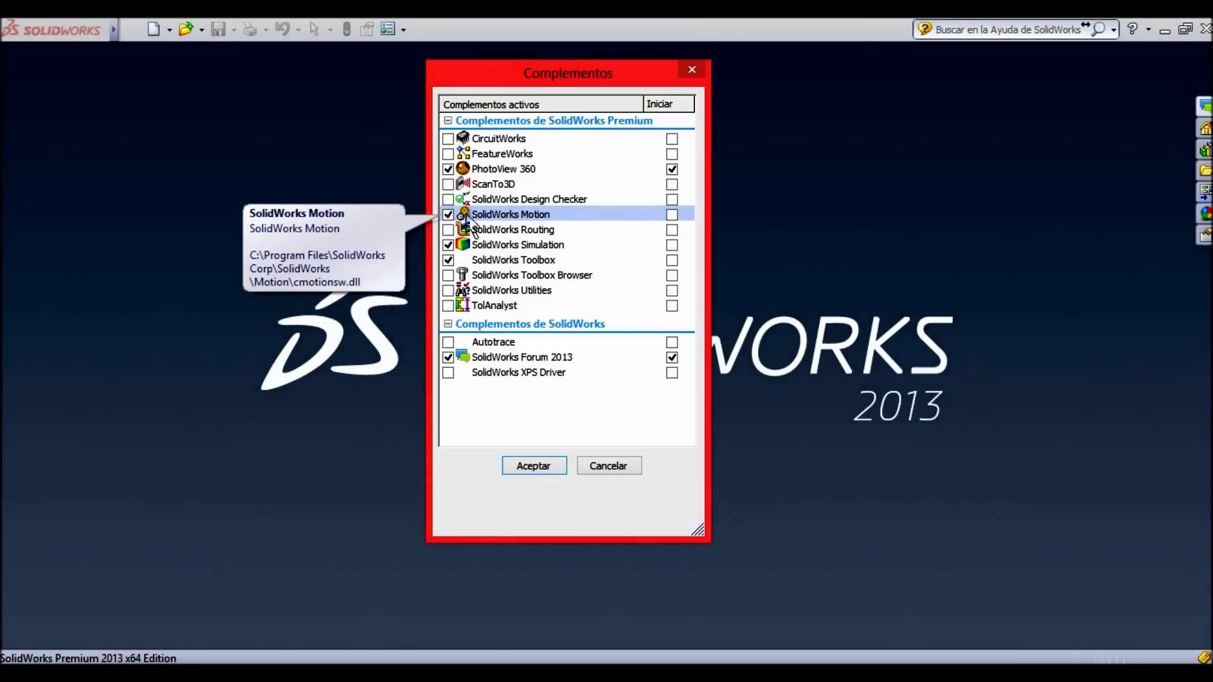
Set the SolidWorks Motion, SolidWorks Simulation and SolidWorks Toolbox add-ins to load at startup.
click(672, 215)
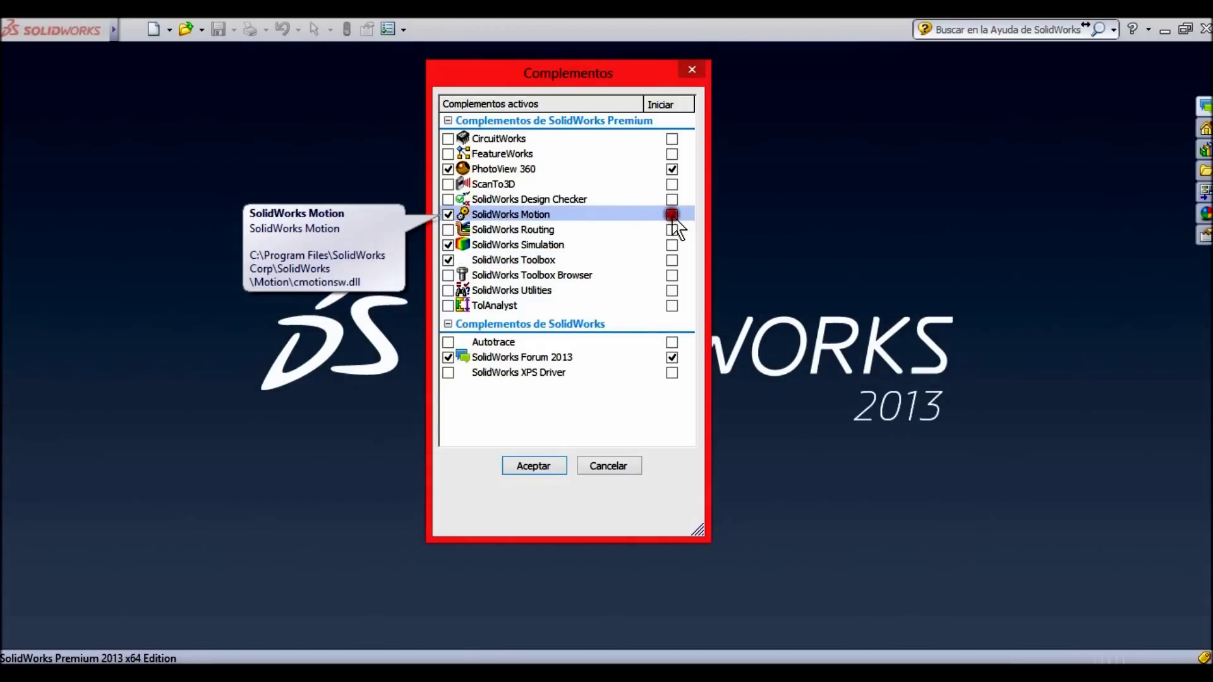
click(672, 246)
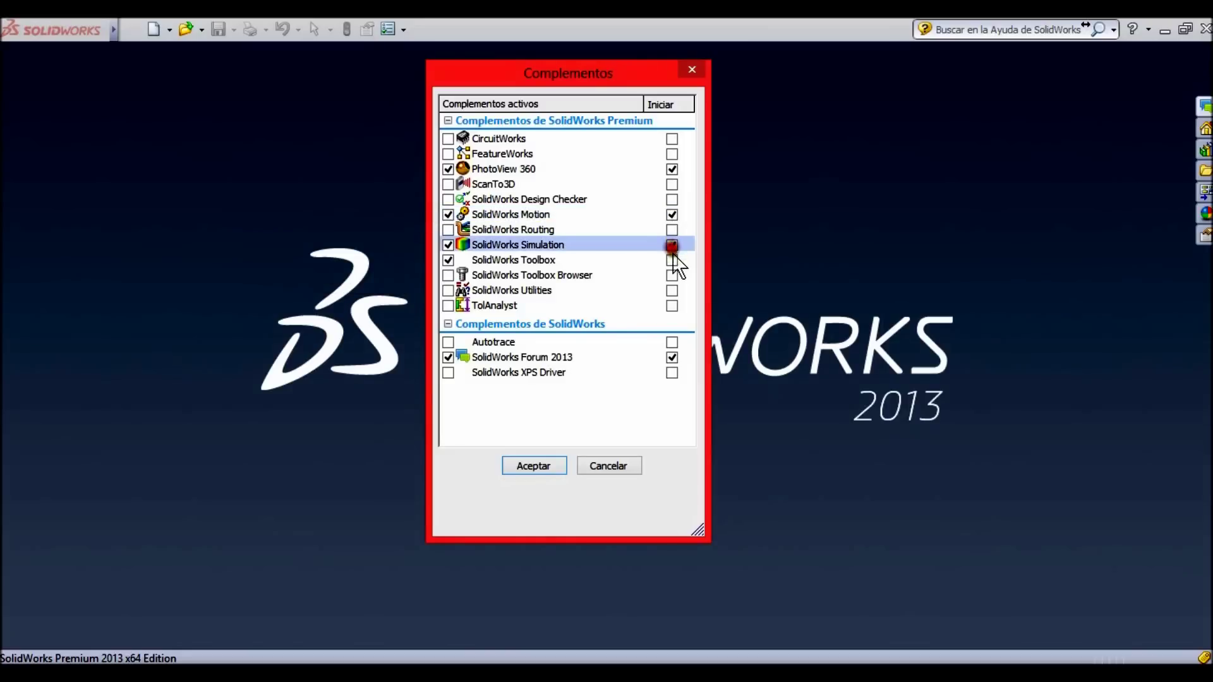
click(673, 261)
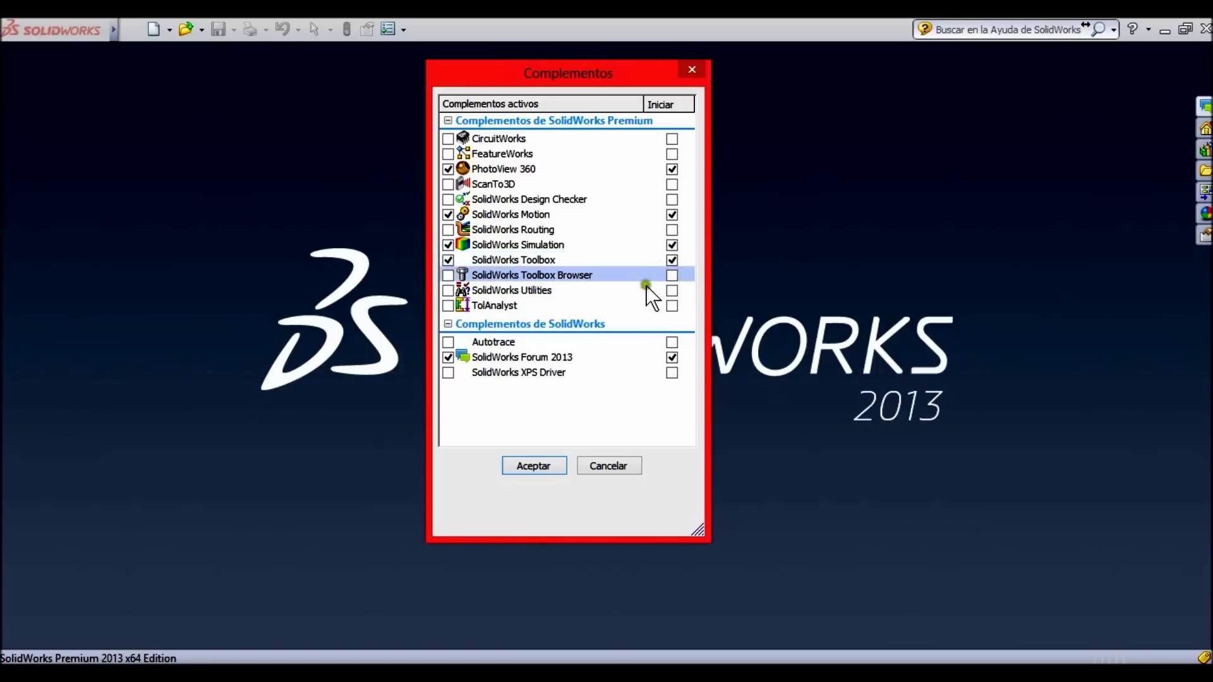
click(534, 466)
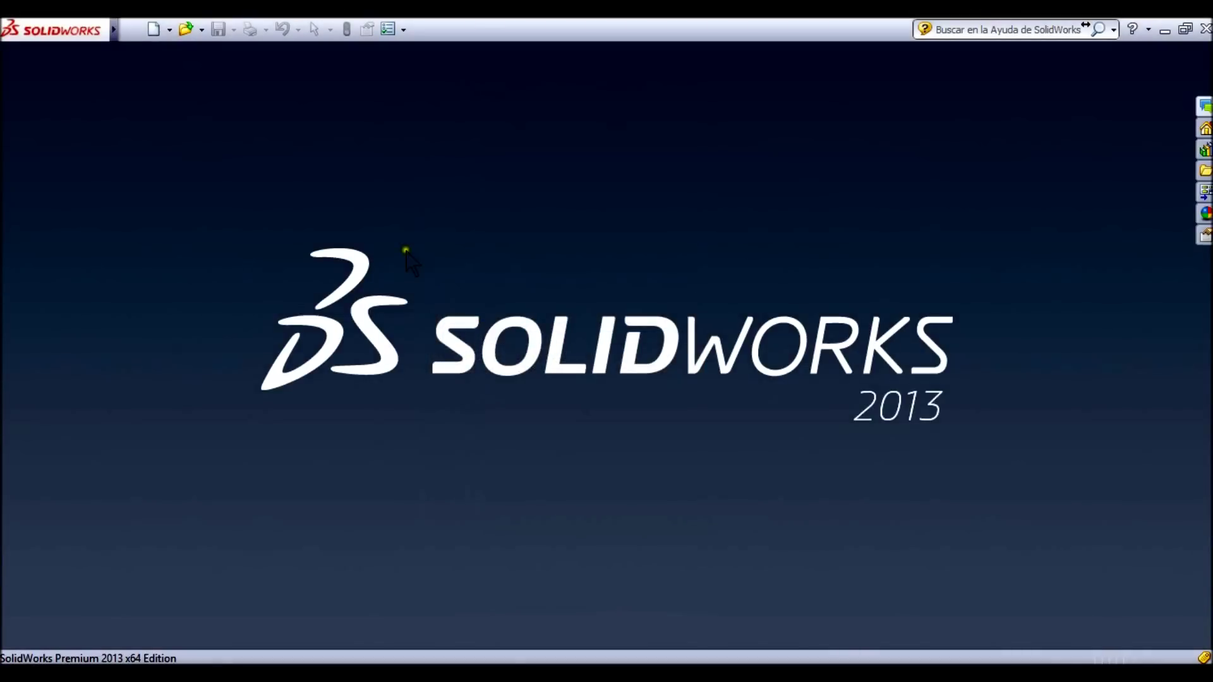
click(154, 31)
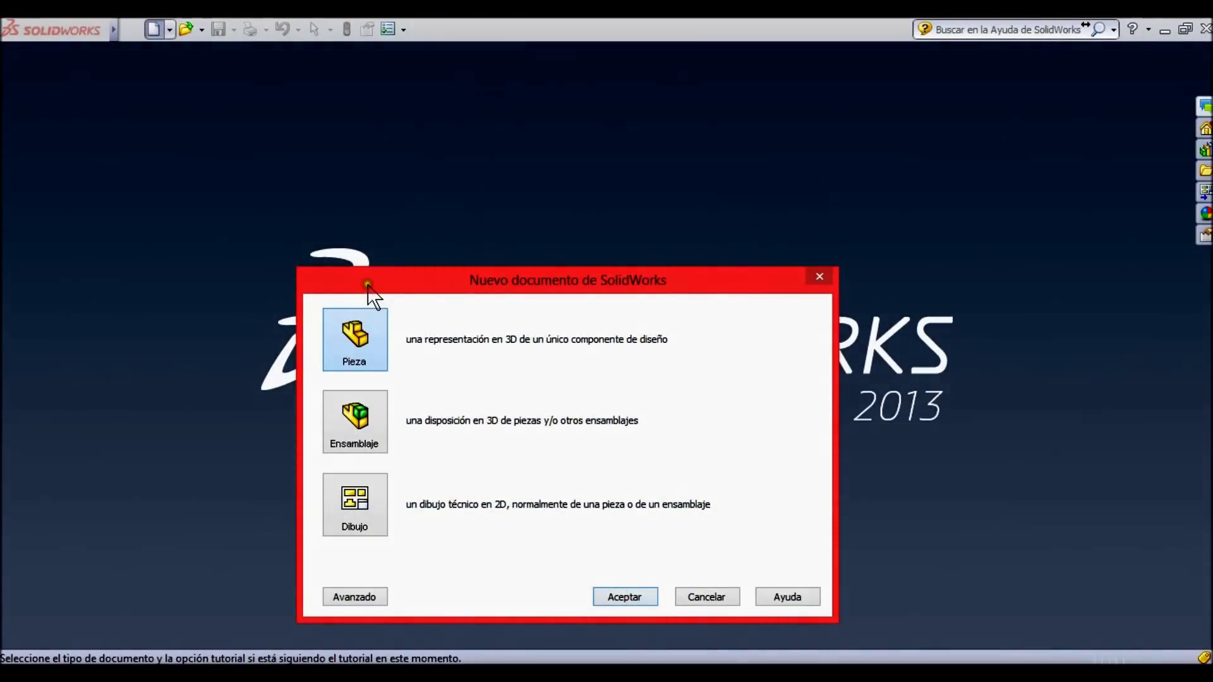
drag(369, 289, 361, 184)
click(616, 492)
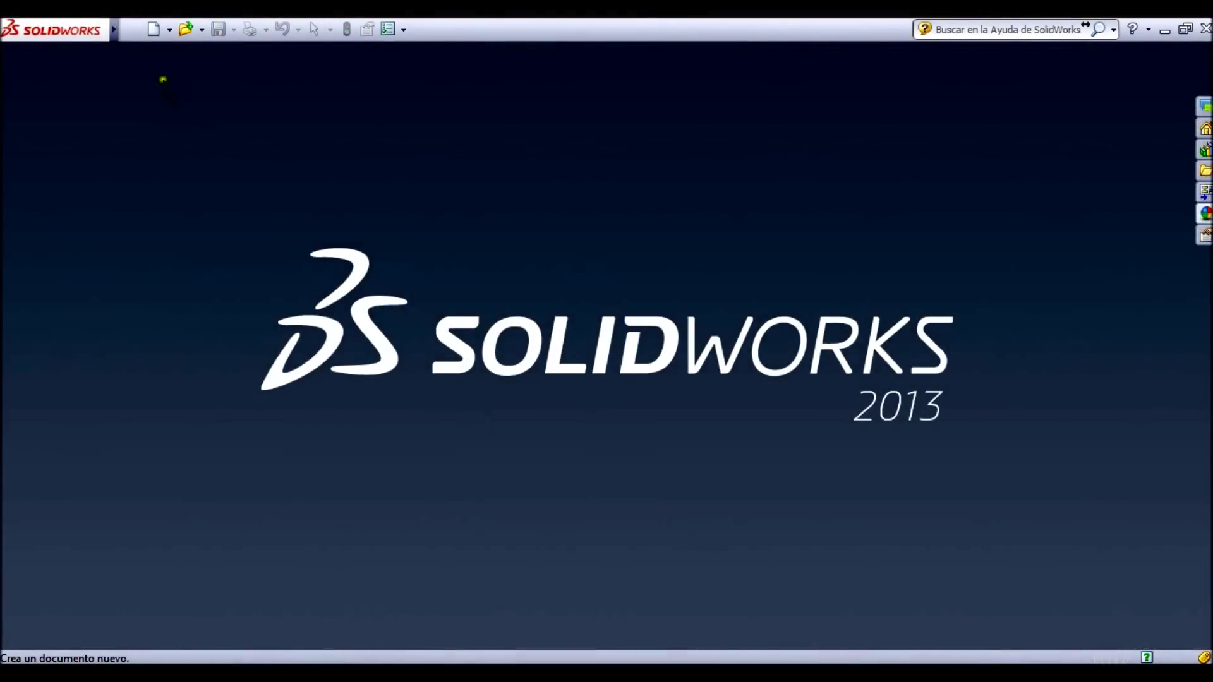
Create a new part document (Pieza).
click(153, 29)
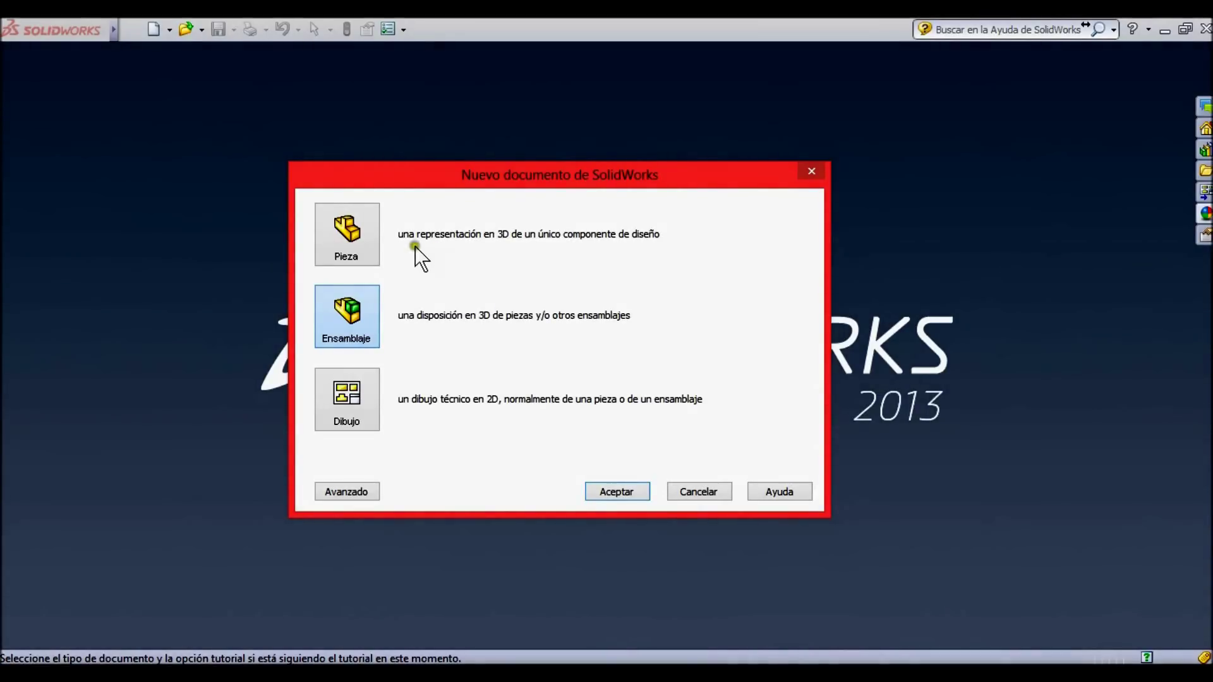
click(359, 239)
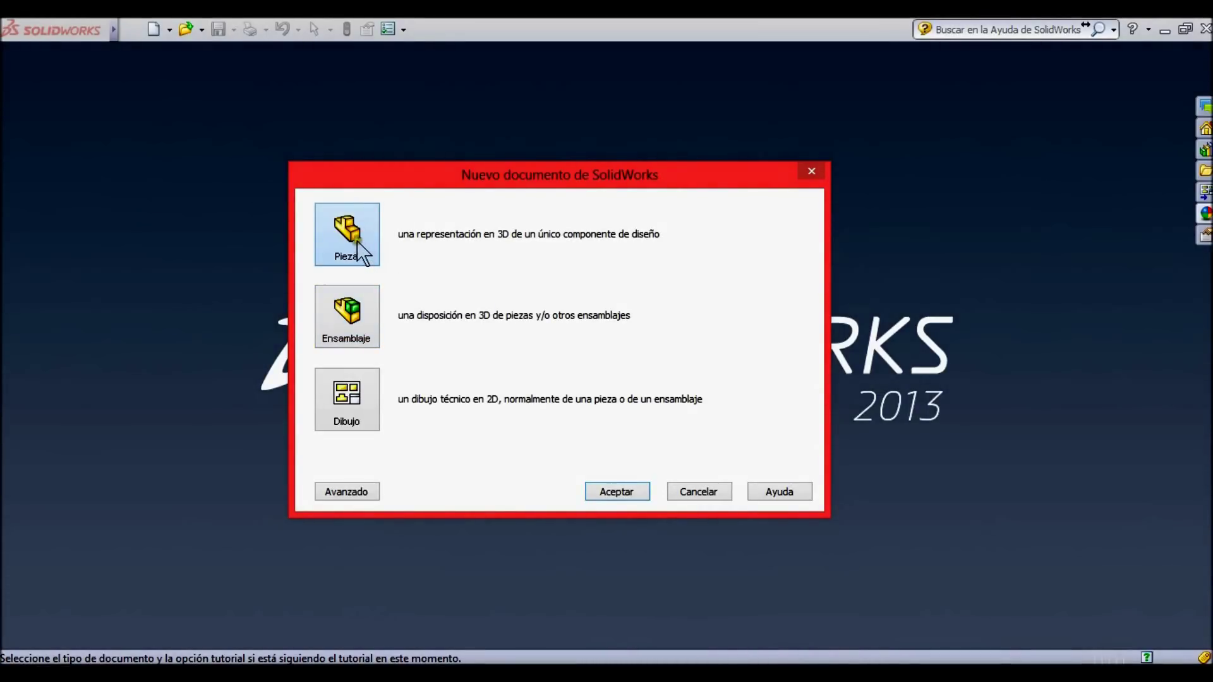
click(614, 494)
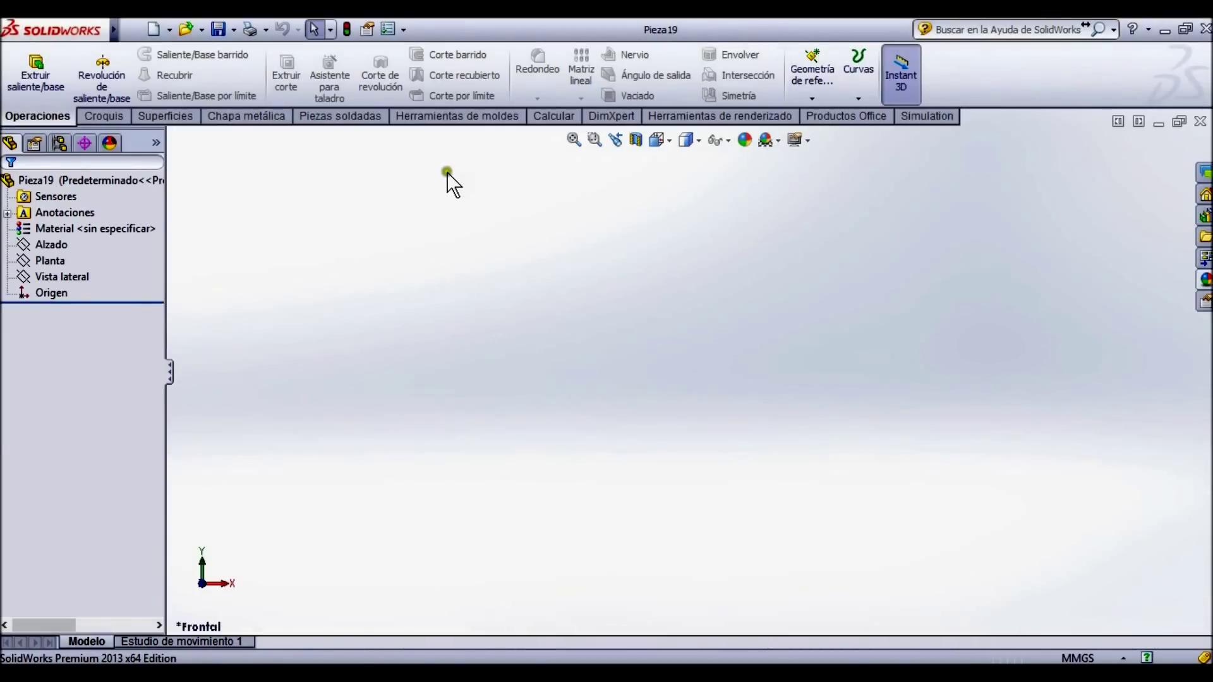
Check the SolidWorks Toolbox entry in the add-ins list without changing it.
click(402, 30)
click(450, 84)
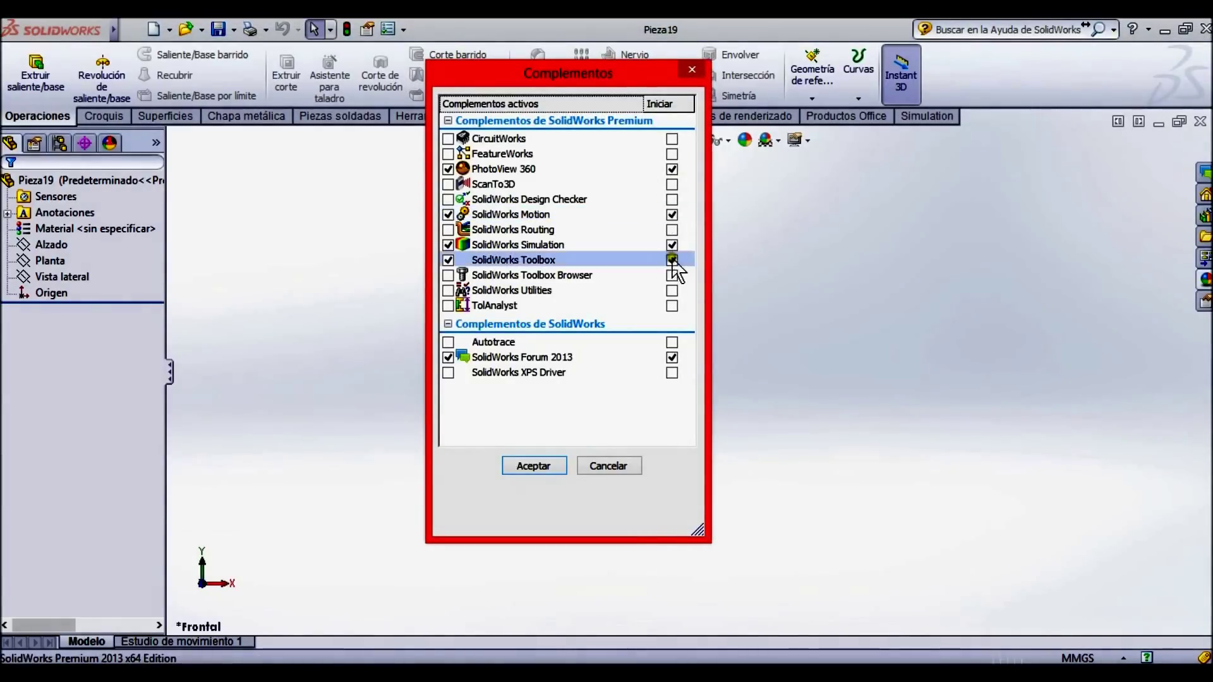
click(691, 71)
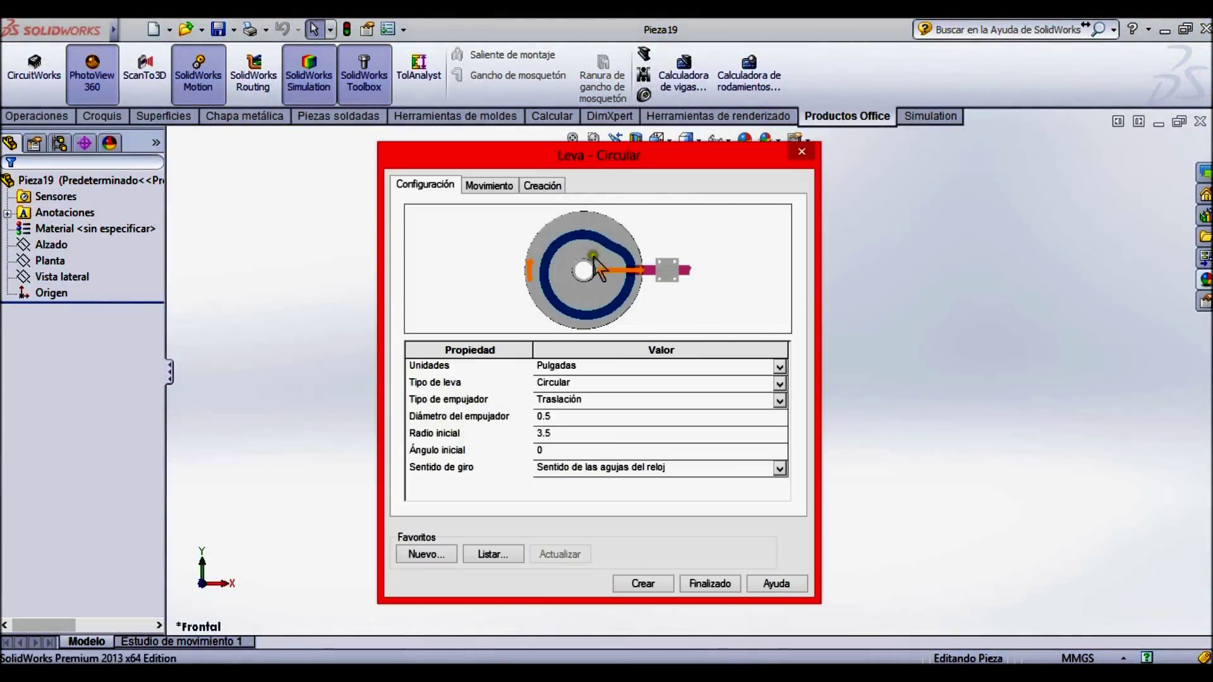
Set the circular cam's units to Pulgadas in its configuration.
drag(637, 153, 644, 112)
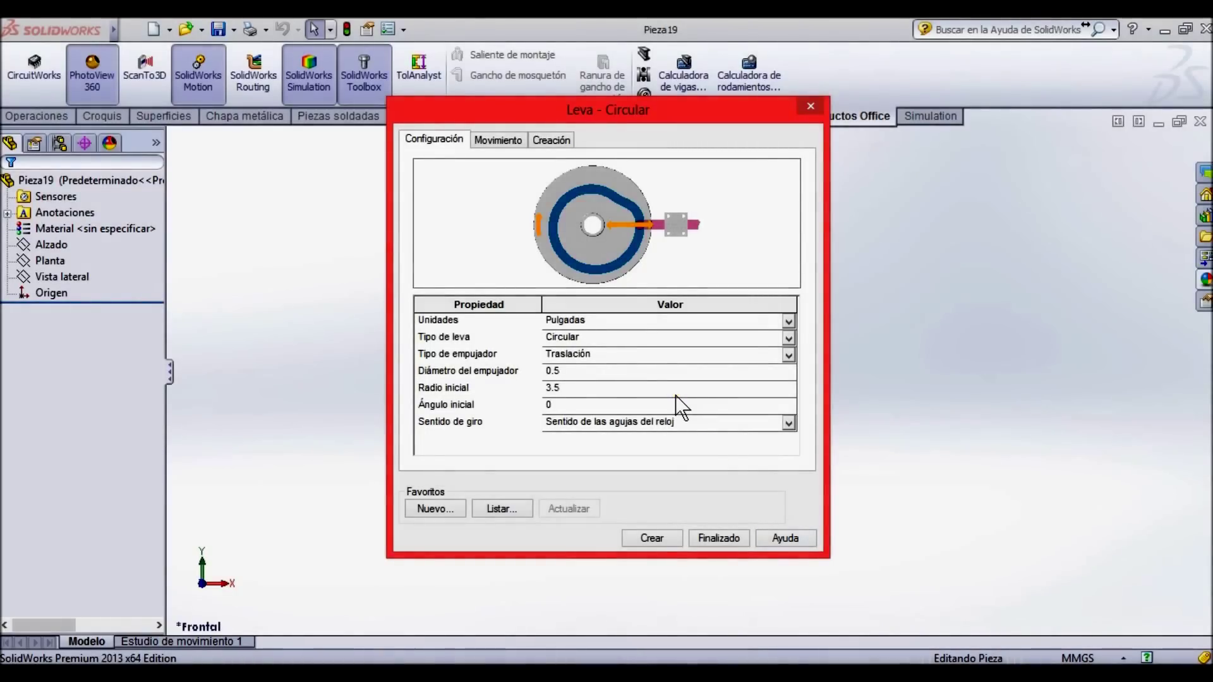
click(636, 386)
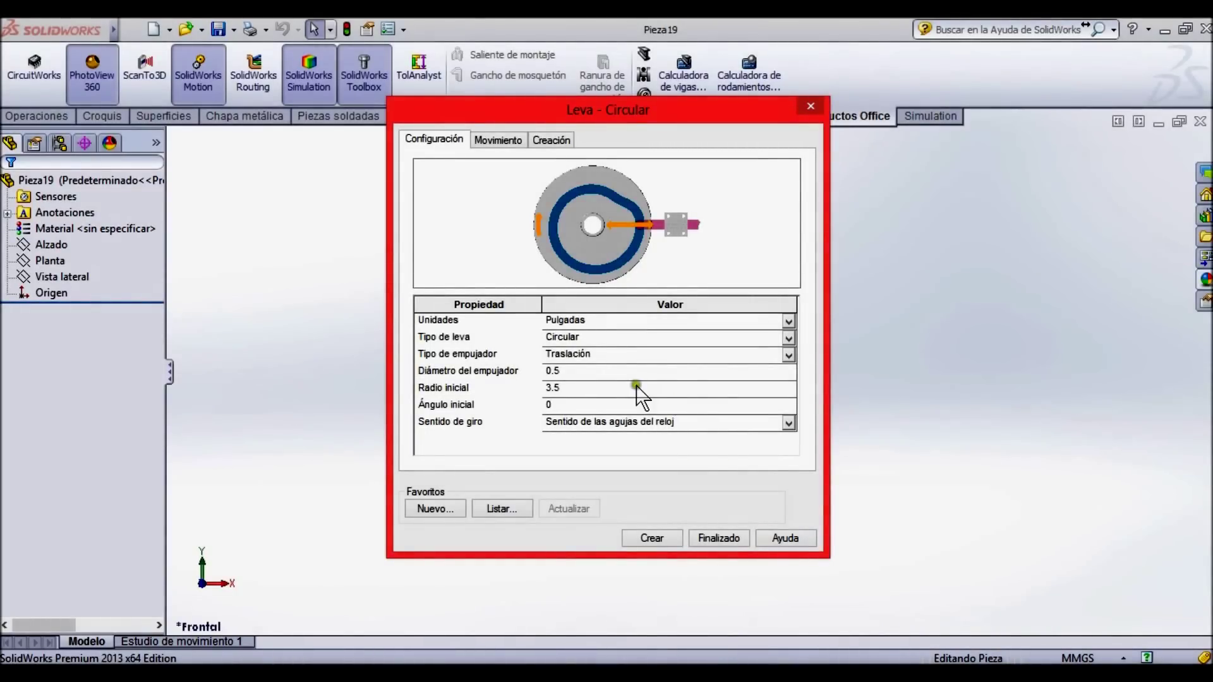
drag(508, 108, 523, 110)
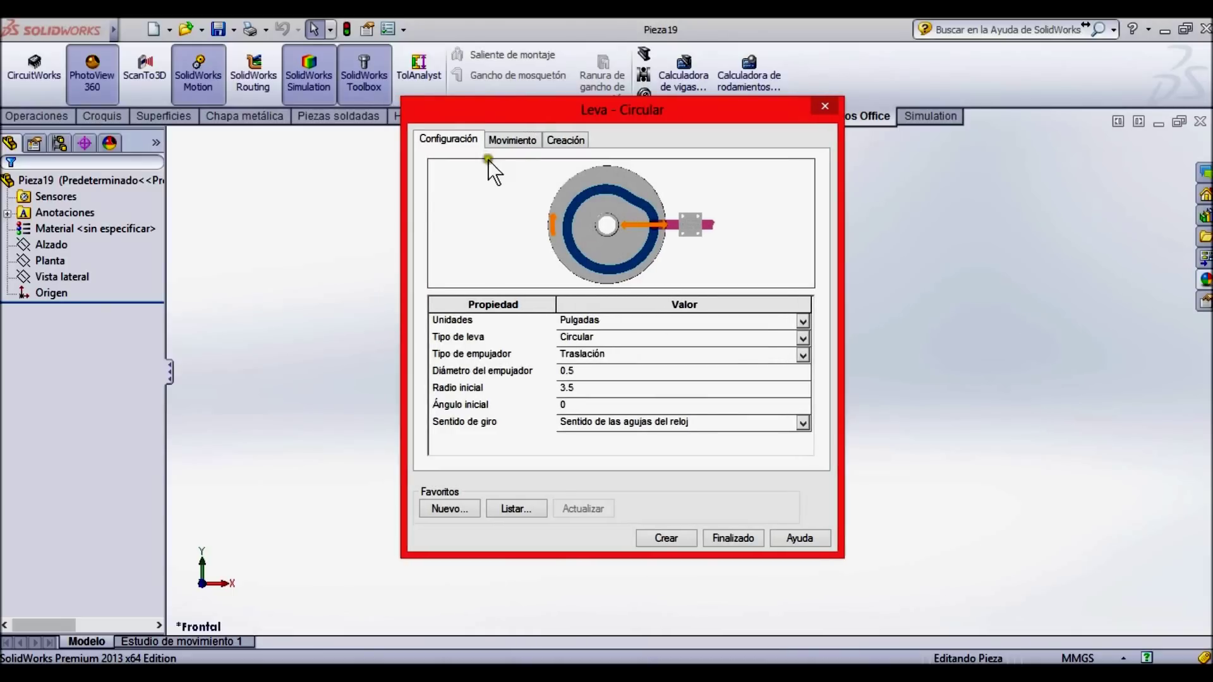
click(465, 137)
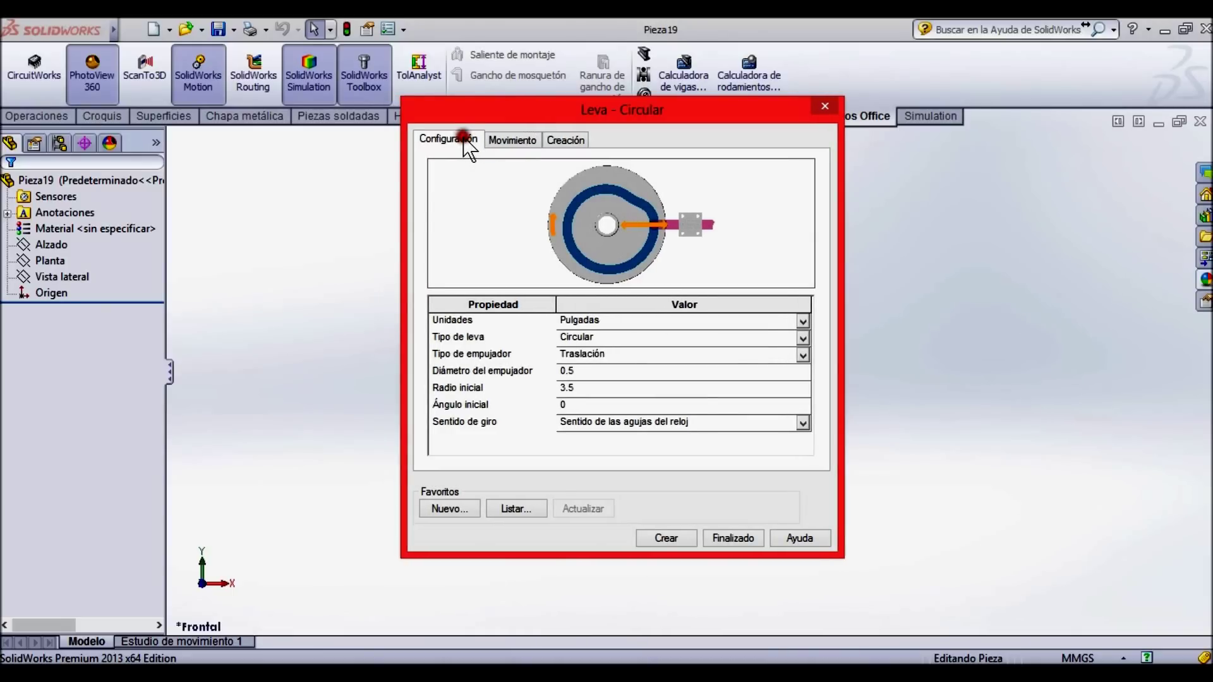
click(648, 320)
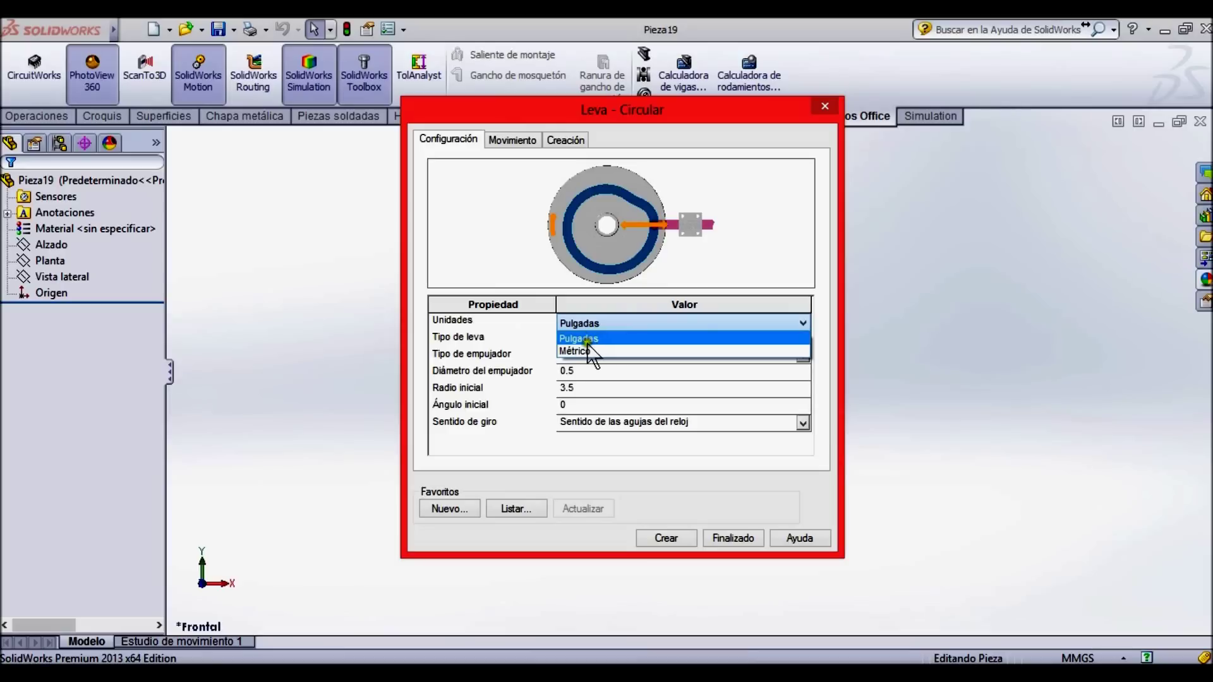
click(591, 339)
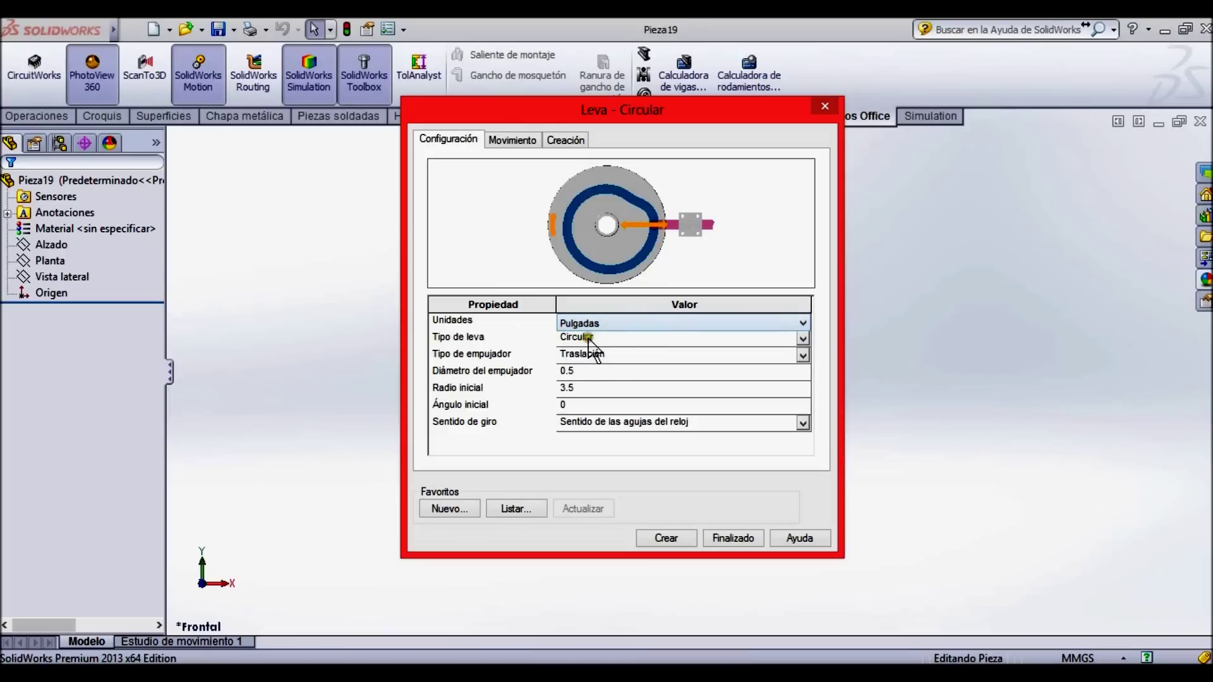
Preview the Lineal cam type and return the cam type to Circular.
click(599, 339)
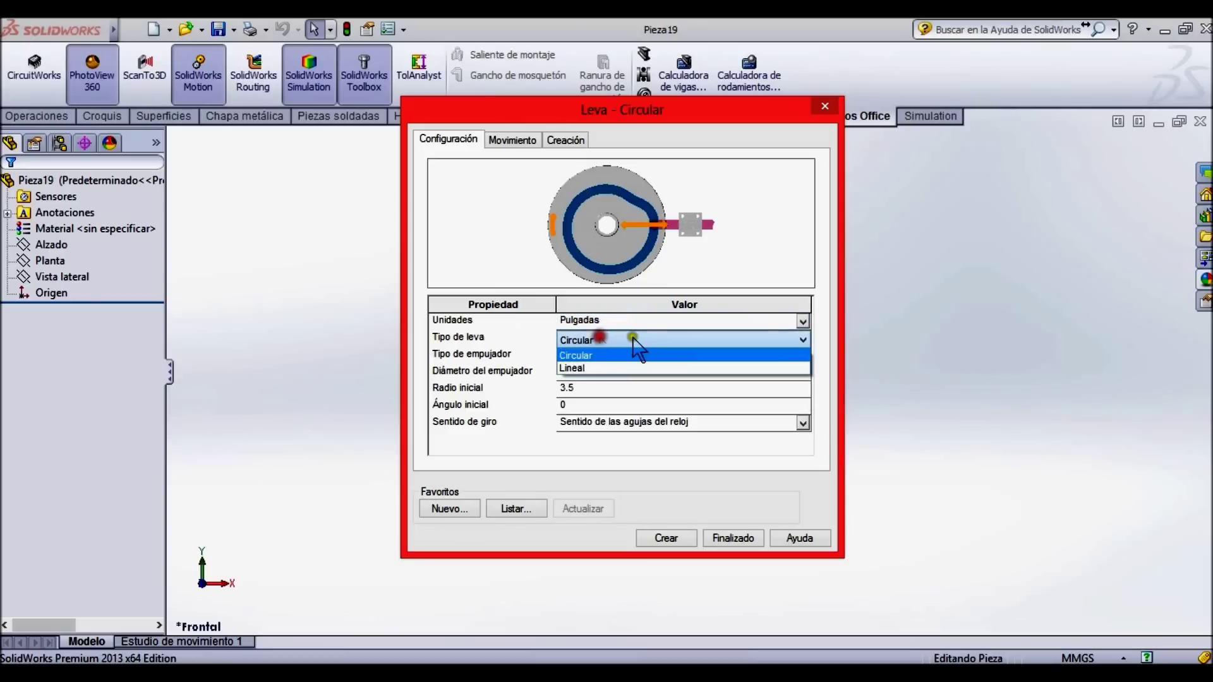
click(602, 369)
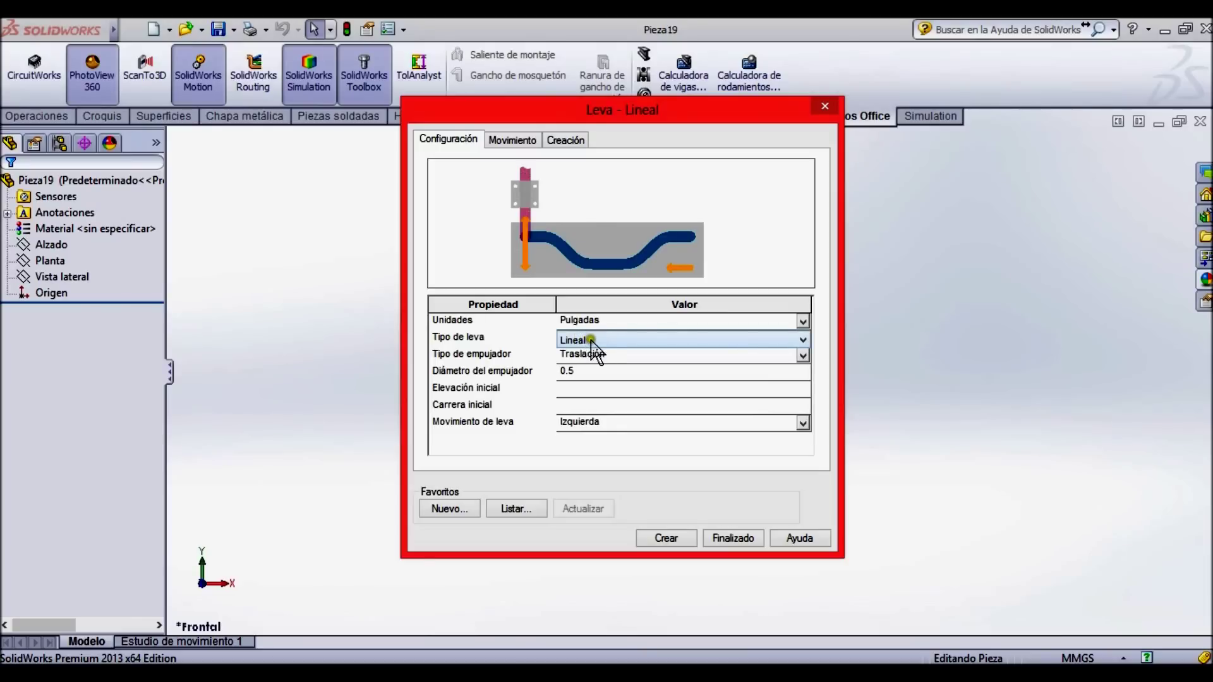
click(605, 342)
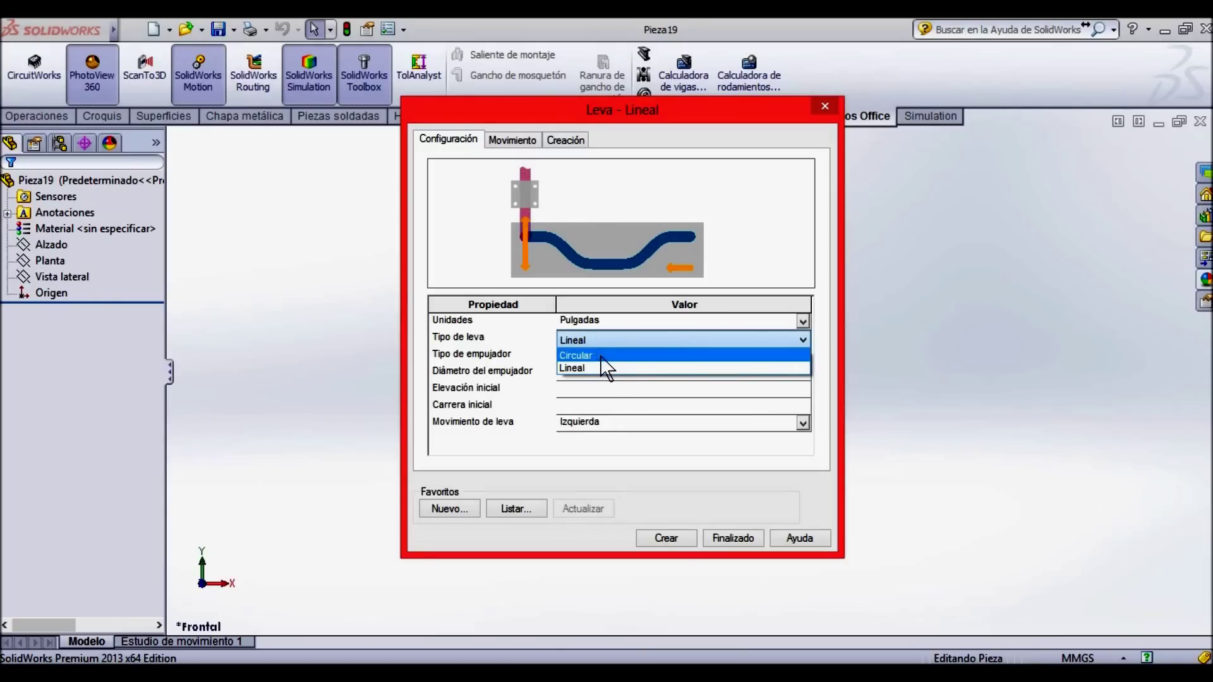
click(600, 357)
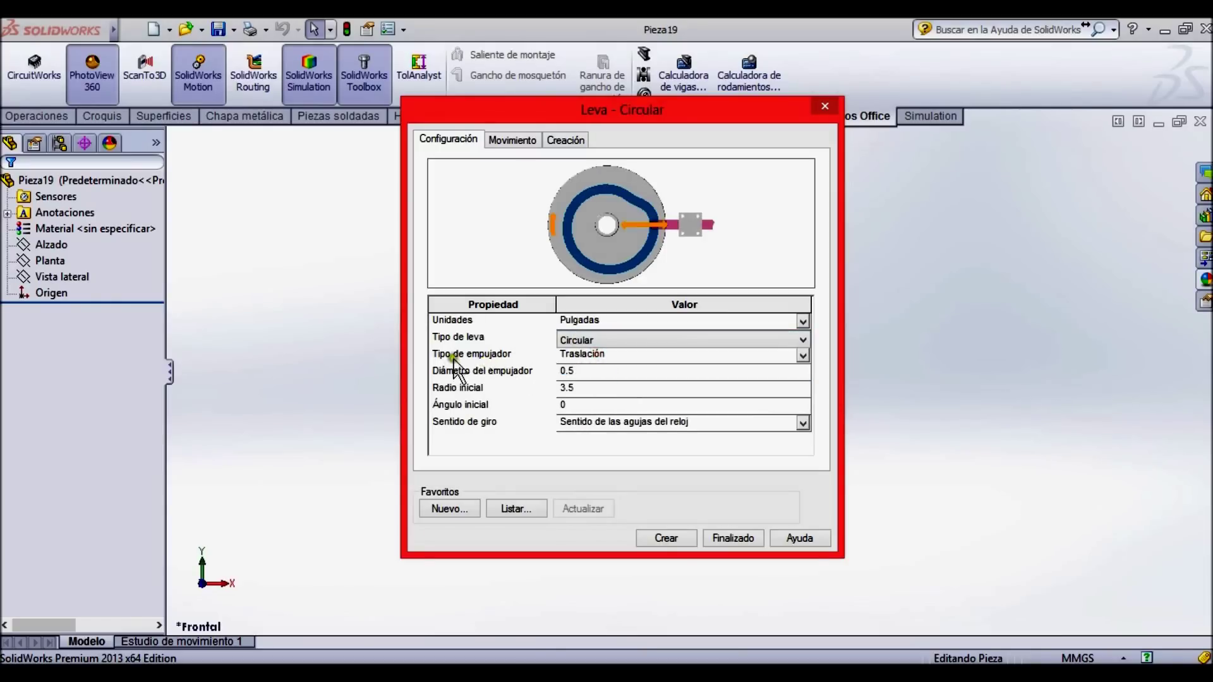
Preview the Oscilación izquierda follower type and return the follower type to Traslación.
click(604, 355)
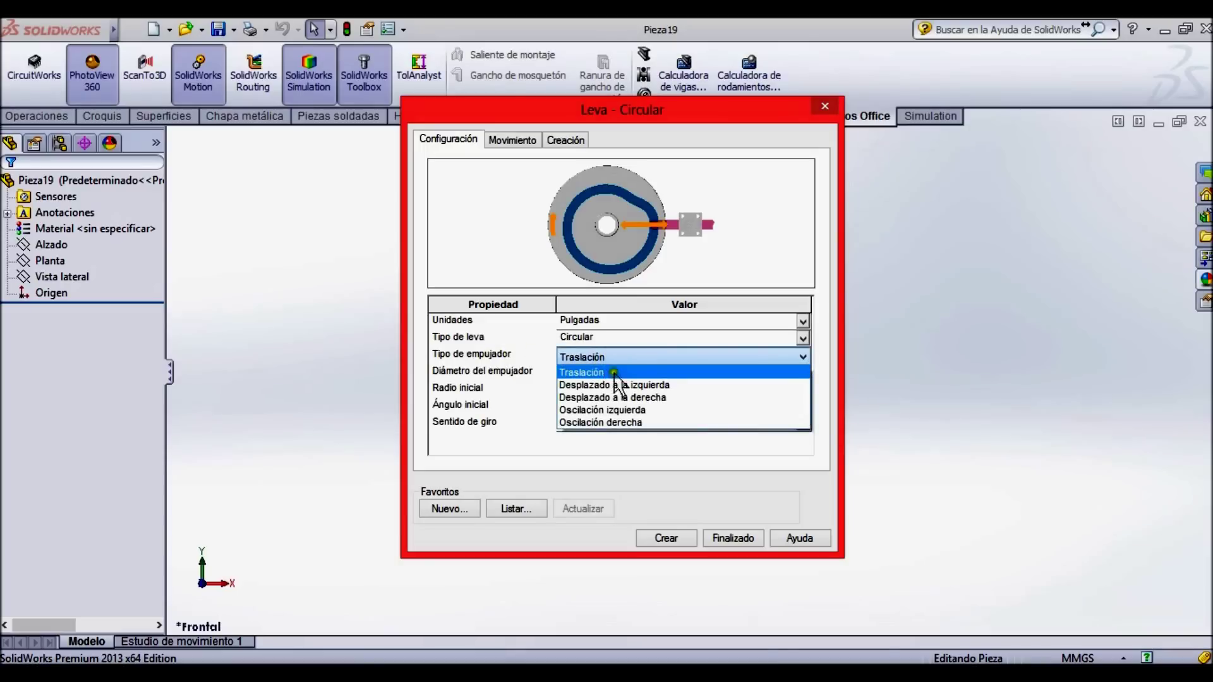
click(607, 412)
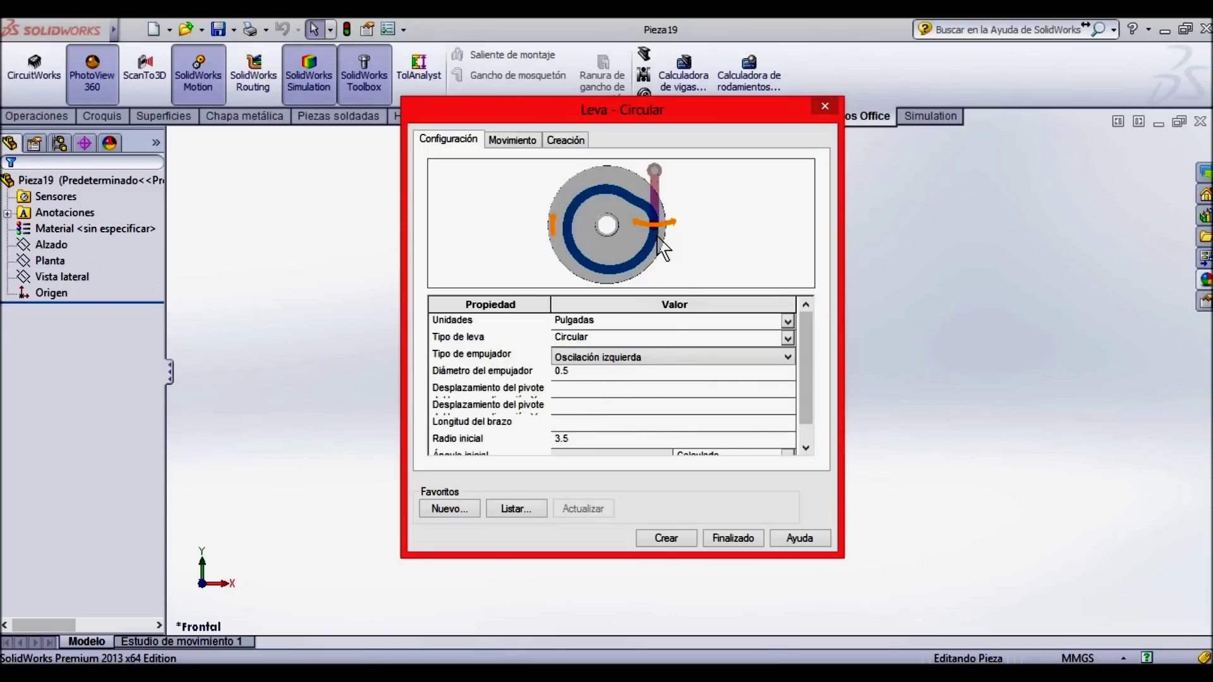
click(585, 356)
click(588, 372)
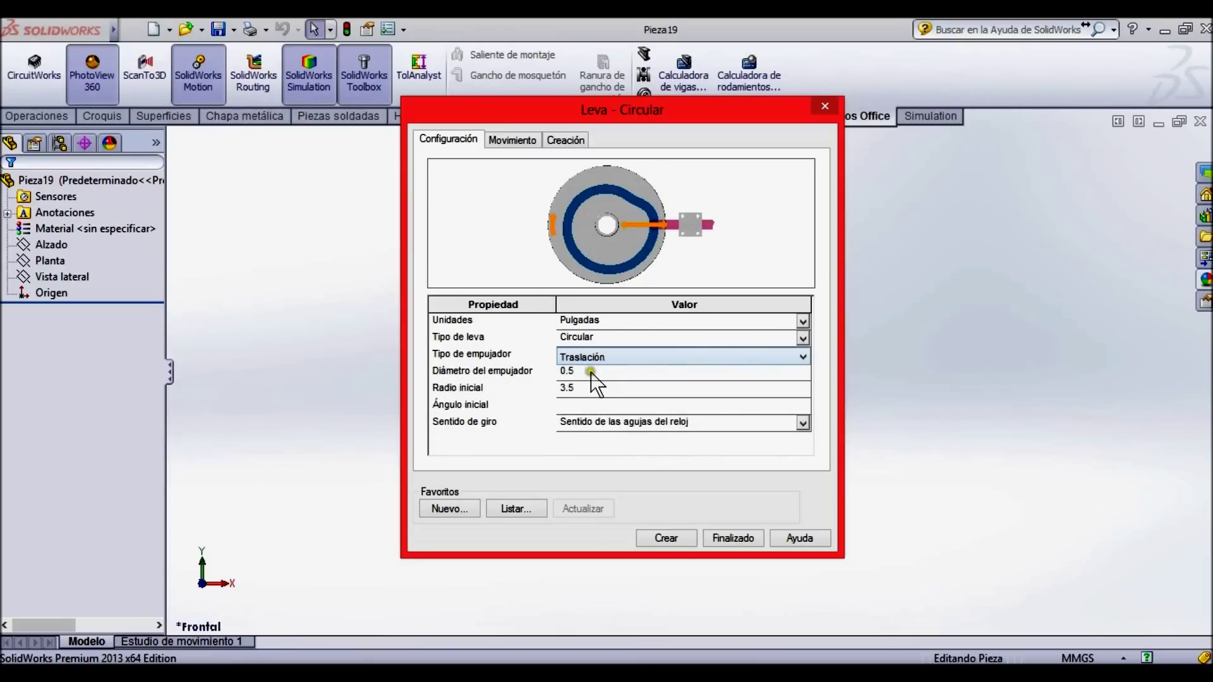
Configure the cam with follower diameter 0.5, initial radius 3.5, initial angle 0 and rotation Sentido de las agujas del reloj.
click(591, 372)
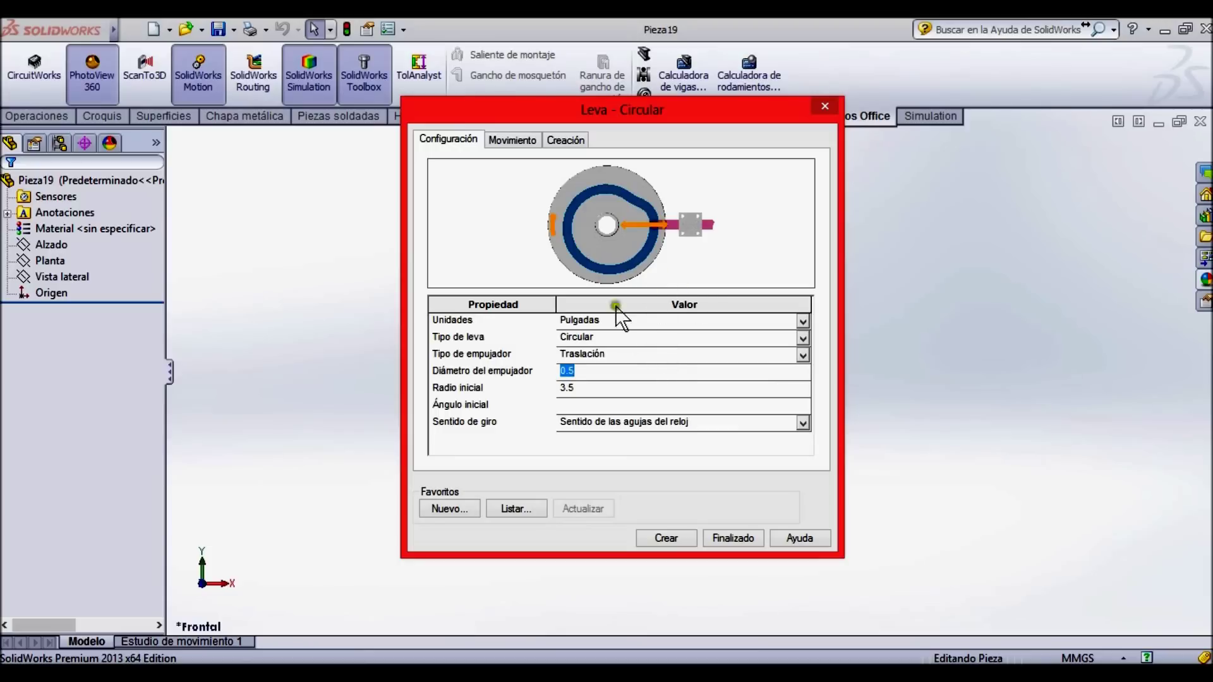
click(638, 314)
click(580, 372)
click(635, 366)
click(593, 371)
click(586, 390)
click(622, 423)
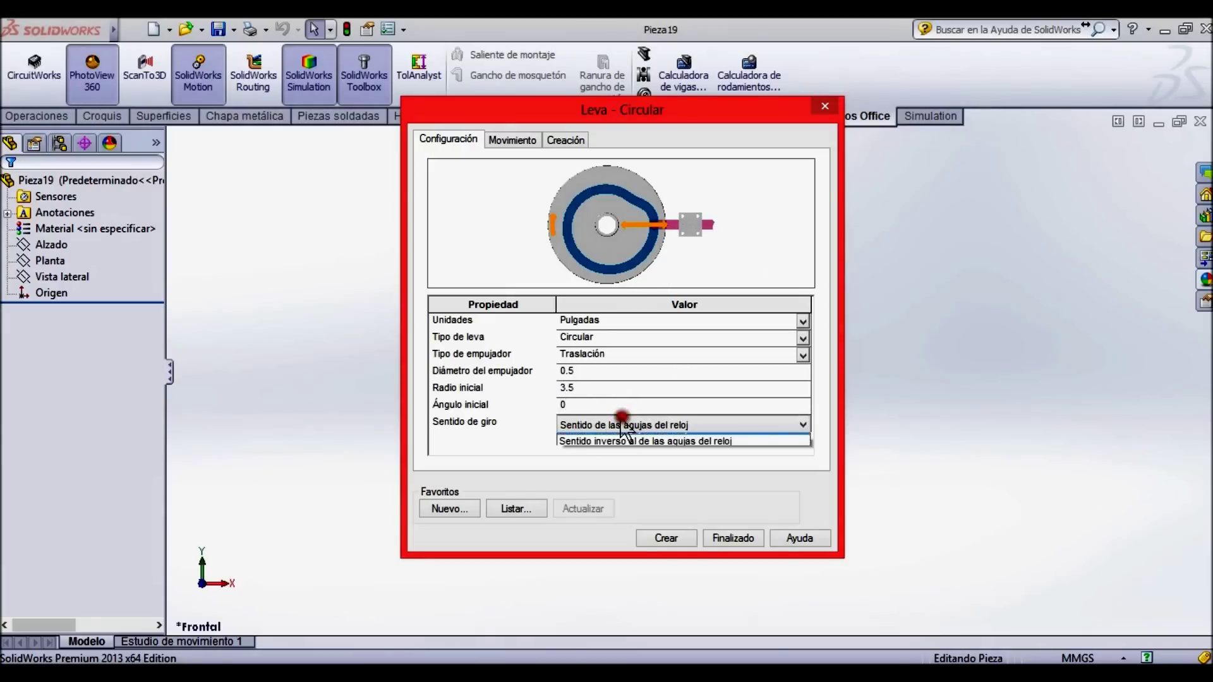
click(618, 439)
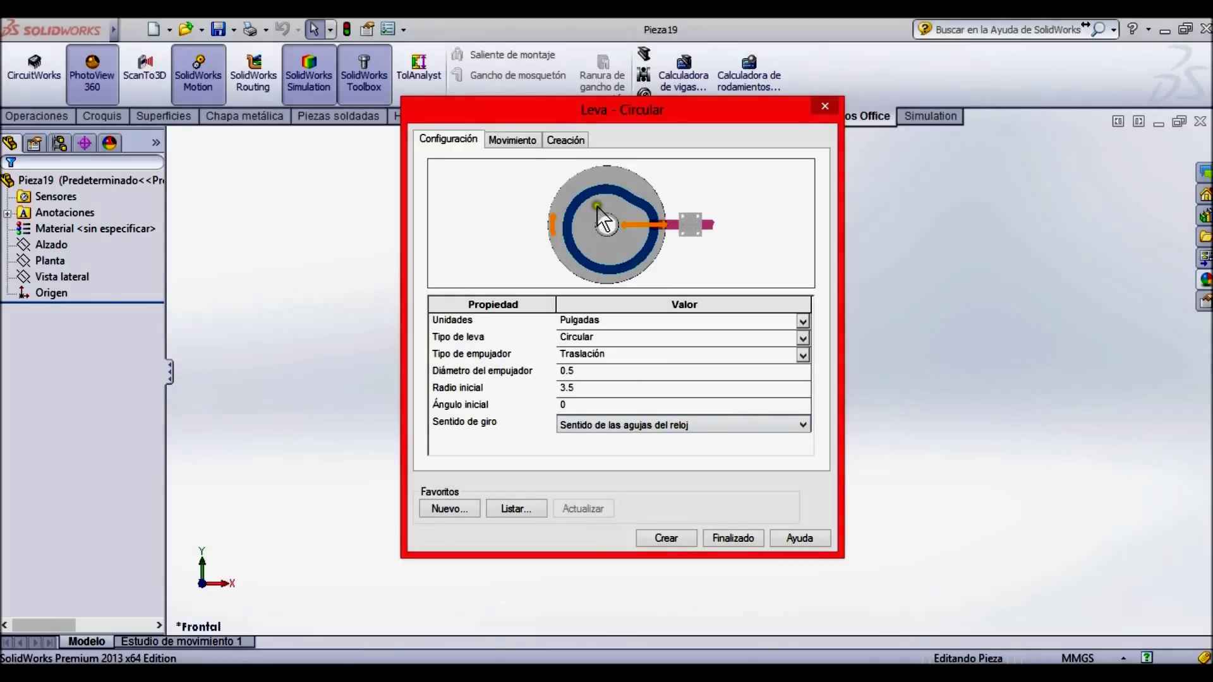
Add a Desplazamiento uniforme movement to the cam with final radius 4.5 over 120 degrees.
click(510, 140)
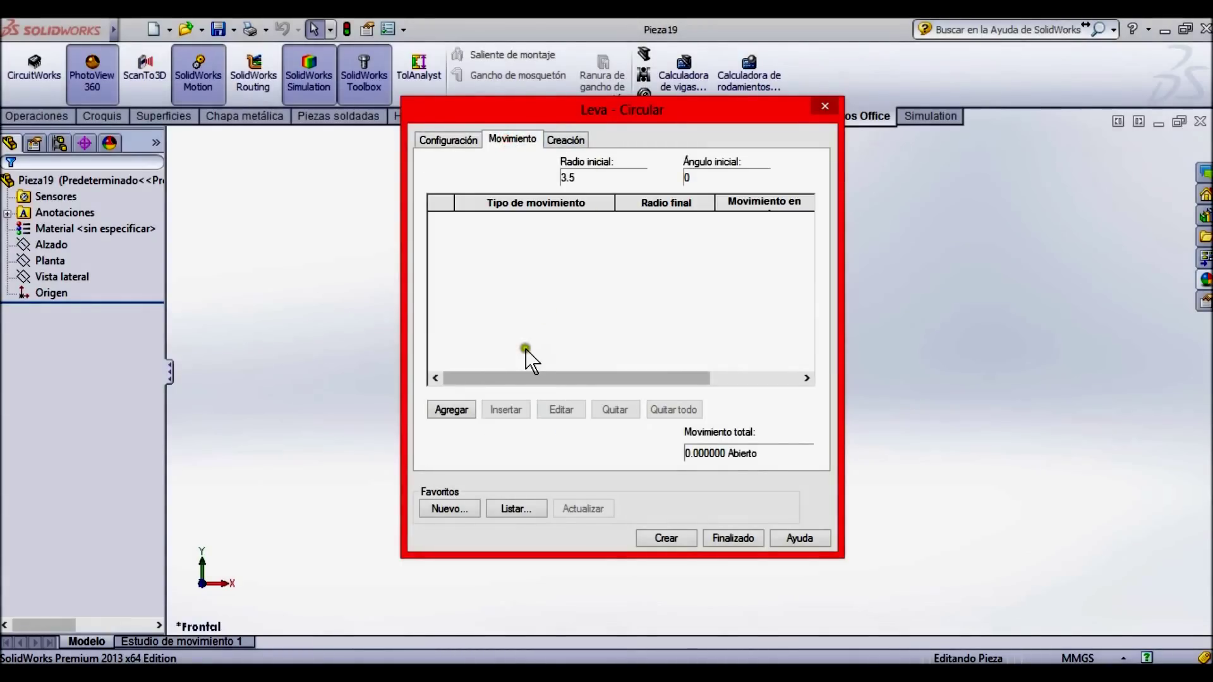
click(465, 411)
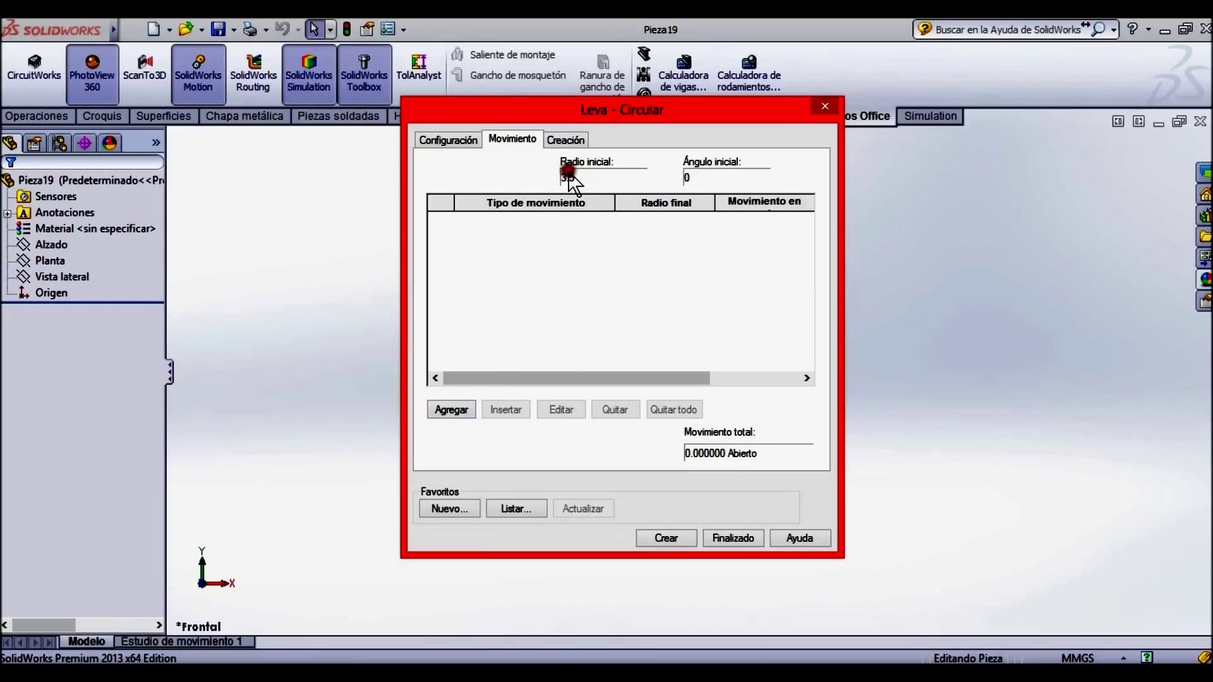
click(694, 178)
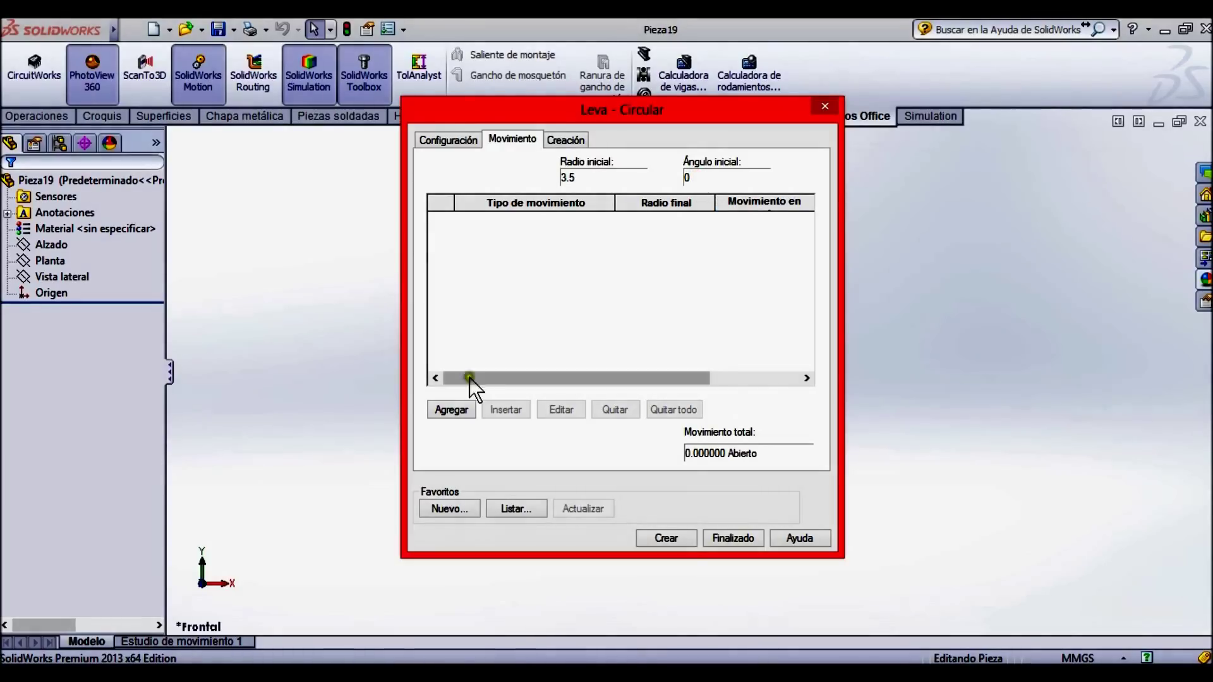
click(455, 411)
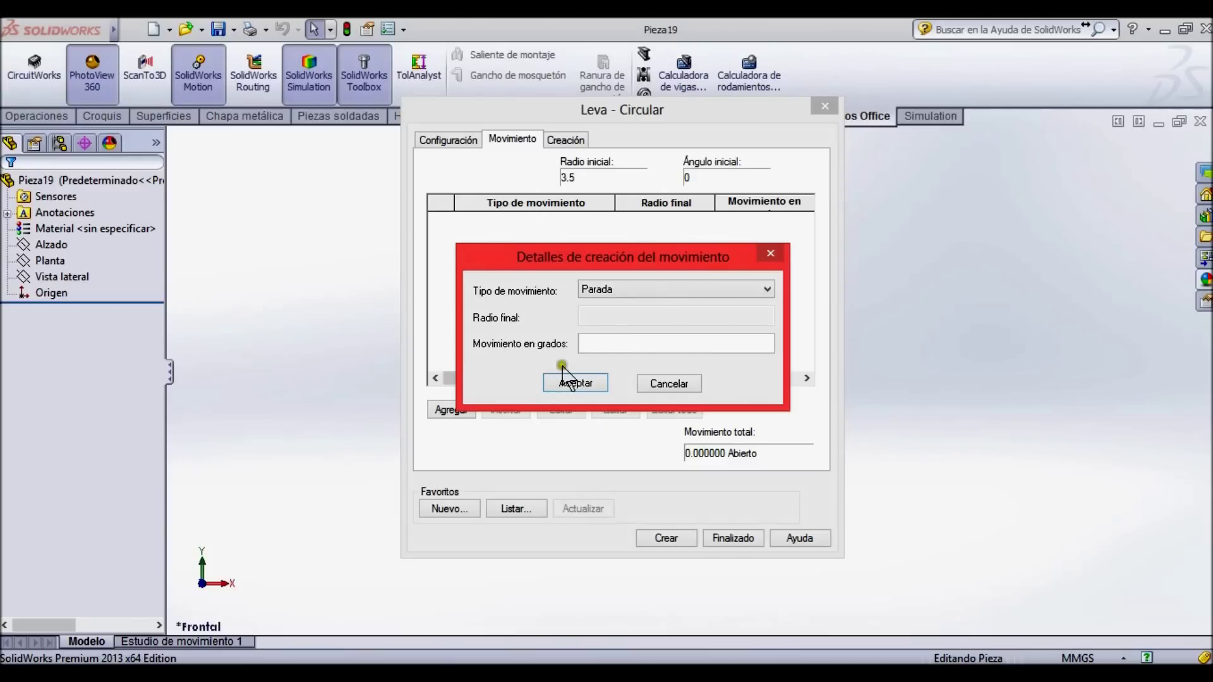
click(613, 290)
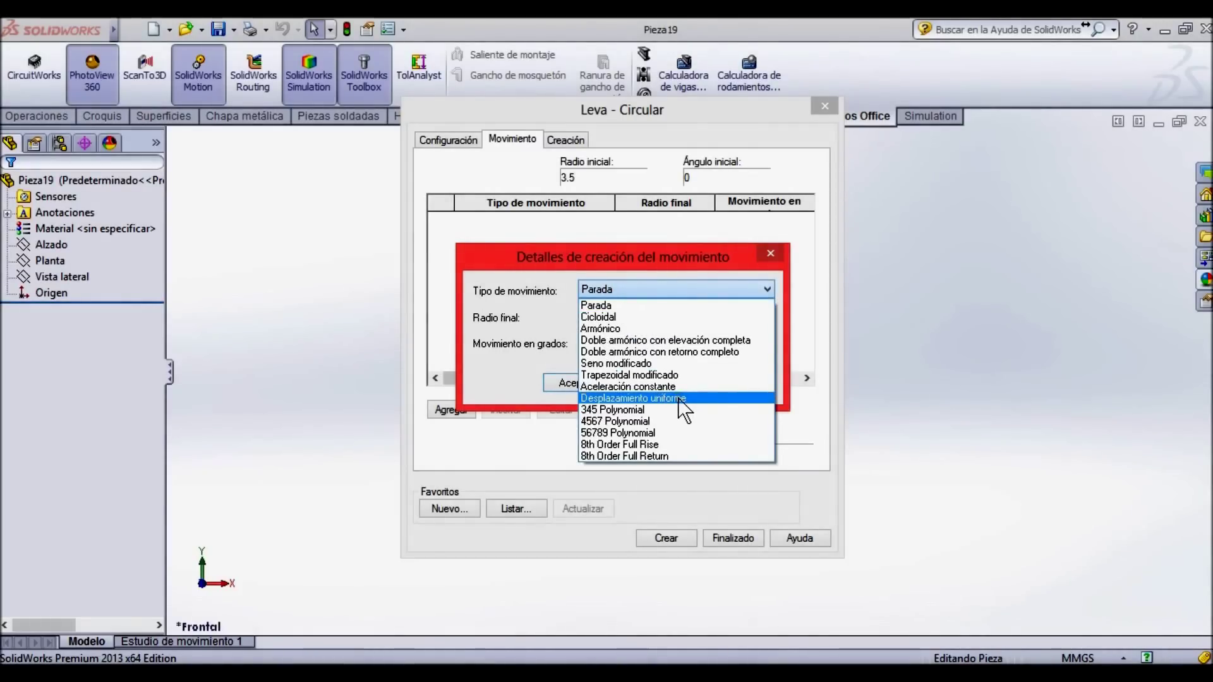
click(677, 398)
click(589, 318)
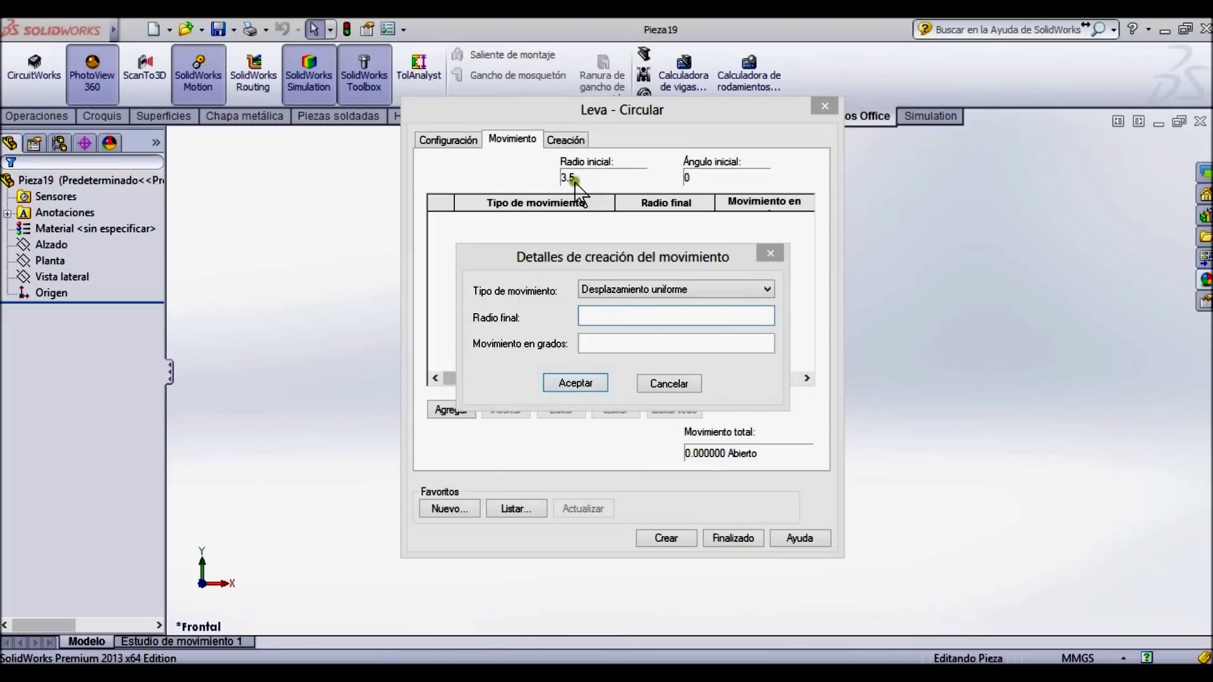
click(604, 315)
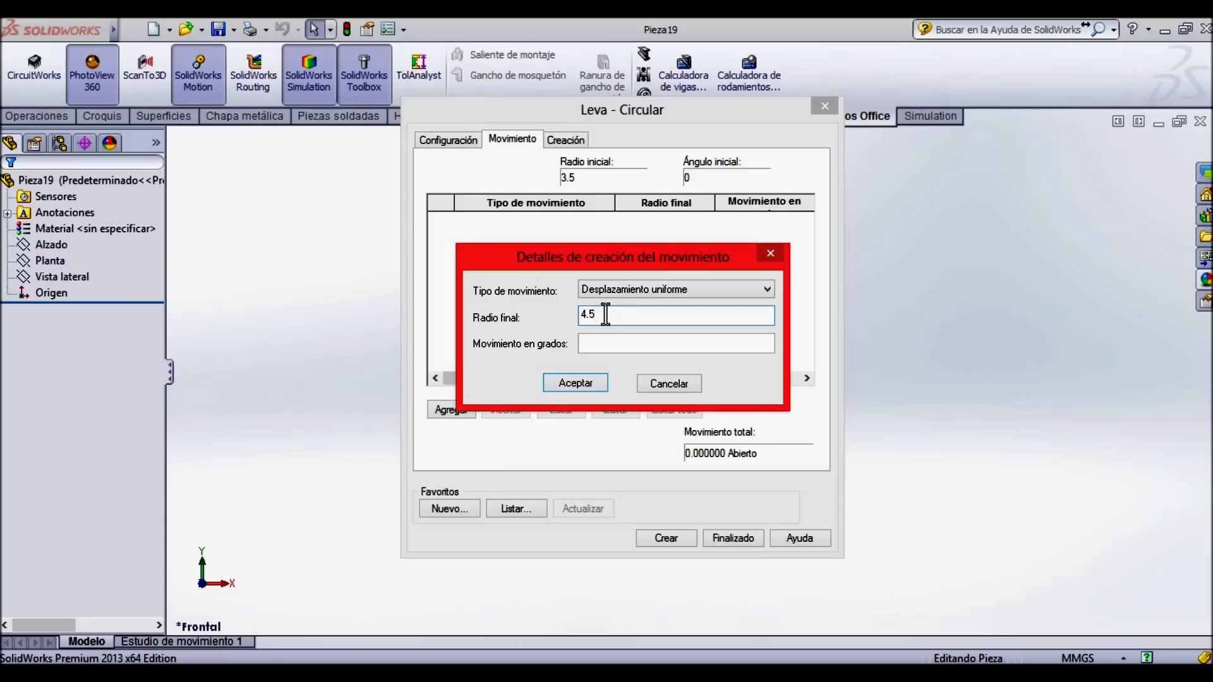
click(590, 344)
text(120)
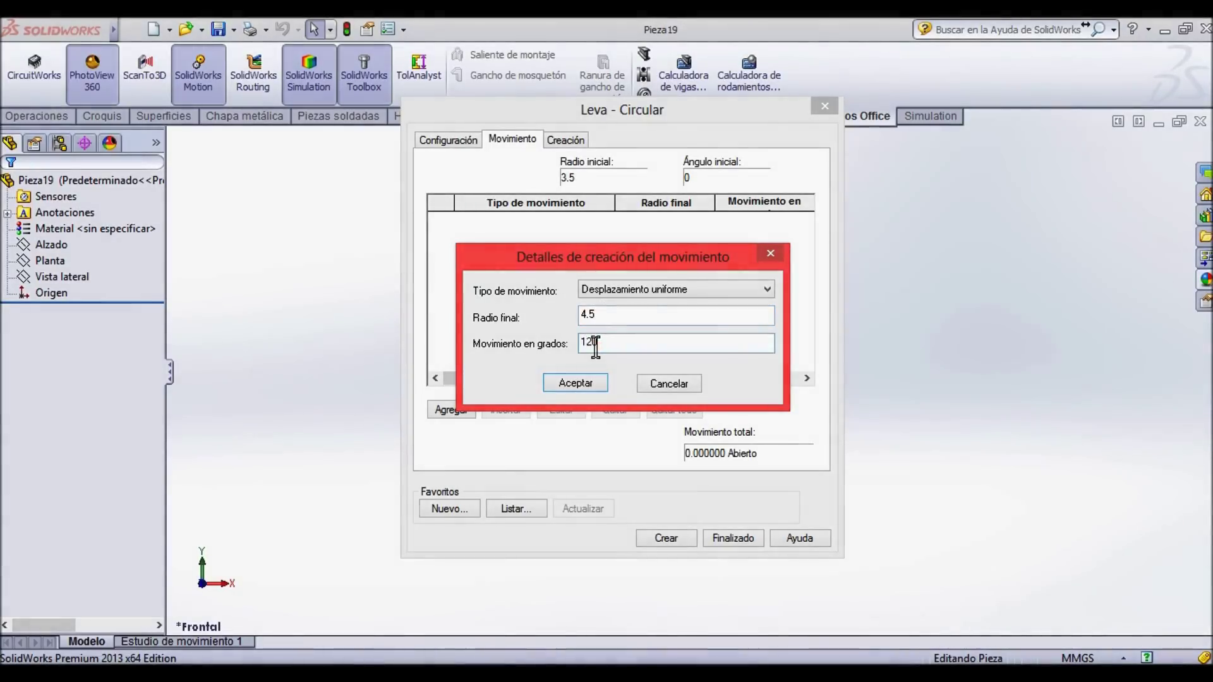
click(586, 385)
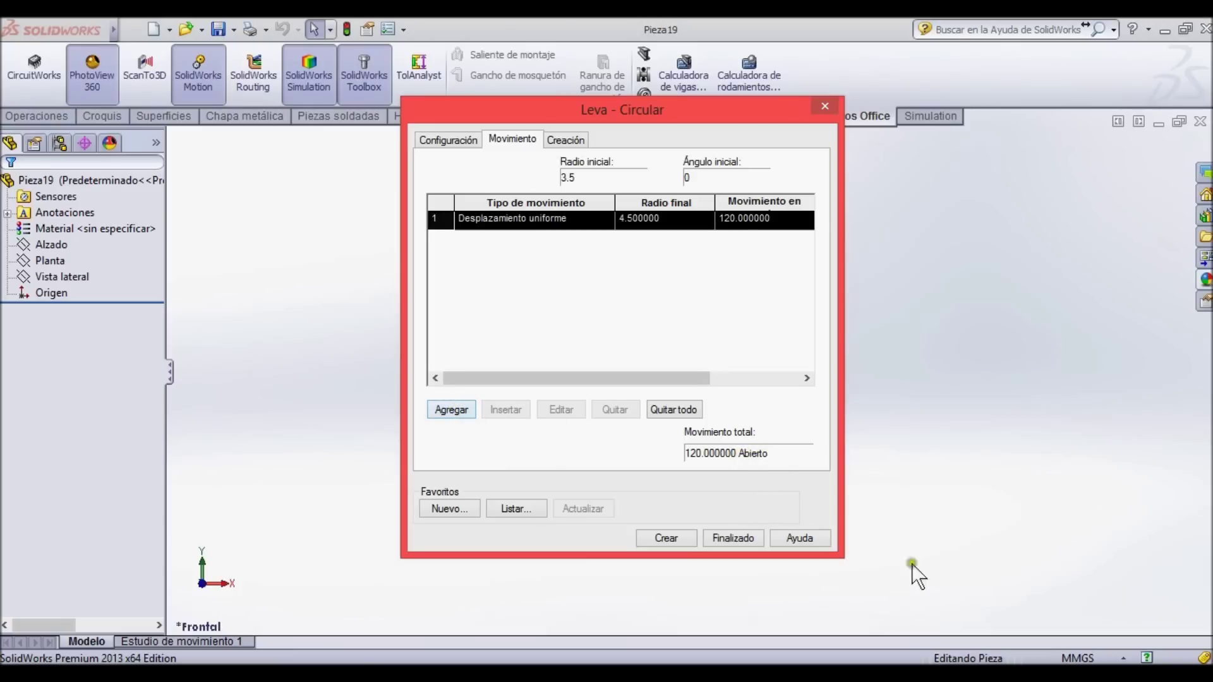
Consult the cam design statement in the photo viewer and add a Parada movement of 60 degrees.
click(798, 674)
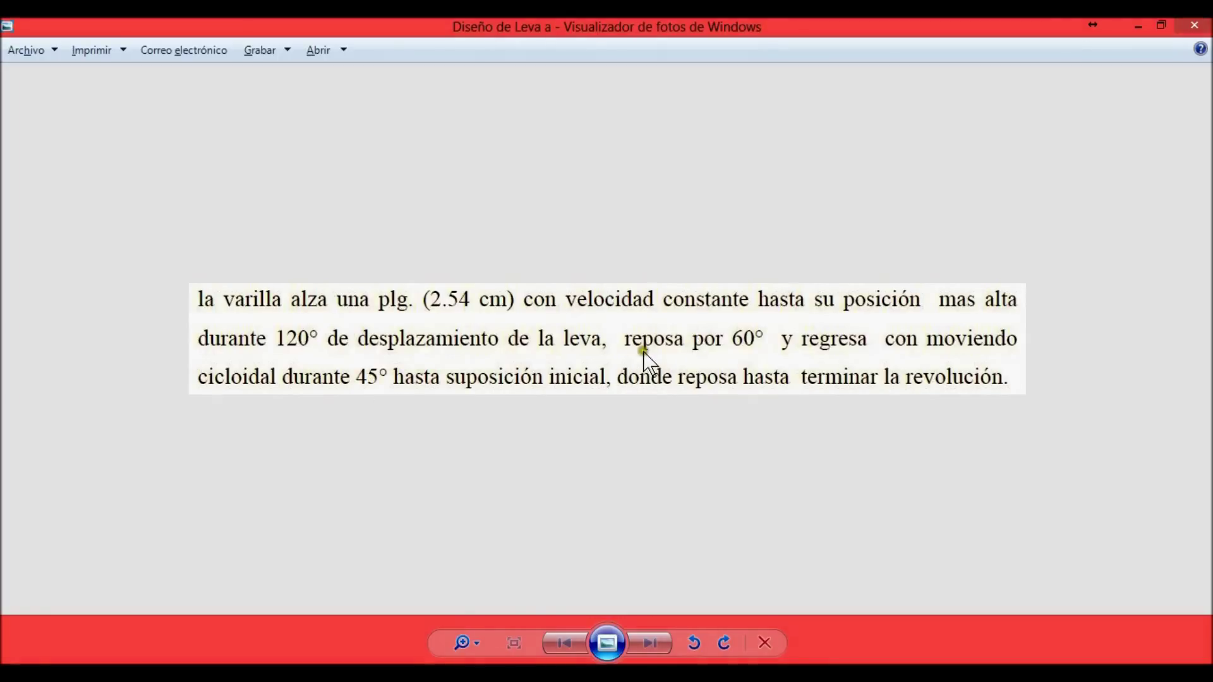
click(689, 677)
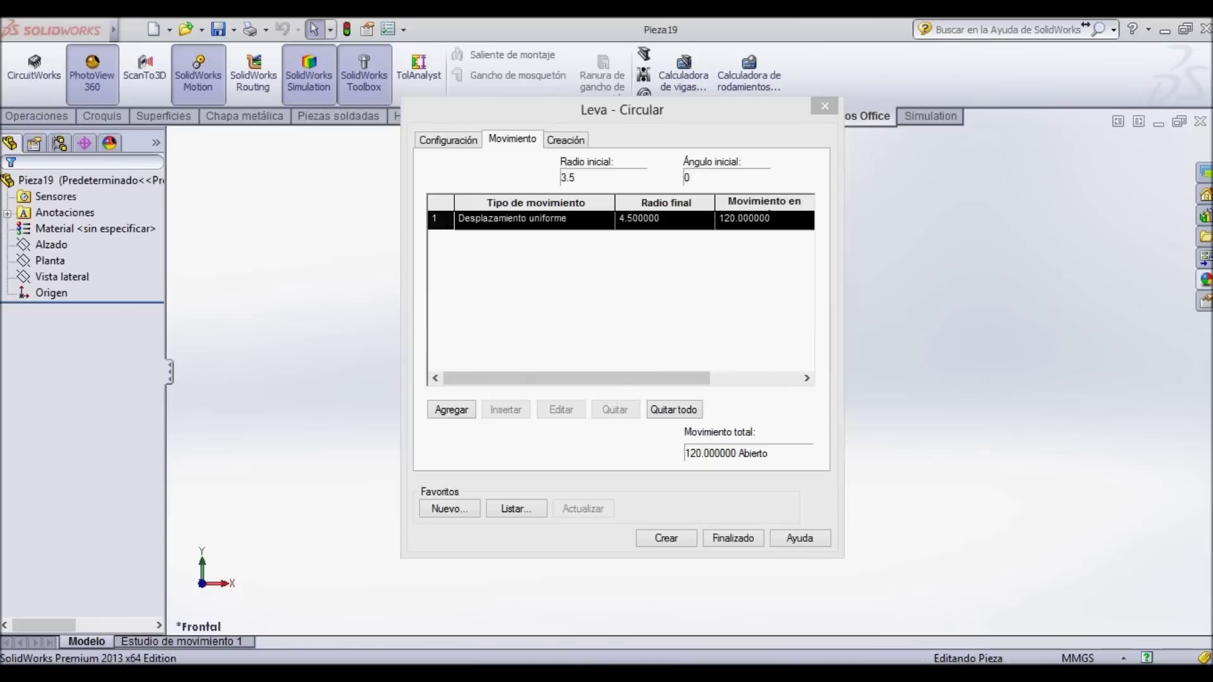
click(451, 410)
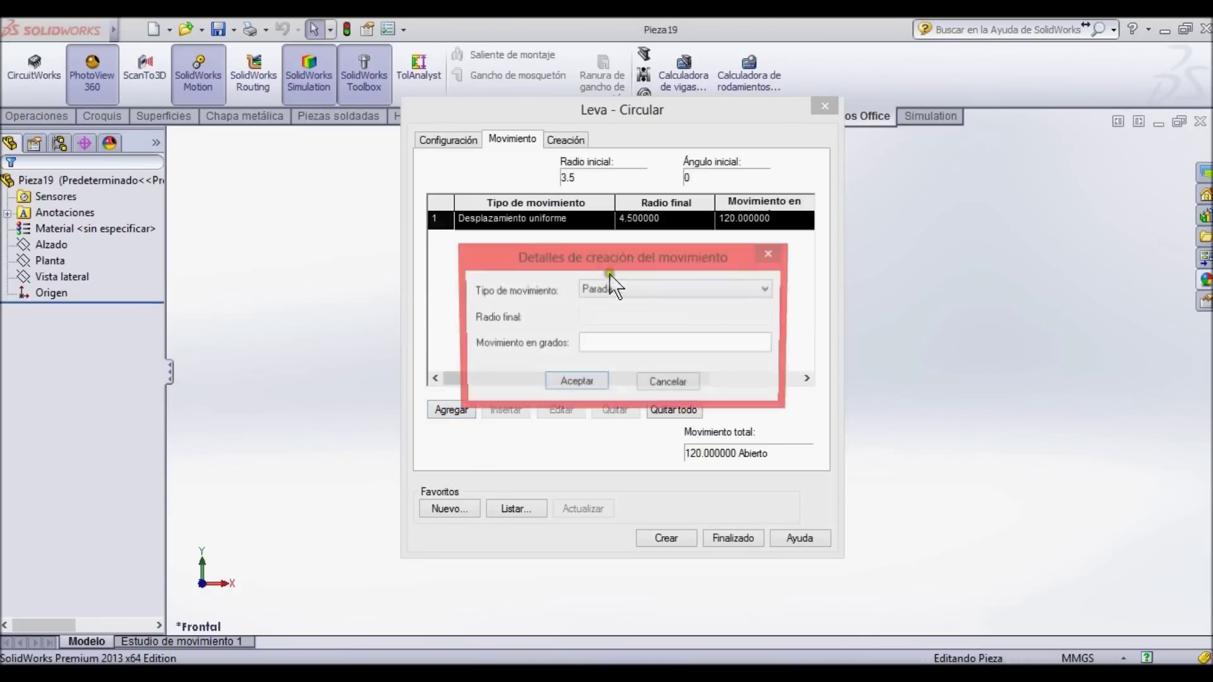
click(606, 343)
text(60)
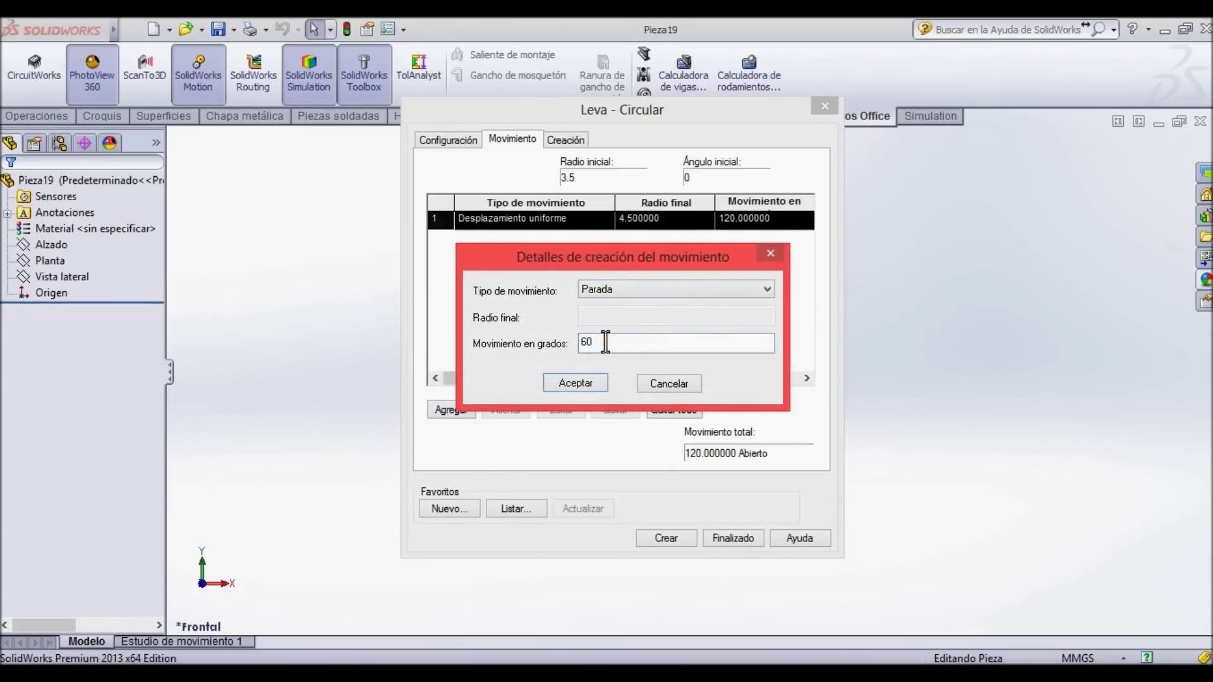
click(575, 383)
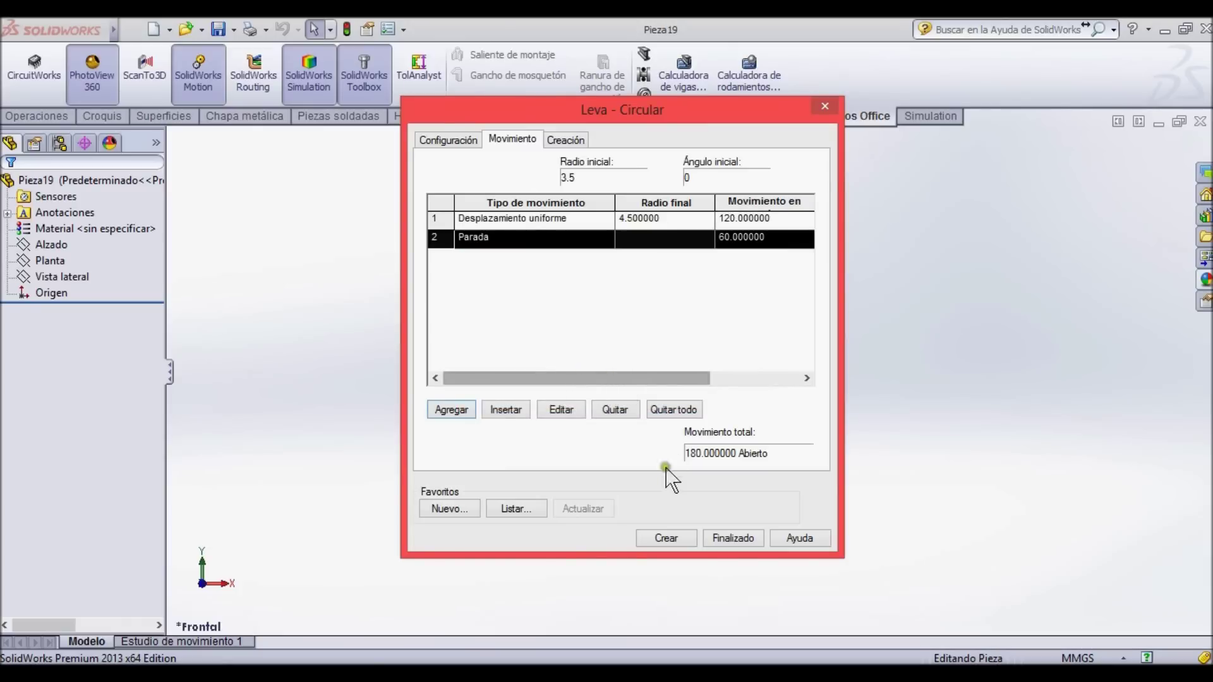
Recheck the design statement and add a Cicloidal movement with final radius 3.5 over 45 degrees.
click(801, 676)
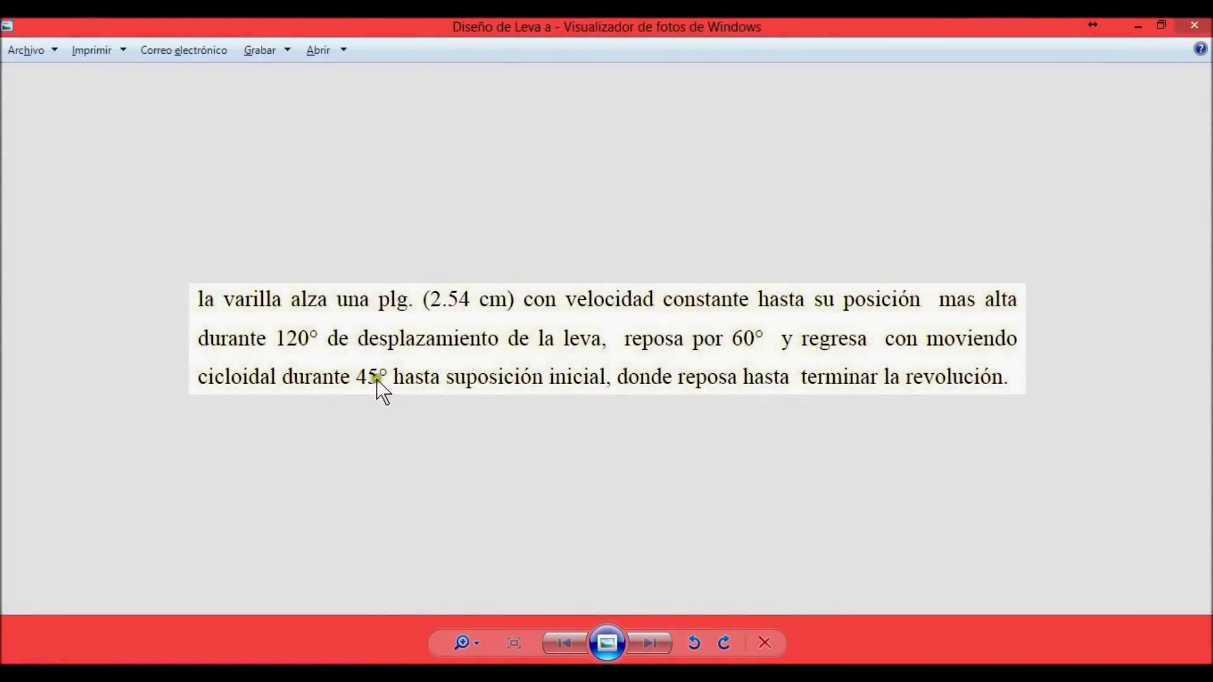
click(745, 674)
click(451, 407)
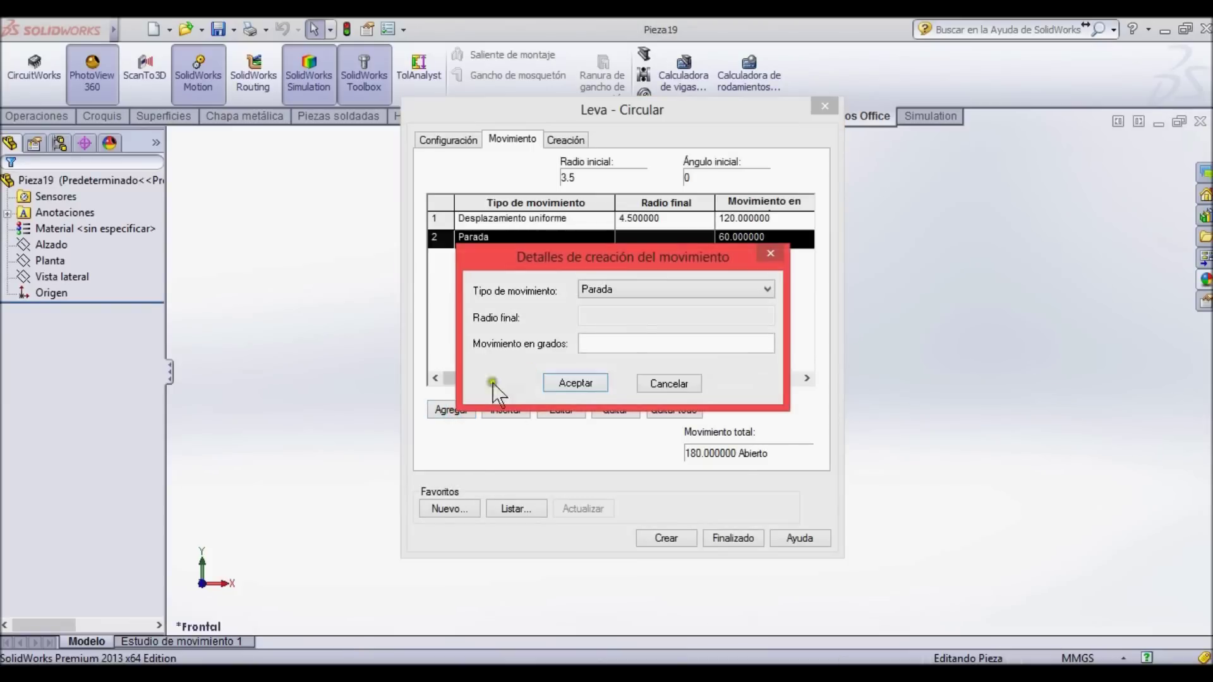
click(629, 291)
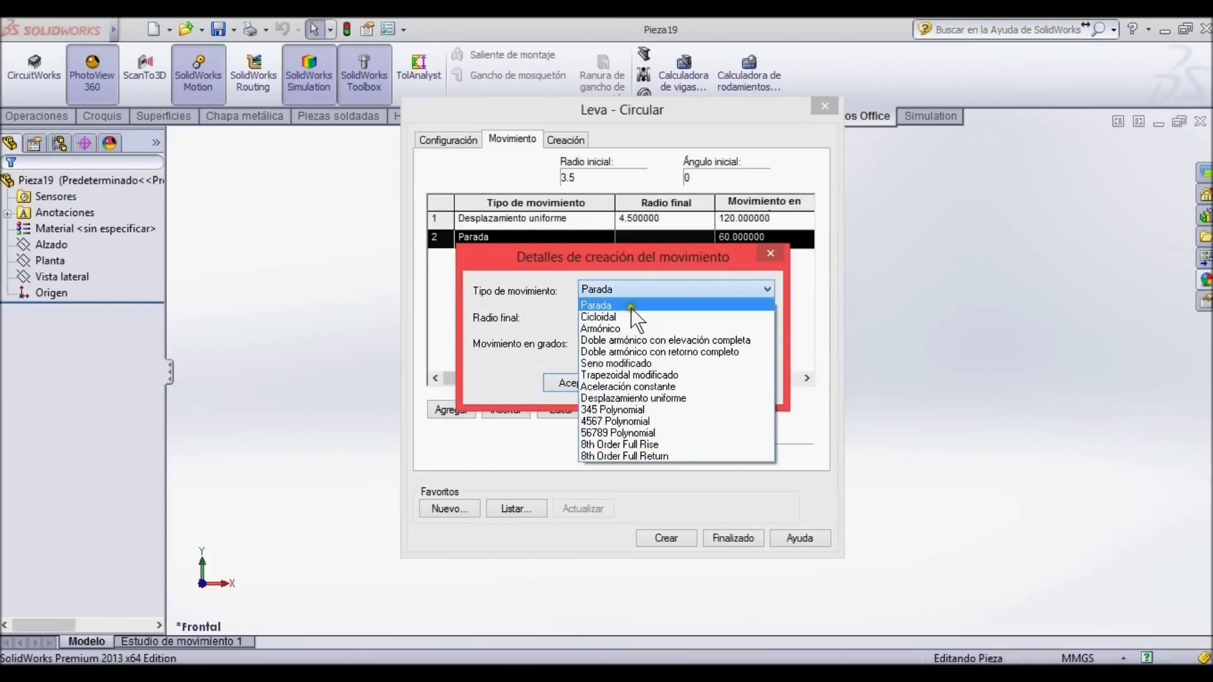
click(614, 316)
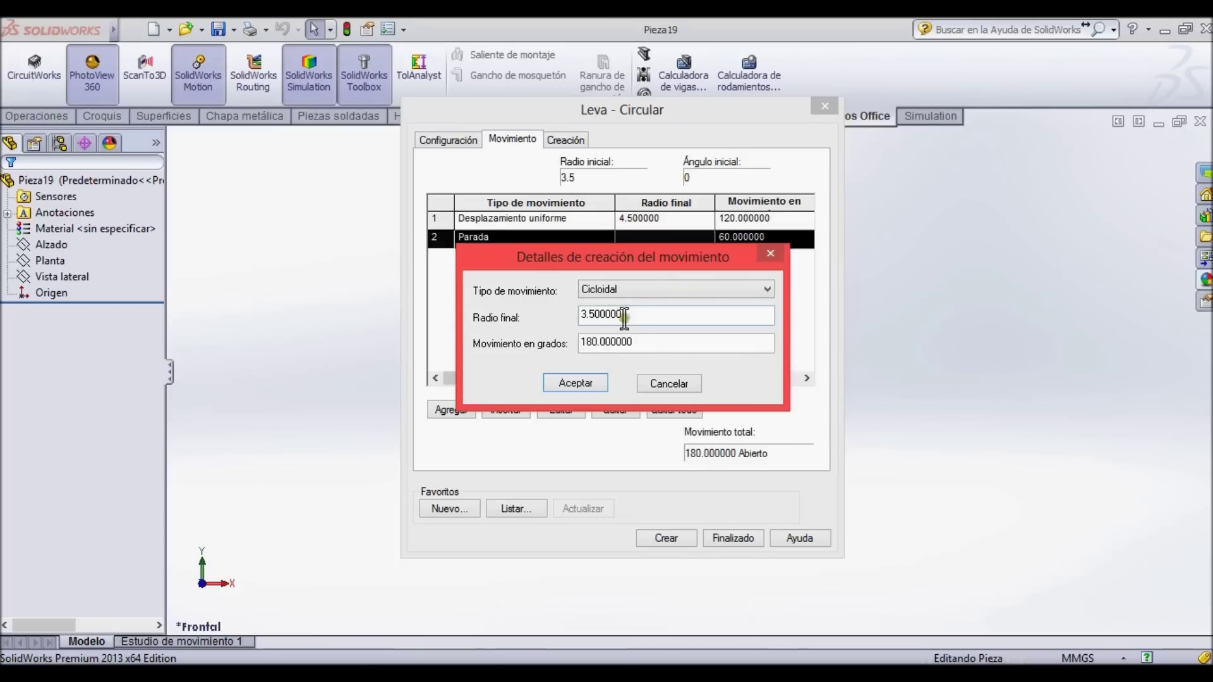
click(585, 314)
drag(717, 344, 544, 344)
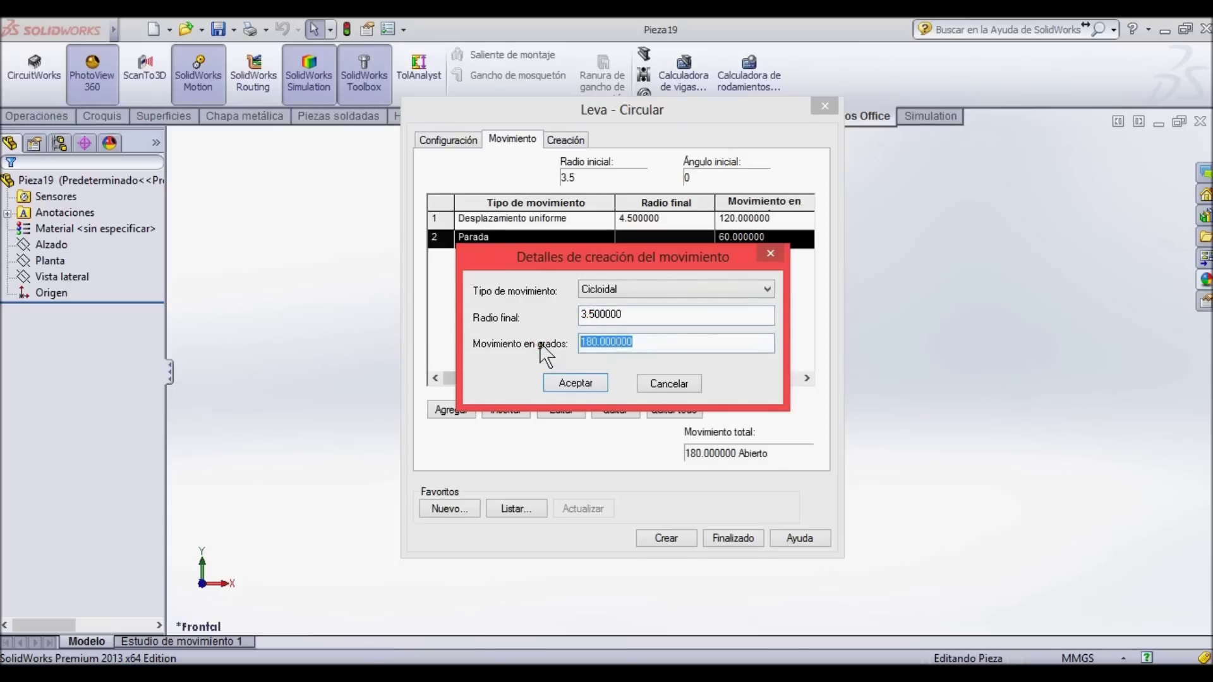
text(45)
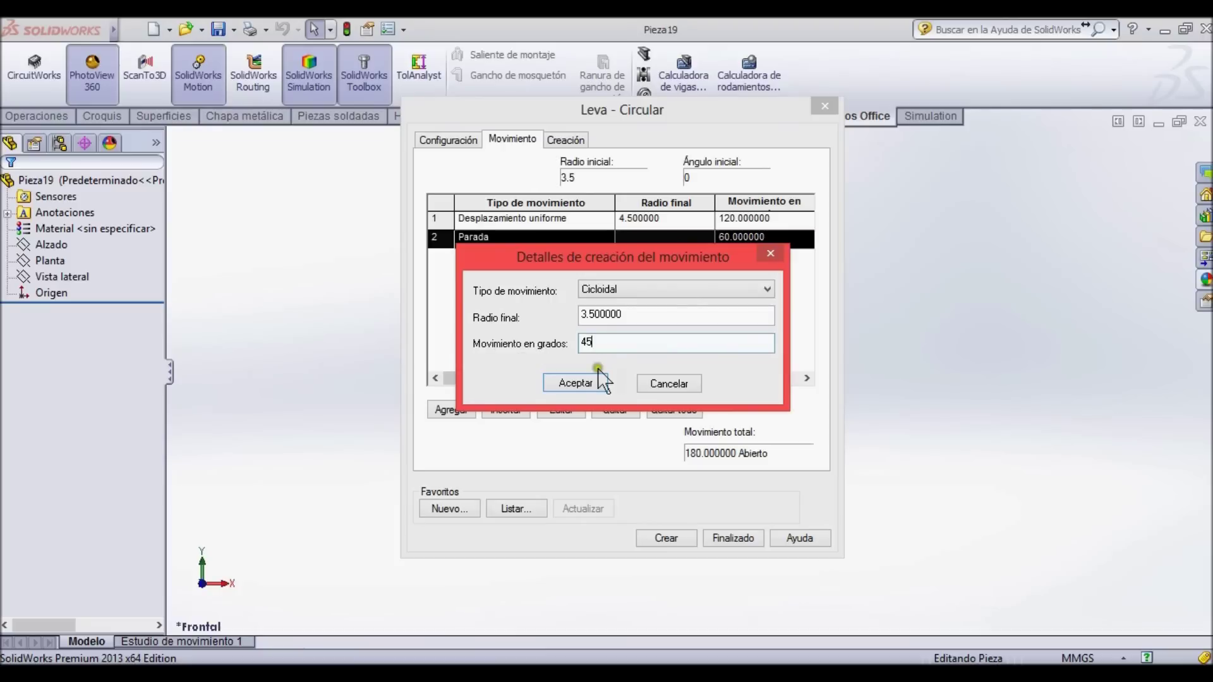
click(587, 382)
Consult the design statement again and add a closing Parada movement of 135 degrees.
click(759, 675)
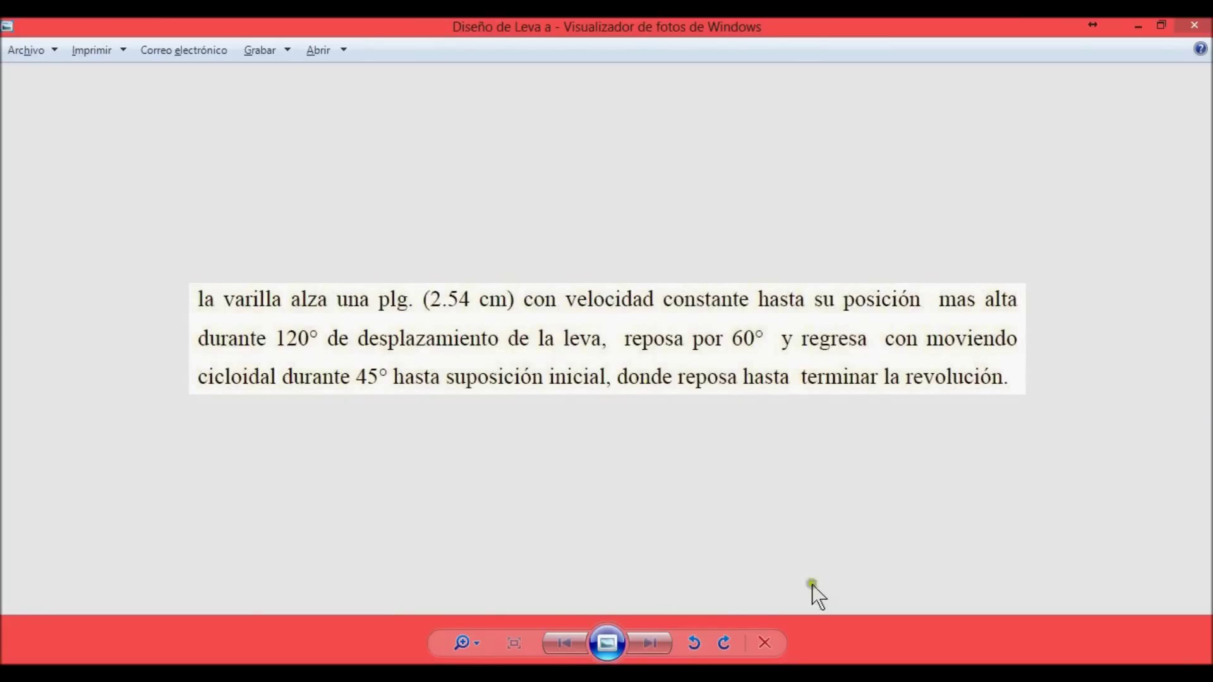
click(786, 675)
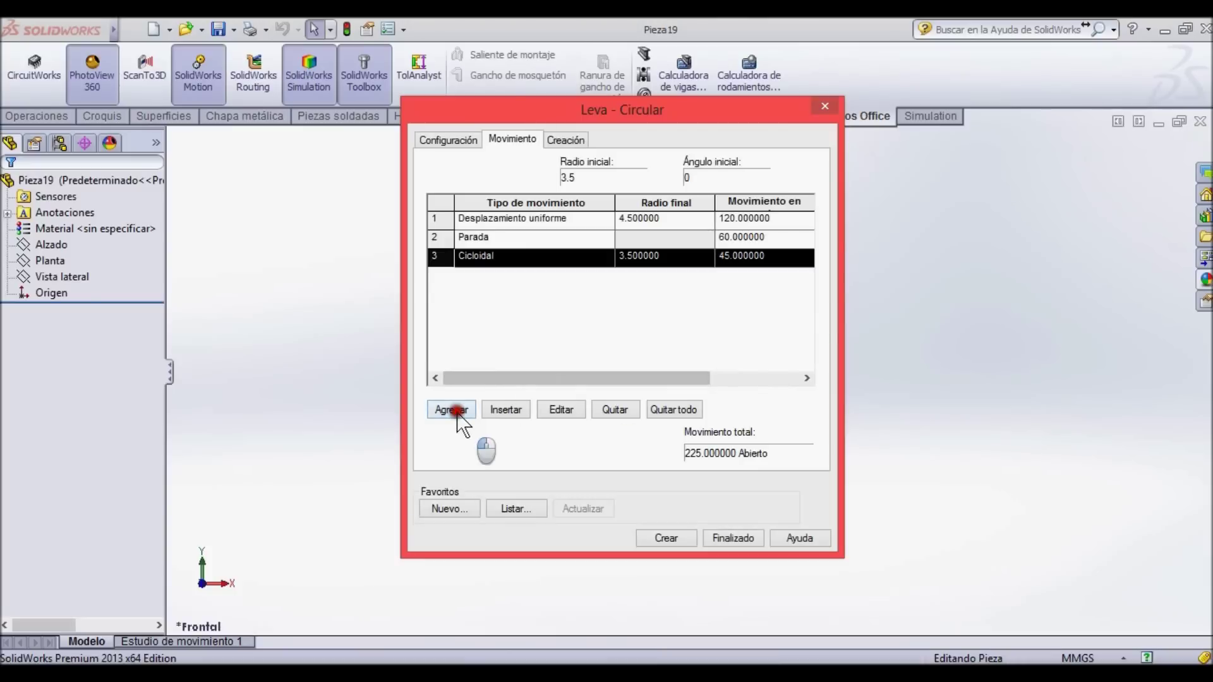
click(451, 411)
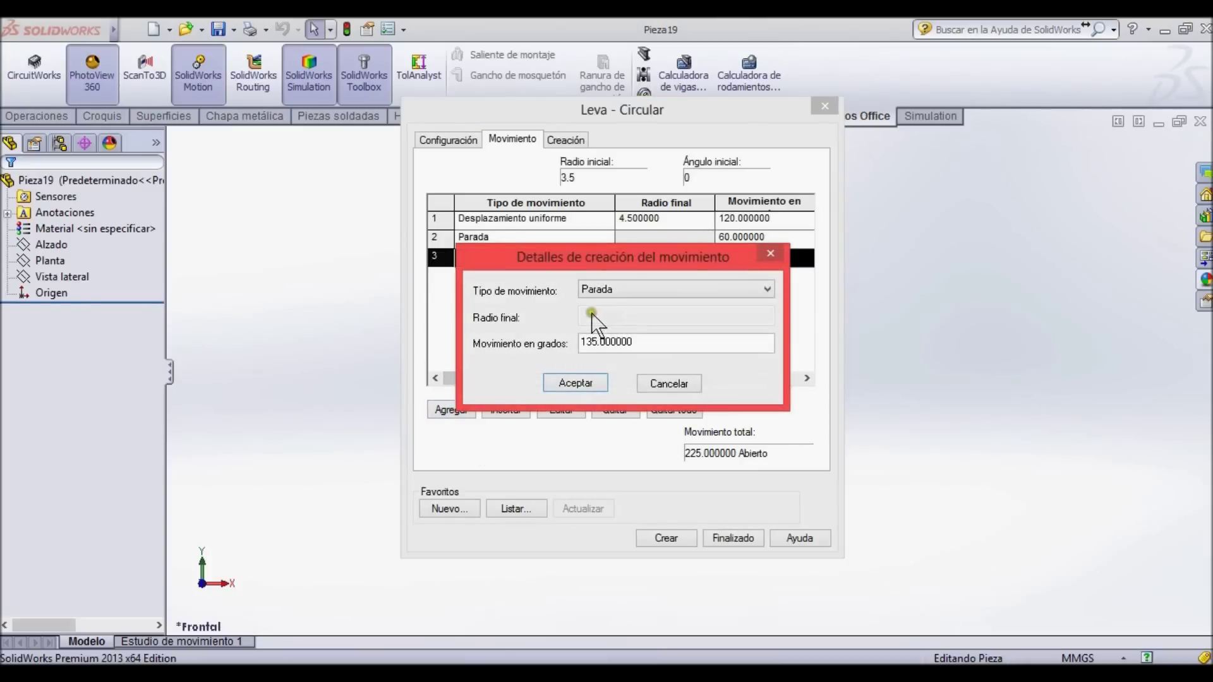
drag(582, 341, 650, 343)
click(651, 343)
click(575, 383)
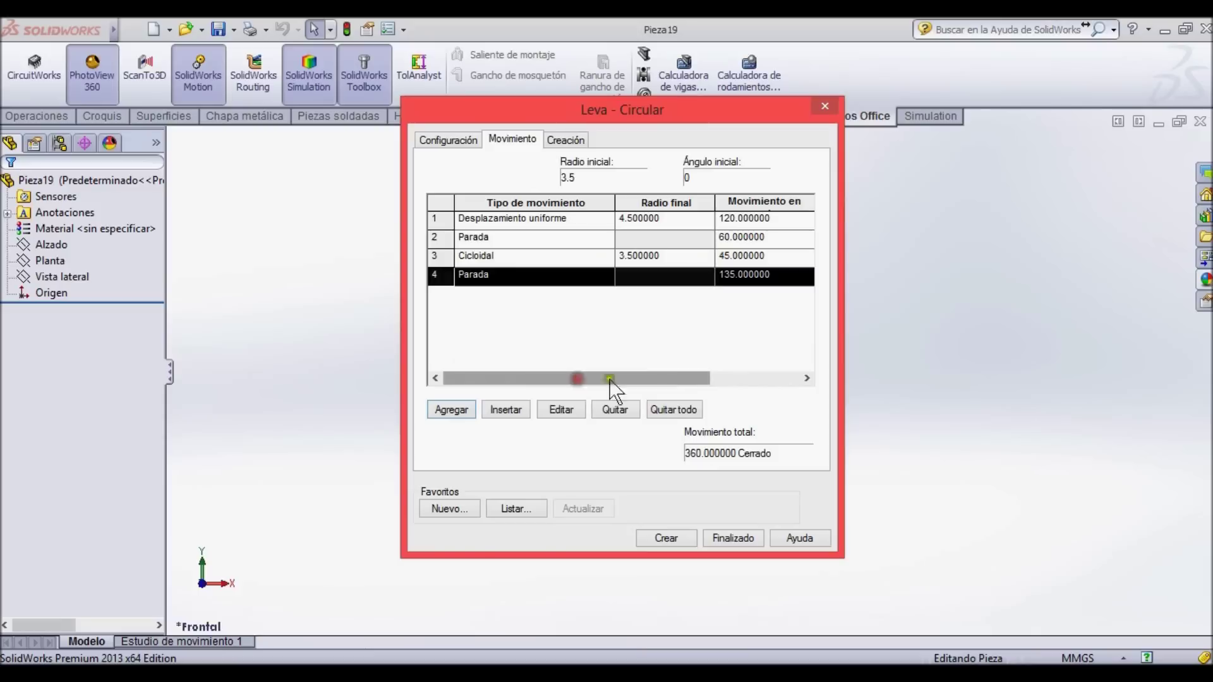
click(695, 453)
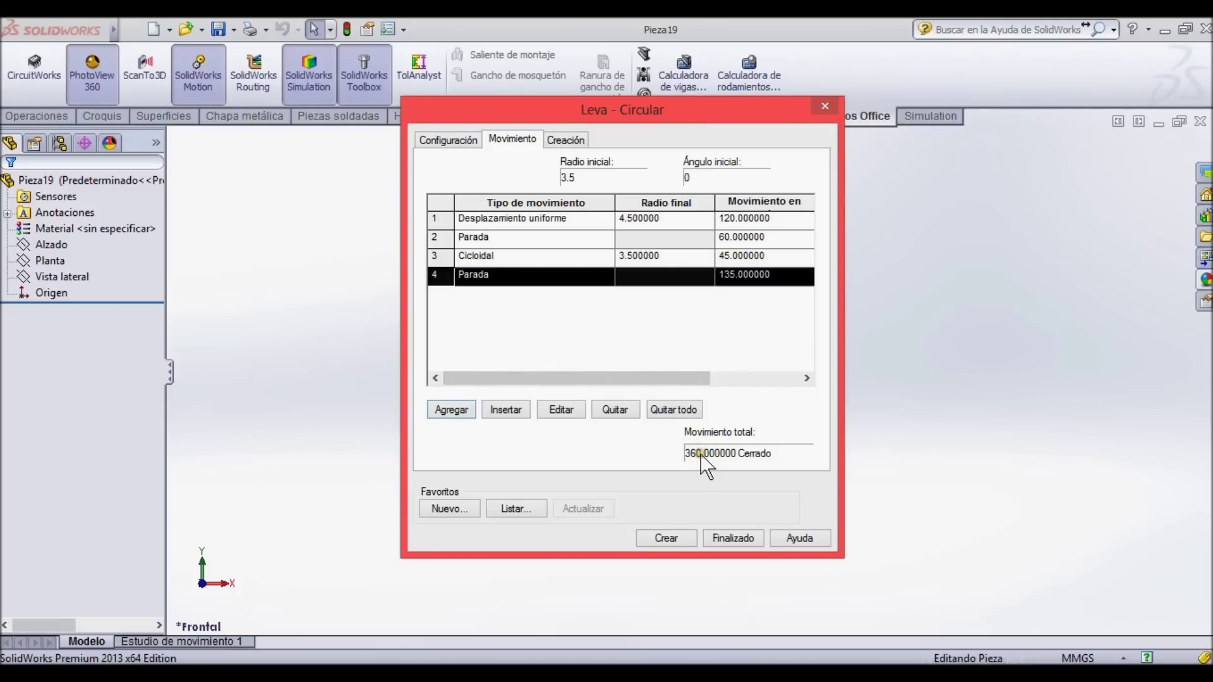
click(700, 454)
click(697, 452)
click(699, 453)
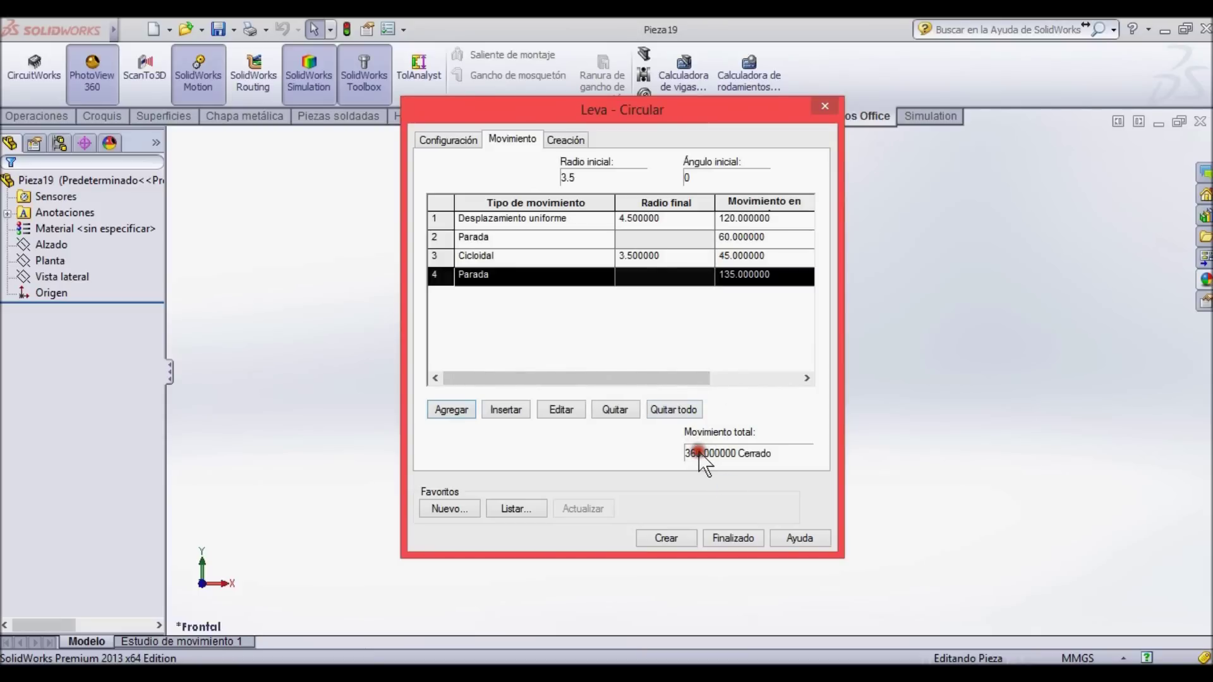
Open the cam's creation properties and choose Crear nueva pieza con la pista removida as the creation method.
click(503, 138)
click(567, 143)
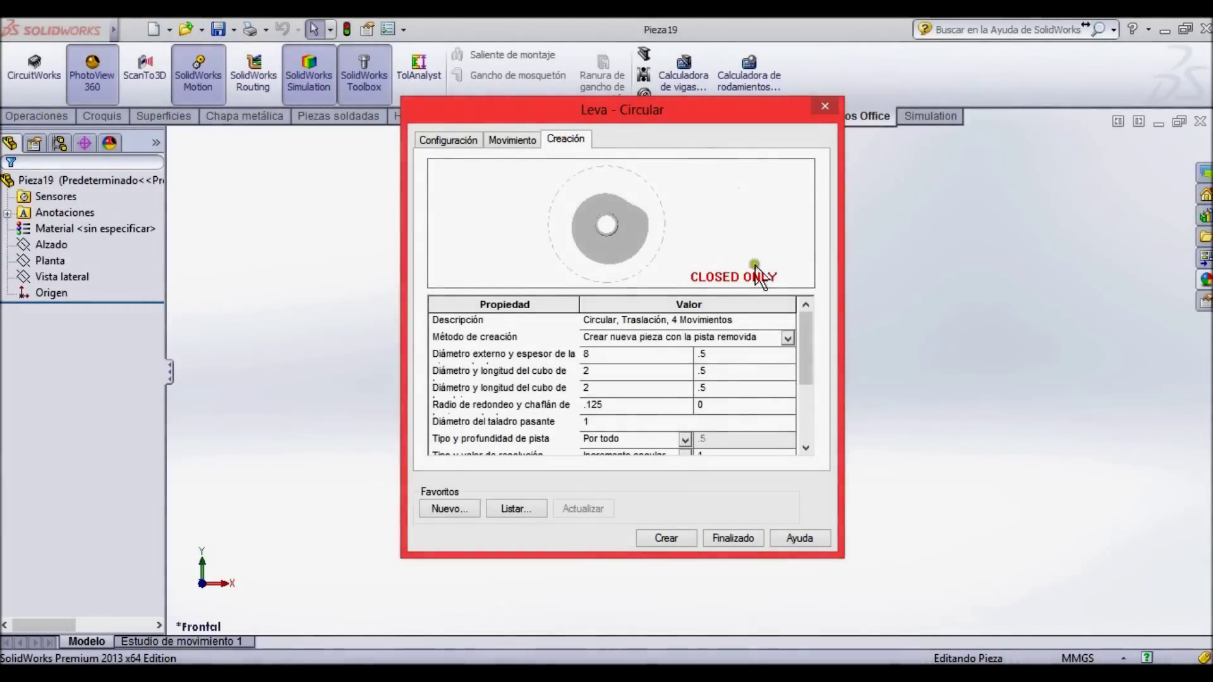
click(603, 321)
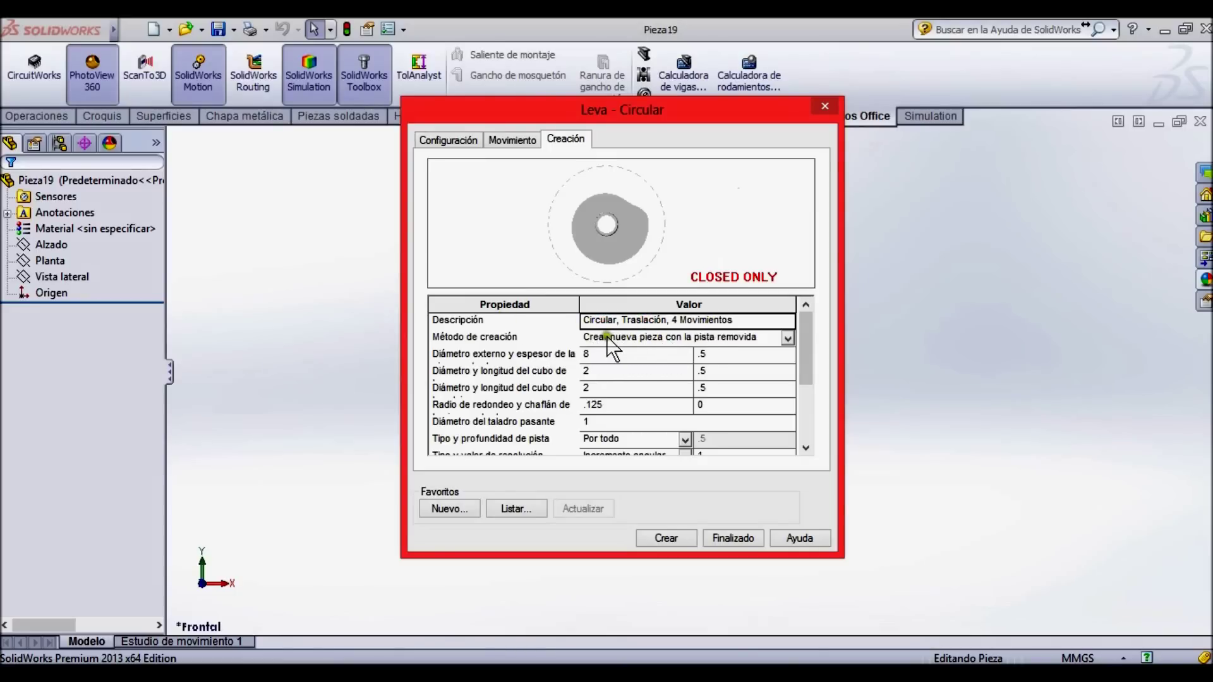
click(628, 338)
click(629, 338)
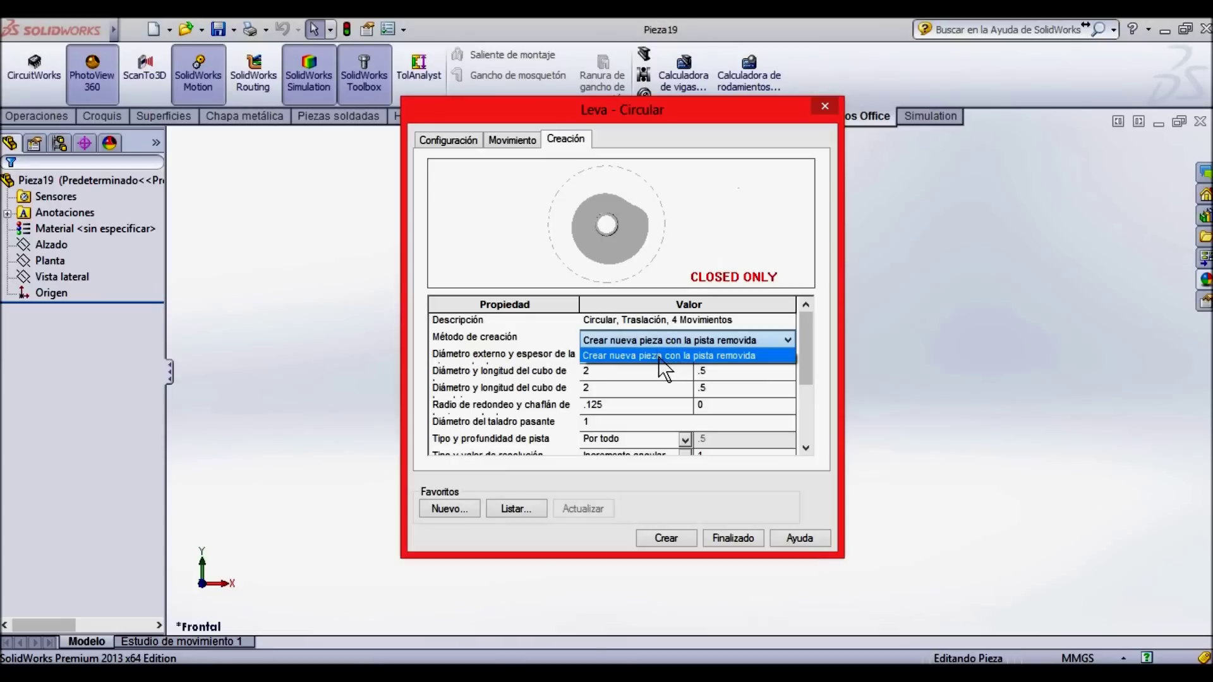
click(660, 357)
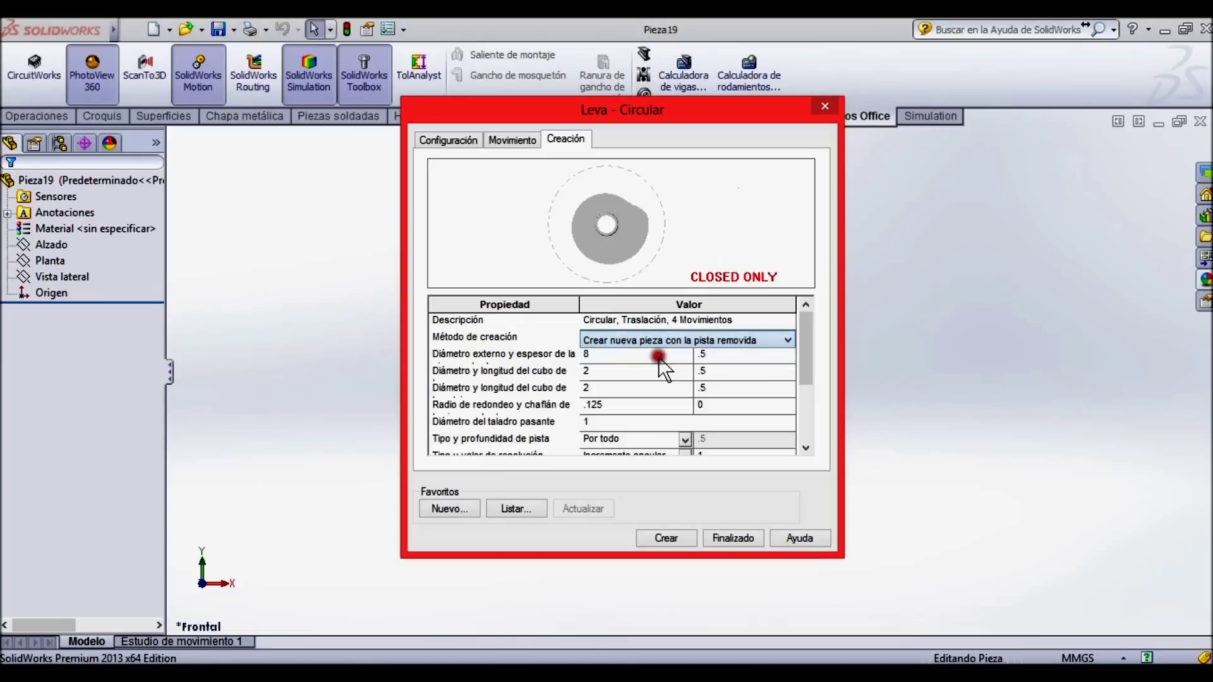
Widen the property name column and set the blank's outer diameter to 9.
click(597, 355)
drag(579, 304, 674, 311)
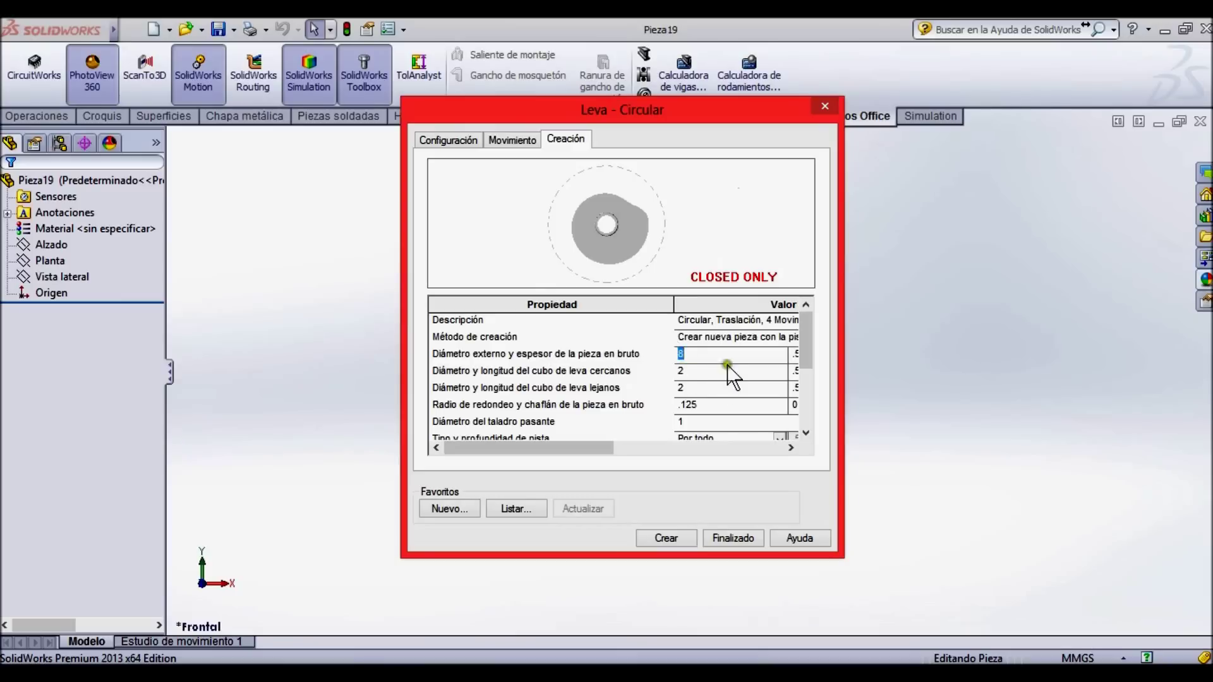
text(9)
drag(581, 438, 600, 446)
drag(613, 450, 650, 449)
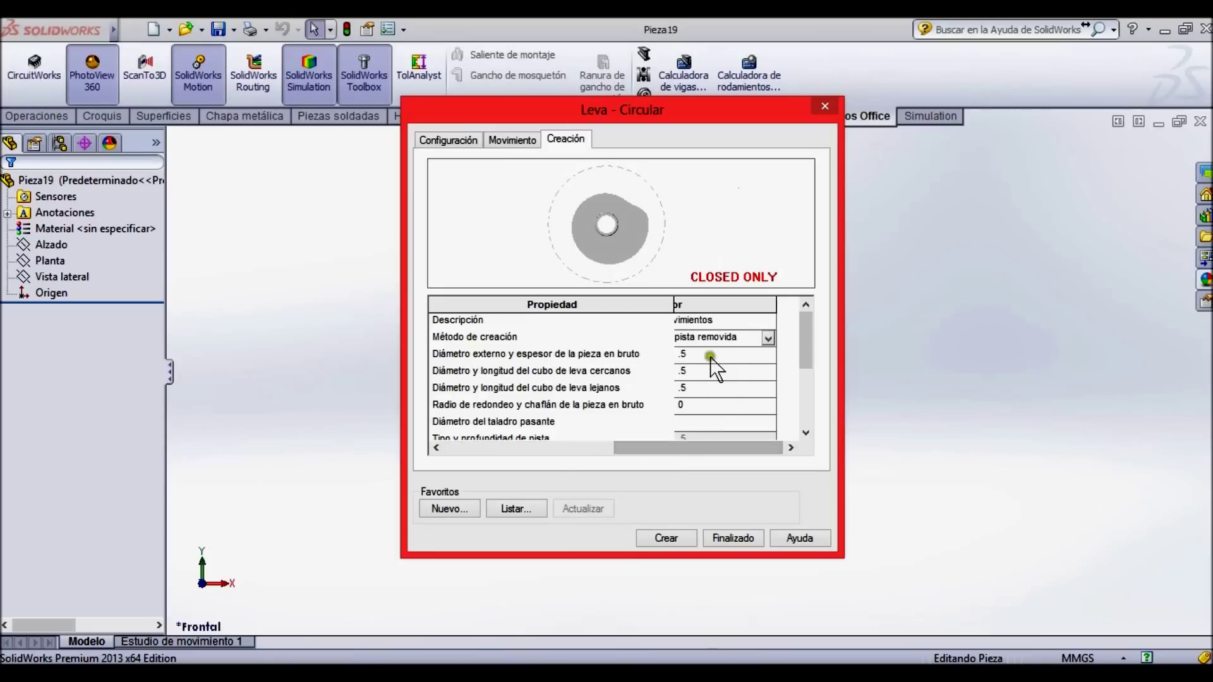
drag(675, 450, 555, 450)
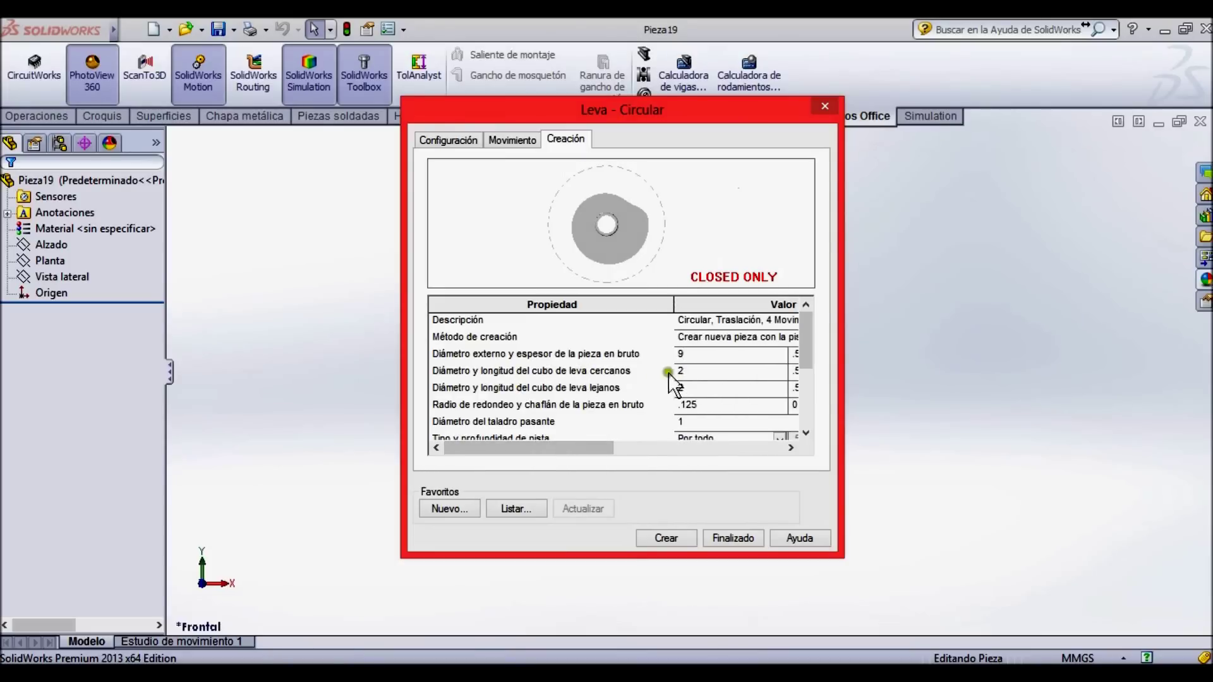
Review the blank, hub, fillet, bore, track and resolution values in the cam's creation properties.
click(690, 372)
click(614, 369)
drag(573, 447, 633, 442)
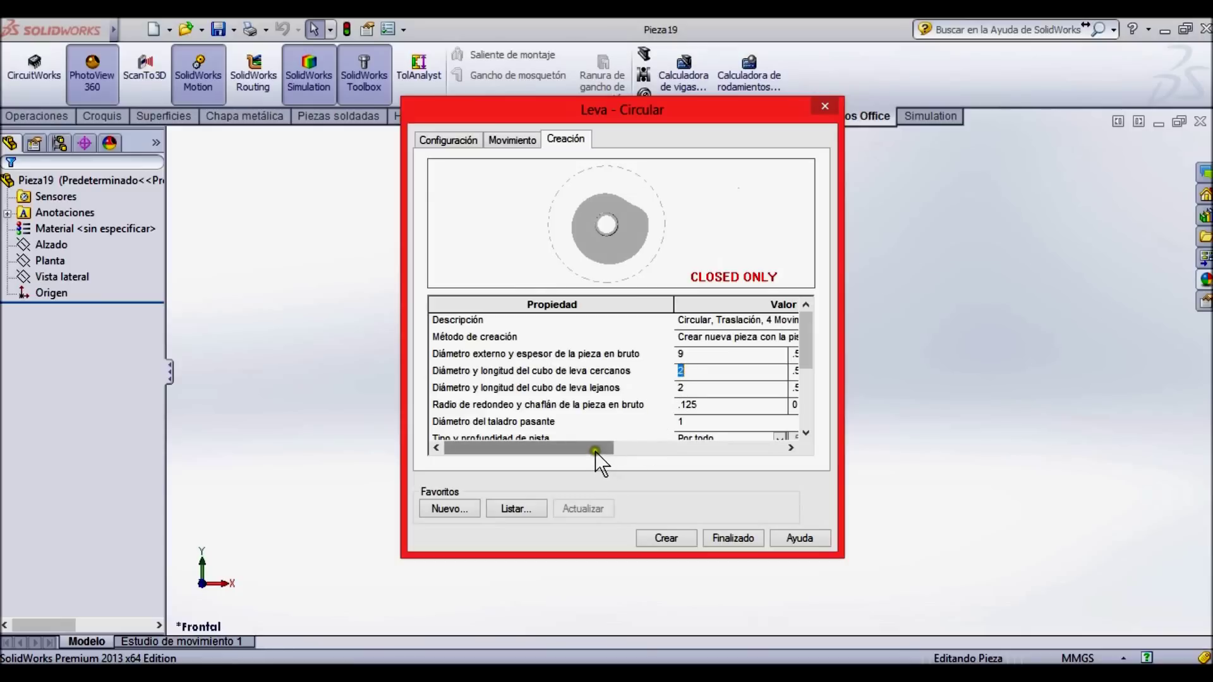
drag(601, 450, 722, 452)
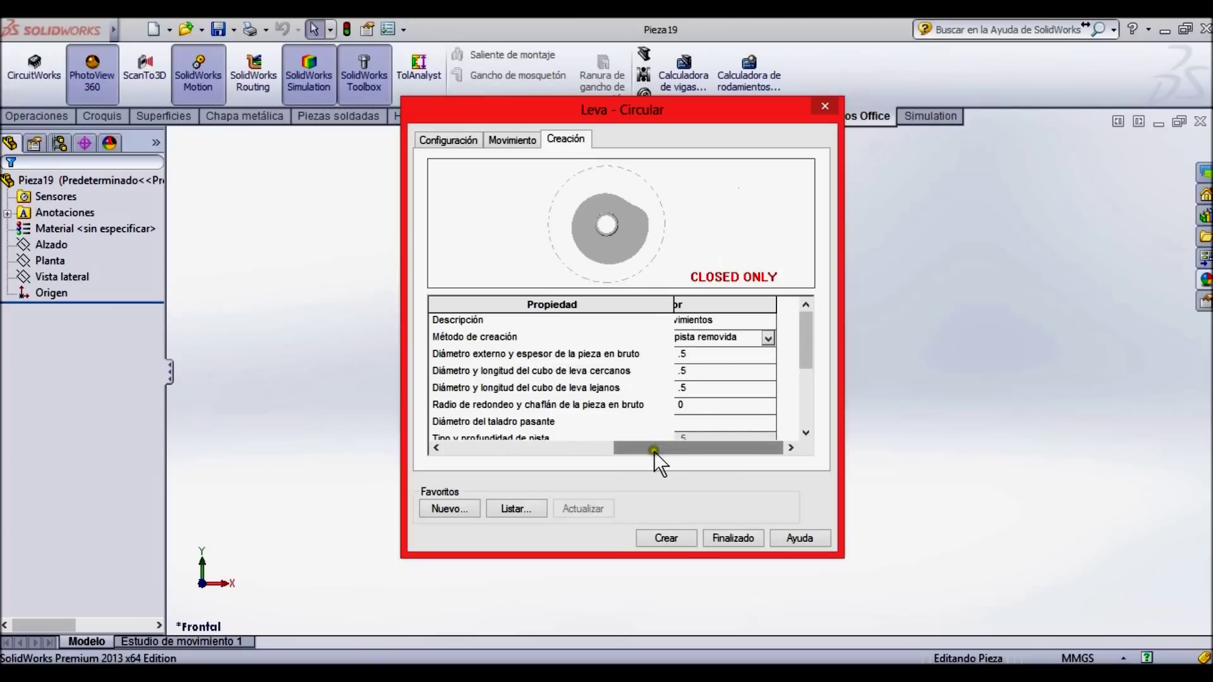
drag(677, 450, 581, 450)
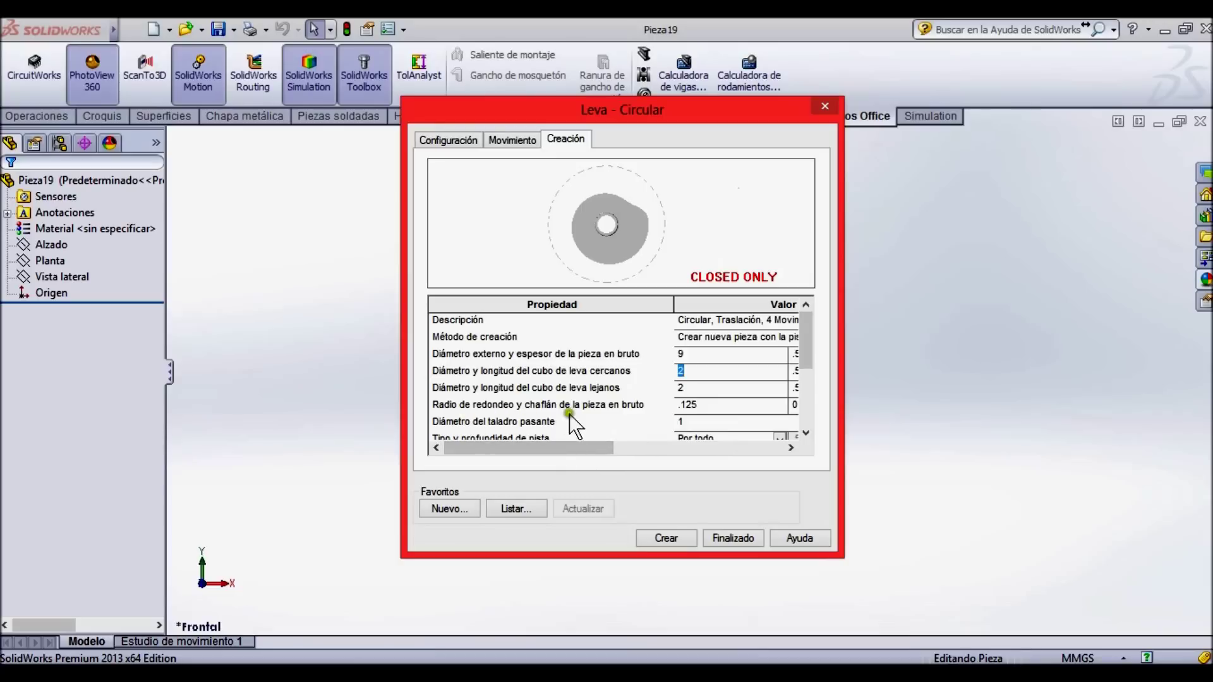
drag(565, 448, 490, 437)
drag(806, 346, 806, 363)
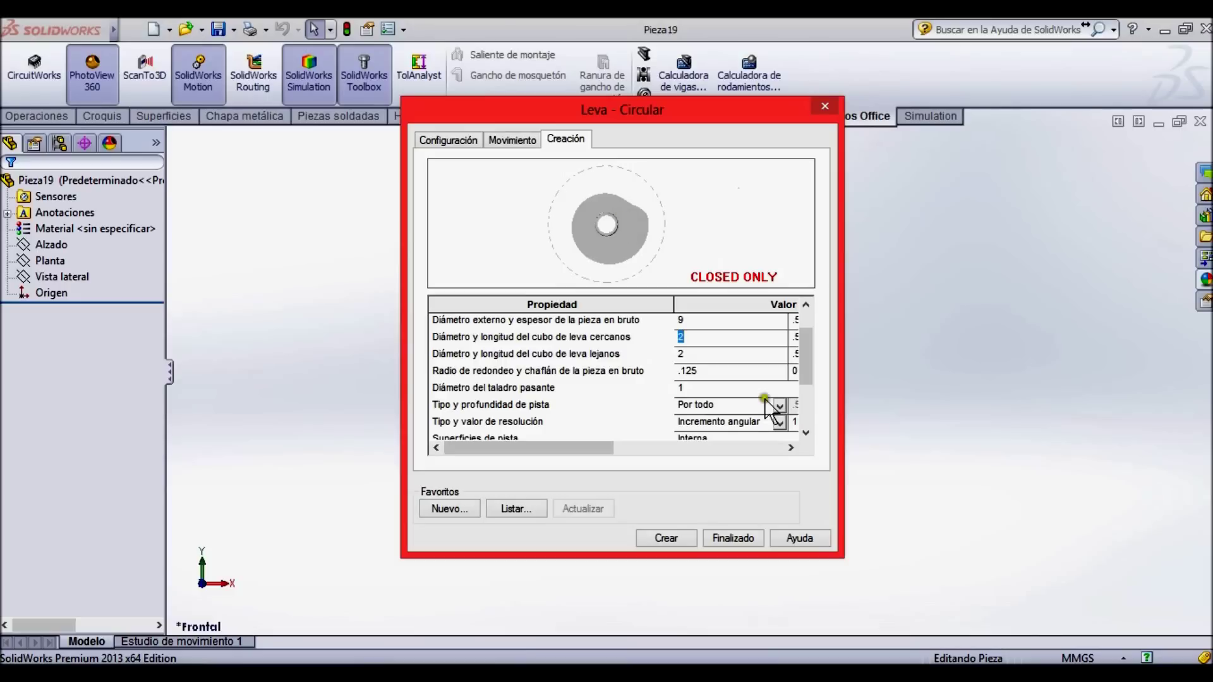
drag(561, 448, 700, 449)
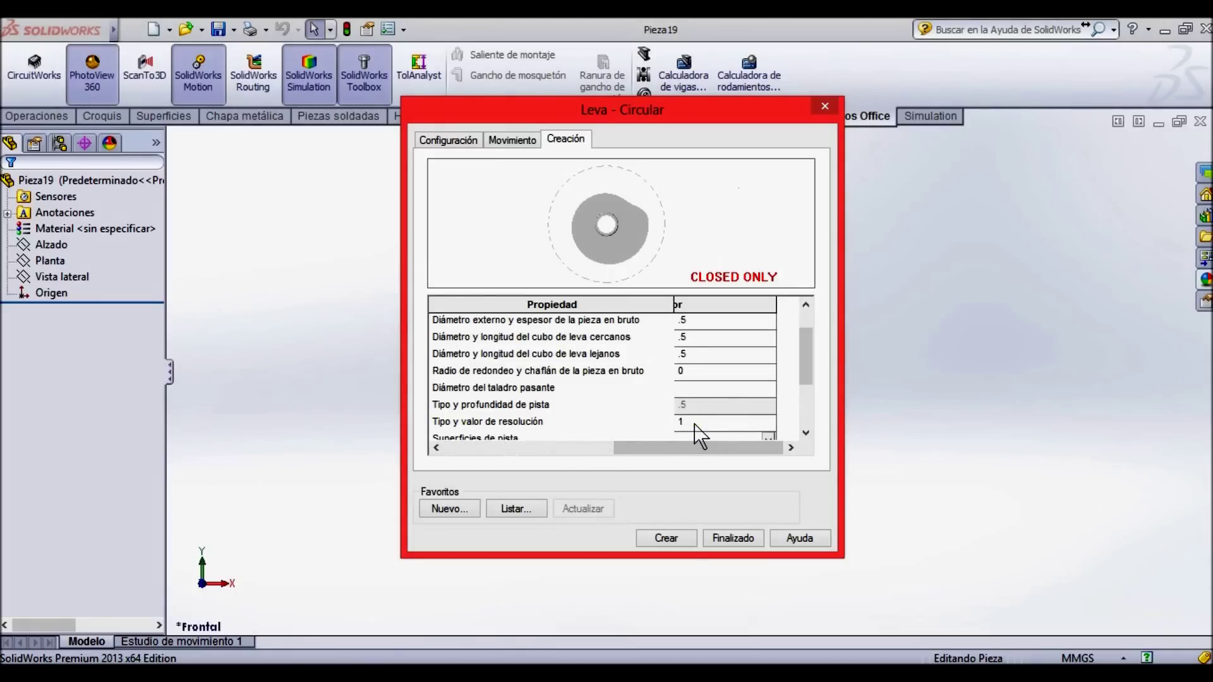
drag(699, 446, 609, 448)
click(571, 448)
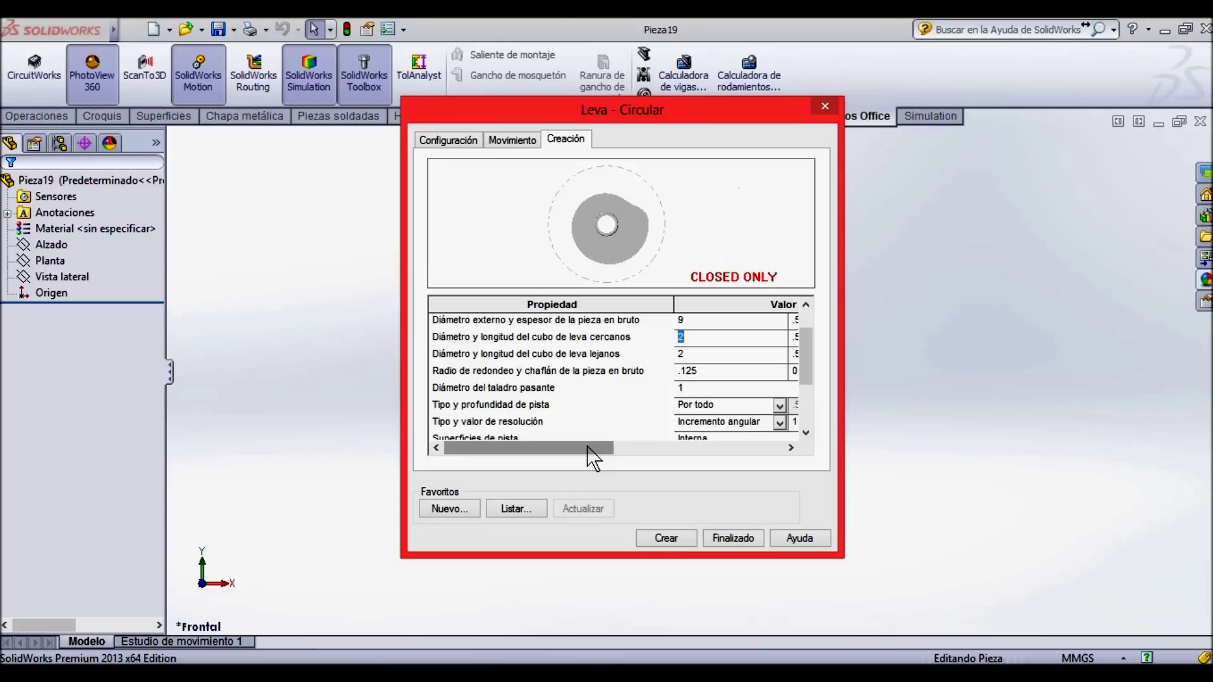
drag(801, 379, 801, 411)
drag(590, 448, 646, 450)
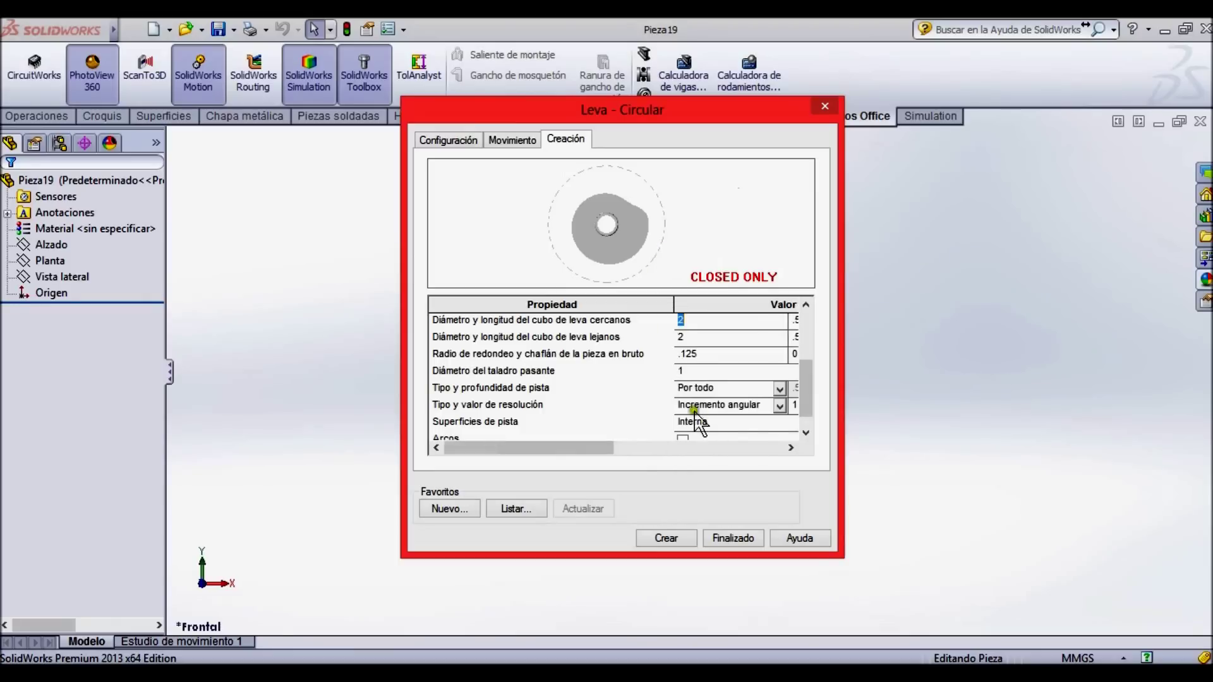
Try Externa as the cam's track surface option and set it back to Interna.
click(701, 426)
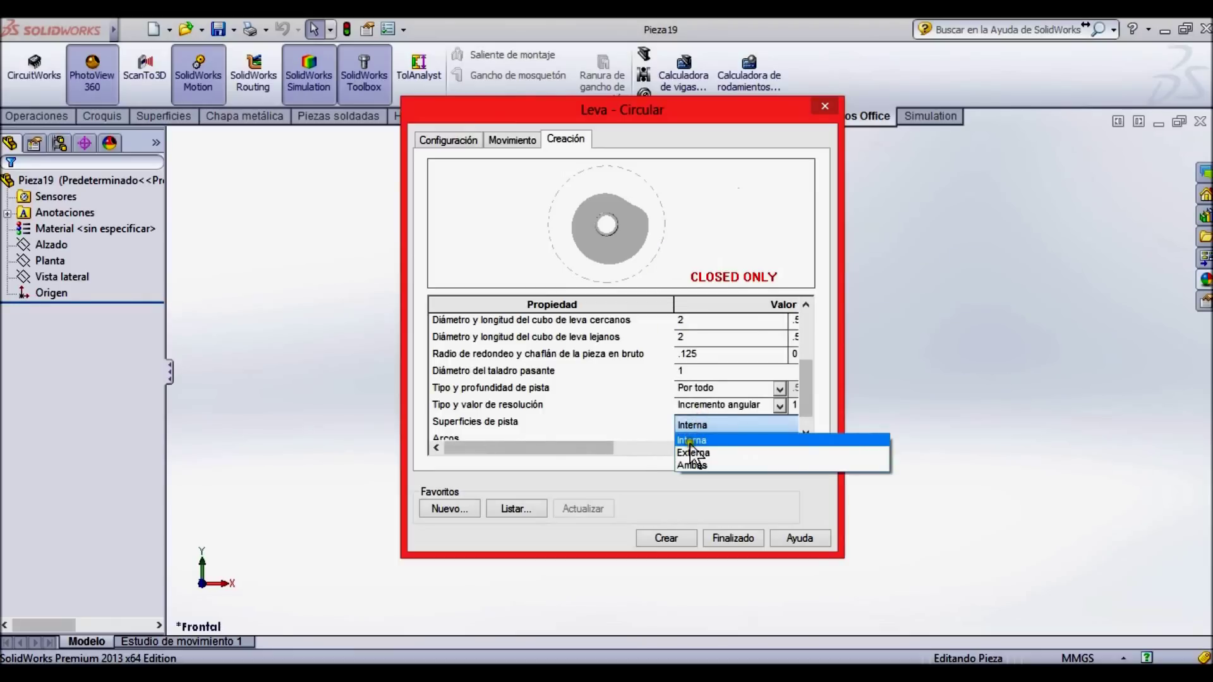
click(705, 457)
click(694, 427)
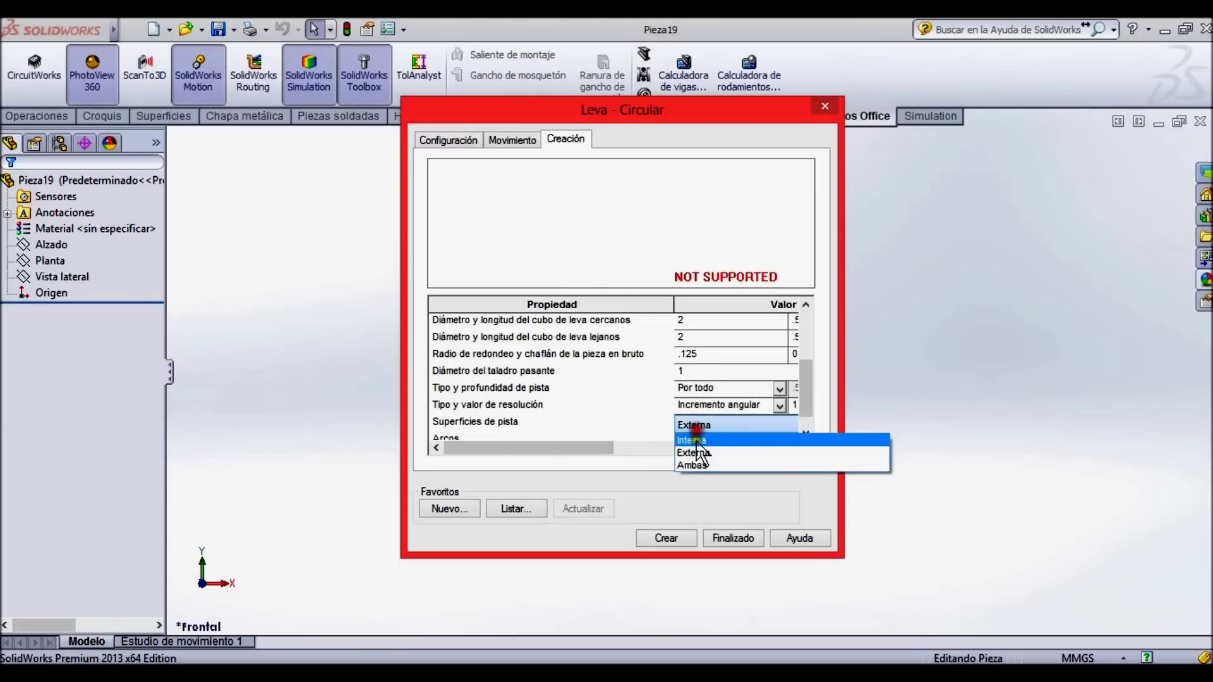
click(699, 442)
Create the cam part from the defined properties, finish the cam definition and inspect the generated model.
drag(817, 403, 818, 410)
click(668, 537)
click(667, 538)
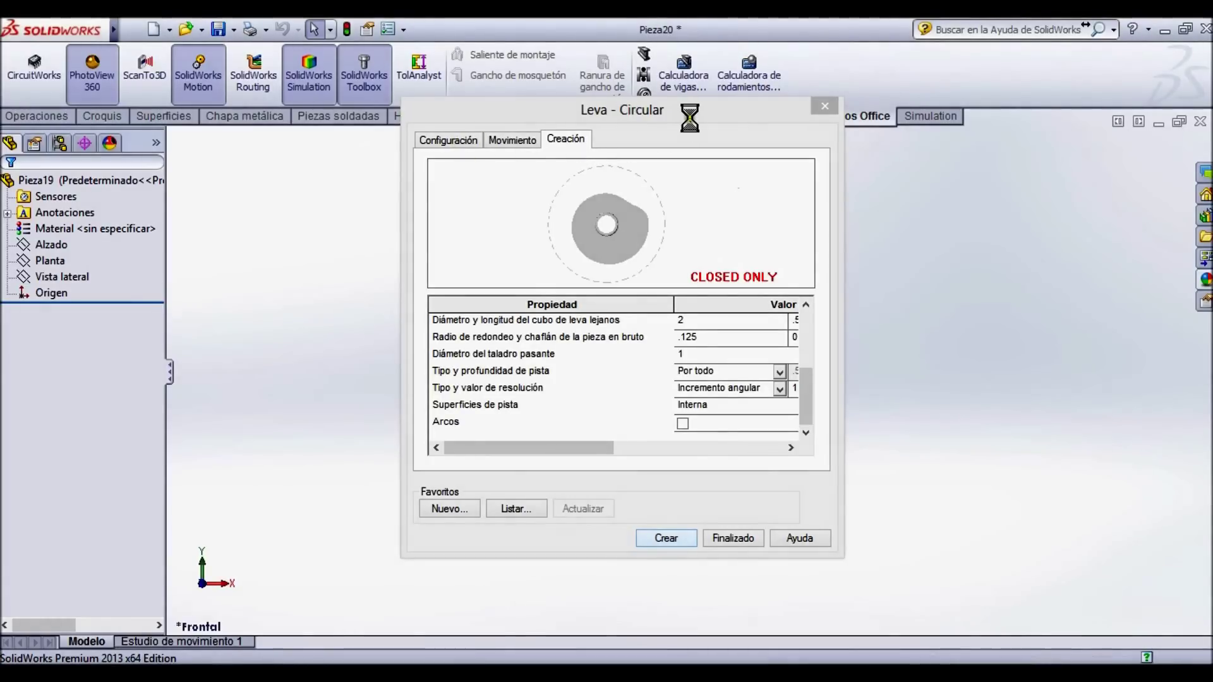
click(515, 156)
drag(692, 106, 411, 120)
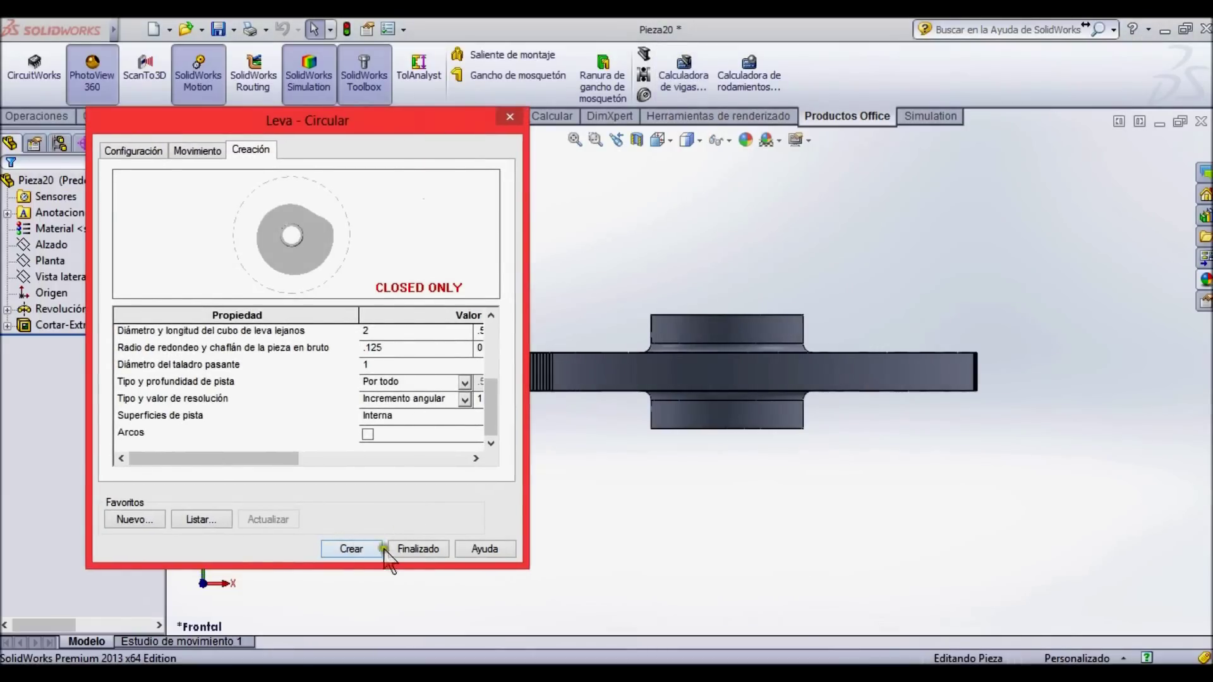
click(410, 547)
middle_drag(692, 265, 670, 456)
middle_drag(539, 319, 565, 412)
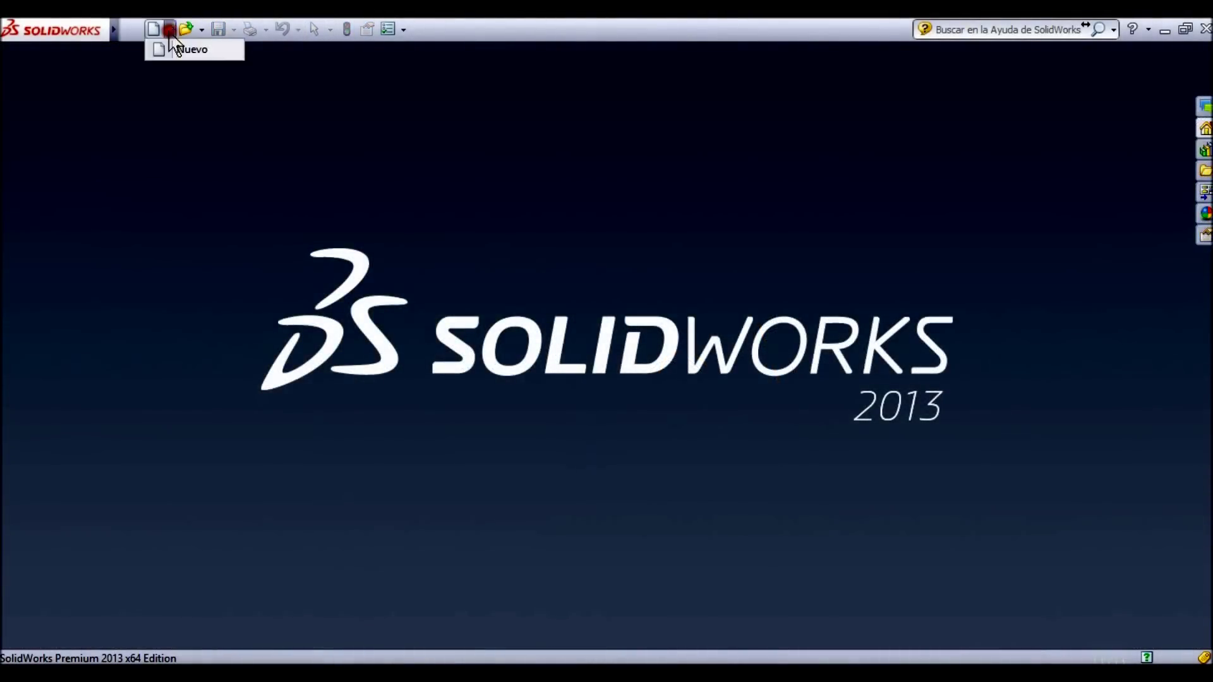
Create a new assembly, place the Base part as its first component and show it in isometric view.
click(153, 29)
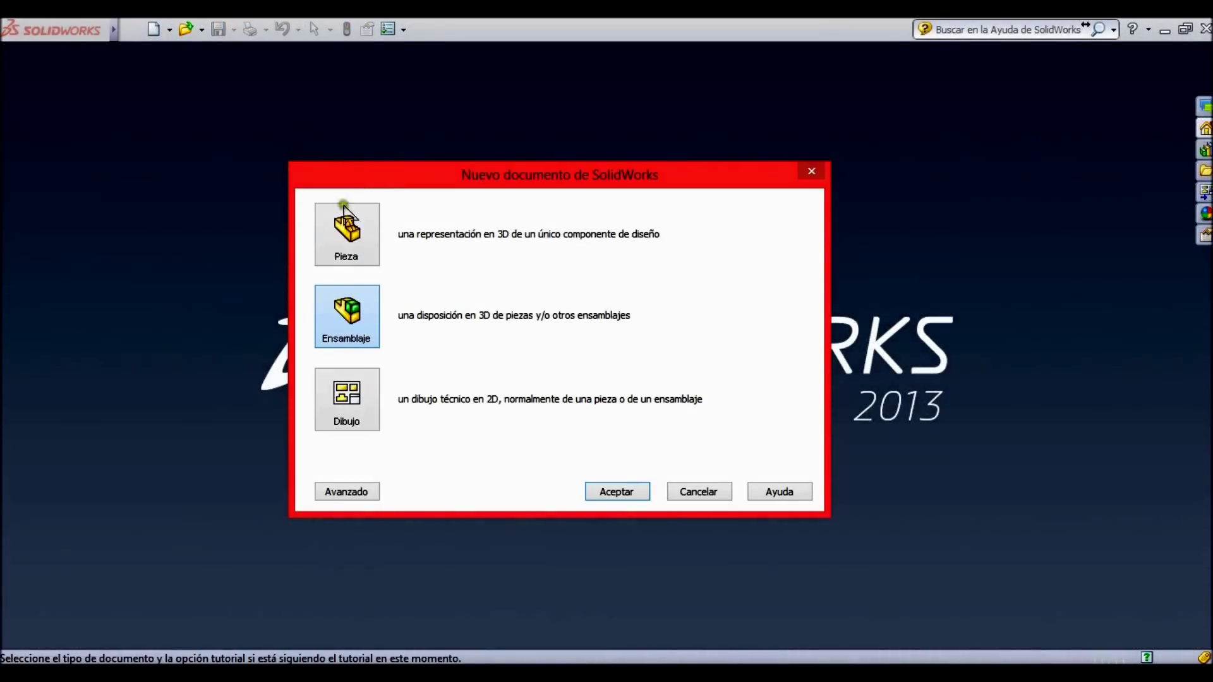
double_click(361, 325)
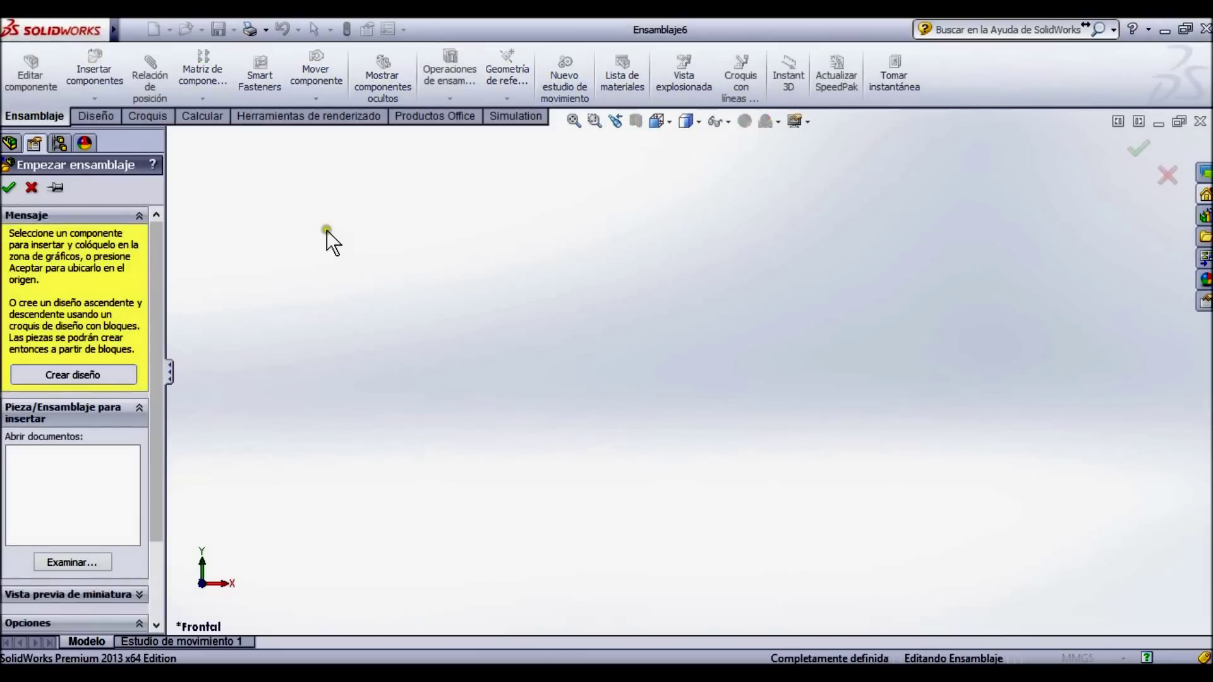
scroll(155, 404, down, 3)
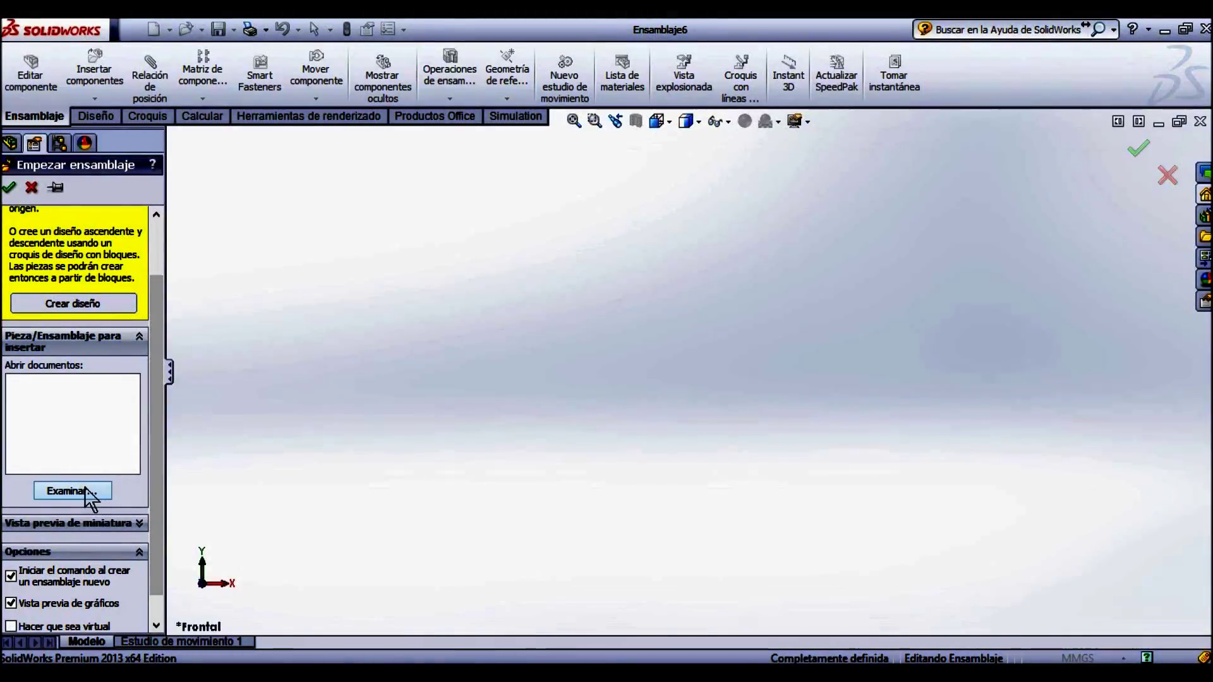
click(86, 492)
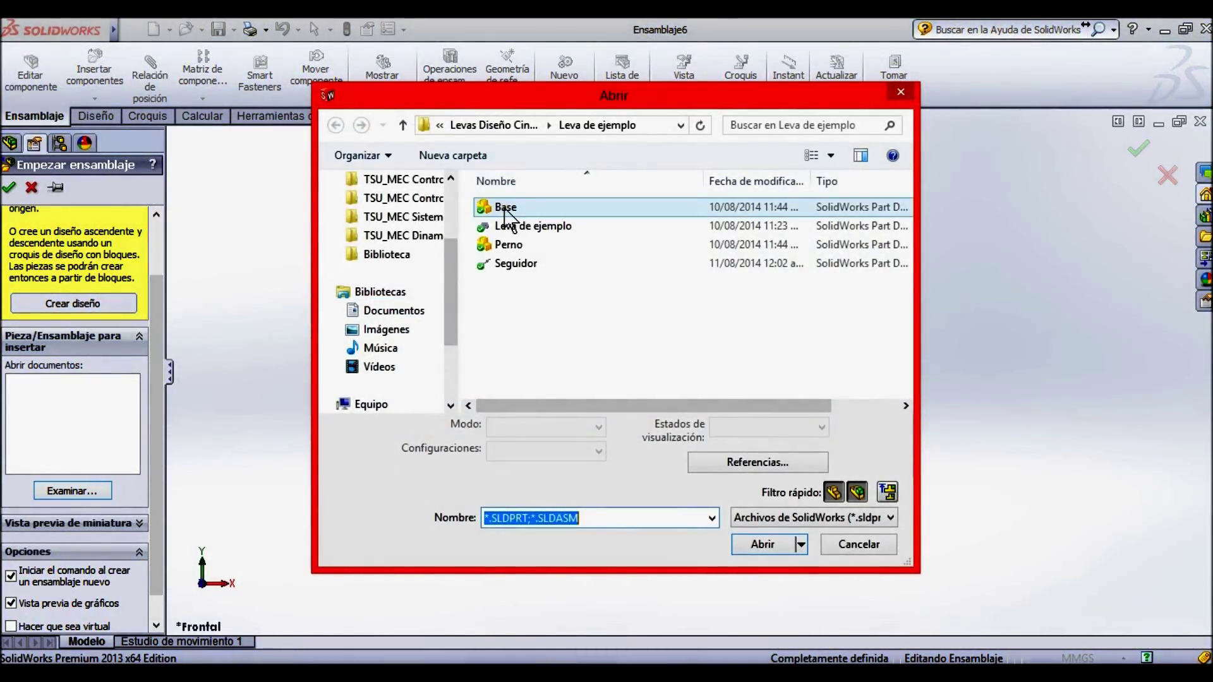
click(504, 211)
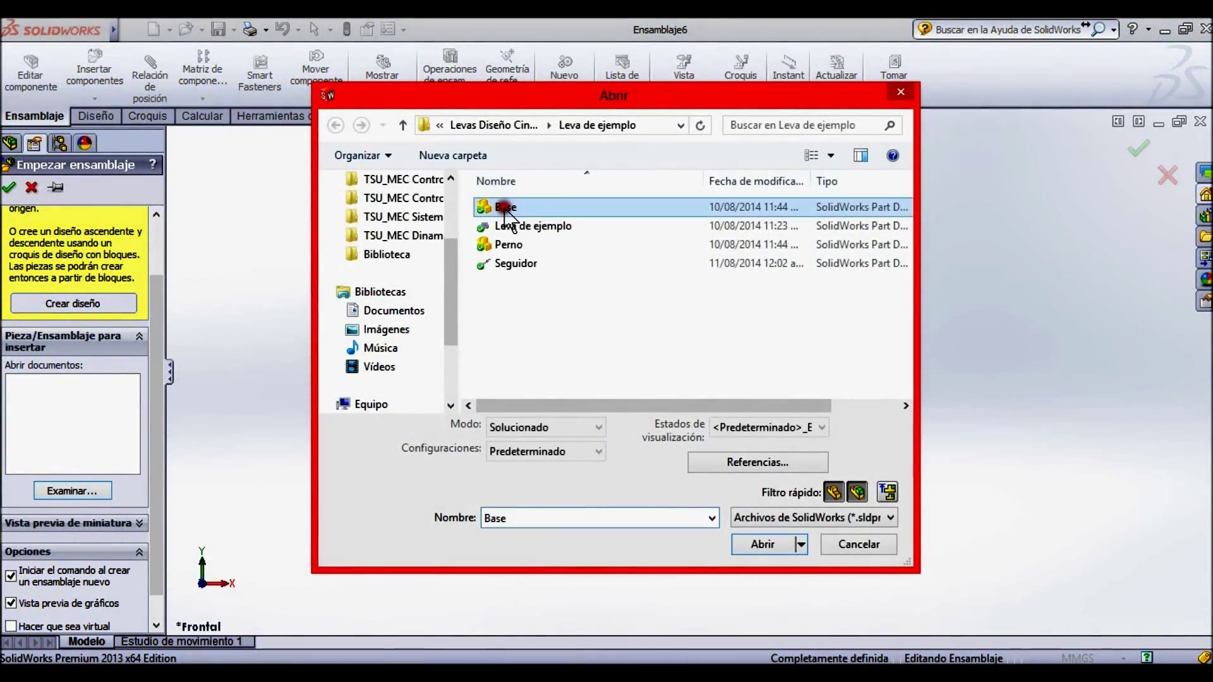
click(760, 546)
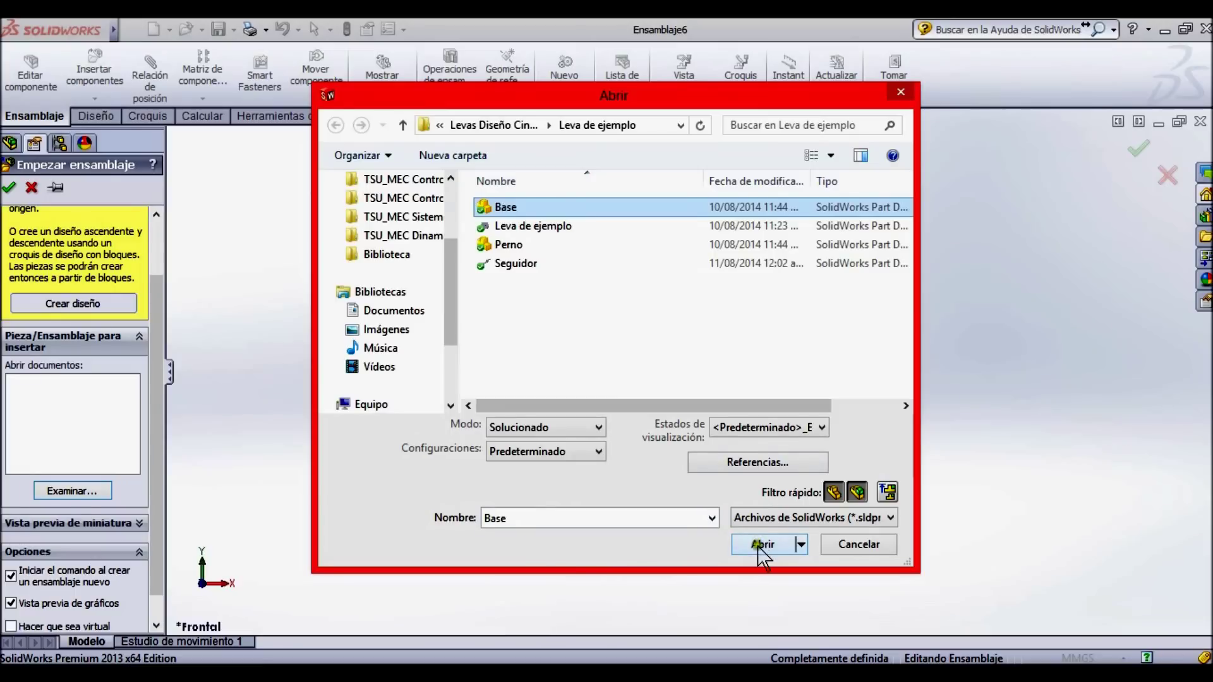
click(758, 547)
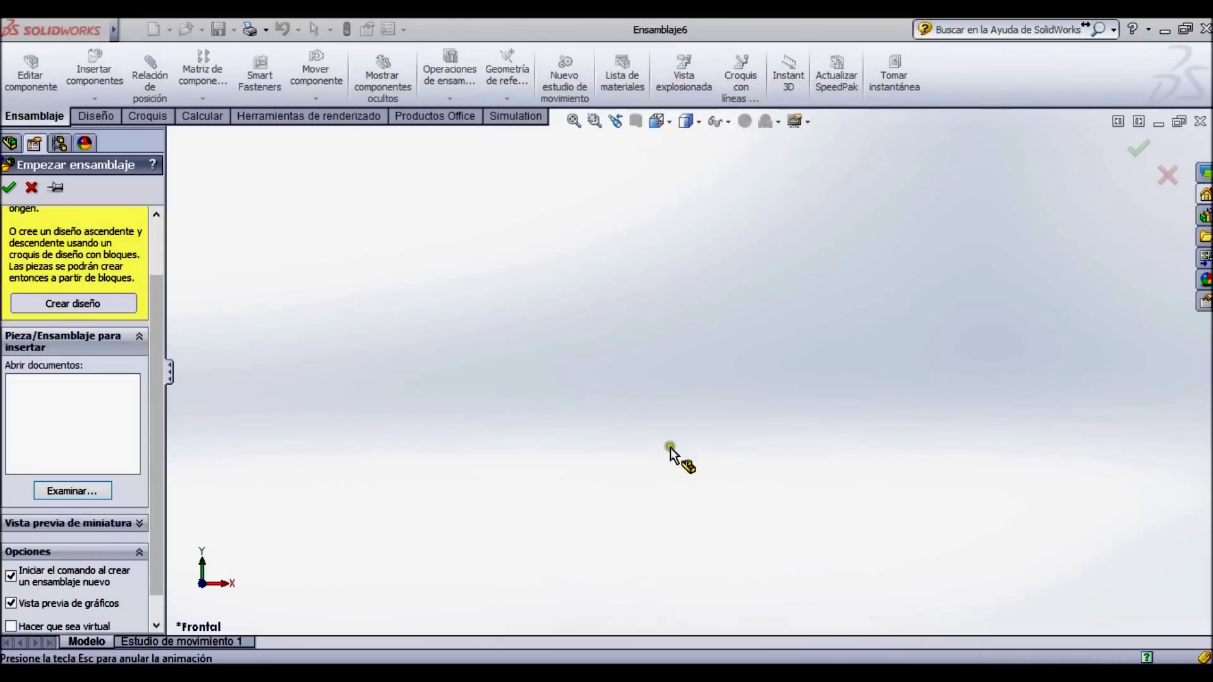
click(632, 387)
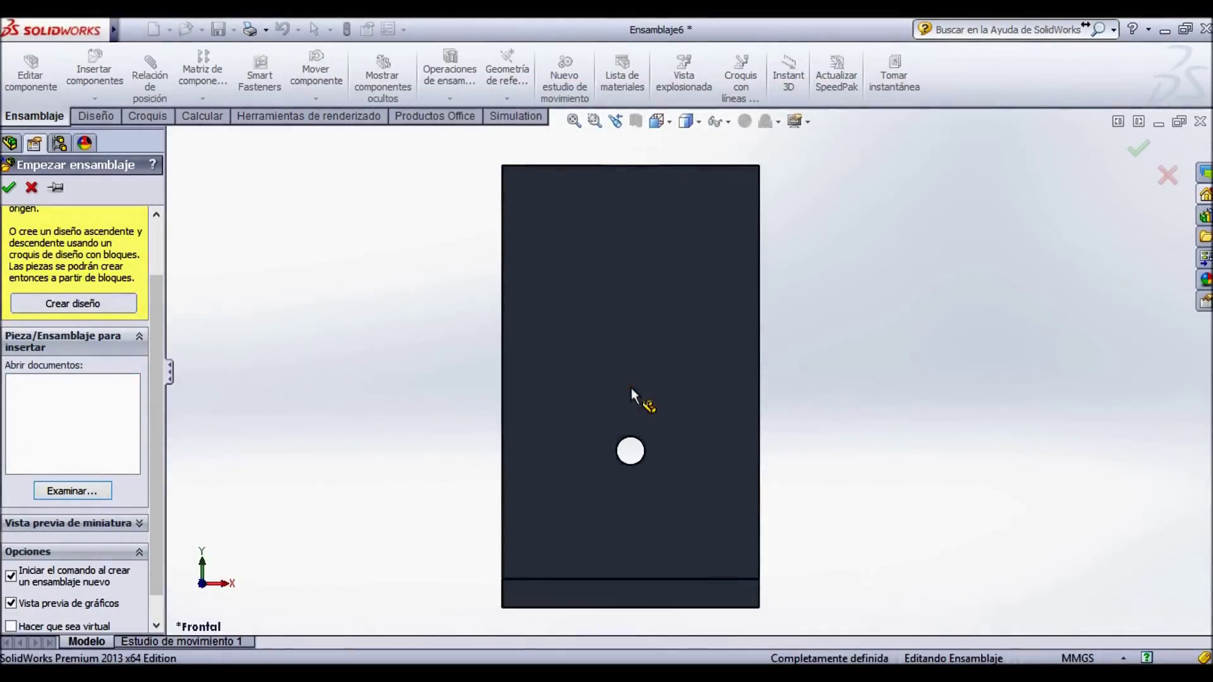
key(ctrl+7)
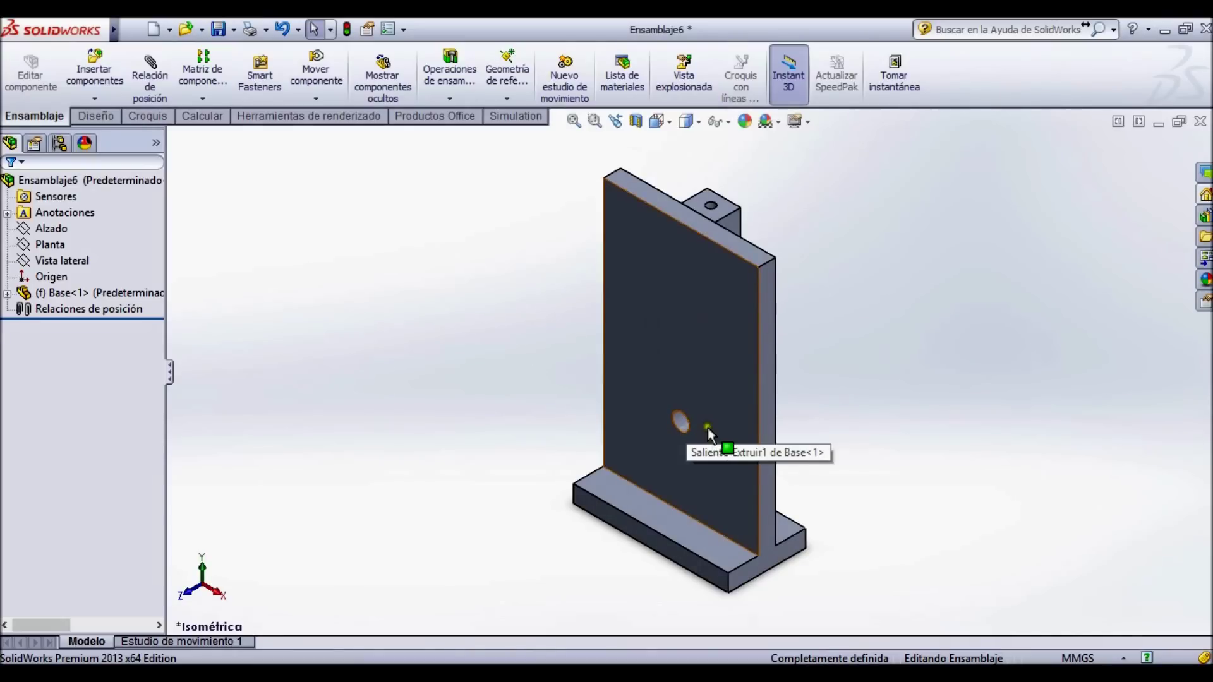
Float the fixed Base component and move it slightly to check its freedom of movement.
click(55, 295)
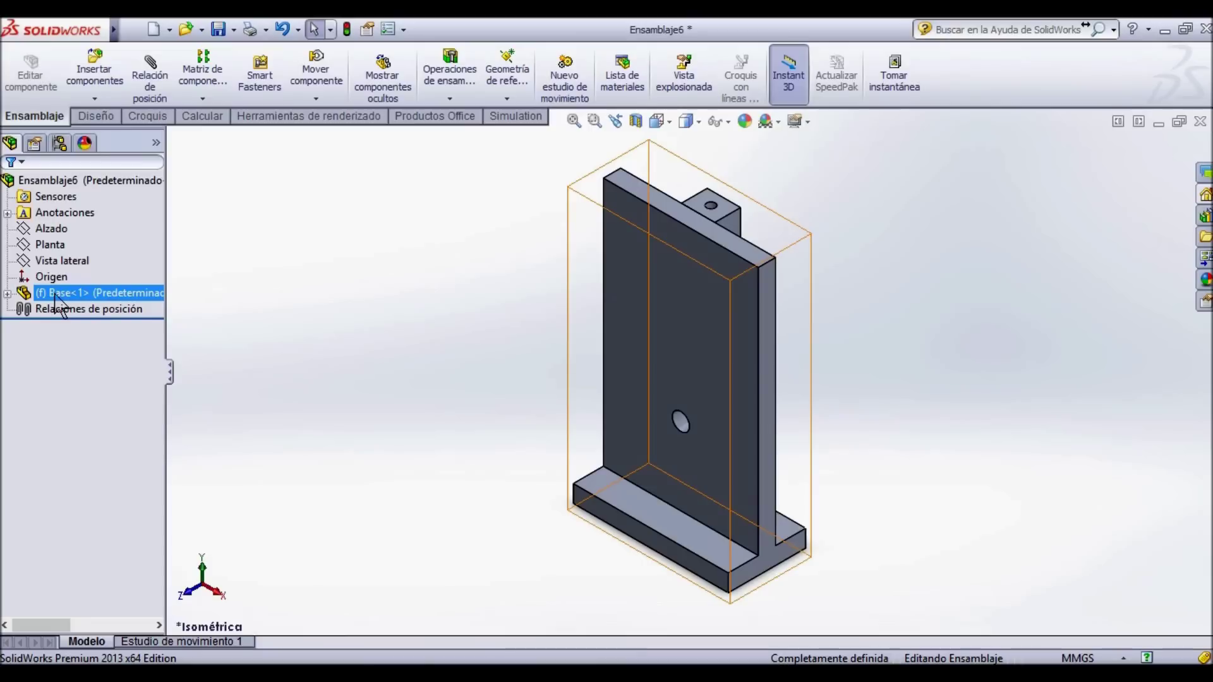
right_click(112, 302)
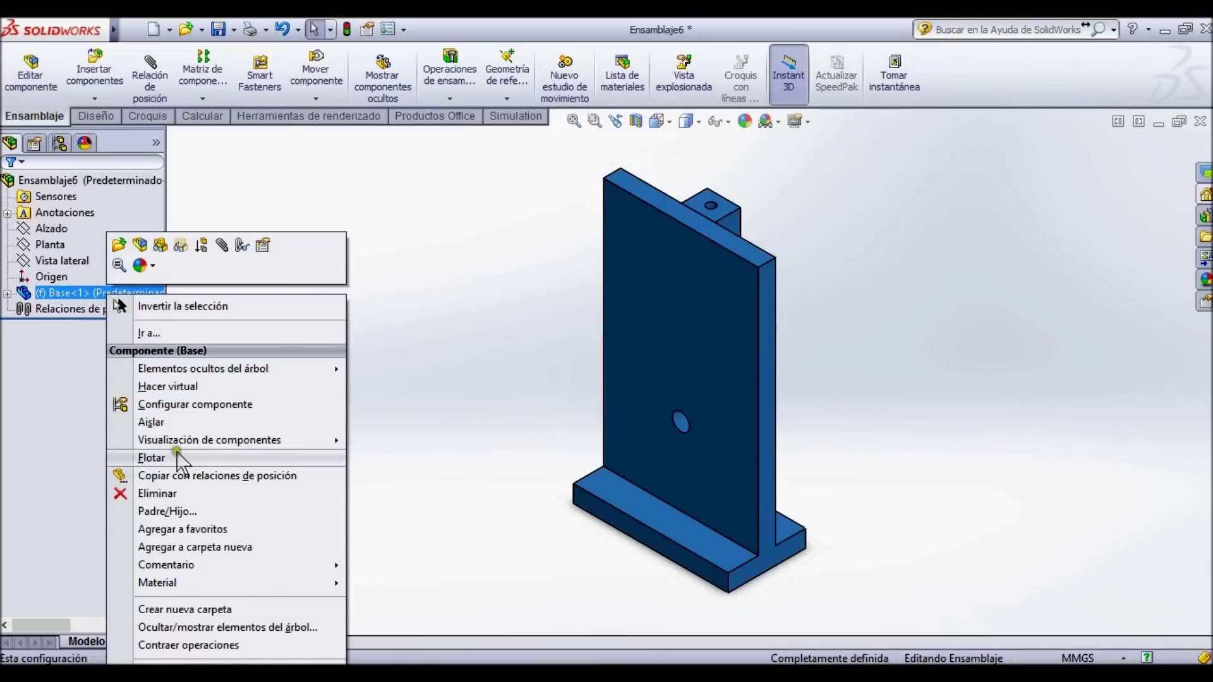
click(200, 459)
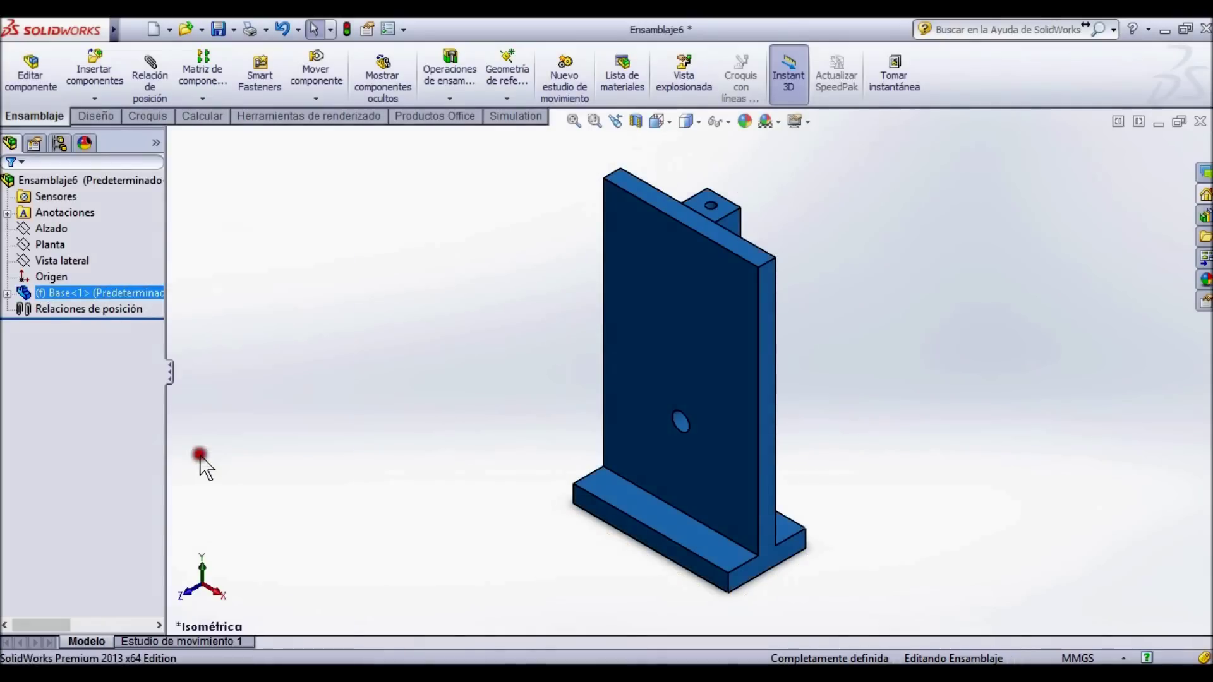
mouse_move(654, 335)
mouse_down()
mouse_move(657, 445)
mouse_move(468, 303)
mouse_move(651, 348)
mouse_move(600, 354)
mouse_move(666, 335)
mouse_up()
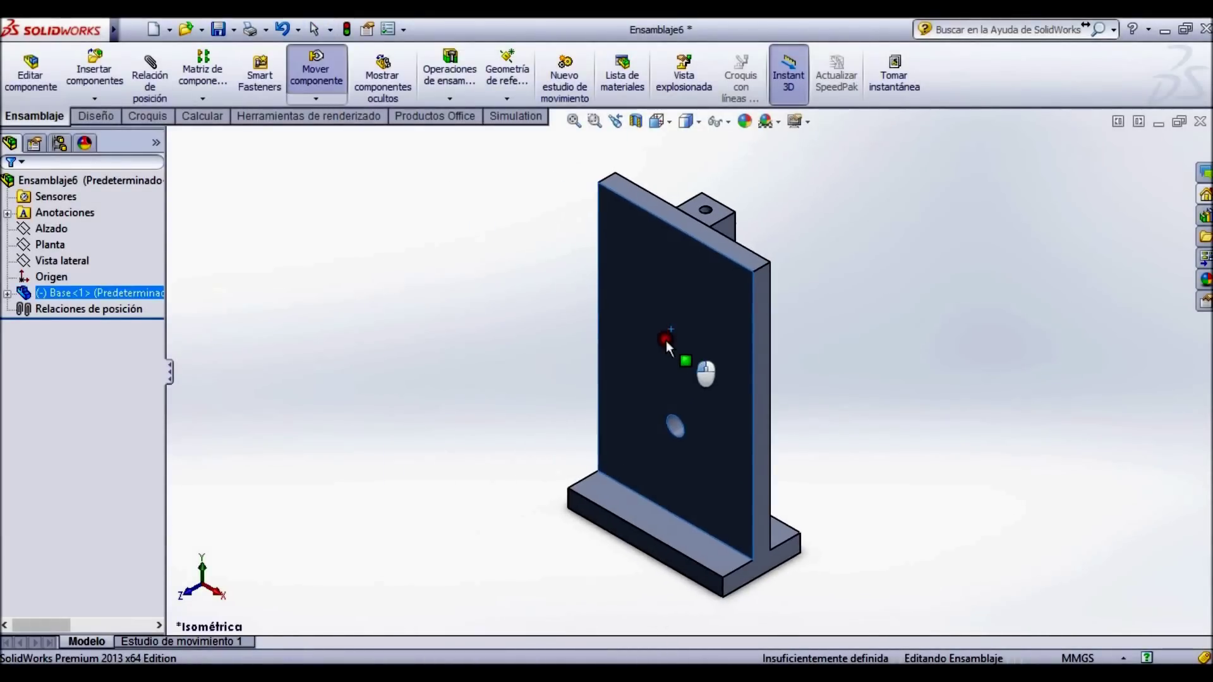
click(379, 278)
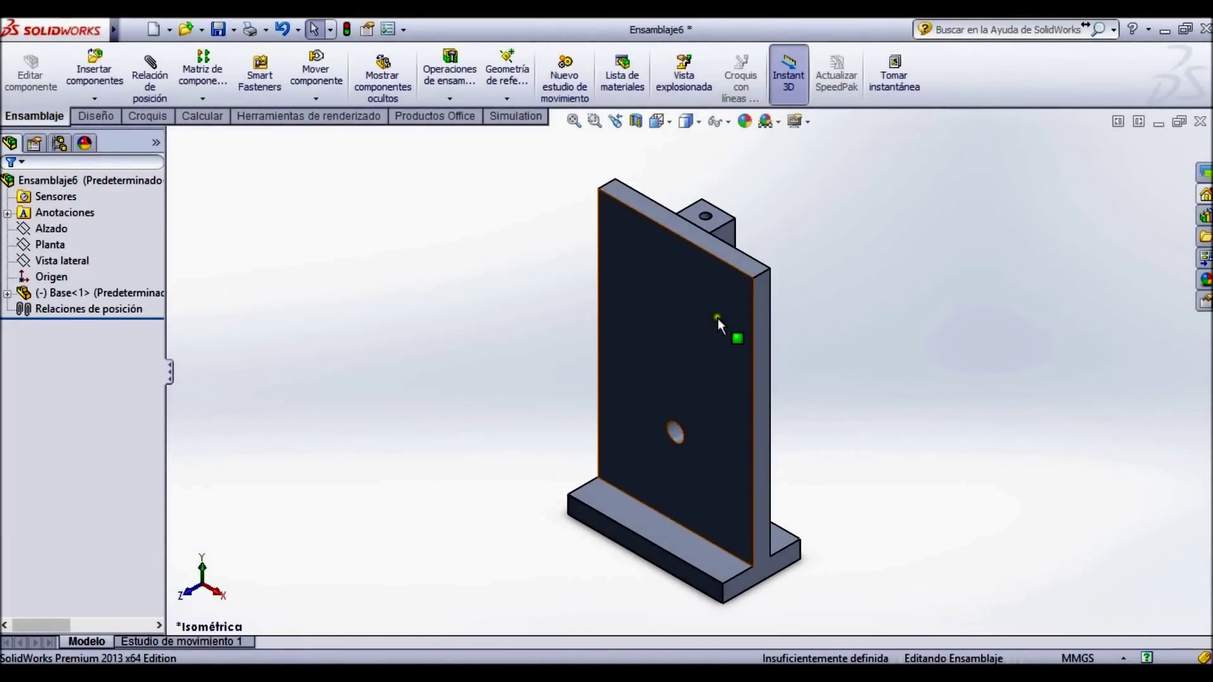
click(268, 223)
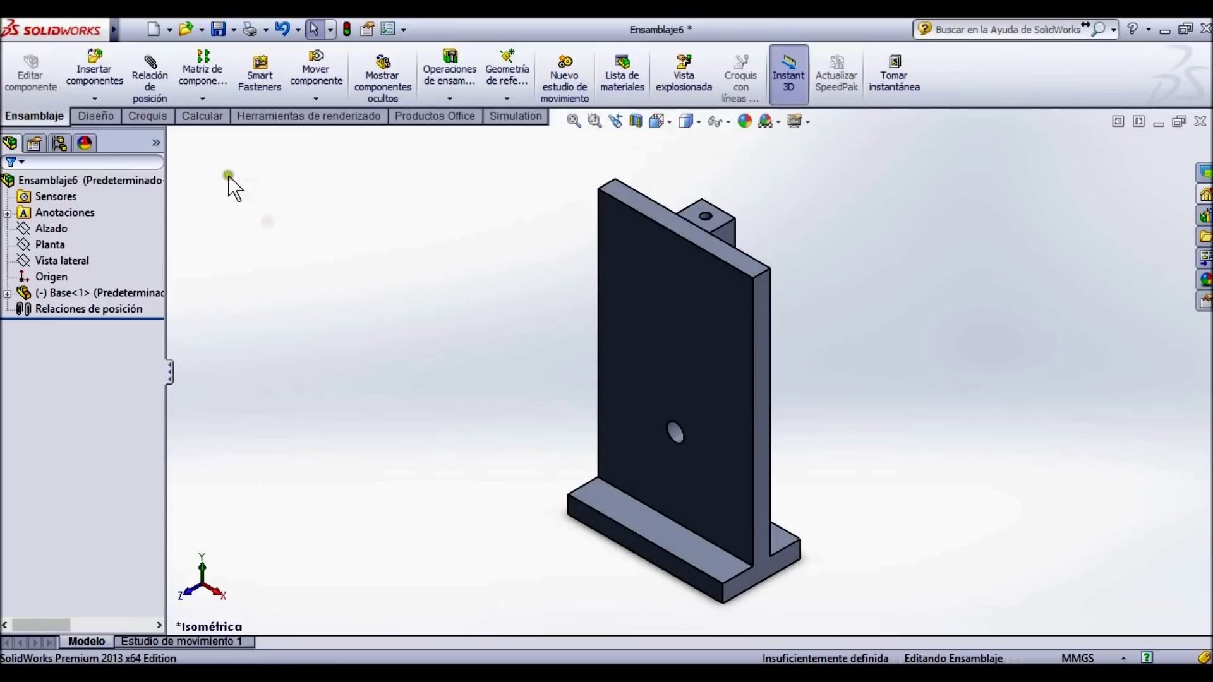
Add a mate between the Base plate's face carrying the guide block and the assembly's Alzado plane.
click(151, 85)
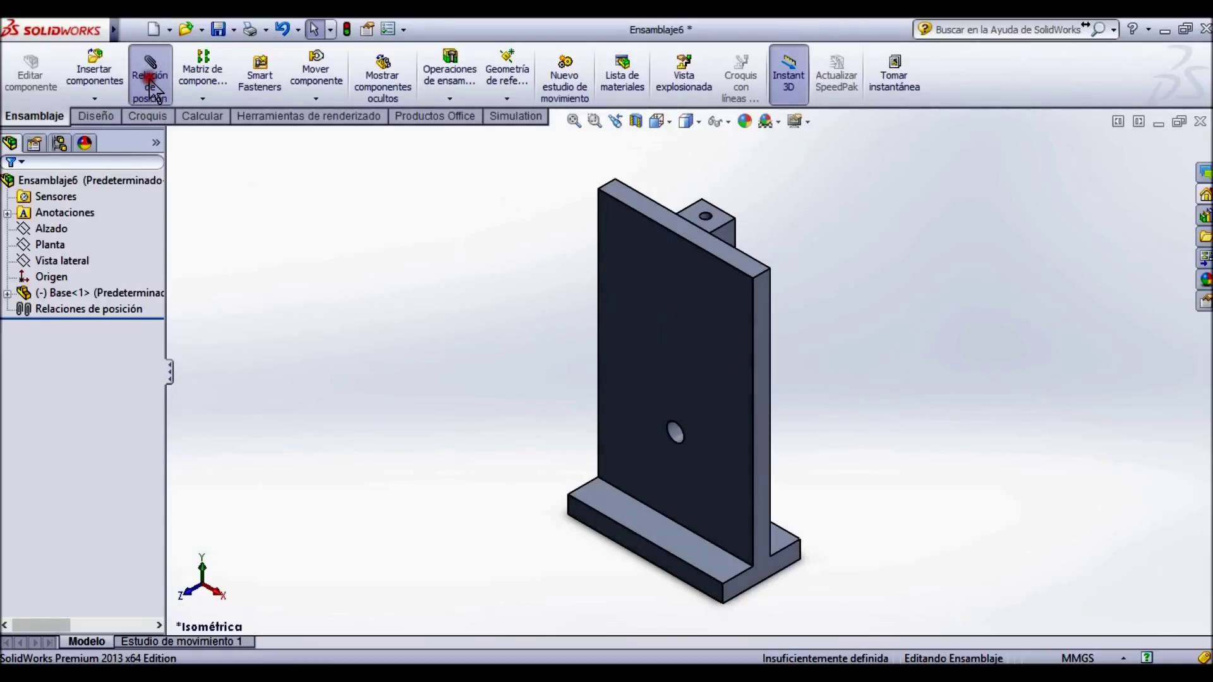
click(78, 308)
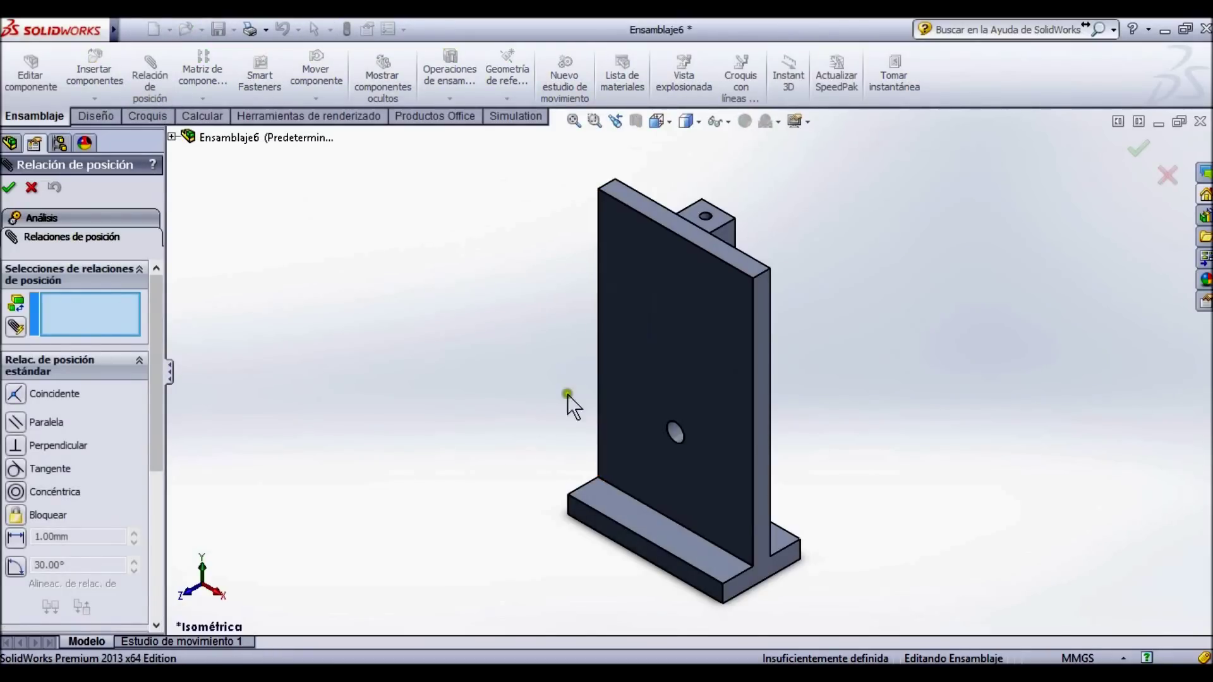
middle_drag(552, 396, 636, 279)
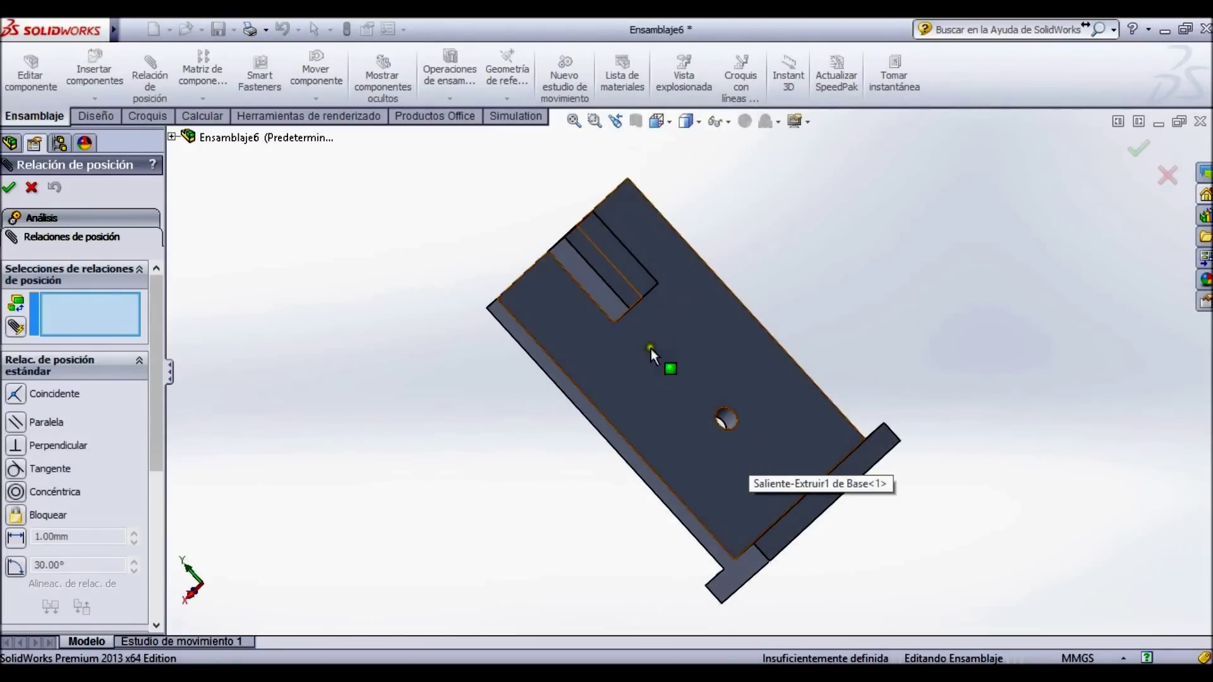
click(679, 338)
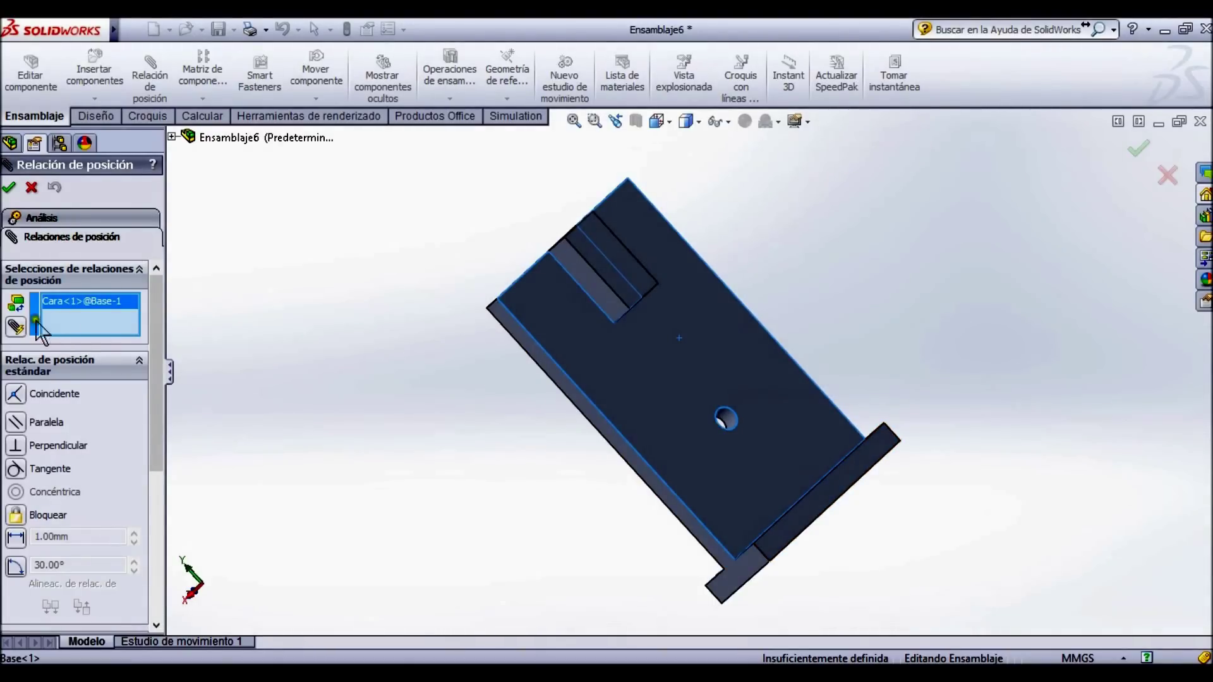
click(172, 136)
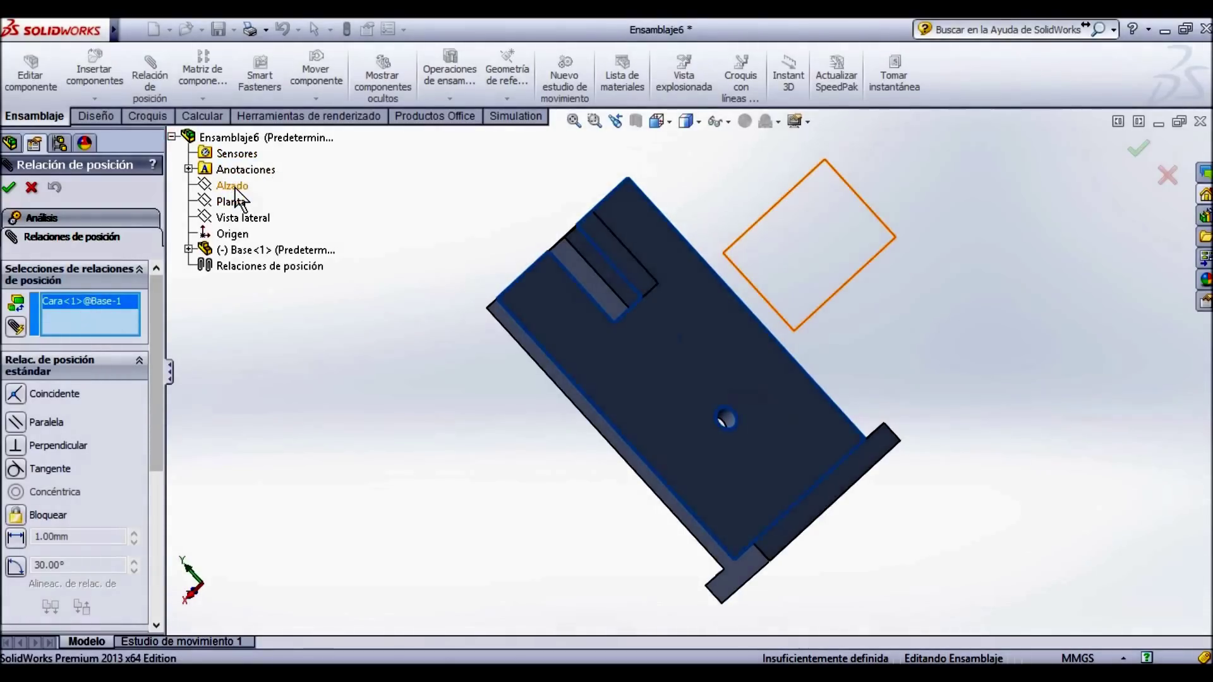
middle_drag(493, 307, 561, 342)
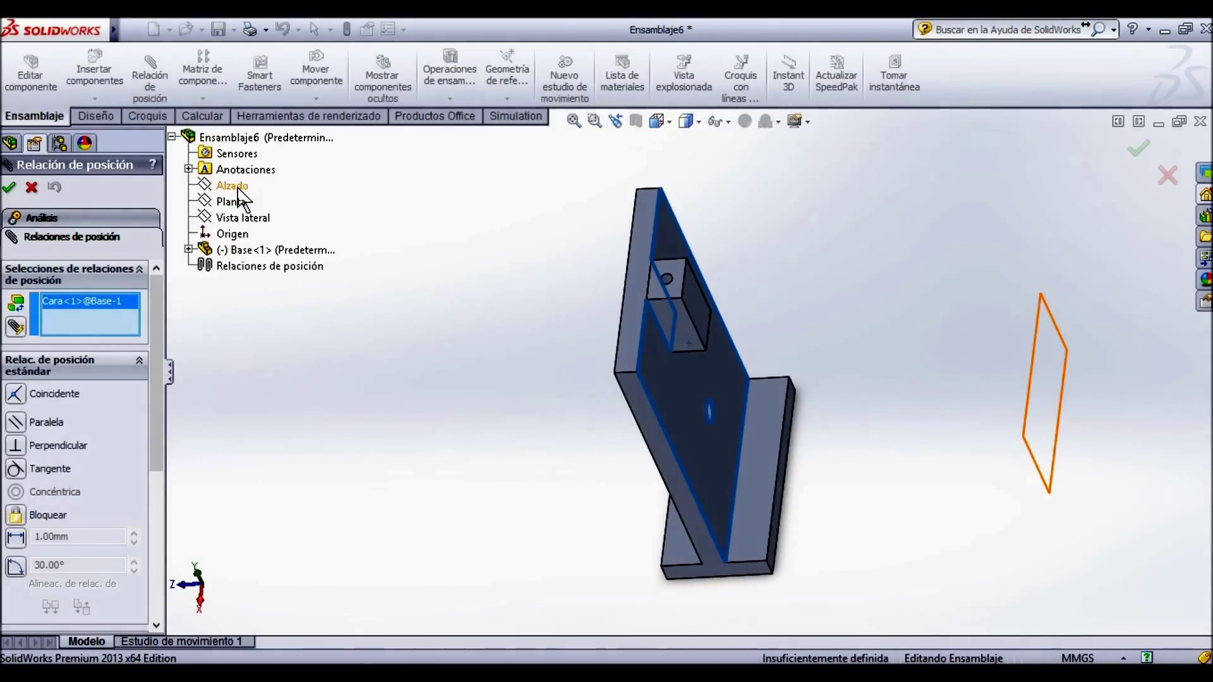
click(237, 187)
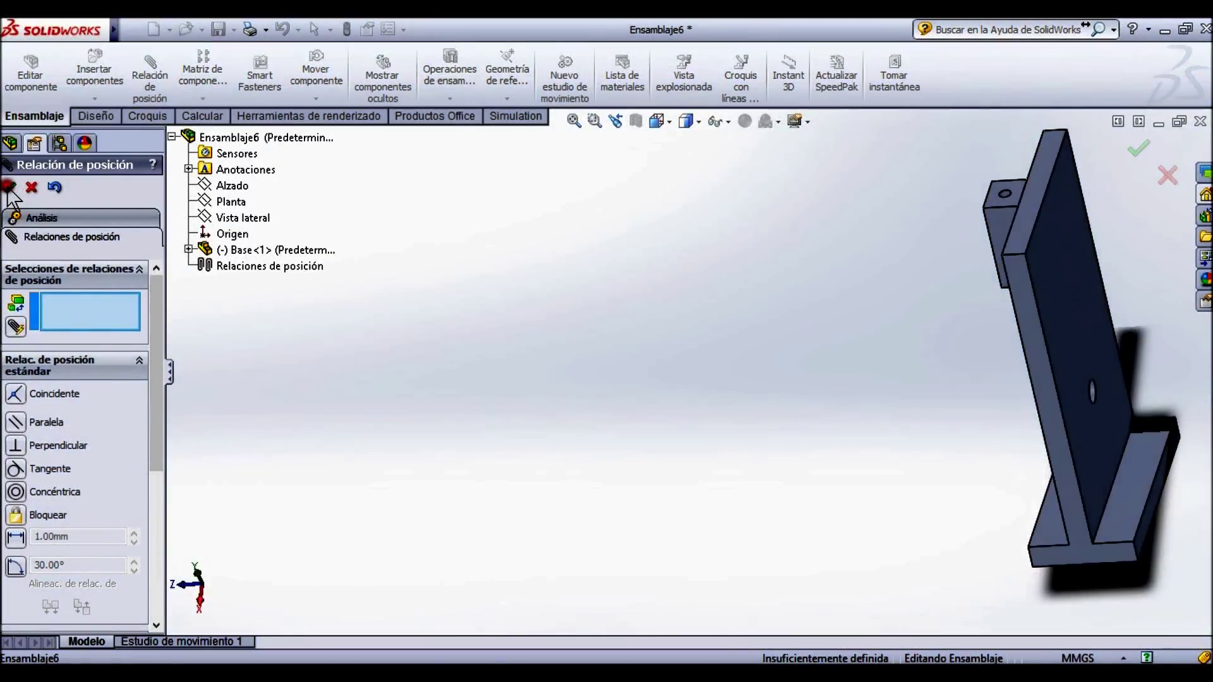
click(14, 194)
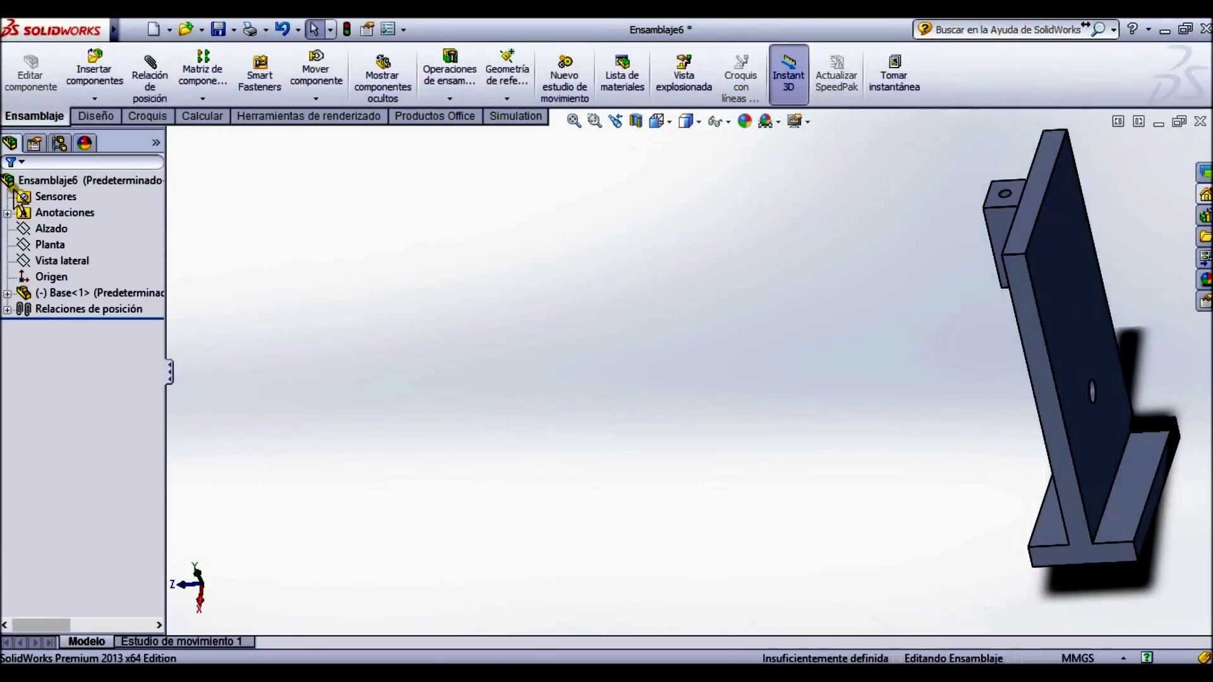
Show the assembly in isometric view and move the Base to check its remaining freedom of movement.
click(560, 325)
key(ctrl+7)
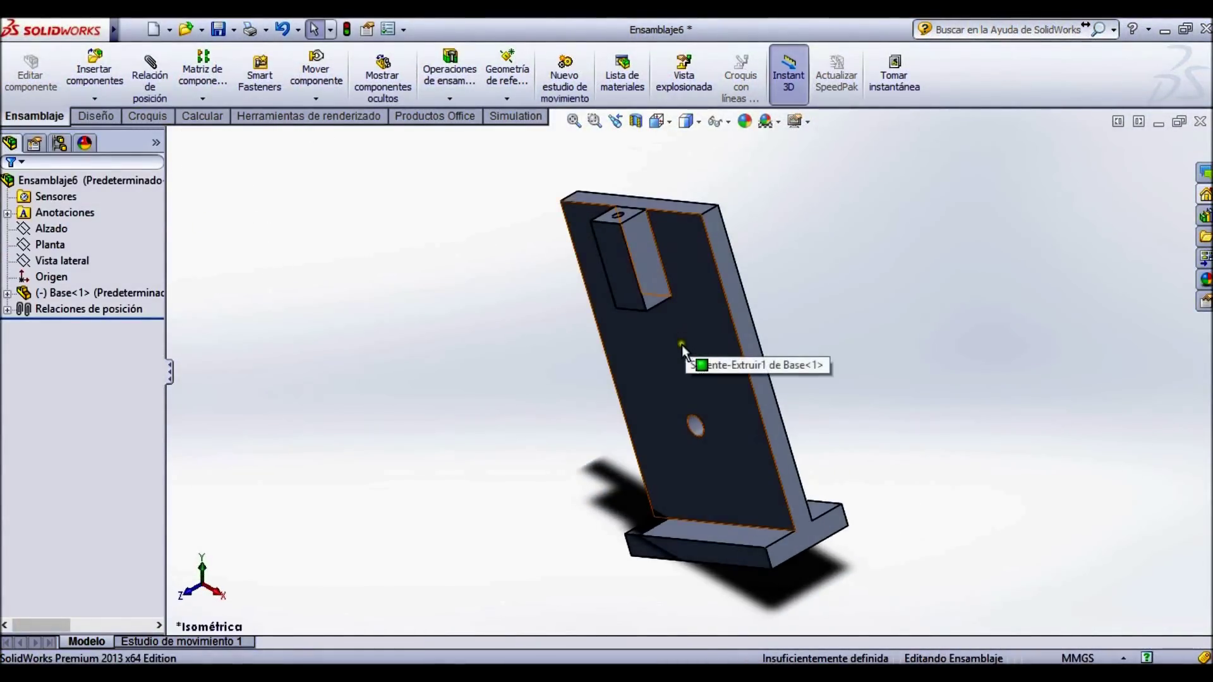
drag(714, 493, 736, 453)
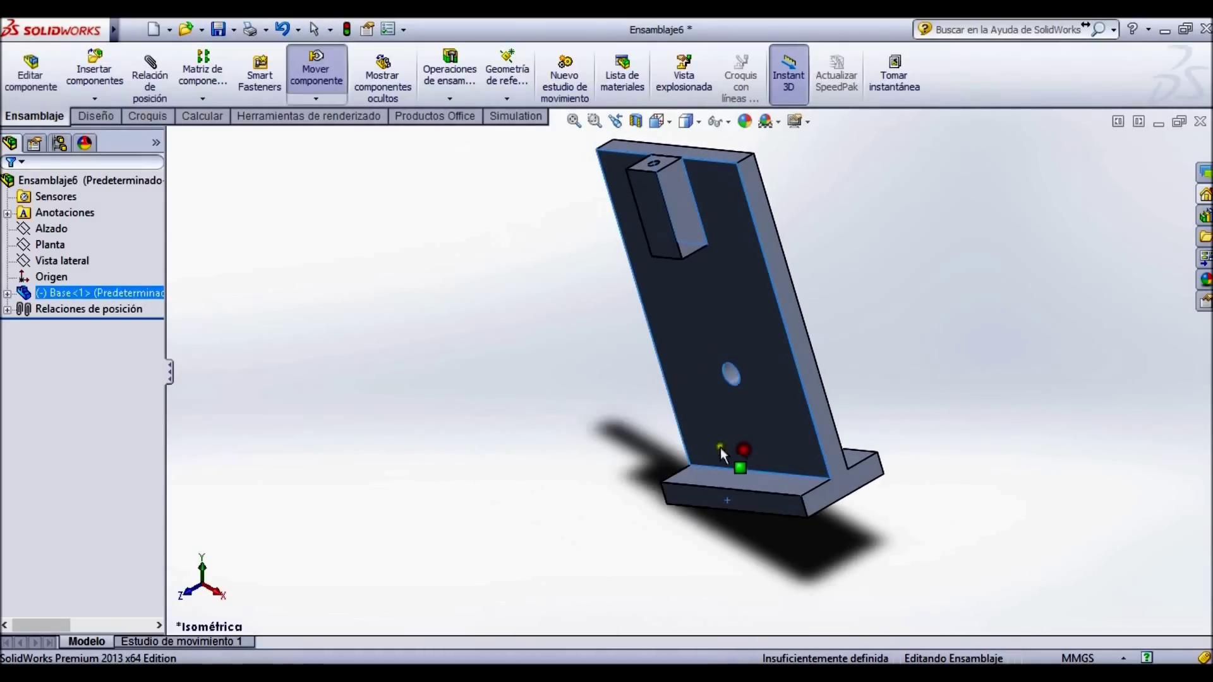
Add a coincident mate between the underside of the Base's foot and the assembly's Planta plane.
click(153, 81)
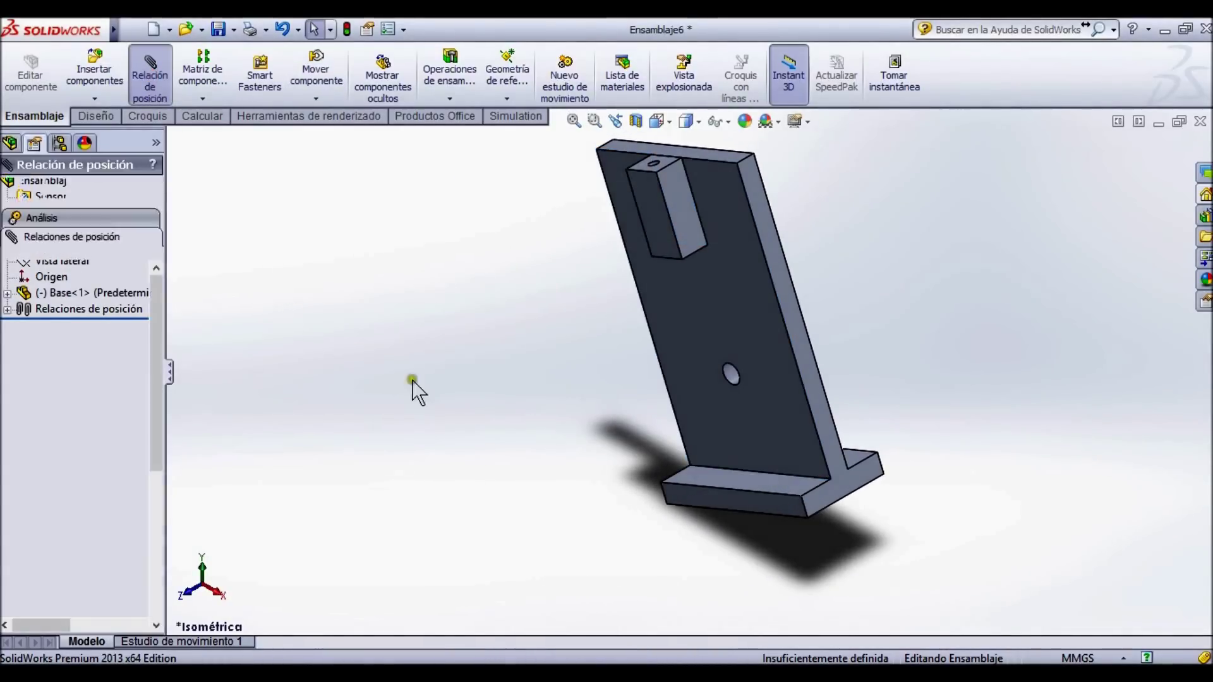
middle_drag(420, 393, 745, 442)
click(760, 427)
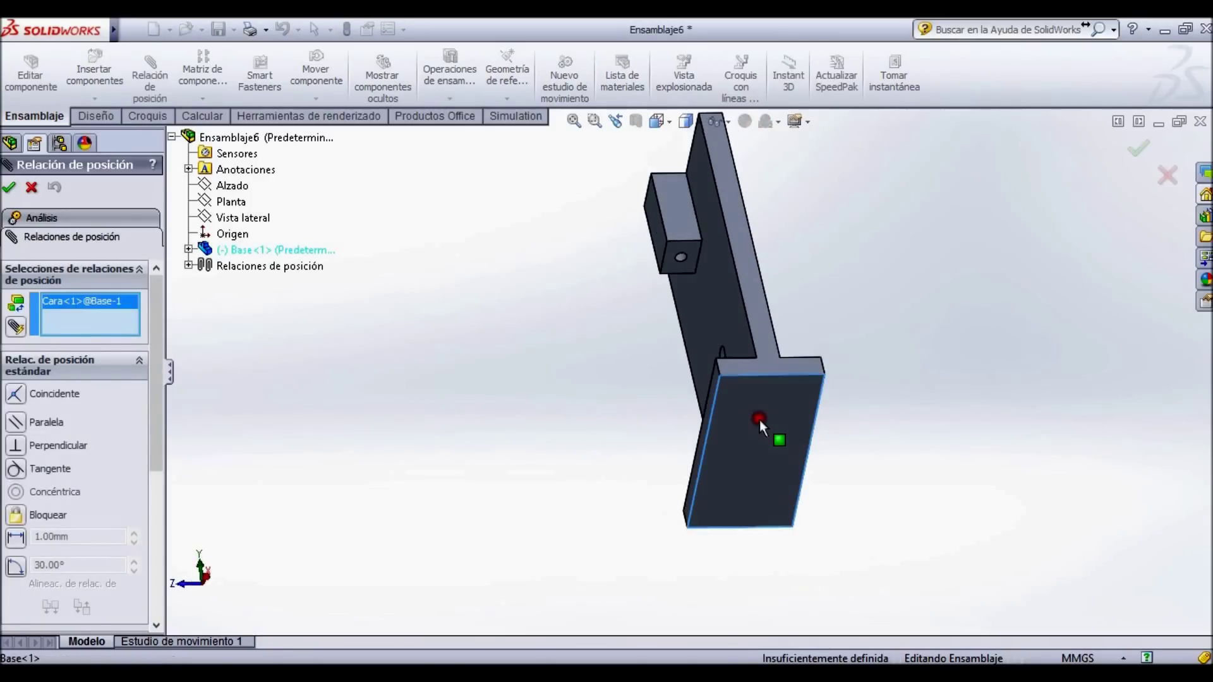
click(231, 202)
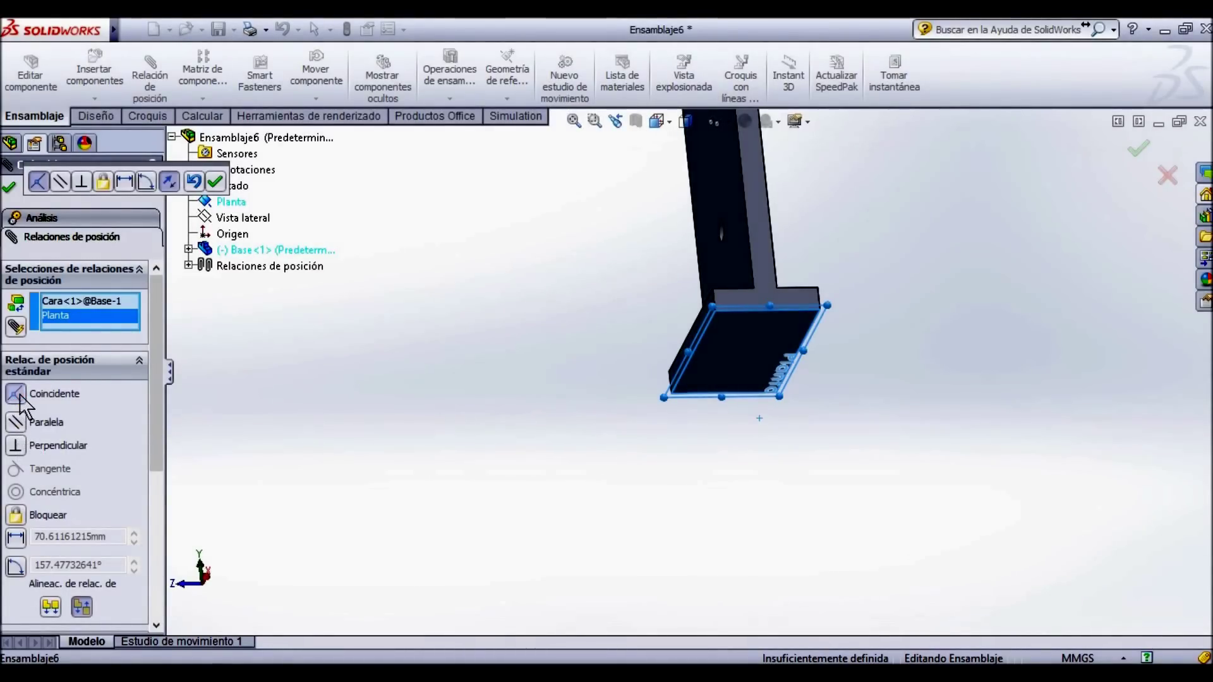
click(215, 184)
Mate the Base's side face coincident with the assembly's Vista lateral plane, finish mating and show the isometric view.
middle_drag(500, 292, 574, 362)
scroll(855, 271, down, 5)
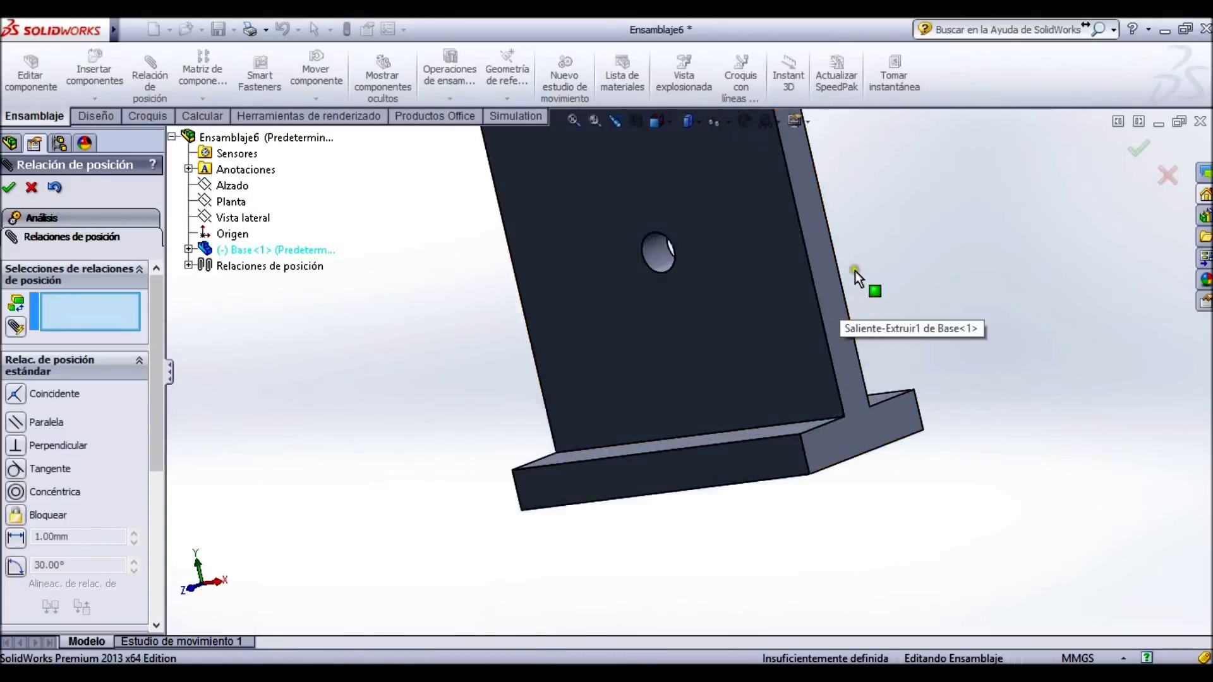
click(790, 256)
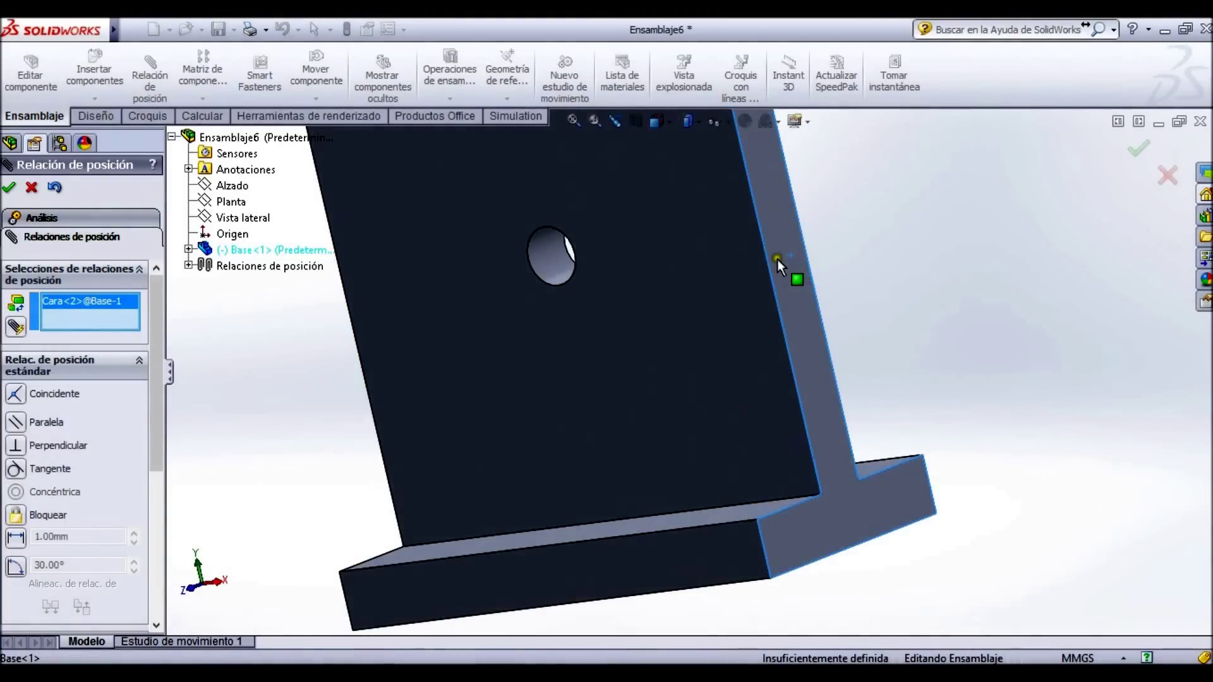
click(239, 218)
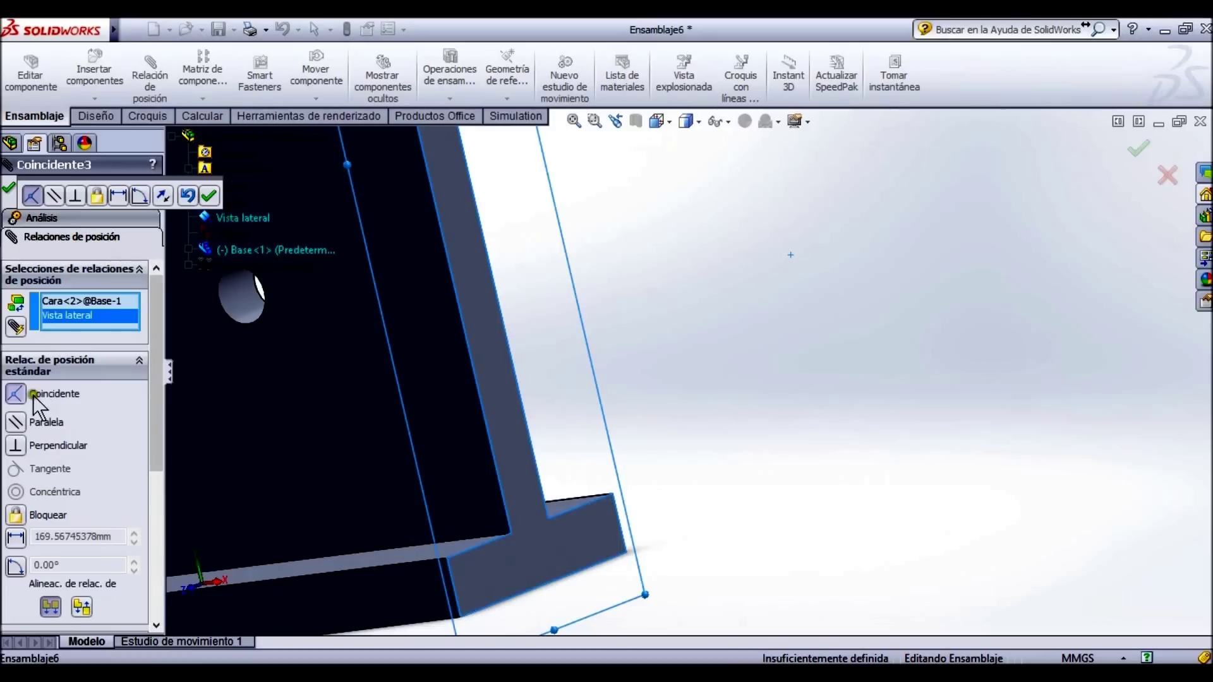
click(208, 195)
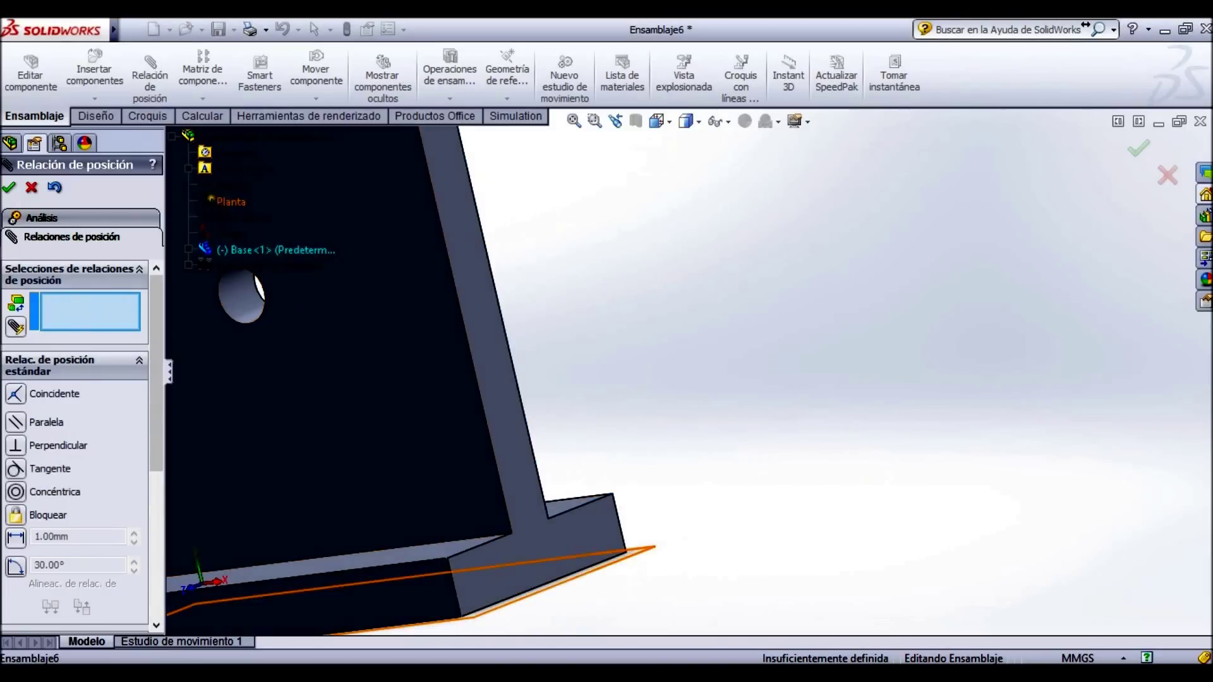
click(10, 188)
scroll(497, 358, up, 5)
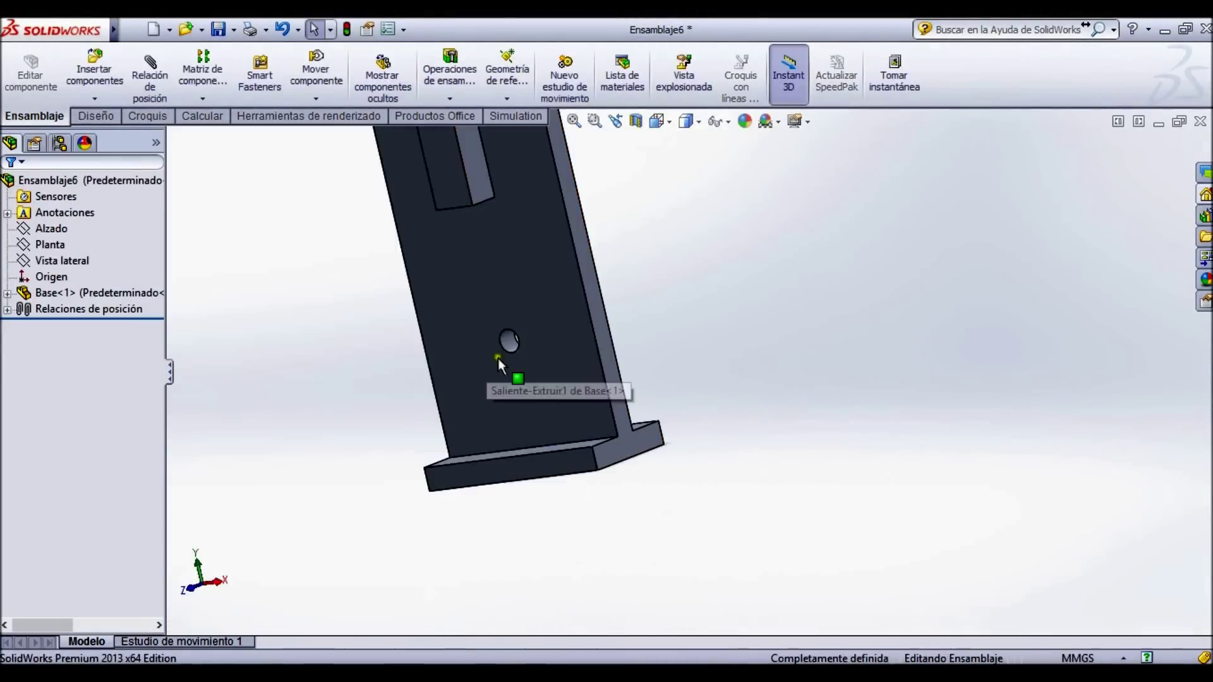
key(ctrl+7)
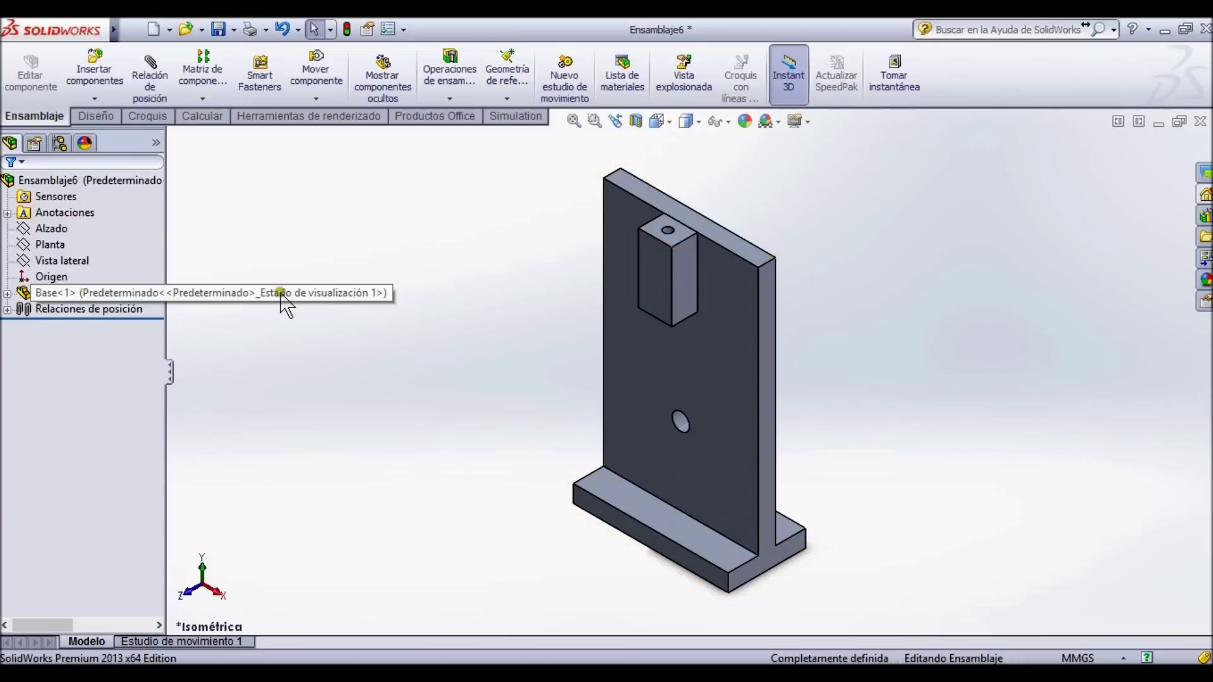
Fix the Base component in place and try to move it, cancelling any request to save the assembly.
right_click(101, 296)
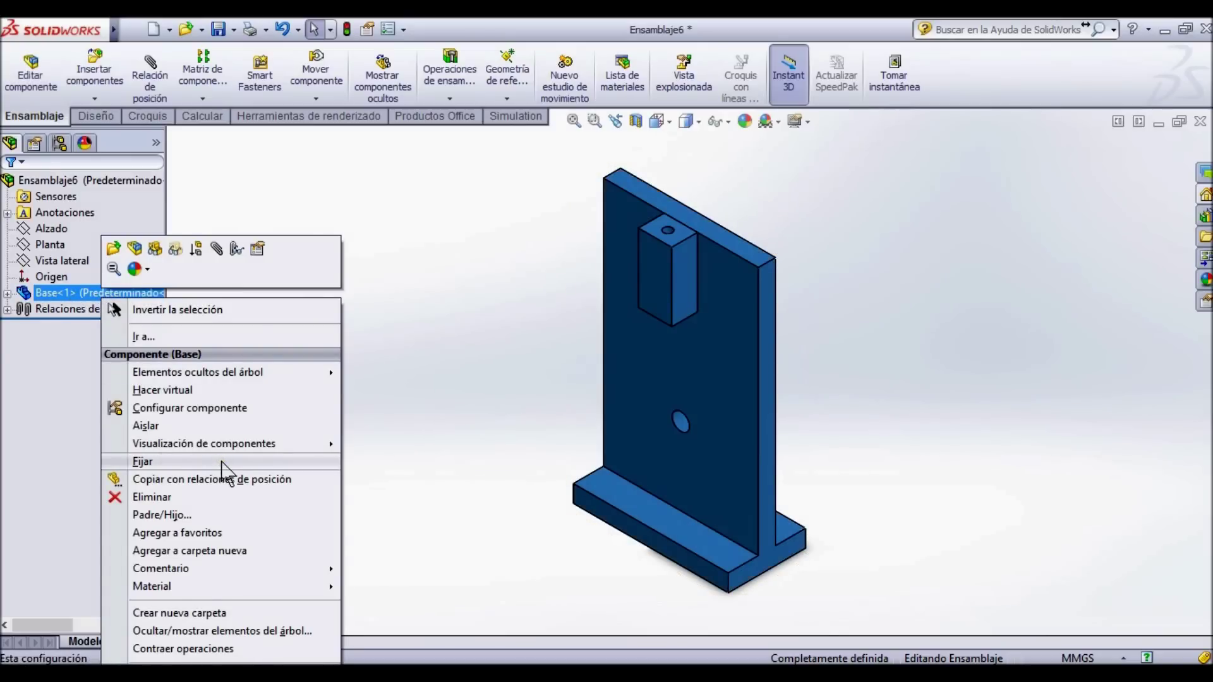
click(222, 462)
drag(689, 358, 666, 381)
click(796, 263)
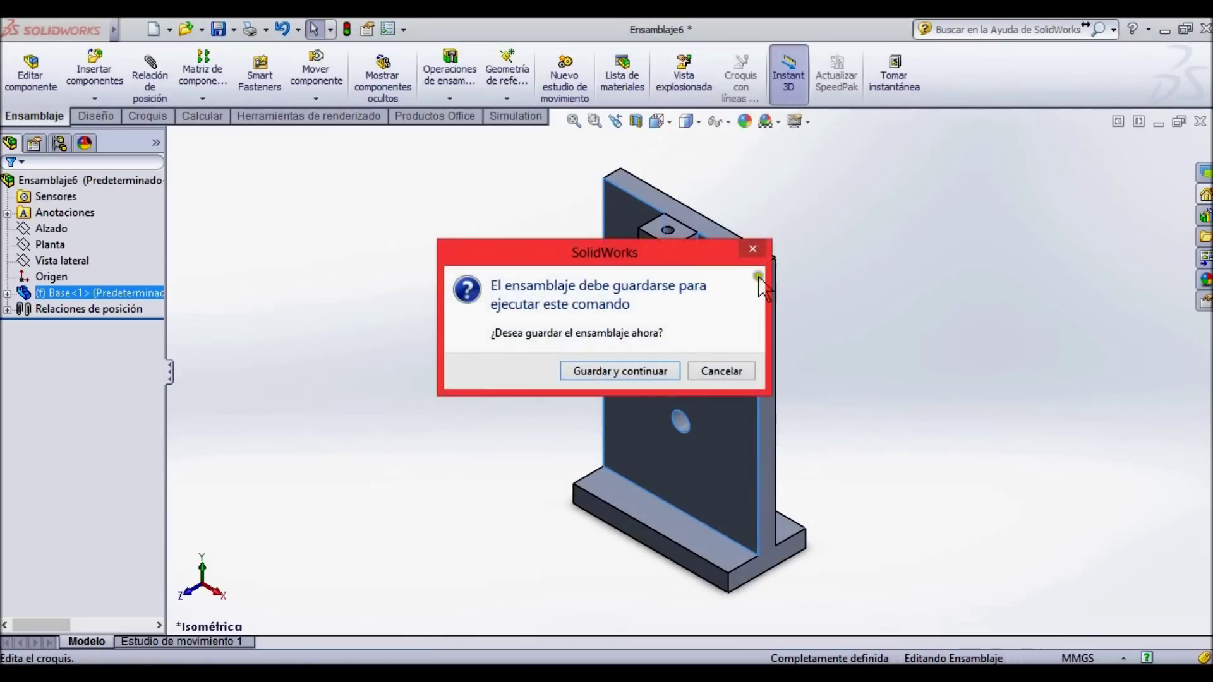
click(753, 249)
click(814, 324)
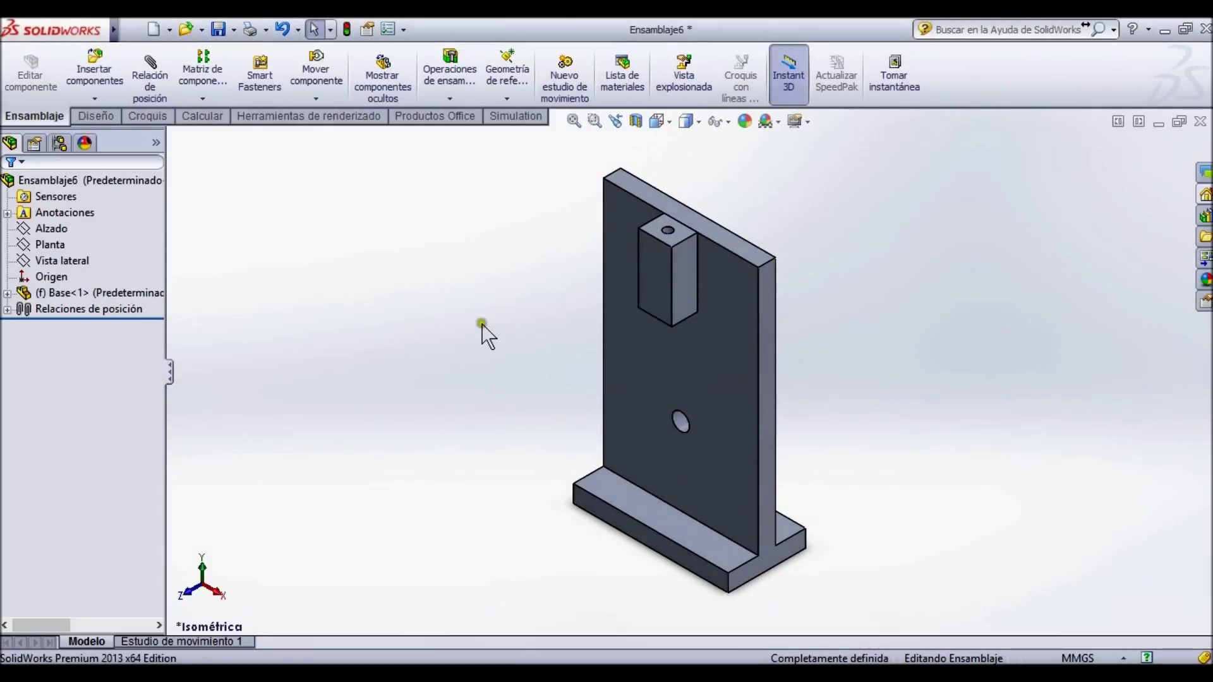
Insert the Perno part from the Leva de ejemplo folder and place it beside the Base.
click(94, 73)
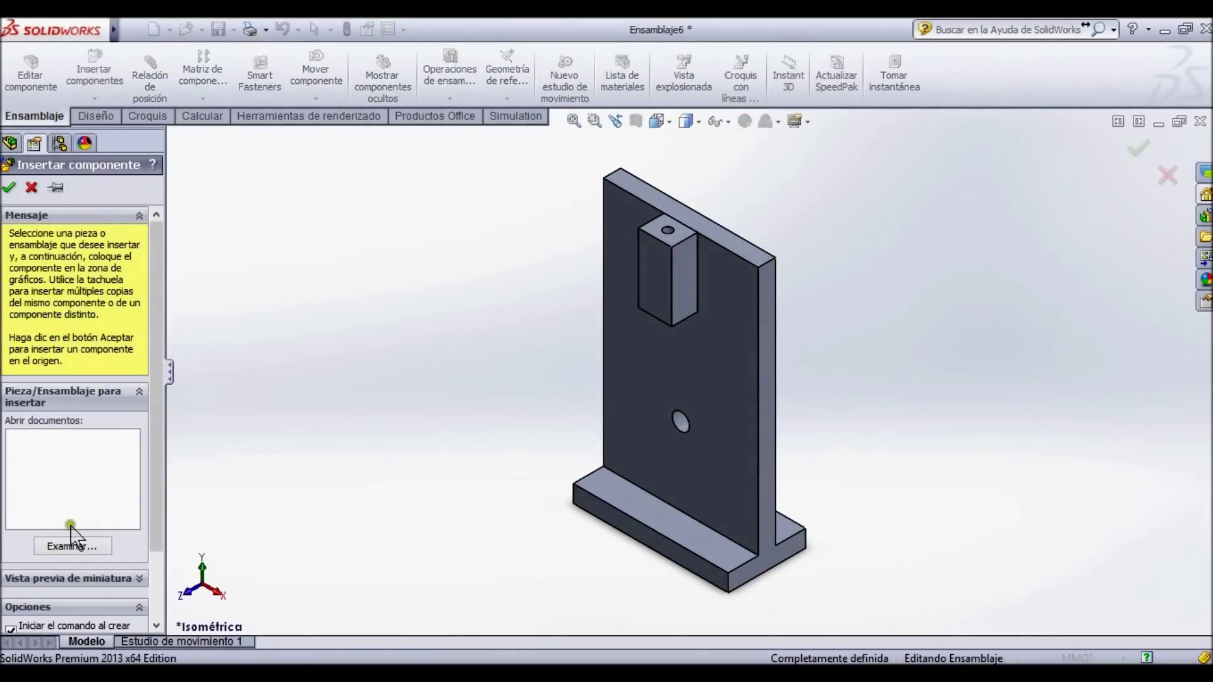
click(71, 545)
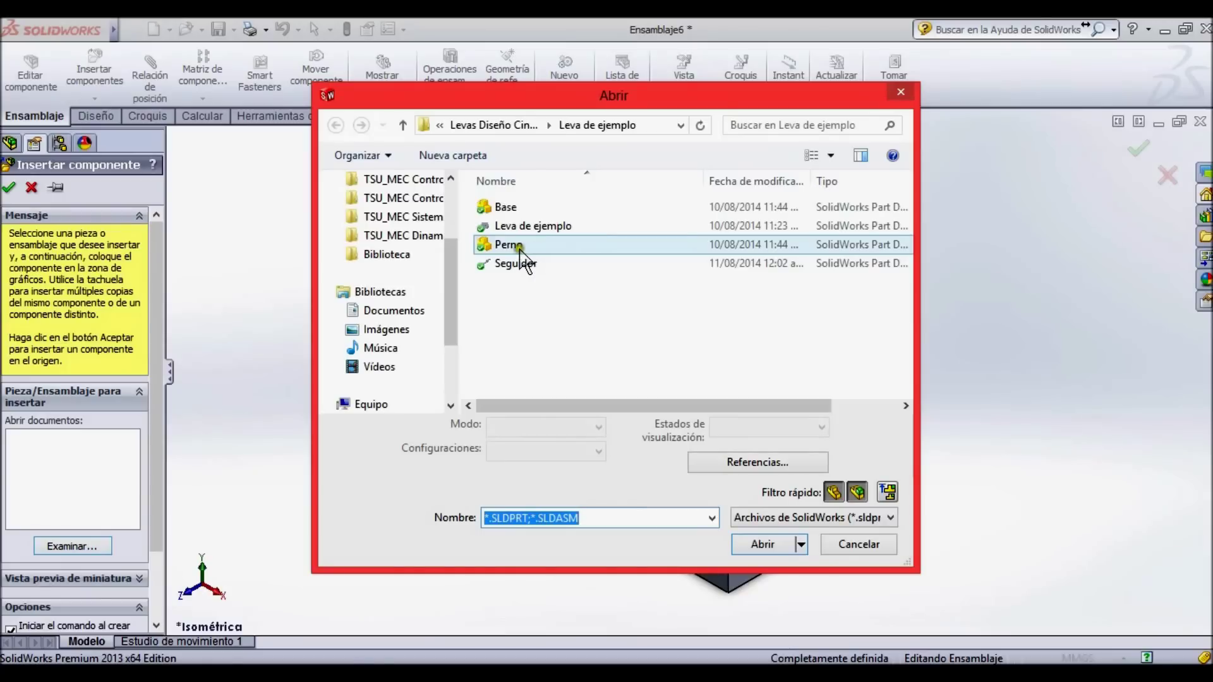
click(508, 245)
click(763, 544)
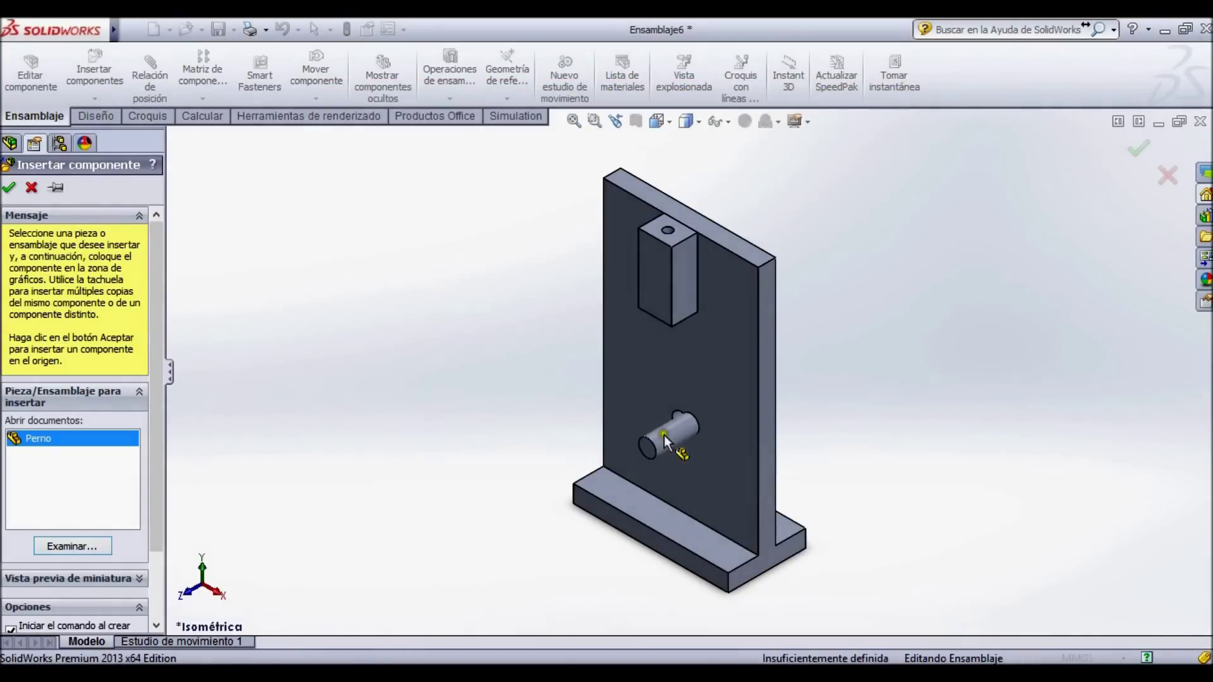
click(548, 418)
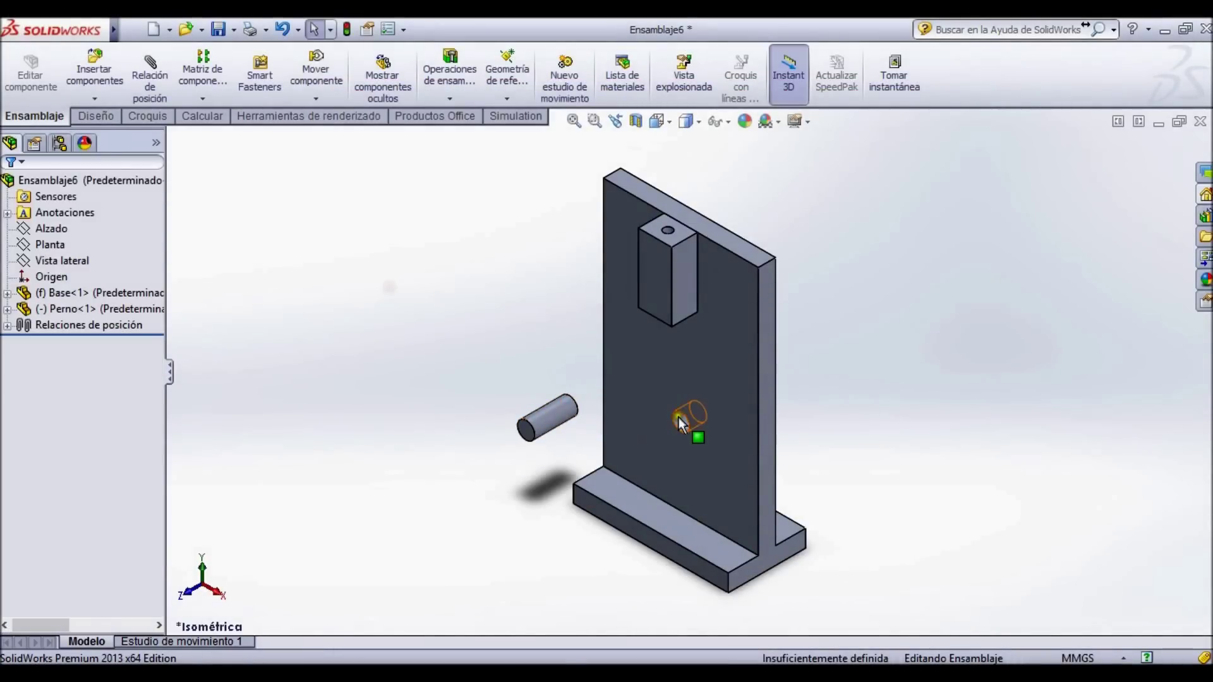
Mate the Perno's rear circular edge with the rear edge of the Base's through hole, trying Concentric before applying Coincident.
scroll(634, 414, down, 3)
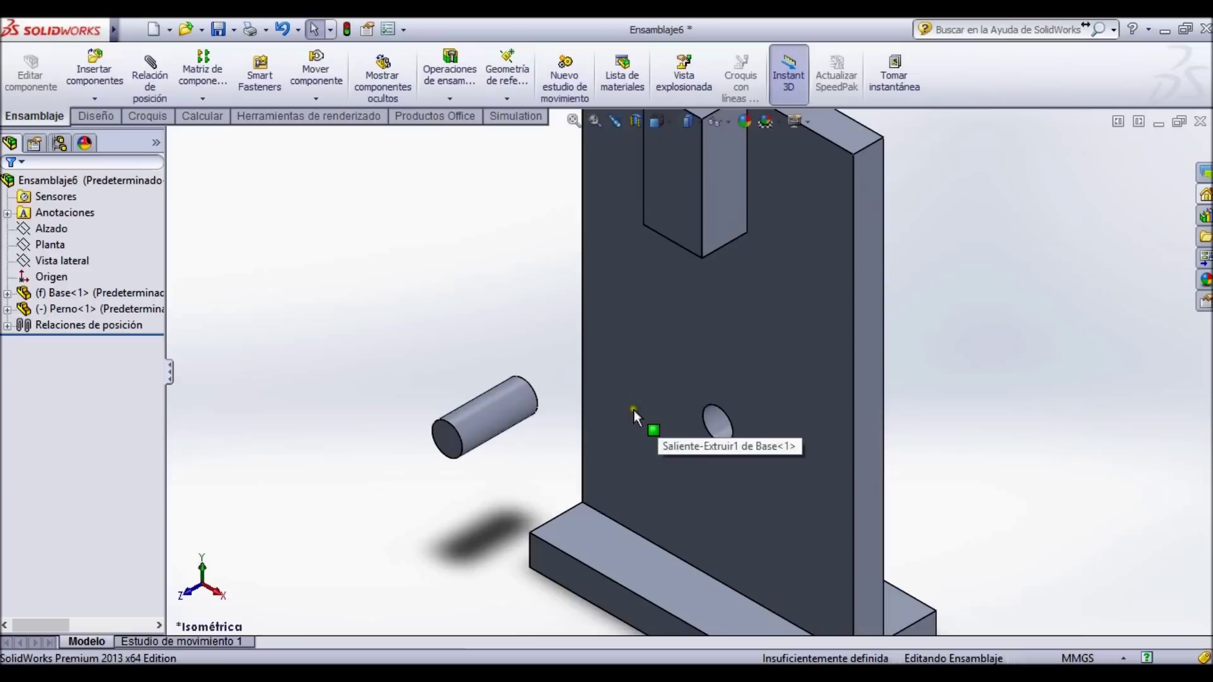
click(532, 385)
middle_drag(700, 425, 726, 369)
scroll(708, 416, down, 5)
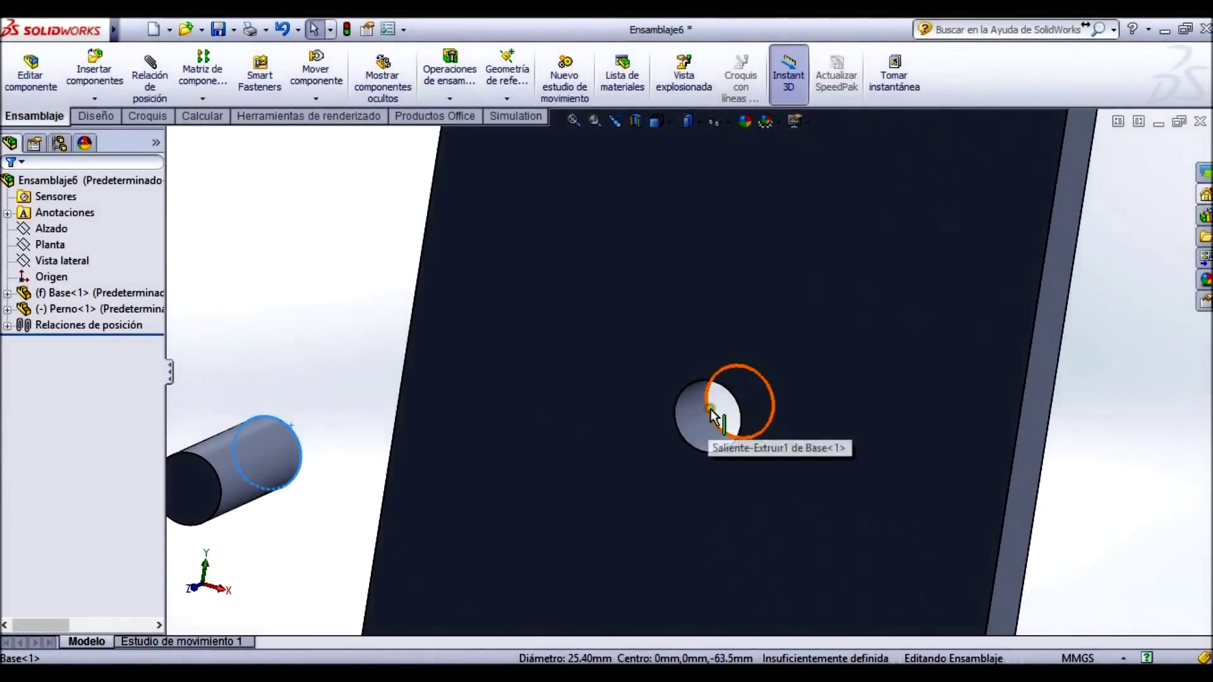
ctrl+click(712, 417)
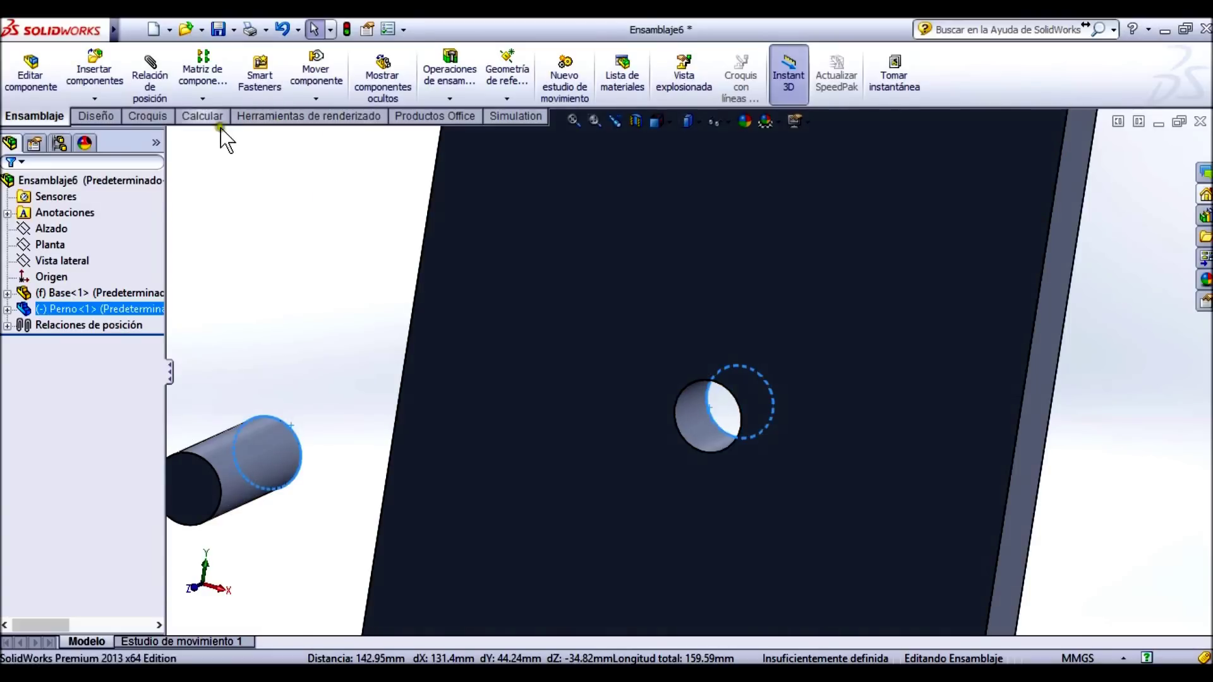
click(152, 81)
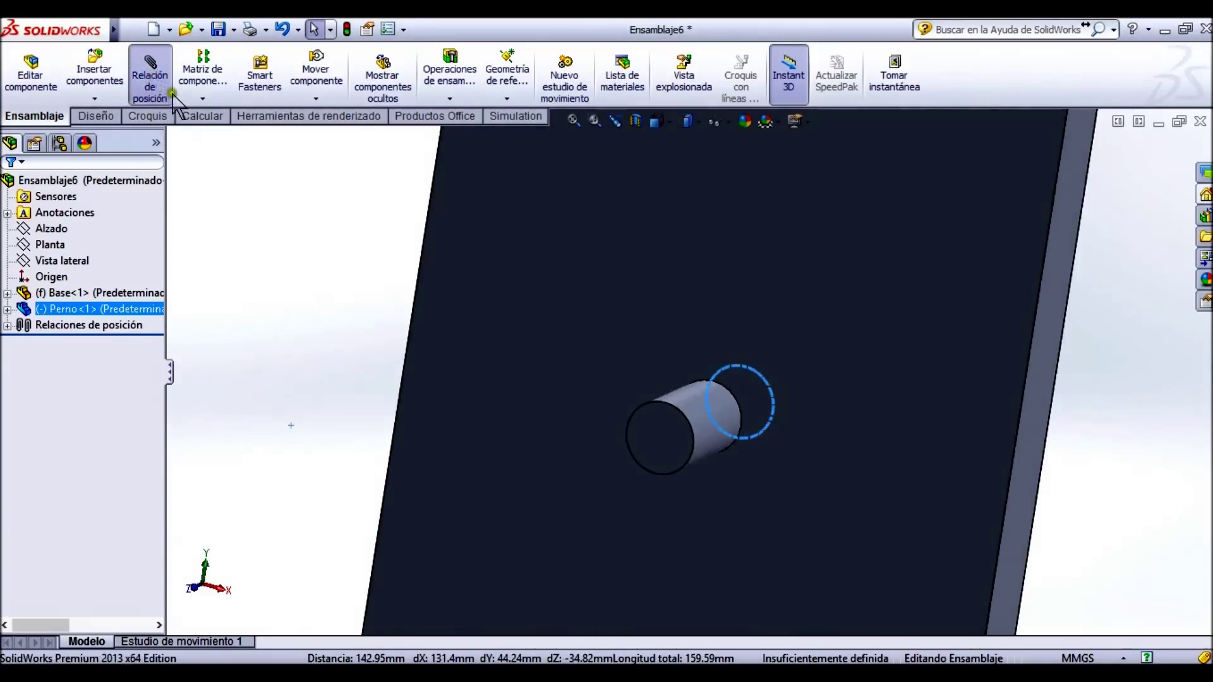
middle_drag(704, 419, 560, 384)
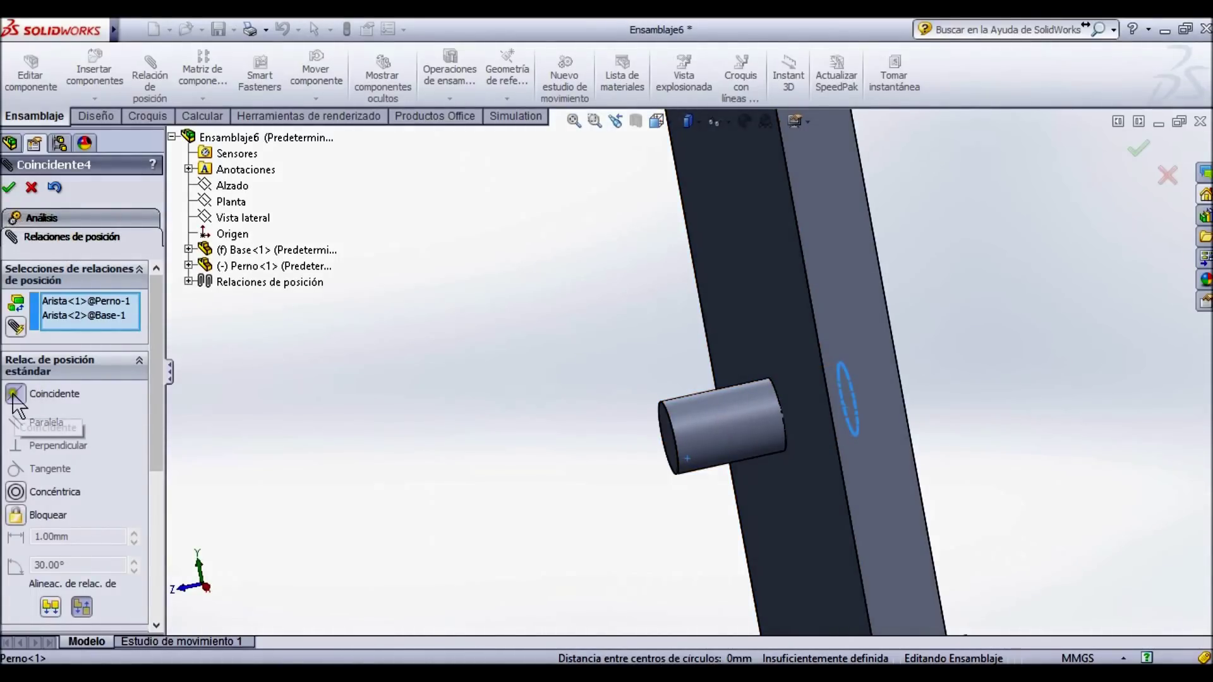
click(18, 494)
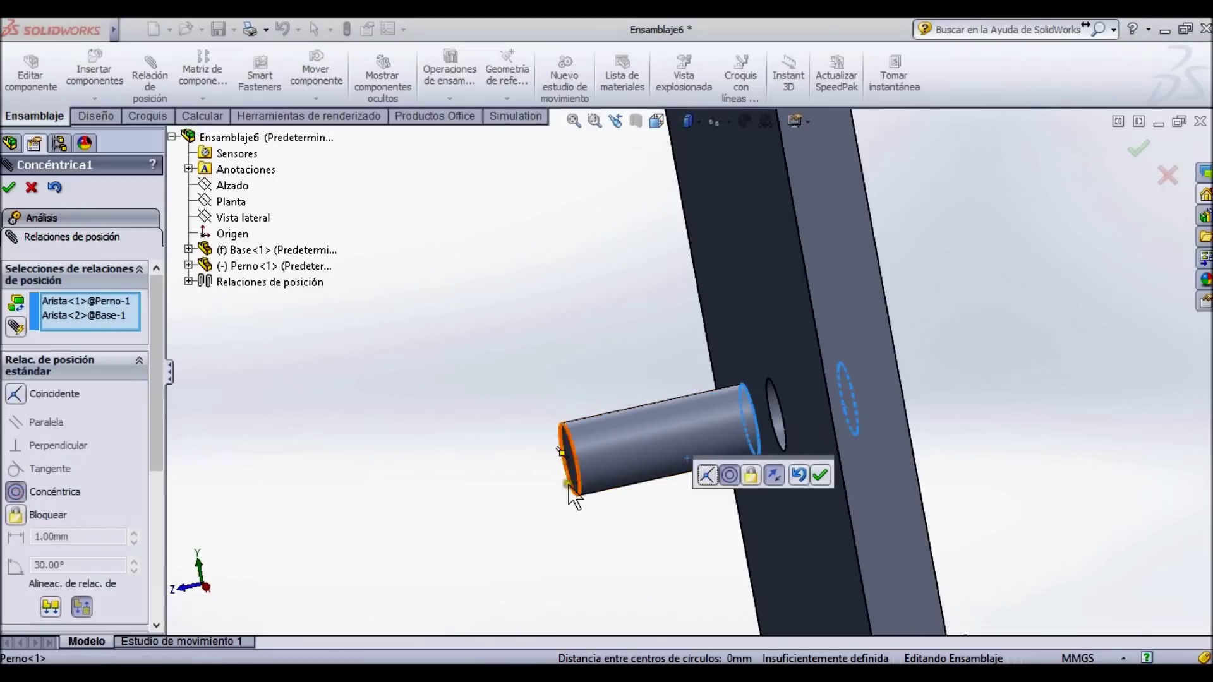
click(708, 475)
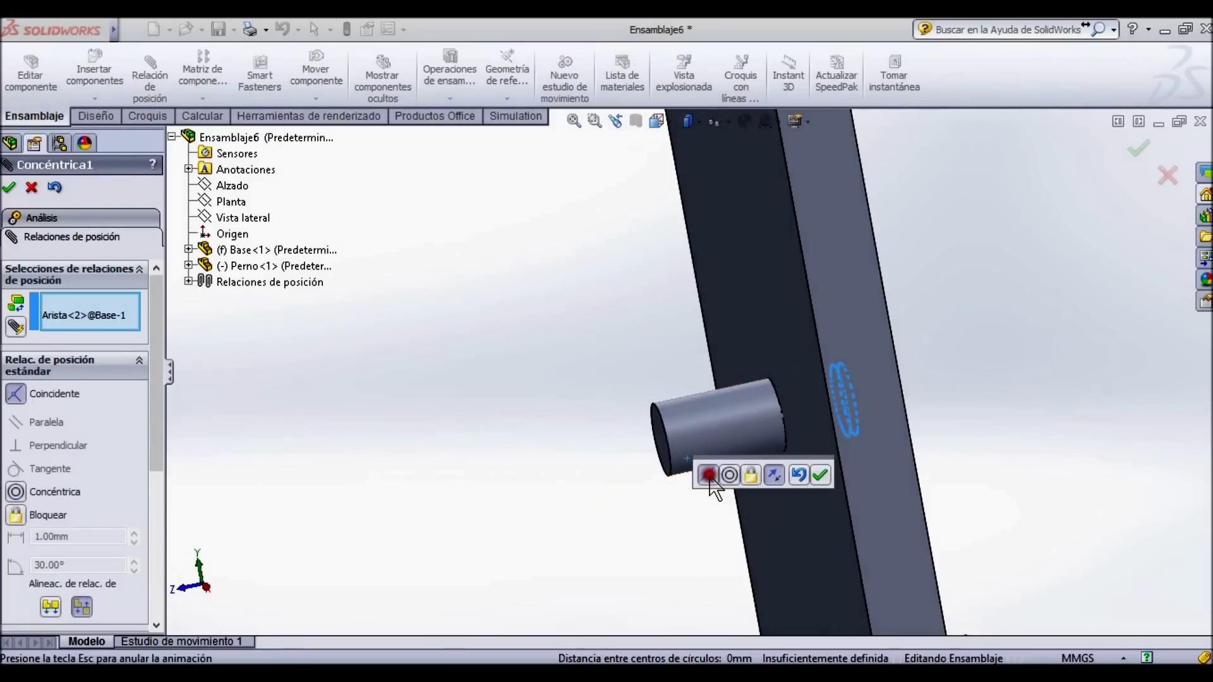
click(9, 187)
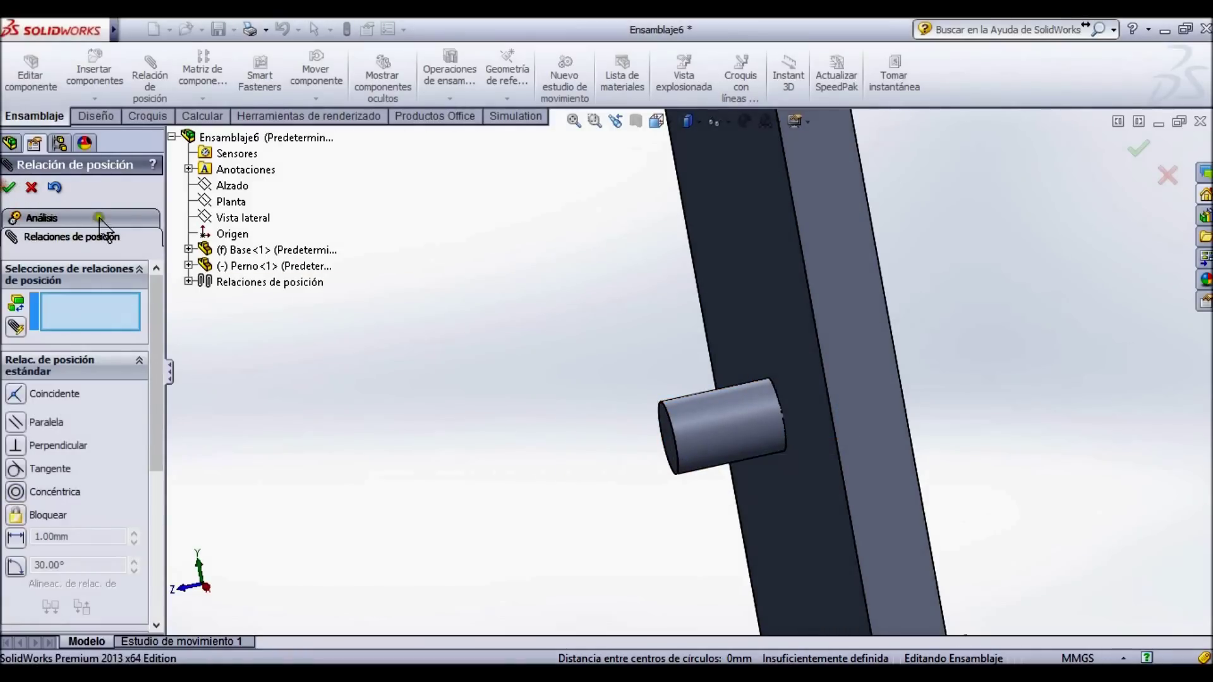
click(9, 187)
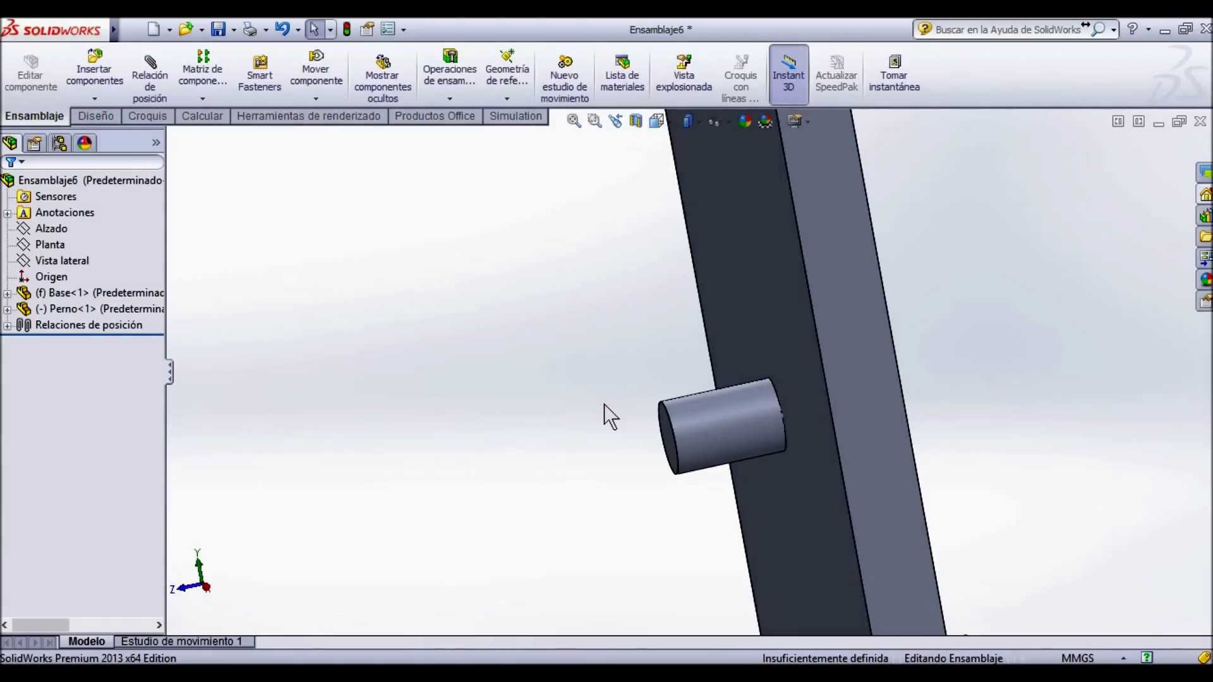
Return to isometric view, insert the Leva de ejemplo cam part and place it beside the Base.
key(ctrl+7)
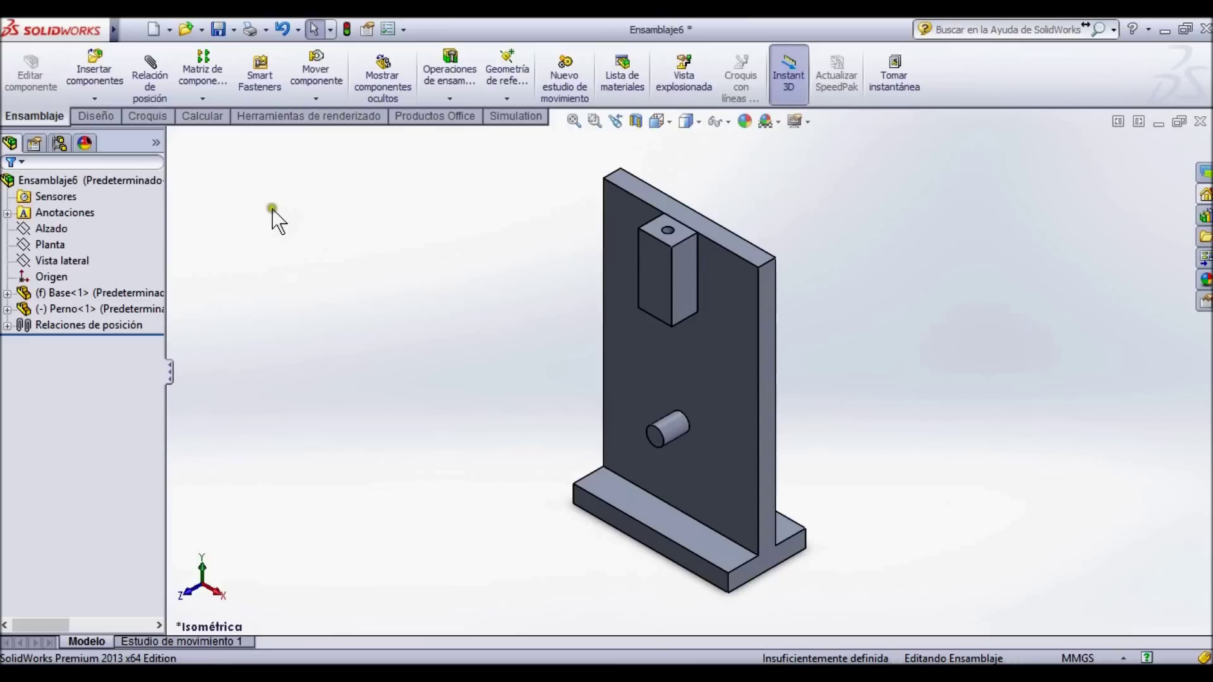
click(95, 74)
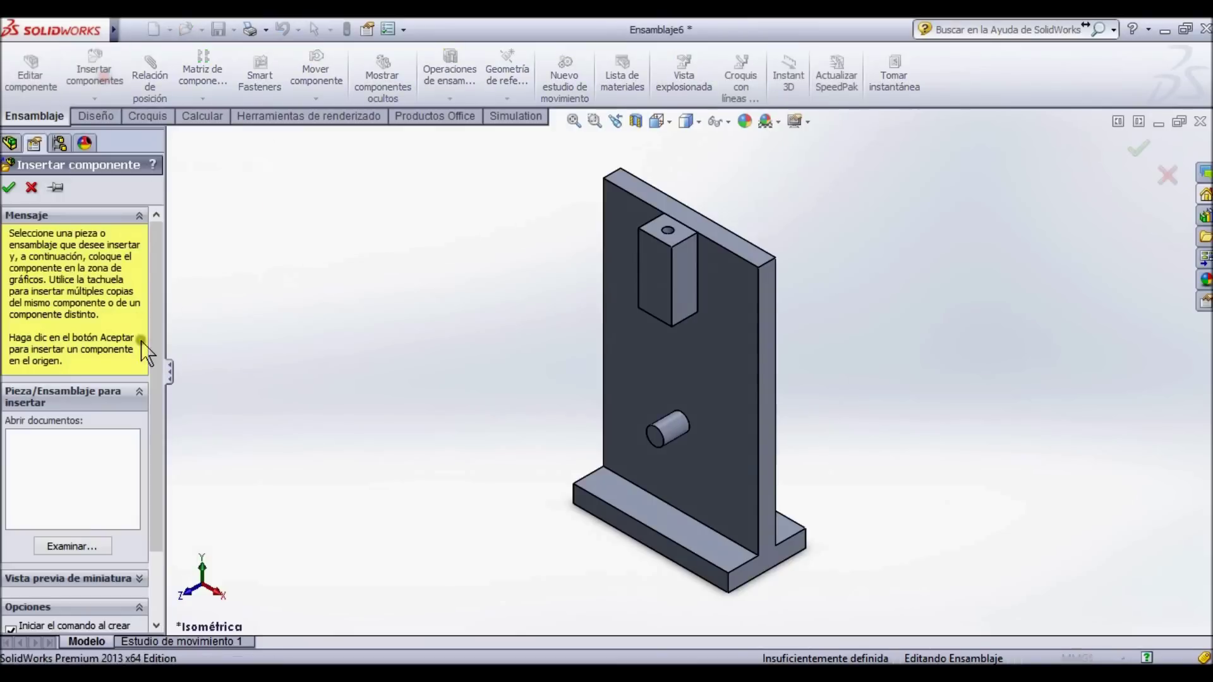
click(71, 546)
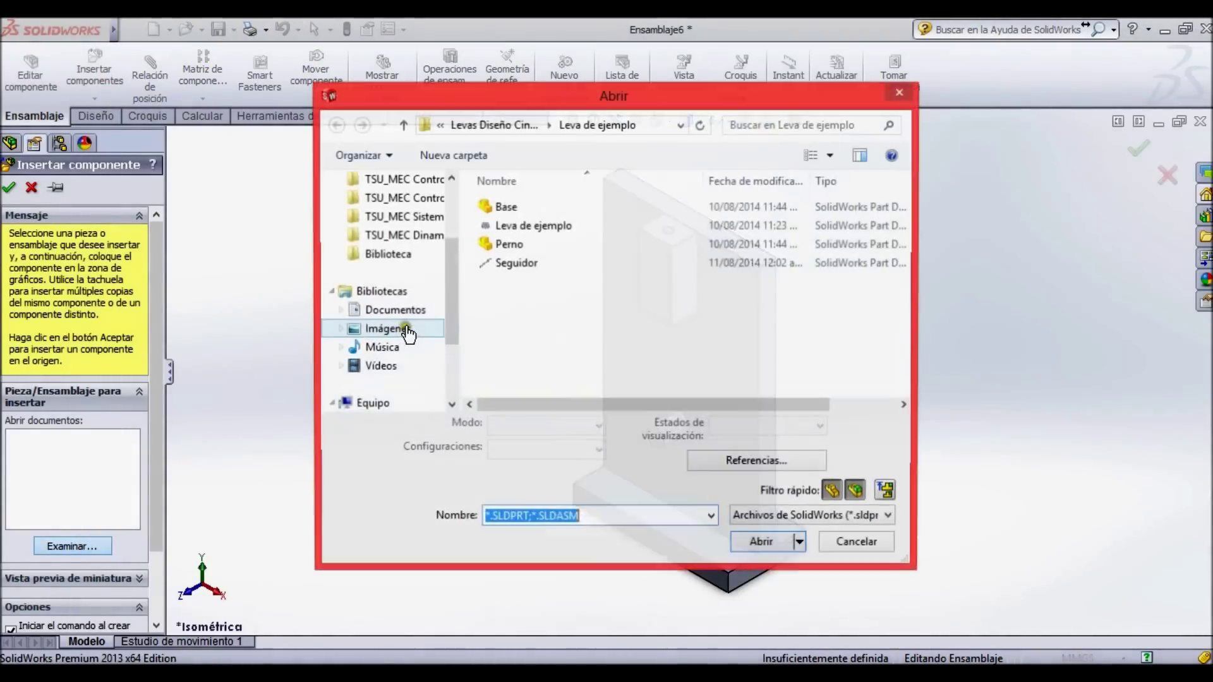
click(544, 226)
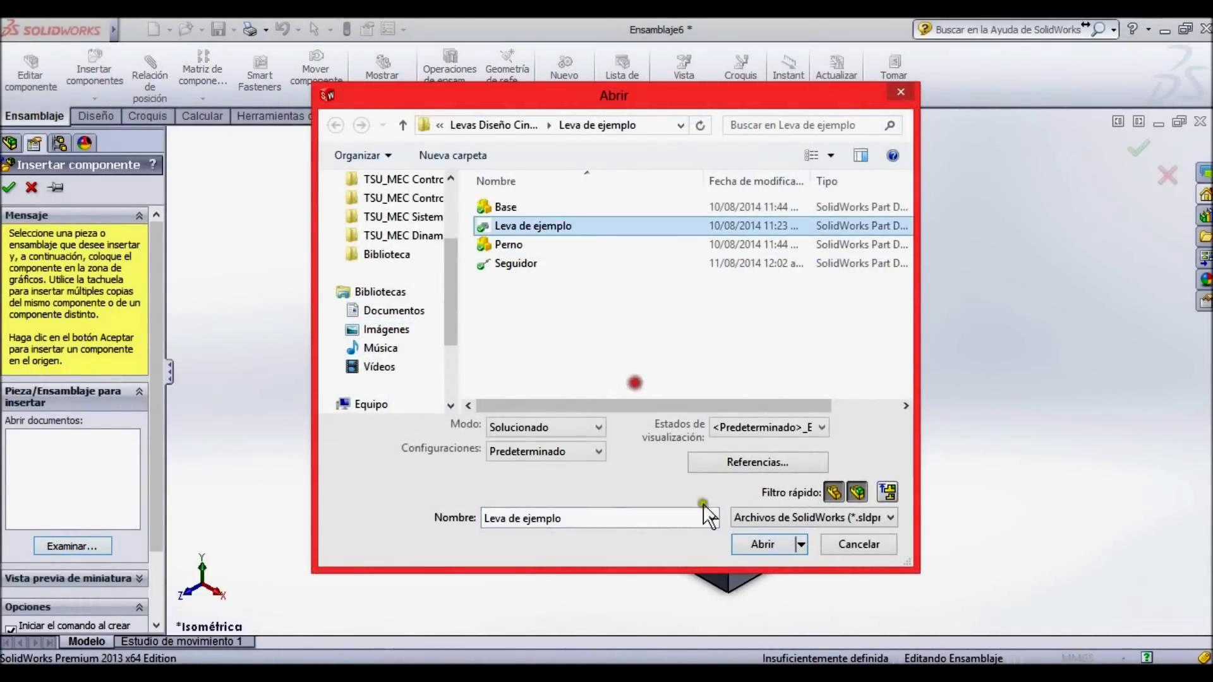
click(758, 544)
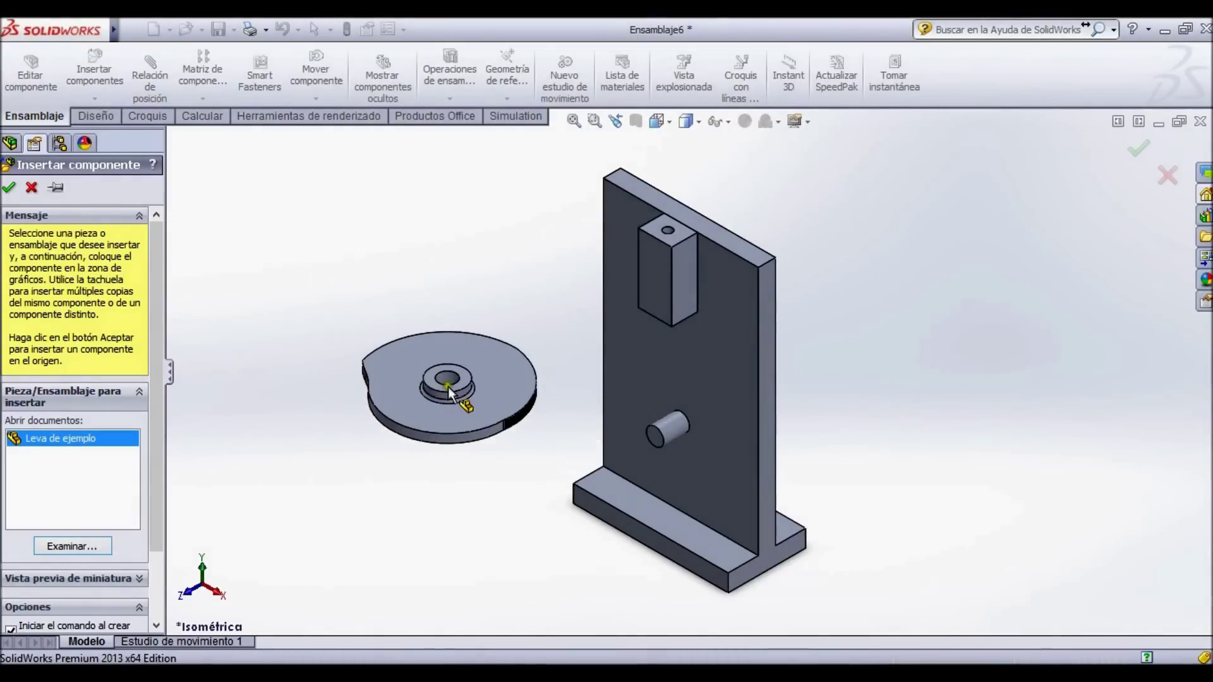
click(447, 388)
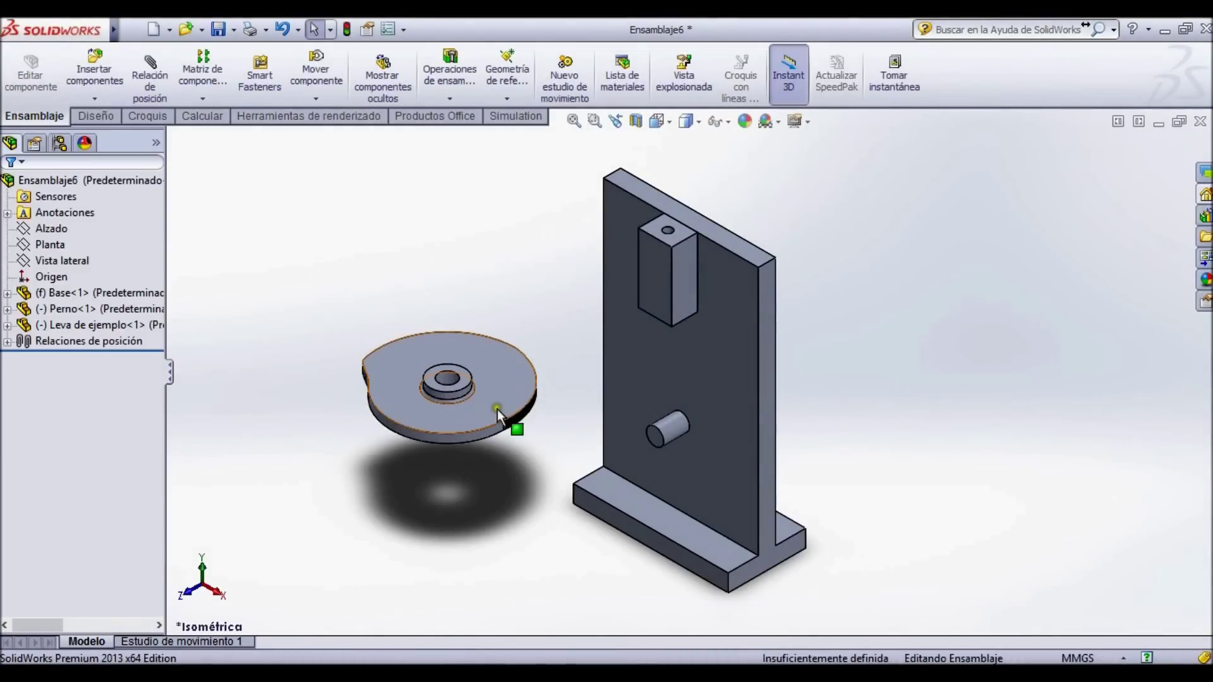
Mate the cam's bore edge coincident with the Perno's front circular edge, and rotate the cam to test its movement.
scroll(478, 392, down, 3)
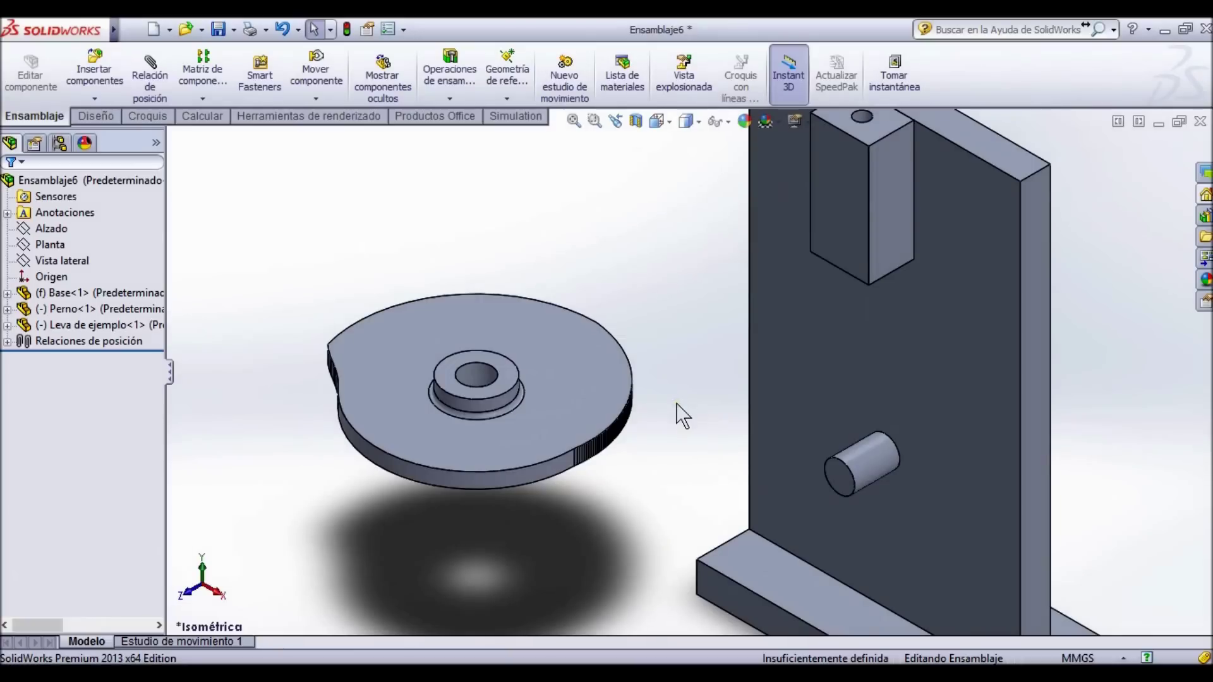
click(469, 364)
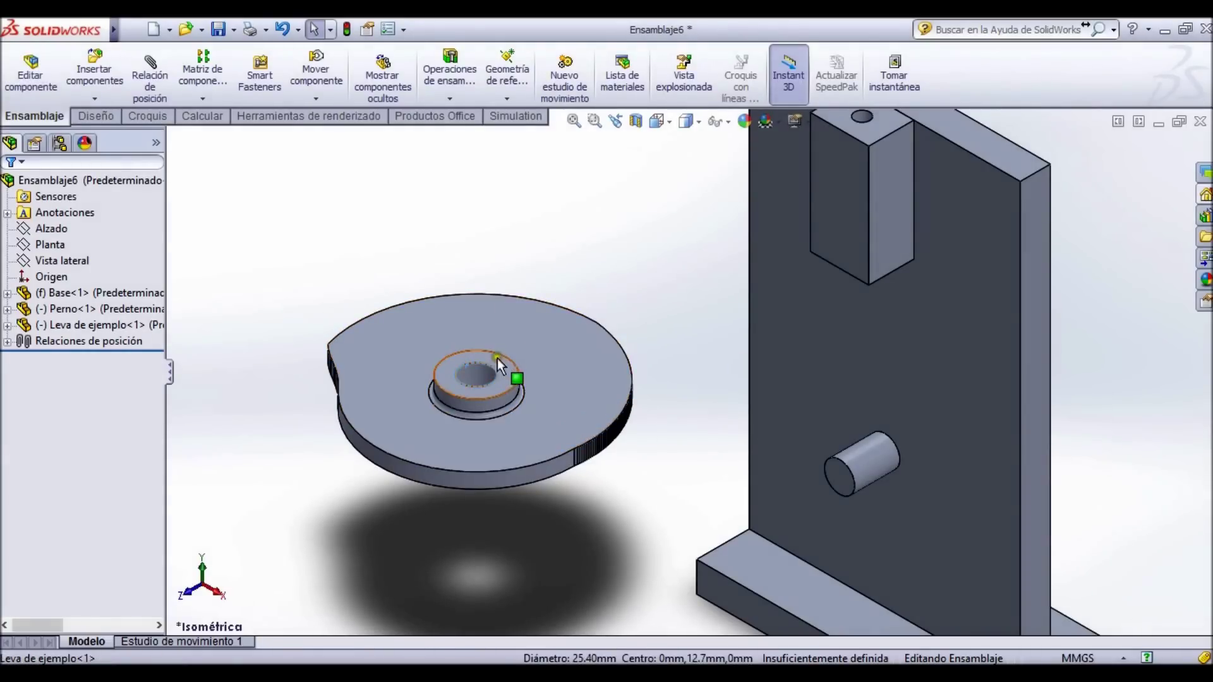
ctrl+click(844, 466)
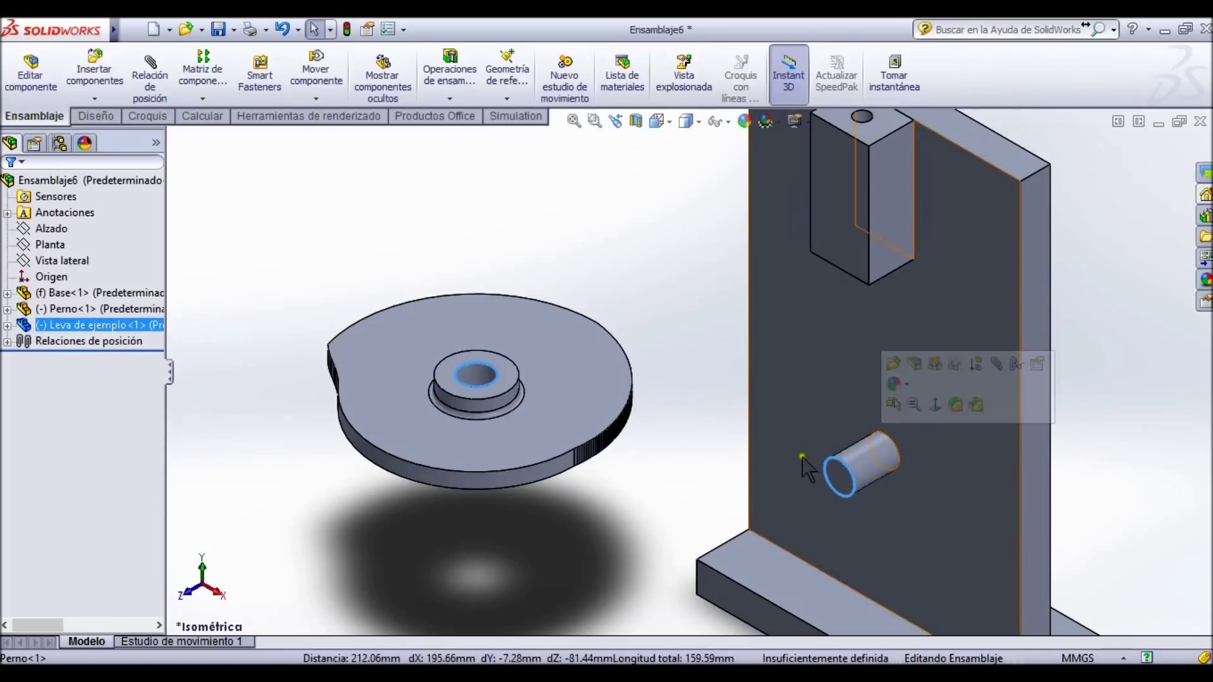
click(151, 89)
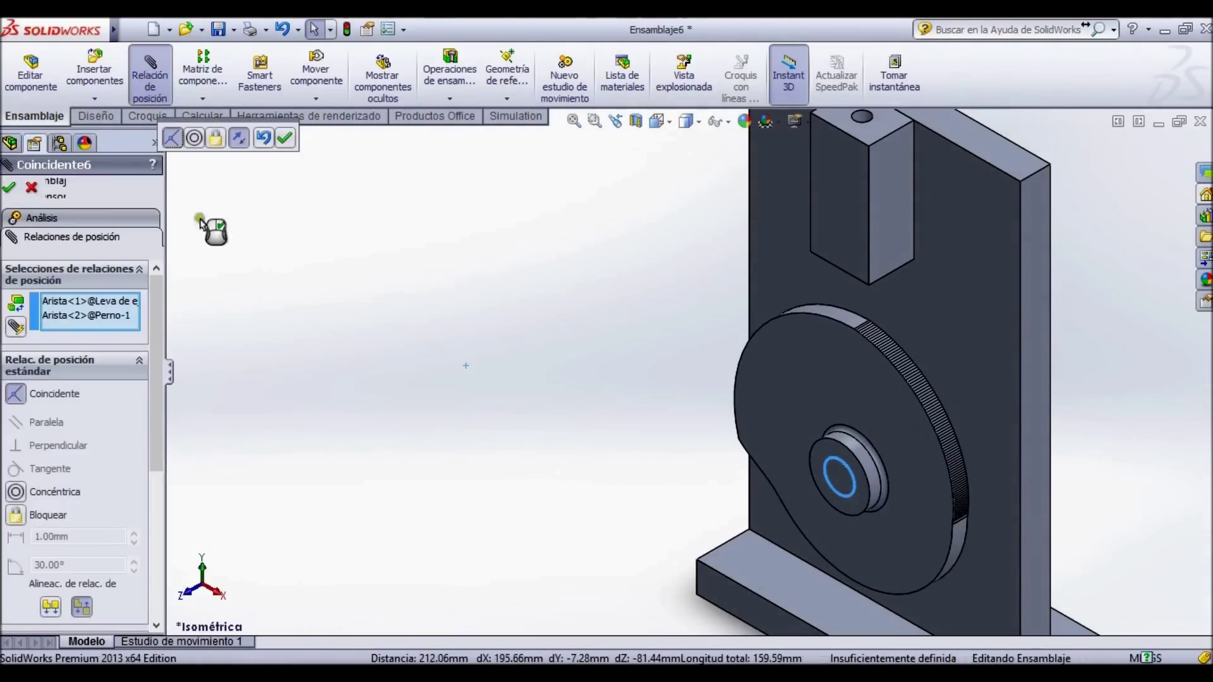
click(284, 138)
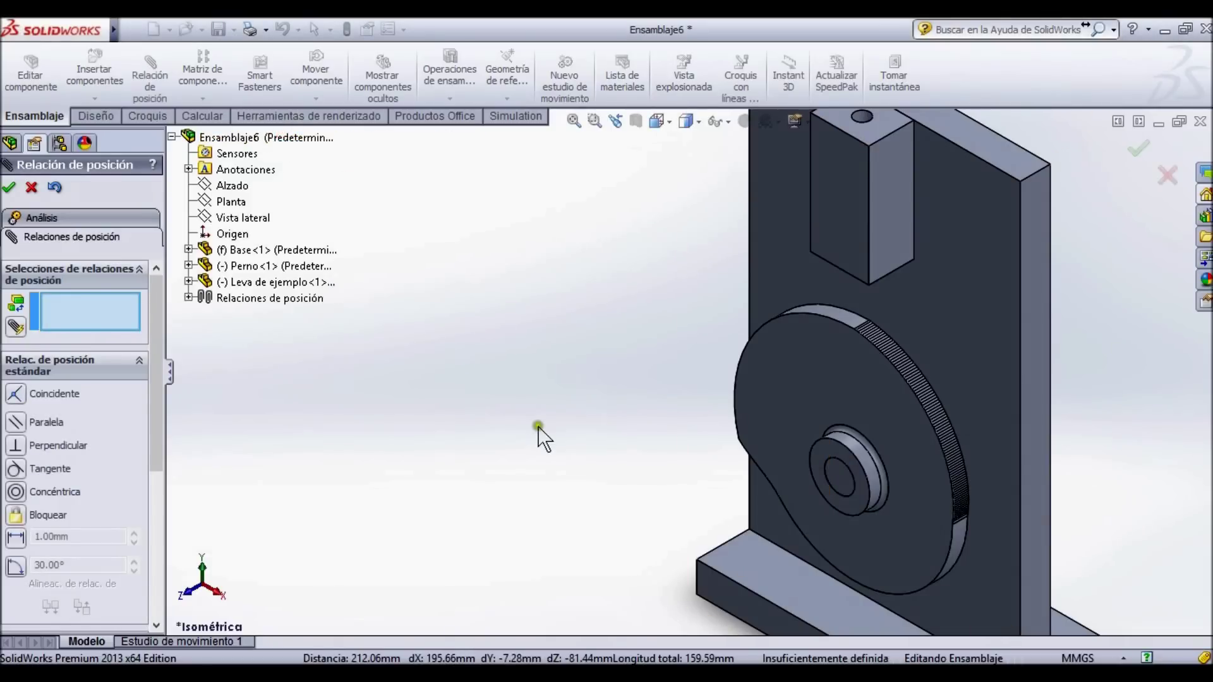
click(9, 189)
drag(824, 373, 450, 387)
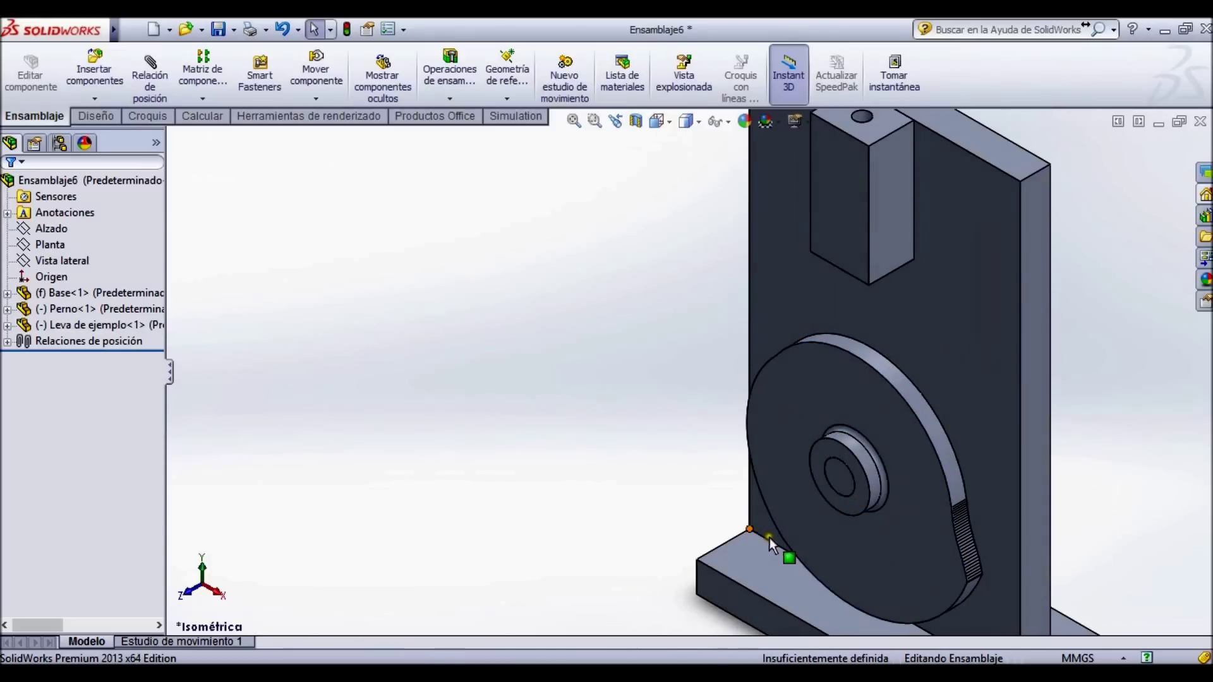
click(648, 428)
Insert the Seguidor part from the Leva de ejemplo folder and place it beside the Base.
click(94, 70)
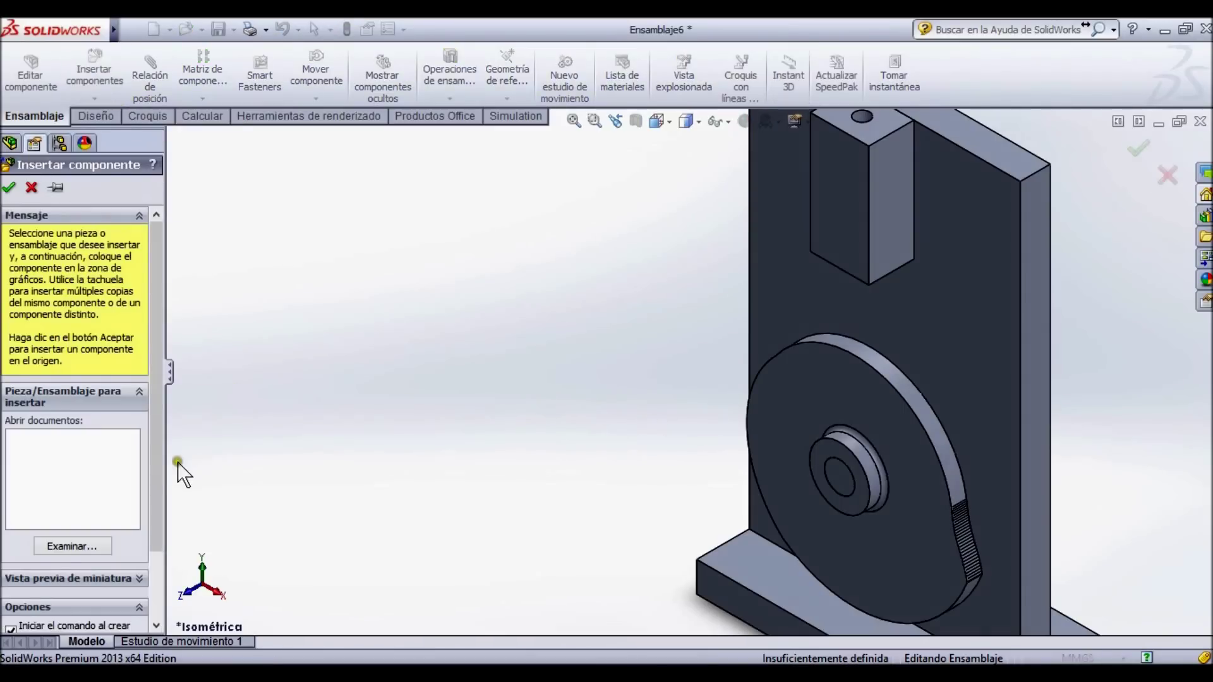
click(82, 546)
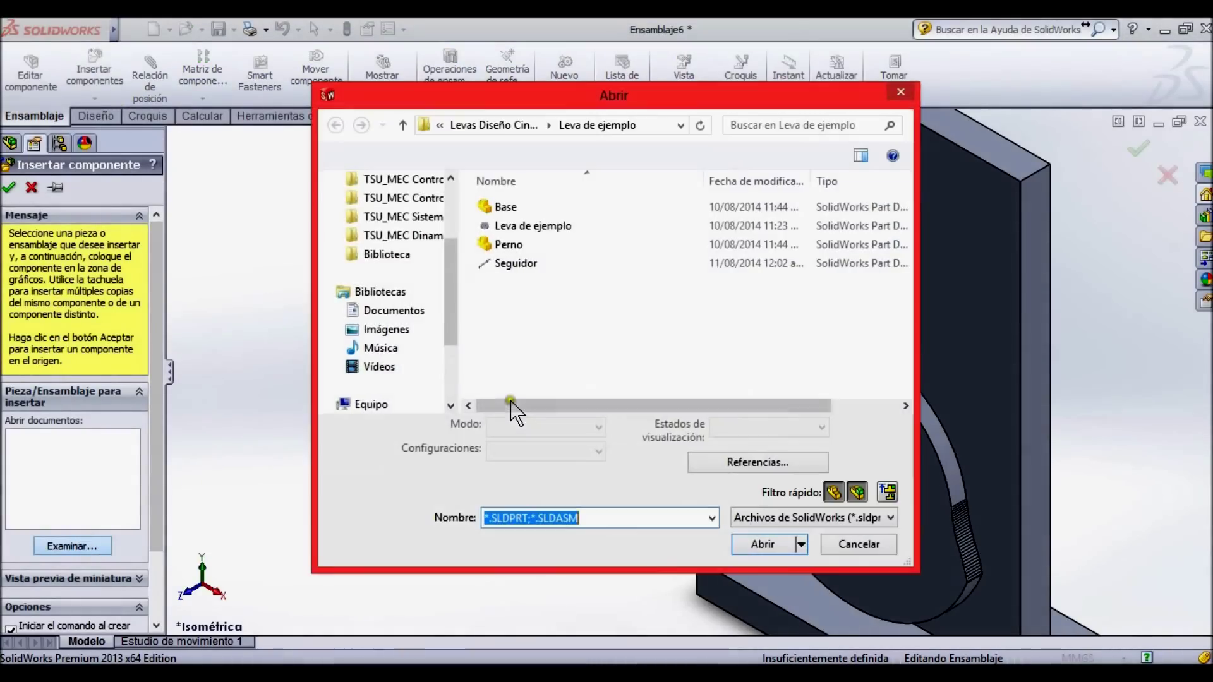
click(505, 264)
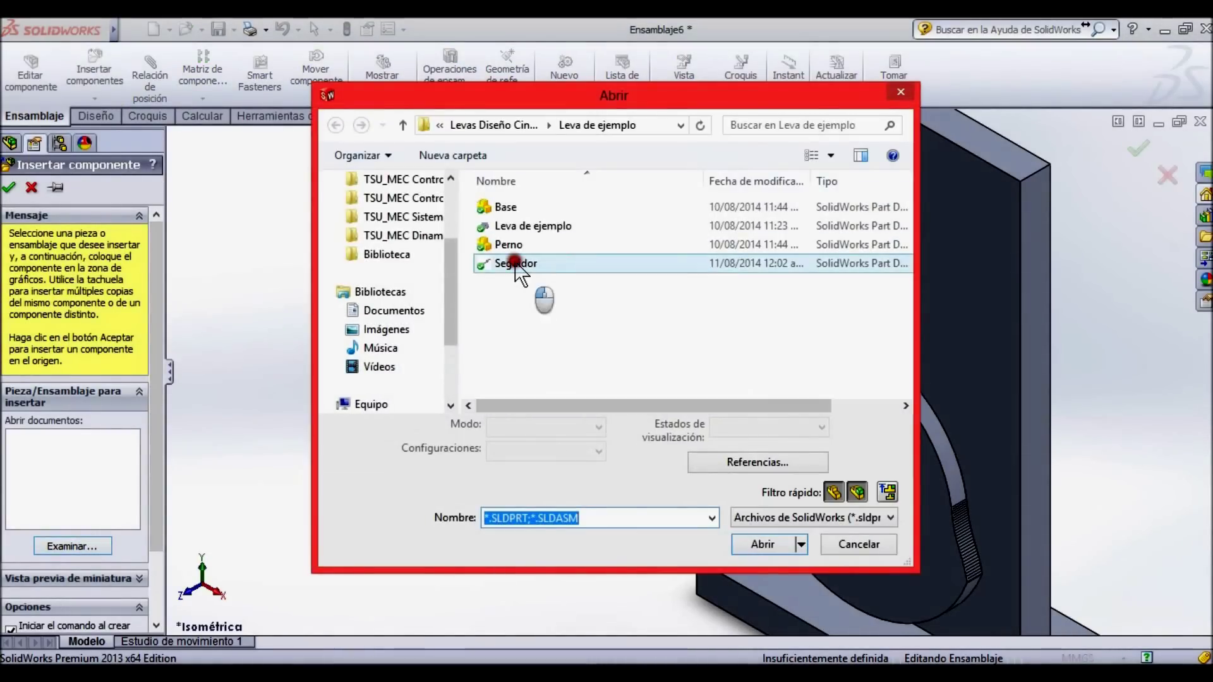
click(774, 546)
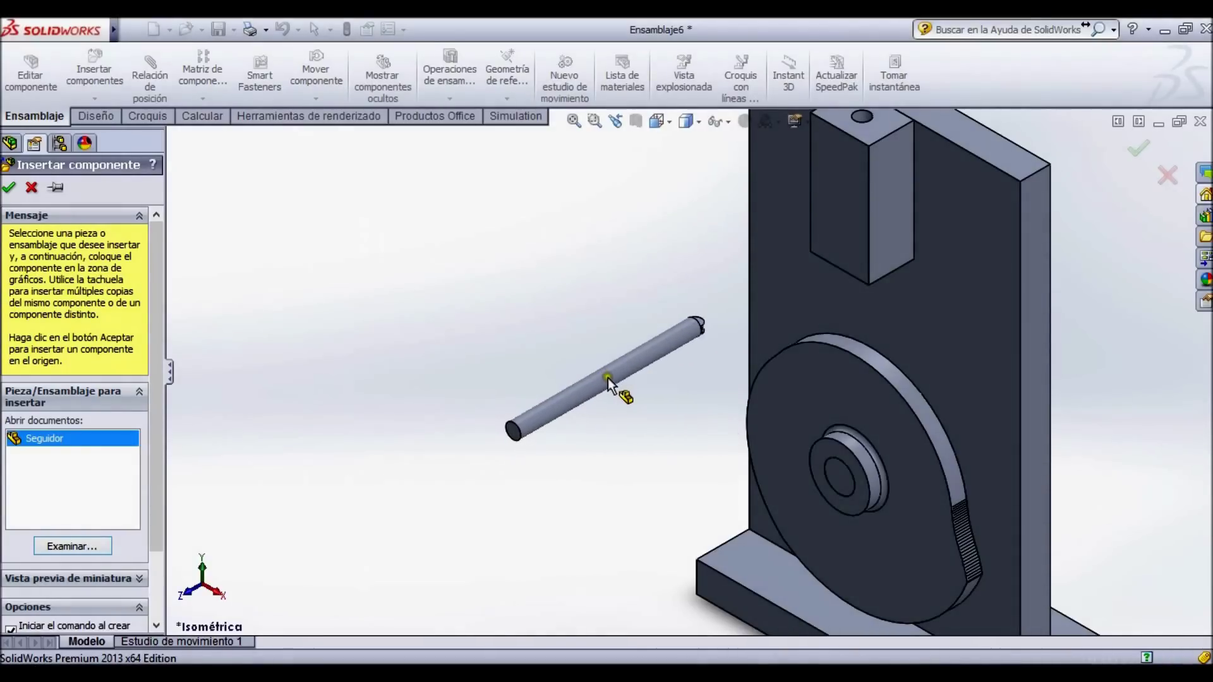
middle_drag(608, 378, 576, 409)
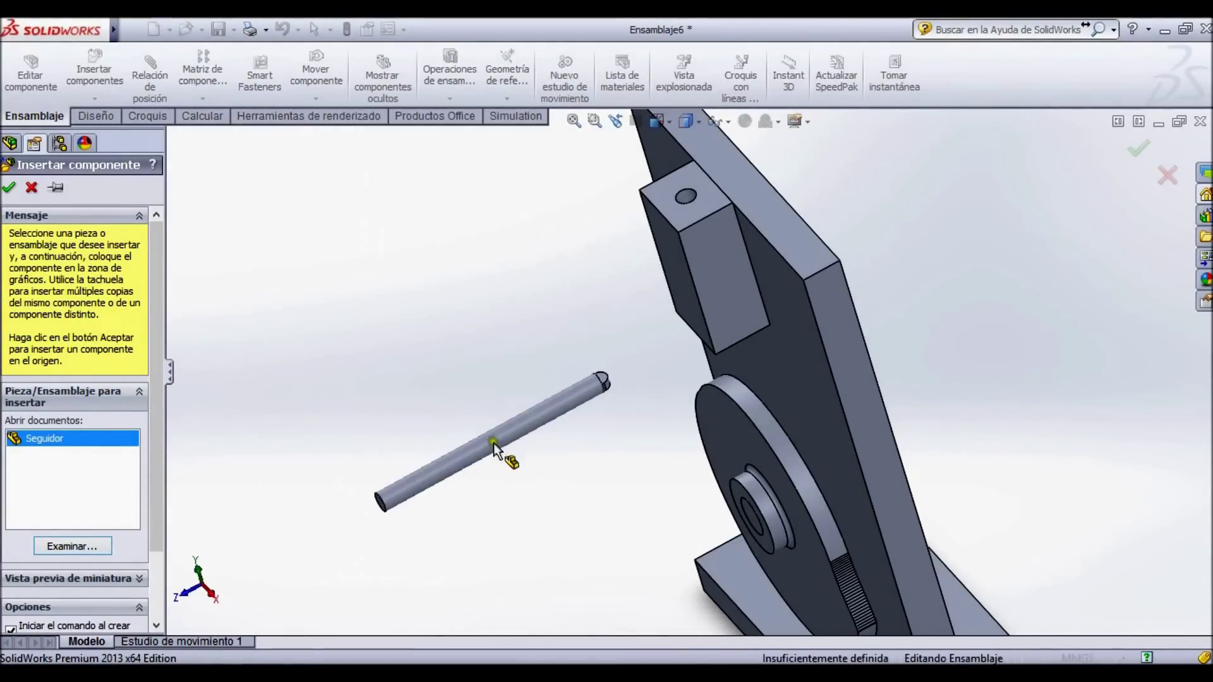
click(556, 483)
Start a Concentric mate between the Seguidor's cylindrical face and the vertical hole in the Base's guide block.
key(ctrl+7)
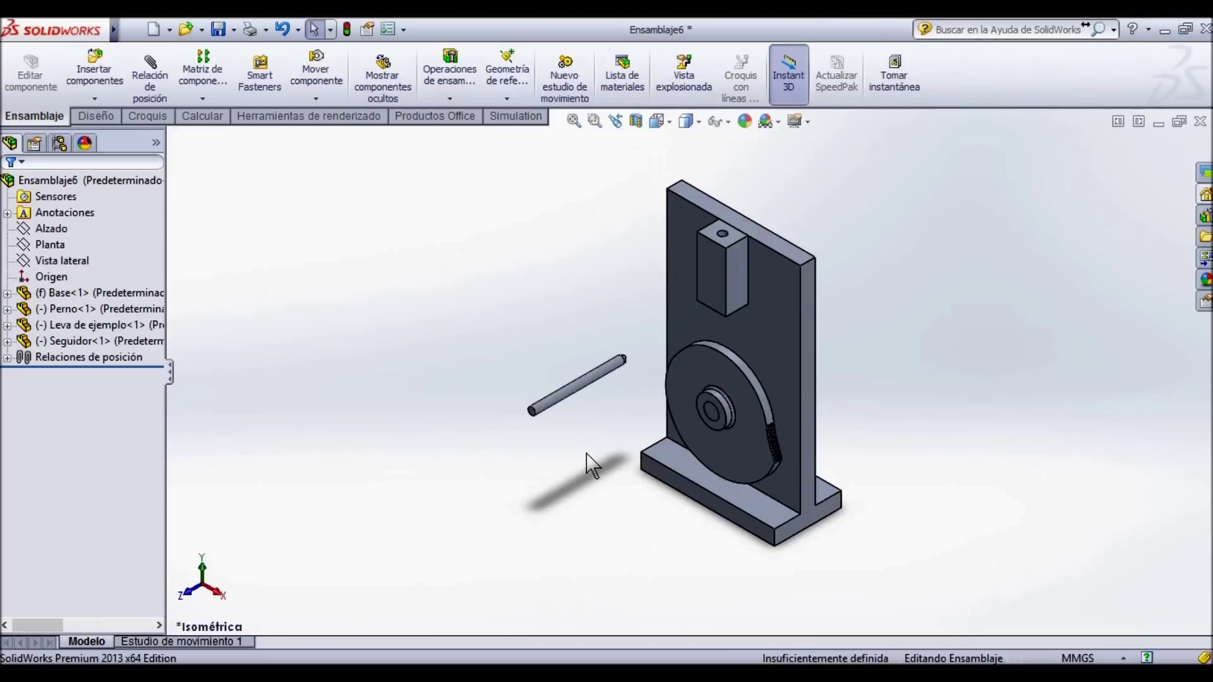
scroll(613, 405, down, 5)
click(582, 347)
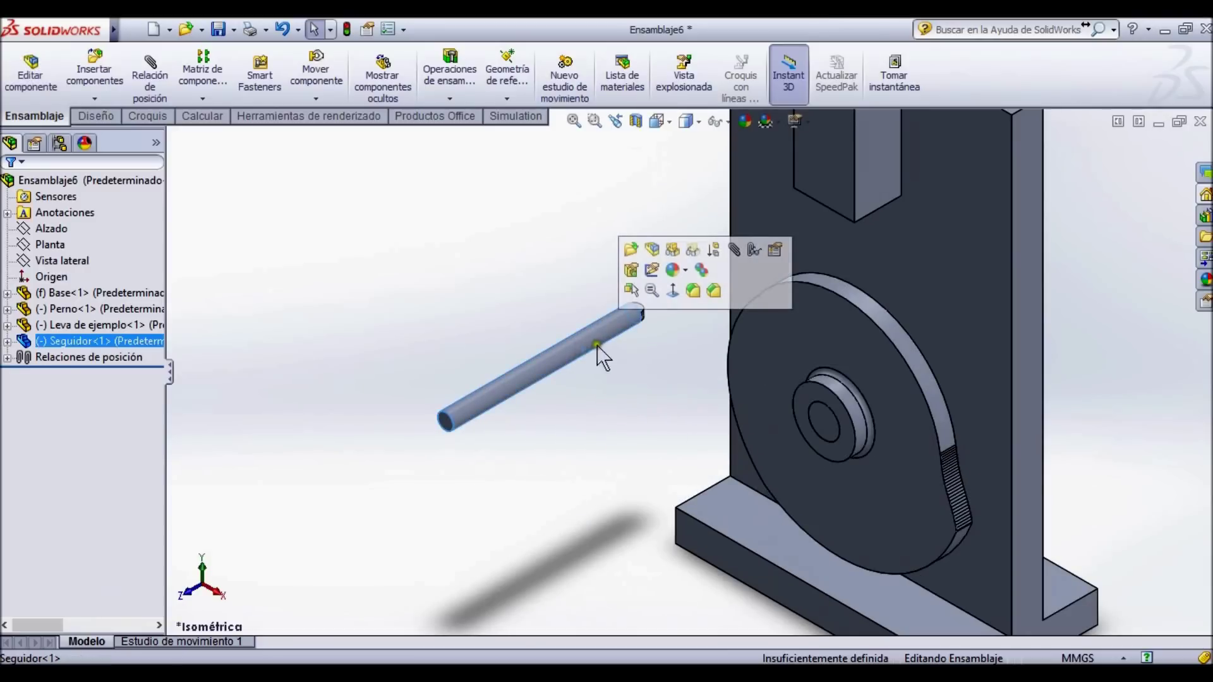
scroll(811, 289, up, 4)
scroll(718, 284, down, 8)
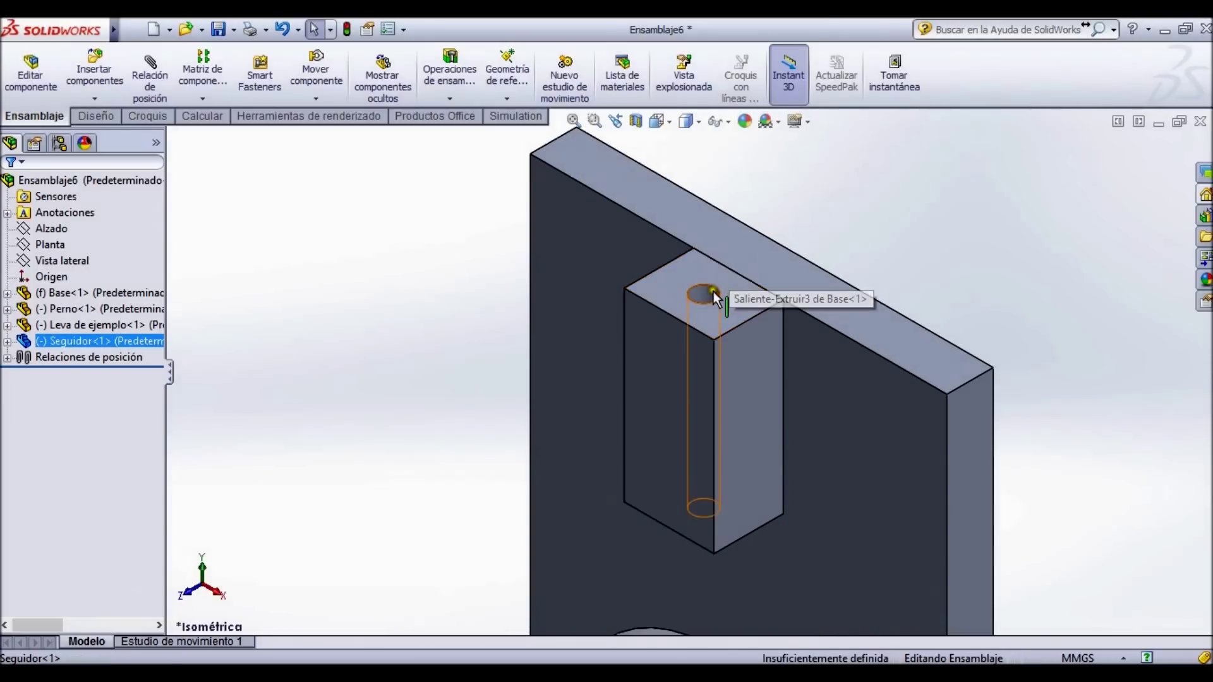
ctrl+click(714, 294)
scroll(481, 515, up, 2)
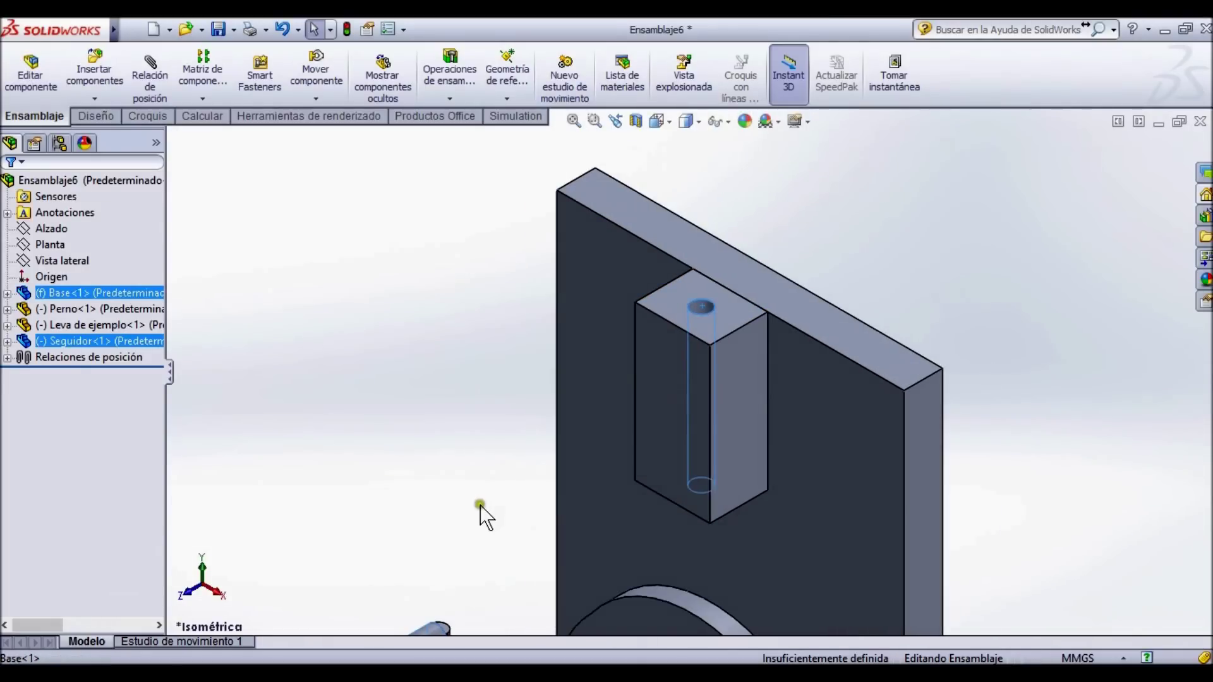
scroll(549, 517, up, 3)
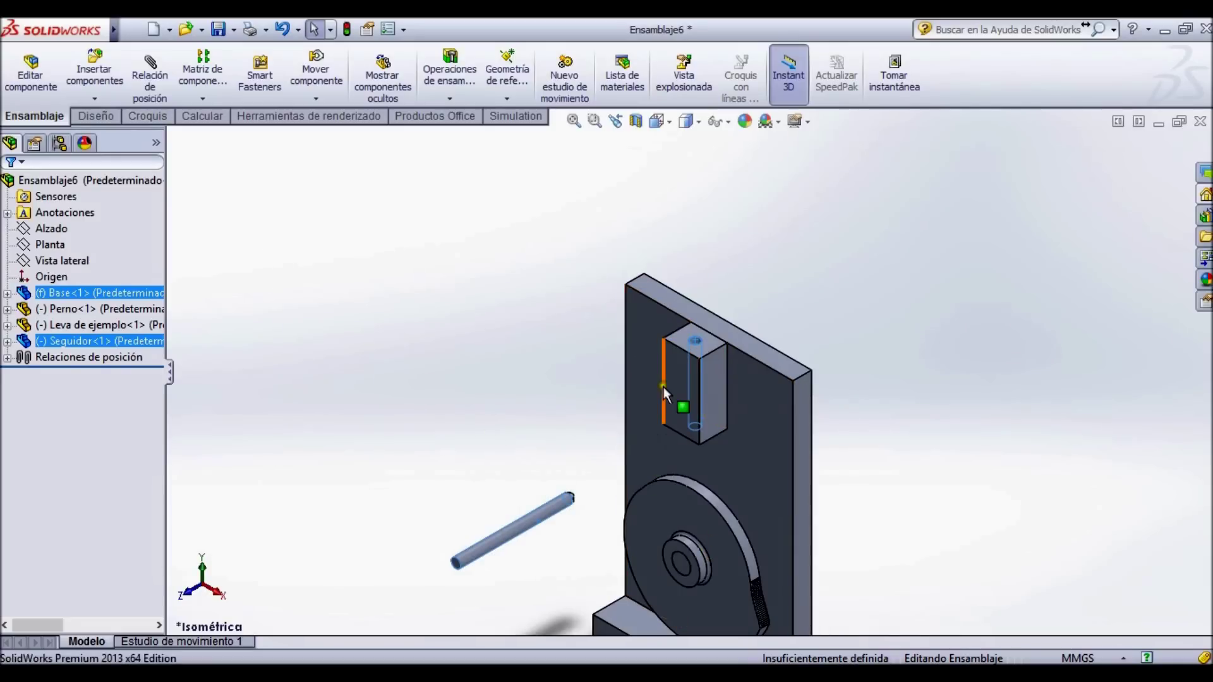
click(147, 85)
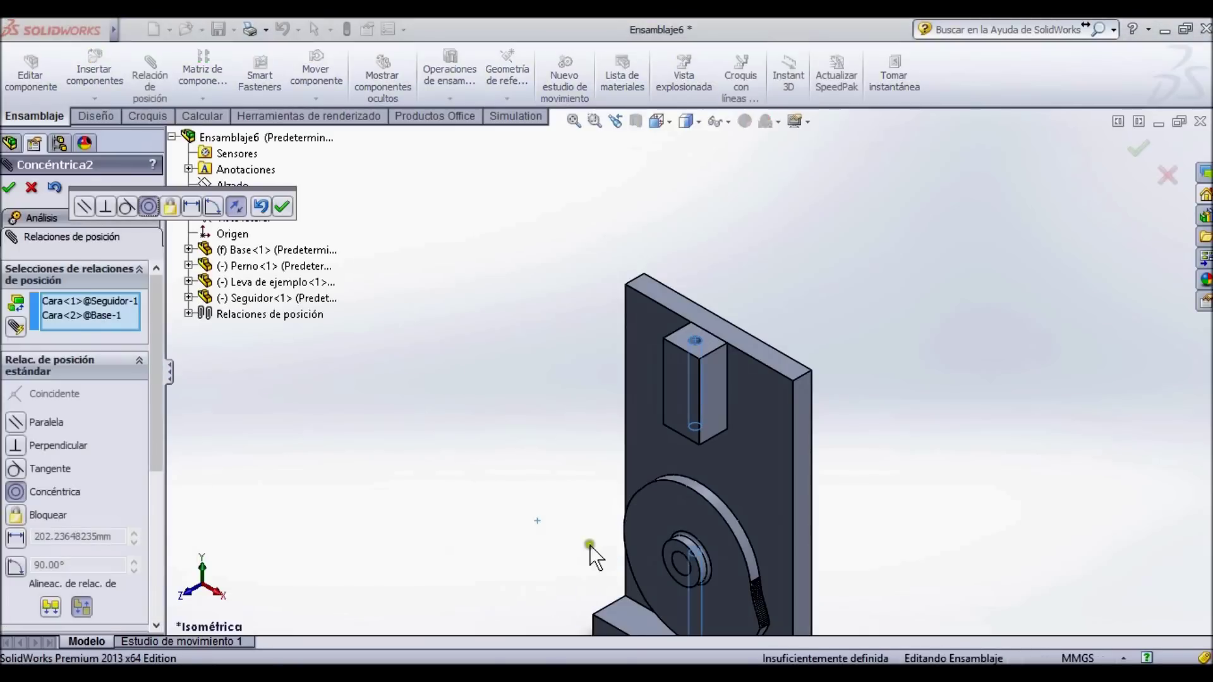
Compare both alignments of the Concentric mate and accept it with the Seguidor's tip pointing down towards the cam.
scroll(686, 588, up, 1)
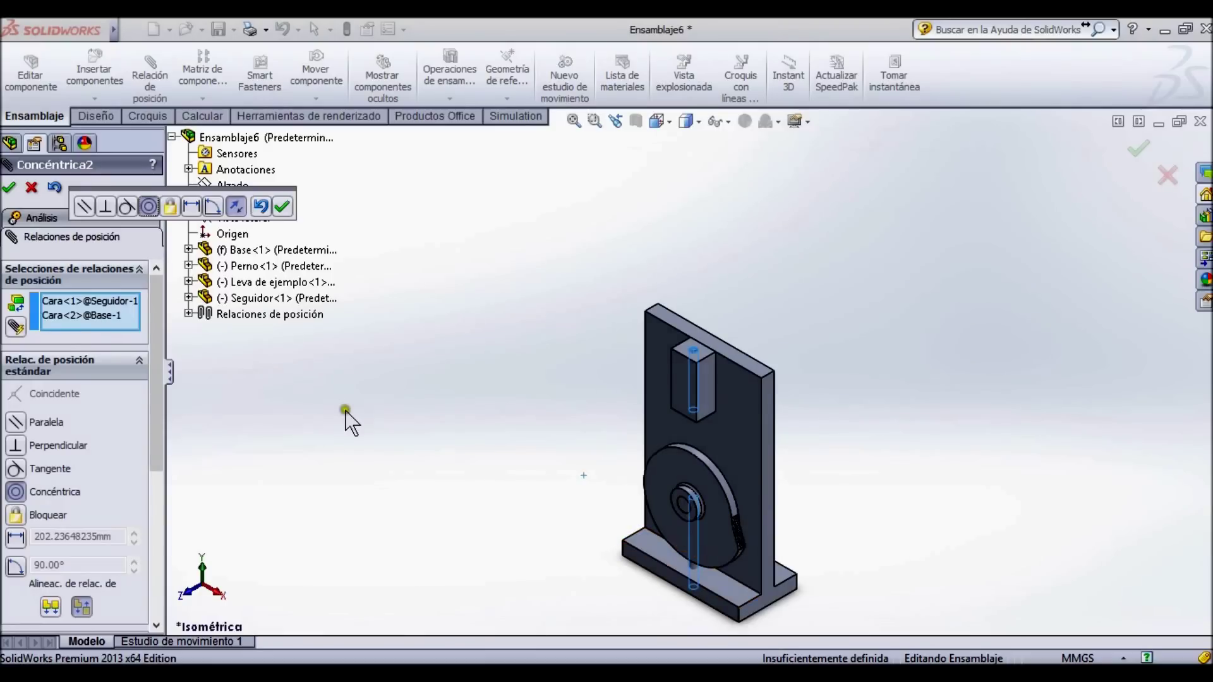
click(49, 608)
click(82, 608)
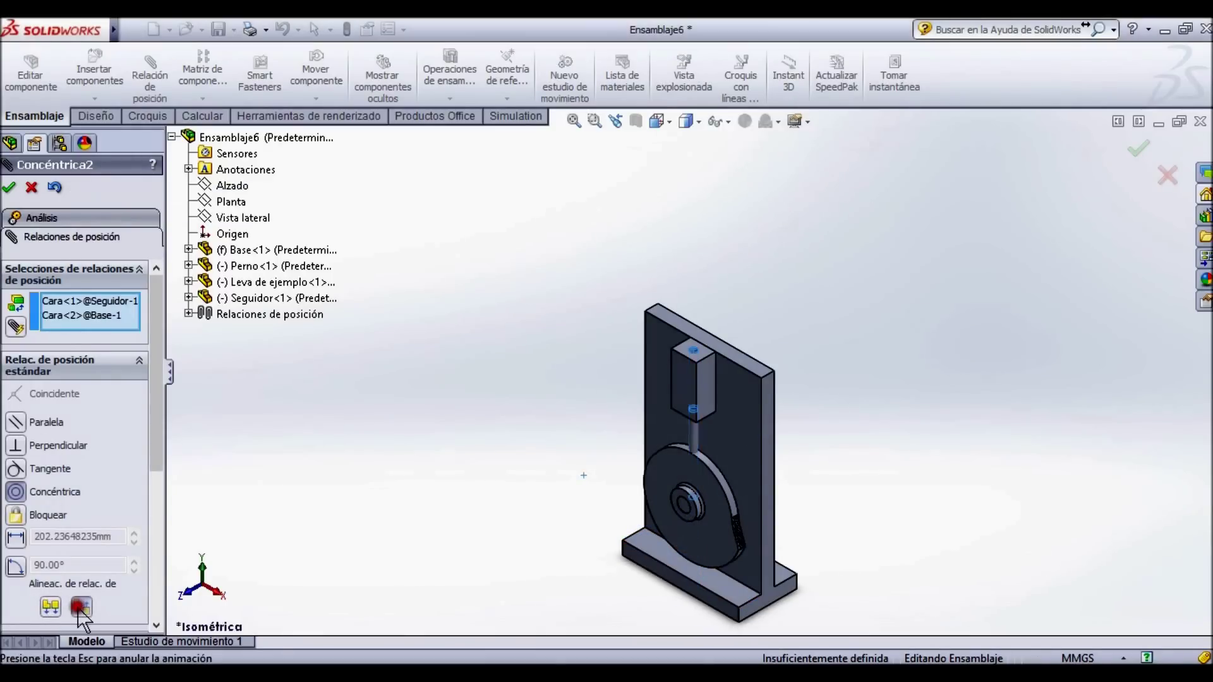
click(50, 608)
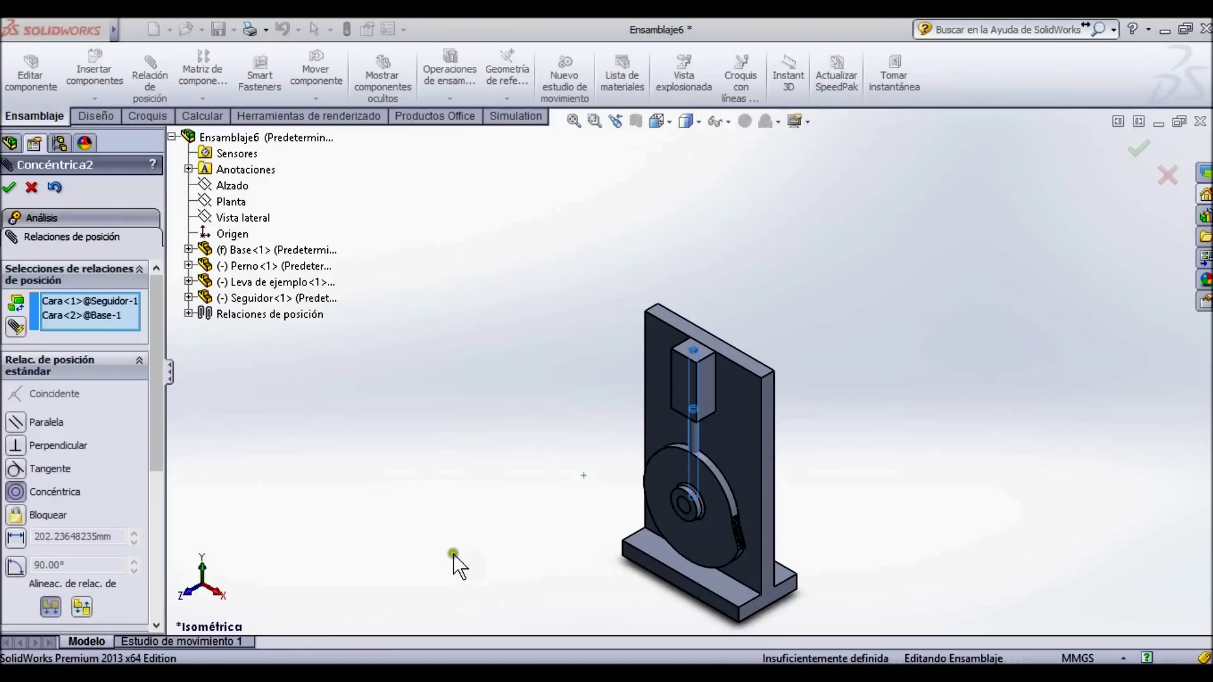
click(9, 189)
click(10, 189)
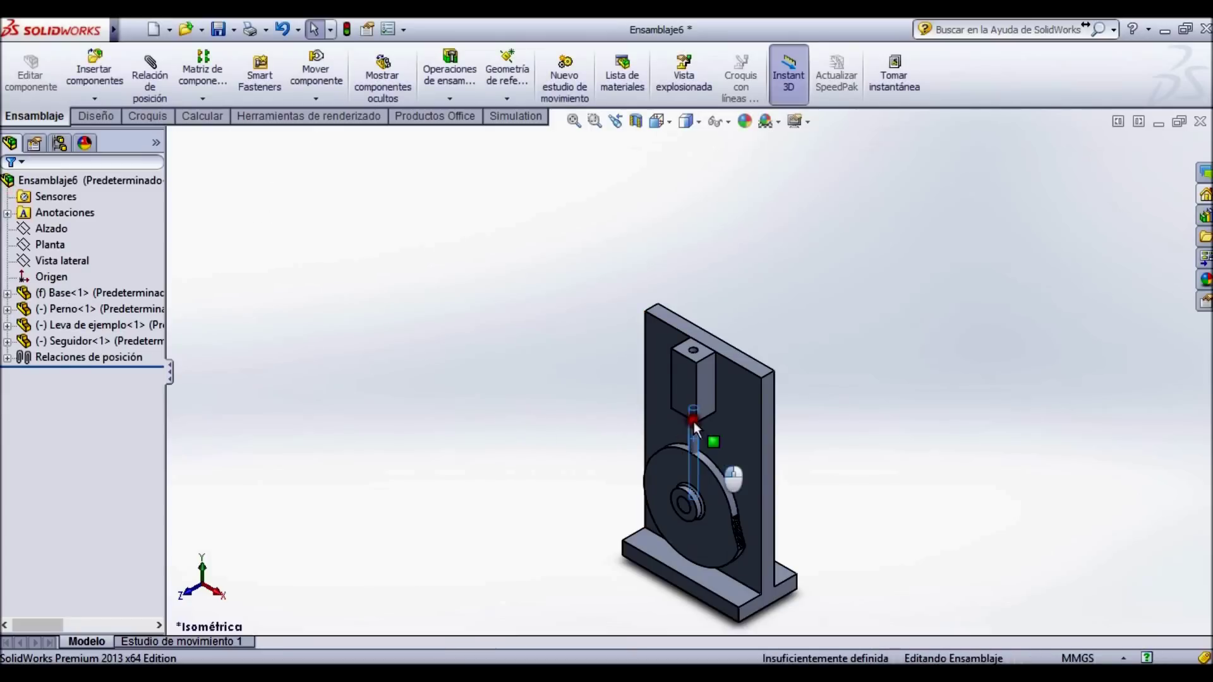
Slide the Seguidor up out of the guide block and position its tip just above the hole.
drag(704, 327, 706, 249)
scroll(601, 336, down, 5)
middle_drag(602, 336, 631, 284)
middle_drag(736, 249, 600, 287)
click(745, 213)
drag(746, 213, 719, 279)
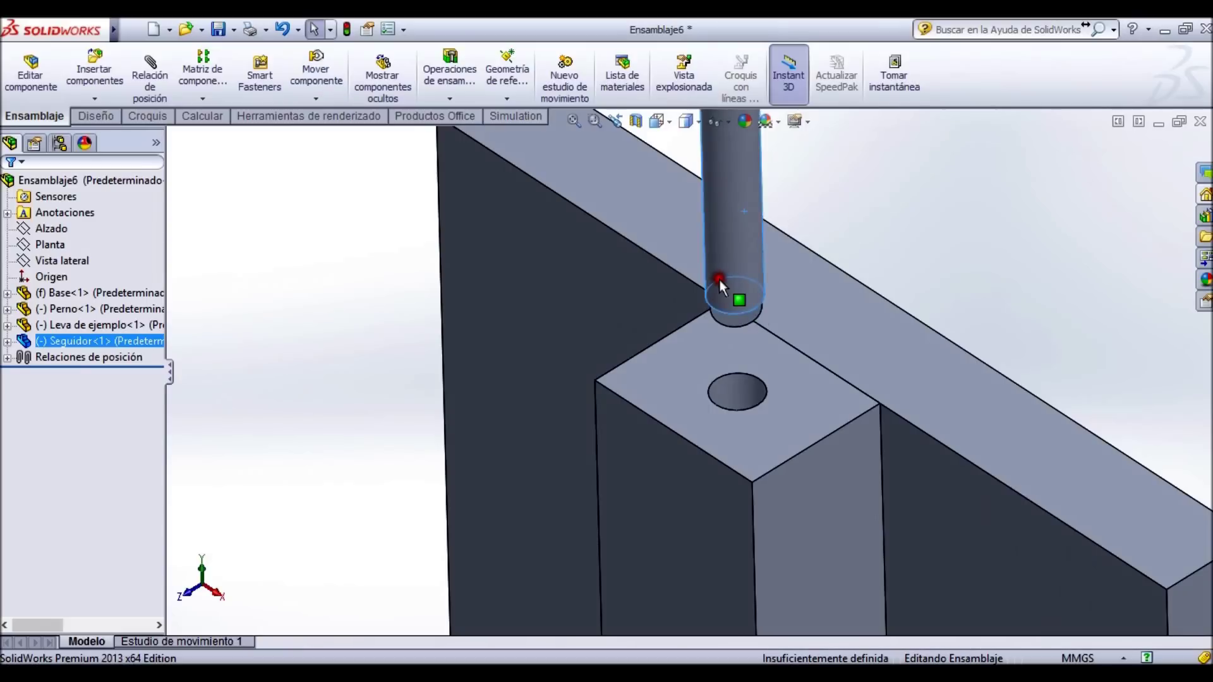
scroll(749, 322, down, 3)
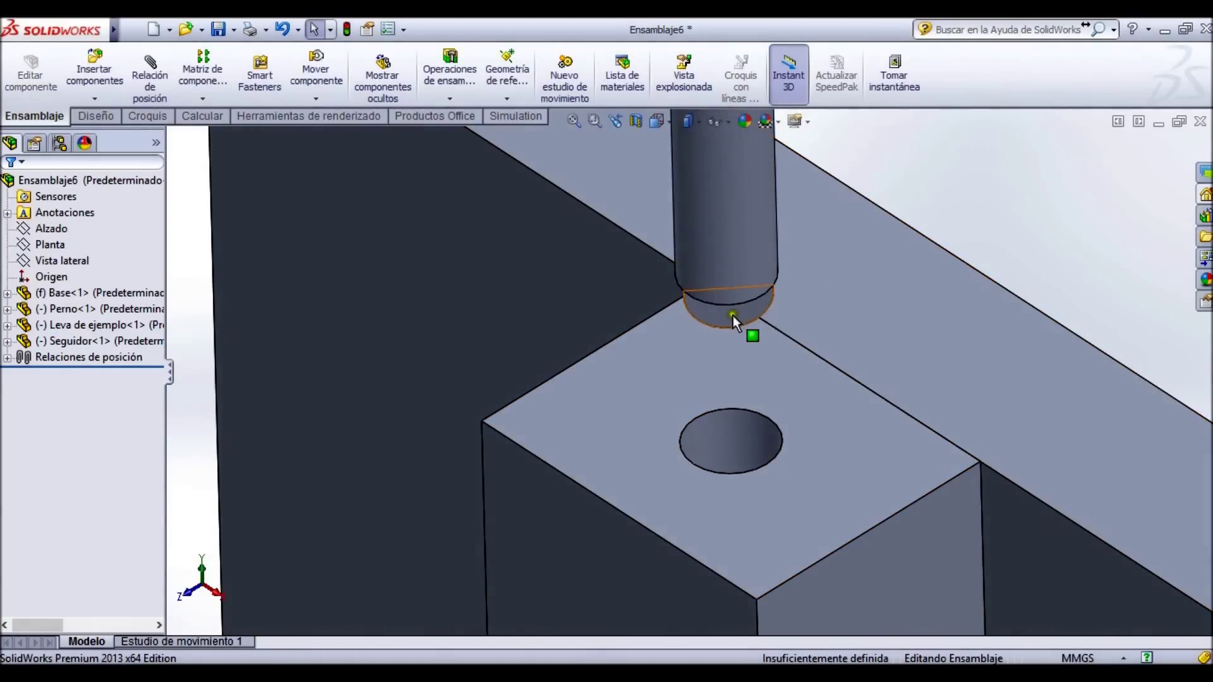
click(733, 316)
ctrl+click(575, 503)
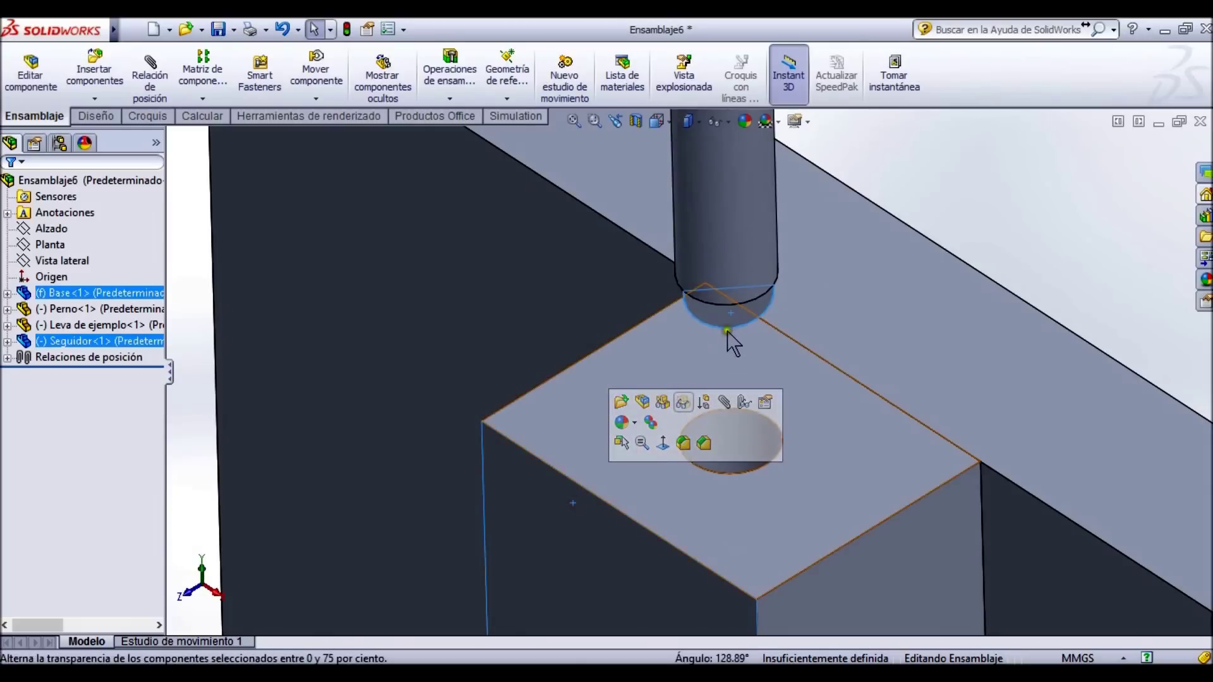
click(950, 223)
Add a Parallel mate between the flat face of the Seguidor's tip and the front face of the Base's guide block.
scroll(700, 434, up, 5)
scroll(699, 393, up, 2)
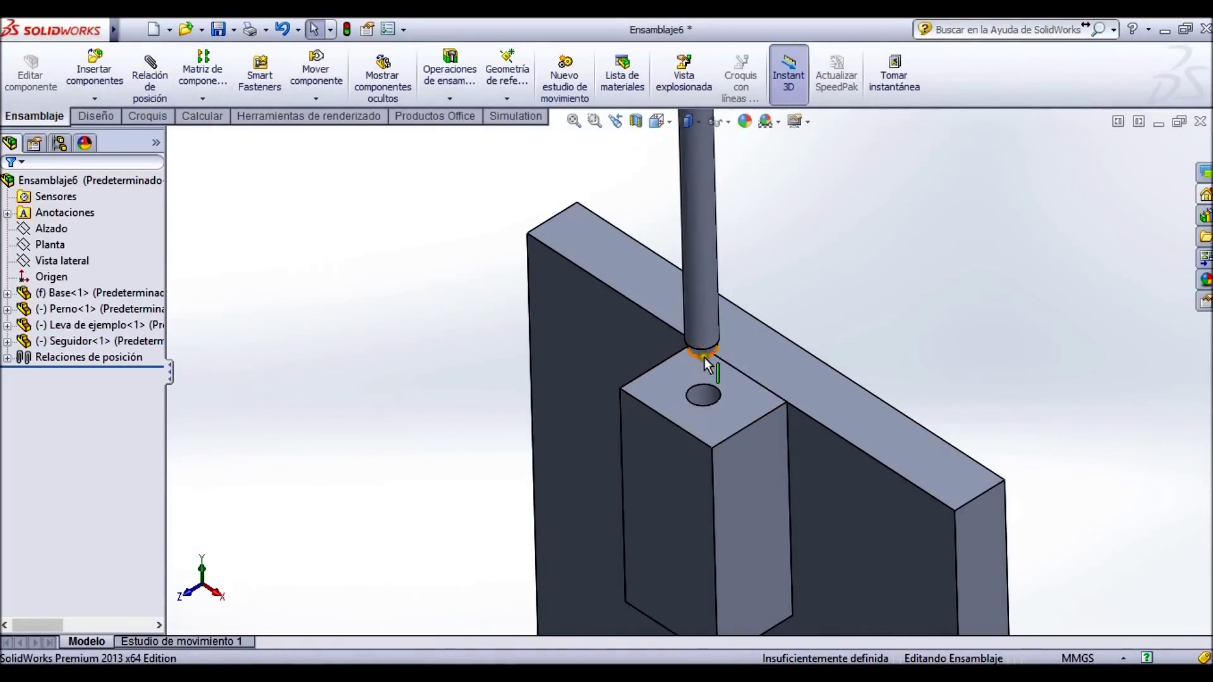
scroll(697, 392, down, 2)
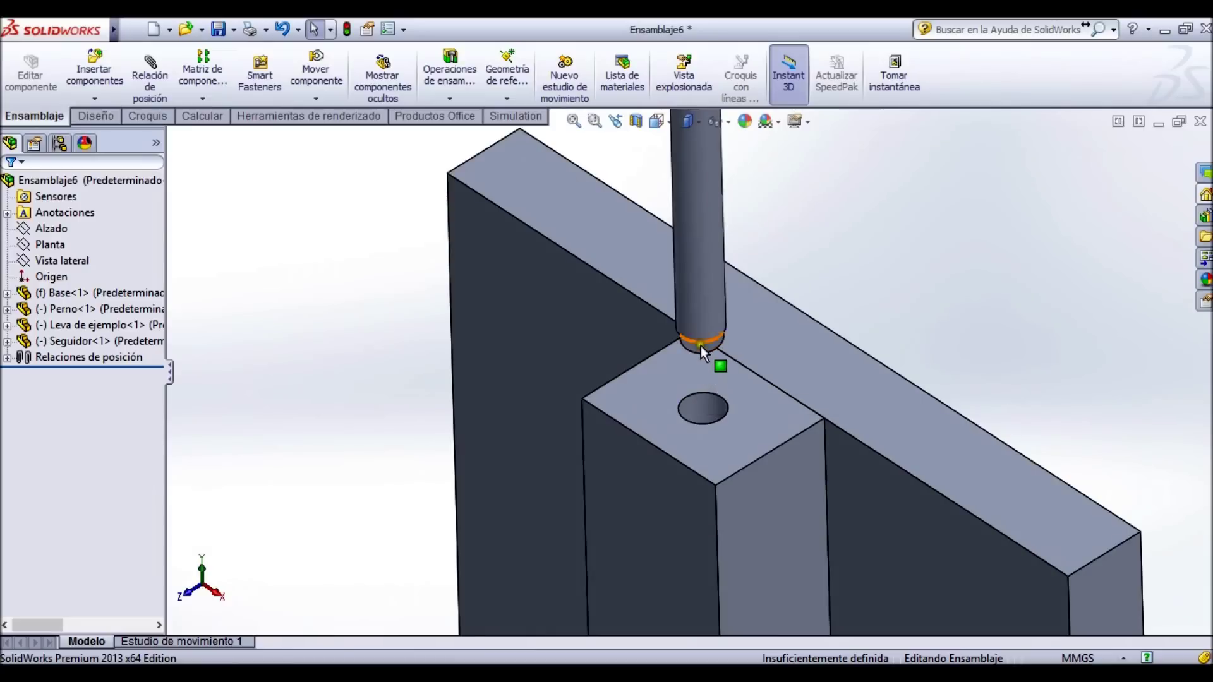
scroll(700, 346, down, 2)
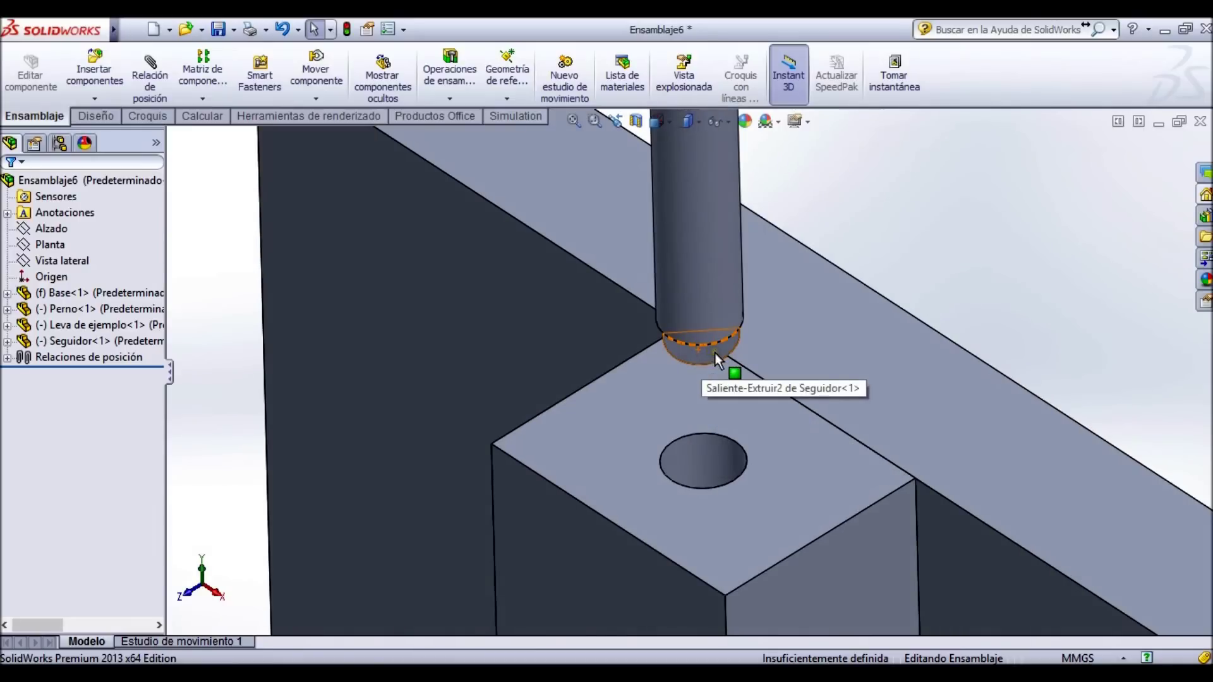
click(715, 353)
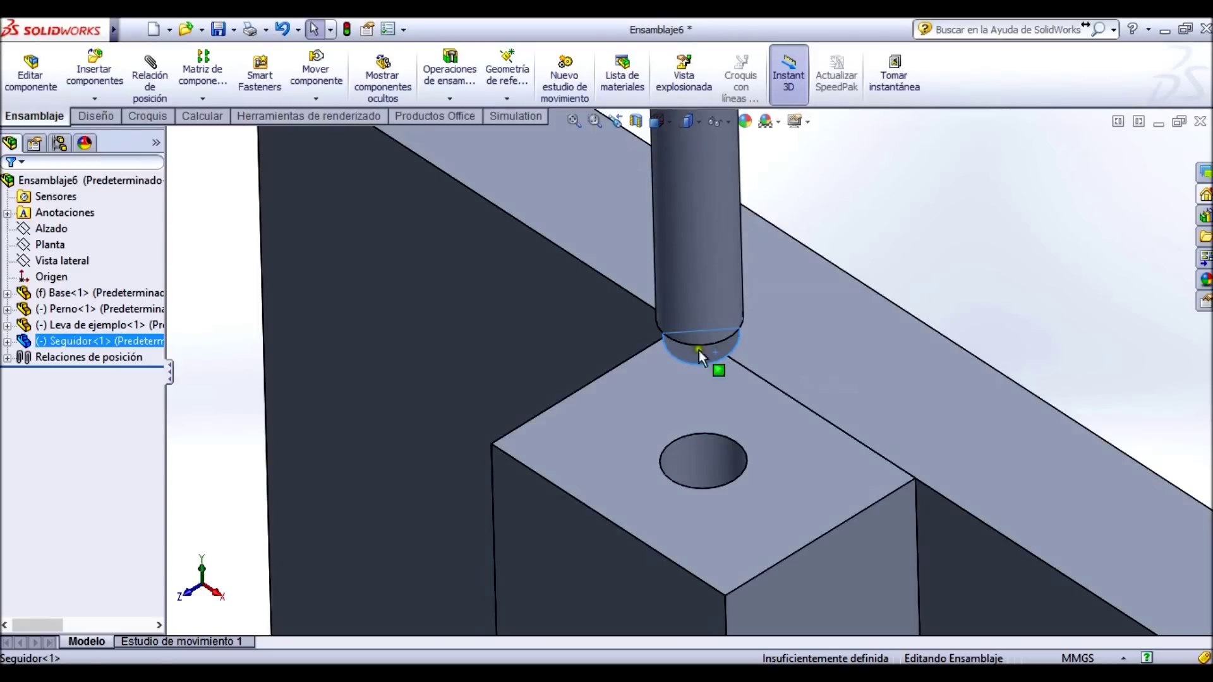
ctrl+click(538, 521)
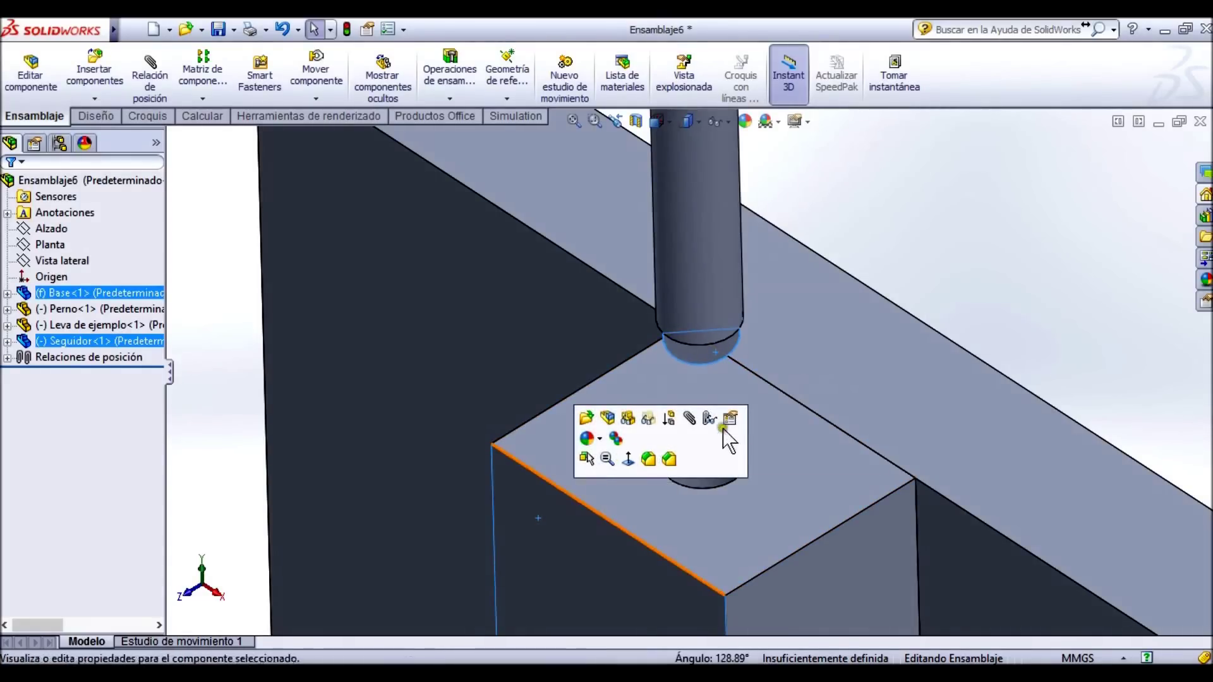
click(691, 418)
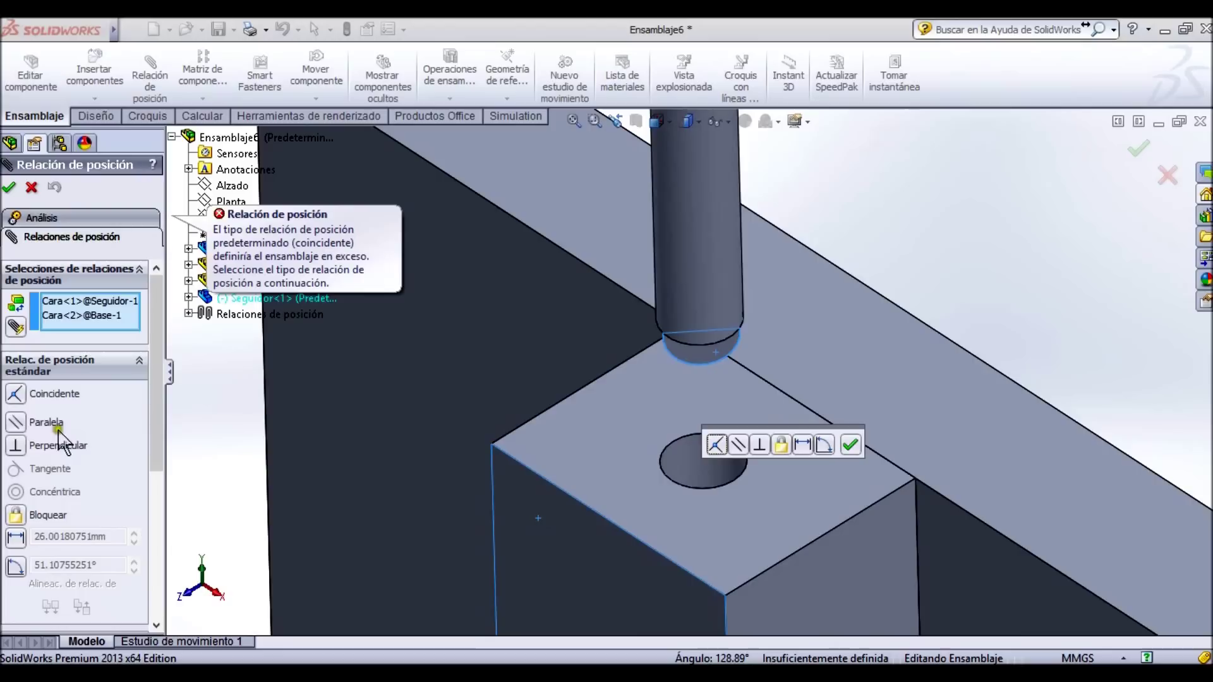
click(16, 424)
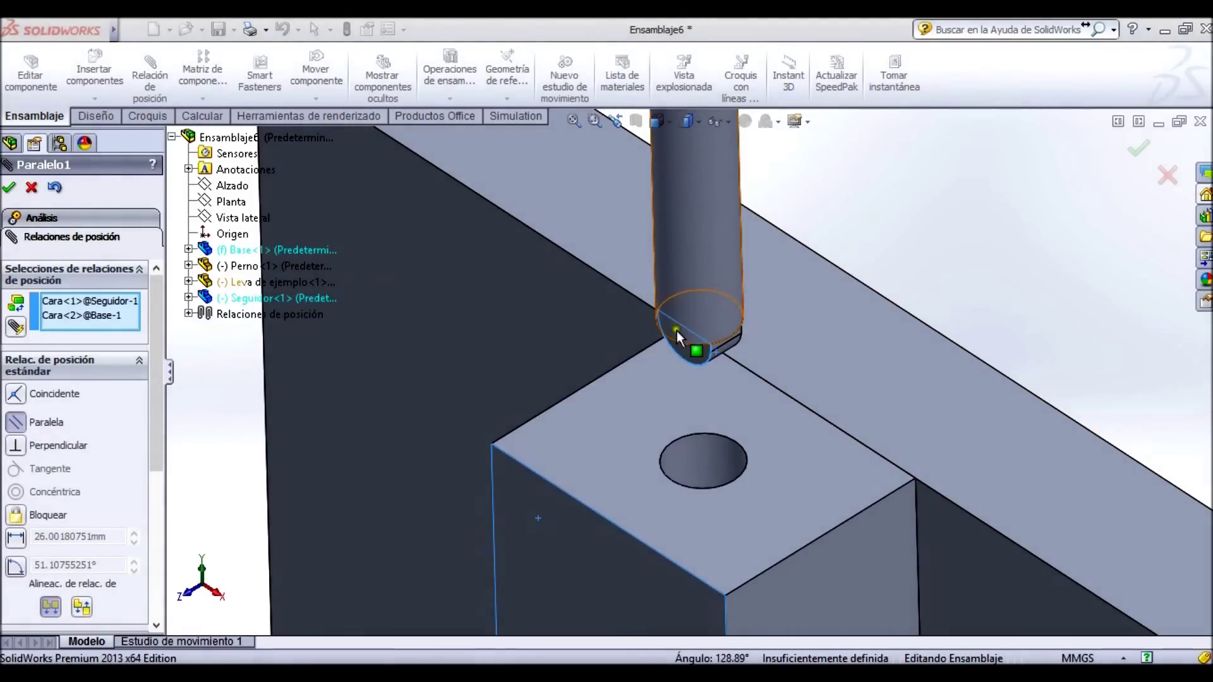
click(8, 188)
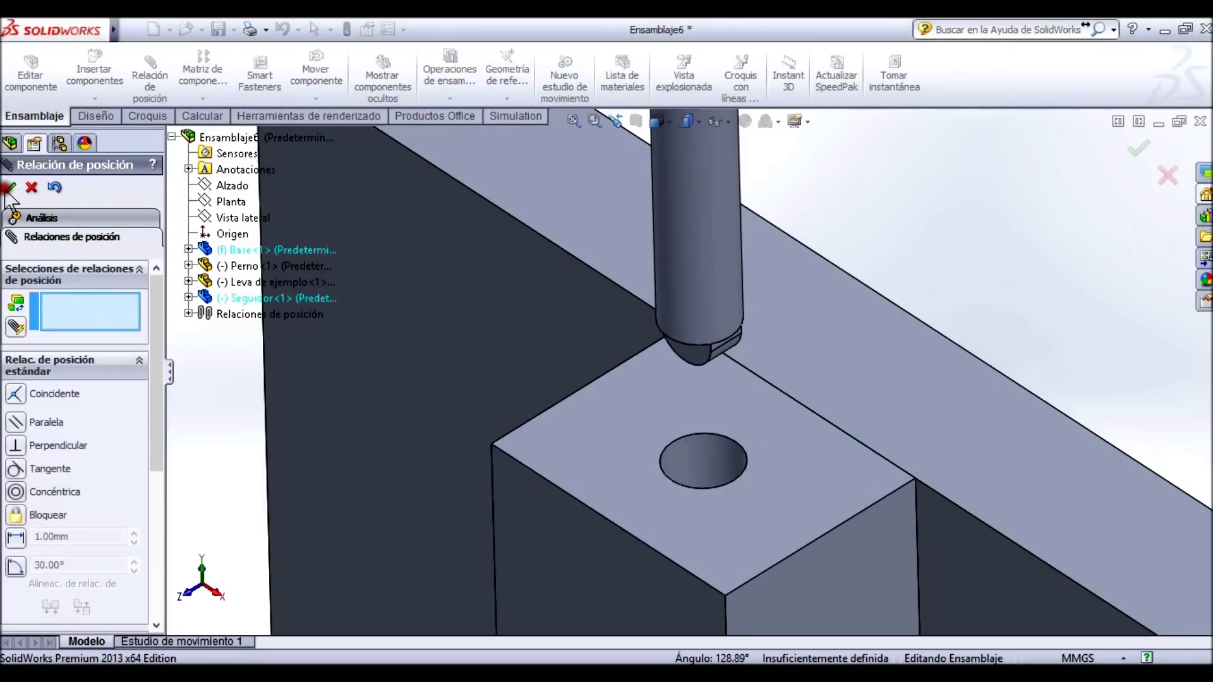
click(8, 188)
Slide the Seguidor down into the guide hole and inspect its tip's flat face against the guide block's front face.
click(703, 392)
mouse_move(703, 396)
mouse_down()
mouse_move(650, 377)
mouse_move(636, 344)
mouse_move(695, 339)
mouse_move(649, 362)
mouse_move(702, 377)
mouse_up()
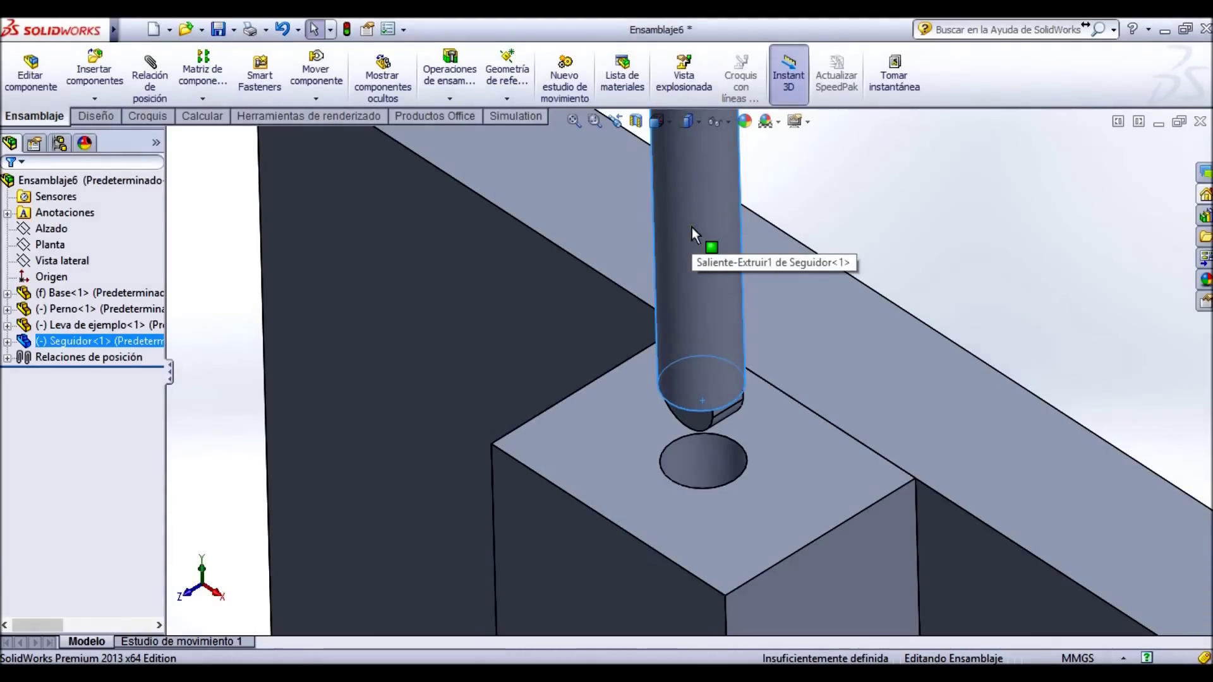
drag(704, 298, 713, 444)
click(696, 462)
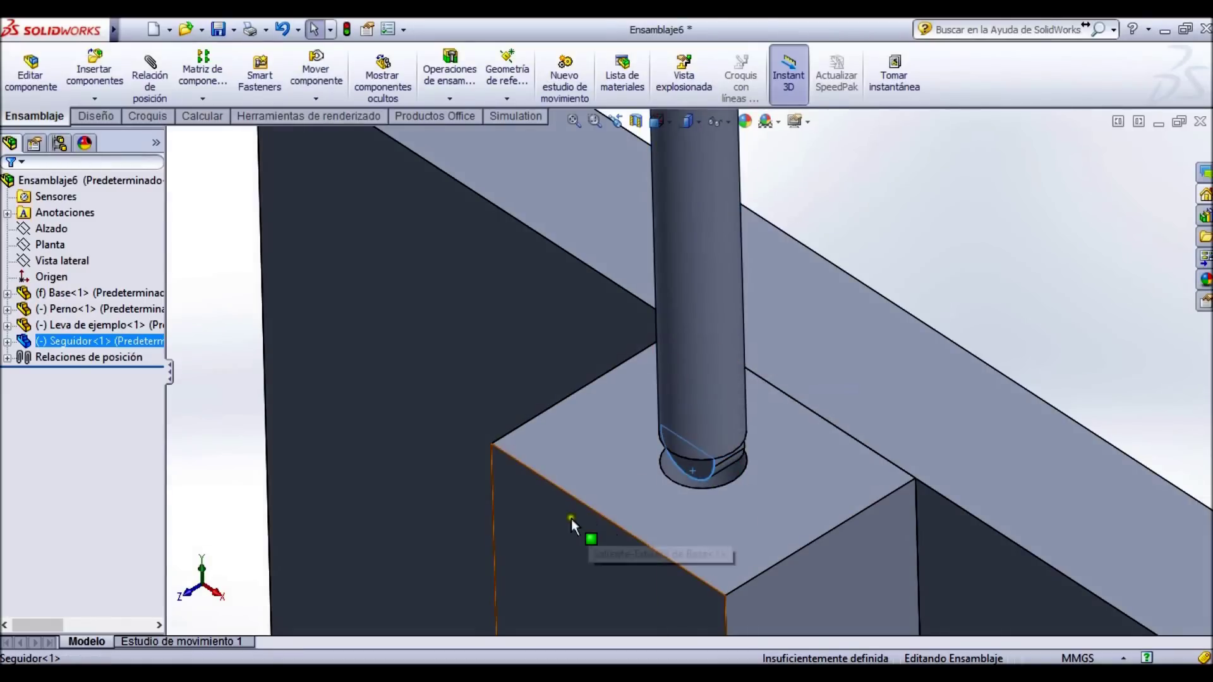
click(571, 518)
scroll(700, 479, up, 3)
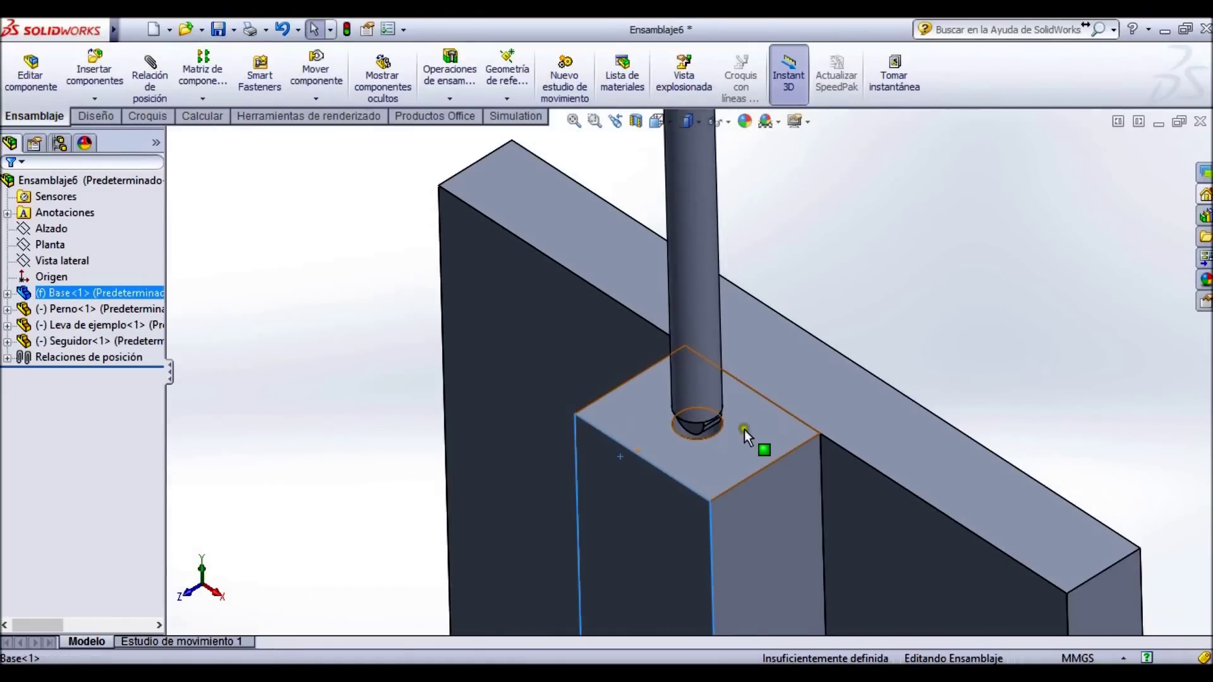
Slide the Seguidor down through the Base's guide block until its tip is just above the cam.
scroll(744, 430, up, 2)
scroll(691, 400, up, 3)
drag(688, 297, 692, 452)
middle_drag(692, 451, 723, 456)
drag(639, 586, 696, 449)
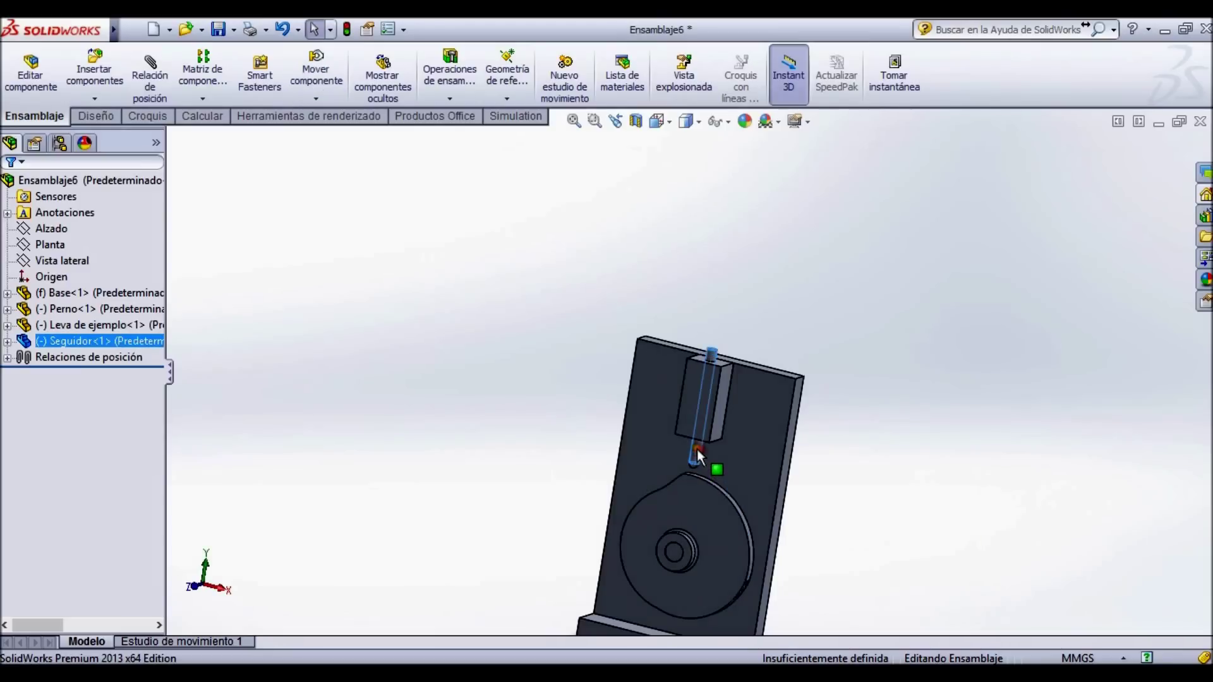
Raise the Seguidor slightly in the guide block and show the whole assembly in isometric view.
scroll(711, 353, down, 6)
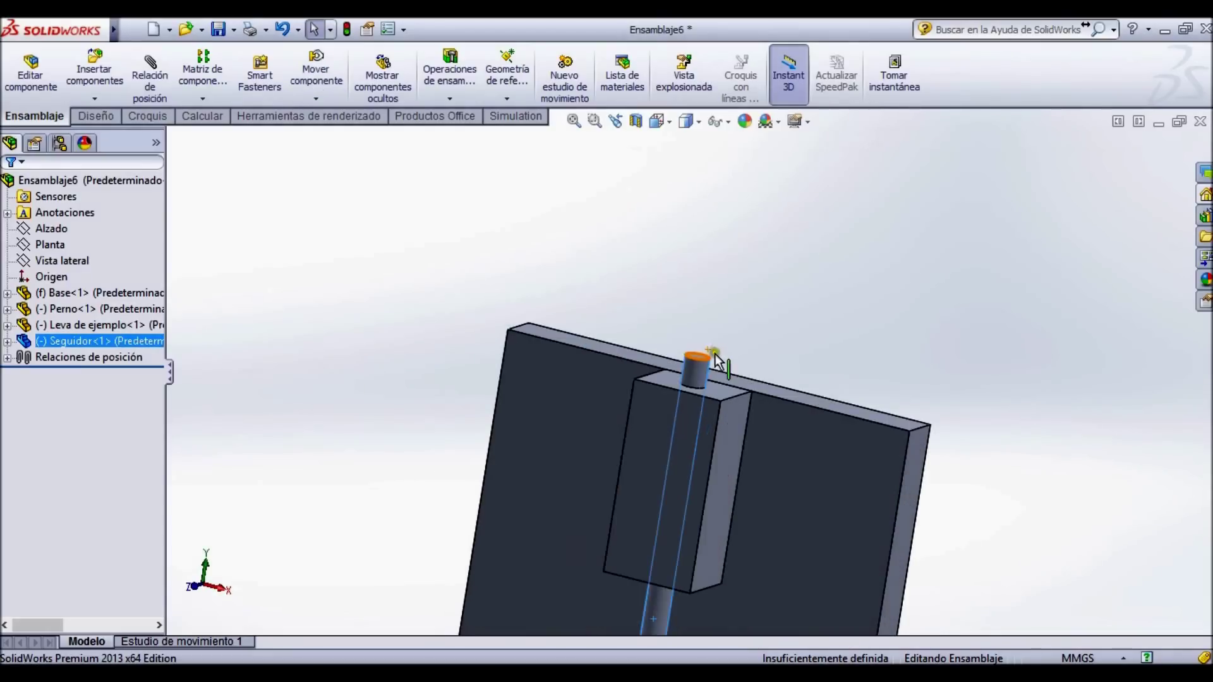
click(649, 350)
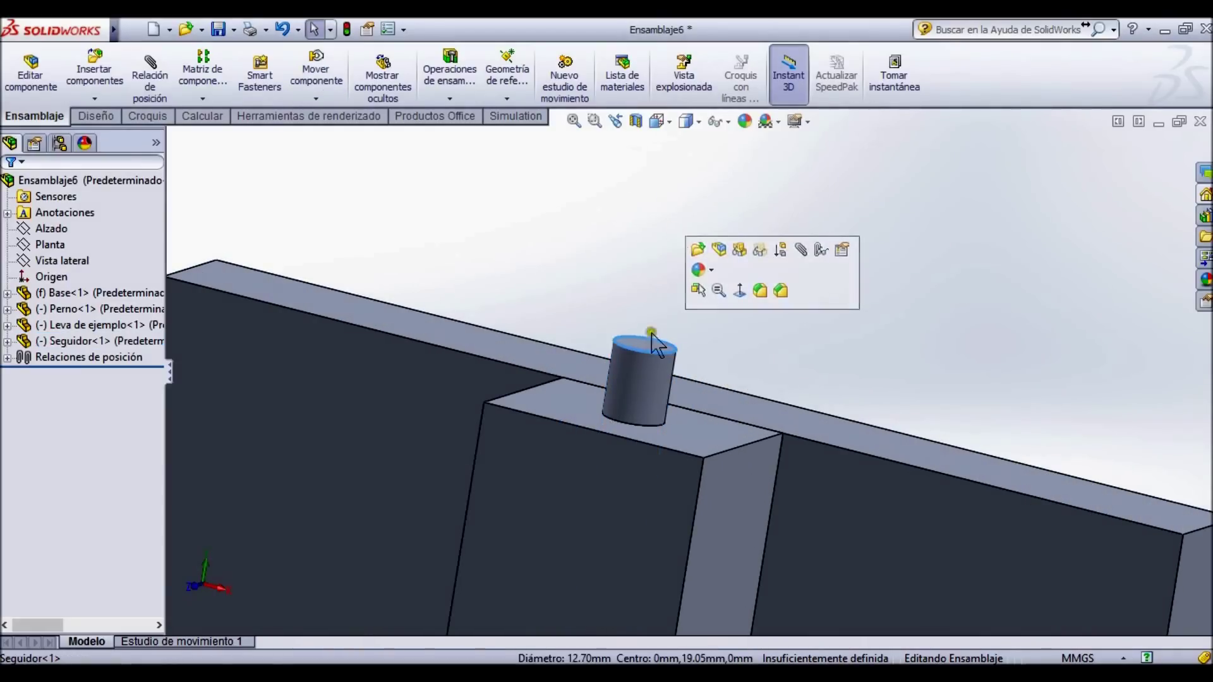
scroll(646, 397, up, 6)
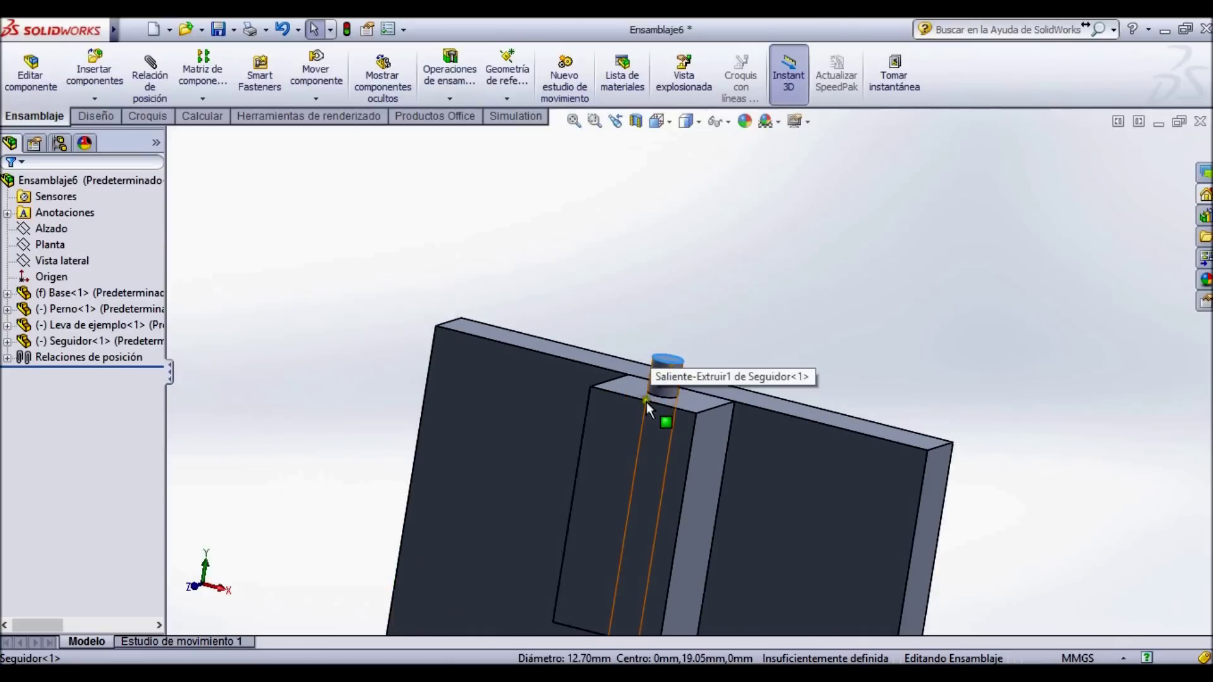
scroll(665, 438, up, 2)
scroll(661, 483, down, 2)
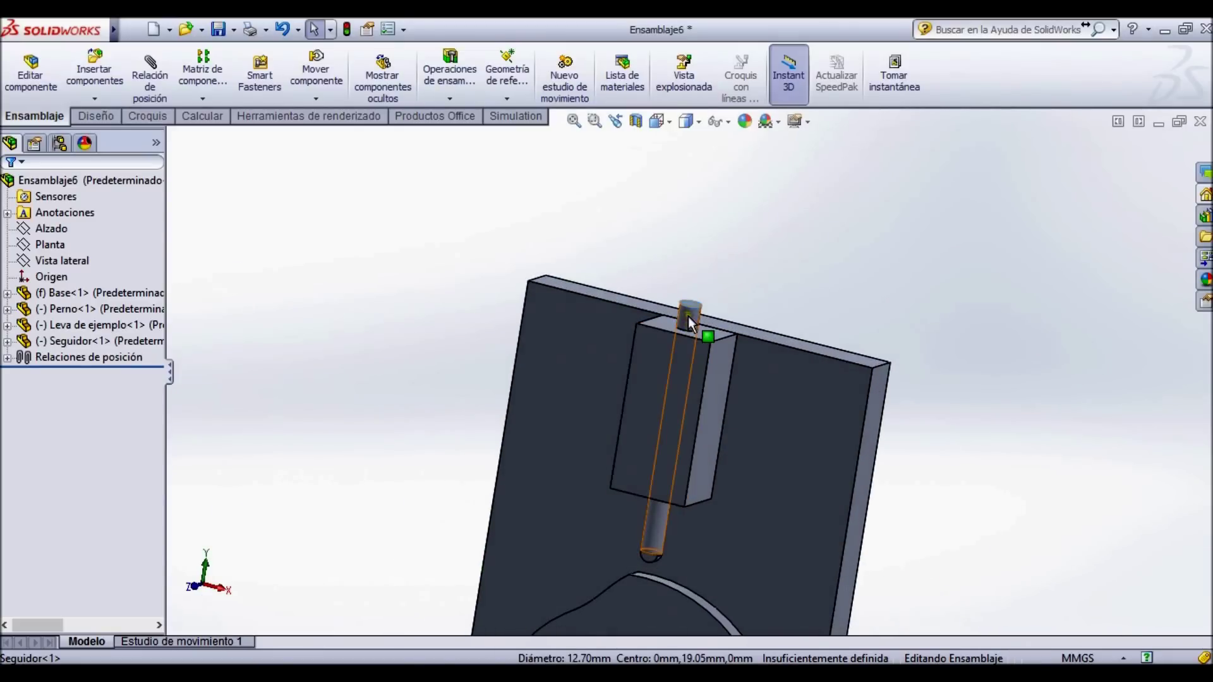
mouse_move(656, 526)
mouse_down()
mouse_move(646, 578)
mouse_move(661, 423)
mouse_move(646, 544)
mouse_move(651, 521)
mouse_up()
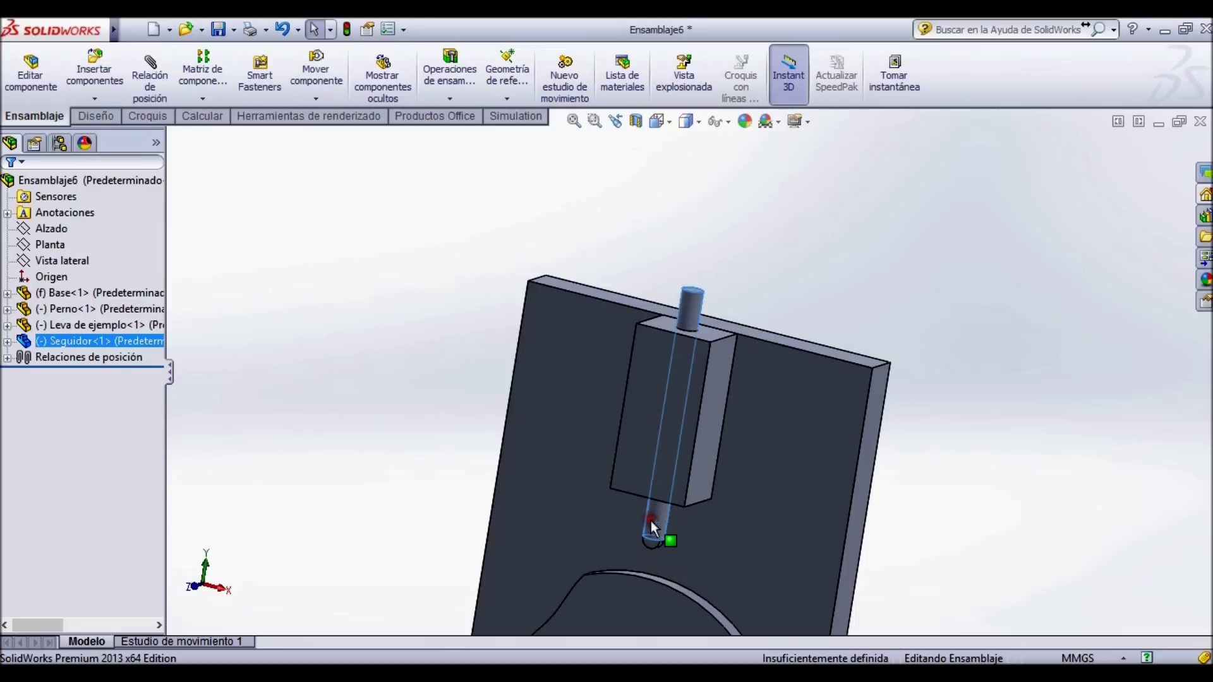
key(f)
key(ctrl+7)
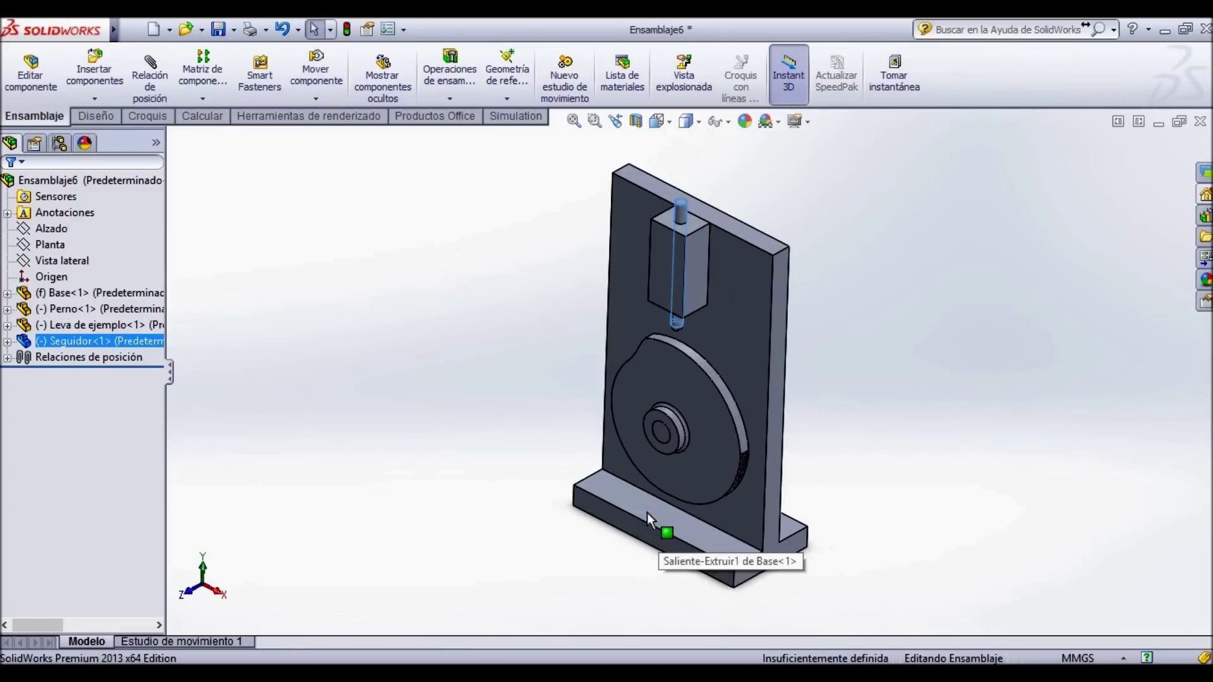
Open the appearance library and browse the Plástico and Pintura categories, ending with the Automóvil paints.
click(830, 287)
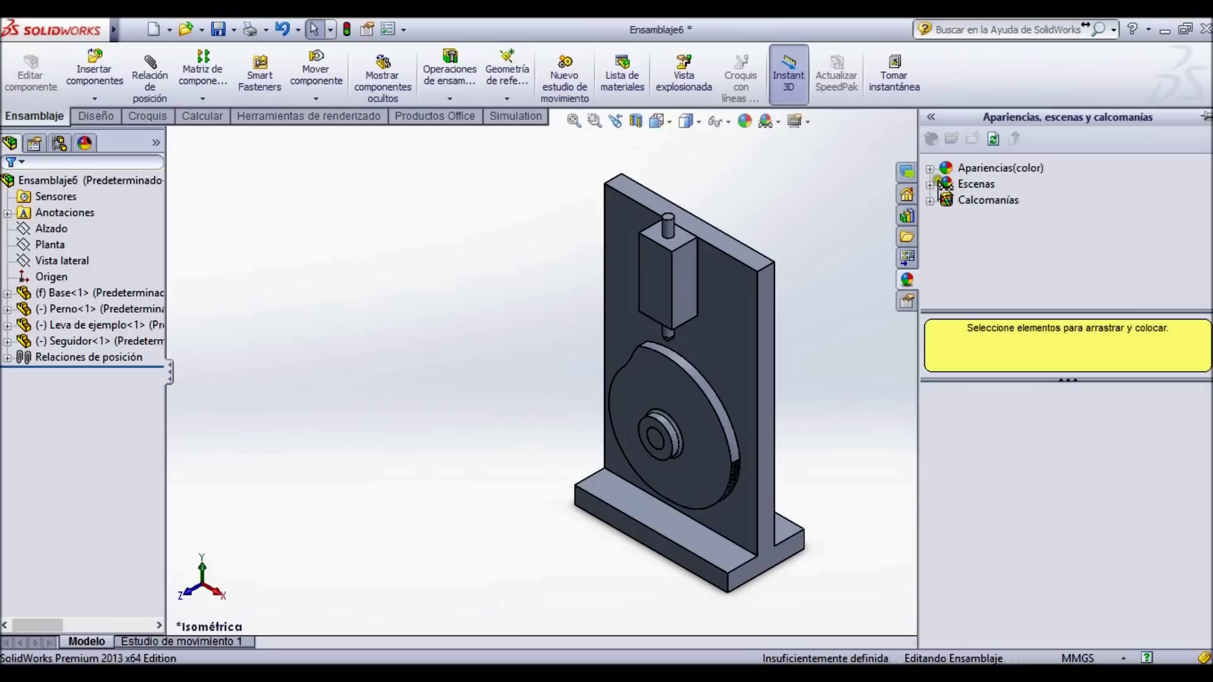
click(930, 168)
click(984, 185)
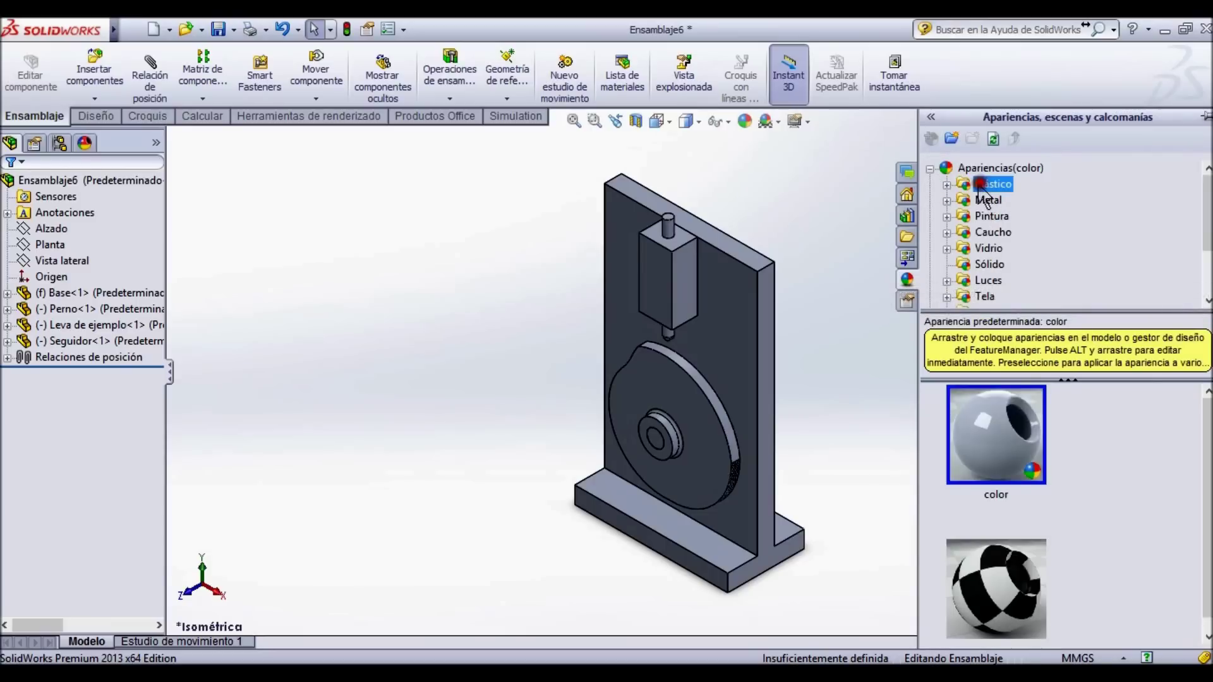
click(947, 184)
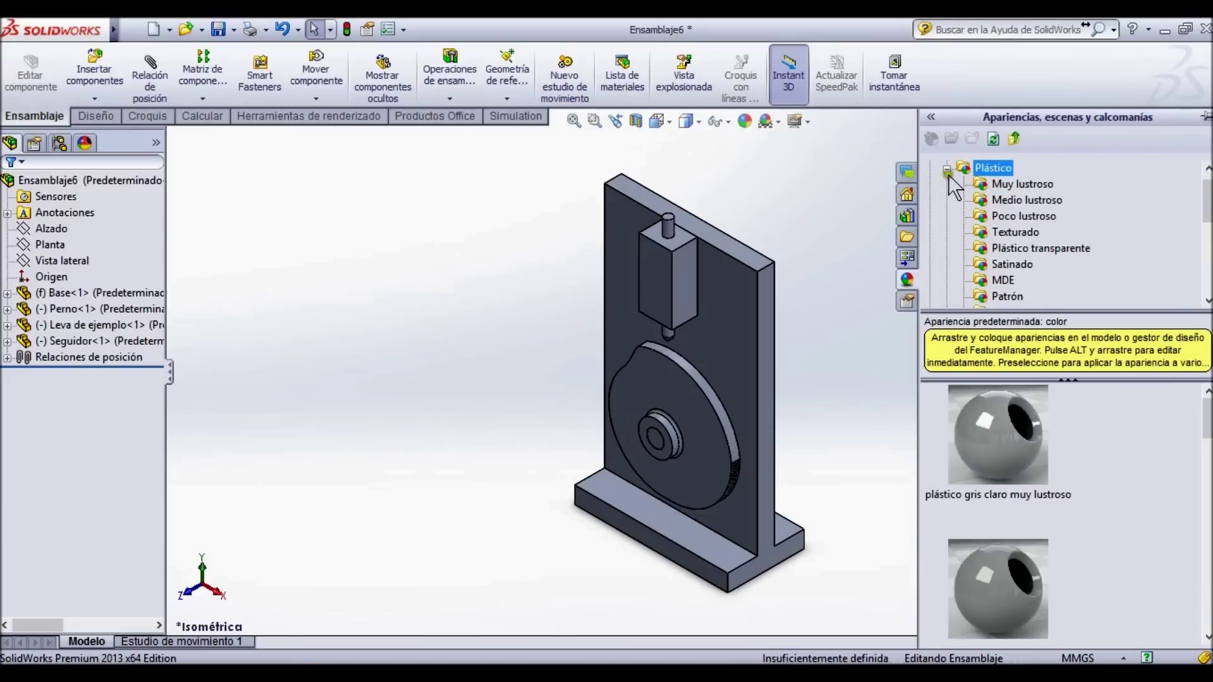
click(947, 170)
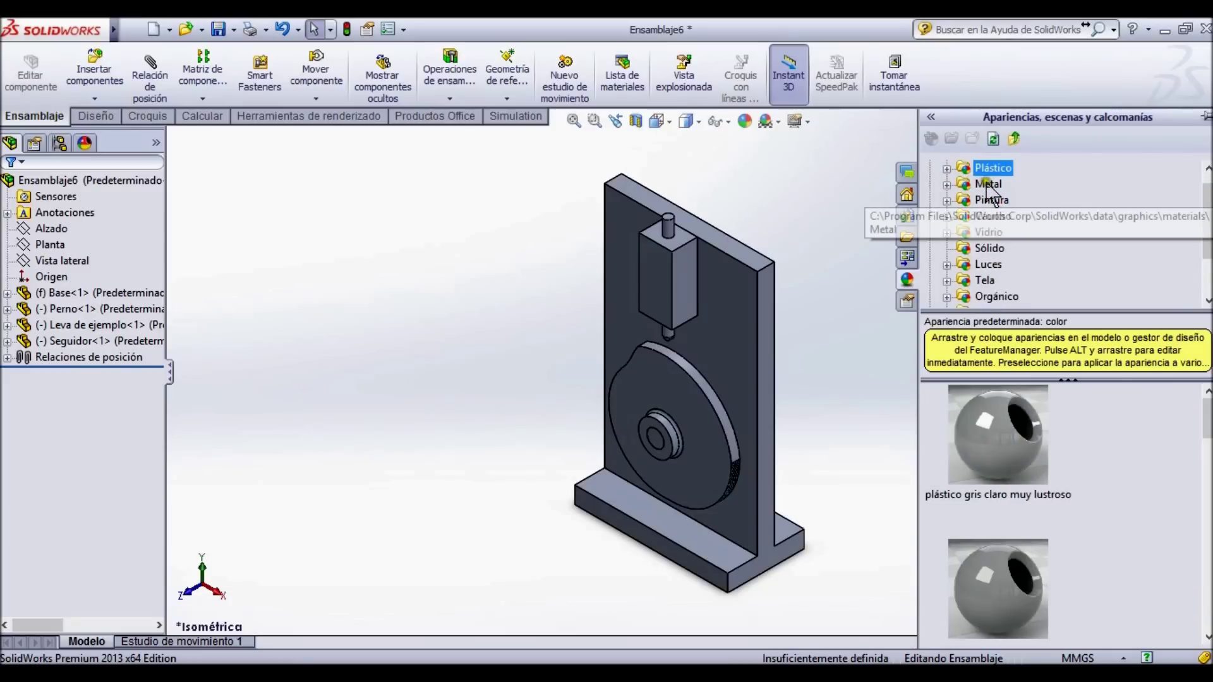
click(948, 201)
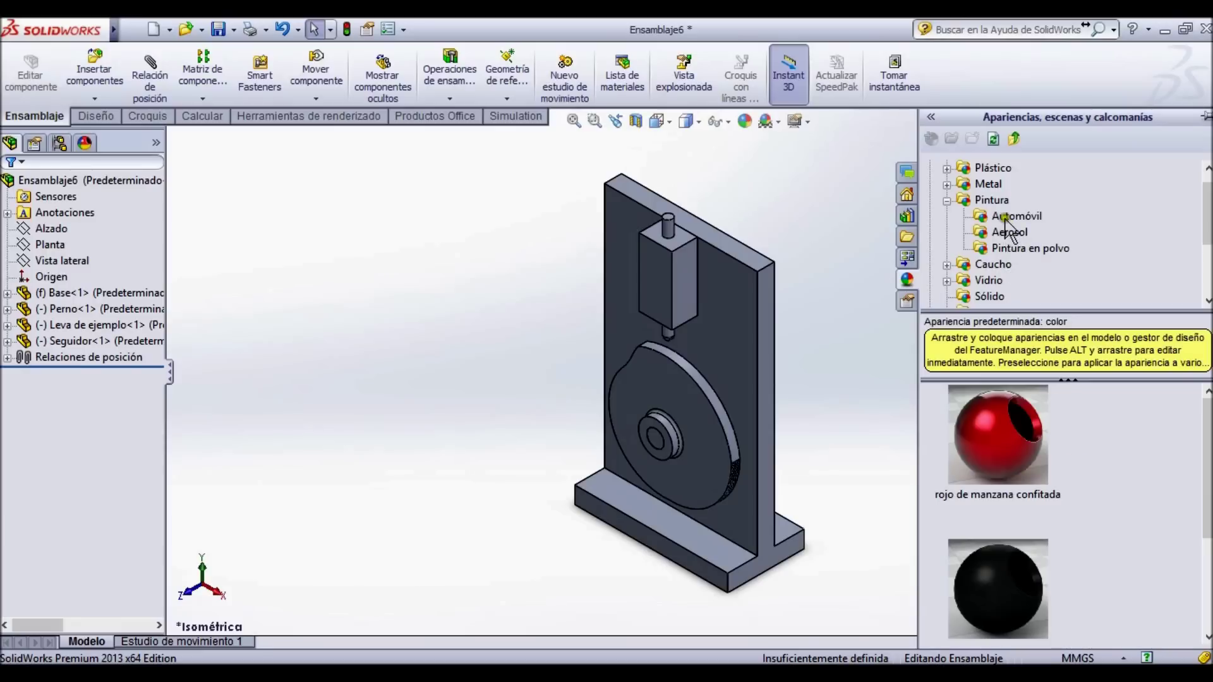
click(1010, 233)
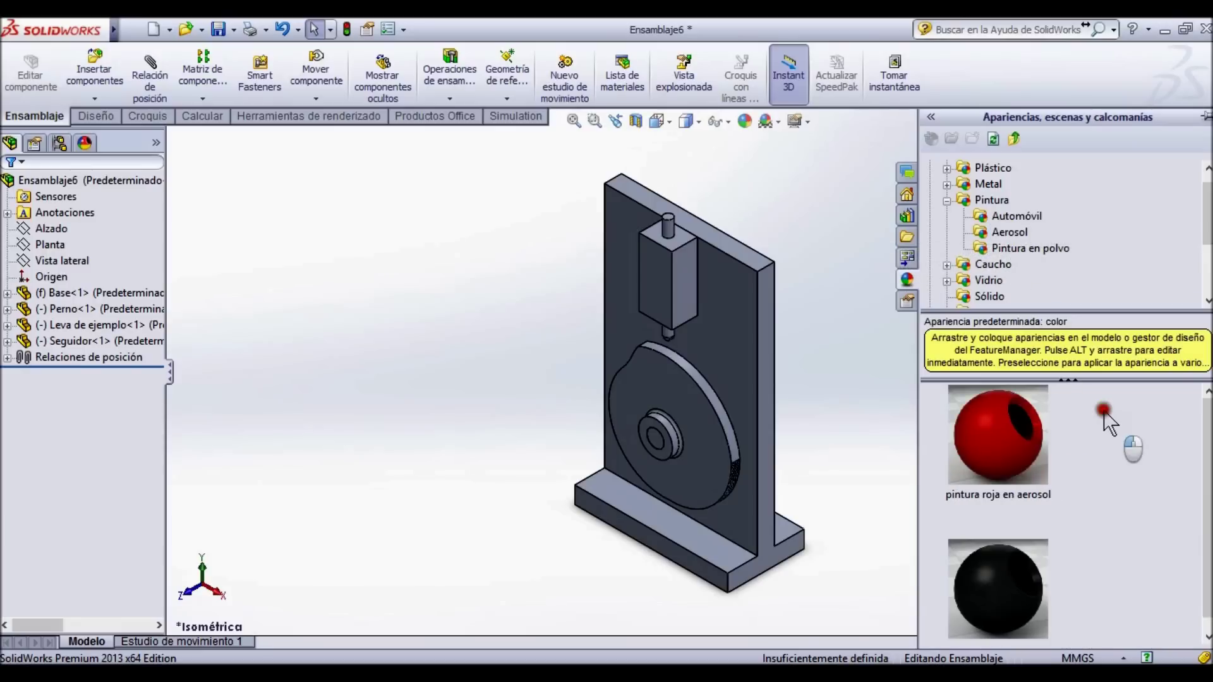
click(1016, 217)
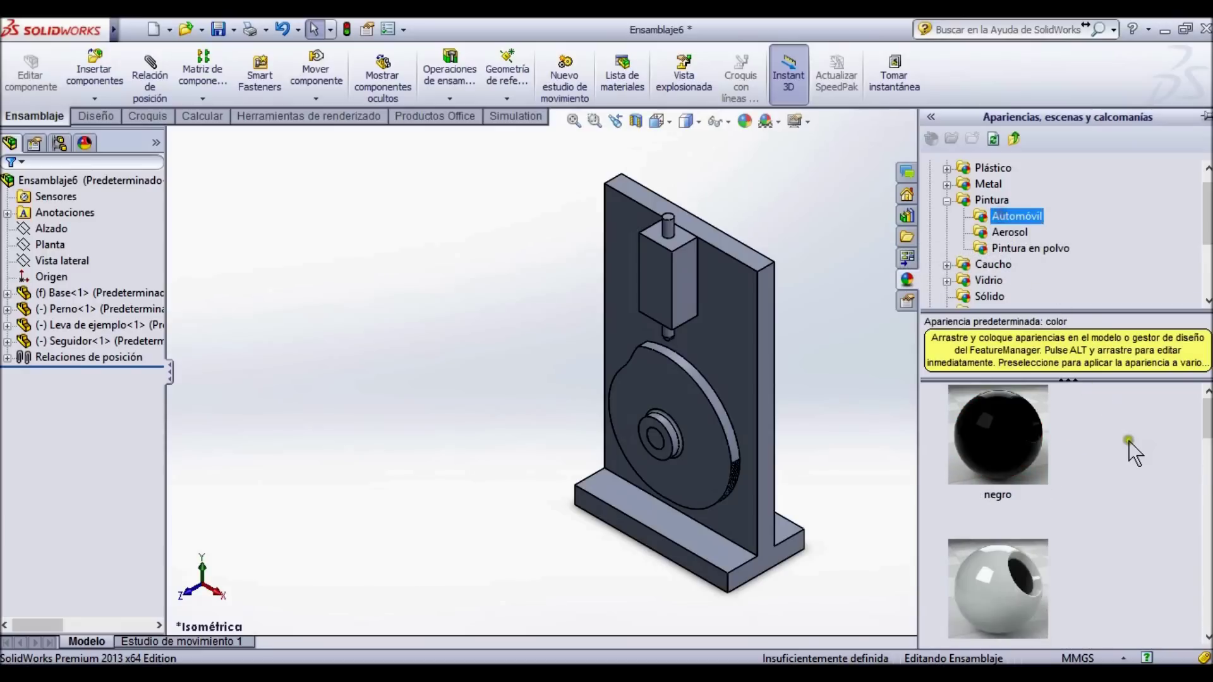
Look through the Automóvil paint samples and apply the negro appearance to the whole Base part.
click(1127, 431)
scroll(1127, 431, down, 5)
scroll(1068, 512, down, 2)
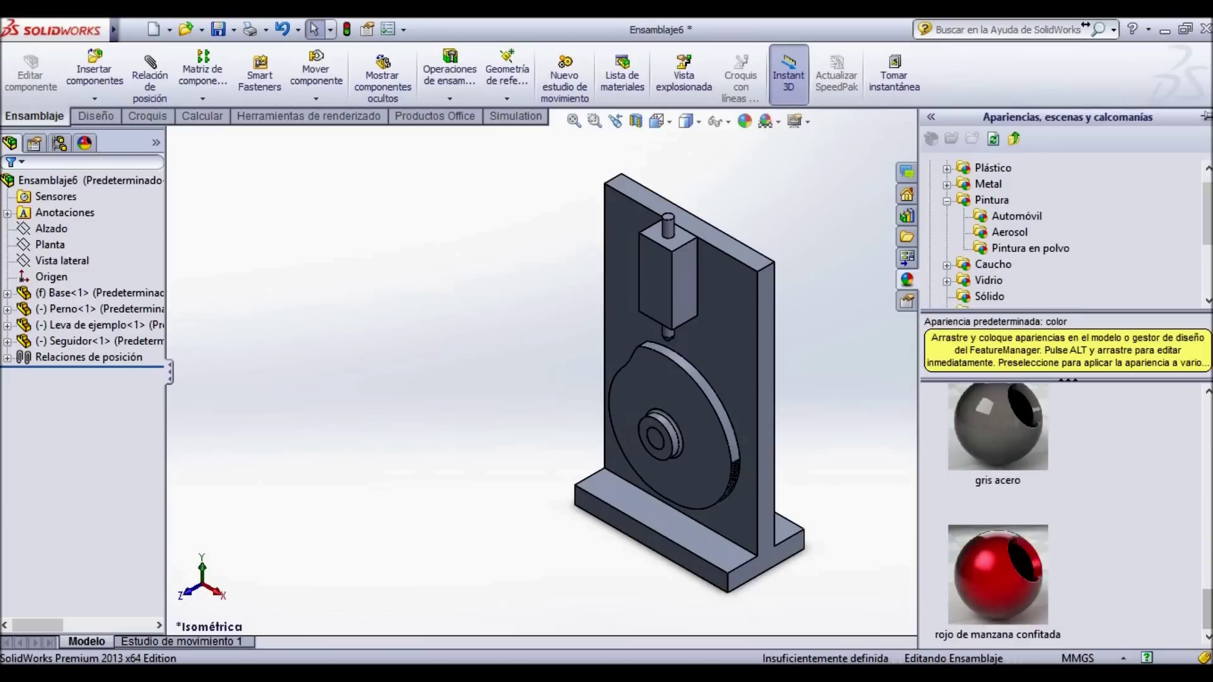
scroll(1145, 505, up, 2)
scroll(1131, 502, up, 4)
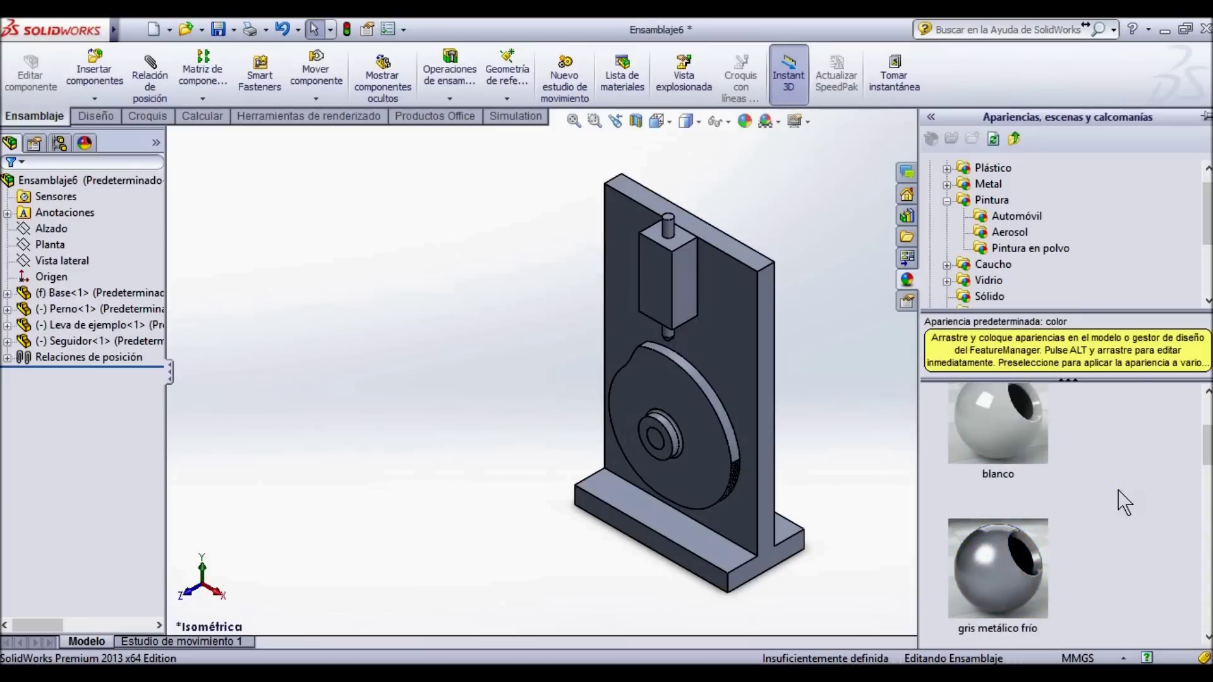
scroll(1119, 498, up, 2)
scroll(1085, 485, down, 5)
scroll(1086, 483, up, 1)
scroll(1085, 482, down, 1)
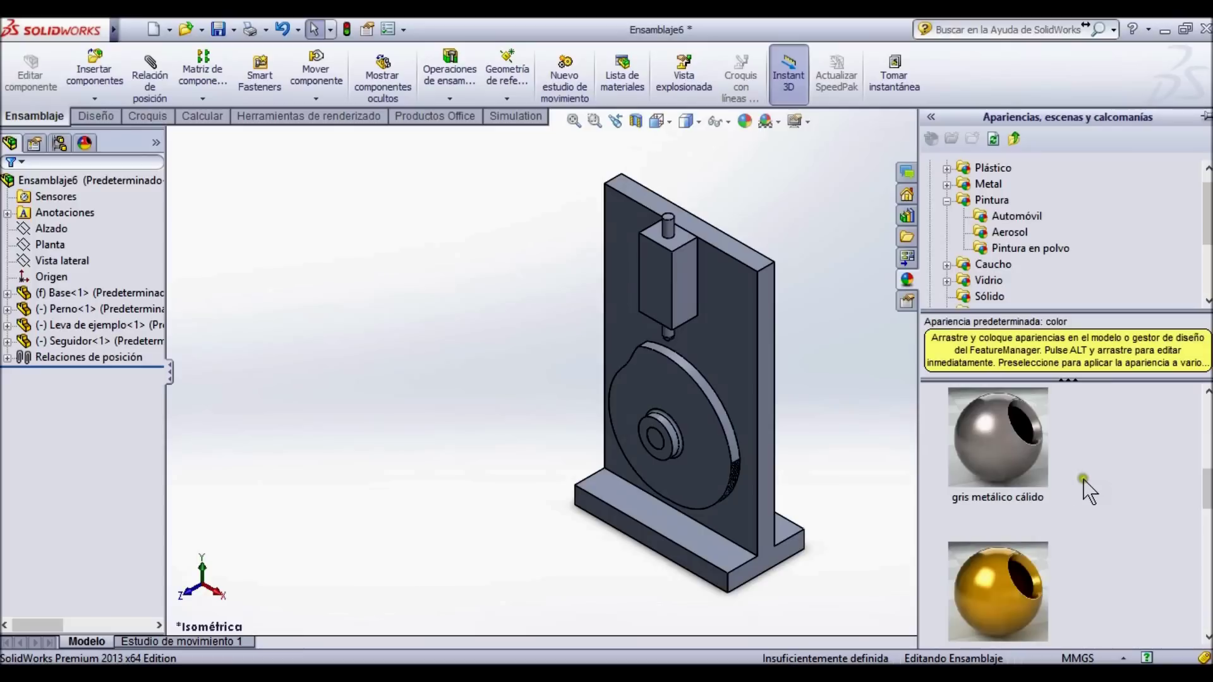
scroll(1083, 479, up, 3)
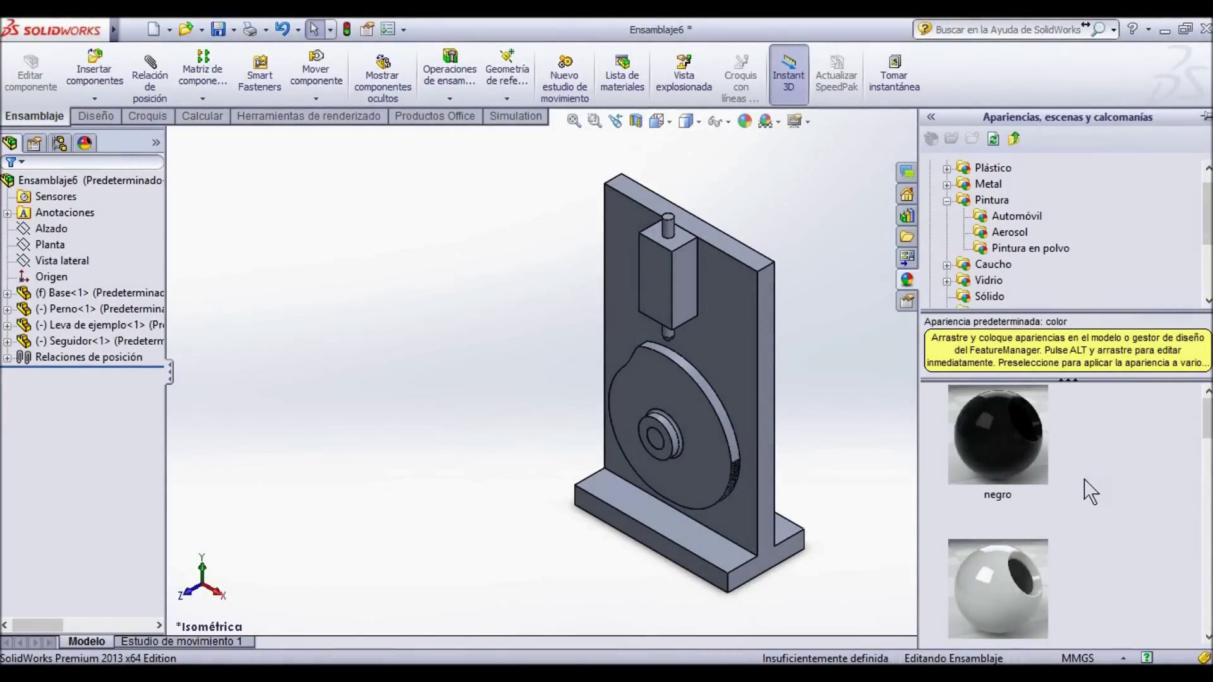
drag(998, 436, 761, 343)
click(742, 335)
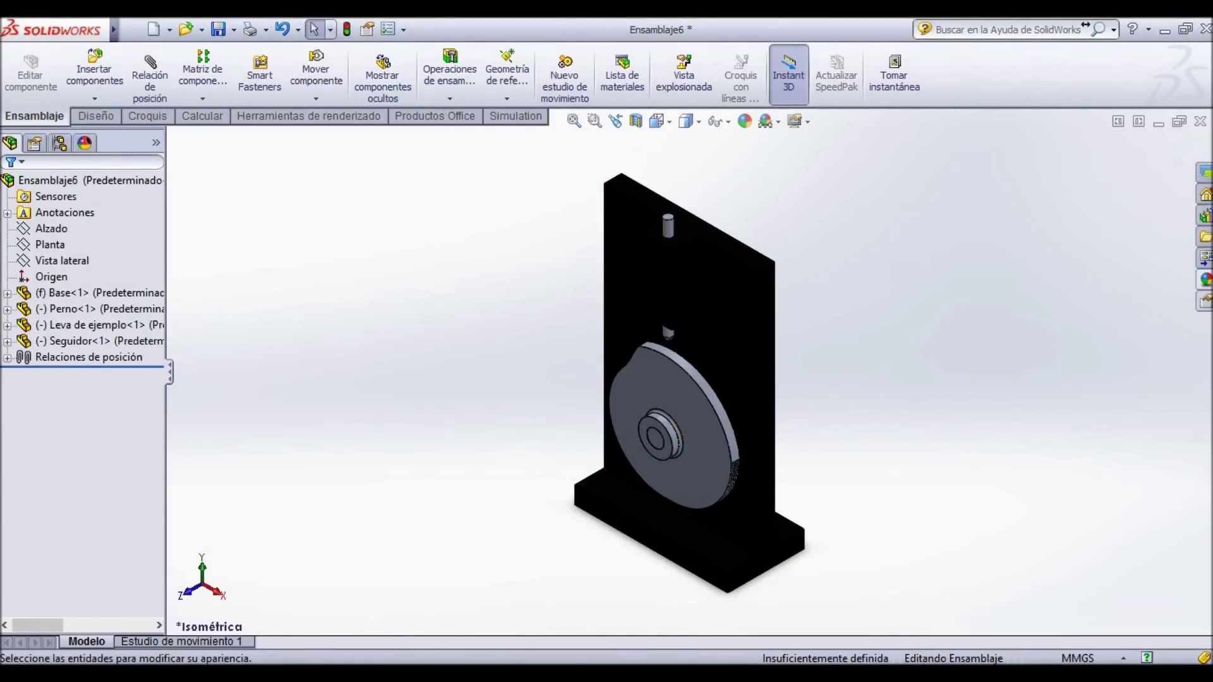
Apply the oro metálico paint appearance to the whole Leva de ejemplo part.
click(1205, 278)
scroll(1100, 552, down, 3)
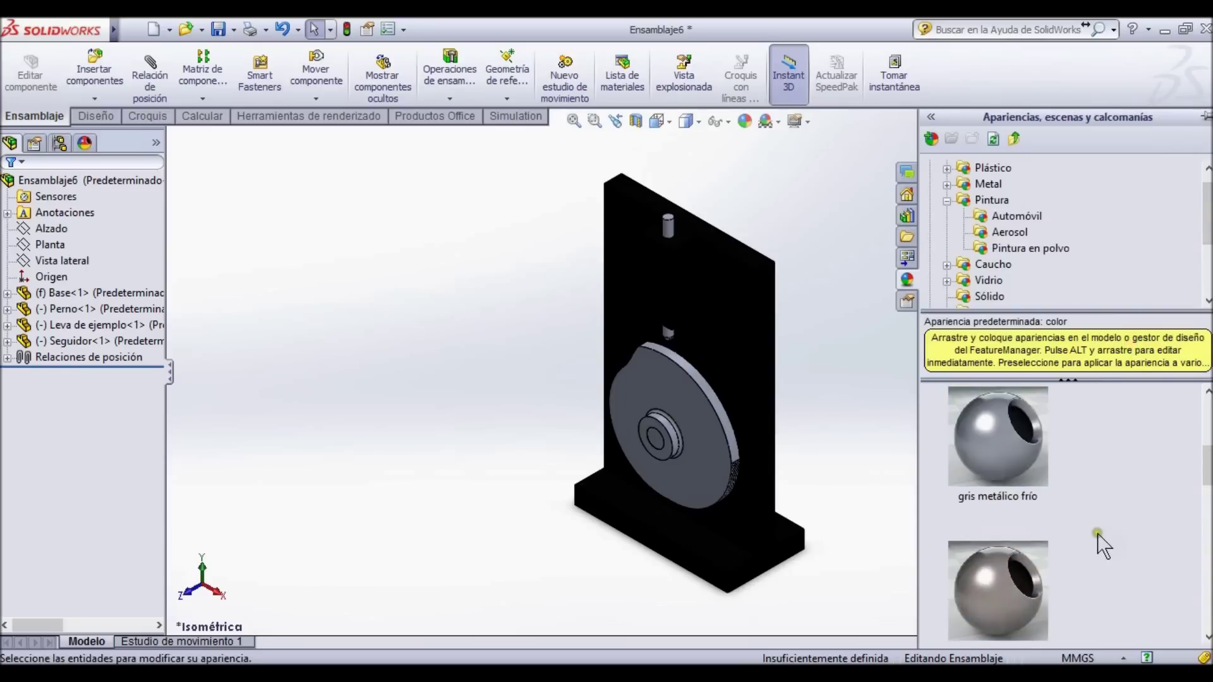
drag(995, 437, 671, 393)
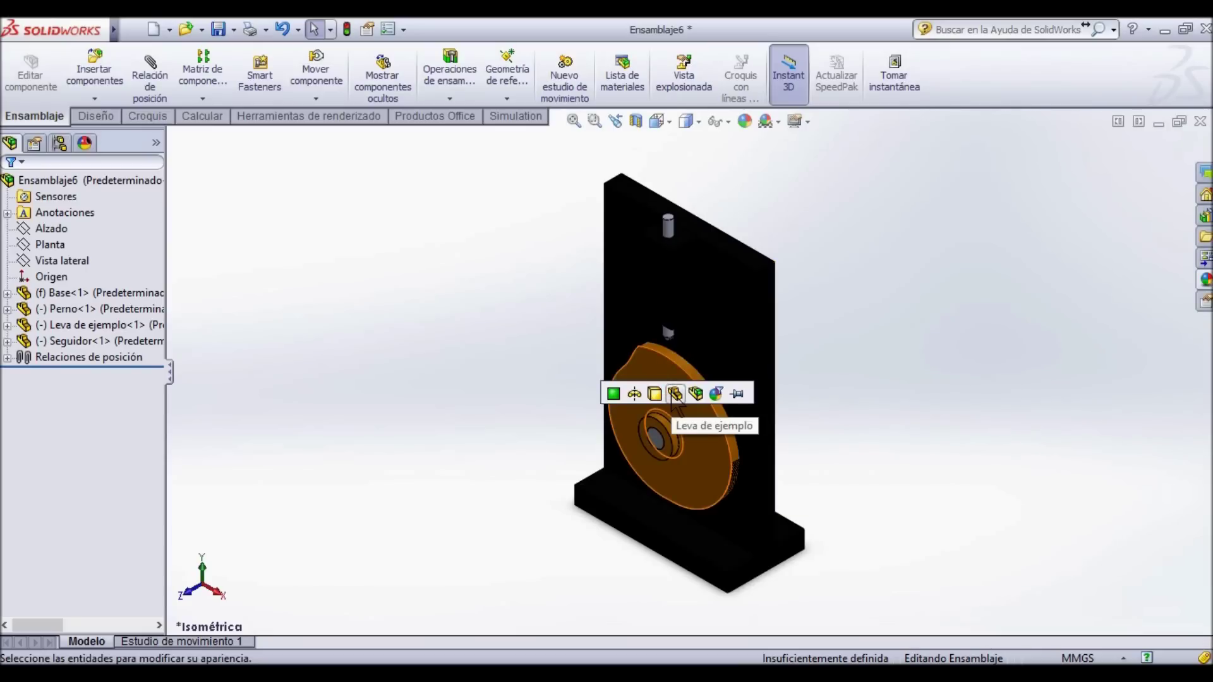
click(673, 394)
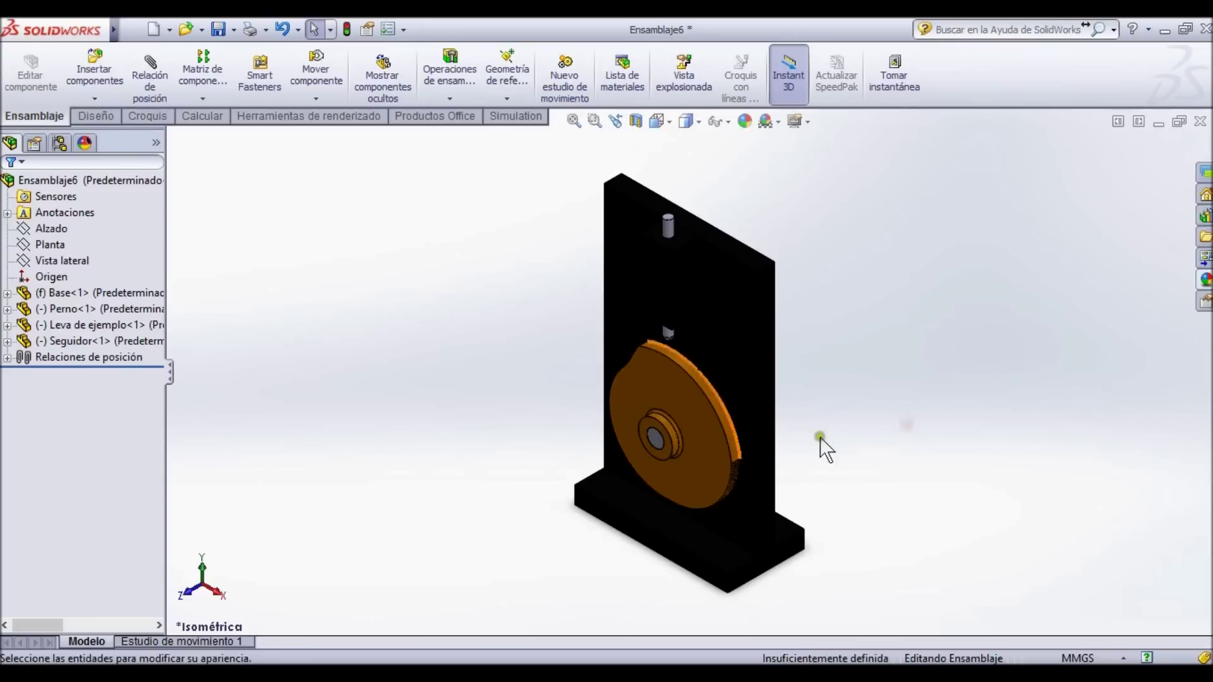
Apply a blue Automóvil paint appearance to the Seguidor.
click(1205, 278)
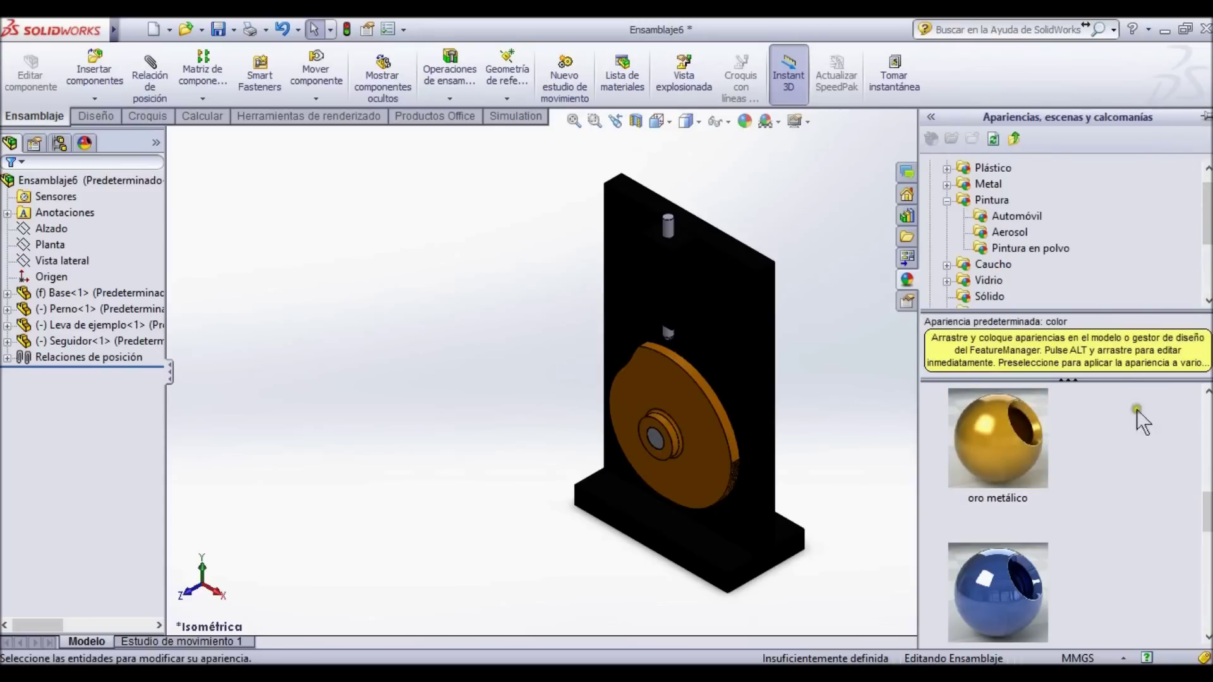
scroll(1130, 442, down, 2)
scroll(1127, 502, up, 1)
drag(998, 451, 669, 225)
click(671, 227)
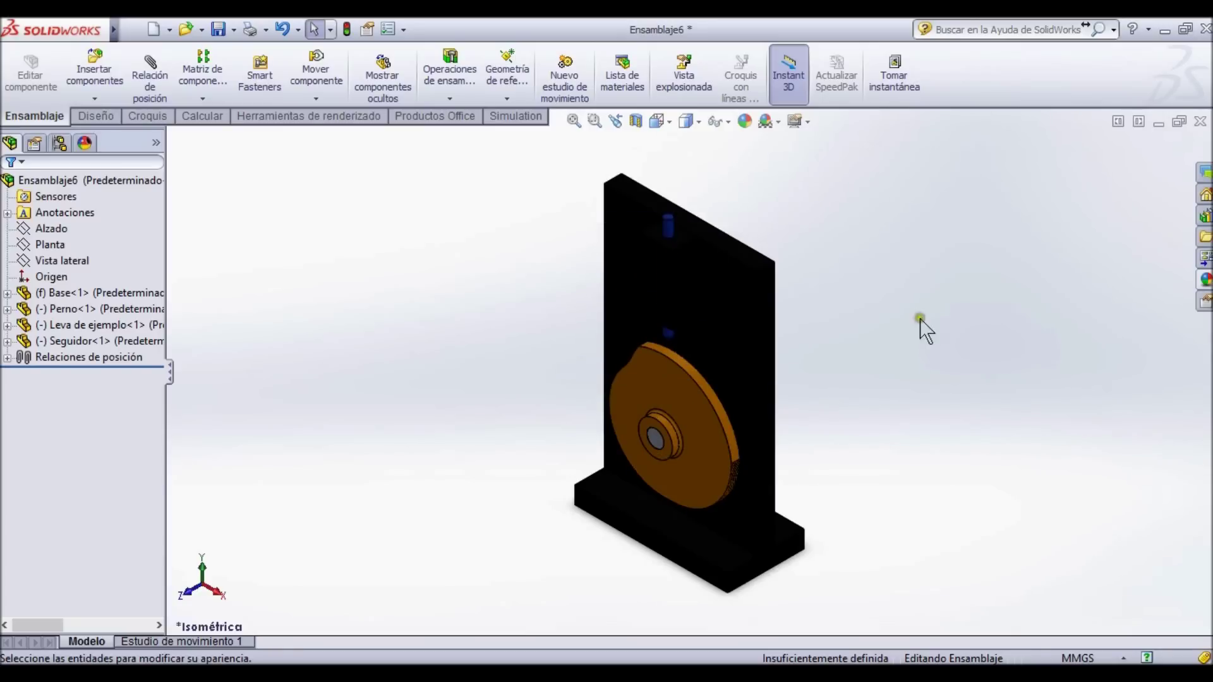
Find plástico amarillo muy lustroso among the high-gloss plastics and apply it to the whole Leva de ejemplo part.
click(1205, 280)
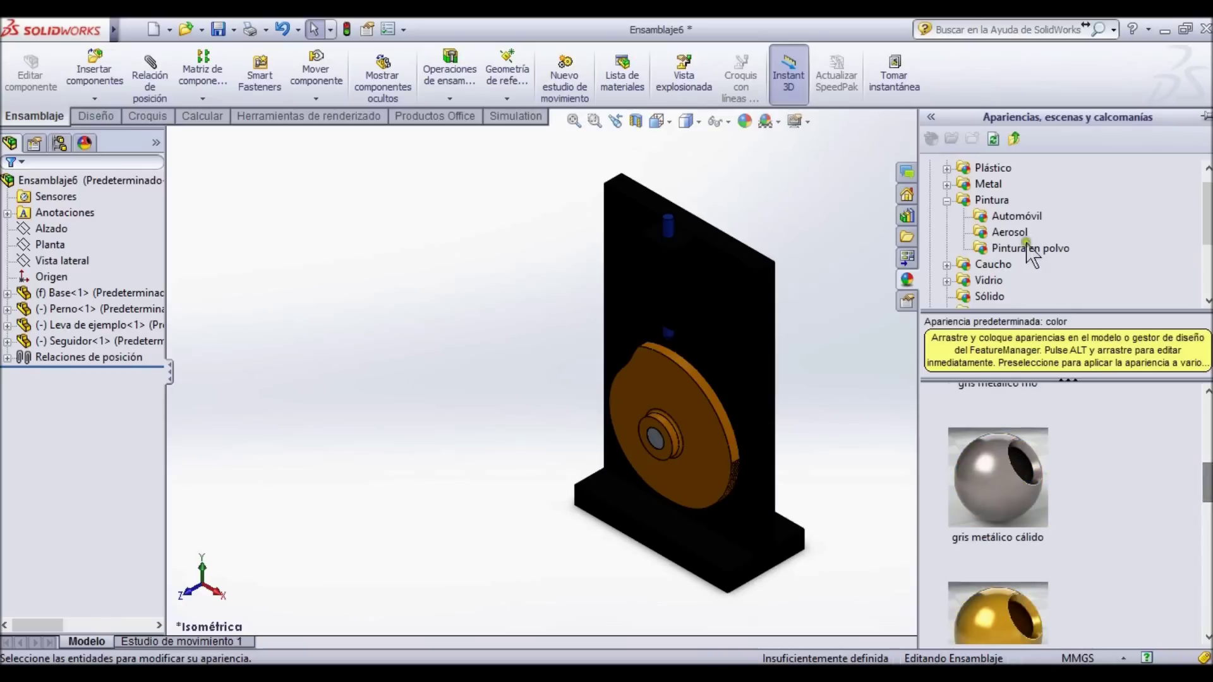
click(991, 200)
click(947, 170)
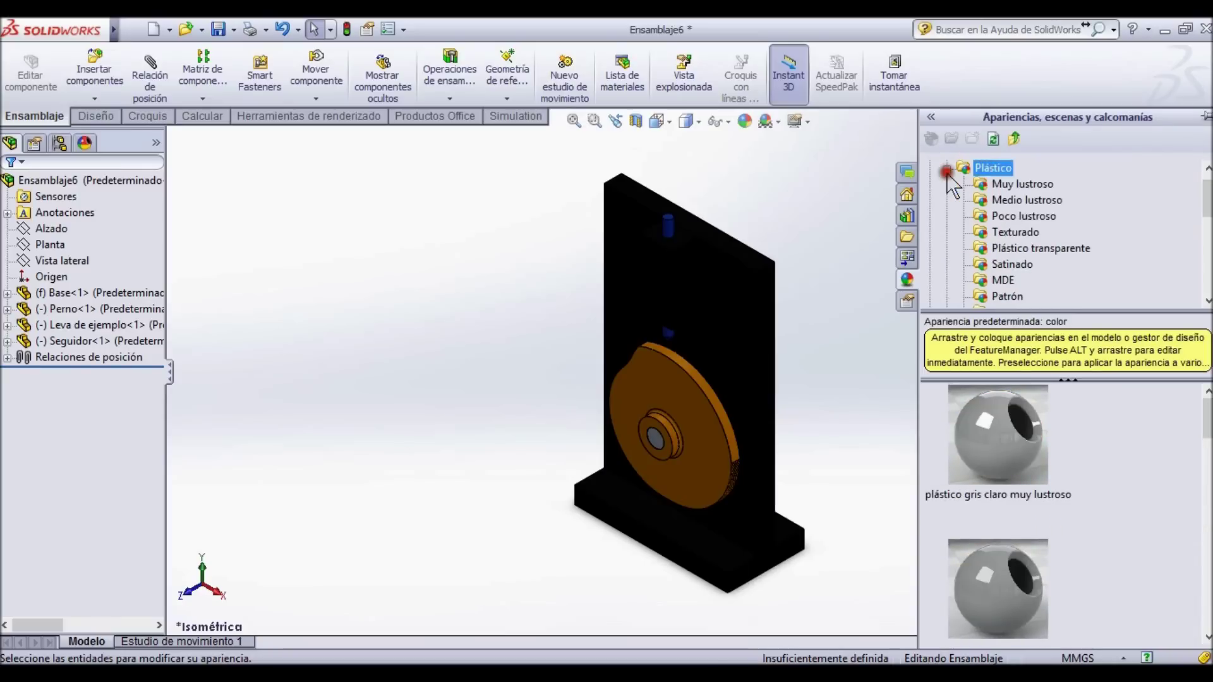
click(997, 184)
scroll(1109, 466, down, 6)
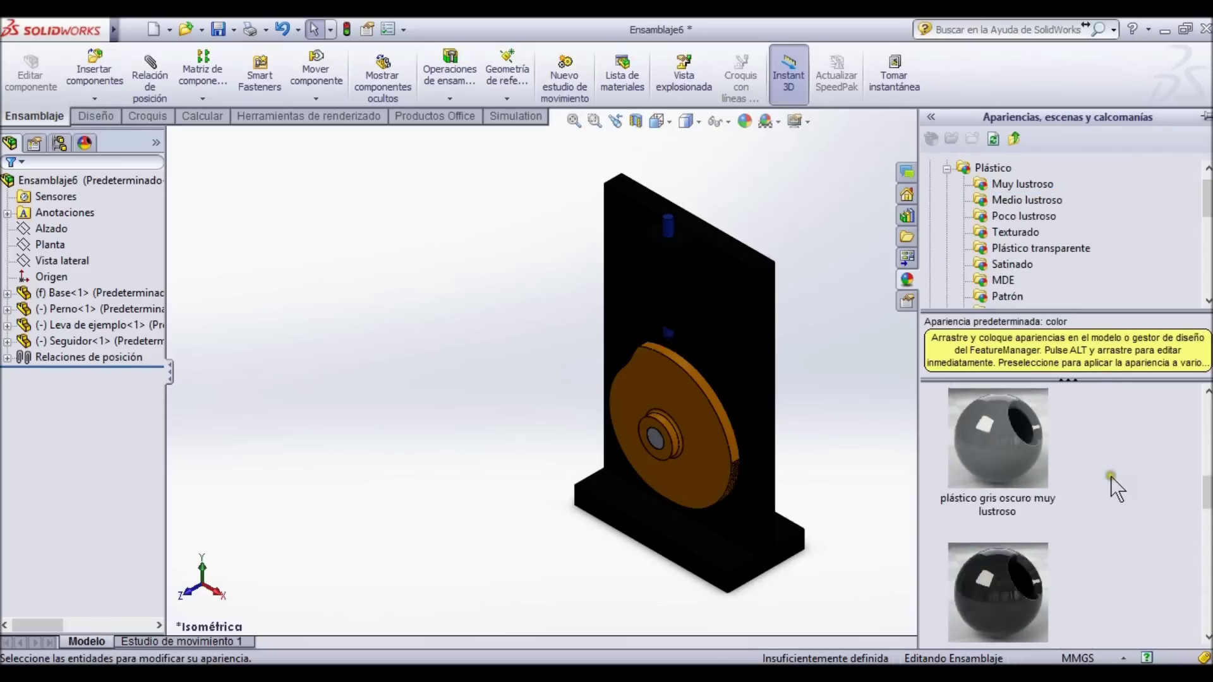
scroll(1105, 545, down, 2)
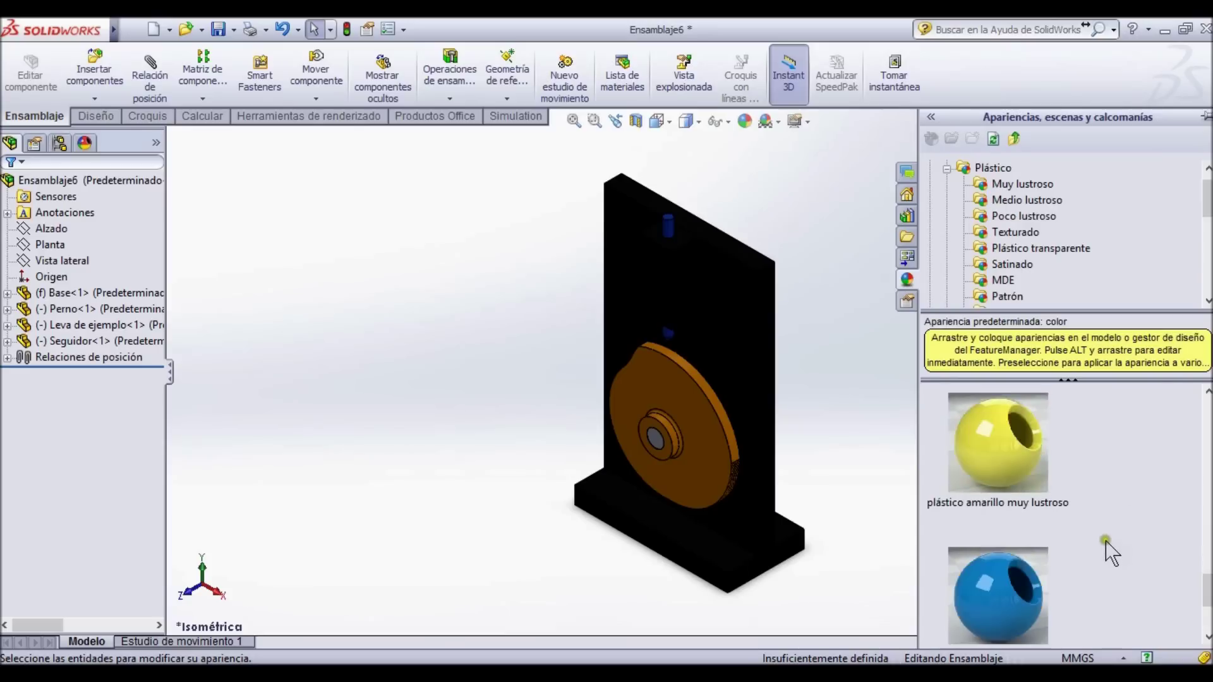
drag(1011, 458, 692, 408)
click(695, 411)
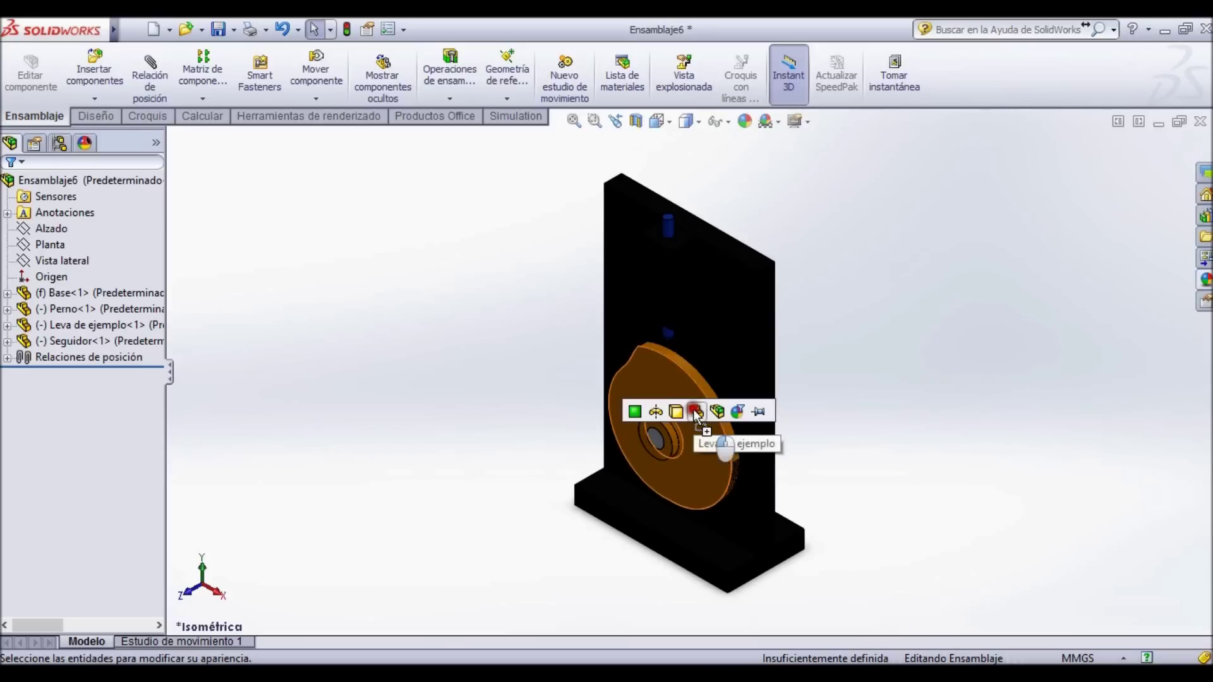
Apply the light blue high-gloss plastic appearance to the whole Perno part at the cam's center.
click(1194, 283)
drag(999, 594, 654, 435)
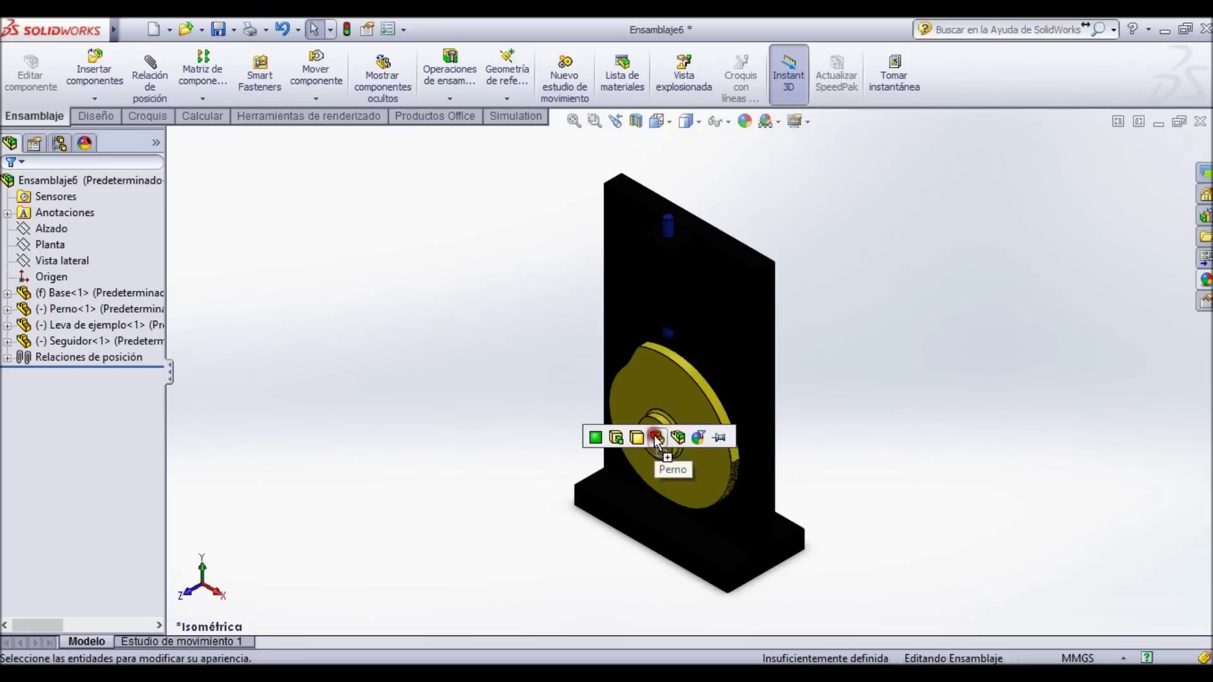
click(656, 436)
Apply the plástico verde muy lustroso appearance to the whole Seguidor part.
click(1205, 280)
scroll(1095, 494, down, 1)
scroll(1095, 497, up, 3)
scroll(652, 307, down, 5)
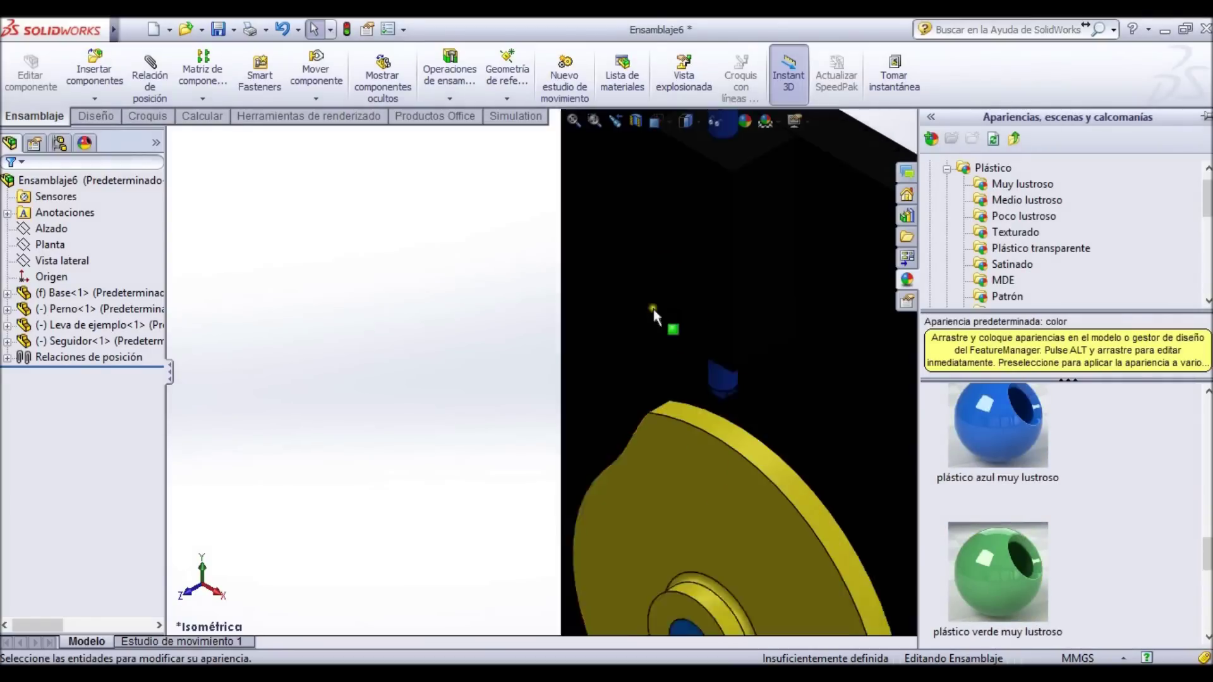
drag(1022, 574, 740, 393)
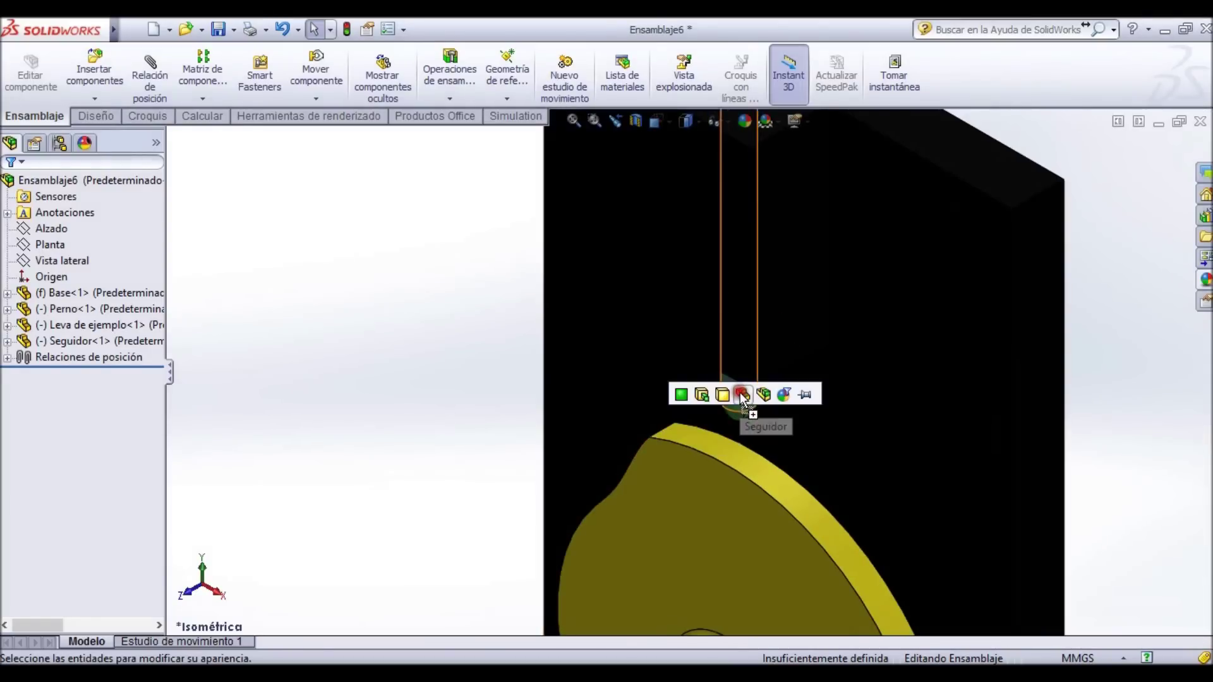
click(740, 394)
Apply a red high-gloss plastic appearance to the whole Base part.
click(1204, 280)
scroll(1118, 528, down, 4)
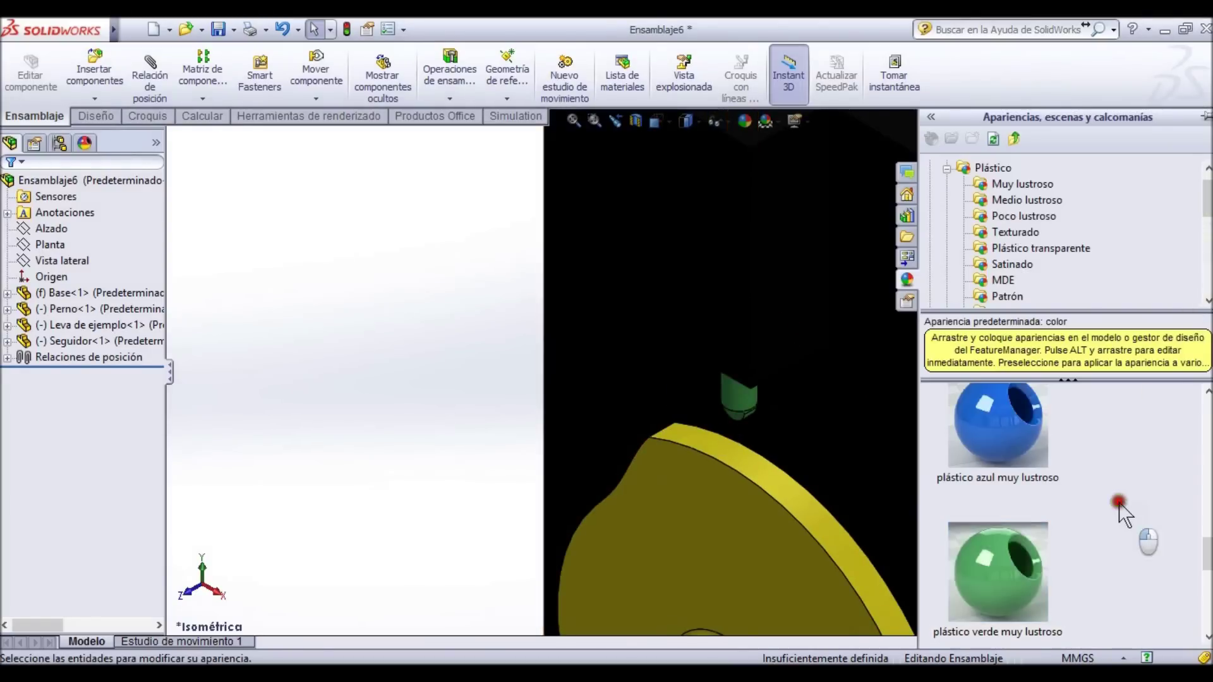
scroll(1124, 515, up, 4)
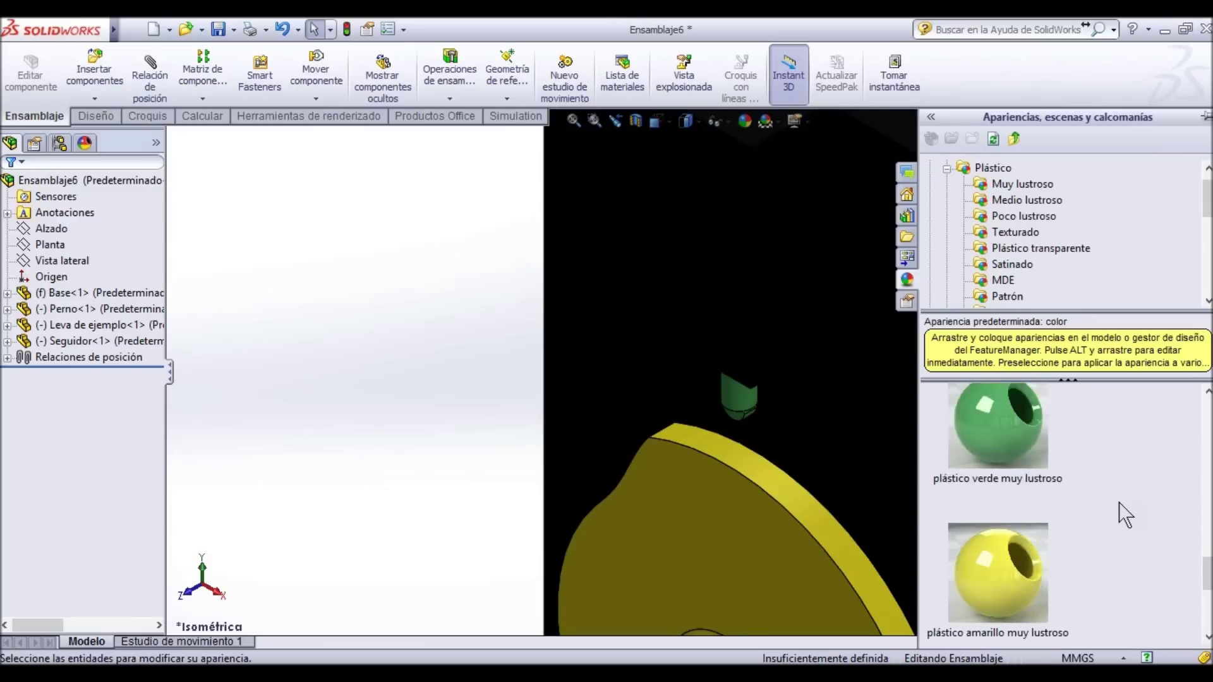
drag(973, 436, 851, 377)
click(862, 377)
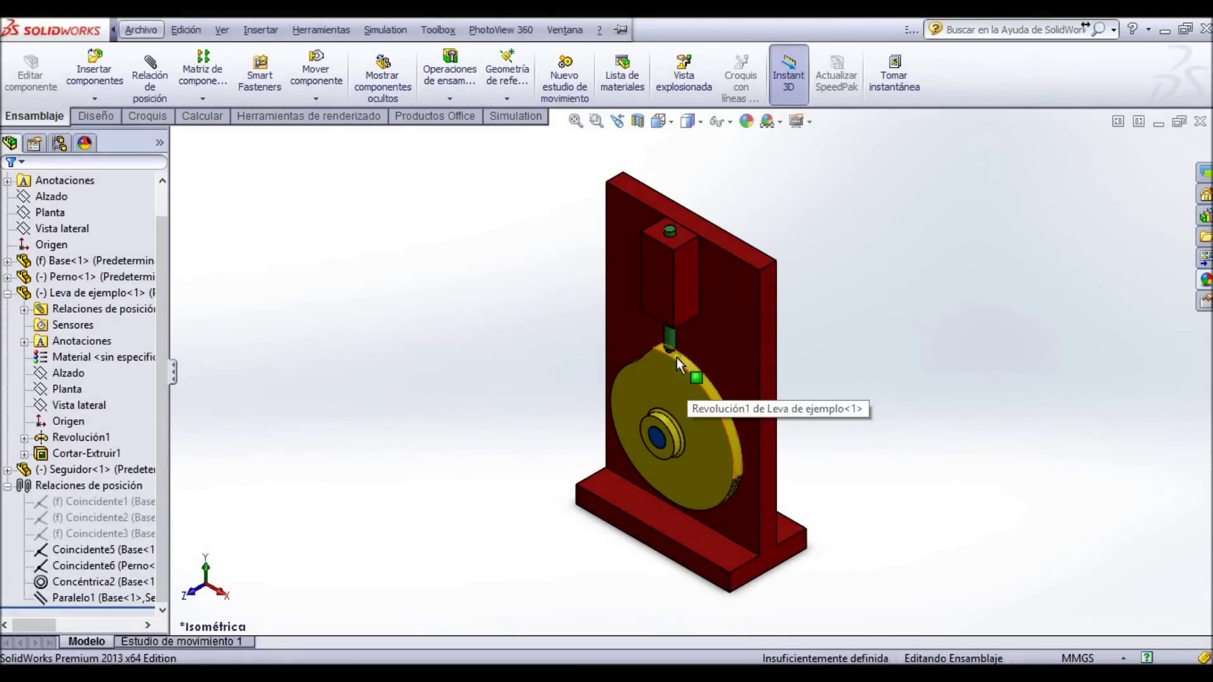
Examine the contact area between Seguidor's rounded tip and the cam's rim face, collapsing the mates folder.
scroll(676, 356, down, 8)
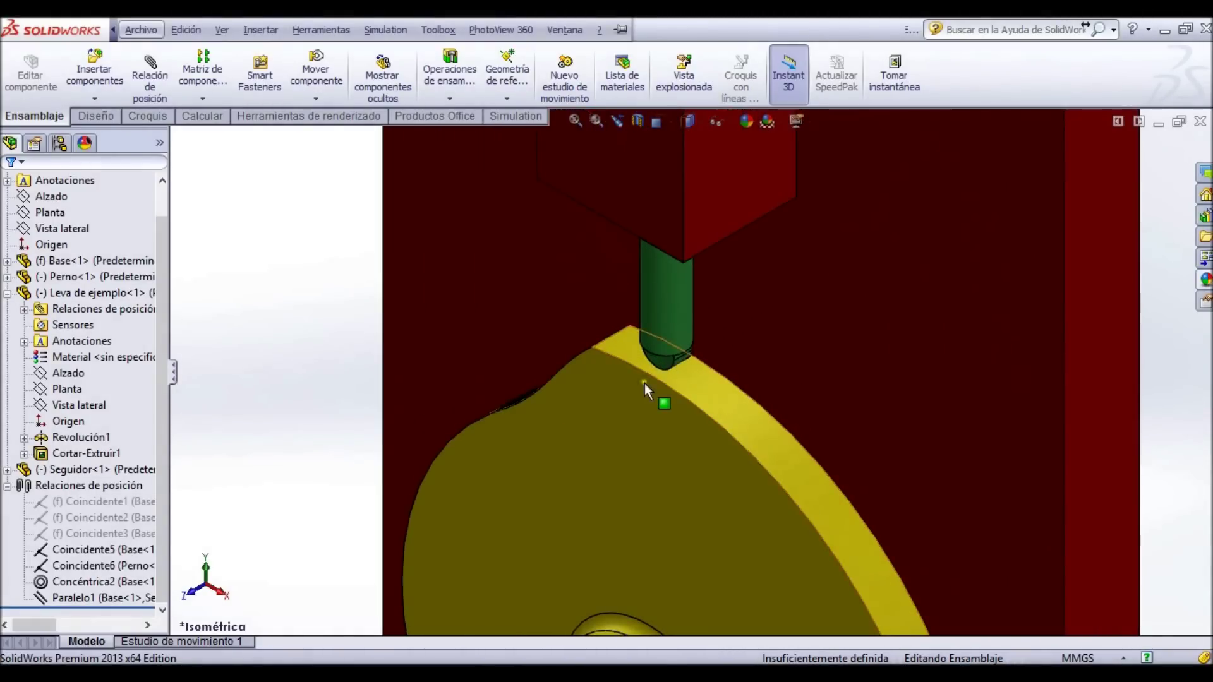
click(8, 485)
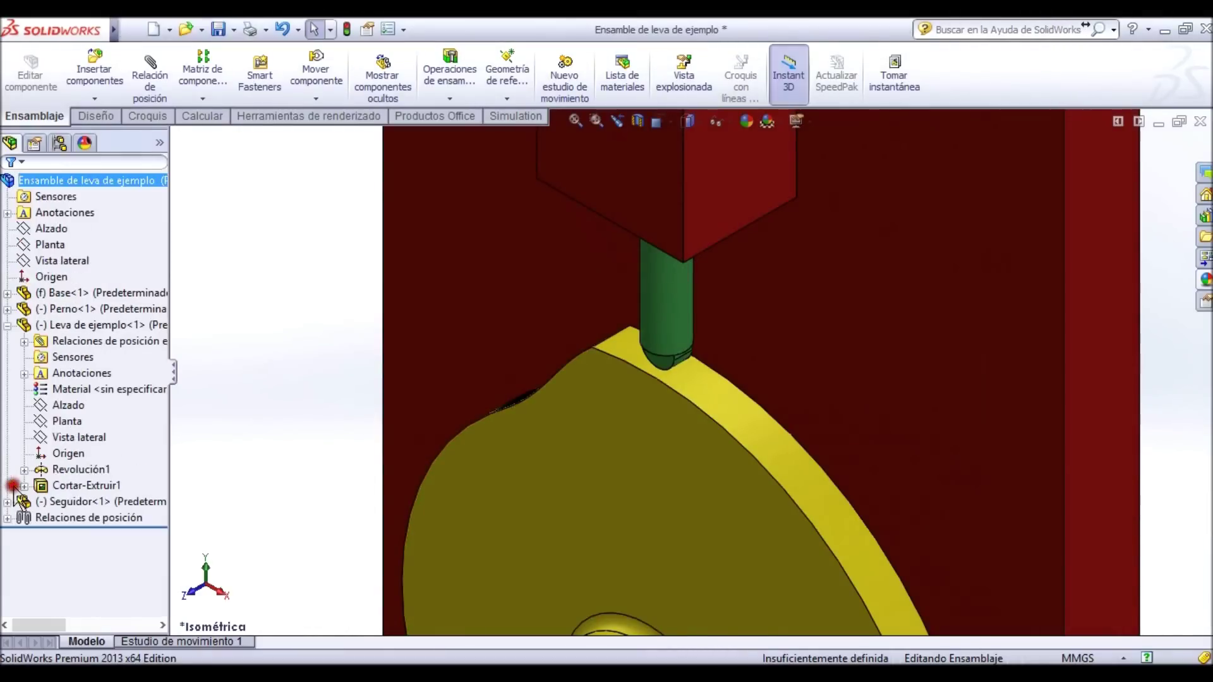
scroll(677, 360, down, 4)
scroll(676, 363, down, 2)
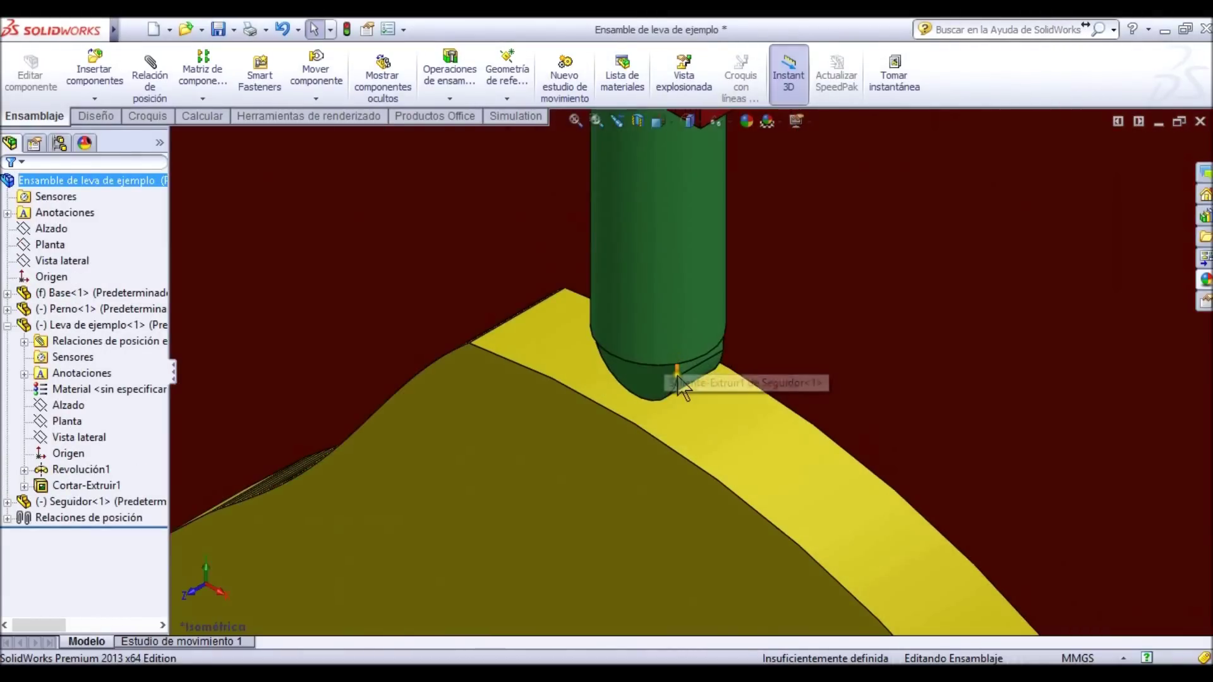
click(685, 377)
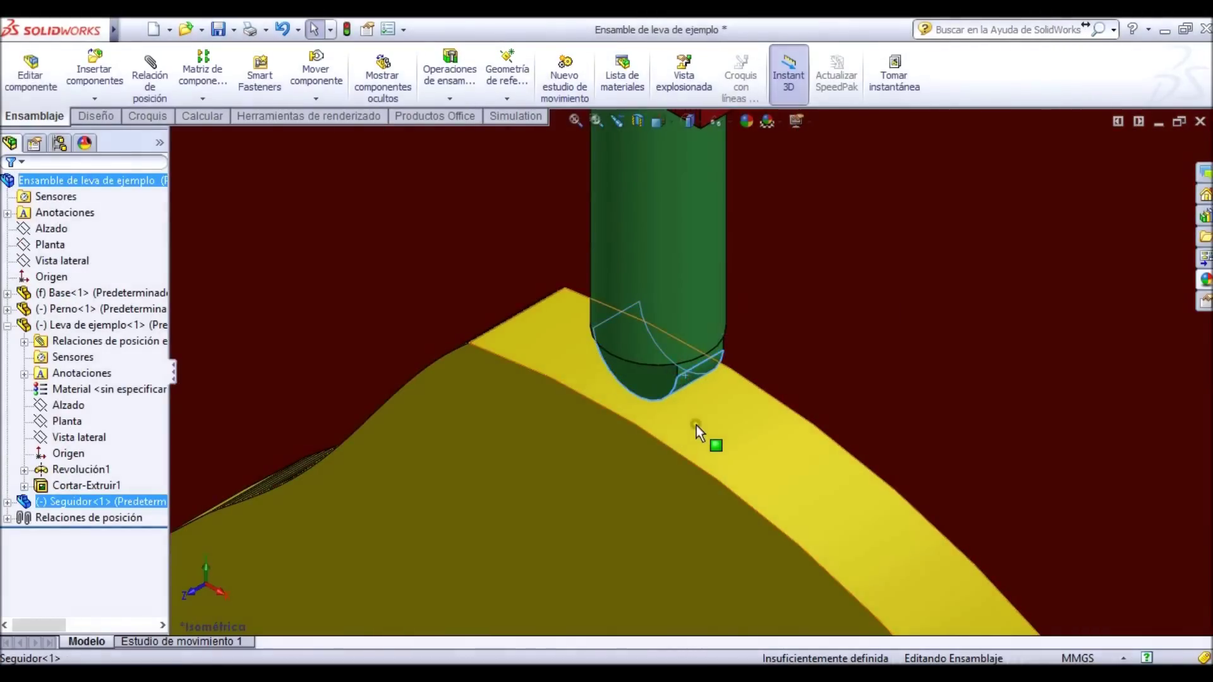
click(696, 425)
scroll(695, 426, up, 3)
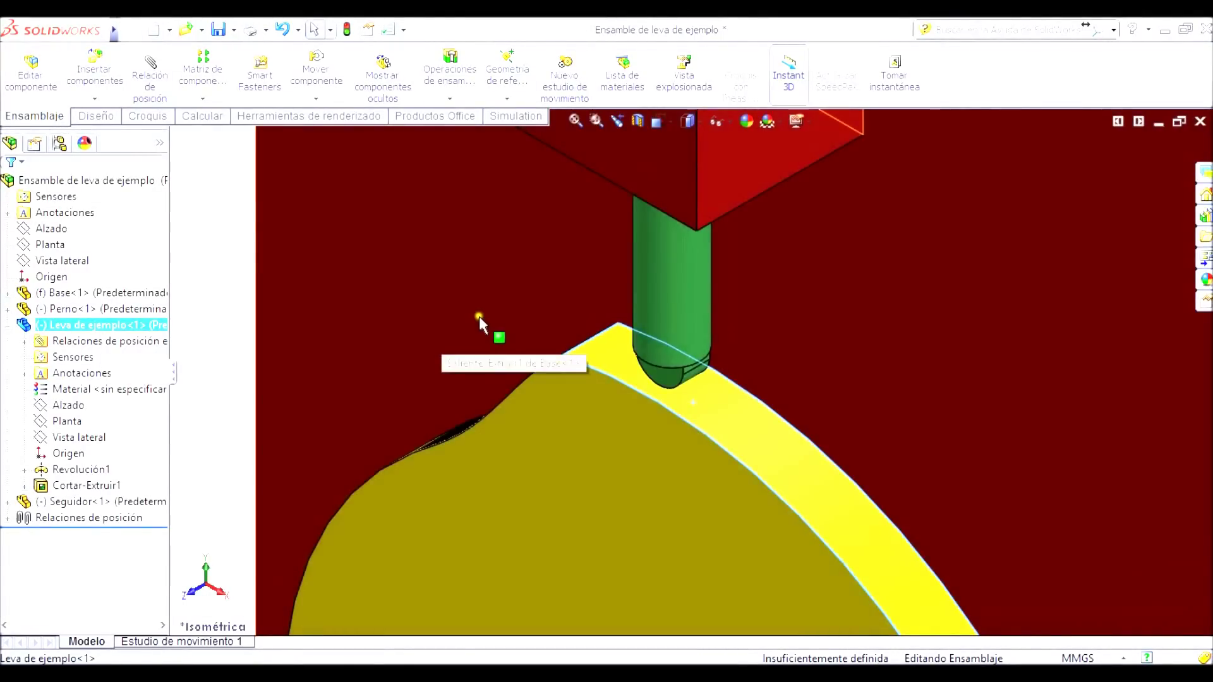
Start a new mate and choose the mechanical cam type (Leva).
click(225, 217)
click(150, 75)
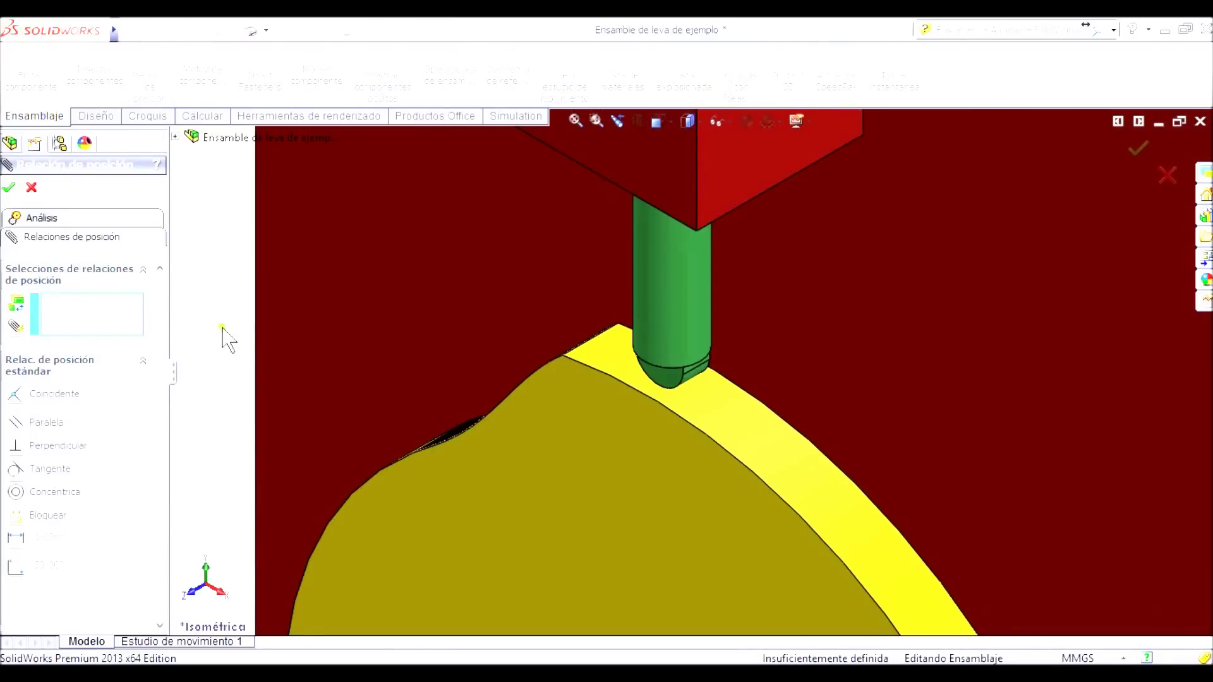
scroll(691, 401, down, 5)
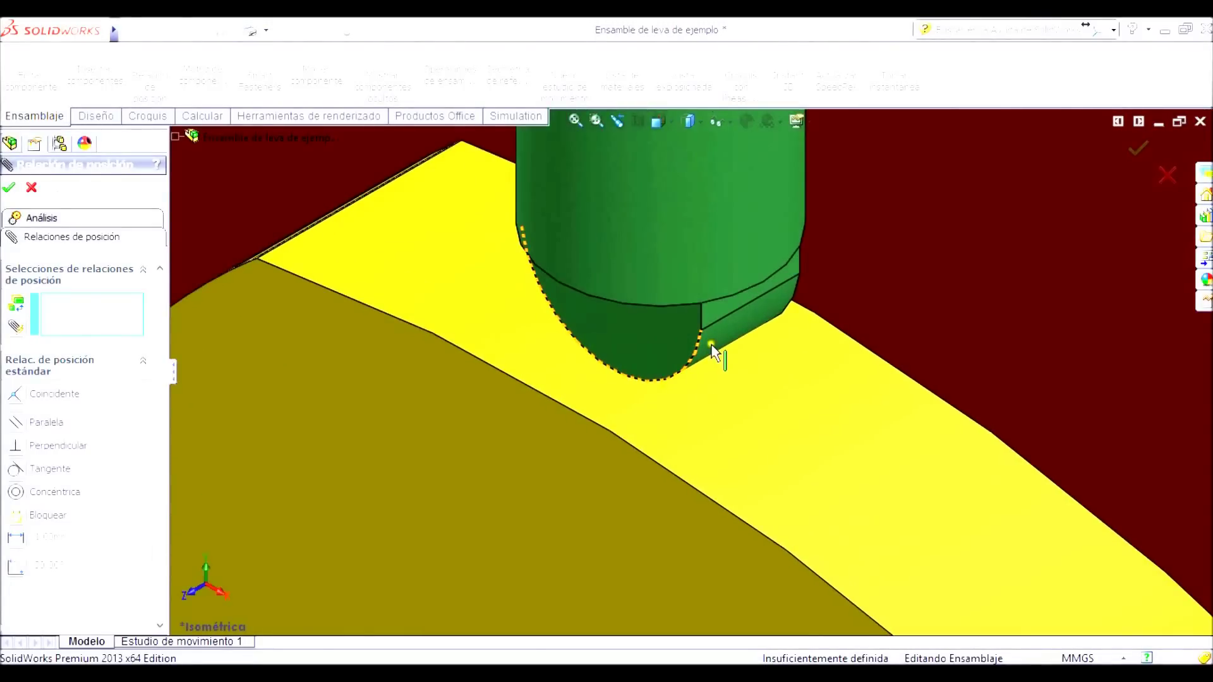
drag(160, 400, 151, 529)
click(63, 417)
drag(160, 422, 159, 340)
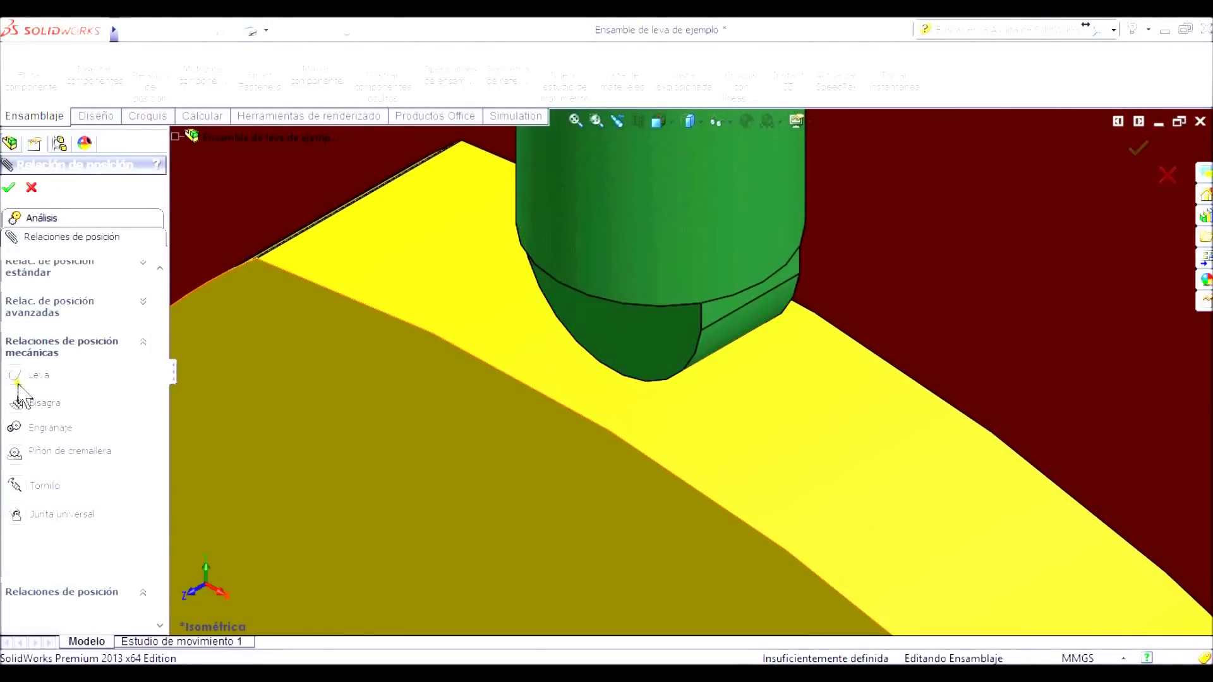
click(16, 377)
scroll(152, 344, up, 3)
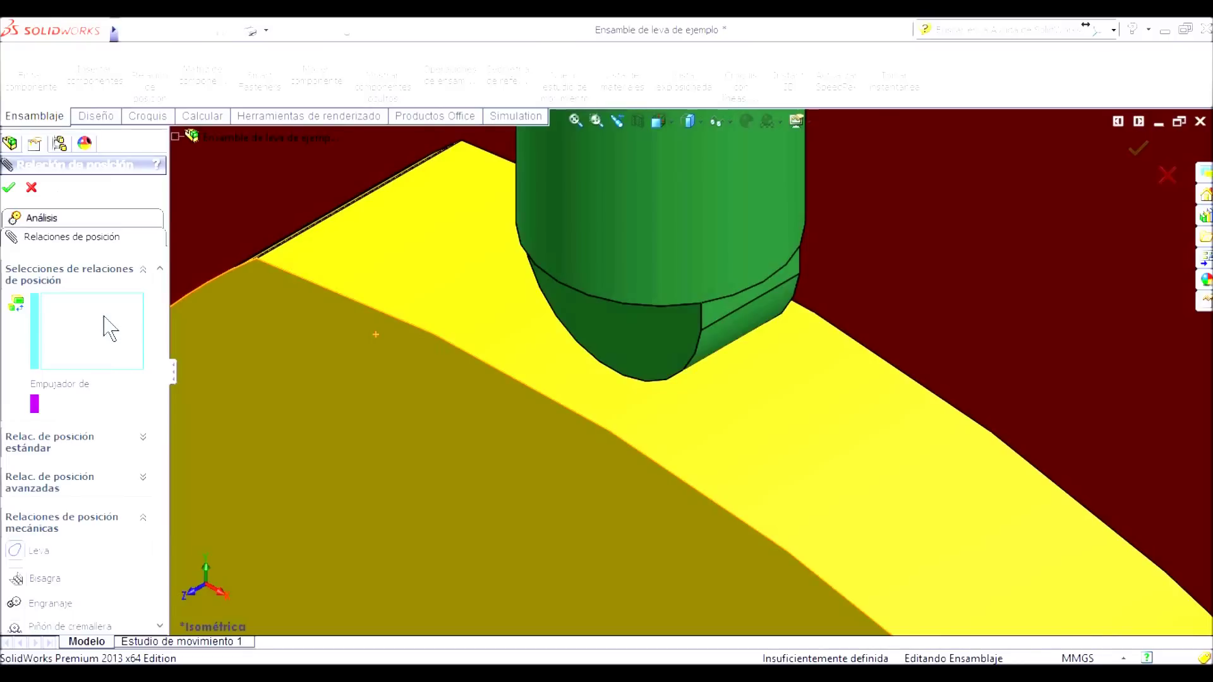
Try to apply the cam mate using the cam's rim face and Seguidor's rounded tip face as the cam follower.
click(731, 423)
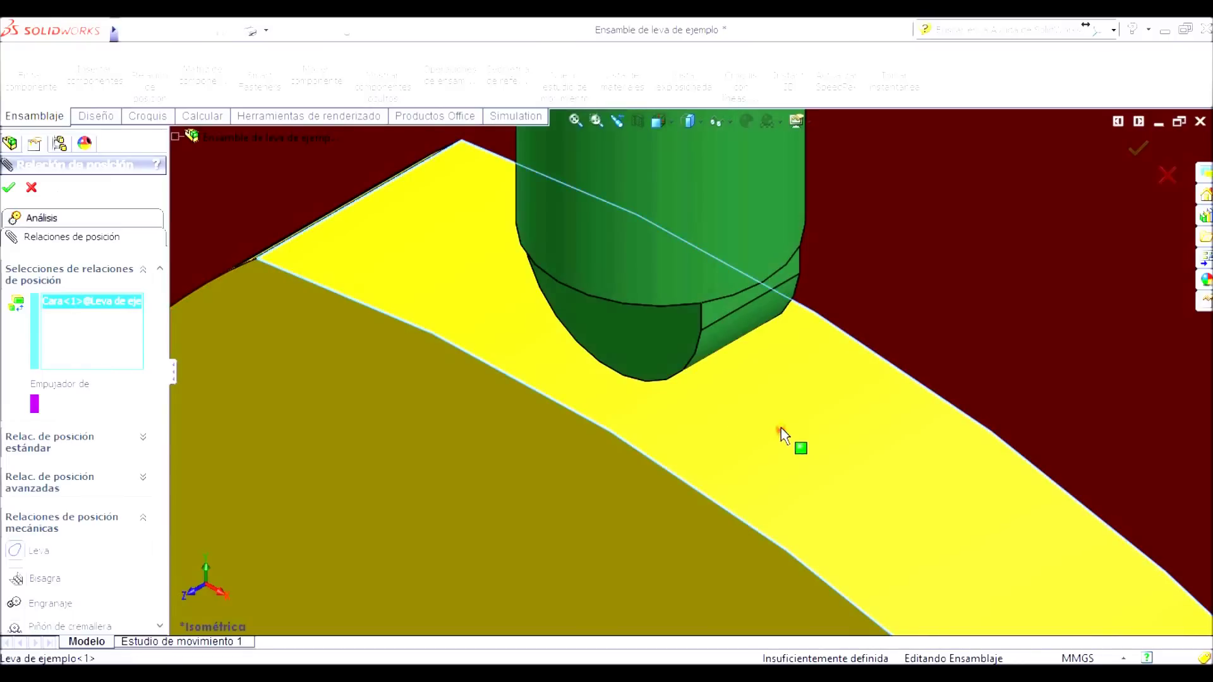
click(99, 404)
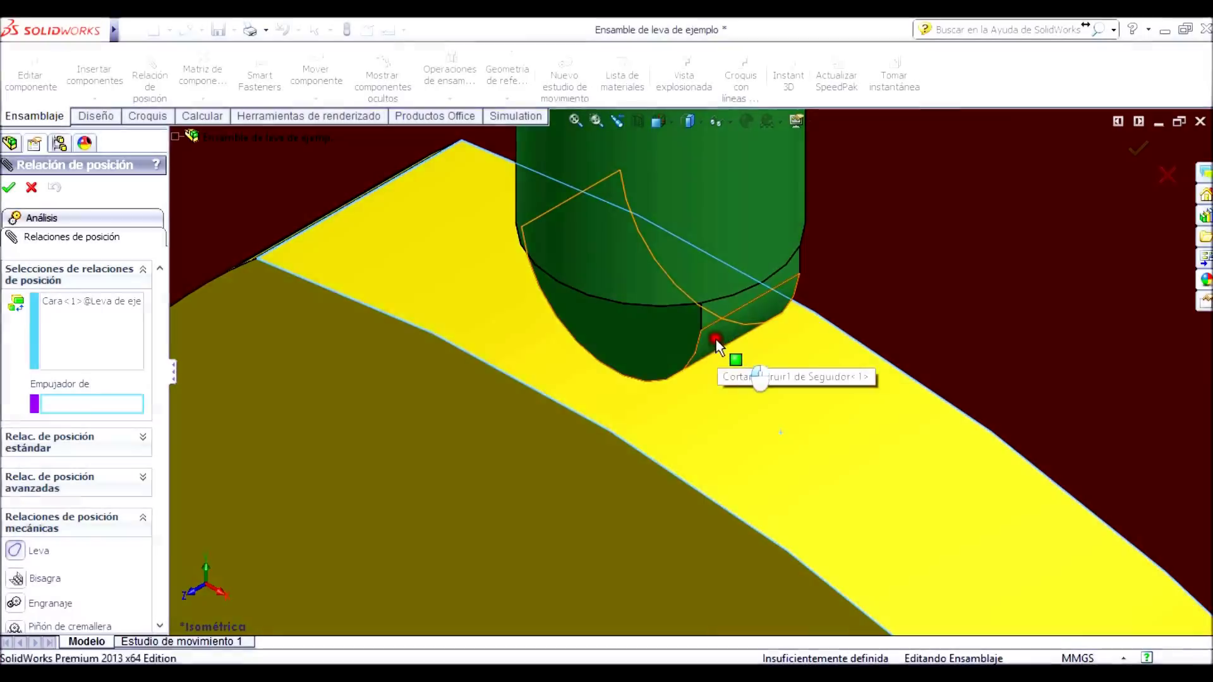
click(715, 340)
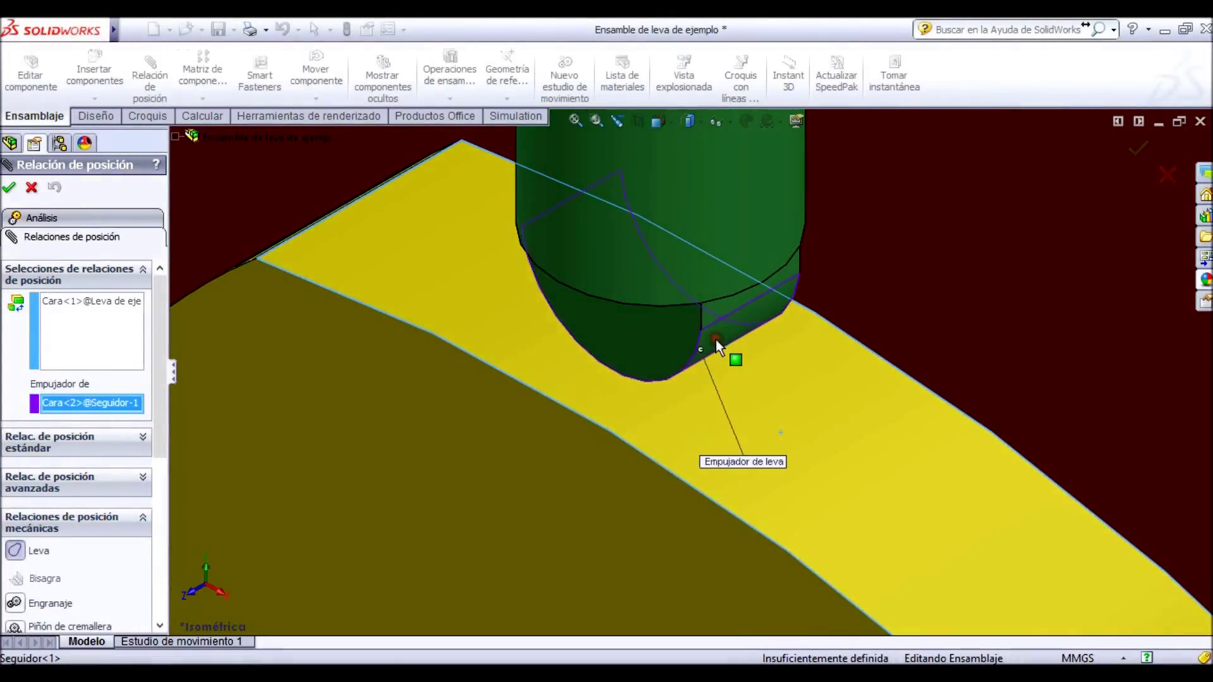
click(8, 189)
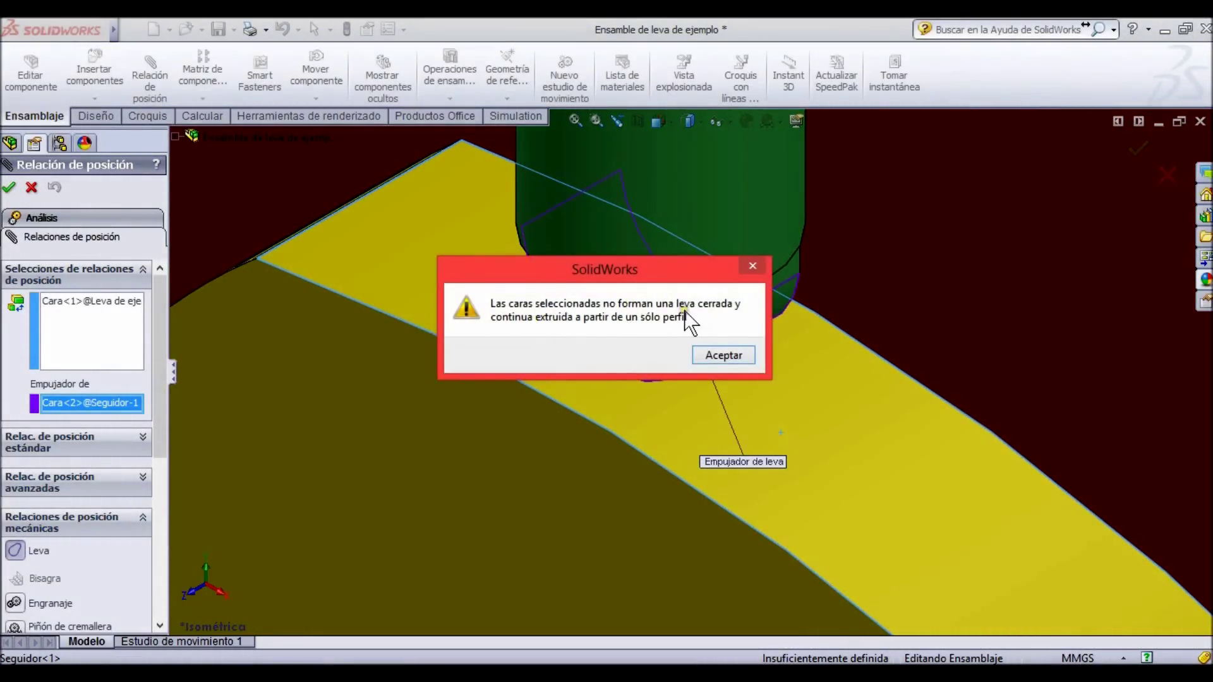
click(724, 355)
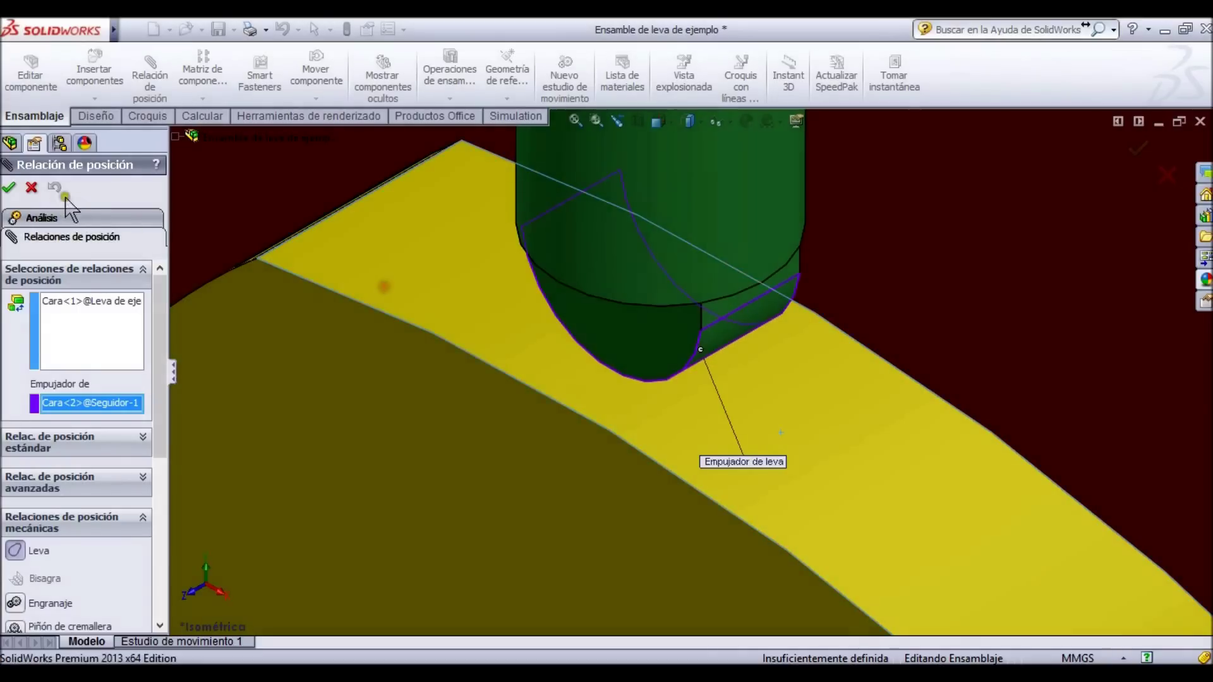
click(31, 187)
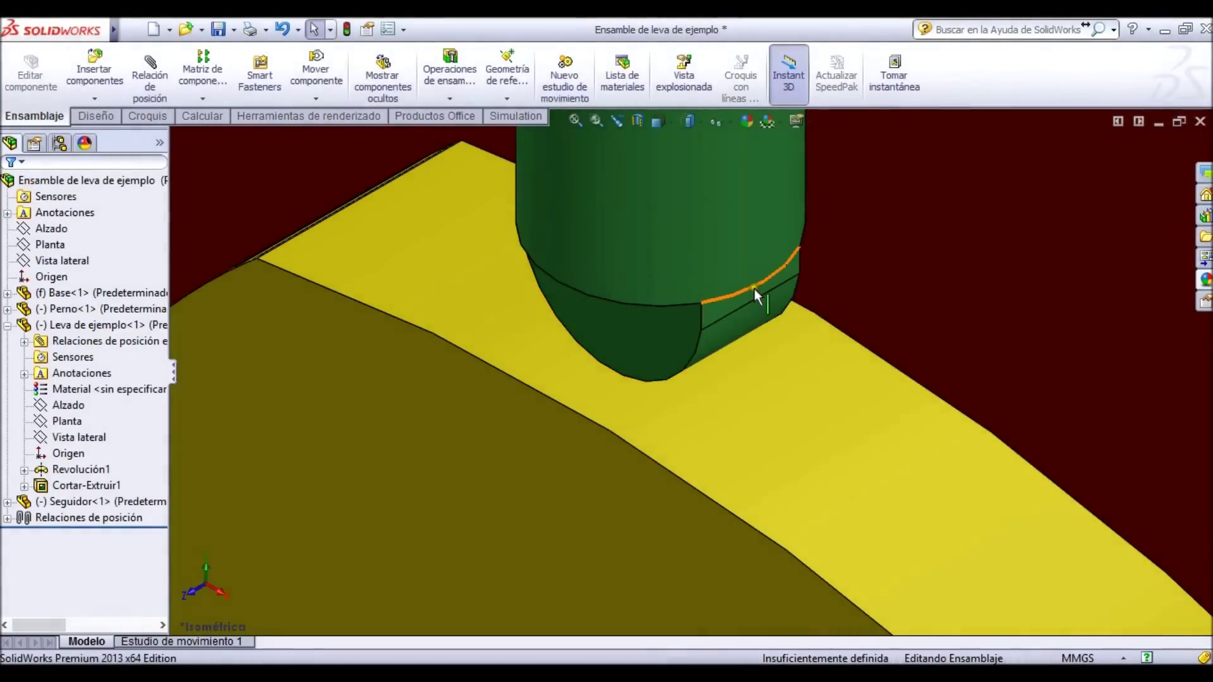
Rotate the cam about its axis to bring its segmented rim section near Seguidor, and fit the whole assembly in view.
scroll(594, 315, up, 5)
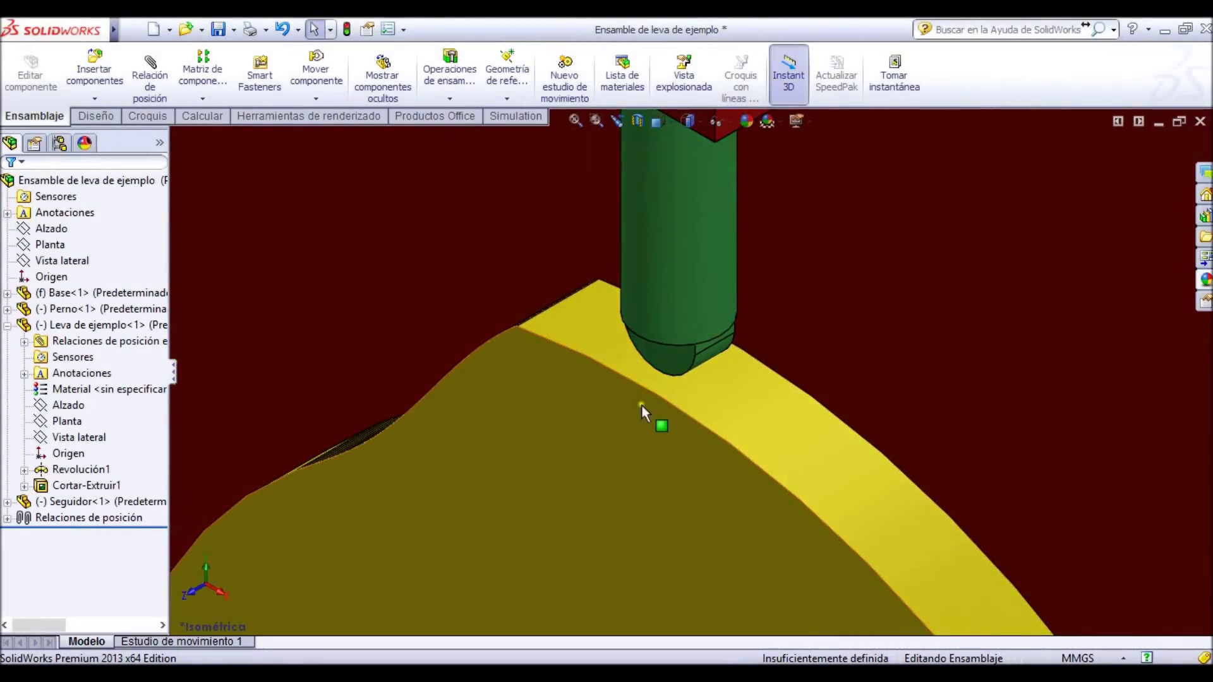
drag(641, 406, 627, 533)
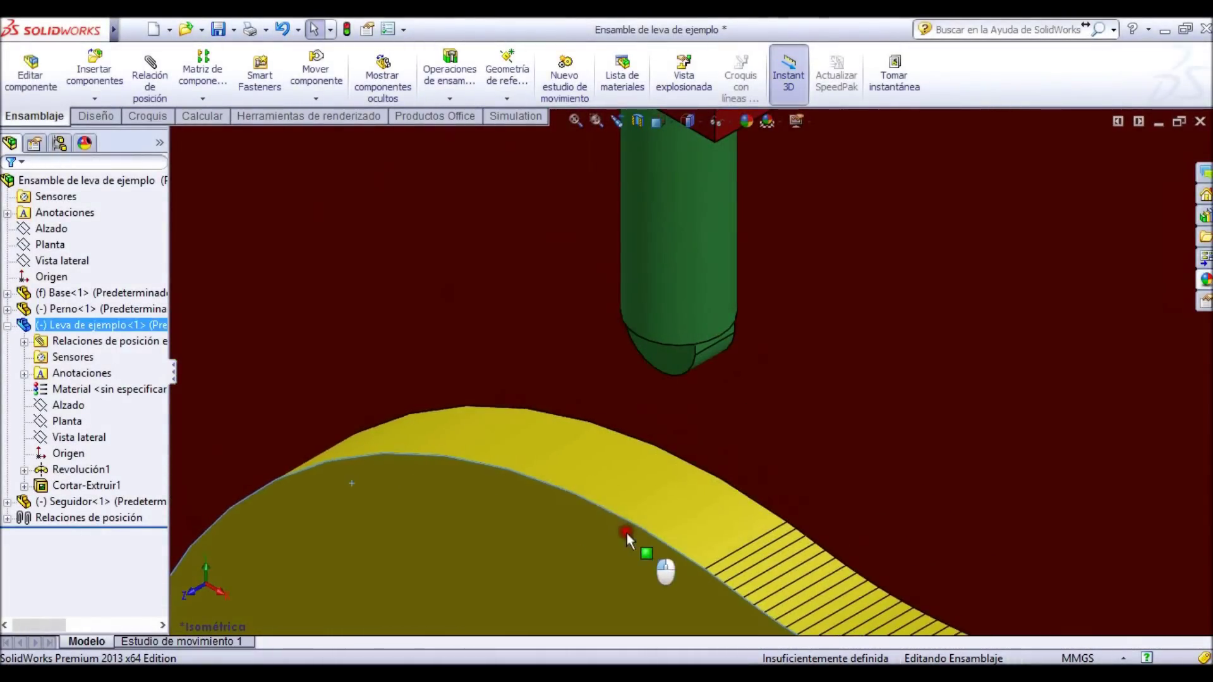
scroll(628, 514, up, 5)
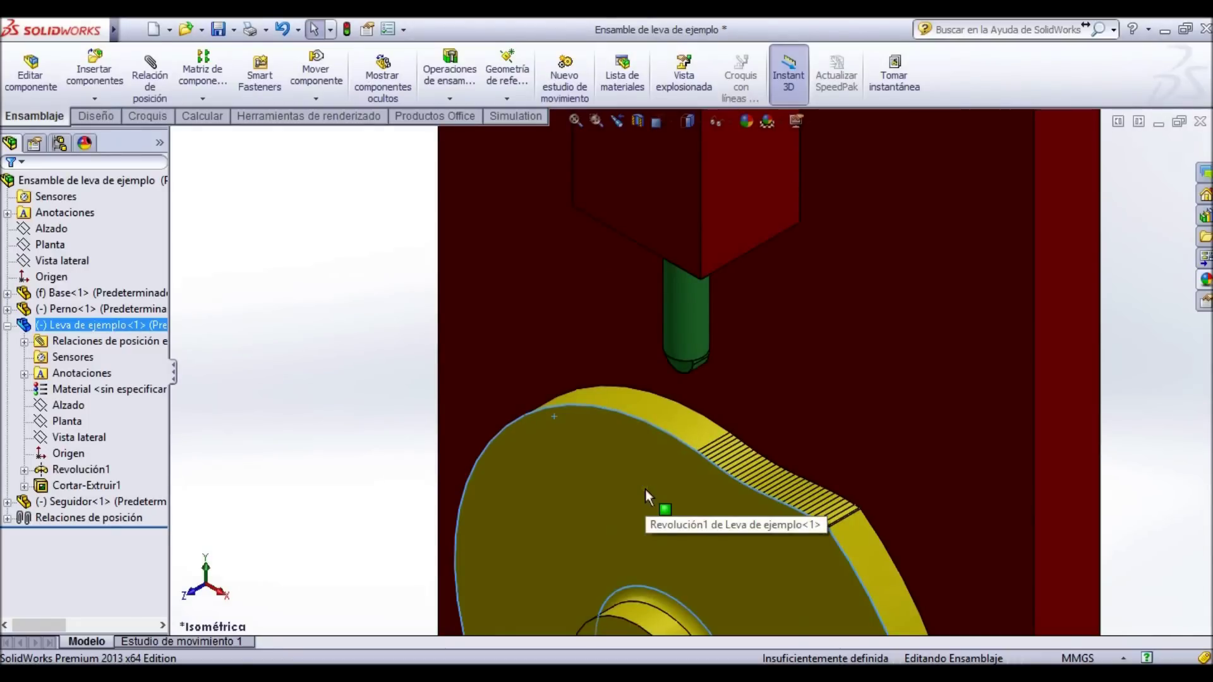
key(f)
click(811, 339)
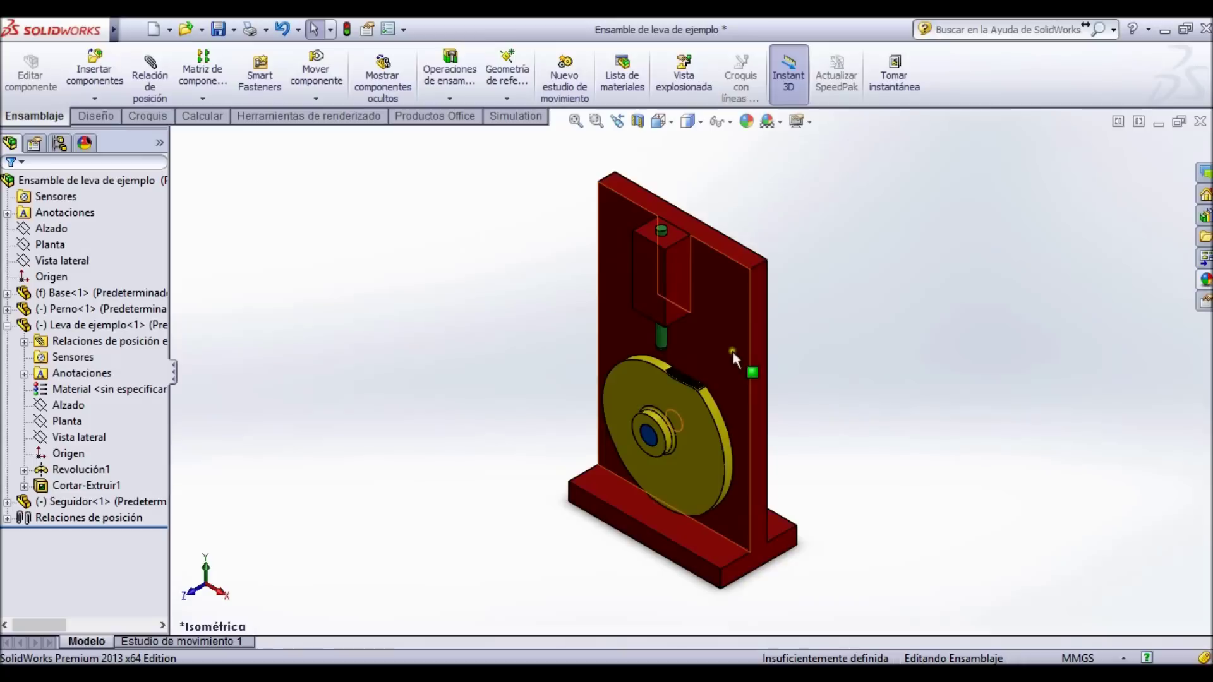
click(824, 328)
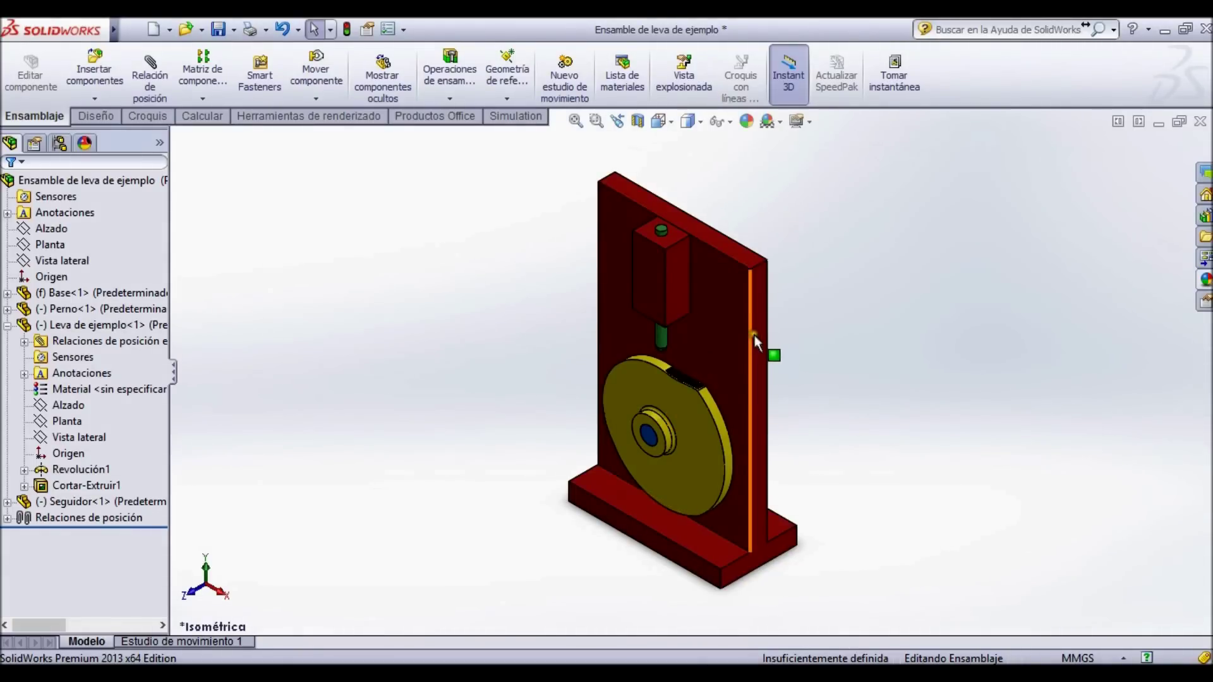
click(646, 386)
click(815, 360)
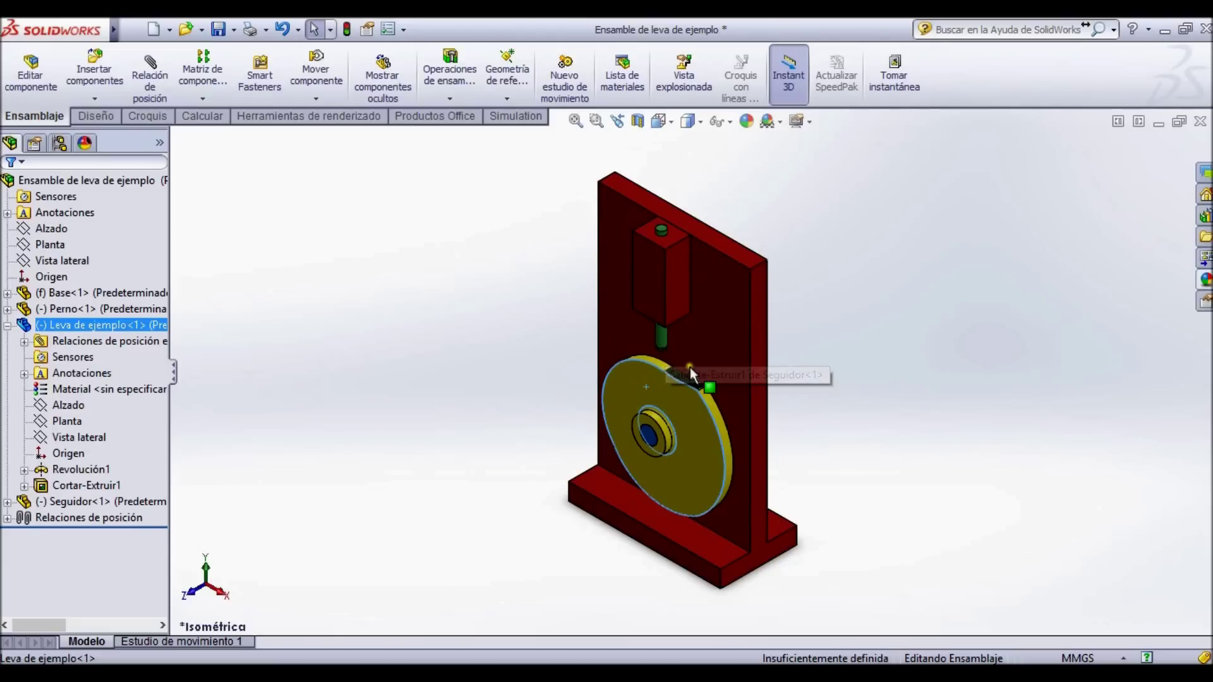
Hide the Base, Seguidor and Perno components, leaving only the cam displayed.
right_click(732, 315)
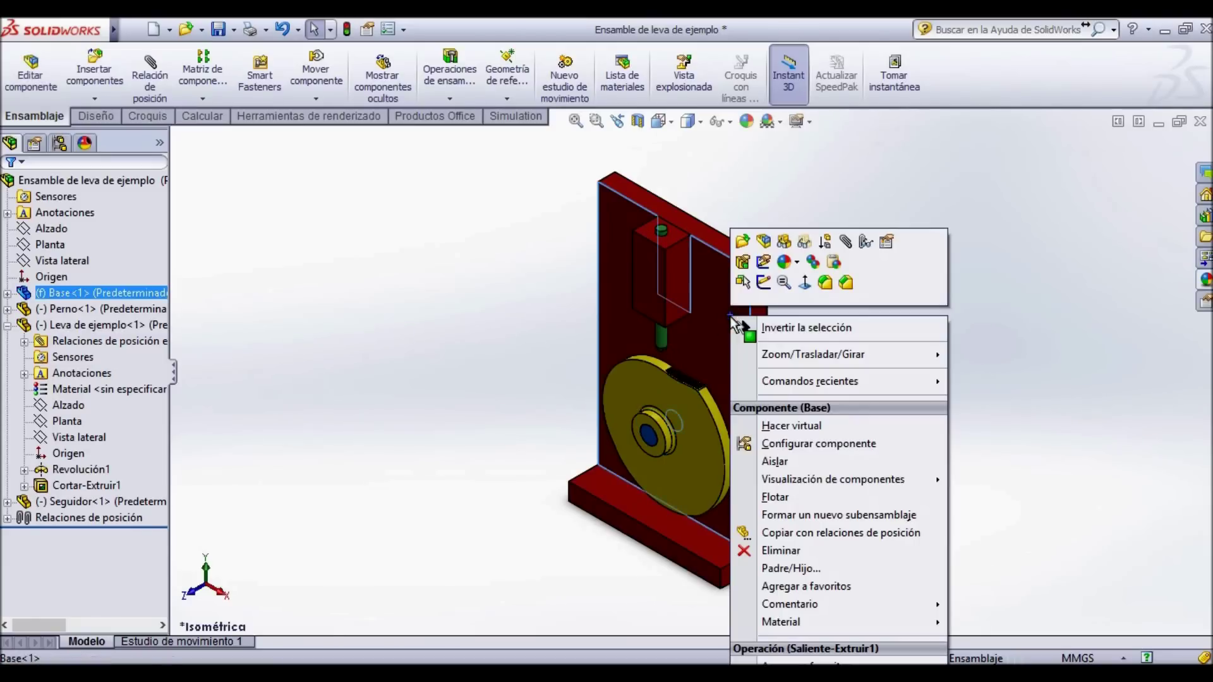
click(784, 241)
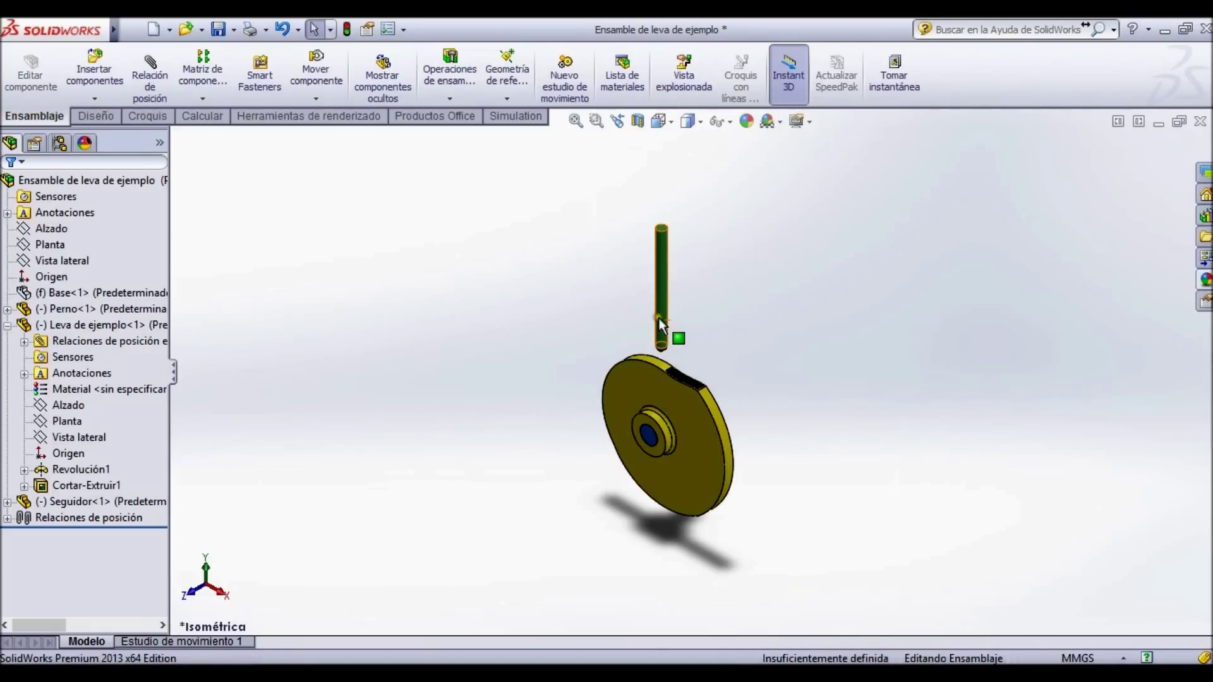
right_click(658, 318)
click(714, 228)
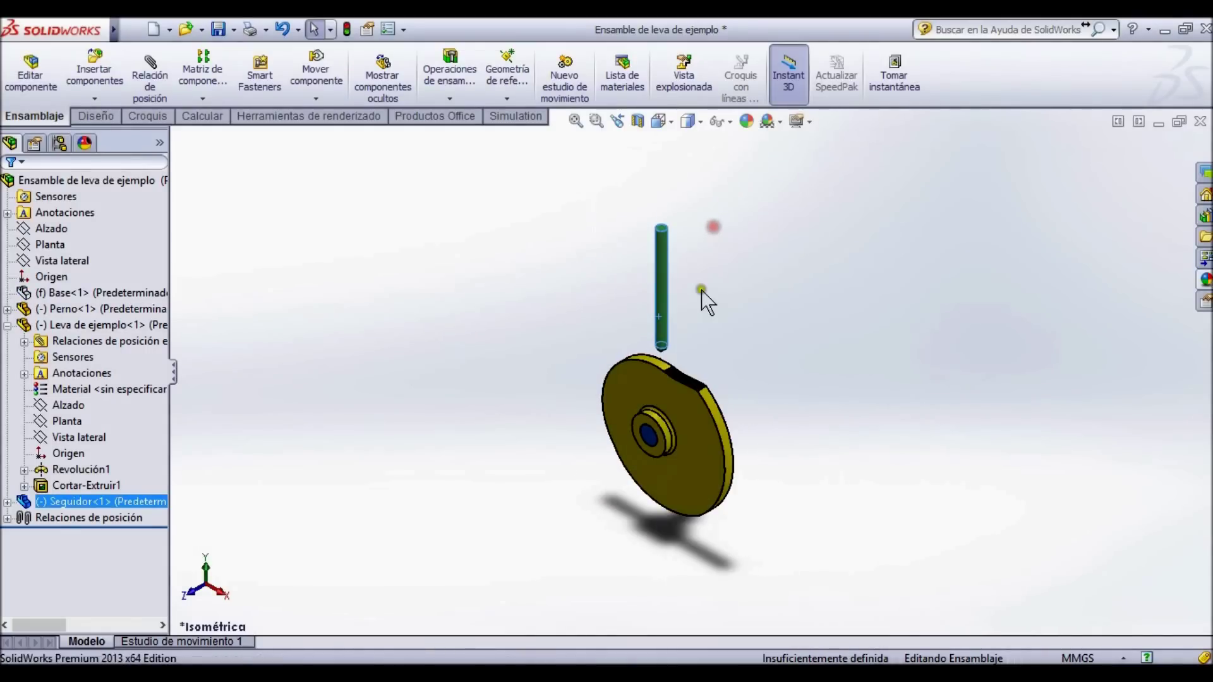
scroll(655, 427, down, 5)
right_click(642, 435)
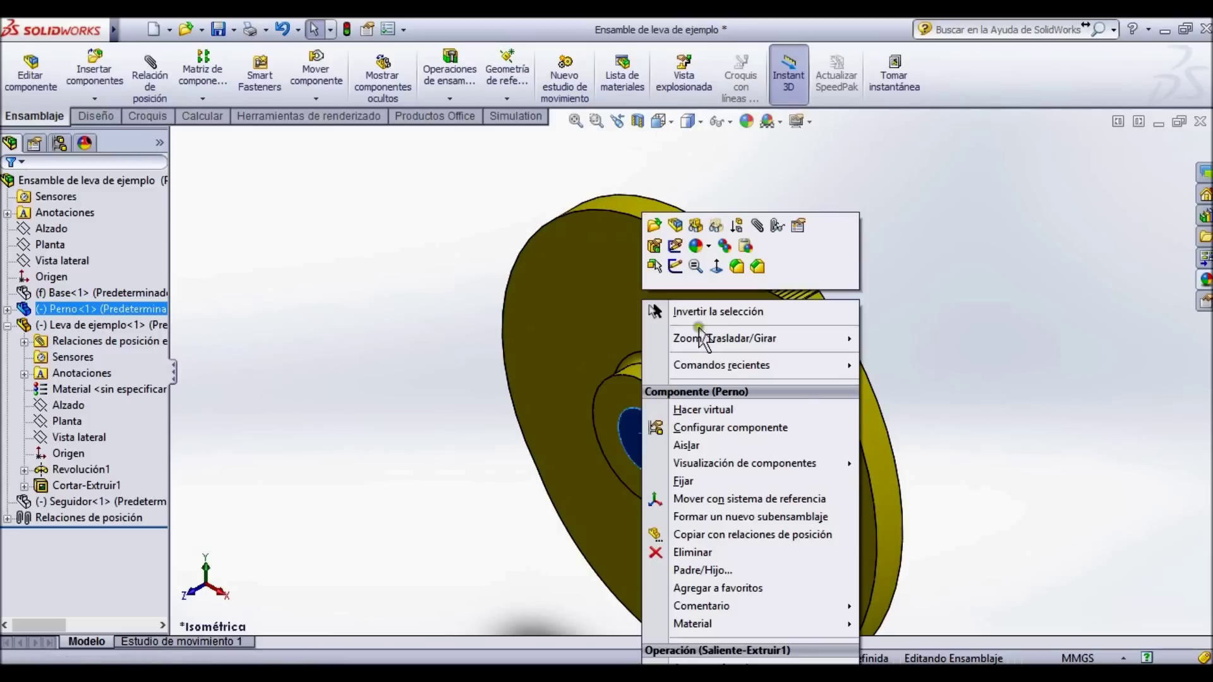
click(697, 227)
click(899, 319)
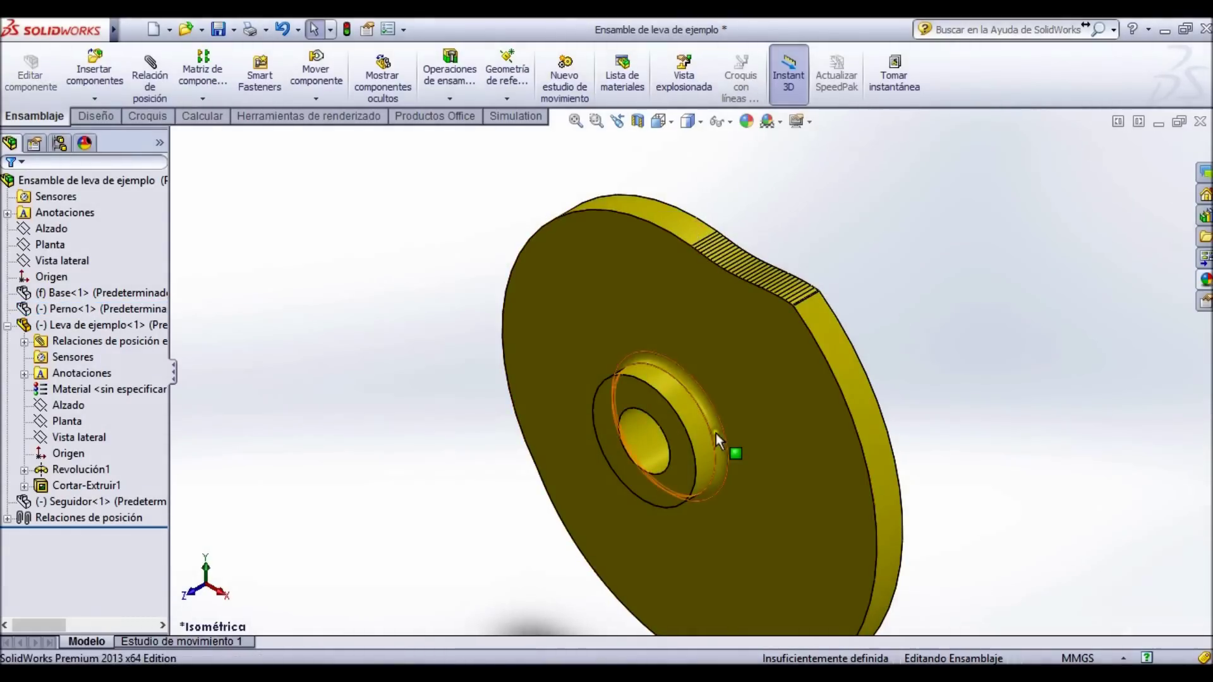
Expand the cam's Cortar-Extruir1 feature and highlight its sketch Croquis2 on the model.
scroll(704, 400, up, 2)
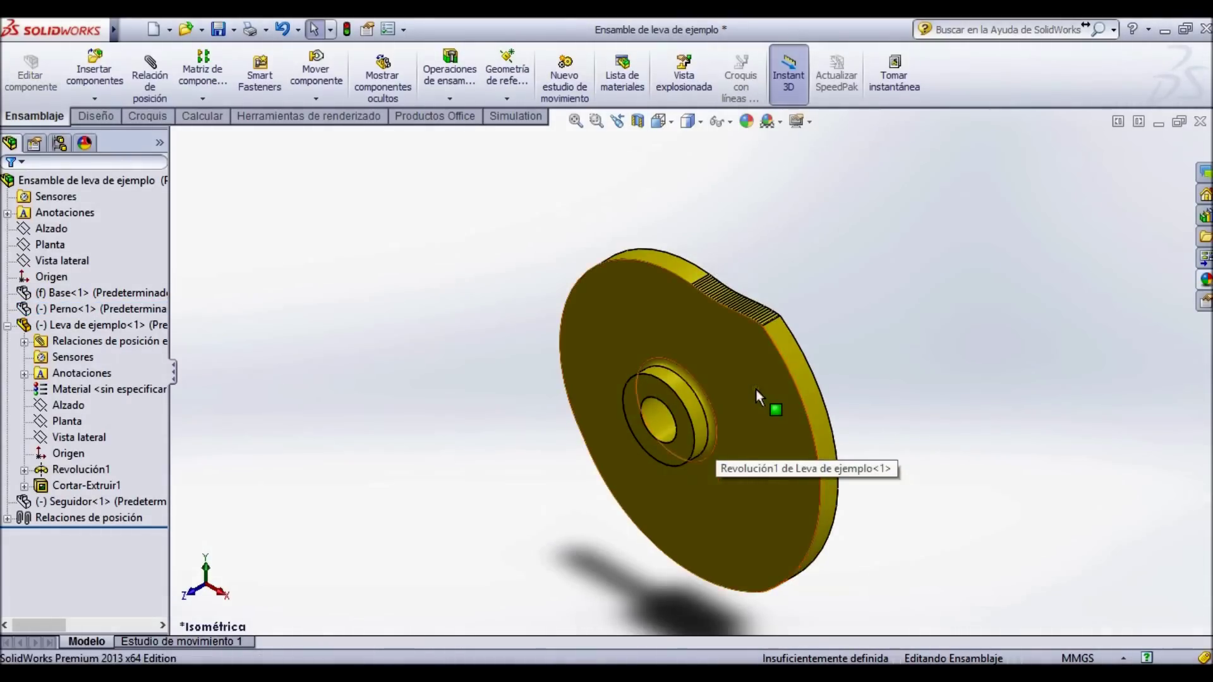
scroll(757, 390, up, 2)
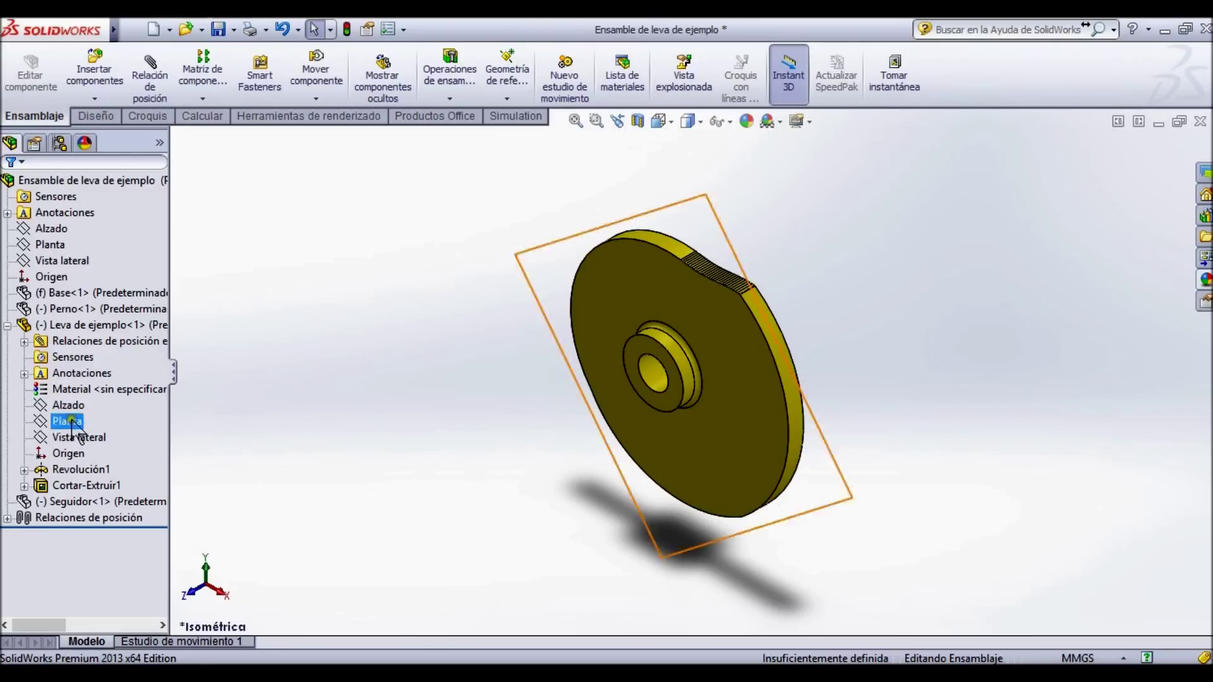
click(63, 325)
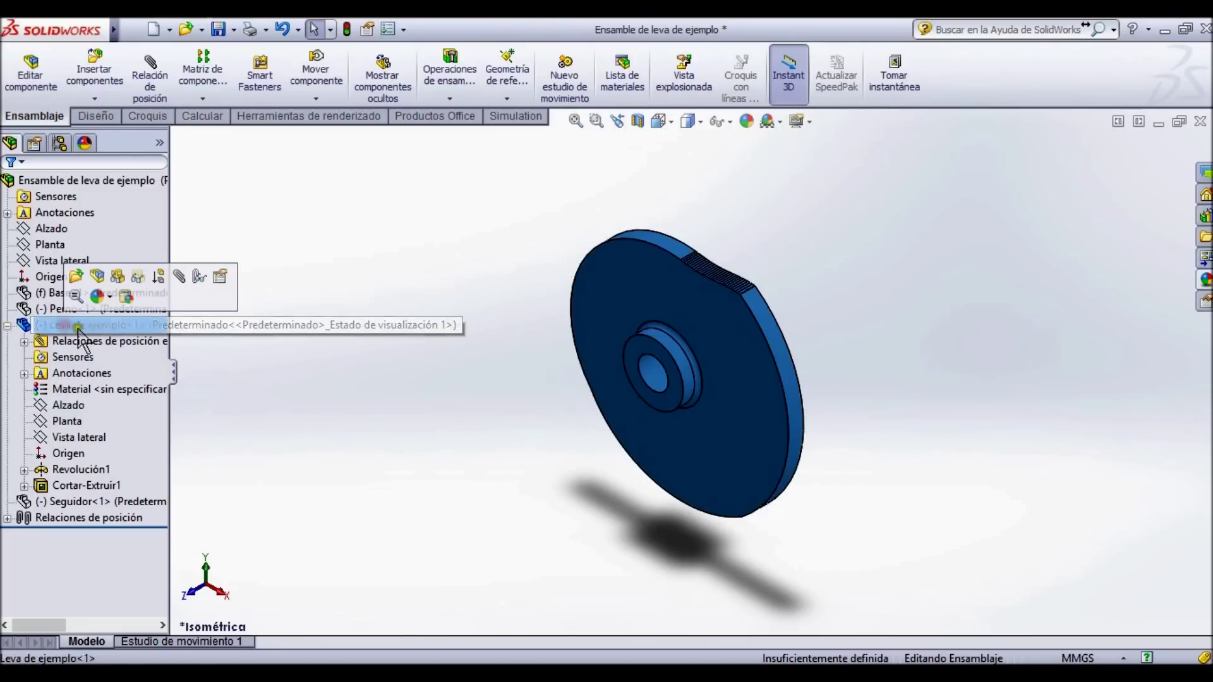
click(60, 494)
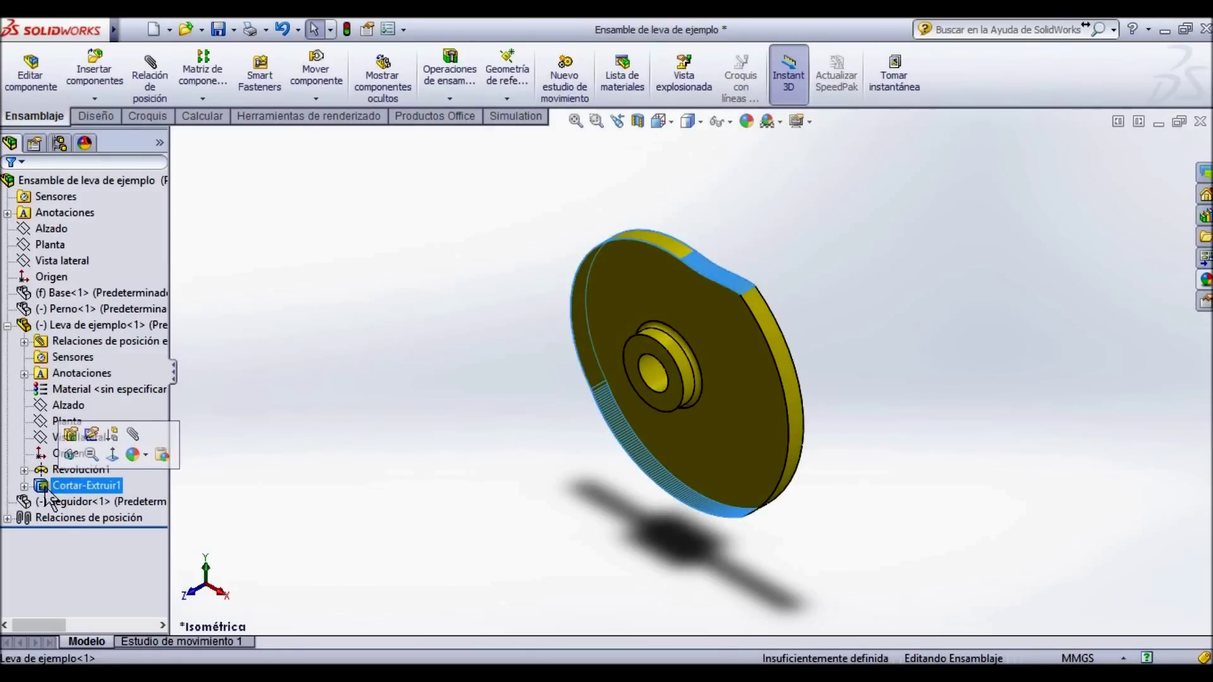
click(24, 486)
click(90, 501)
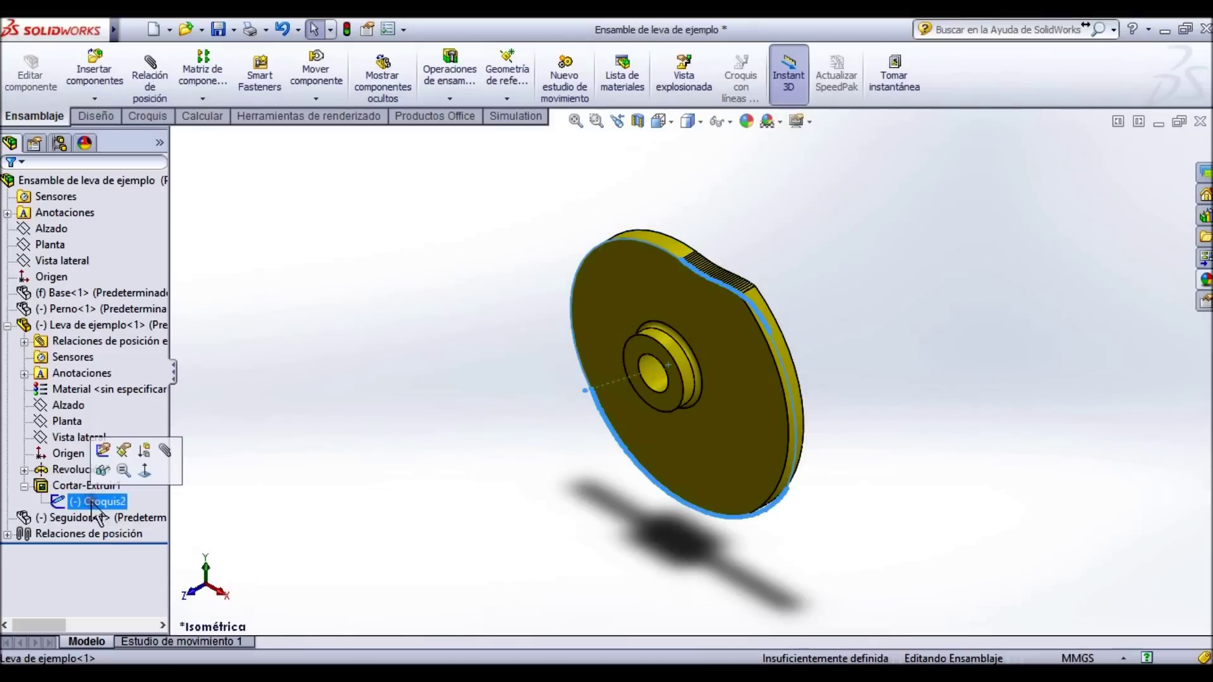
Inspect the cam's profile edges one by one, from the large arc along the adjoining short straight segments.
scroll(661, 322, down, 10)
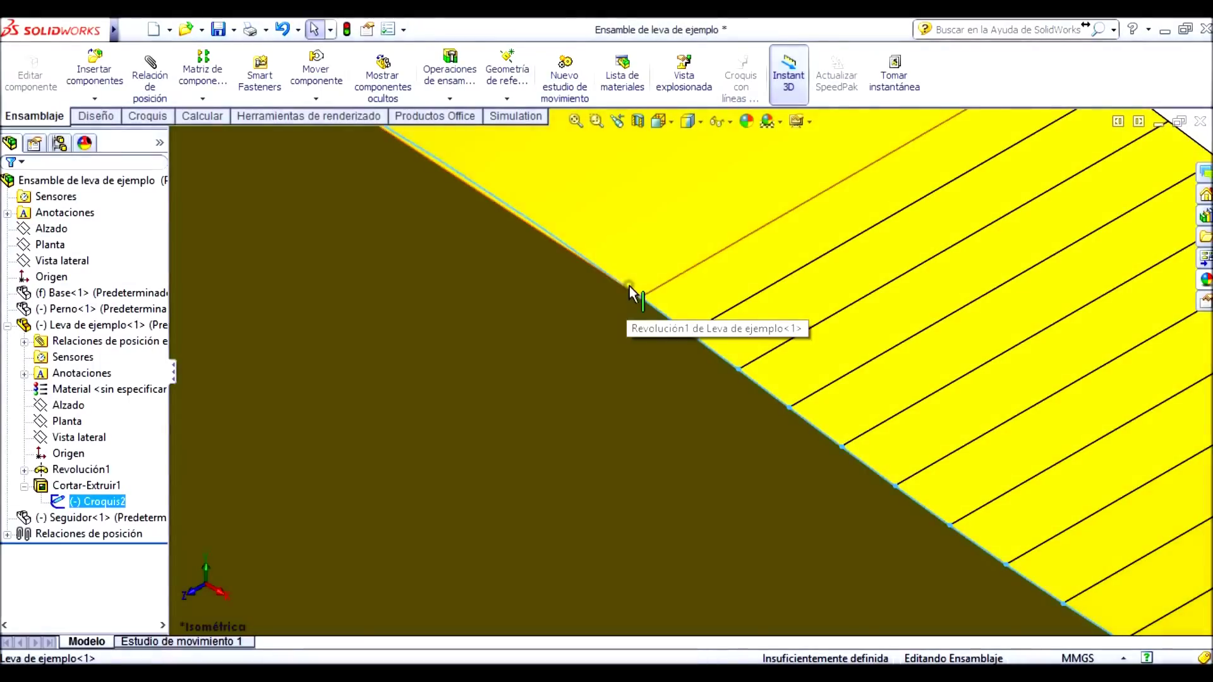
click(628, 290)
click(626, 288)
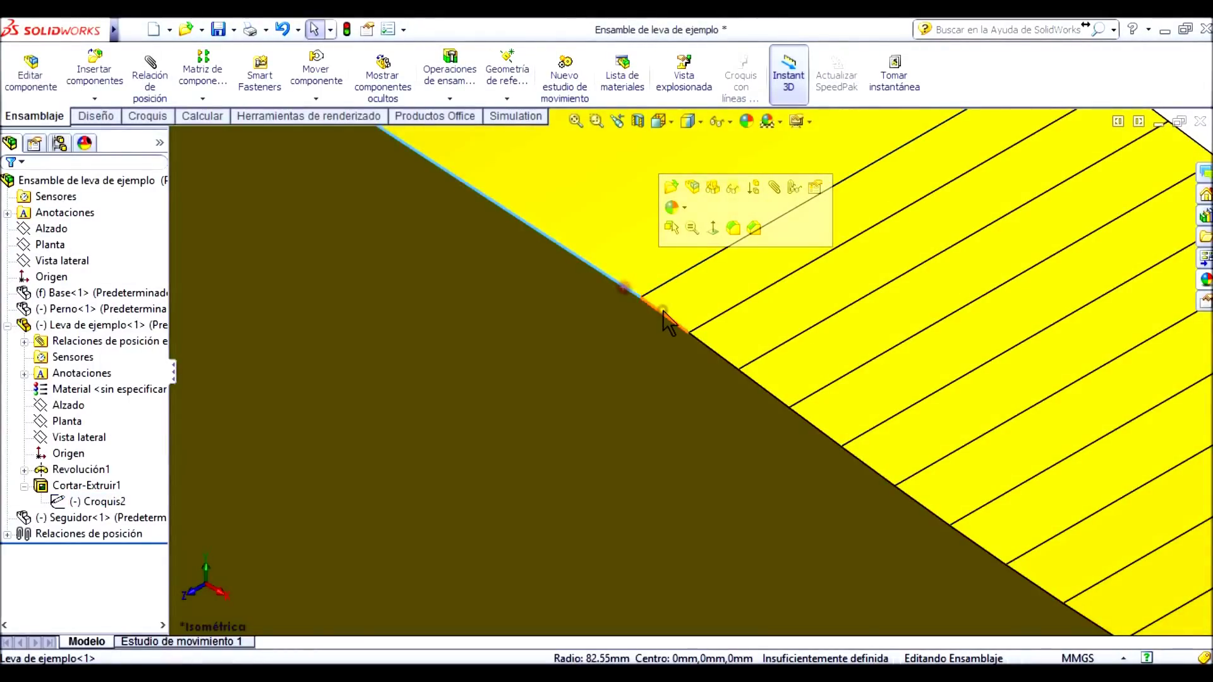
click(661, 314)
click(705, 344)
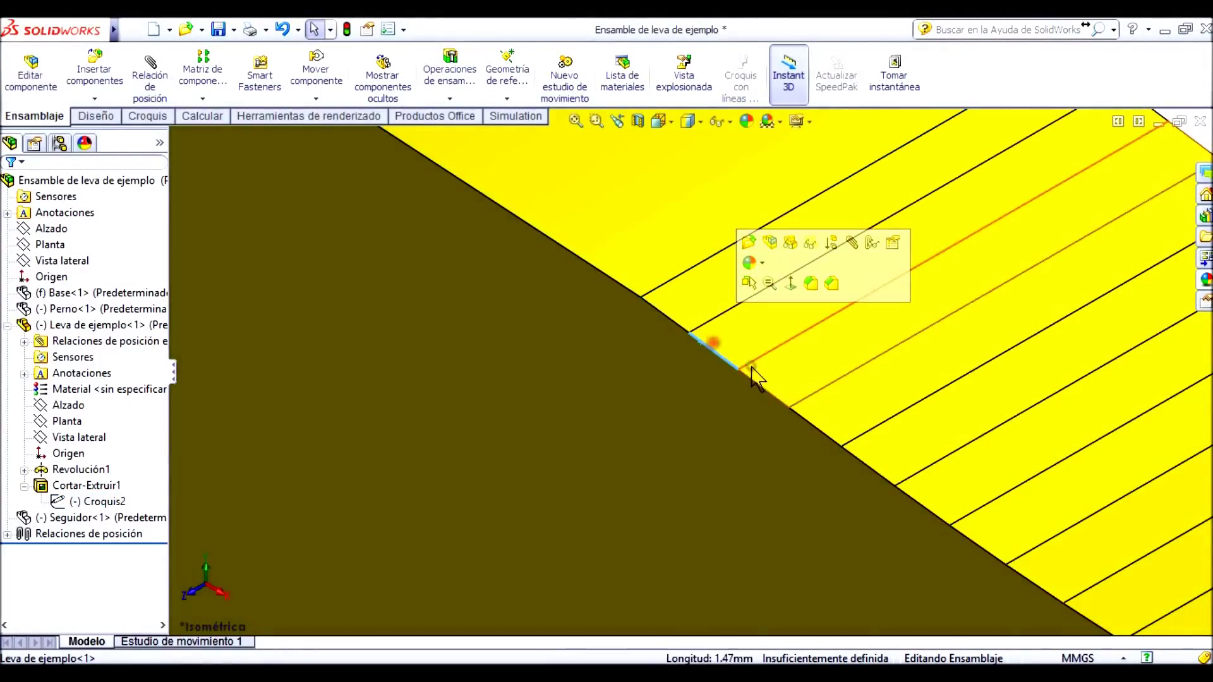
click(754, 381)
click(815, 427)
click(872, 468)
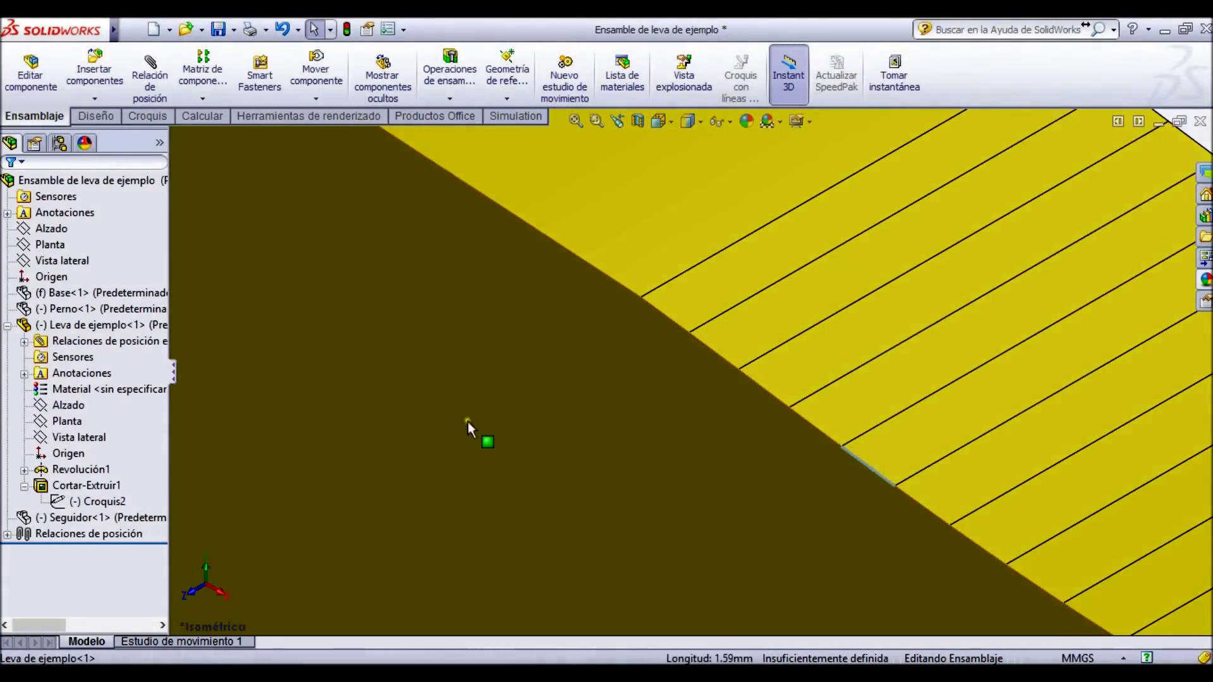
Edit the Leva de ejemplo component in the context of the assembly.
scroll(471, 423, up, 5)
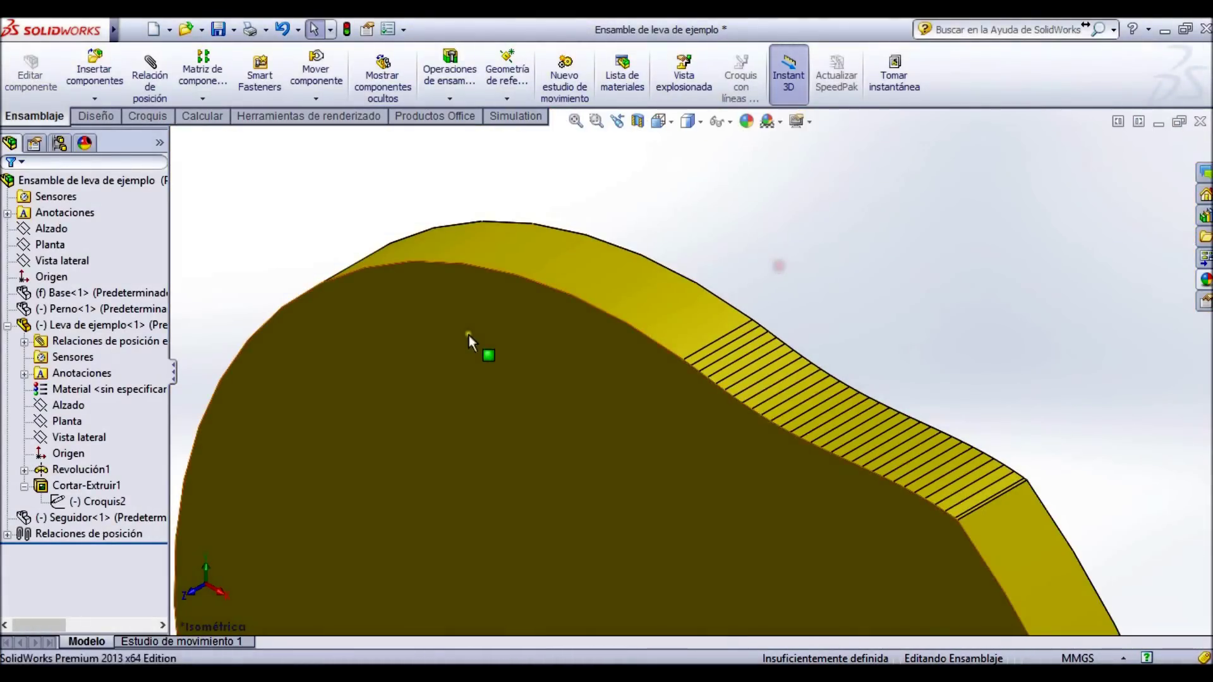
right_click(510, 340)
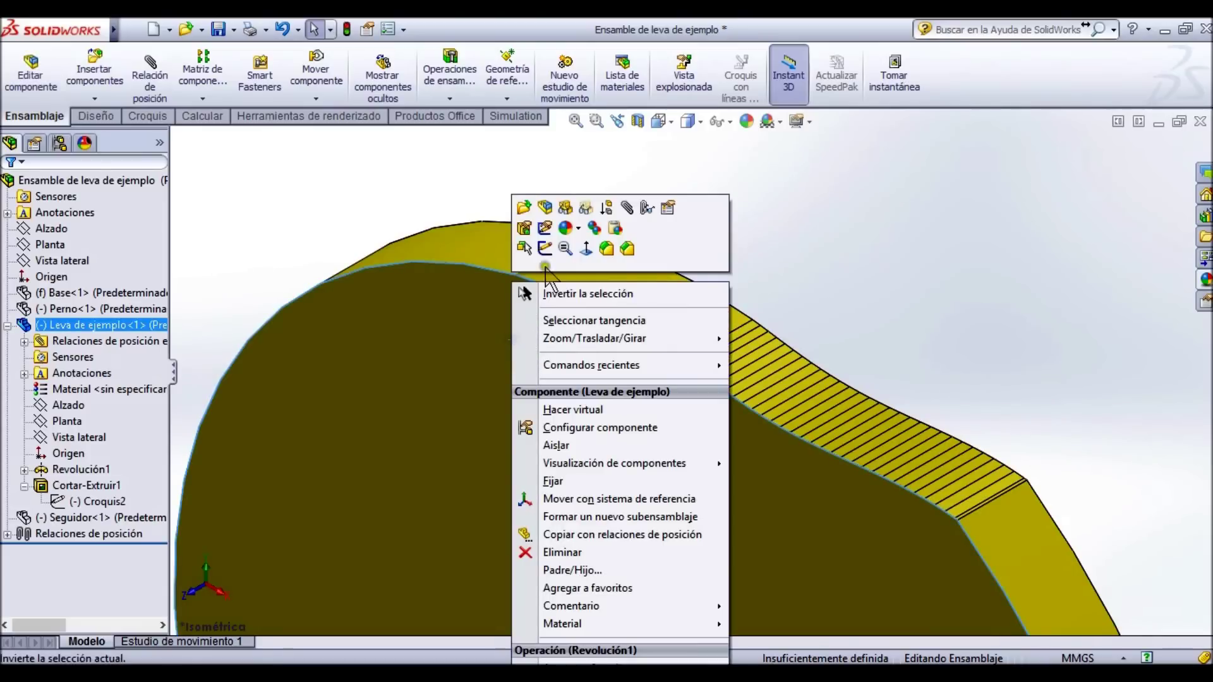
click(547, 212)
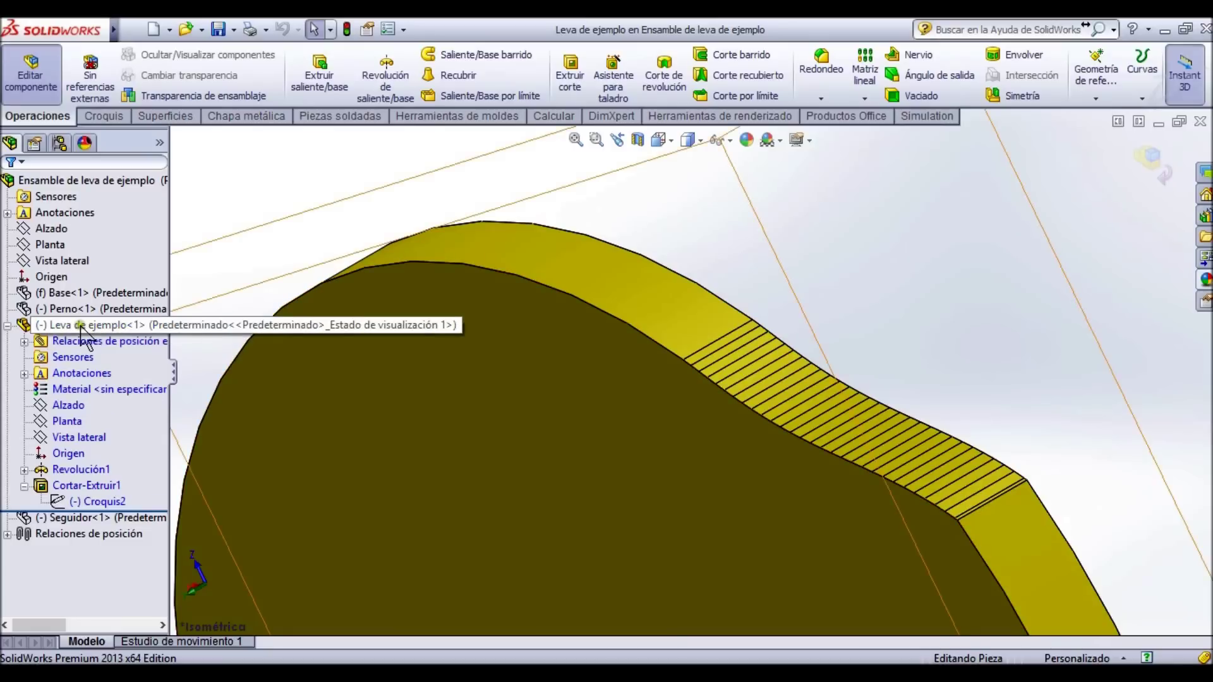
click(77, 486)
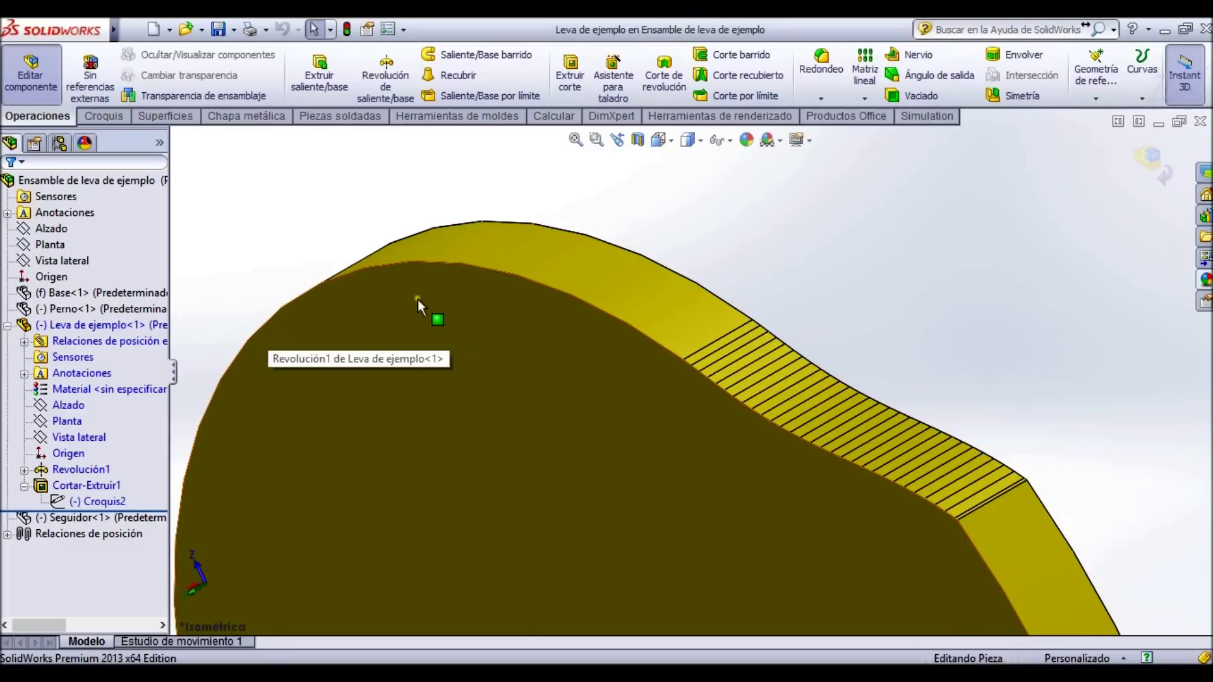
Start a new sketch on the cam's flat front face around the hub.
scroll(568, 379, up, 3)
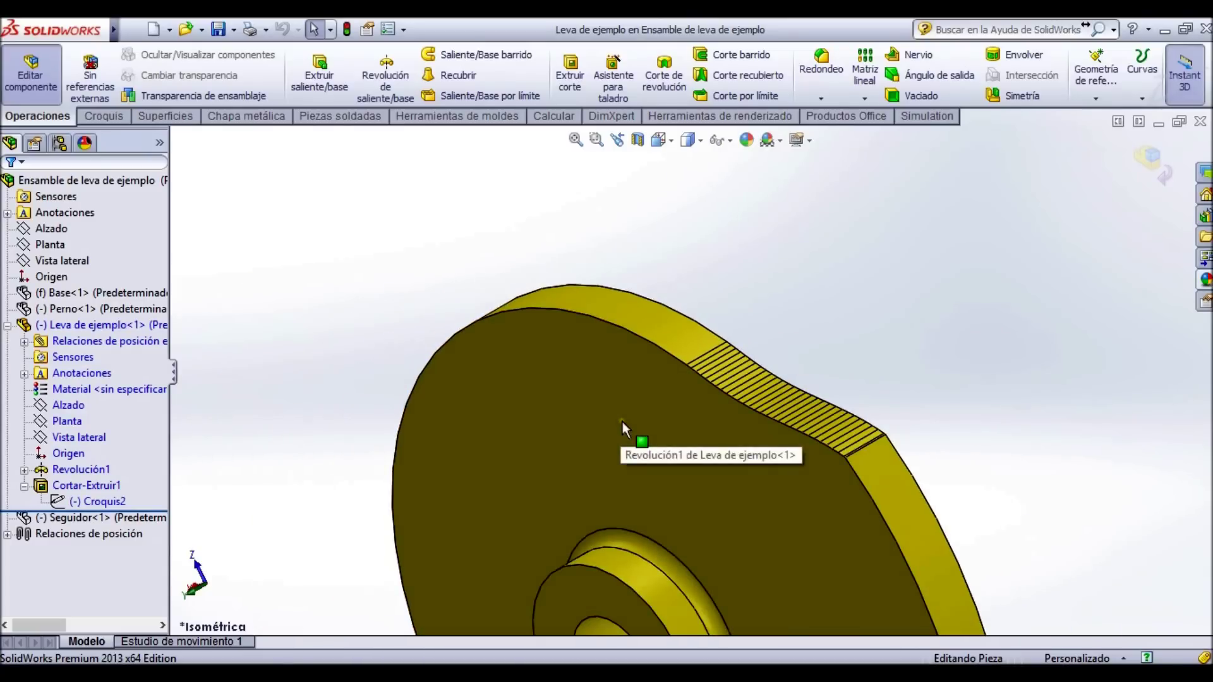
scroll(623, 422, up, 4)
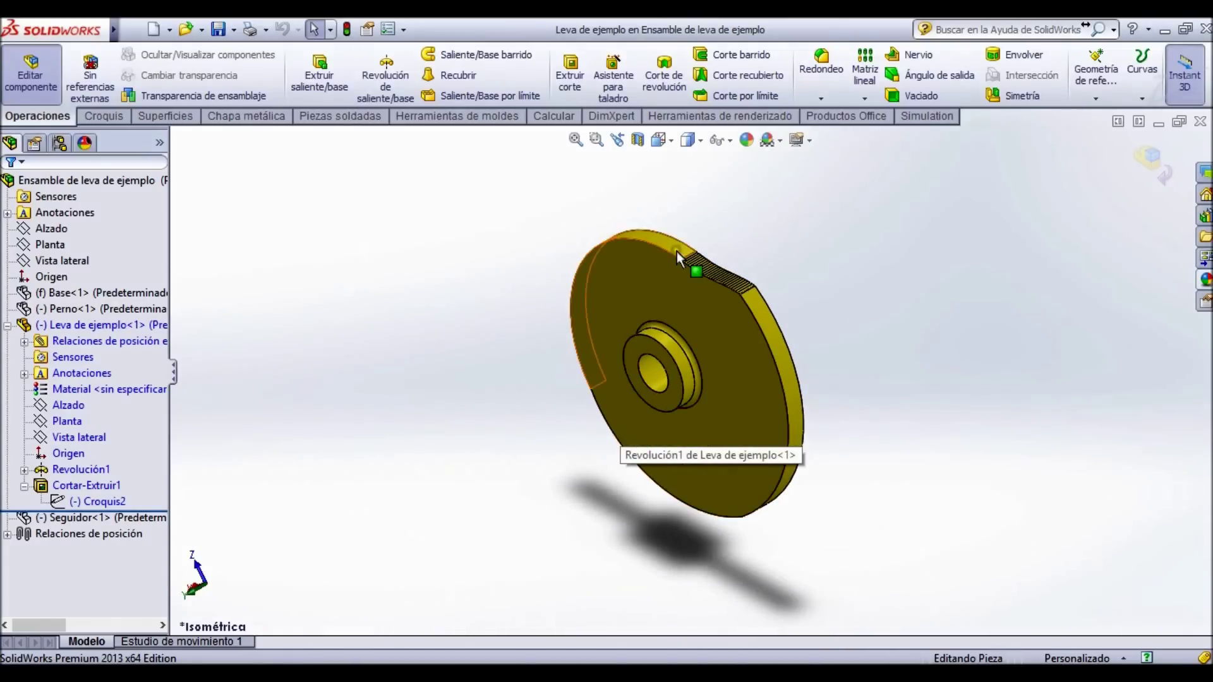
scroll(669, 317, down, 3)
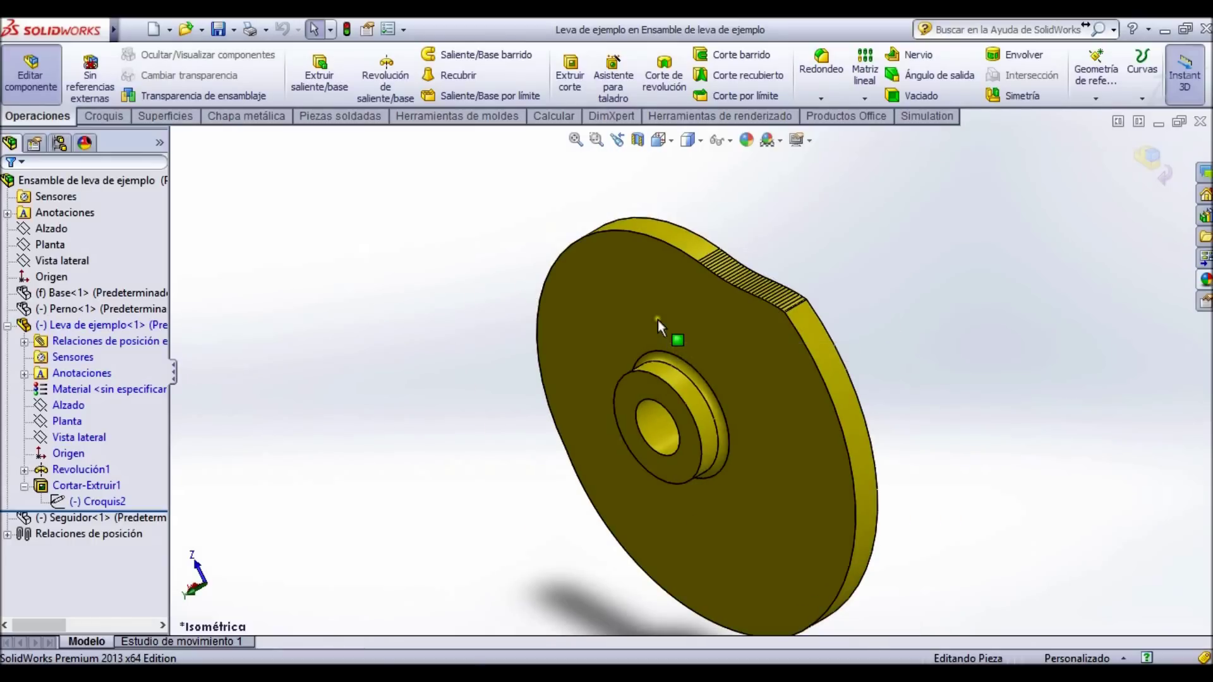
click(610, 285)
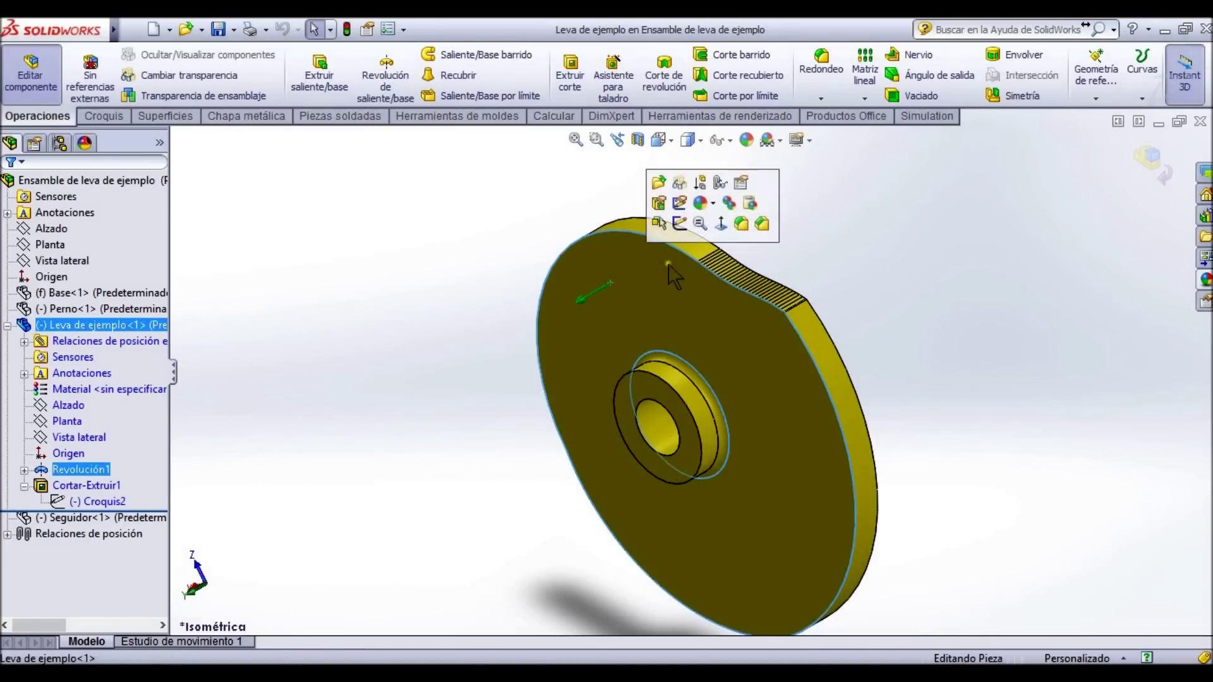
click(679, 223)
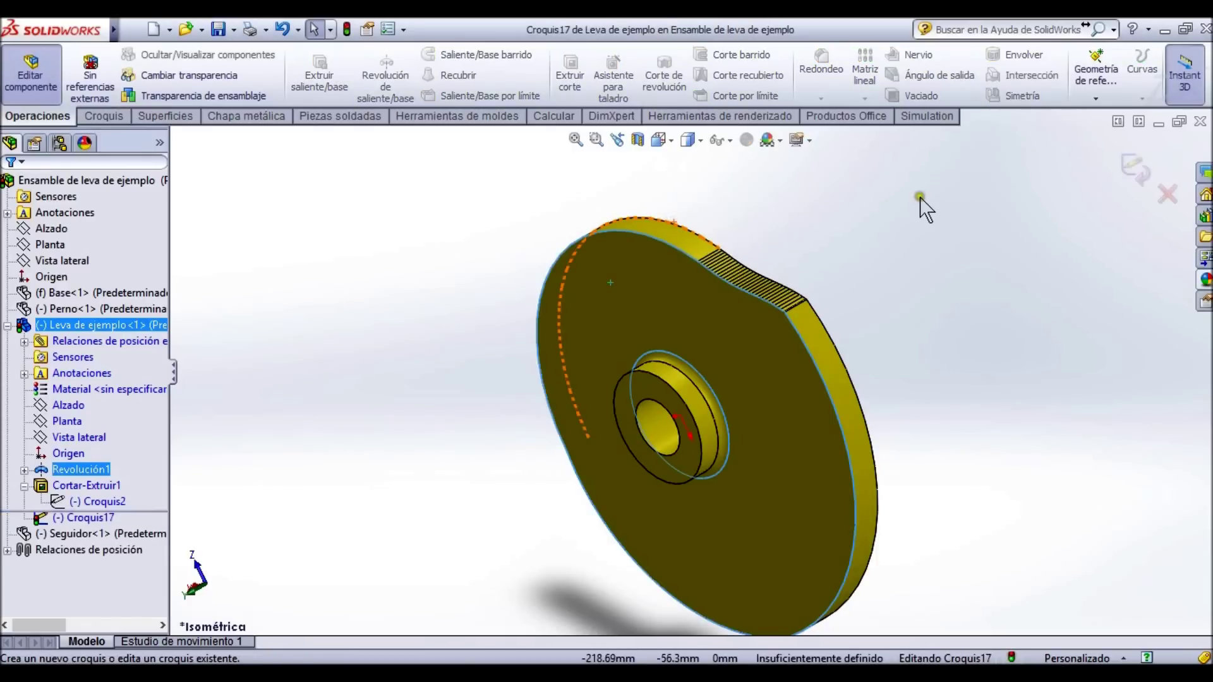
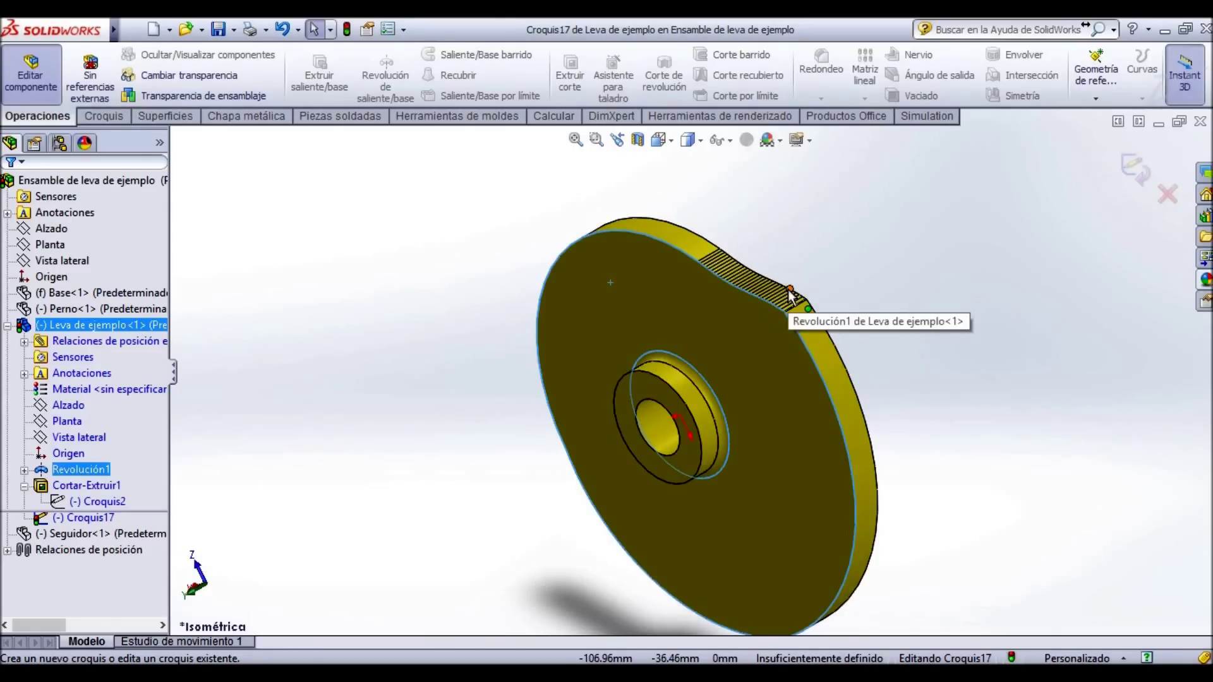
View the cam from the front and highlight Croquis2 to compare it with the cam's outline.
key(ctrl+1)
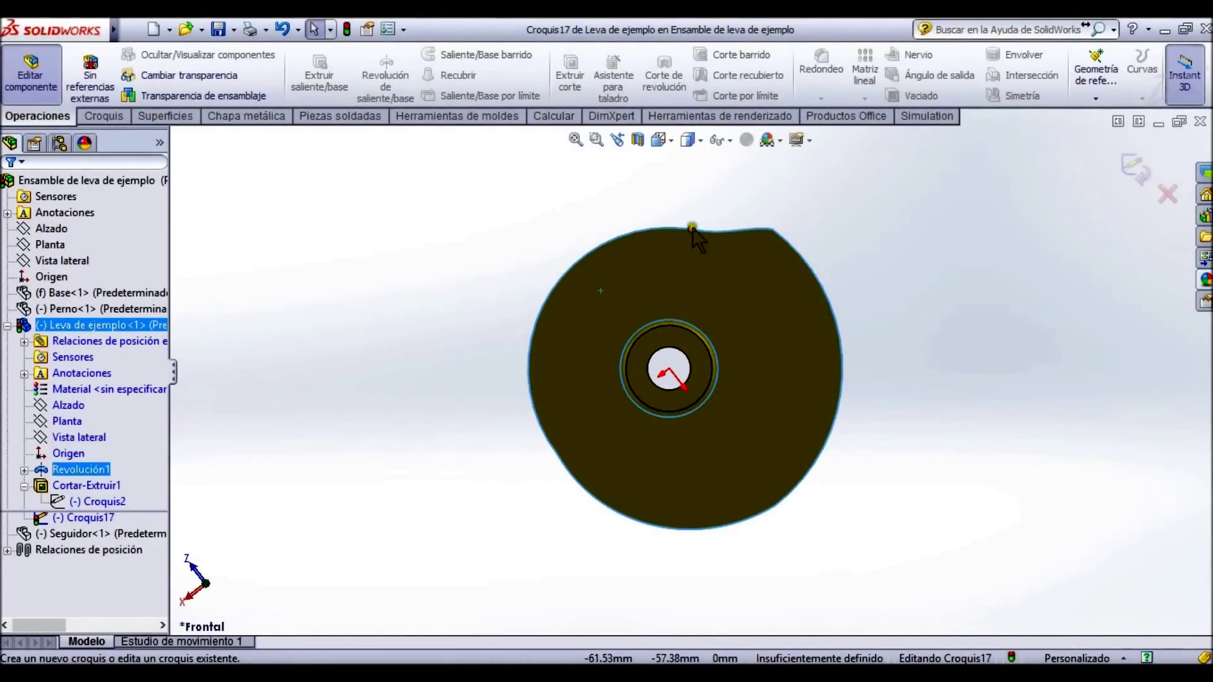
scroll(693, 227, up, 2)
scroll(692, 227, down, 1)
scroll(668, 457, up, 1)
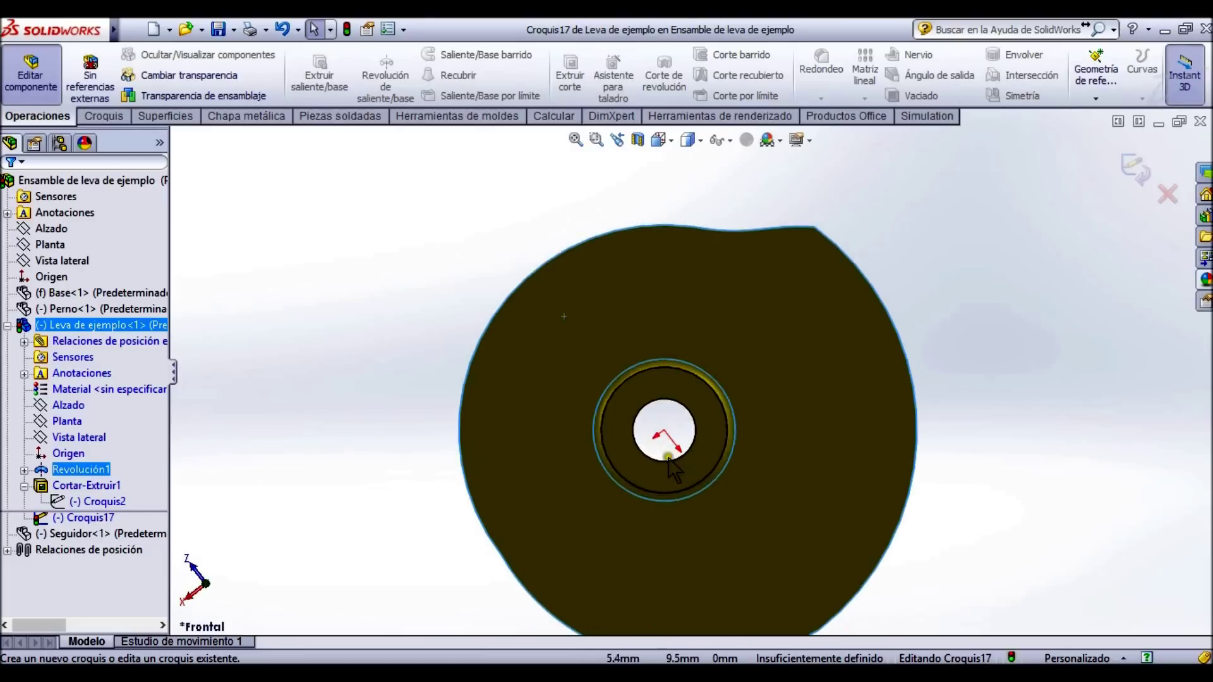
scroll(668, 457, down, 1)
scroll(668, 457, up, 1)
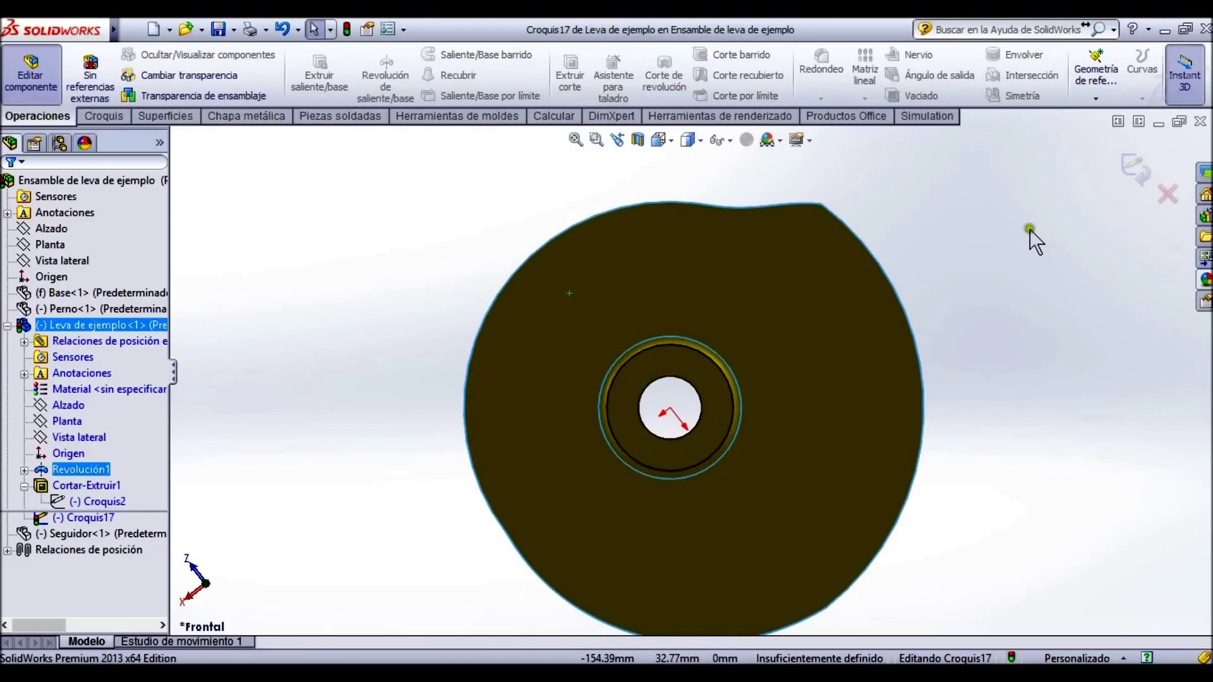
click(73, 504)
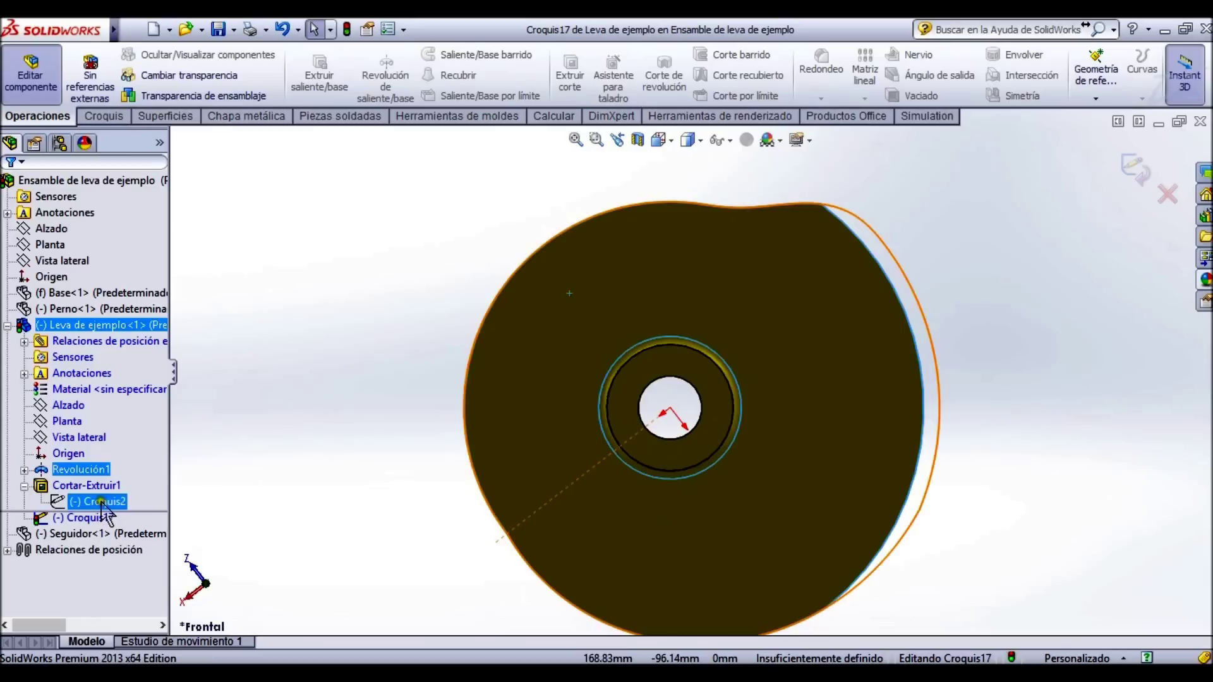
click(311, 303)
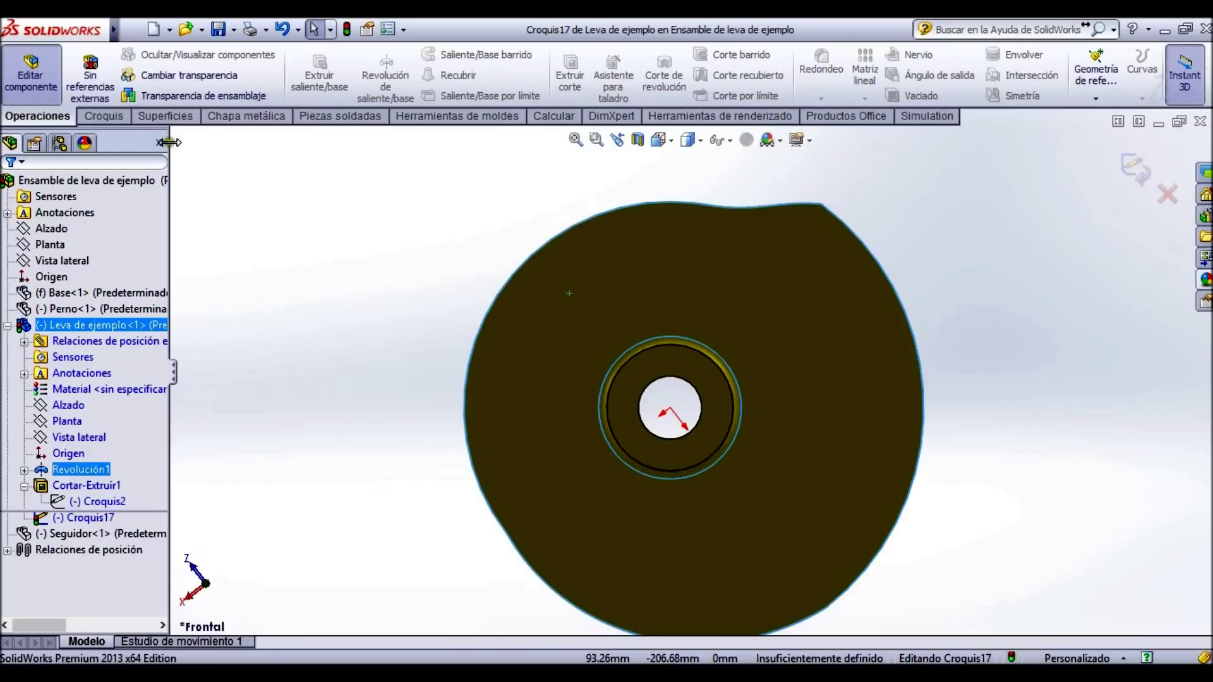
Select the complete outer edge loop of the cam's front face and convert it into sketch entities.
click(101, 119)
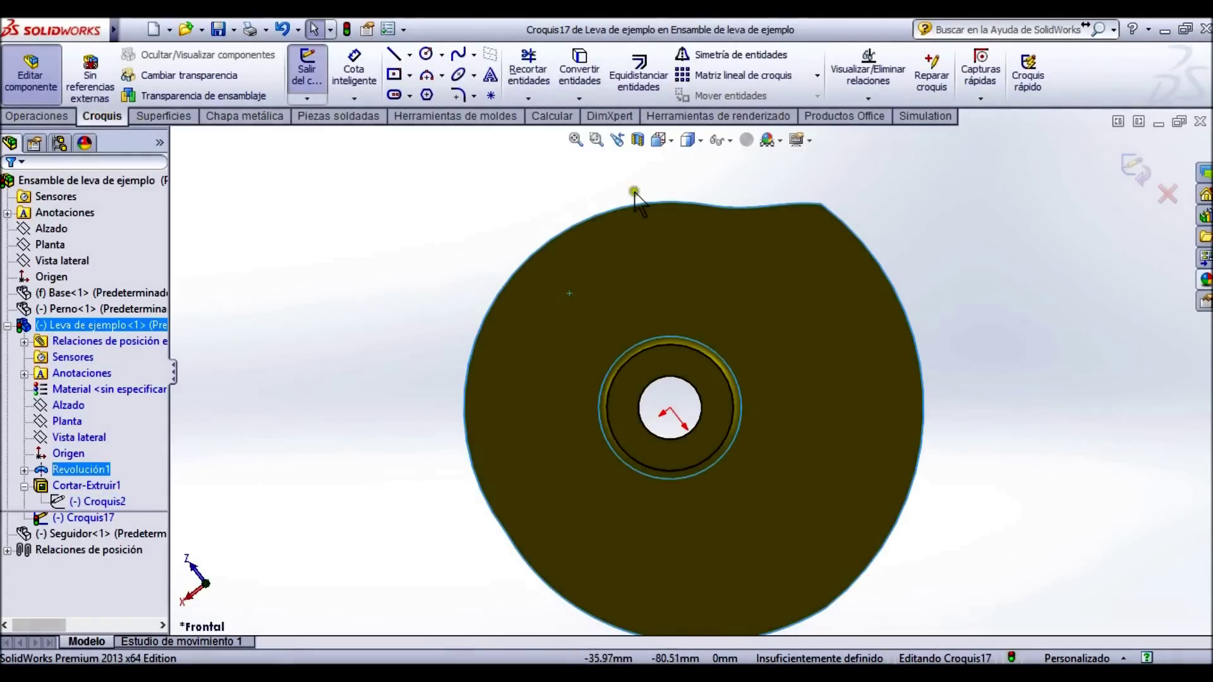
right_click(565, 236)
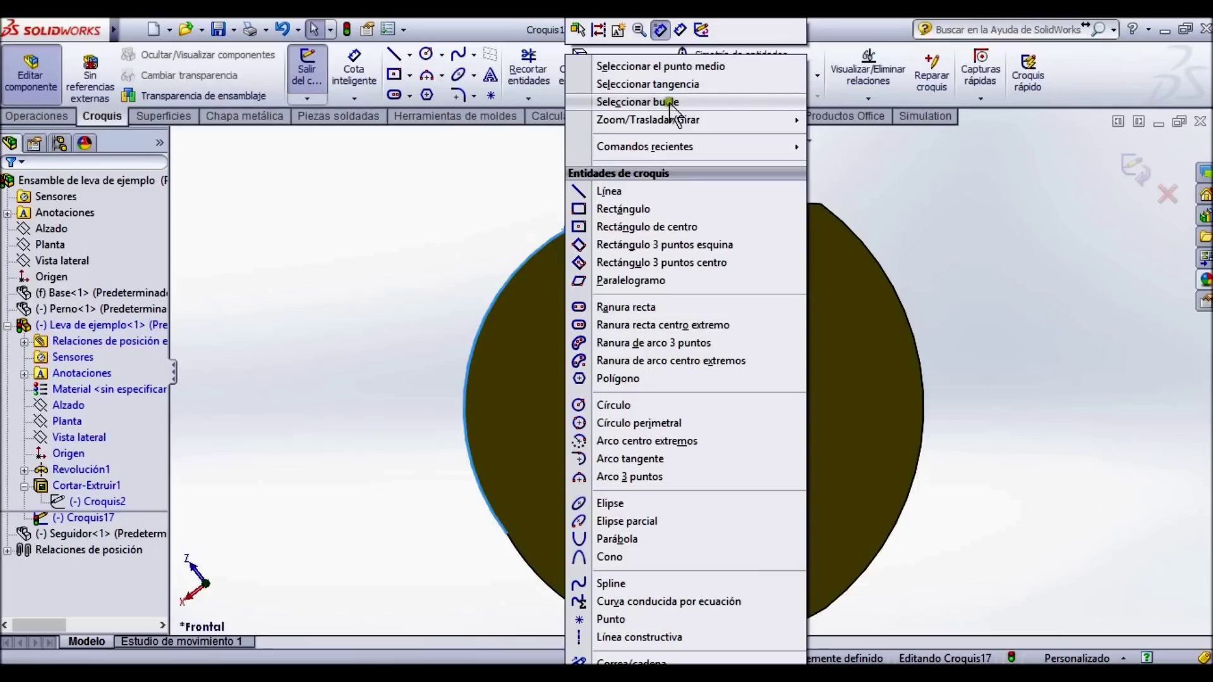
click(635, 102)
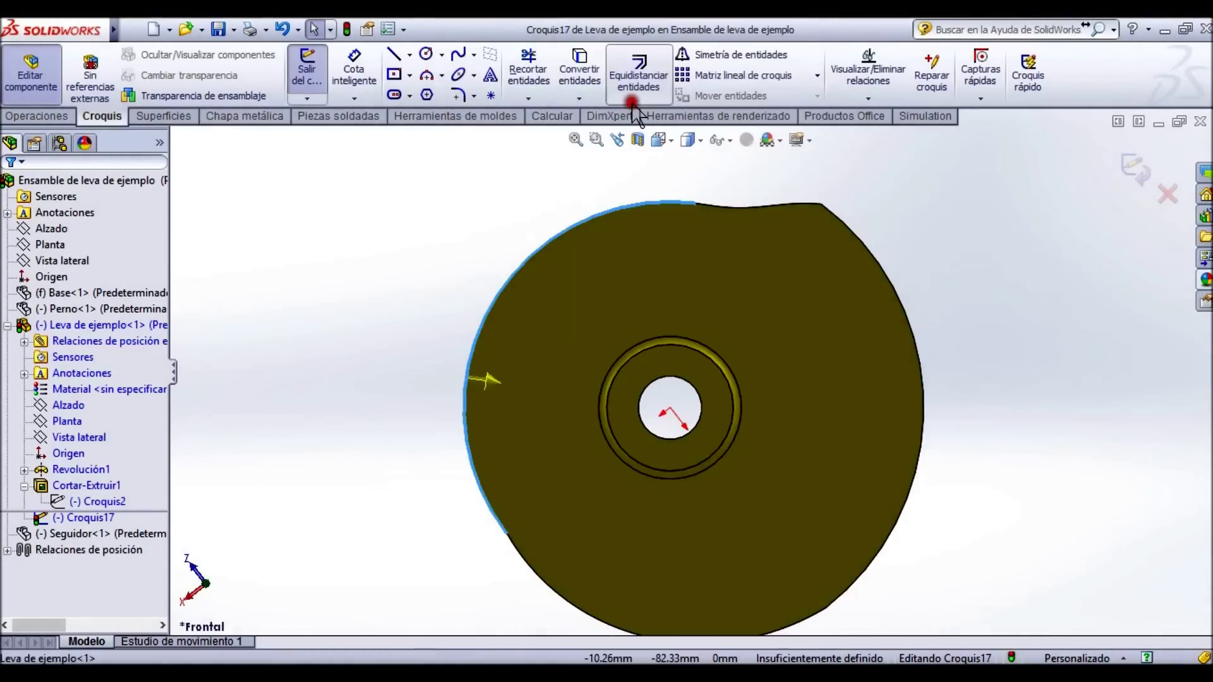
middle_drag(568, 208, 475, 397)
click(480, 381)
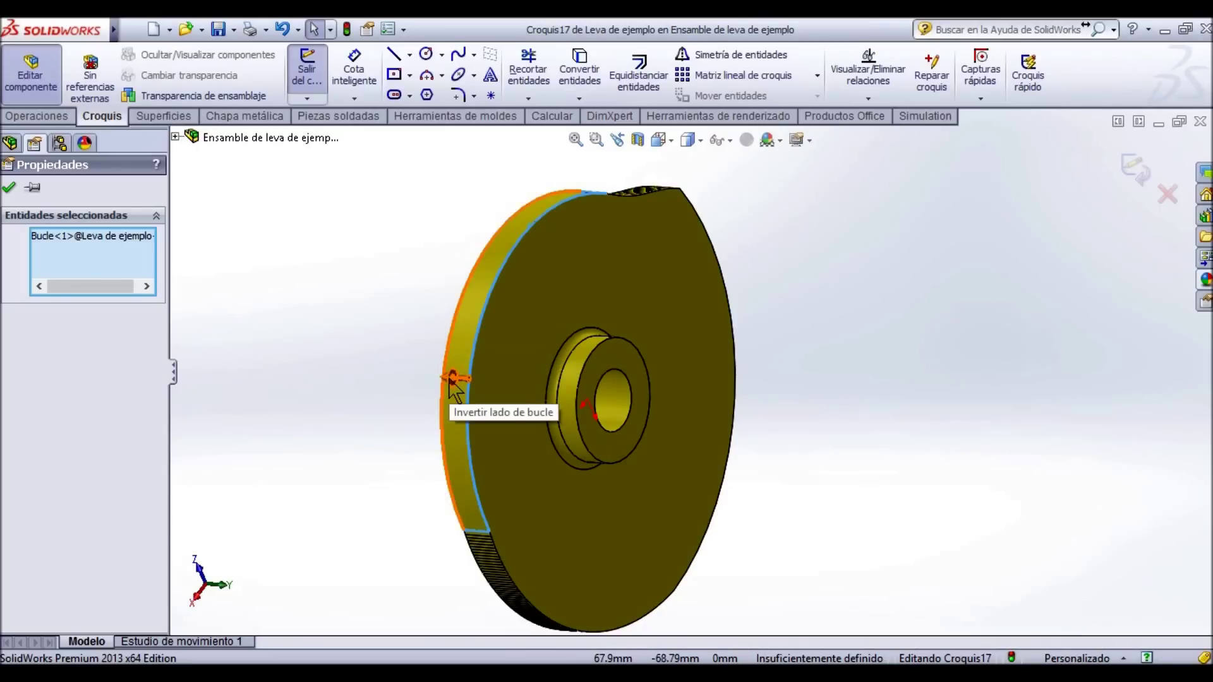
click(451, 379)
middle_drag(514, 371, 446, 377)
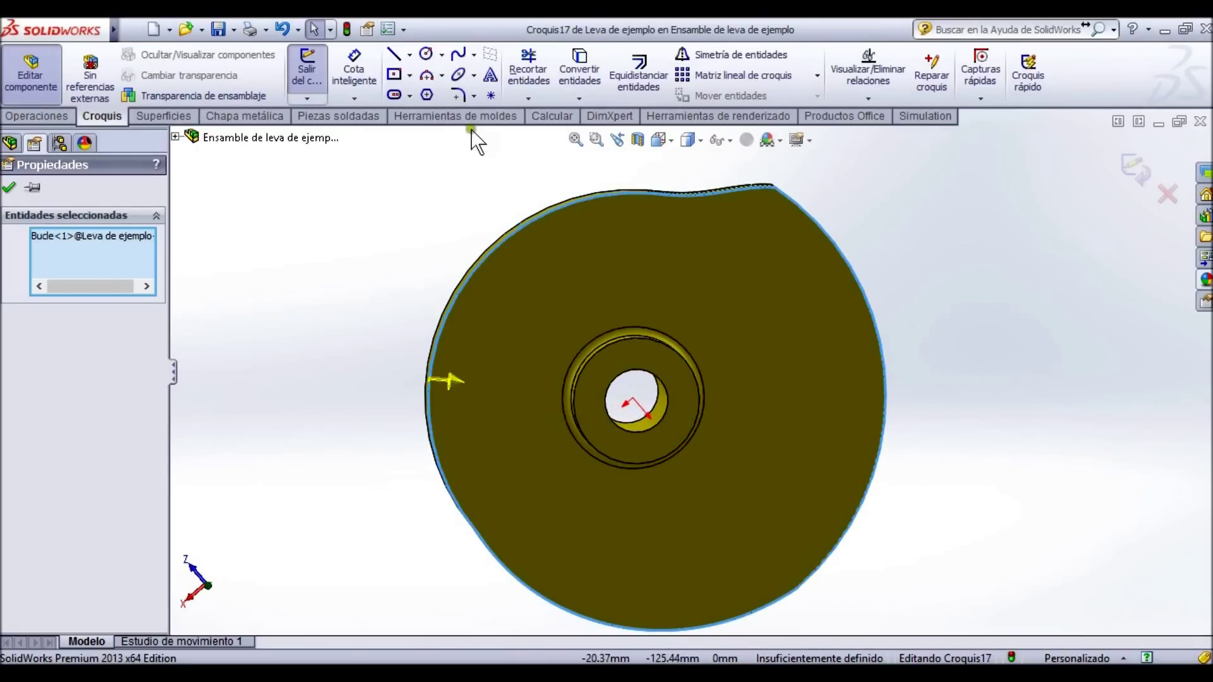
click(578, 98)
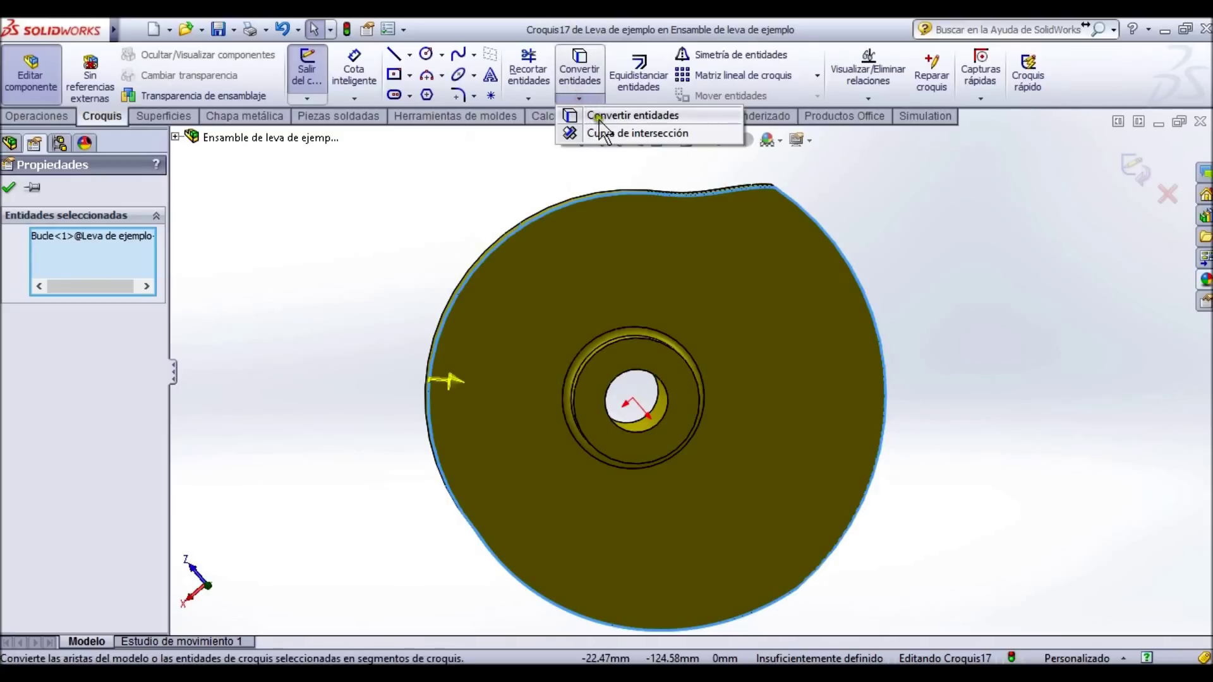
click(624, 117)
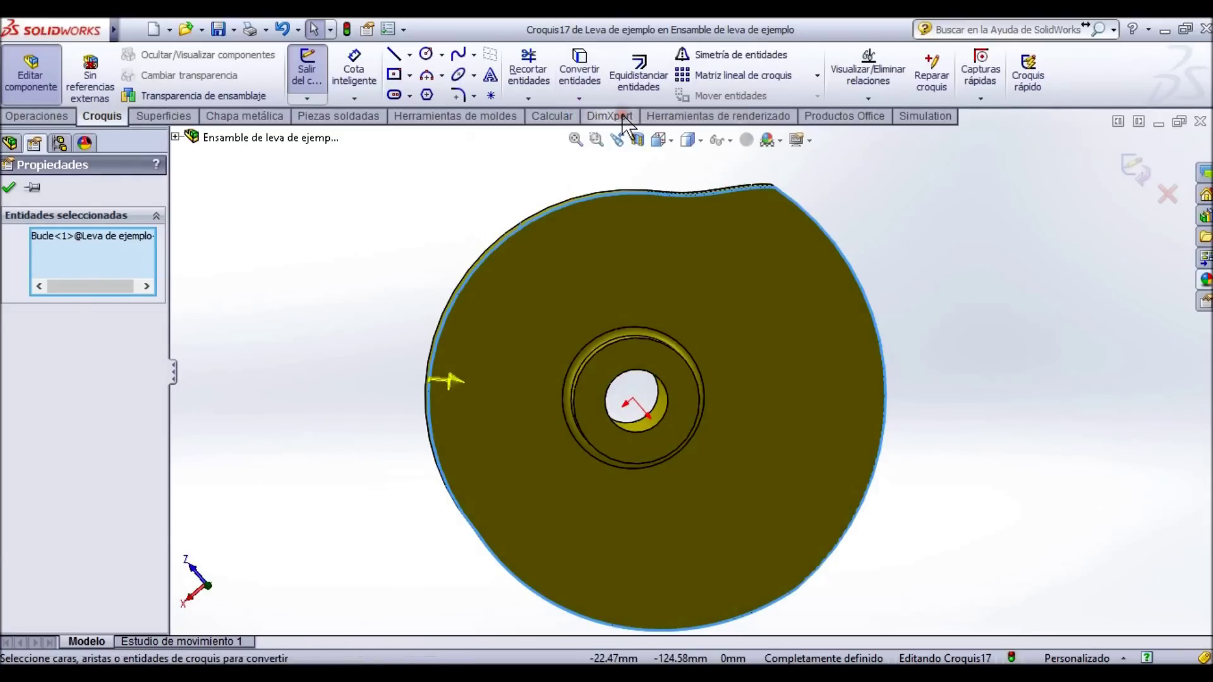
Inspect several of the short converted sketch lines along the cam's segmented rim section.
scroll(764, 202, down, 5)
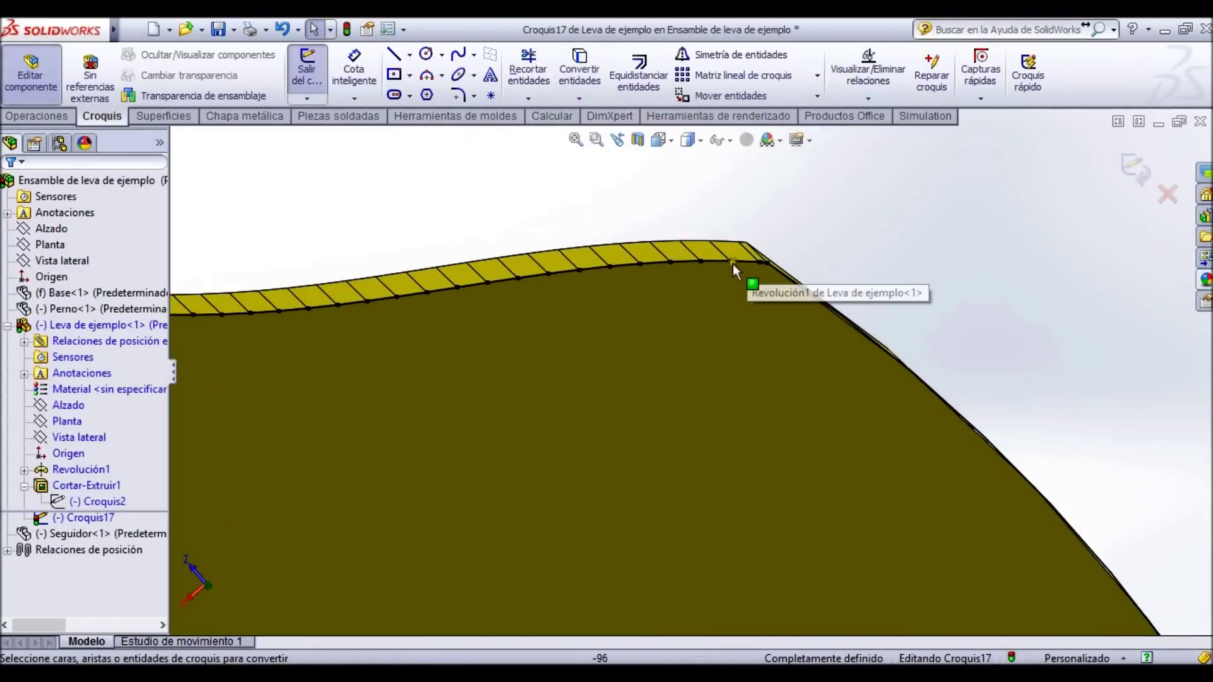
click(657, 259)
click(601, 264)
click(564, 270)
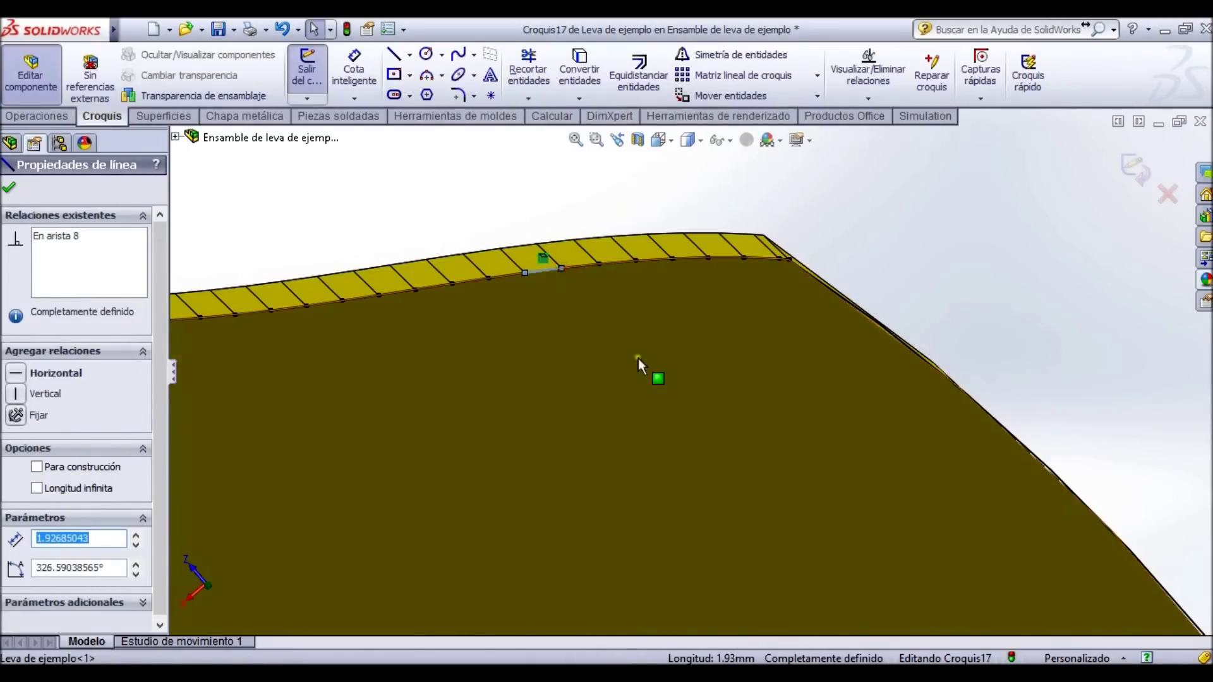
scroll(638, 358, up, 6)
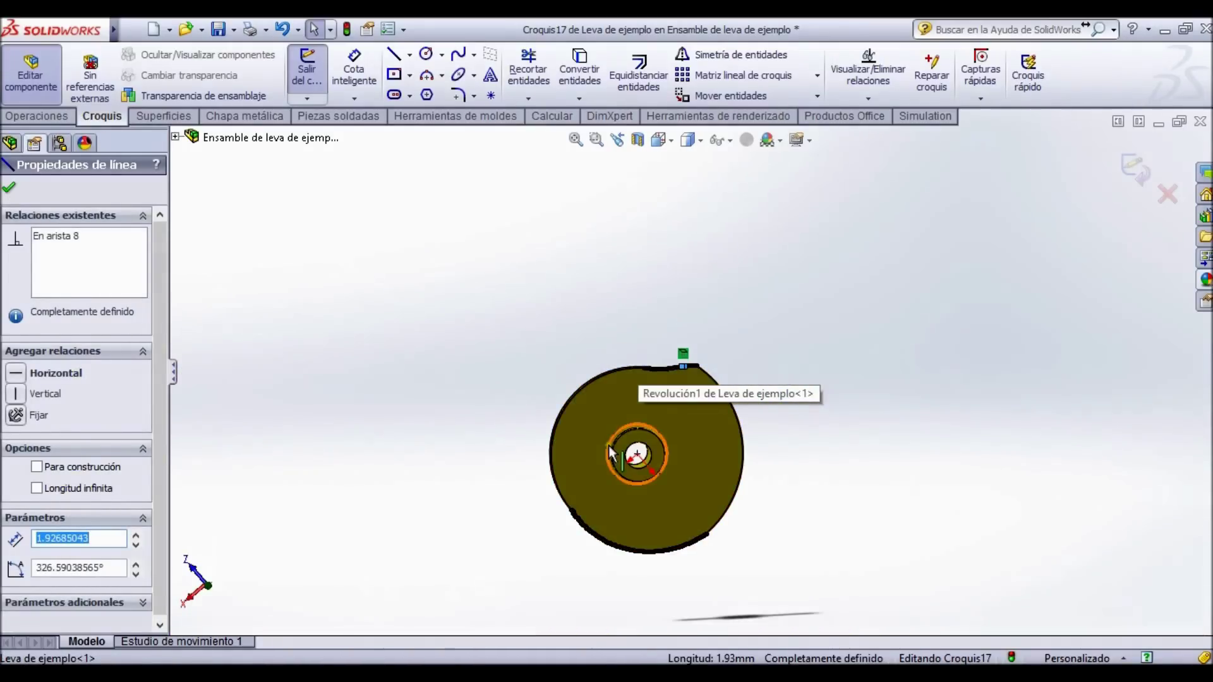
Select all converted outline entities in the front view and turn them into construction geometry.
key(ctrl+1)
click(828, 205)
mouse_move(874, 183)
mouse_down()
mouse_move(766, 368)
mouse_move(524, 548)
mouse_move(446, 555)
mouse_up()
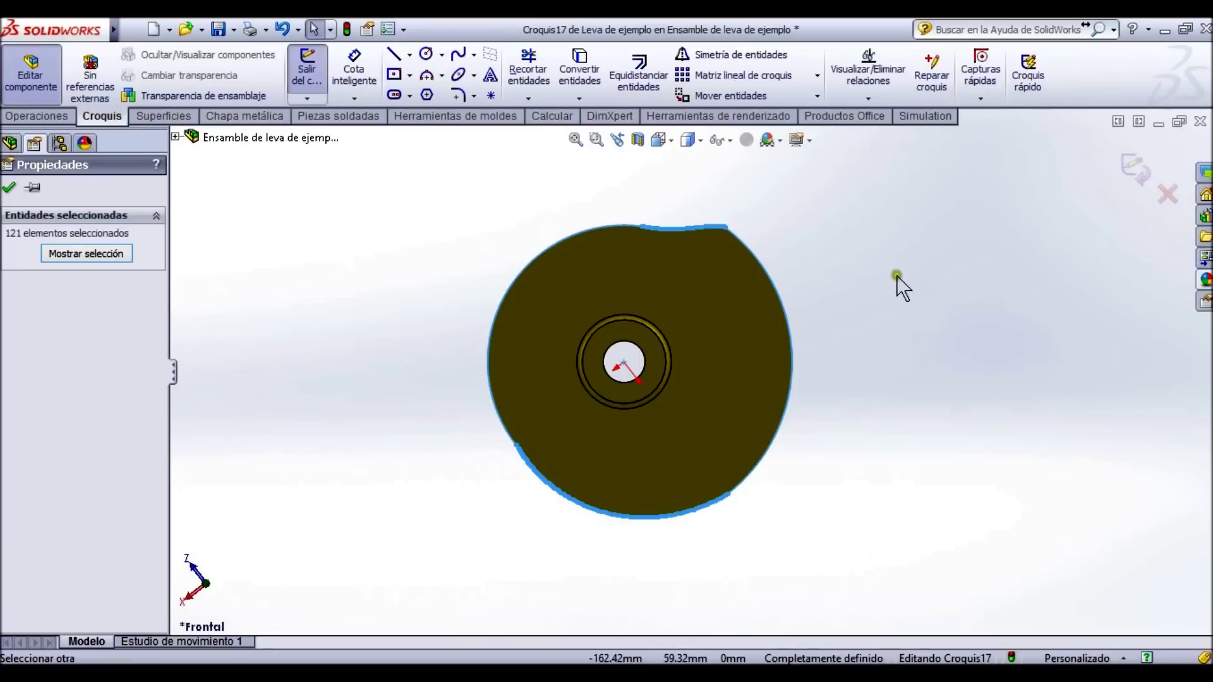
click(68, 254)
mouse_move(147, 253)
mouse_down()
mouse_move(154, 269)
mouse_move(155, 248)
mouse_up()
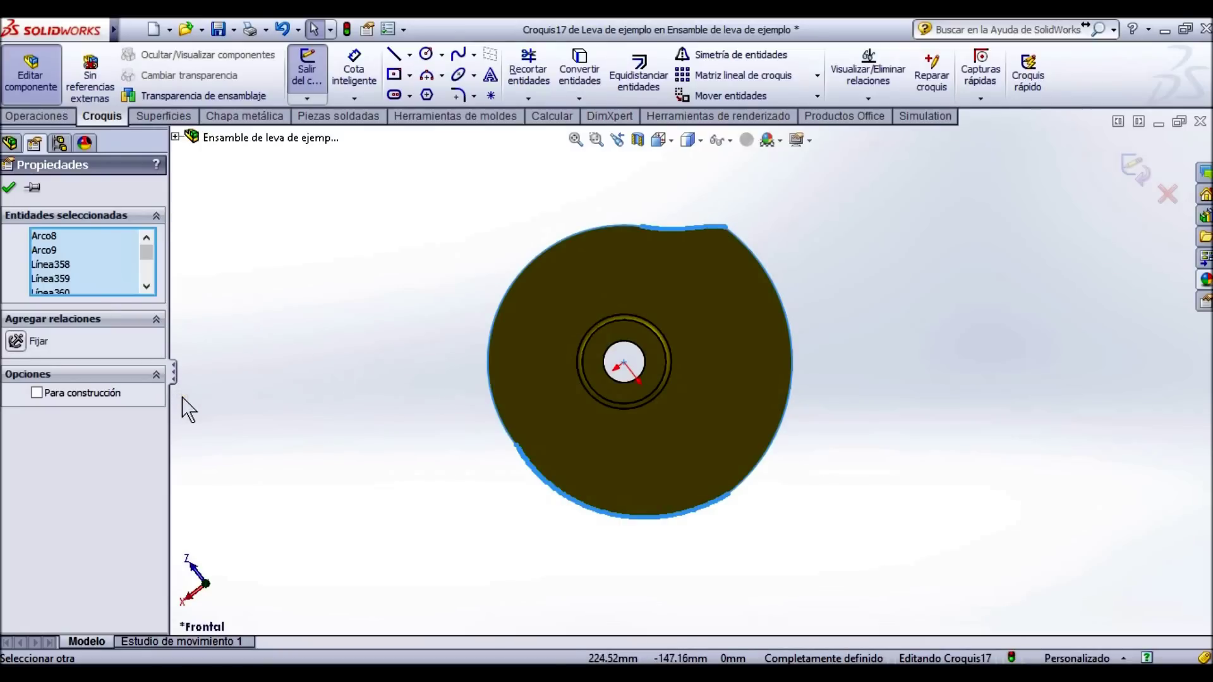
click(37, 393)
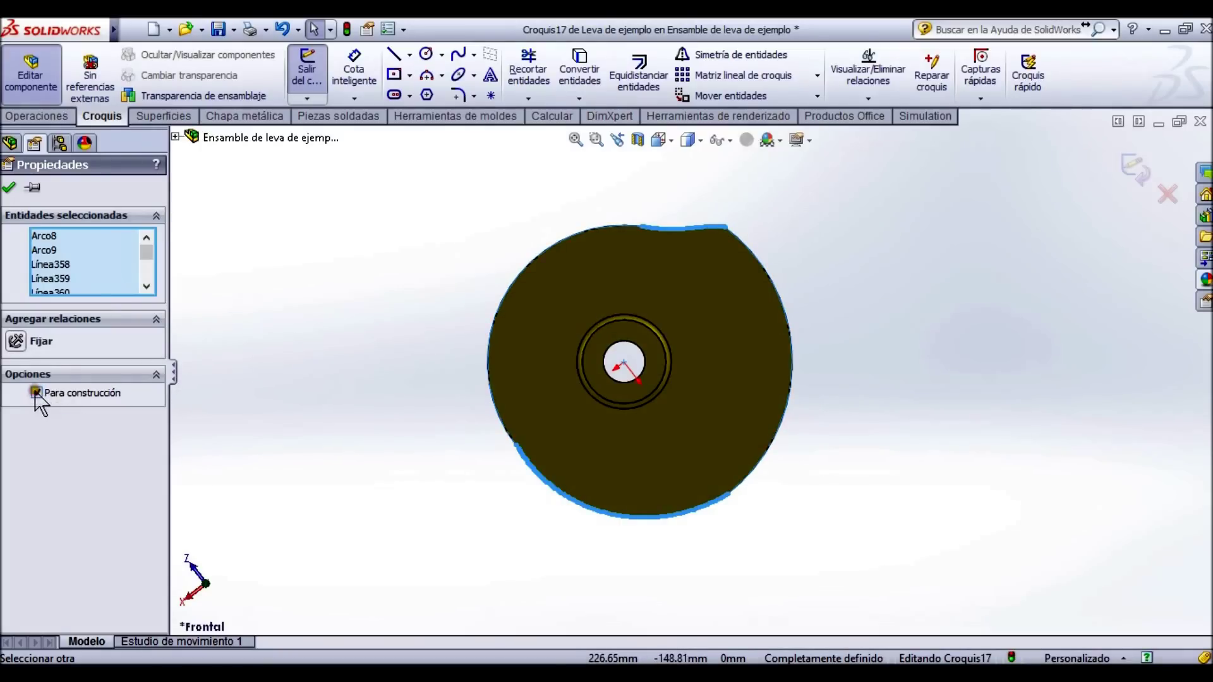
Examine the construction outline against the cam's edge where the large arc meets the short segments.
scroll(622, 239, down, 4)
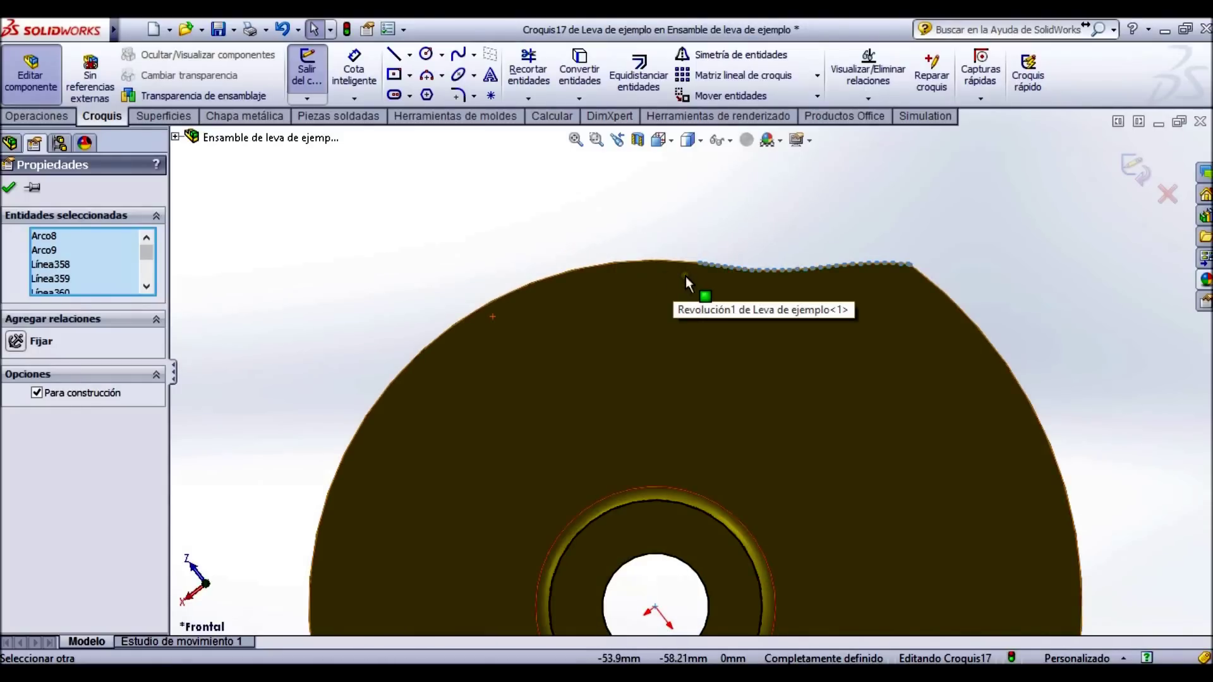
scroll(685, 278, down, 2)
scroll(685, 286, down, 3)
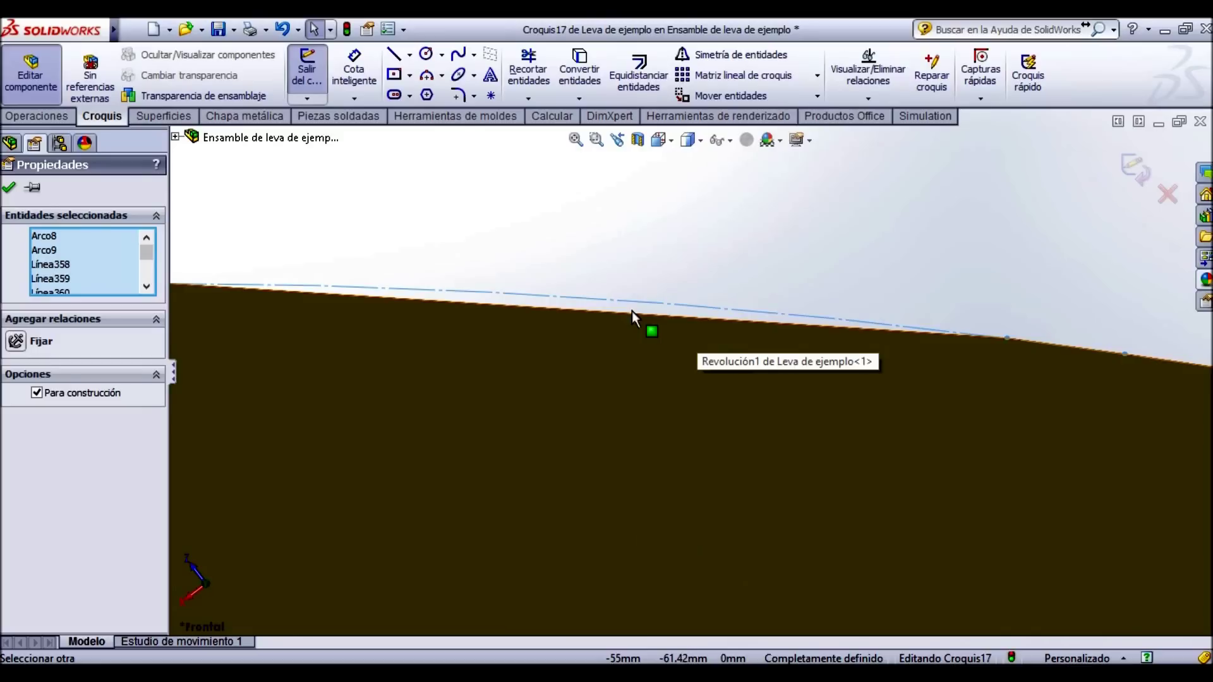
scroll(673, 356, up, 5)
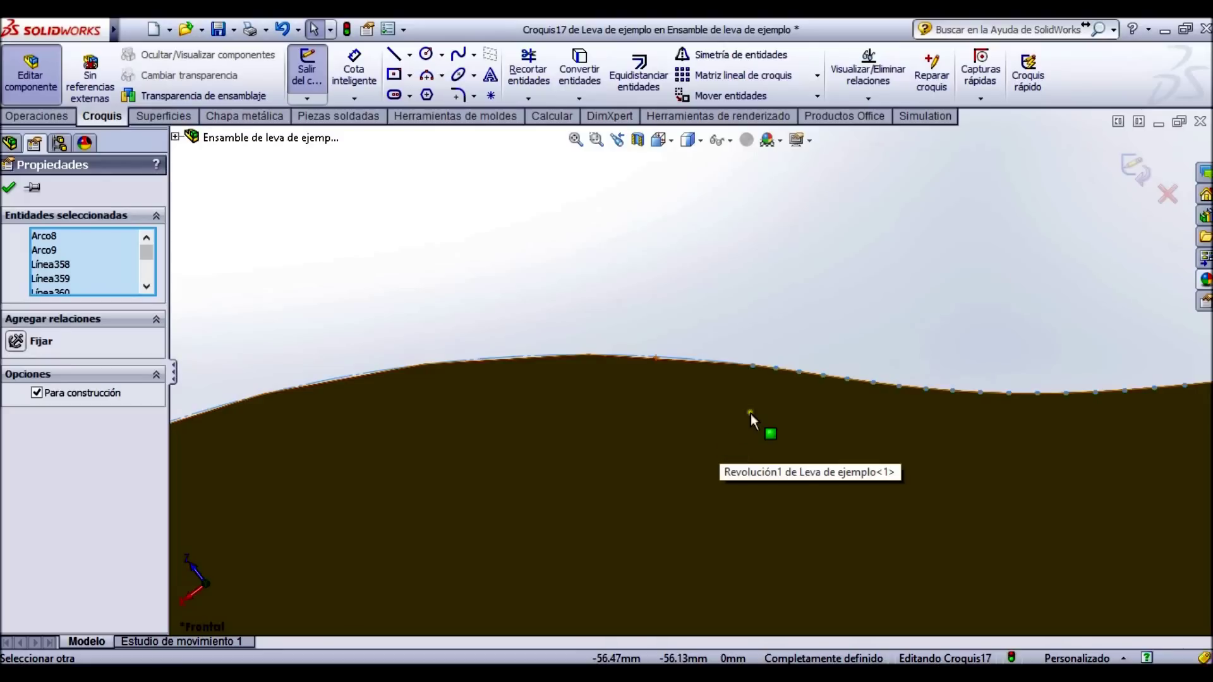
scroll(751, 422, up, 4)
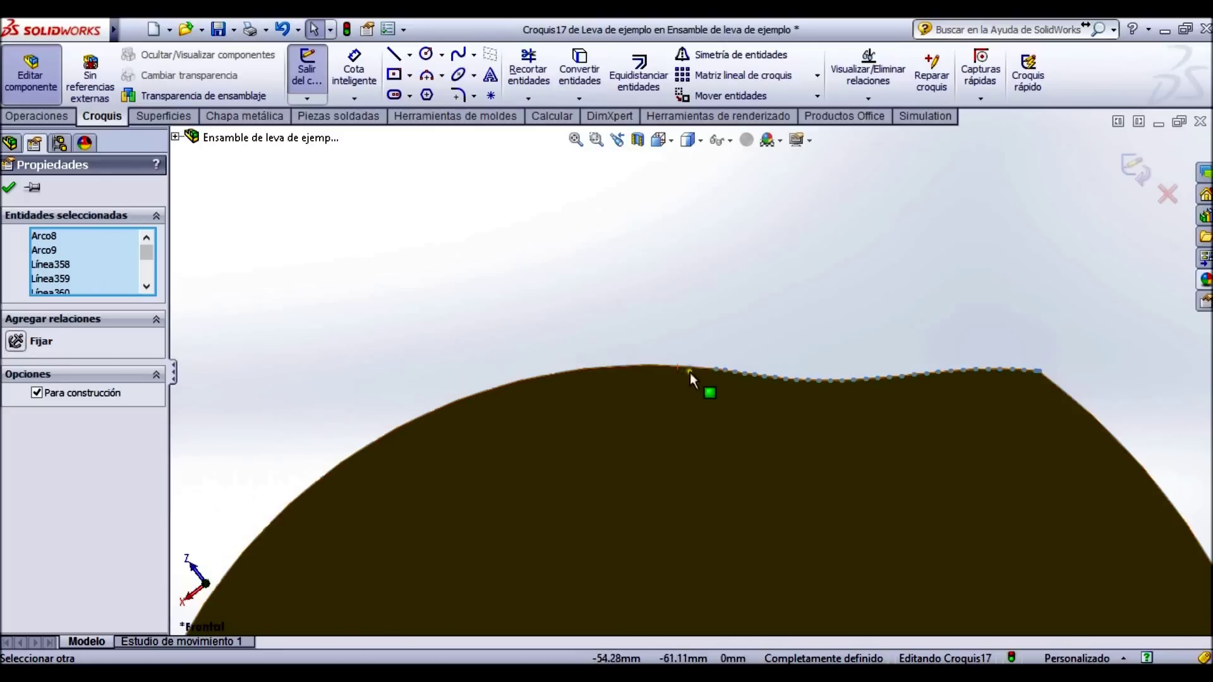
scroll(685, 371, down, 4)
scroll(754, 372, up, 5)
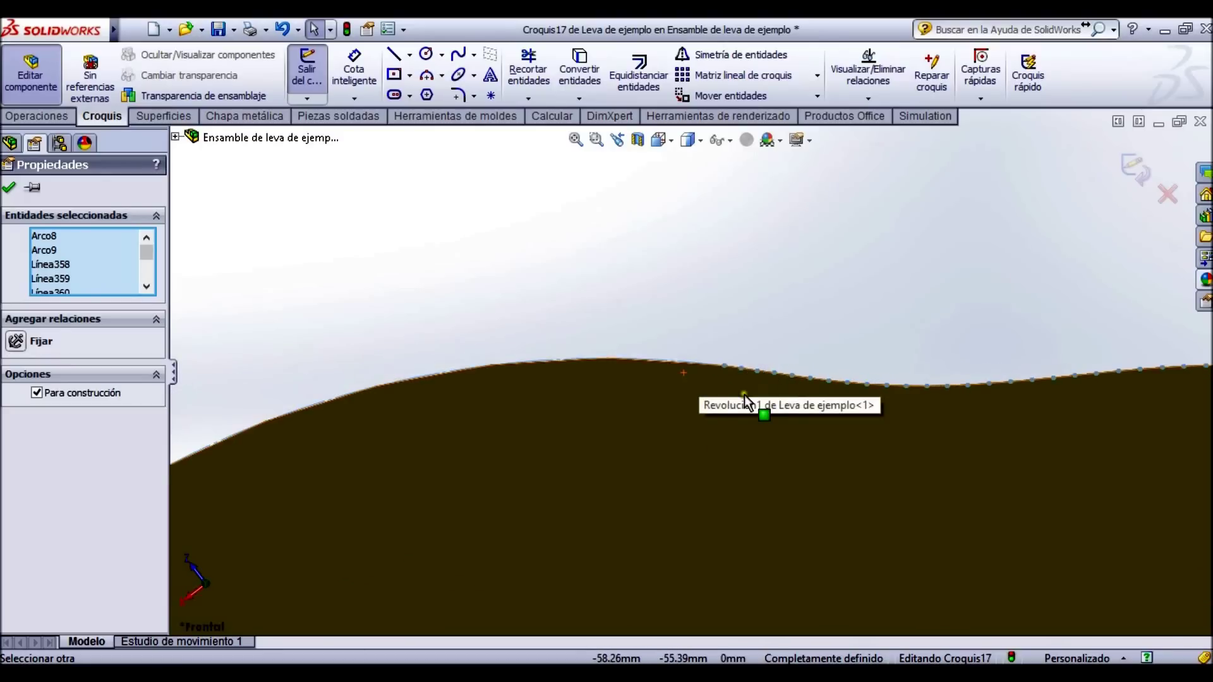
scroll(720, 421, up, 5)
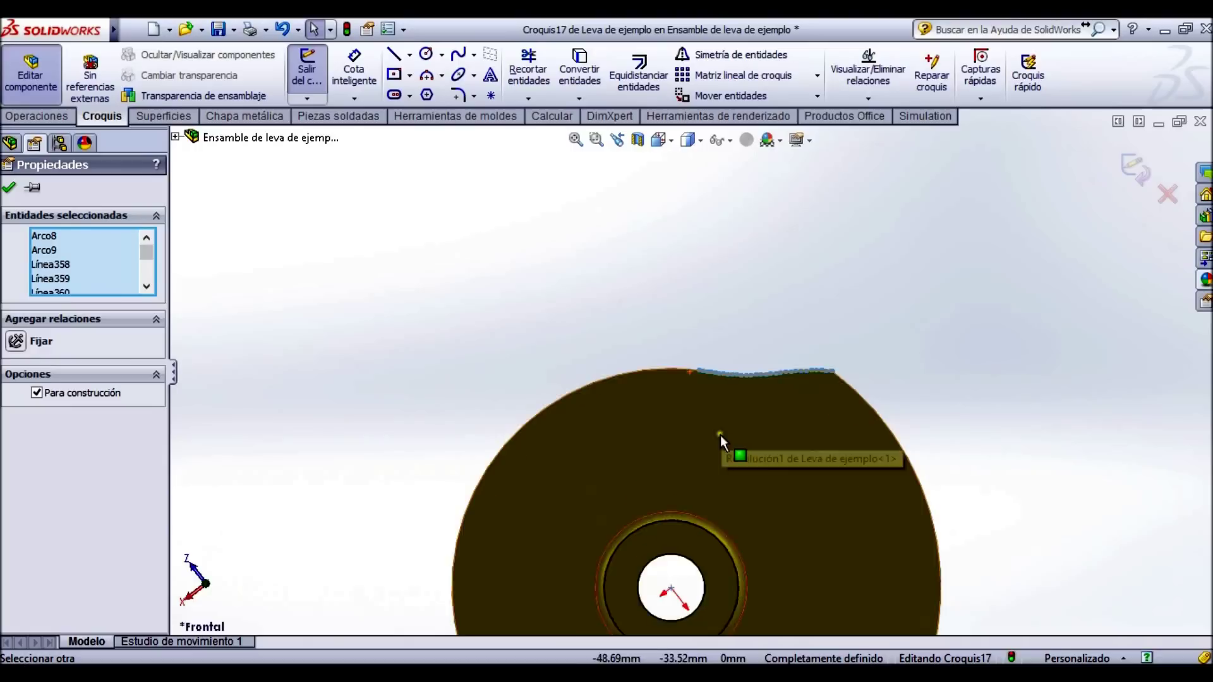
scroll(696, 422, down, 1)
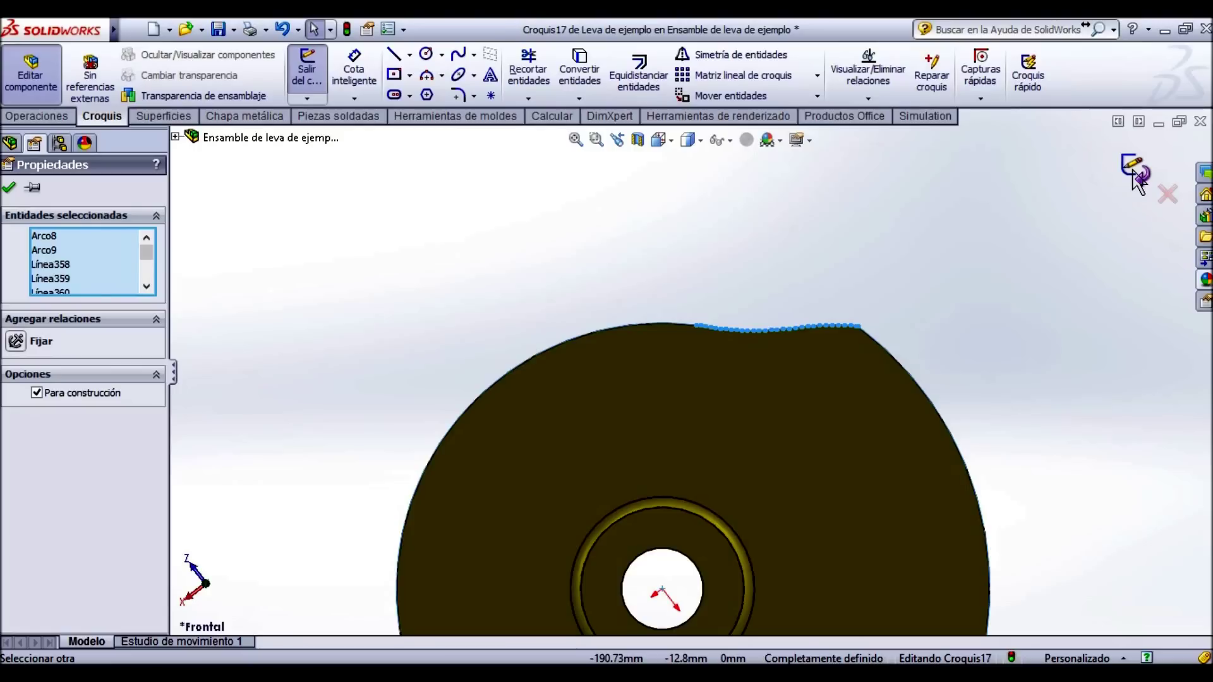
Clear the outline selection and compare the cut's sketch Croquis2 with the cam's upper edge.
scroll(634, 332, down, 2)
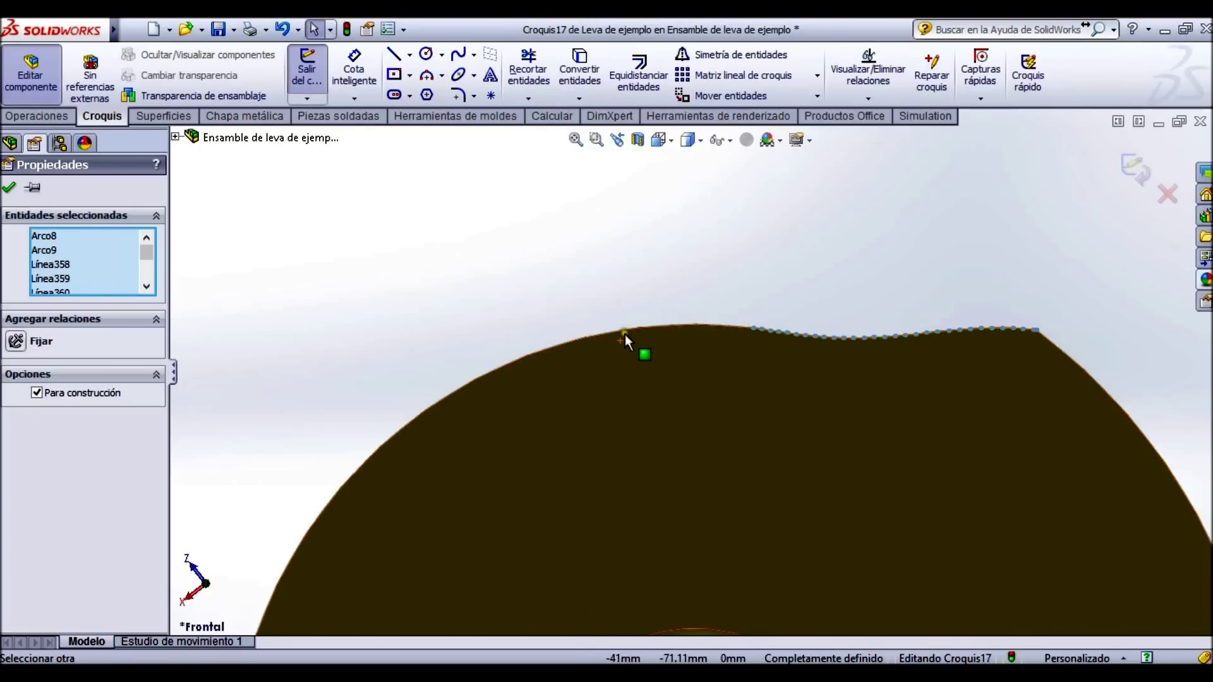
scroll(624, 335, down, 1)
click(9, 187)
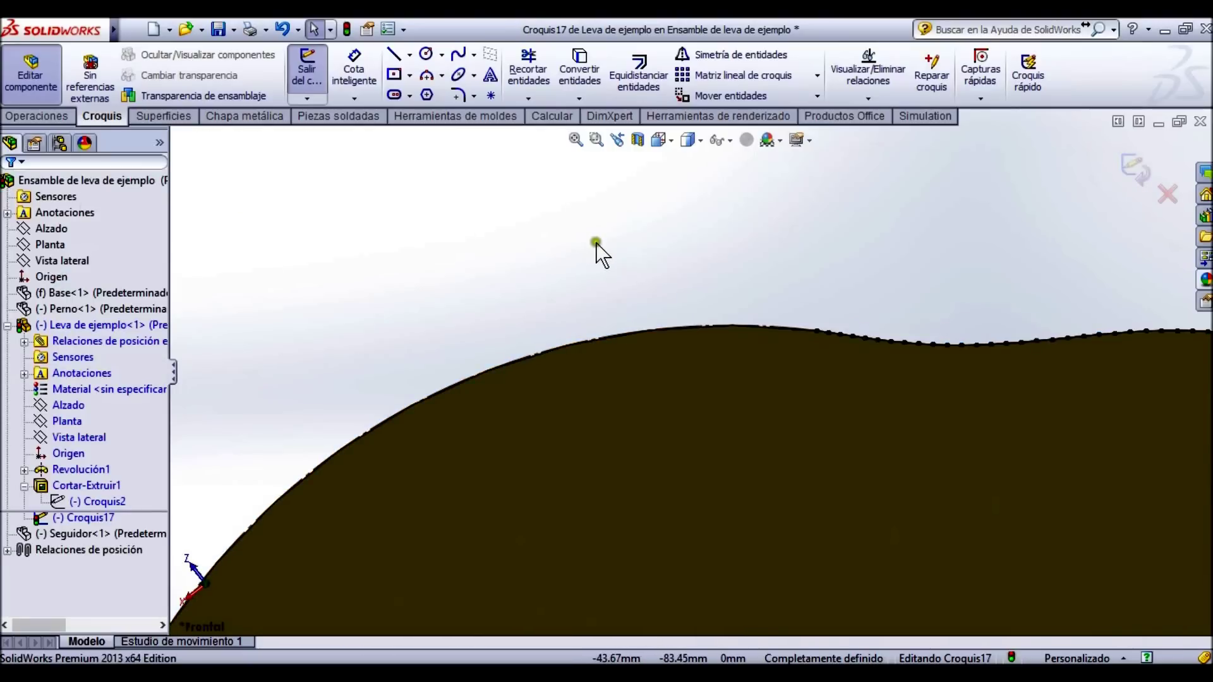
scroll(793, 331, up, 3)
click(92, 502)
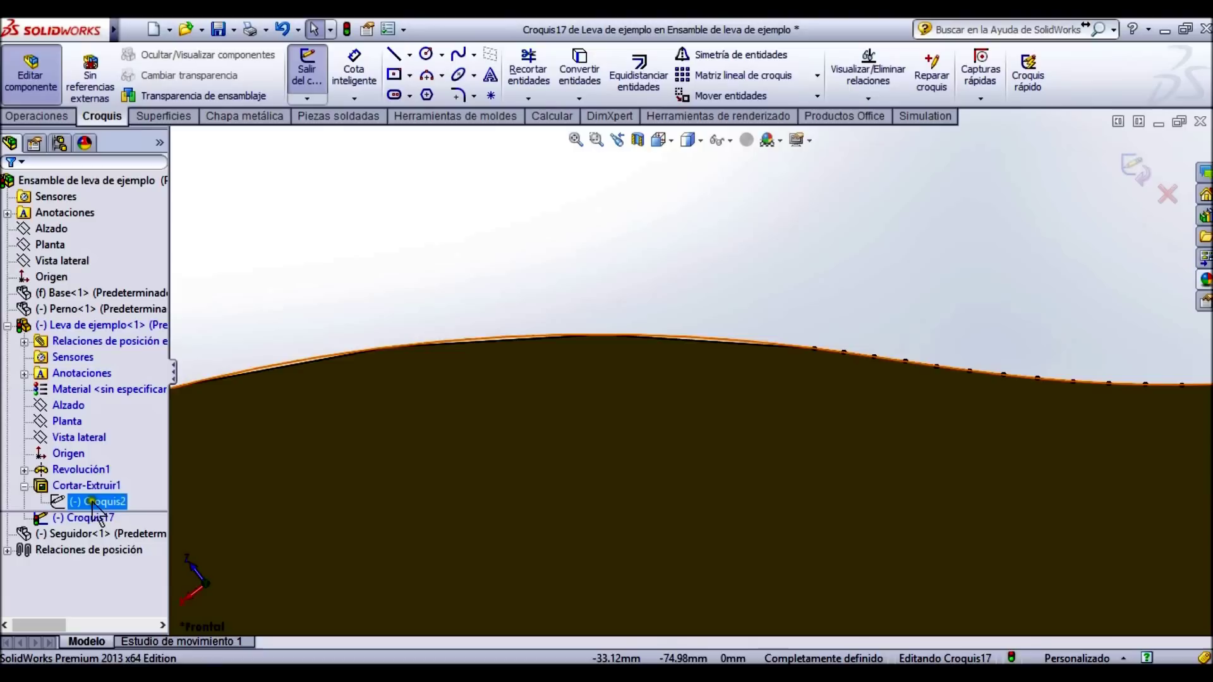
click(714, 308)
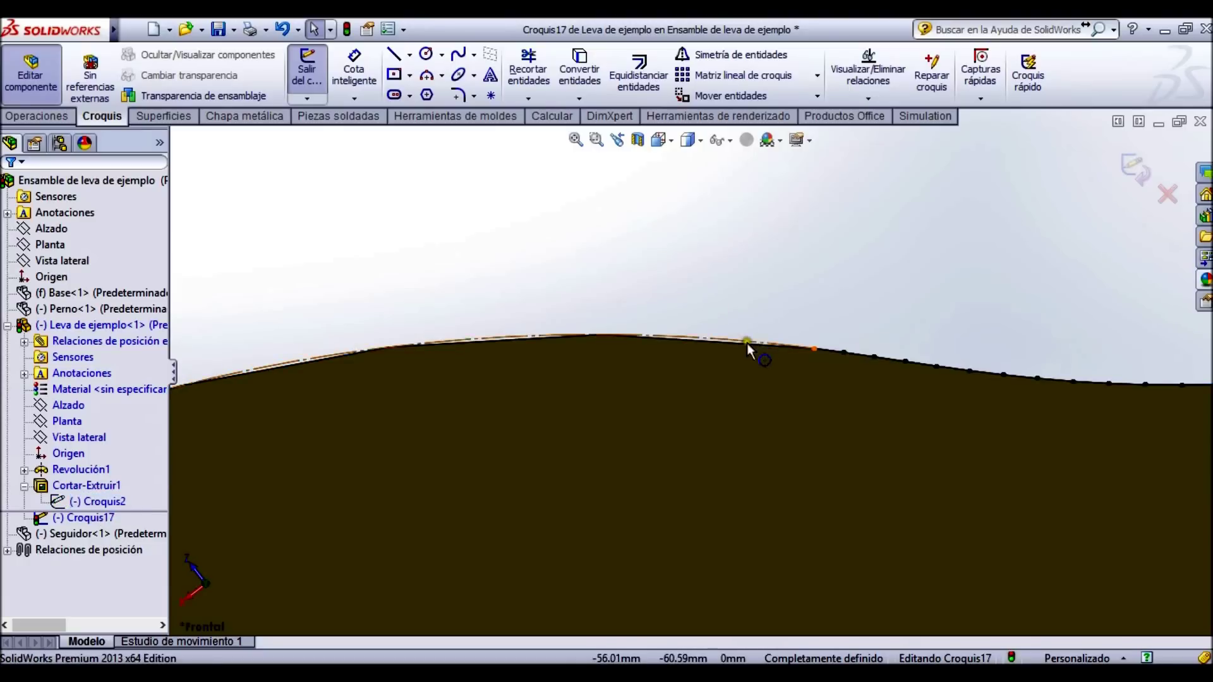
Inspect the large construction arc and the adjoining short line where they meet on the cam's rim.
click(835, 351)
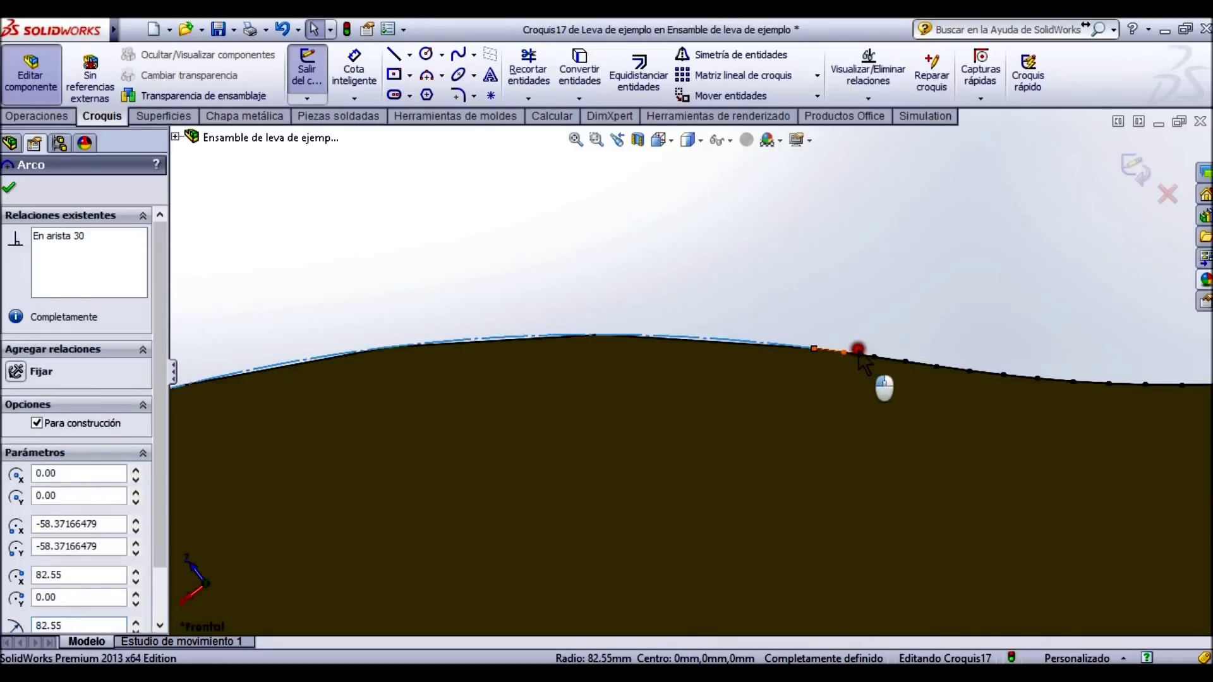
click(859, 355)
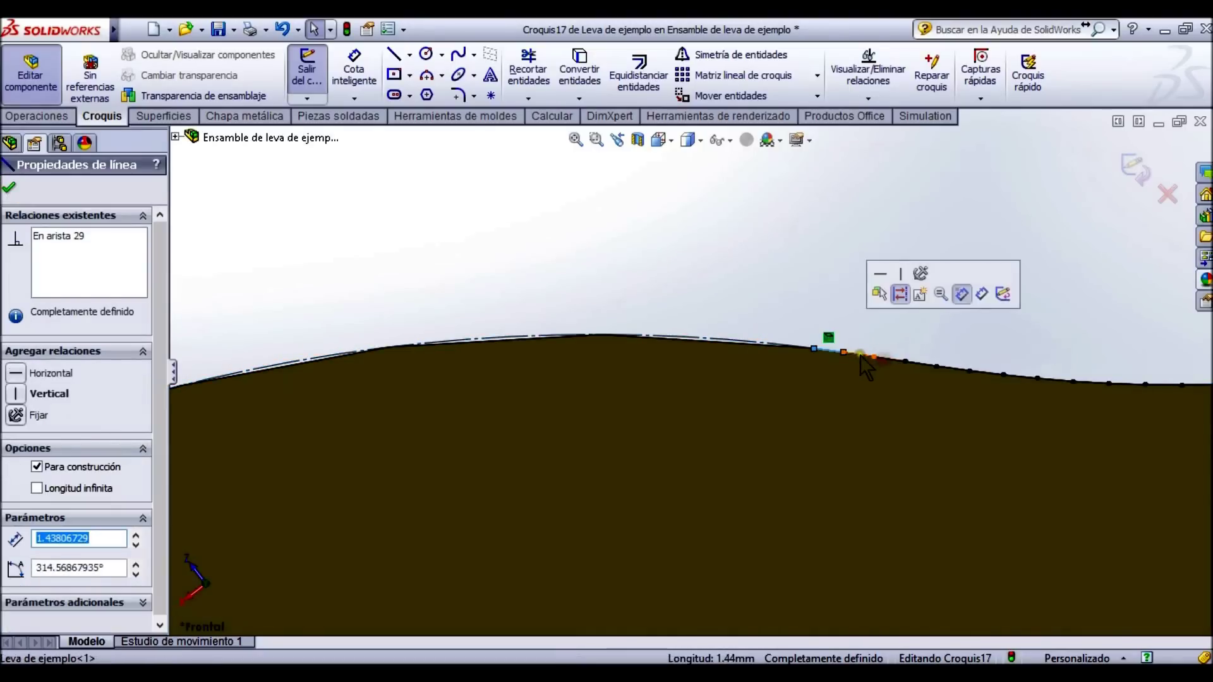
click(579, 98)
click(632, 135)
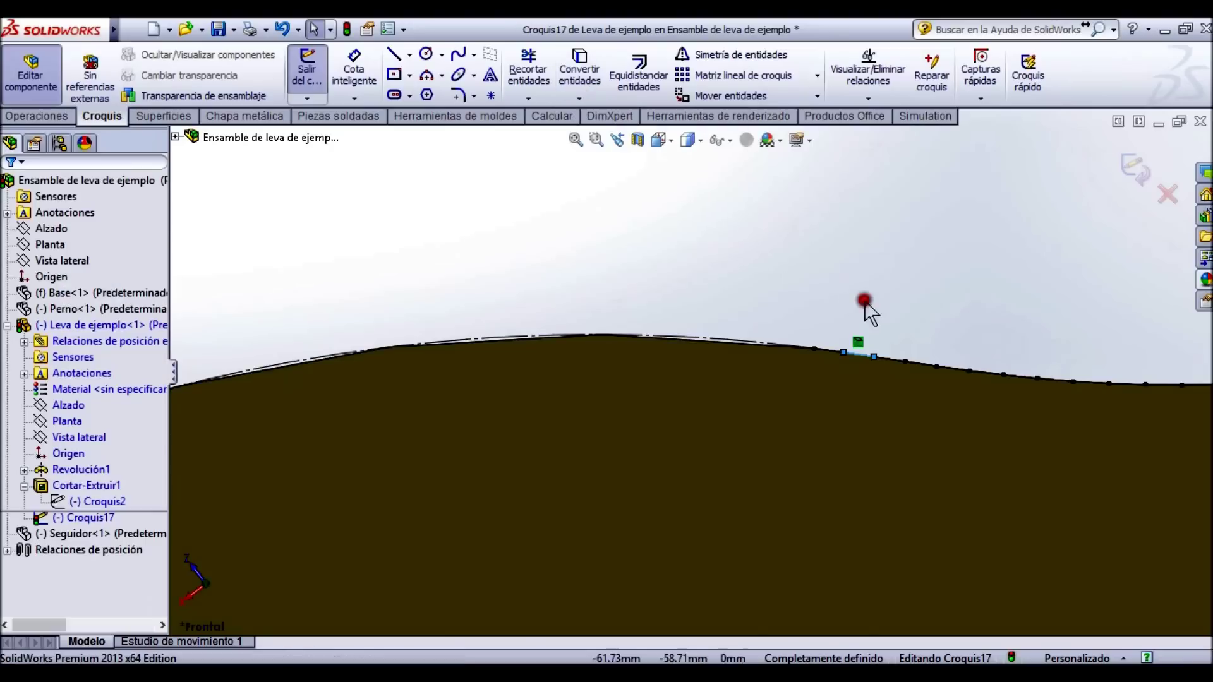
click(845, 351)
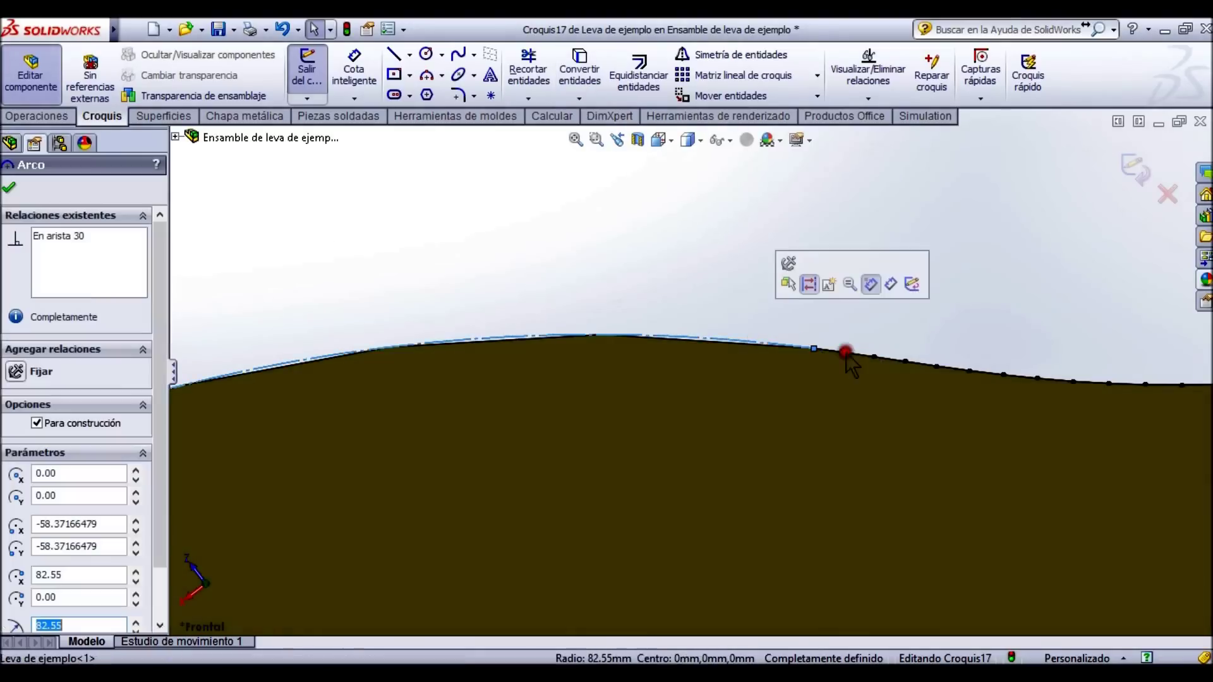
click(731, 307)
Select all construction entities of the cam's outline and fit a spline to them with Fit Spline.
scroll(802, 423, up, 5)
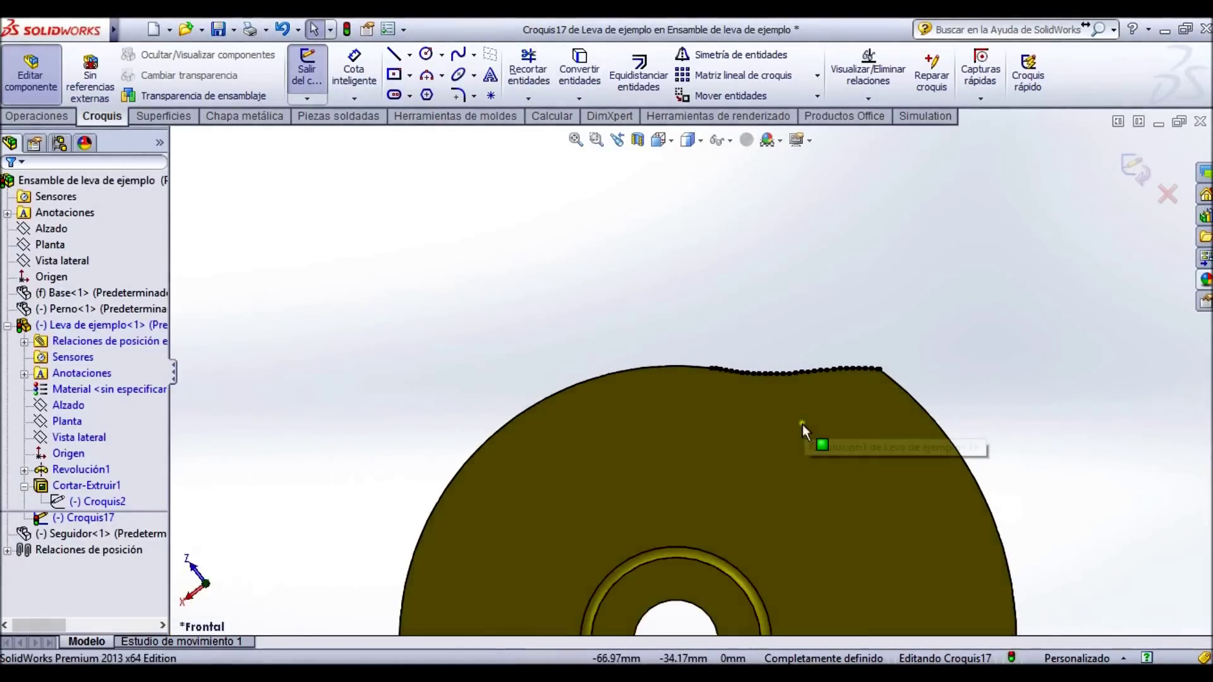
scroll(700, 475, down, 1)
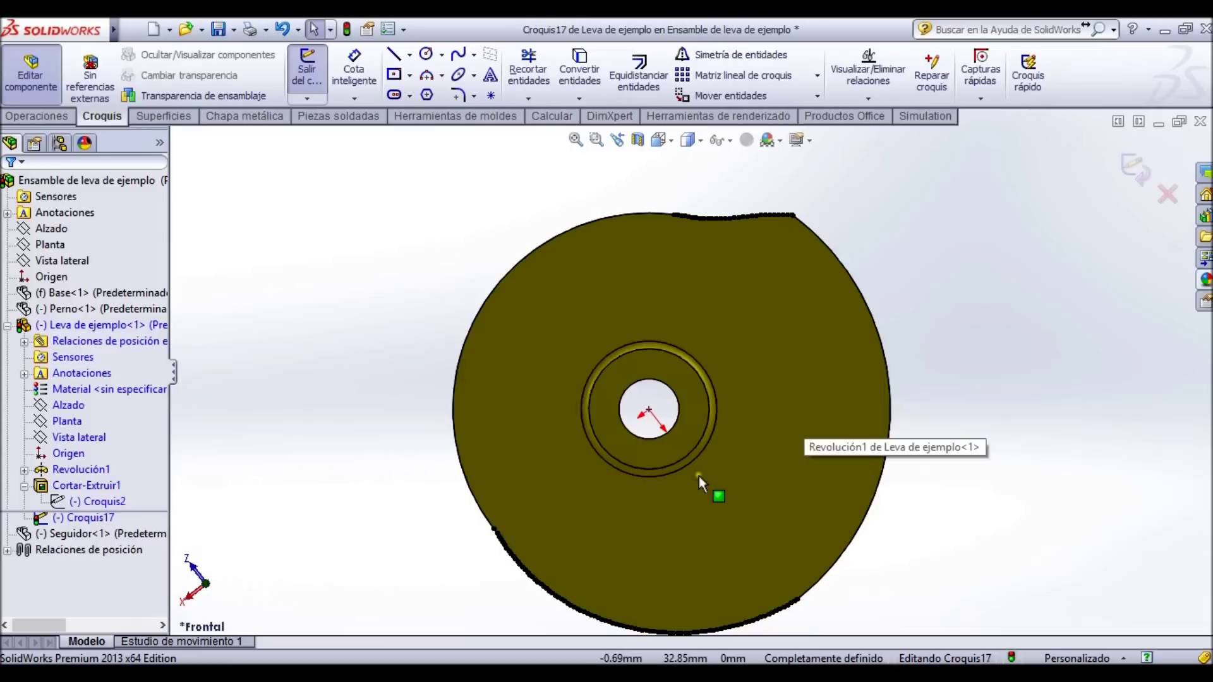
mouse_move(993, 178)
mouse_down()
mouse_move(591, 566)
mouse_move(395, 650)
mouse_up()
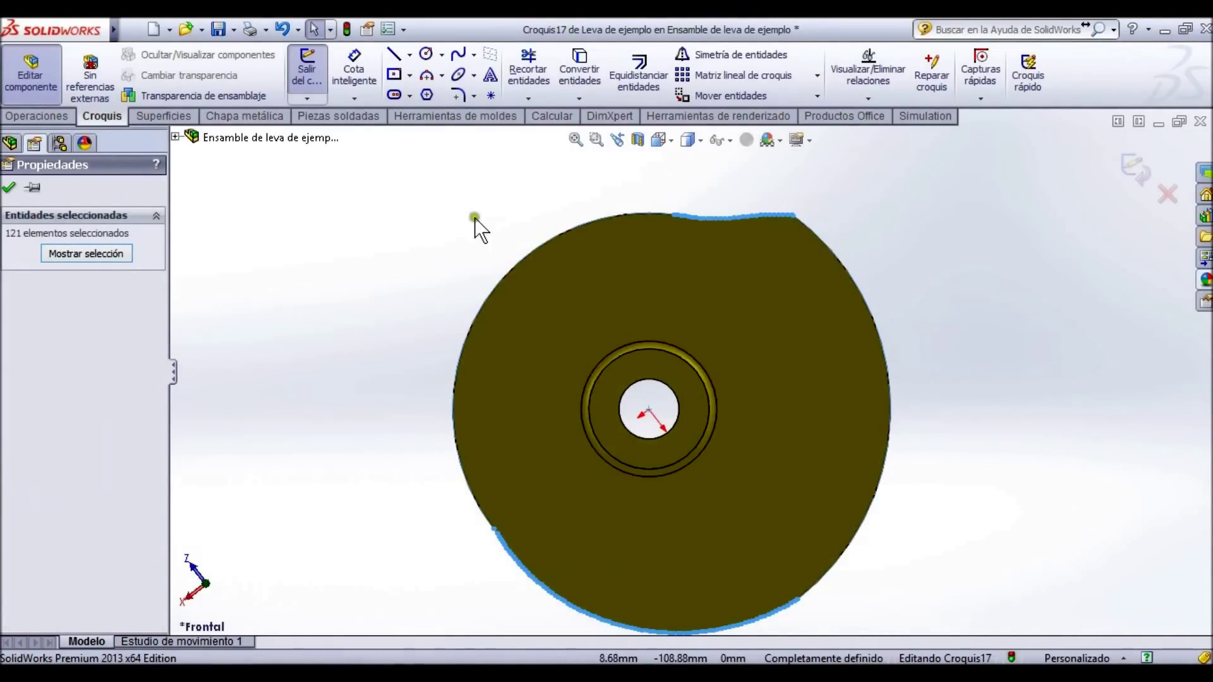
click(473, 55)
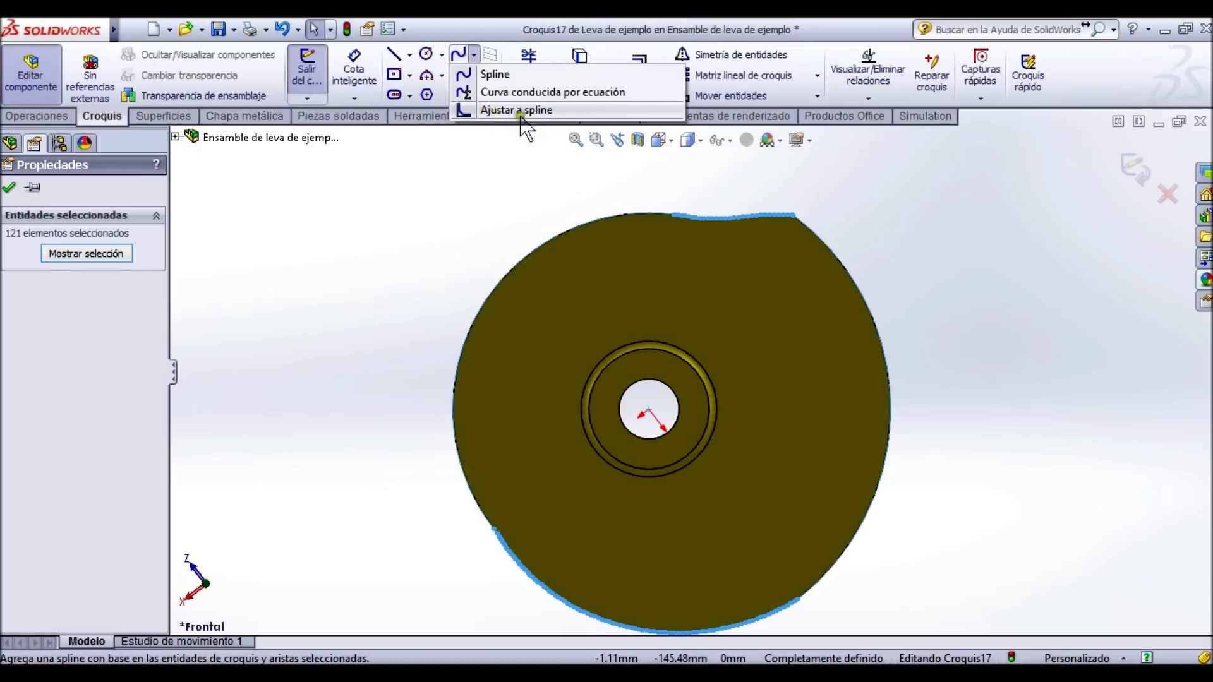
click(580, 111)
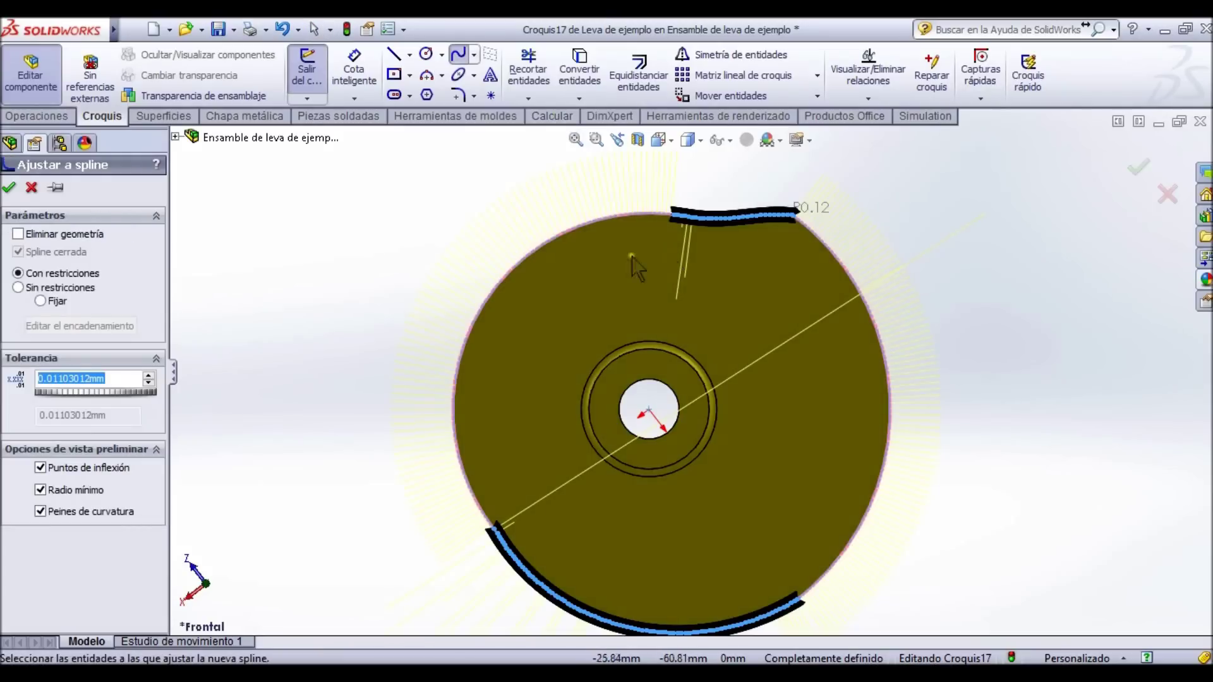
scroll(672, 215, down, 4)
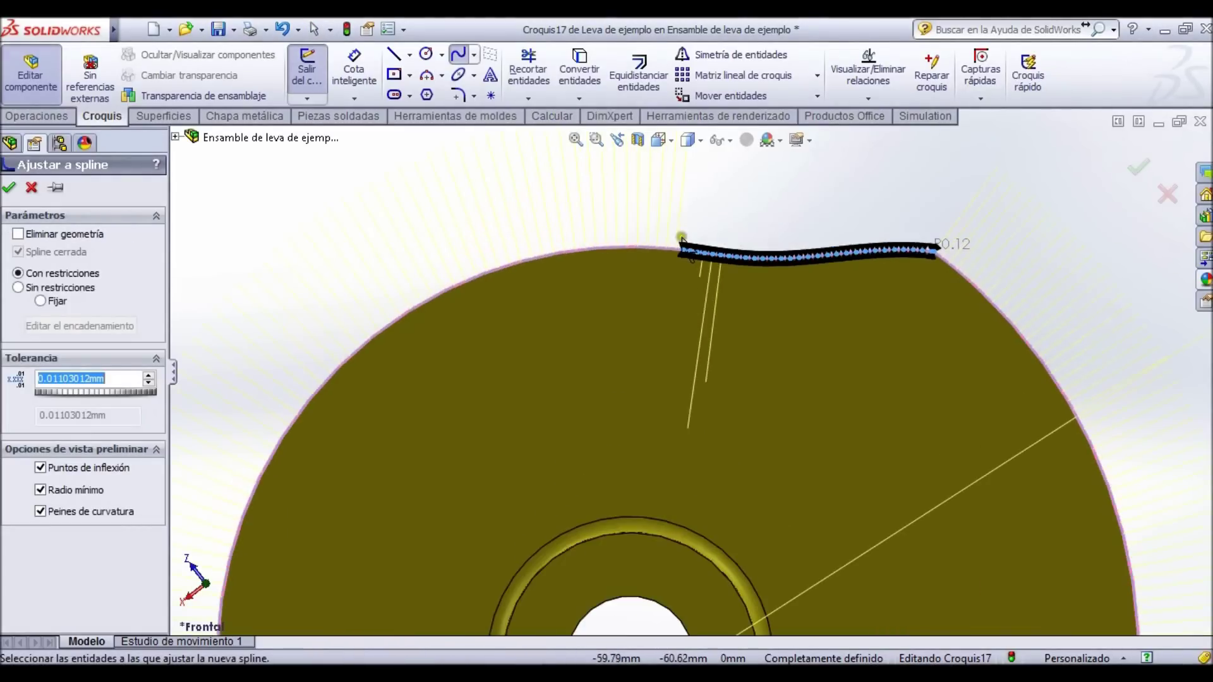
Check how the constrained closed spline follows the cam profile at its wavy section, and accept the spline fit.
scroll(681, 240, down, 3)
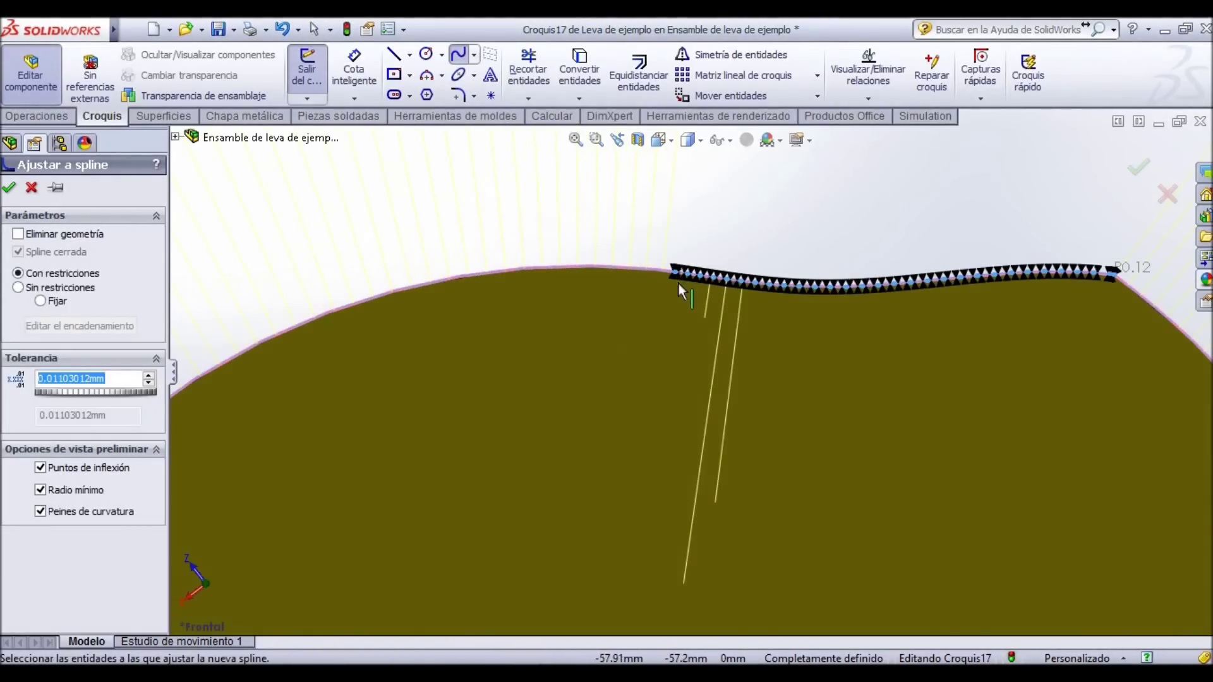
scroll(677, 283, down, 2)
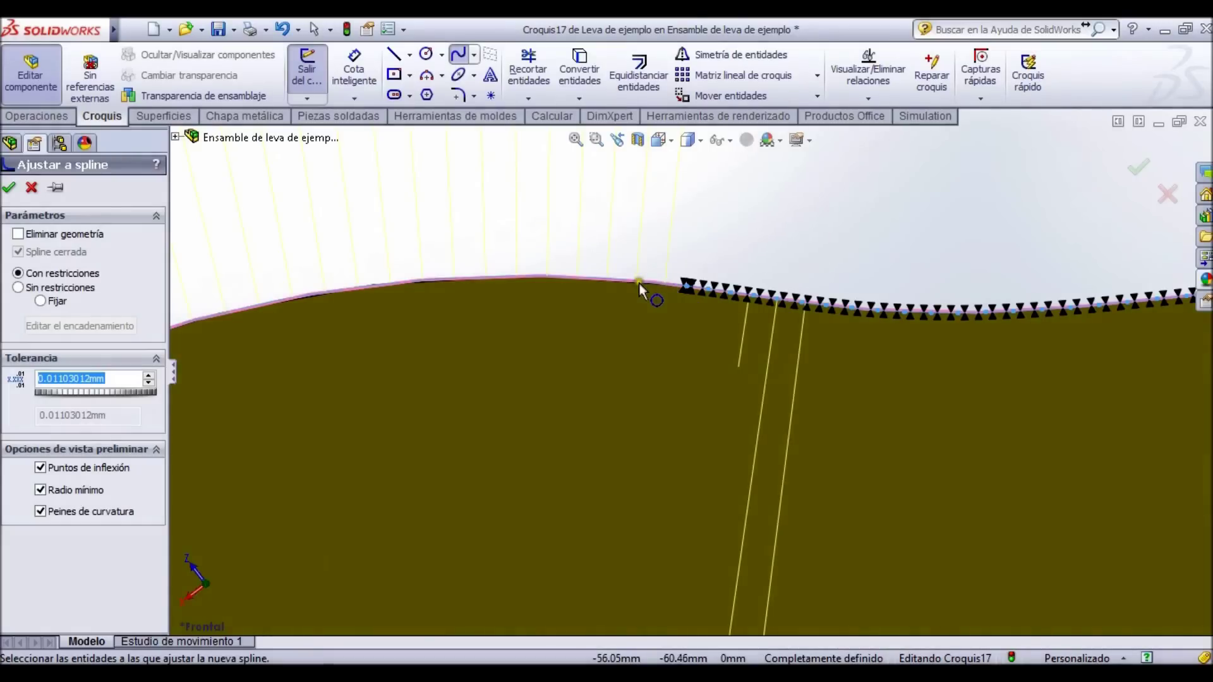
scroll(690, 291, down, 2)
scroll(682, 312, down, 2)
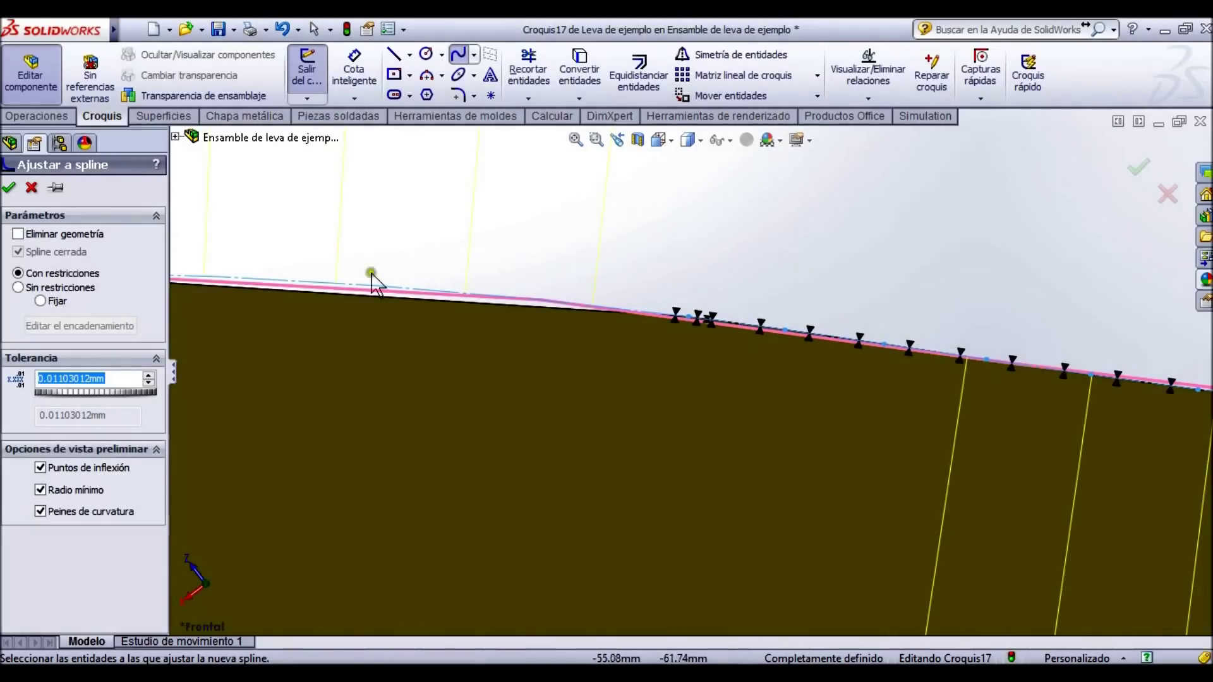
scroll(590, 335, up, 4)
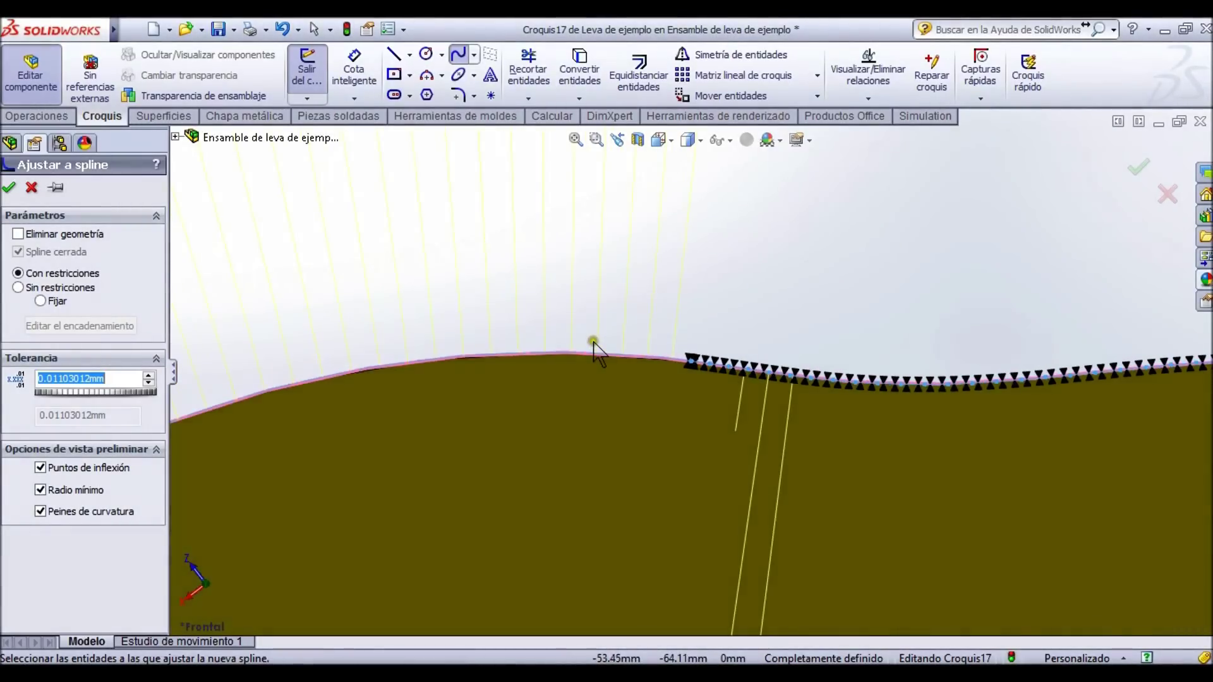
scroll(597, 354, up, 5)
click(9, 188)
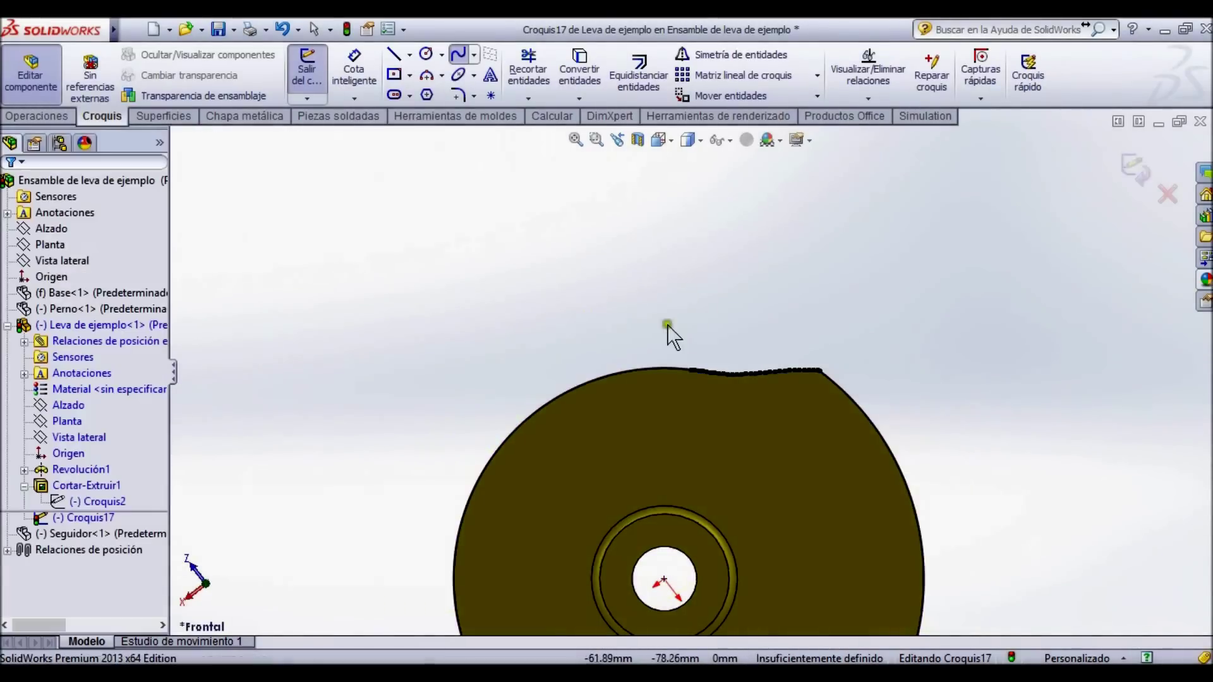
Examine the fitted spline along the cam's wavy section and at the sharp corner where it meets the round edge.
scroll(773, 322, down, 5)
scroll(592, 619, up, 6)
scroll(605, 592, down, 5)
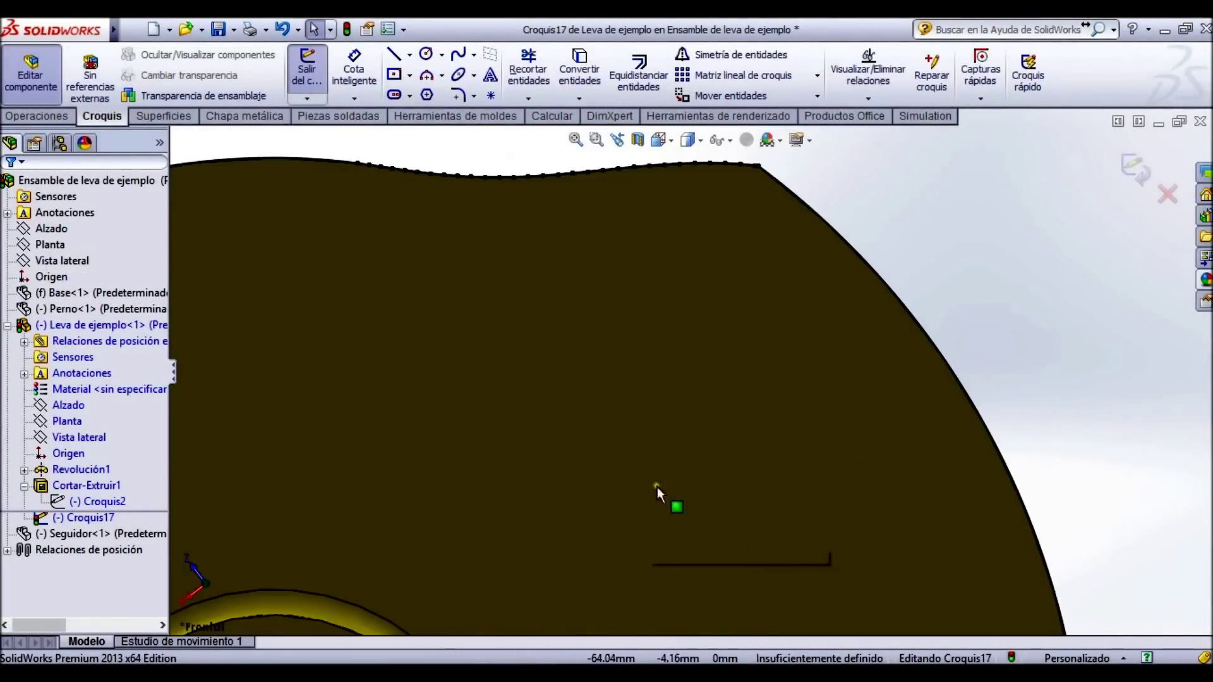
click(793, 195)
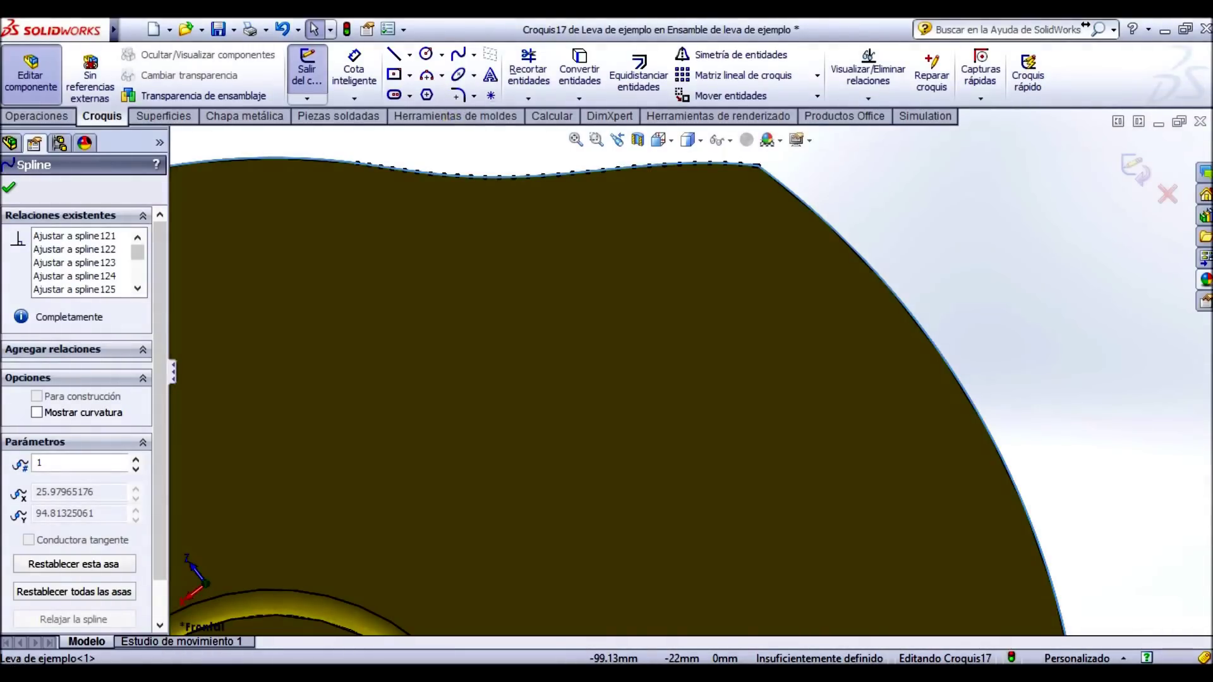
scroll(697, 374, up, 1)
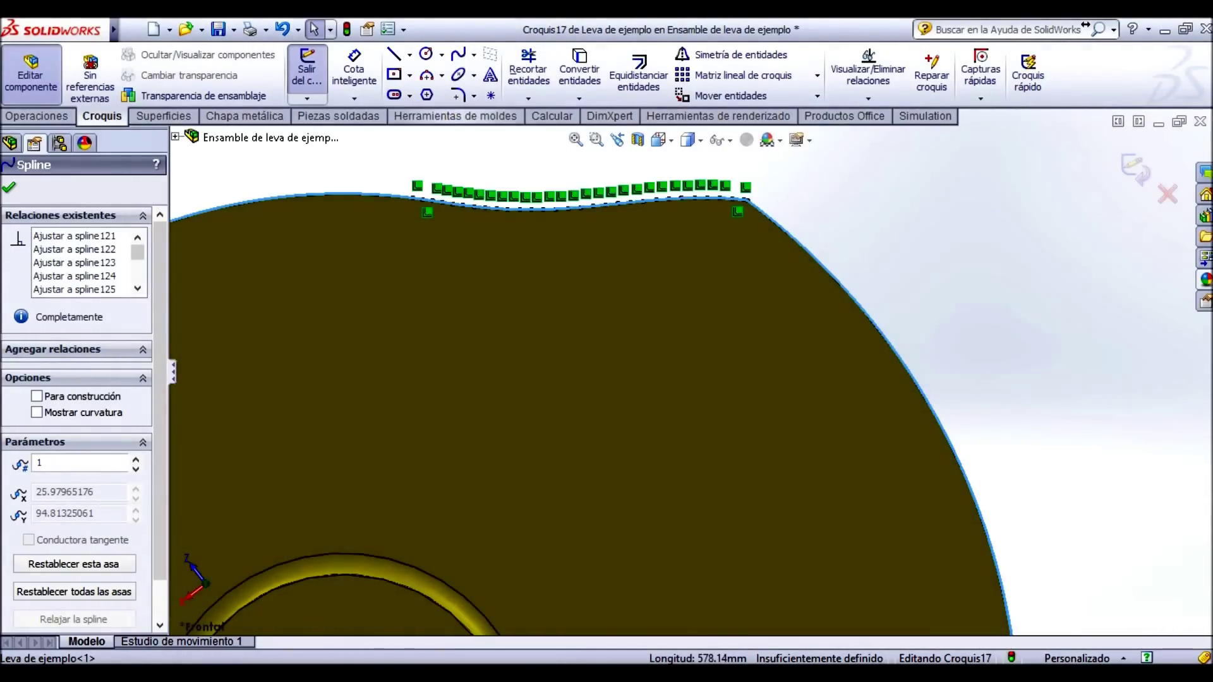
middle_drag(725, 222, 657, 278)
scroll(611, 275, down, 2)
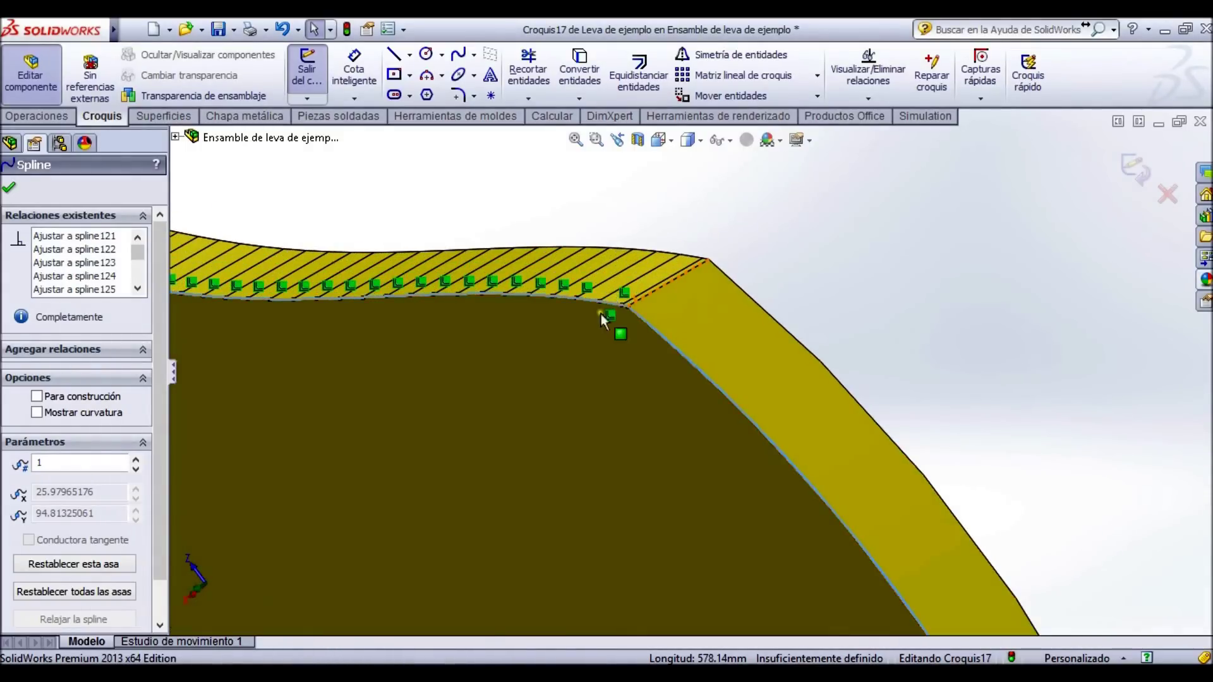
scroll(642, 306, up, 3)
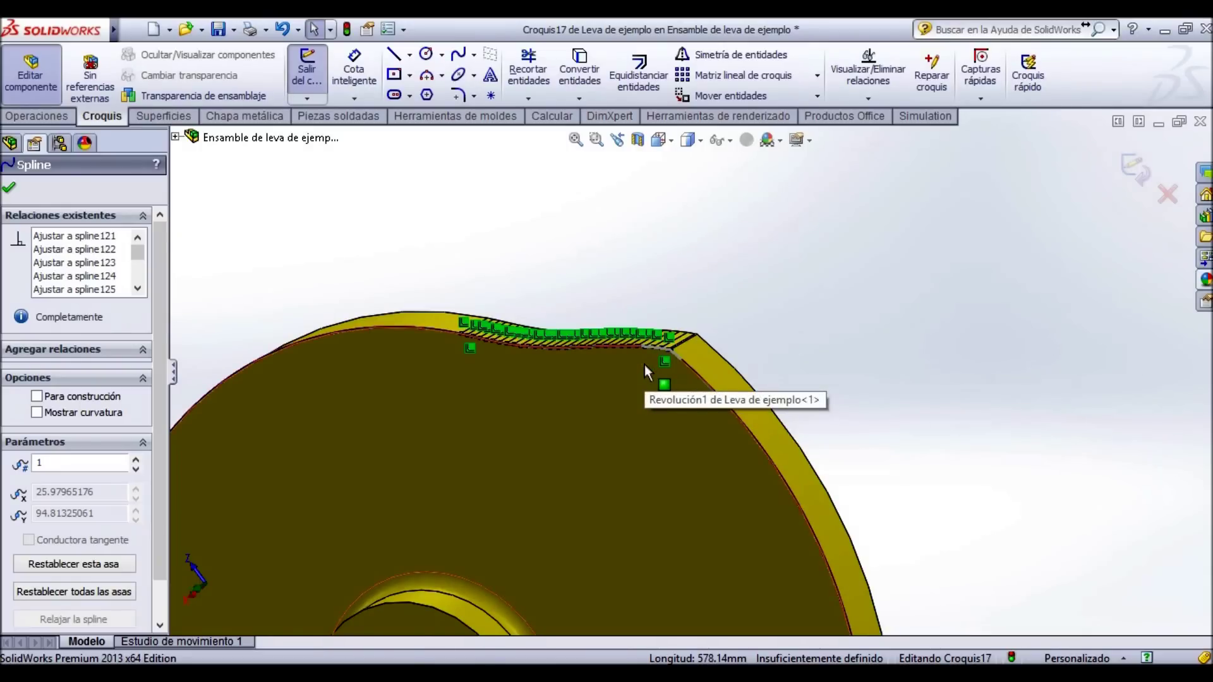
Finish the cam profile sketch and highlight Croquis17 to identify it on the model.
click(1131, 177)
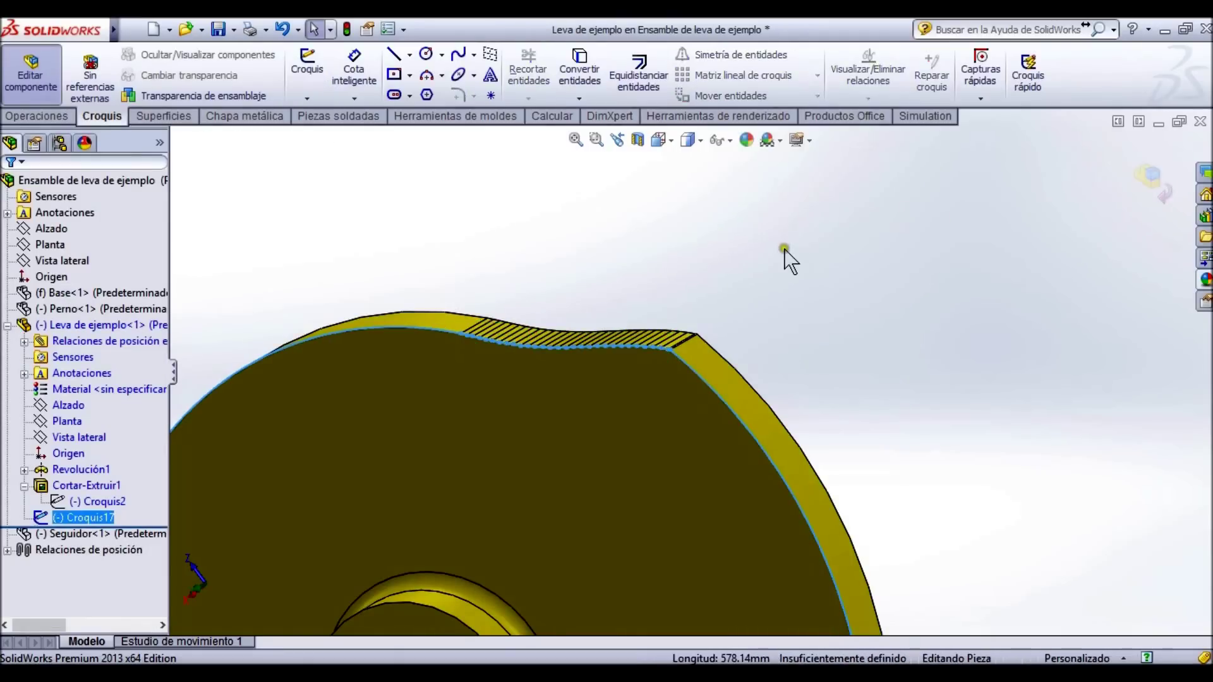
click(337, 261)
click(88, 518)
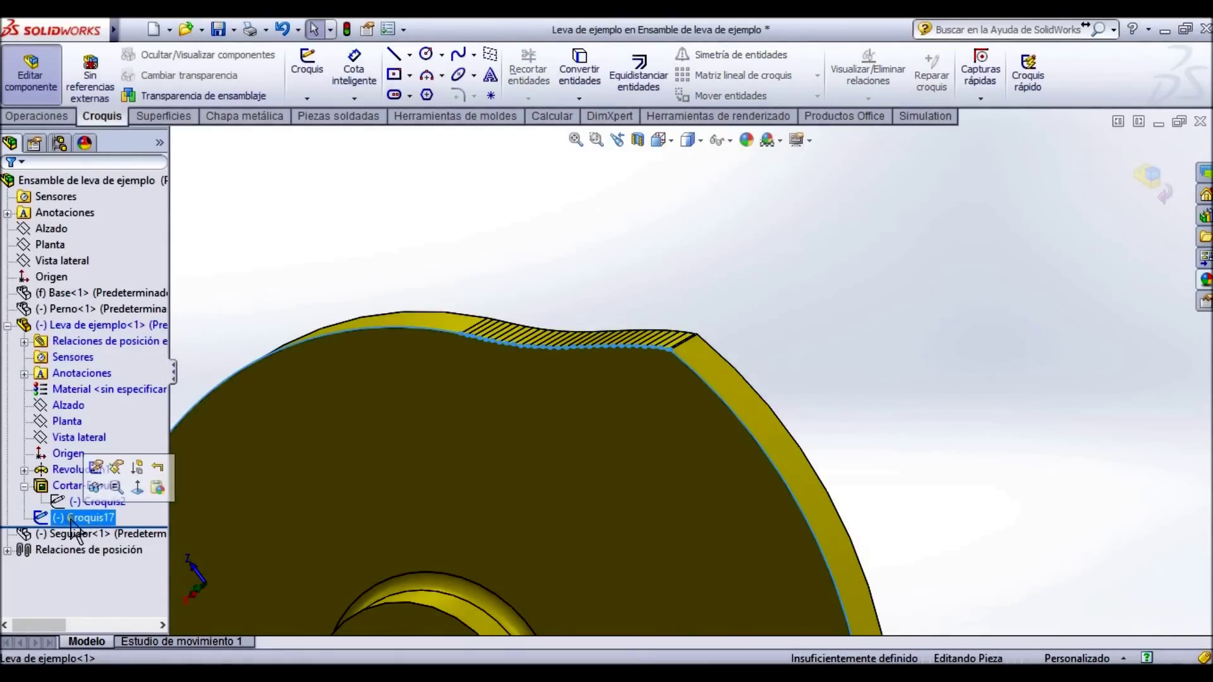
click(352, 257)
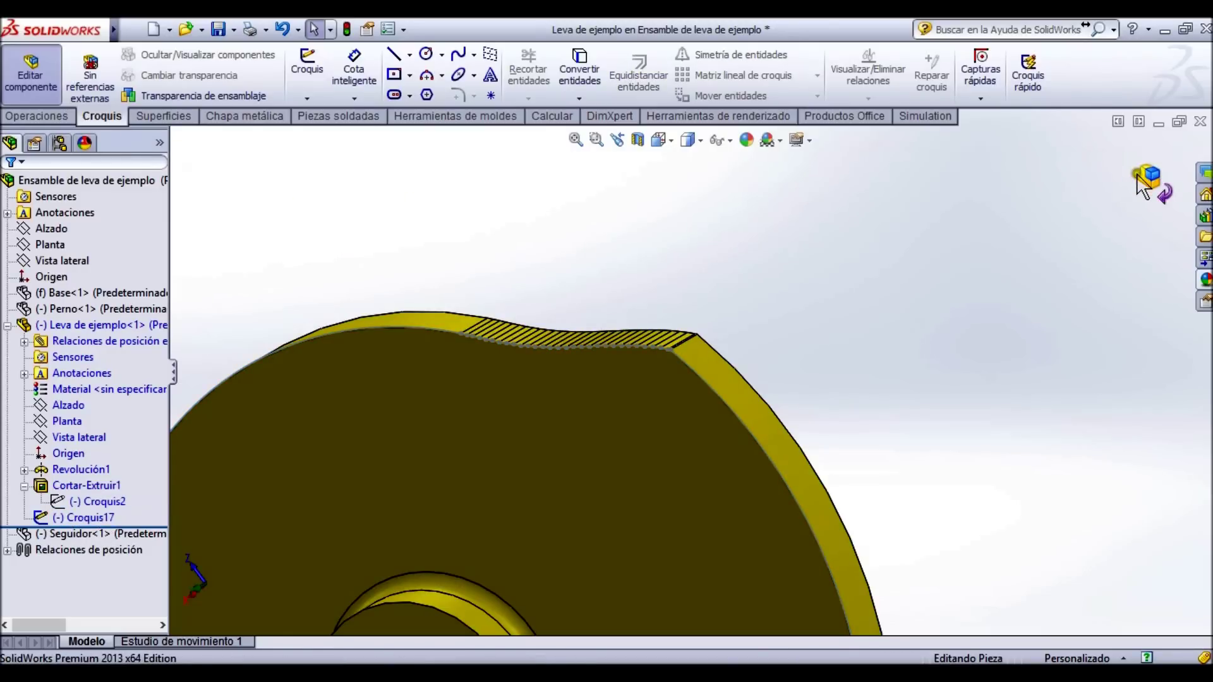
Start a boss extrusion from Croquis17, using the closed area inside the fitted spline as the contour.
click(44, 117)
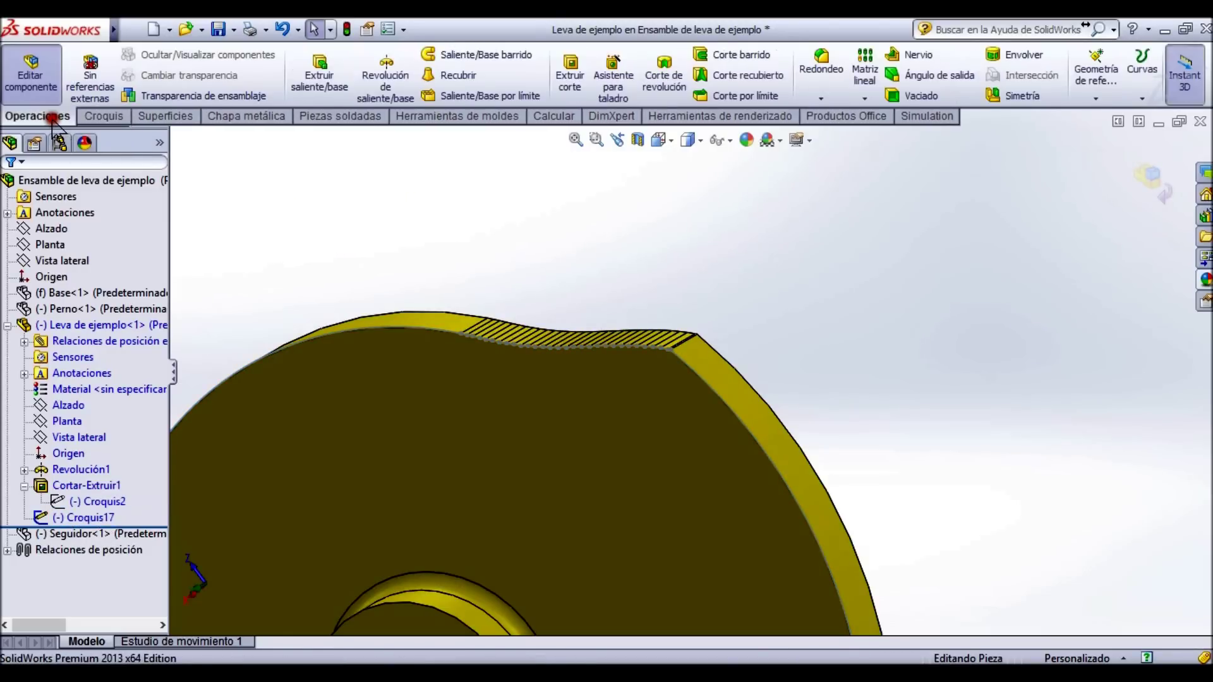
click(319, 75)
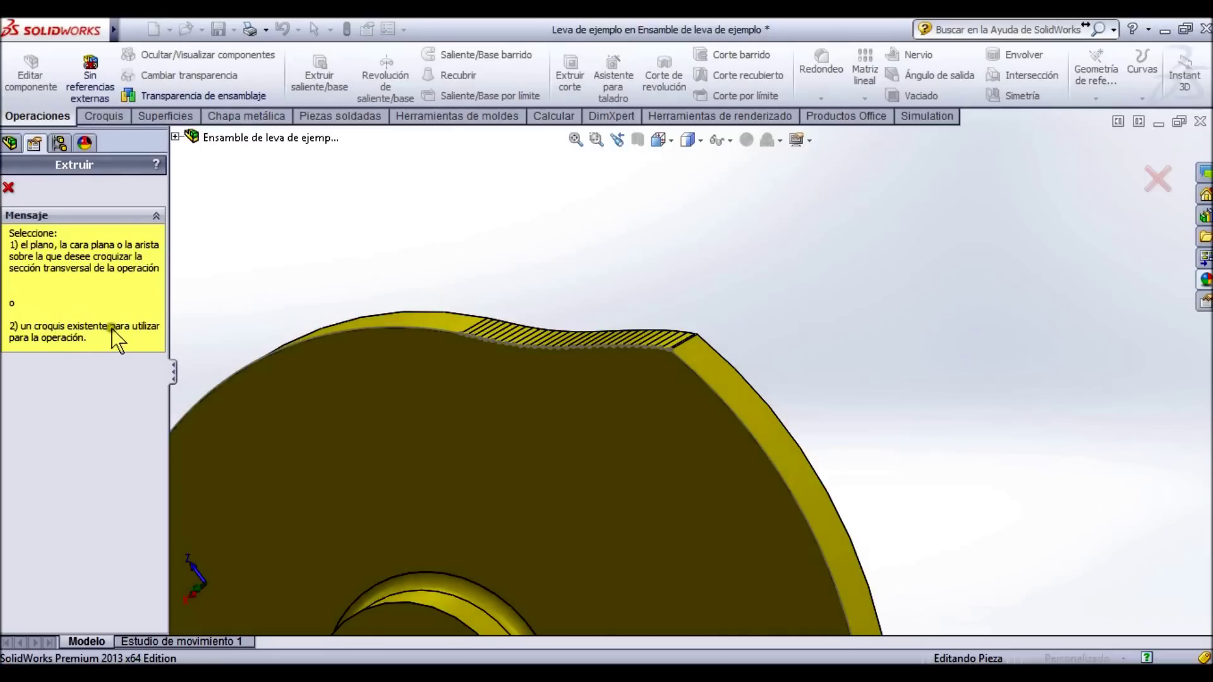
scroll(423, 316, down, 4)
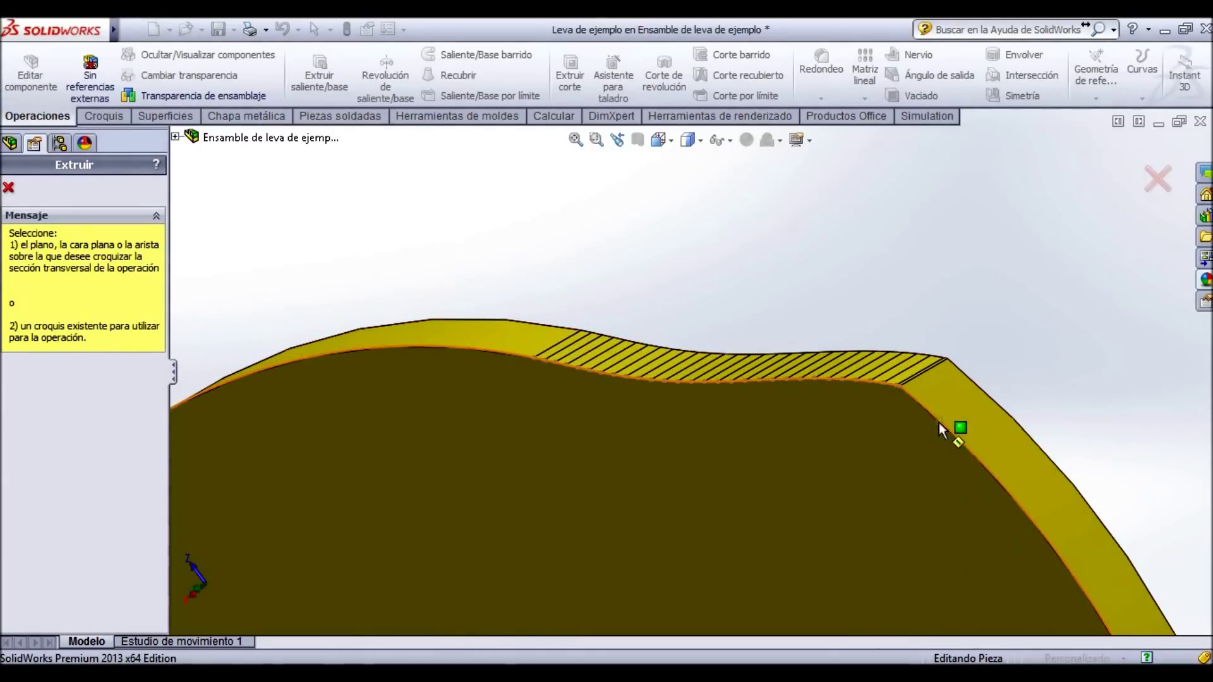
click(939, 423)
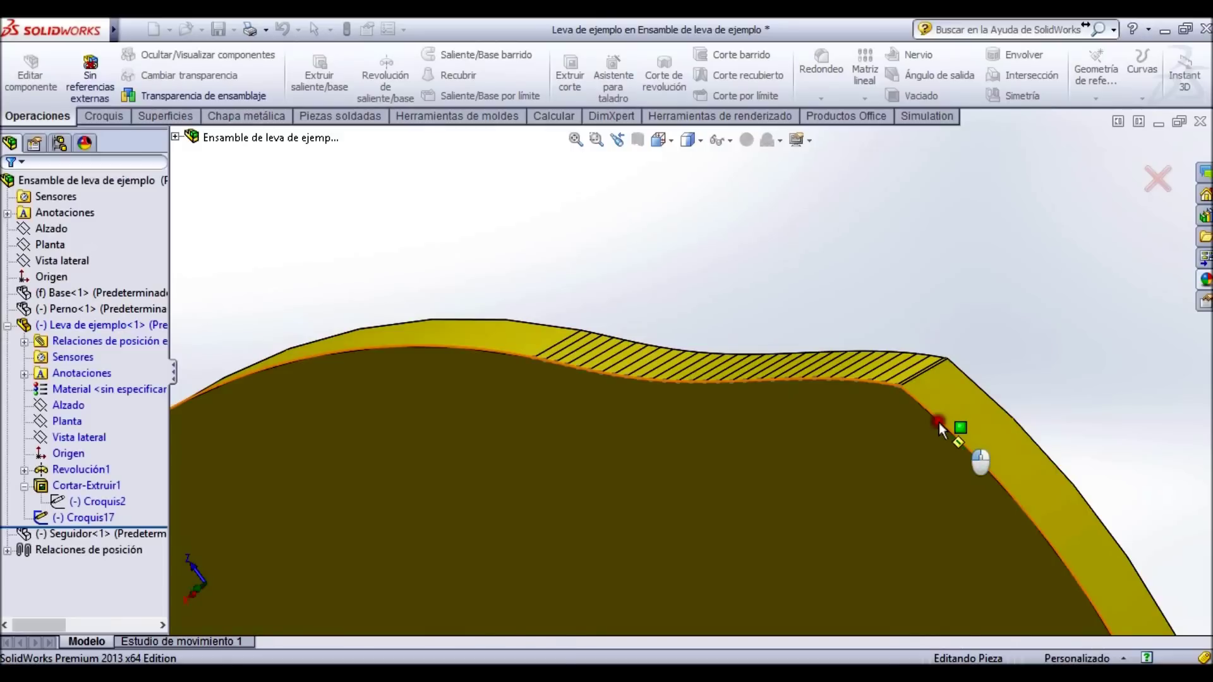
click(605, 409)
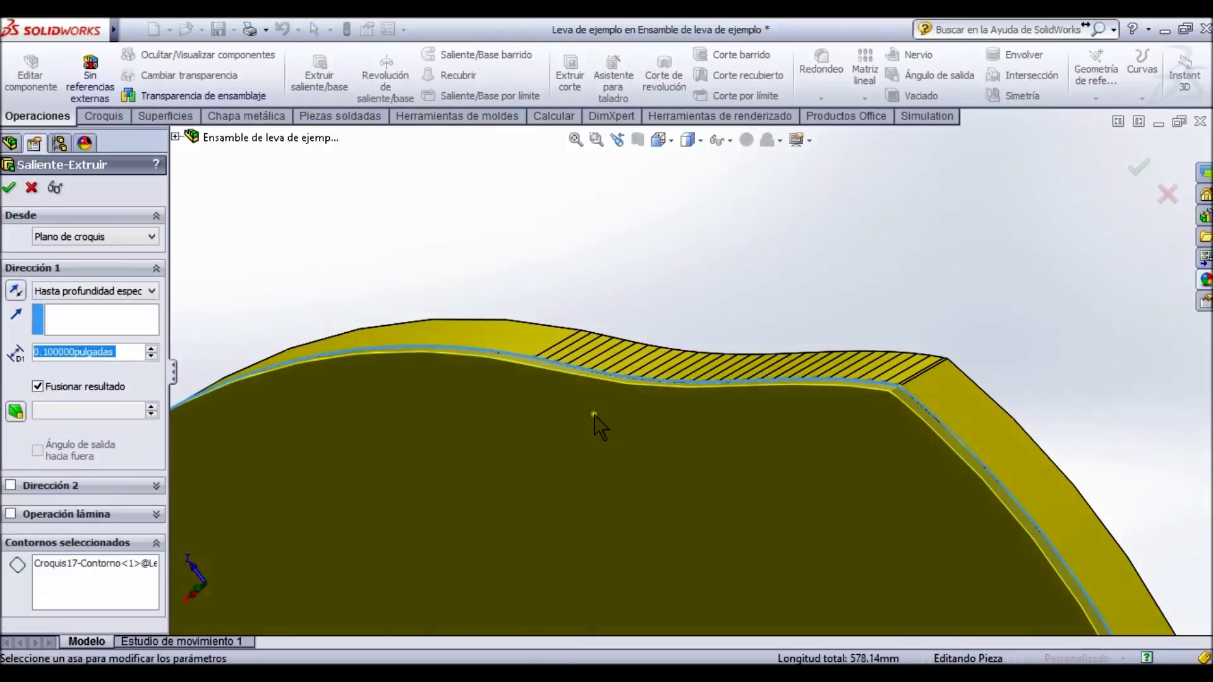
scroll(779, 475, up, 5)
middle_drag(761, 416, 677, 422)
scroll(756, 399, down, 3)
scroll(755, 400, down, 6)
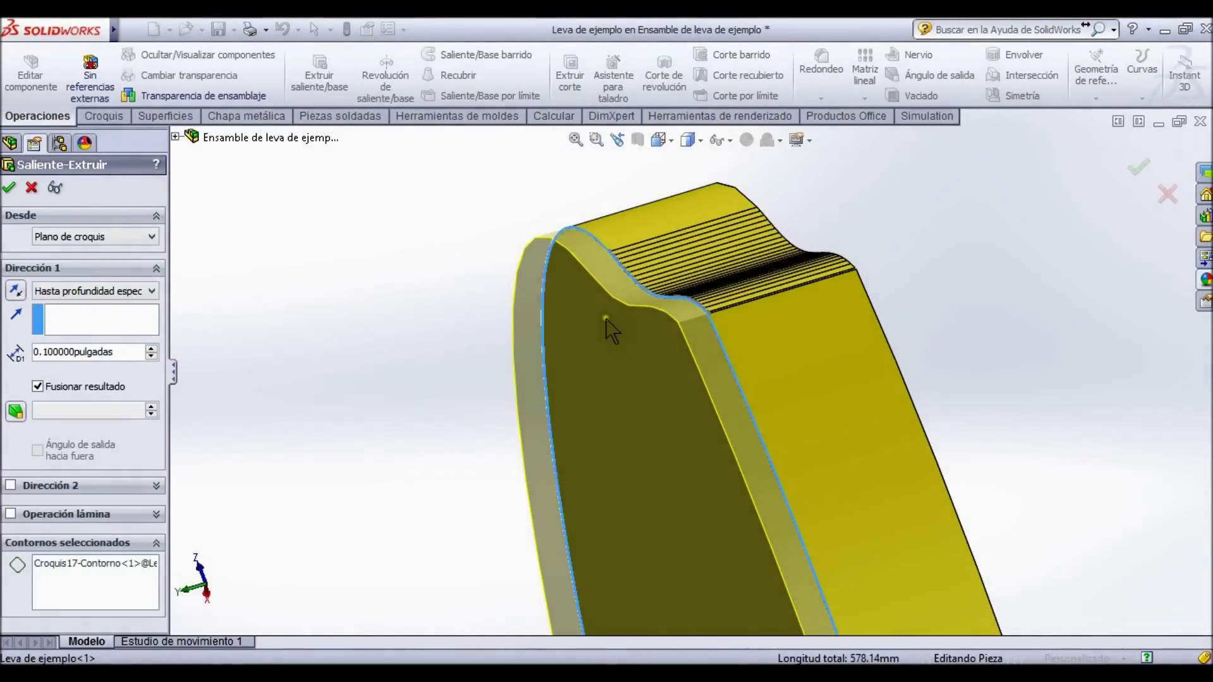
Set the boss extrusion depth to 0.01 inches and create it merged with the cam.
drag(128, 353, 32, 352)
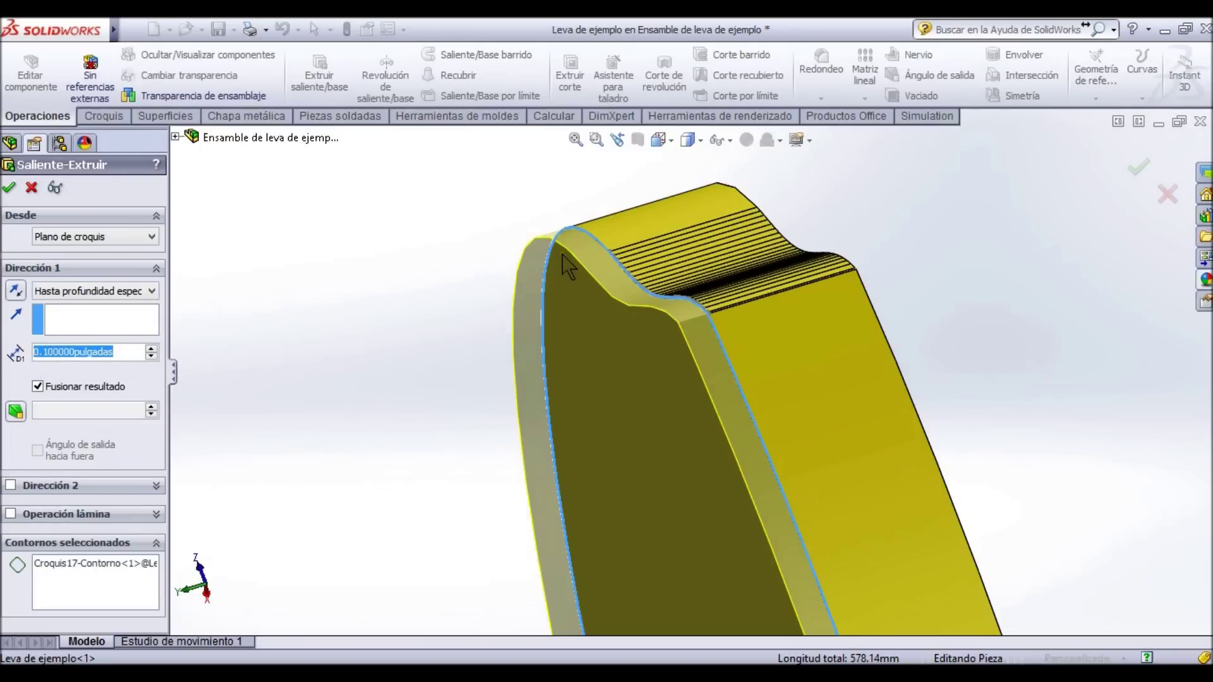
text(.01)
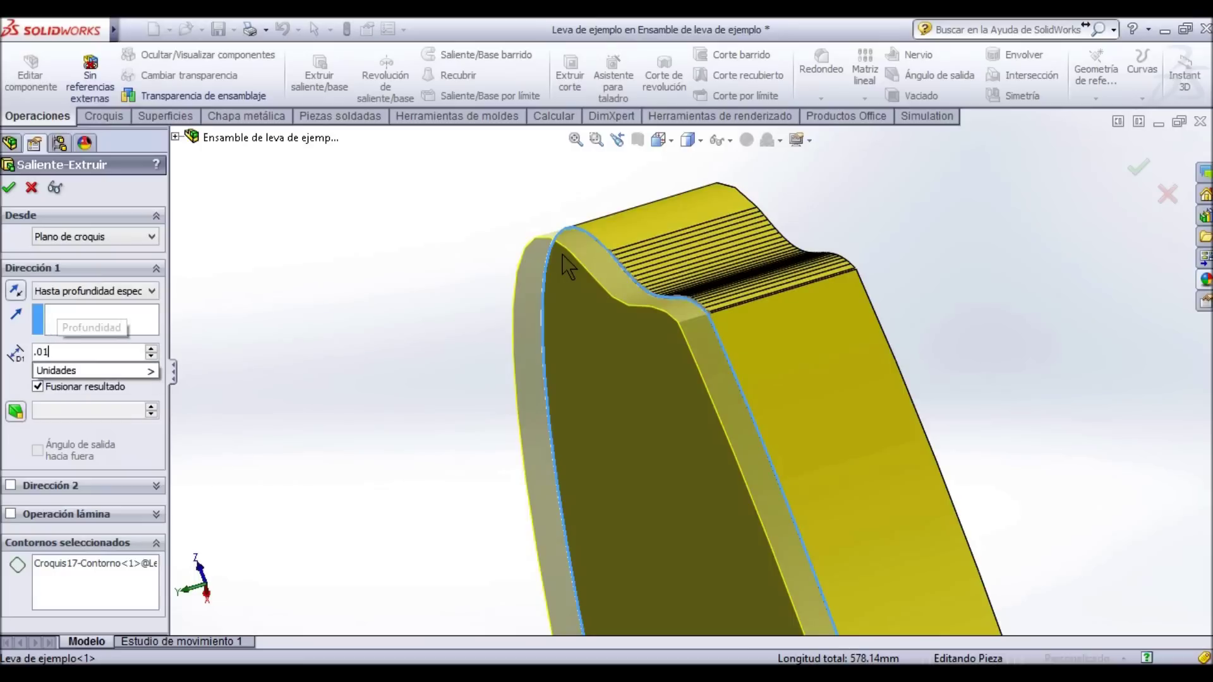
key(Return)
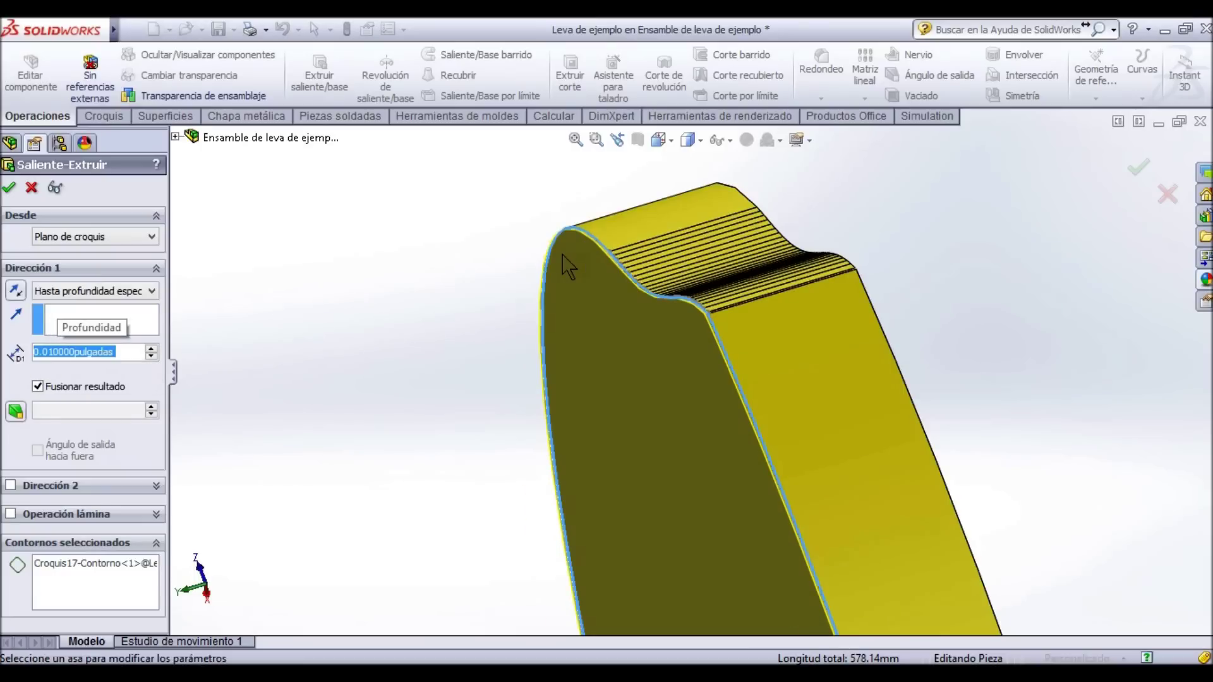
scroll(714, 315, down, 6)
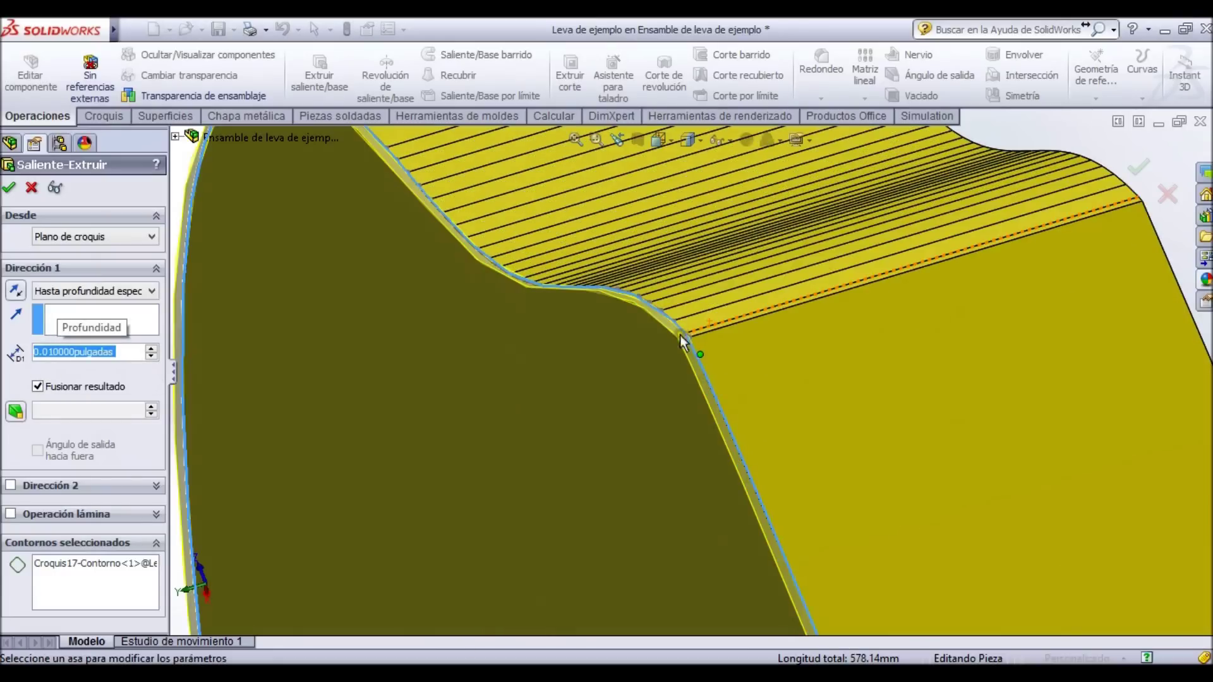
scroll(670, 354, up, 8)
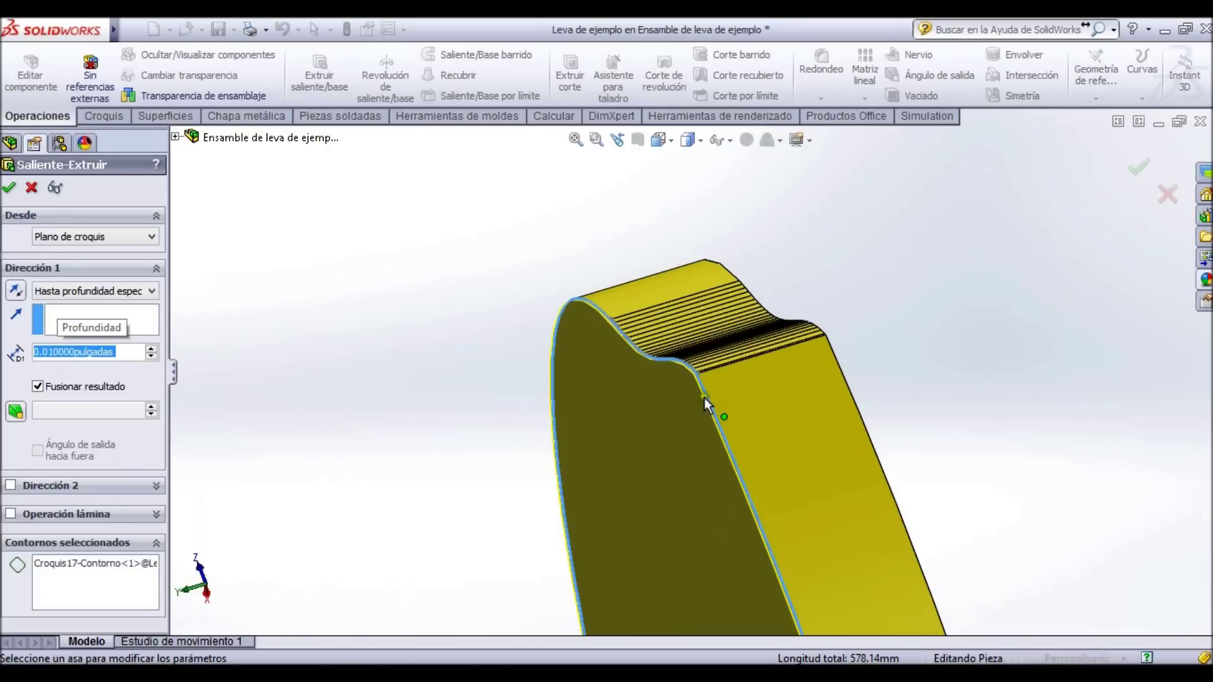
click(1140, 171)
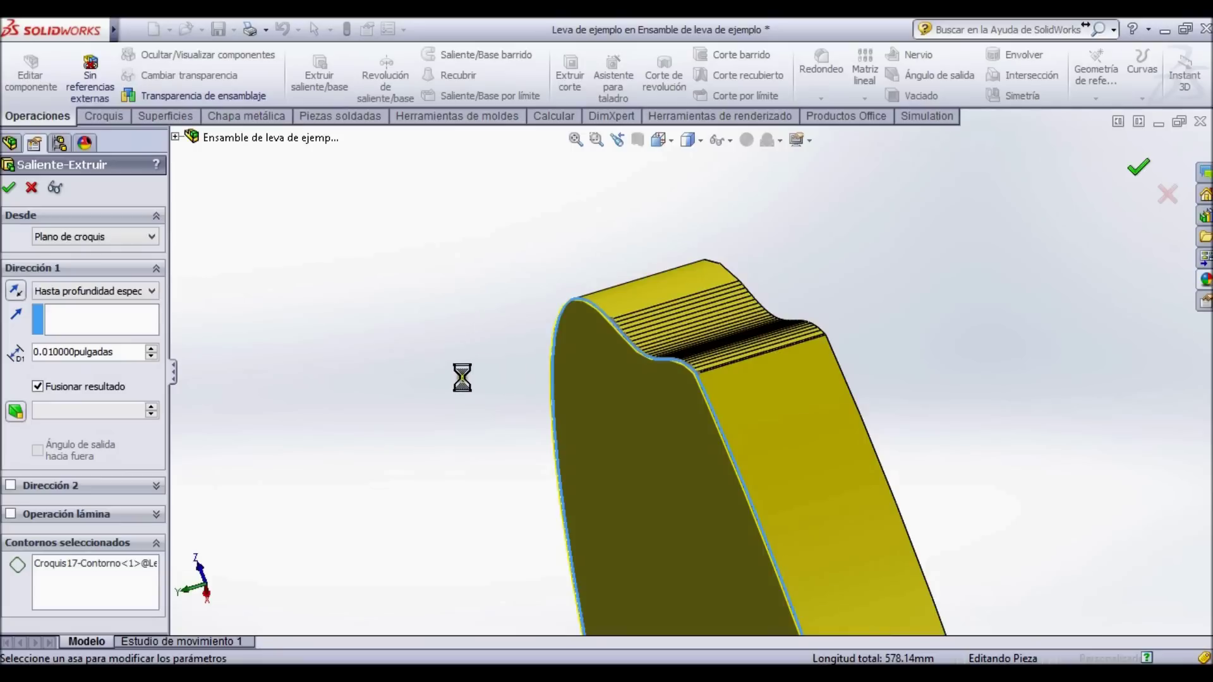
Create a sketch on the hub's end face containing the bore's circular edge as a converted entity, and close the sketch.
scroll(655, 553, up, 6)
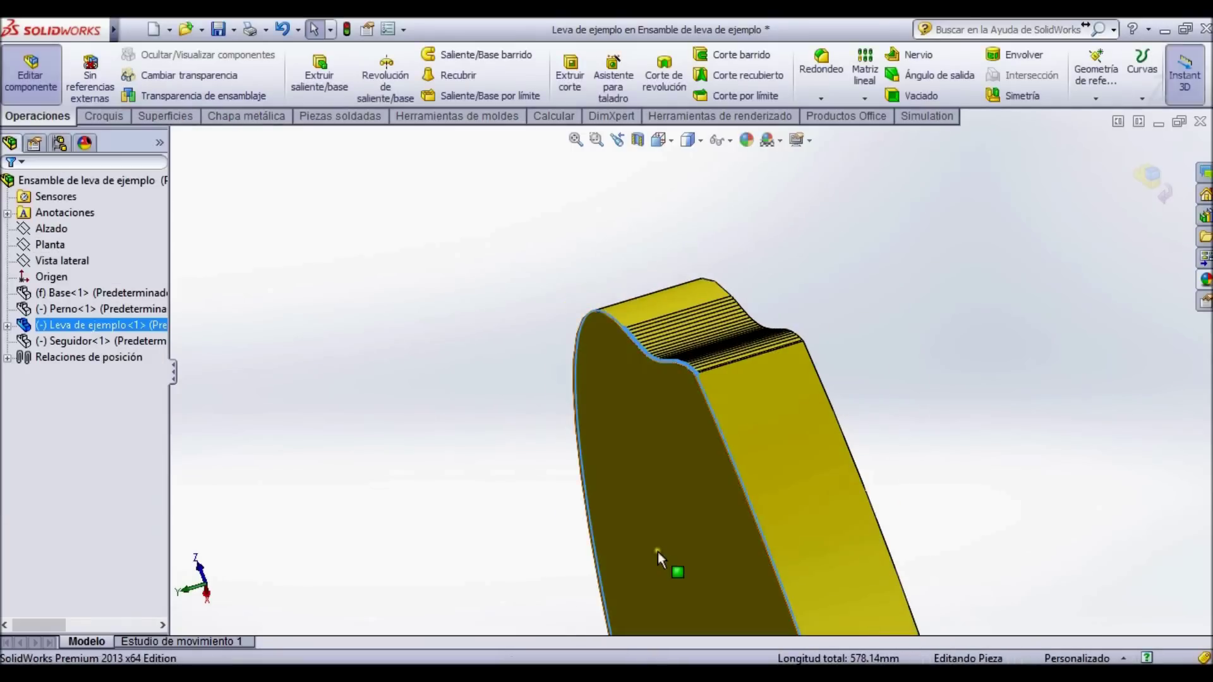
middle_drag(742, 575, 595, 506)
key(Escape)
scroll(737, 533, down, 4)
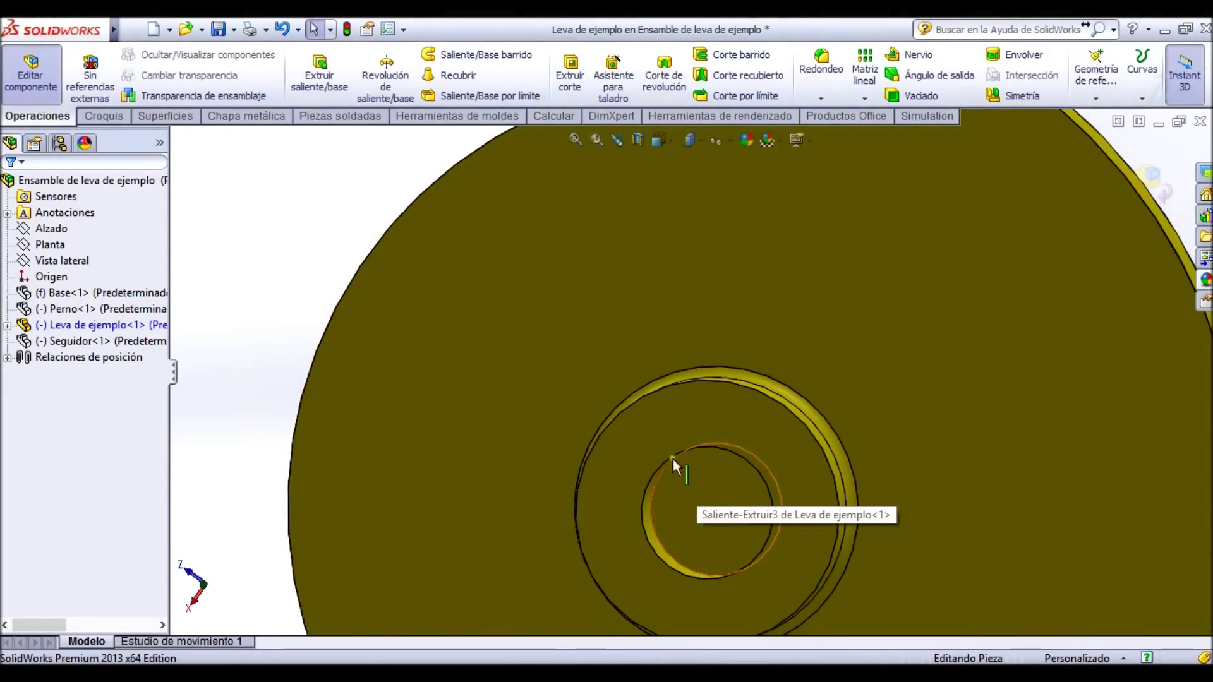
click(652, 429)
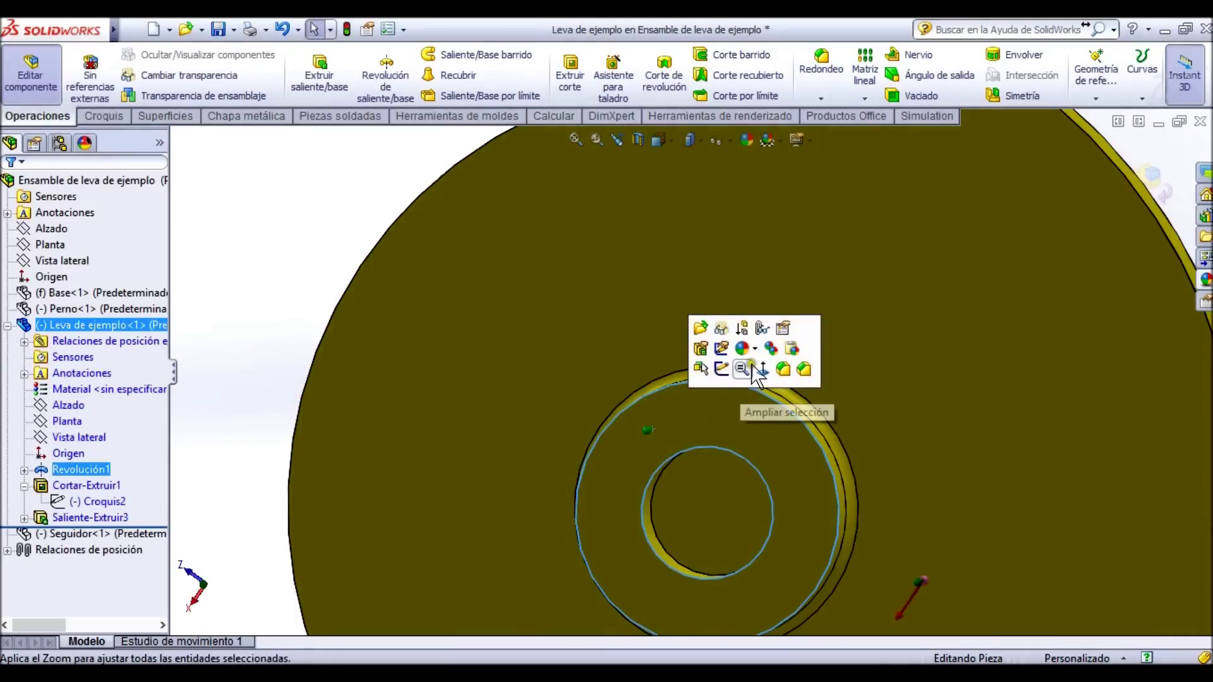
click(722, 369)
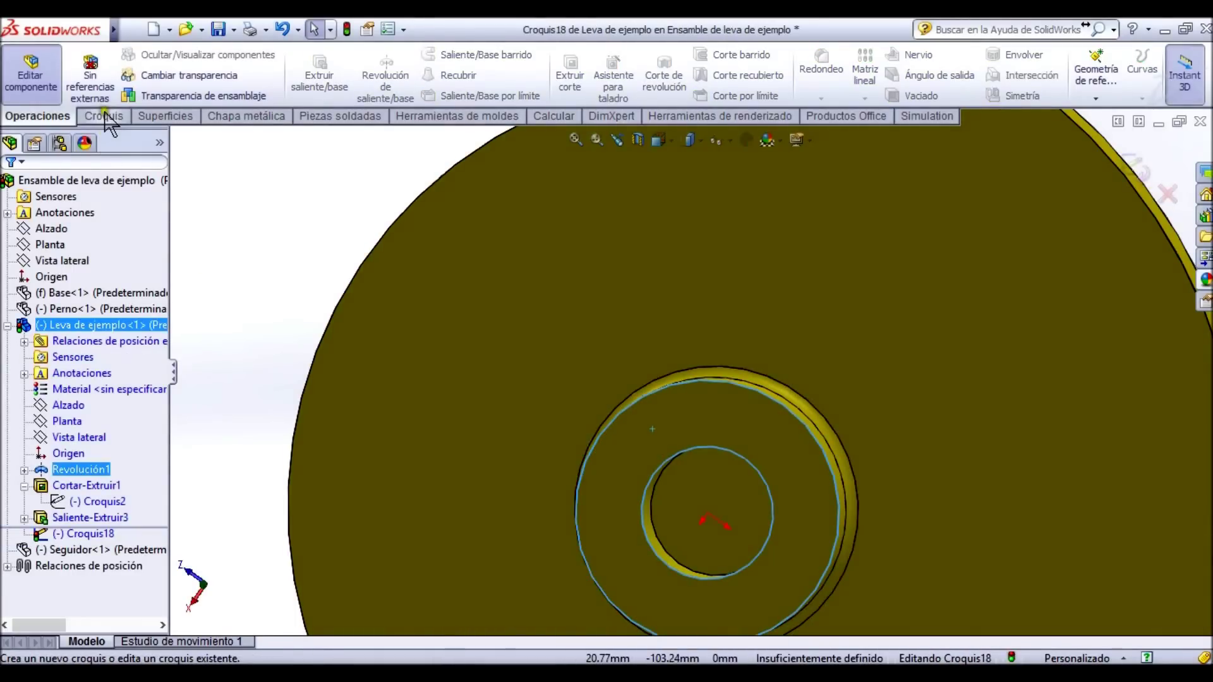
click(715, 446)
click(103, 115)
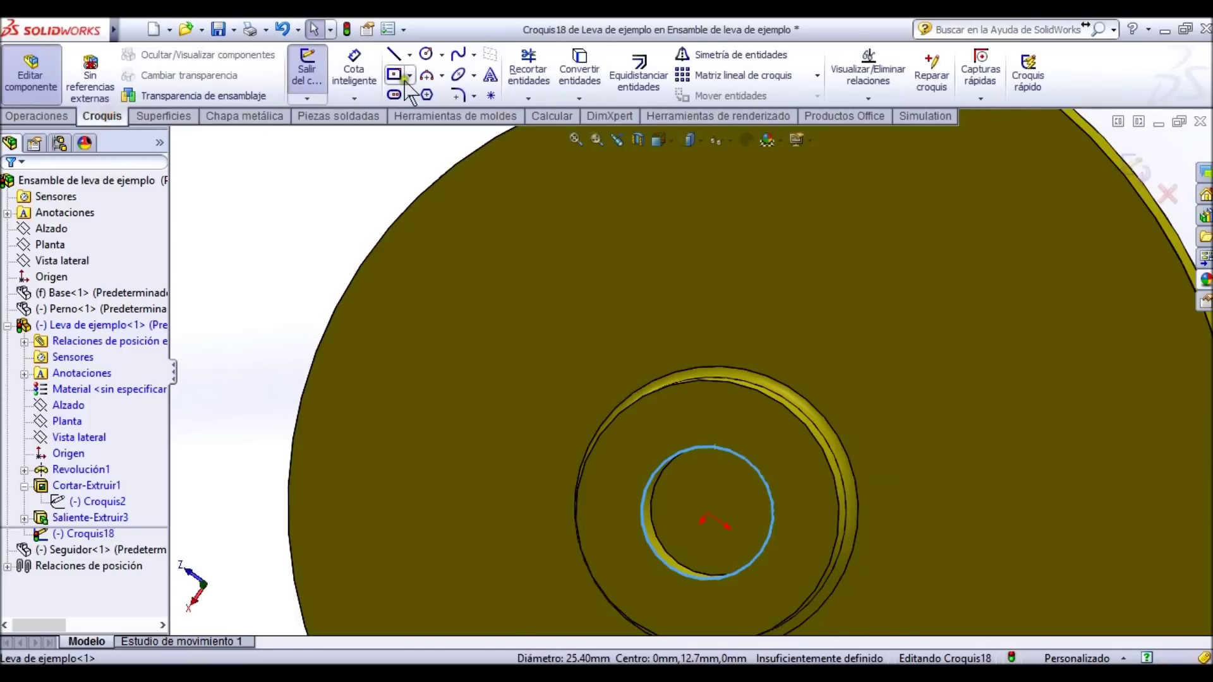
click(579, 71)
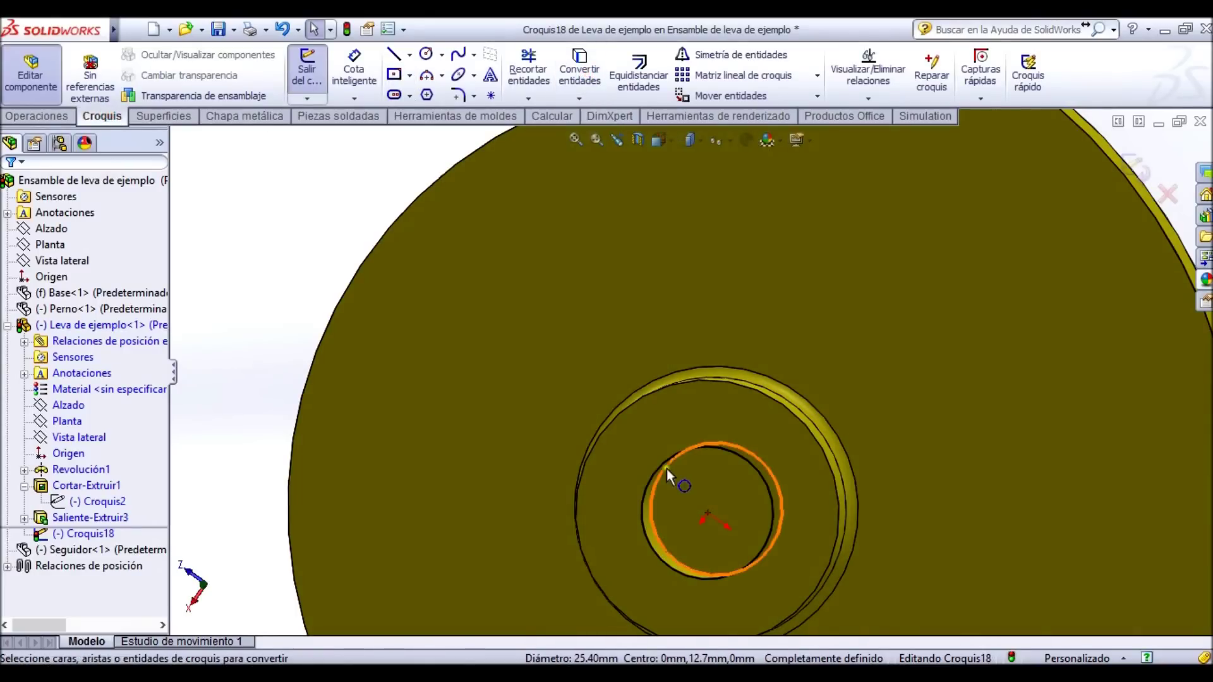
click(1130, 165)
Cut-extrude the bore circle through the cam, extending the depth well beyond its far face, to reopen the central hole.
click(48, 116)
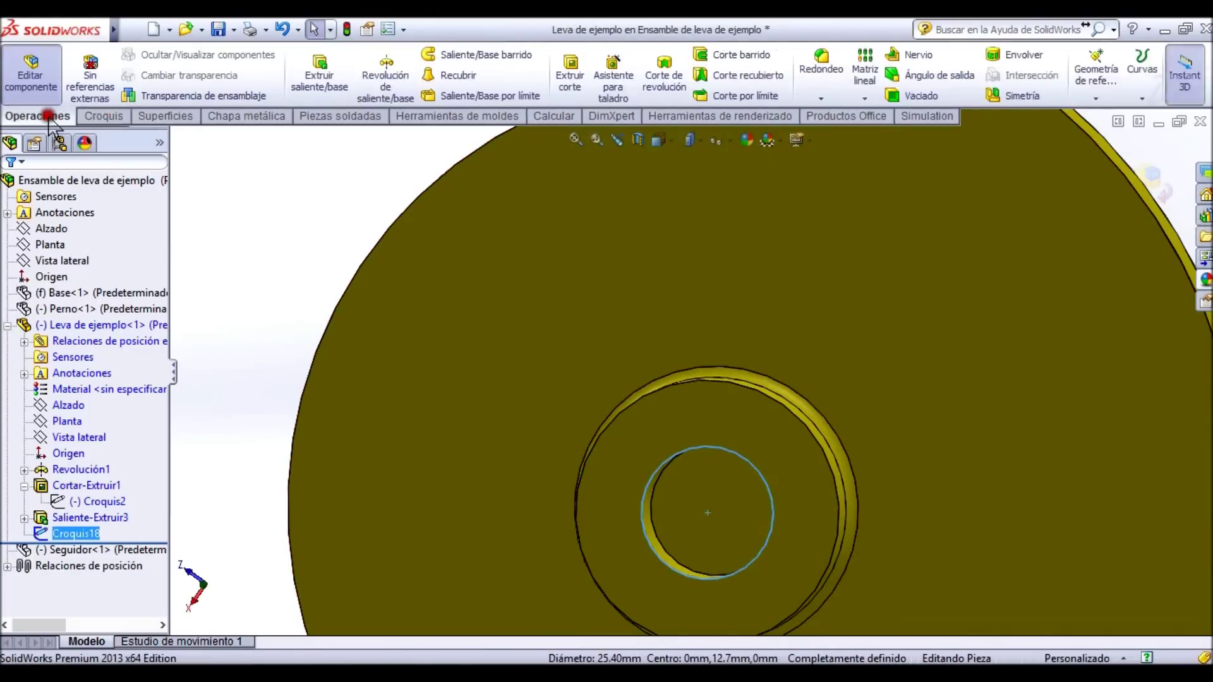
click(570, 81)
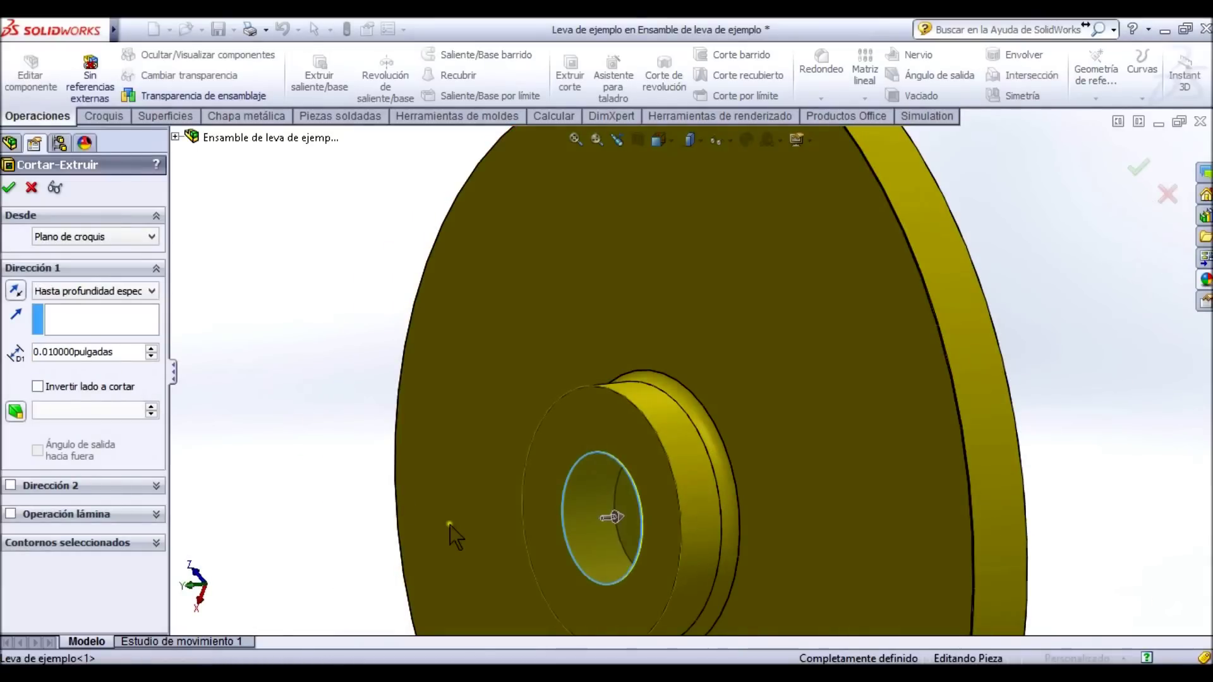
drag(619, 521, 1125, 464)
click(1138, 168)
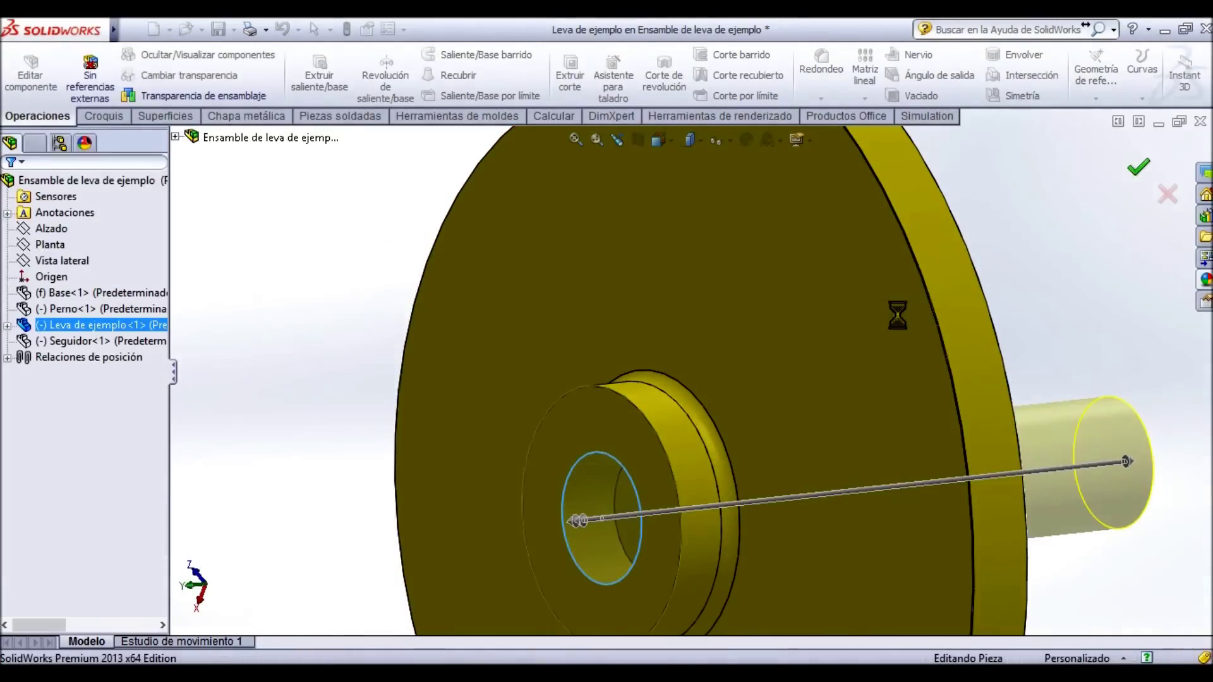
middle_drag(349, 351, 404, 338)
scroll(958, 310, up, 6)
middle_drag(756, 269, 733, 346)
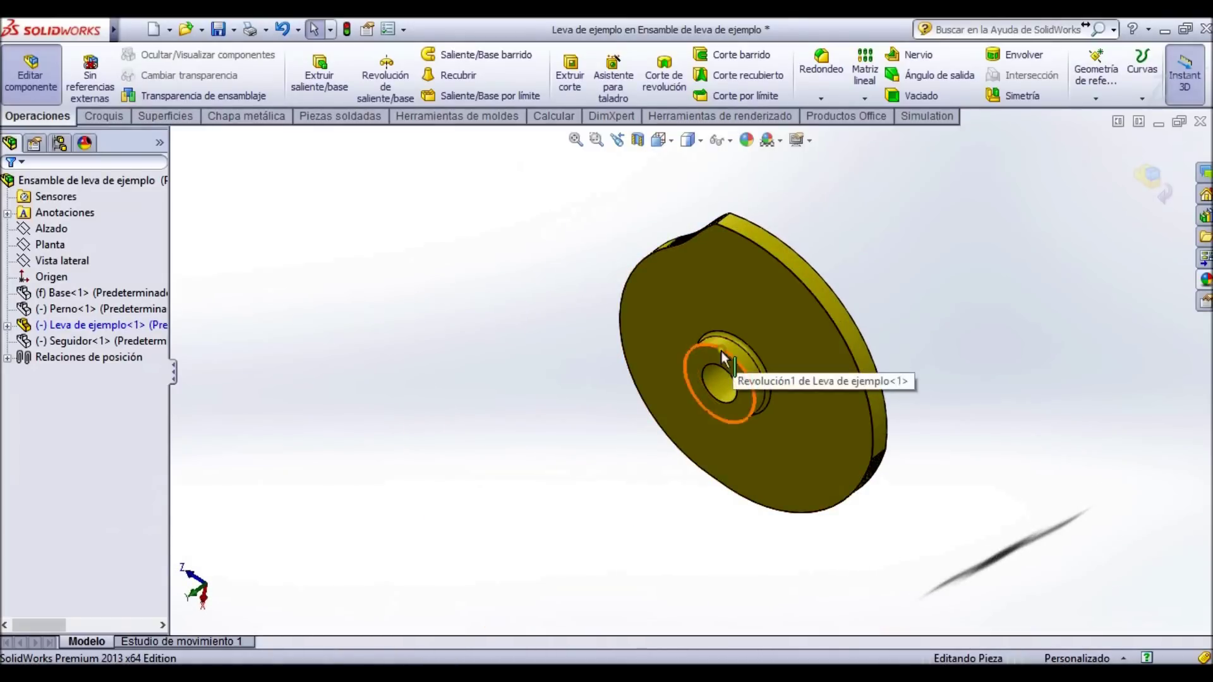
Examine the reopened bore and the thin extruded layer along the cam's rim.
scroll(717, 382, down, 3)
scroll(720, 377, up, 3)
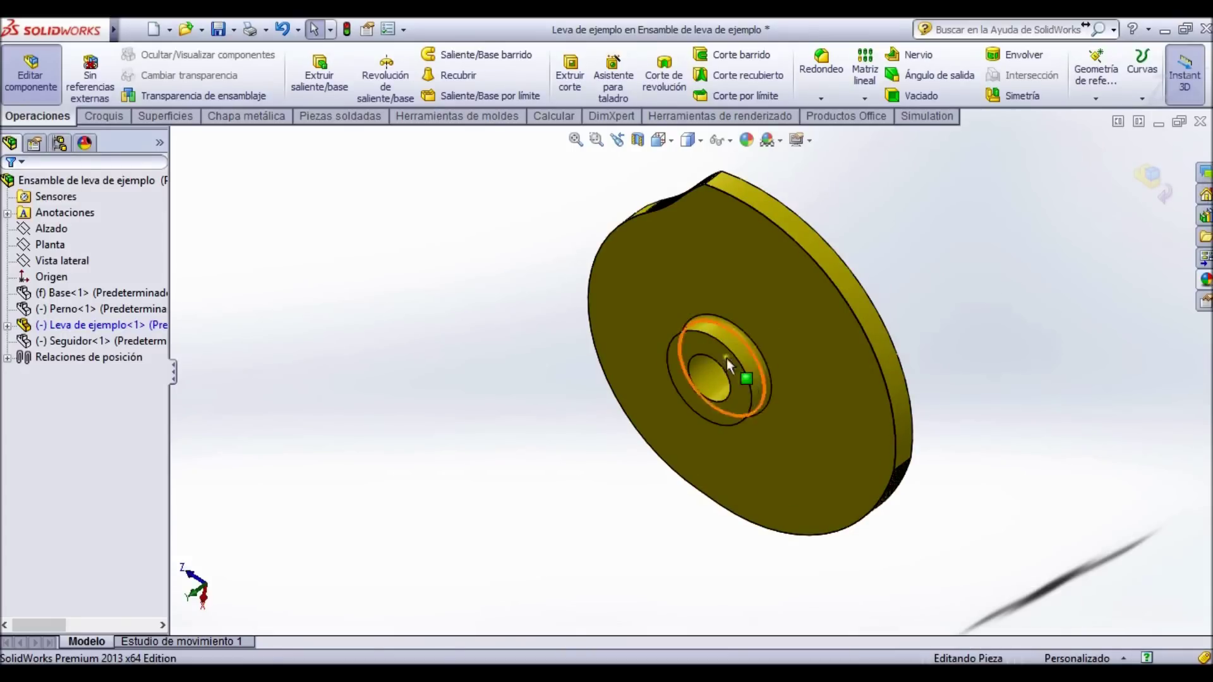
click(714, 377)
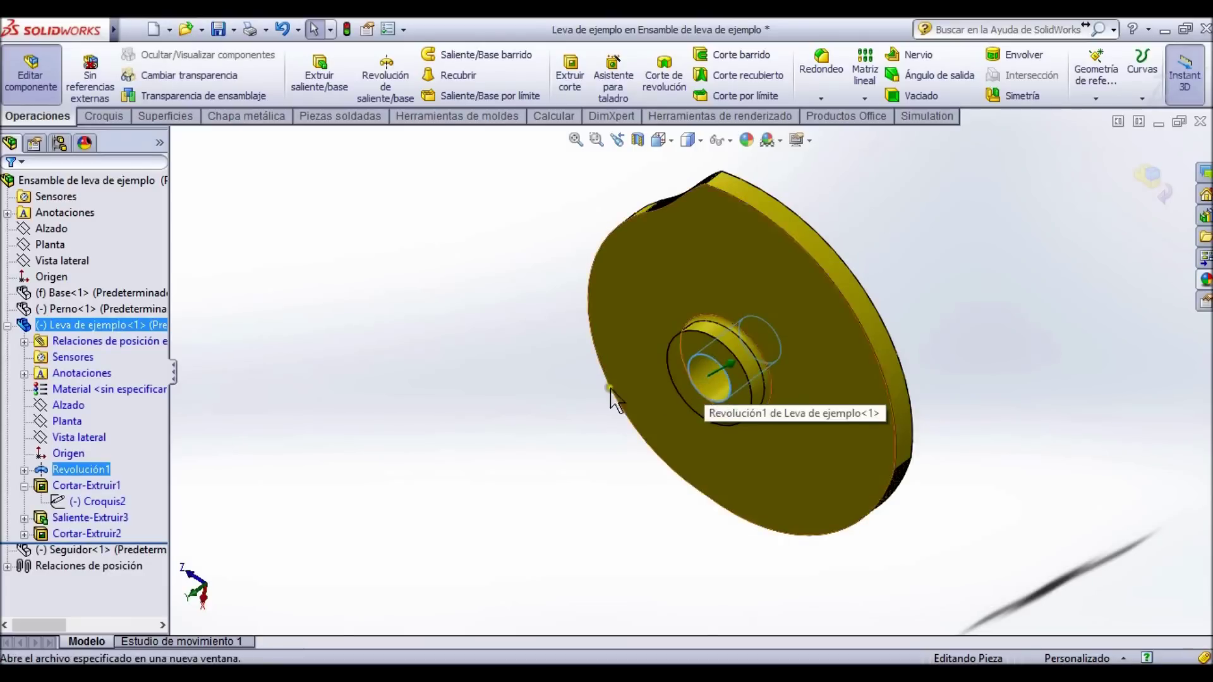
click(567, 375)
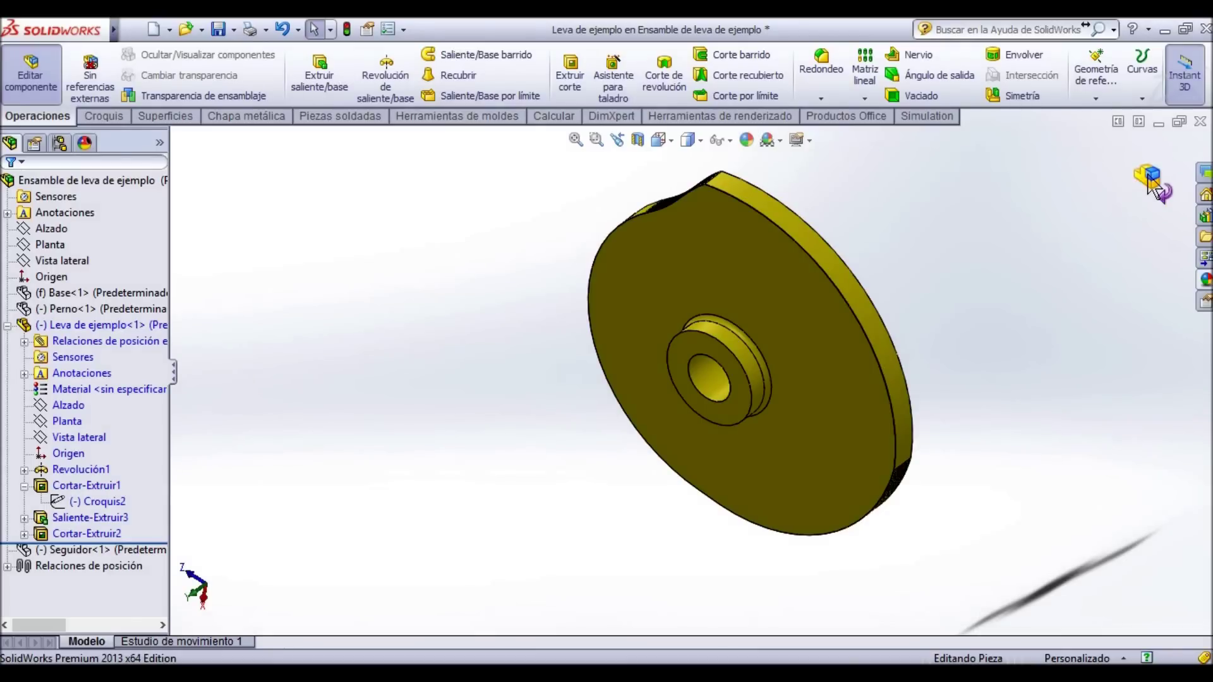
scroll(960, 226, down, 10)
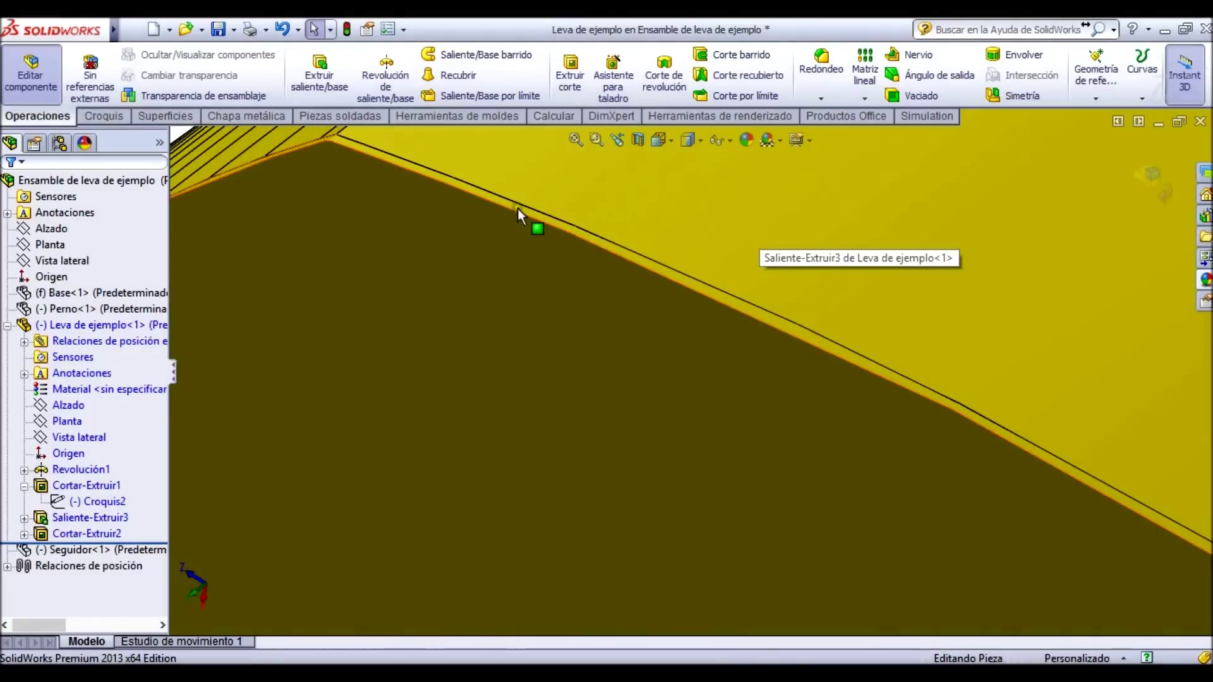
click(517, 208)
scroll(560, 218, up, 3)
scroll(505, 237, down, 3)
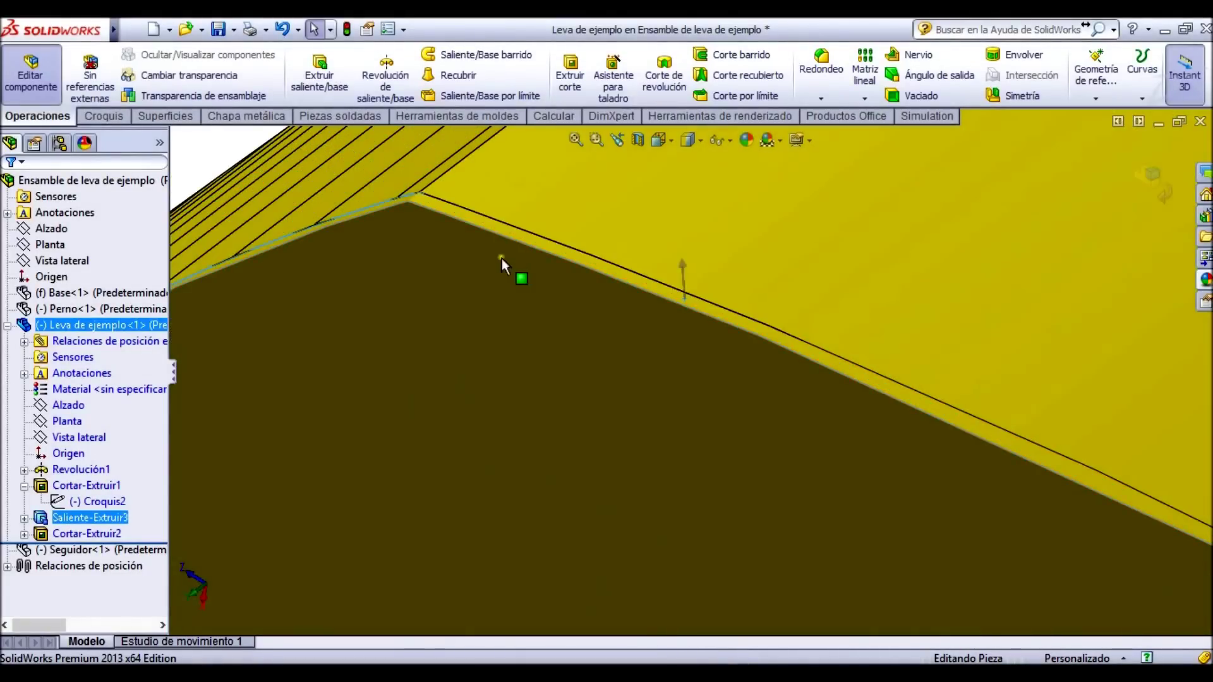
click(434, 206)
scroll(1002, 275, up, 10)
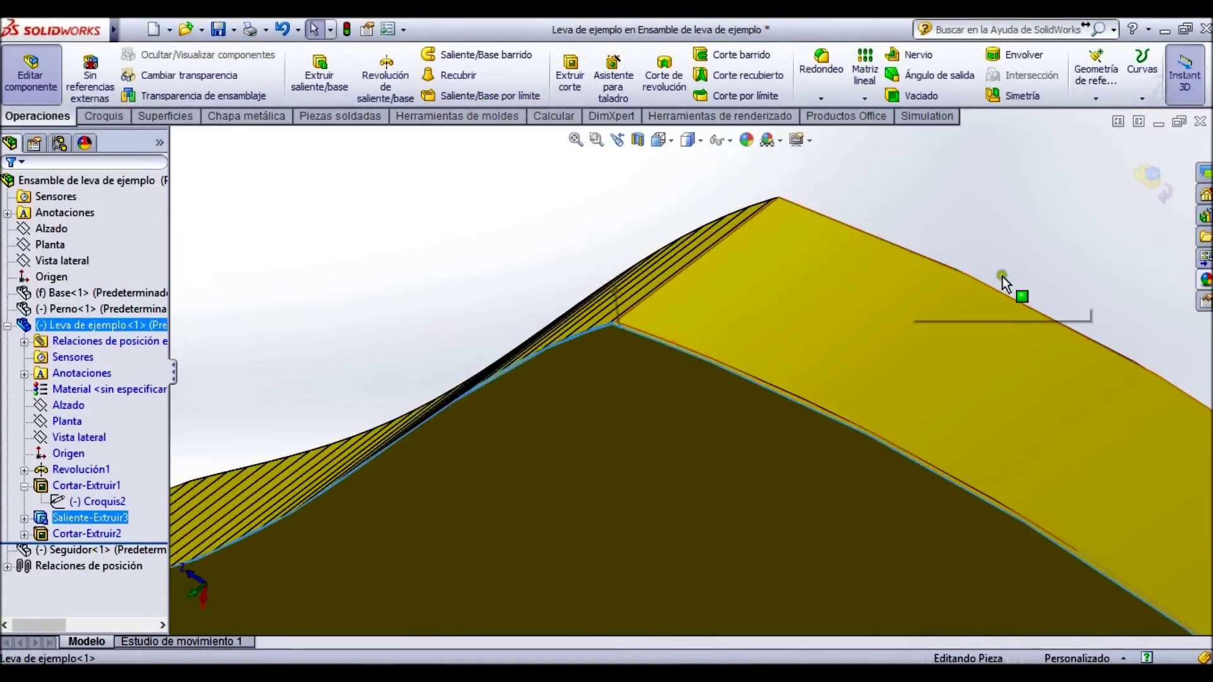
Finish editing the cam part, return to the assembly and collapse the cam's feature list.
click(1148, 190)
click(899, 263)
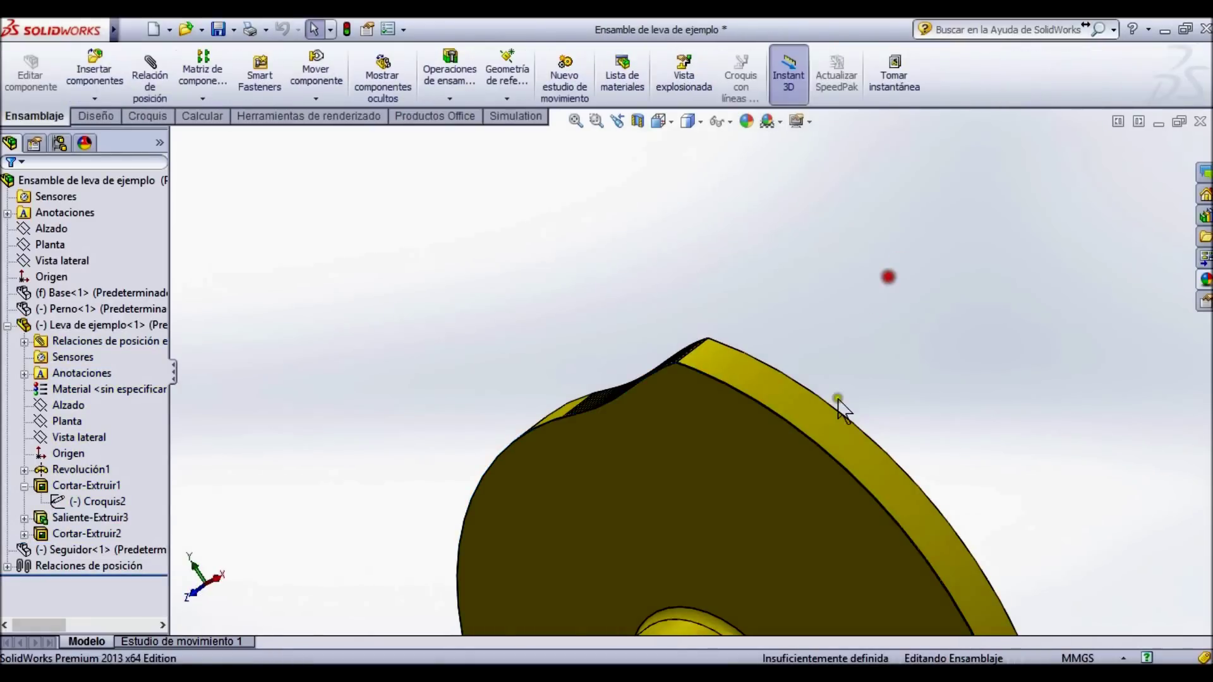
scroll(837, 403, up, 6)
click(602, 259)
scroll(727, 380, up, 1)
scroll(671, 439, down, 2)
click(24, 327)
click(7, 325)
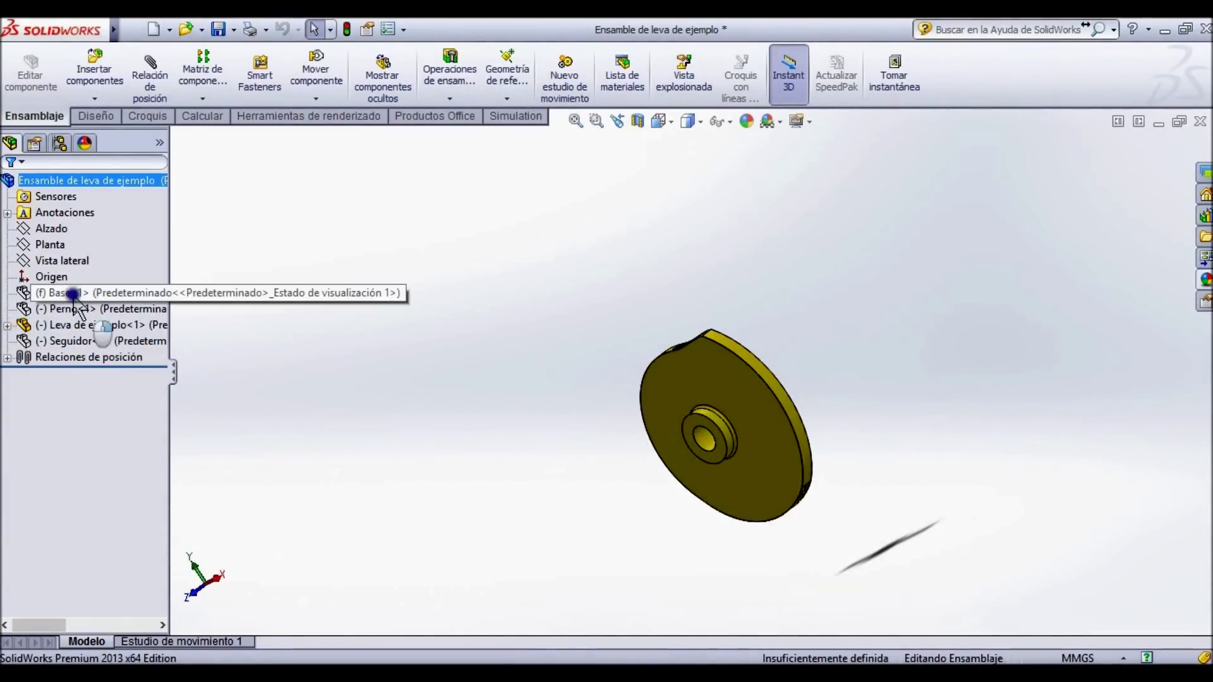
Show the hidden Base, Perno and Seguidor components in the assembly again.
right_click(81, 293)
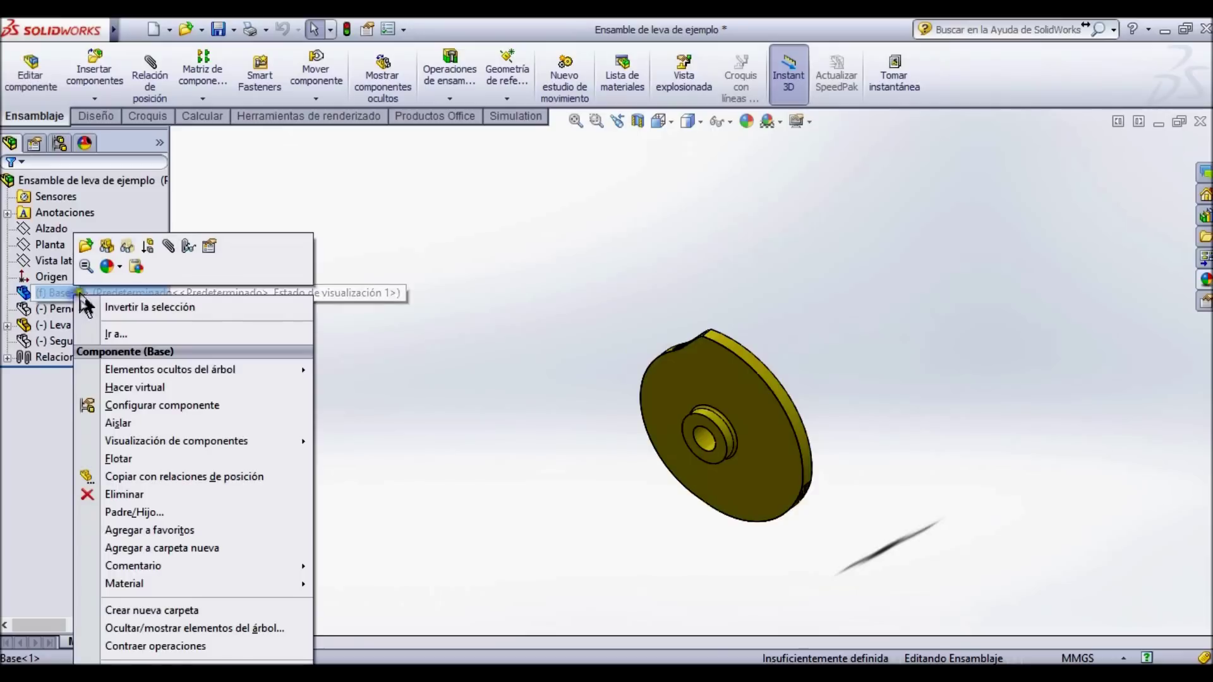
click(108, 246)
right_click(79, 309)
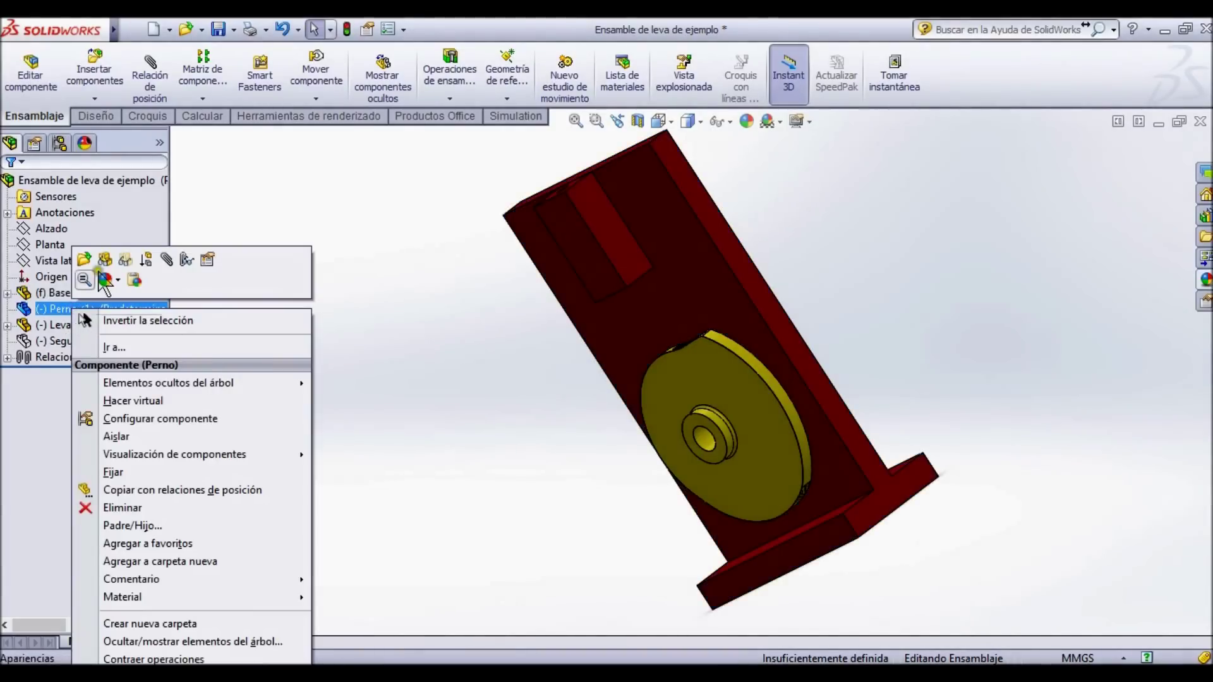
click(101, 282)
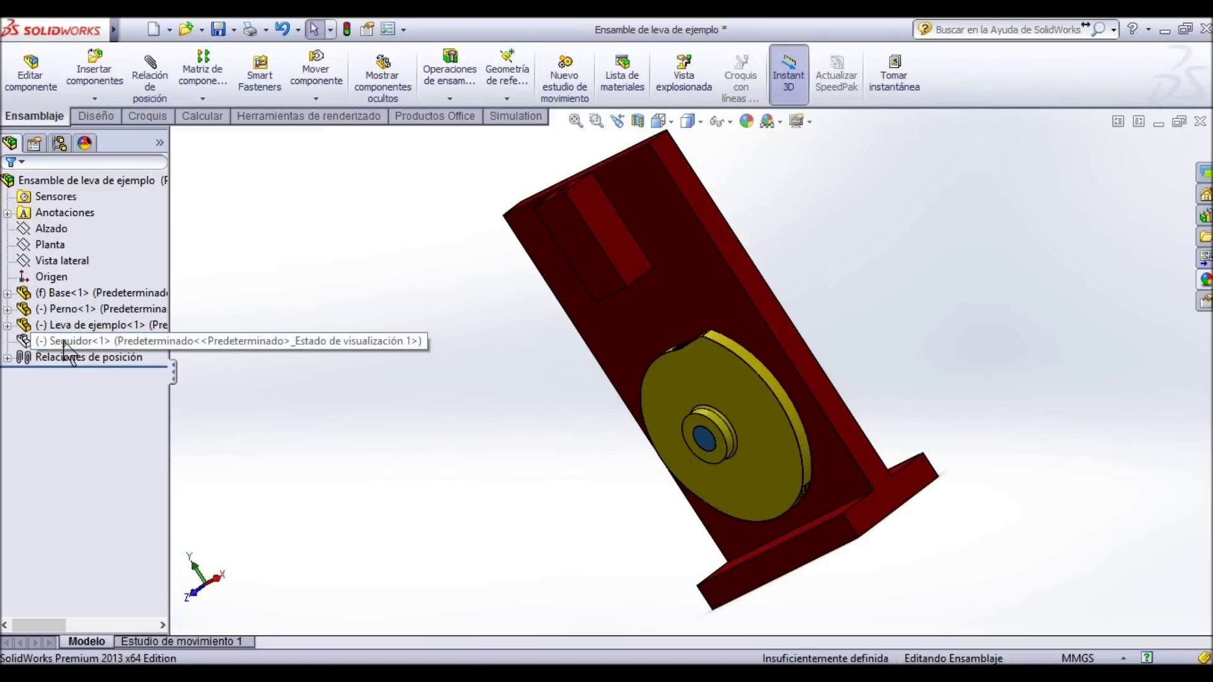
right_click(63, 344)
click(102, 264)
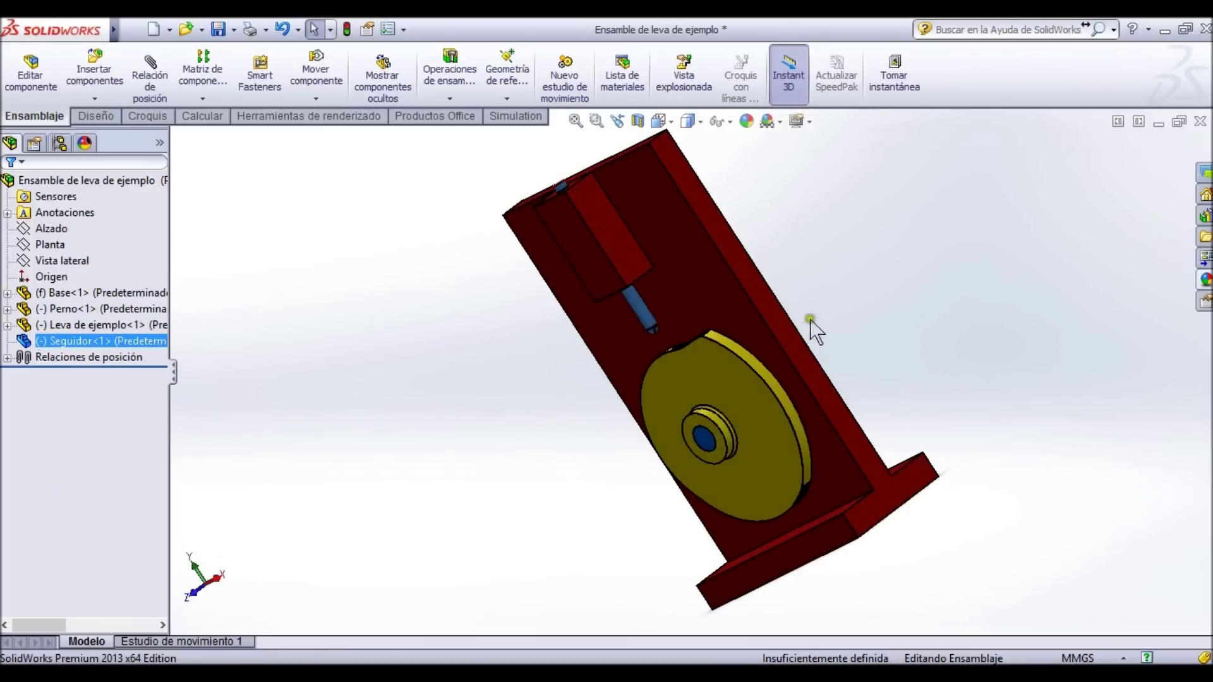
click(853, 330)
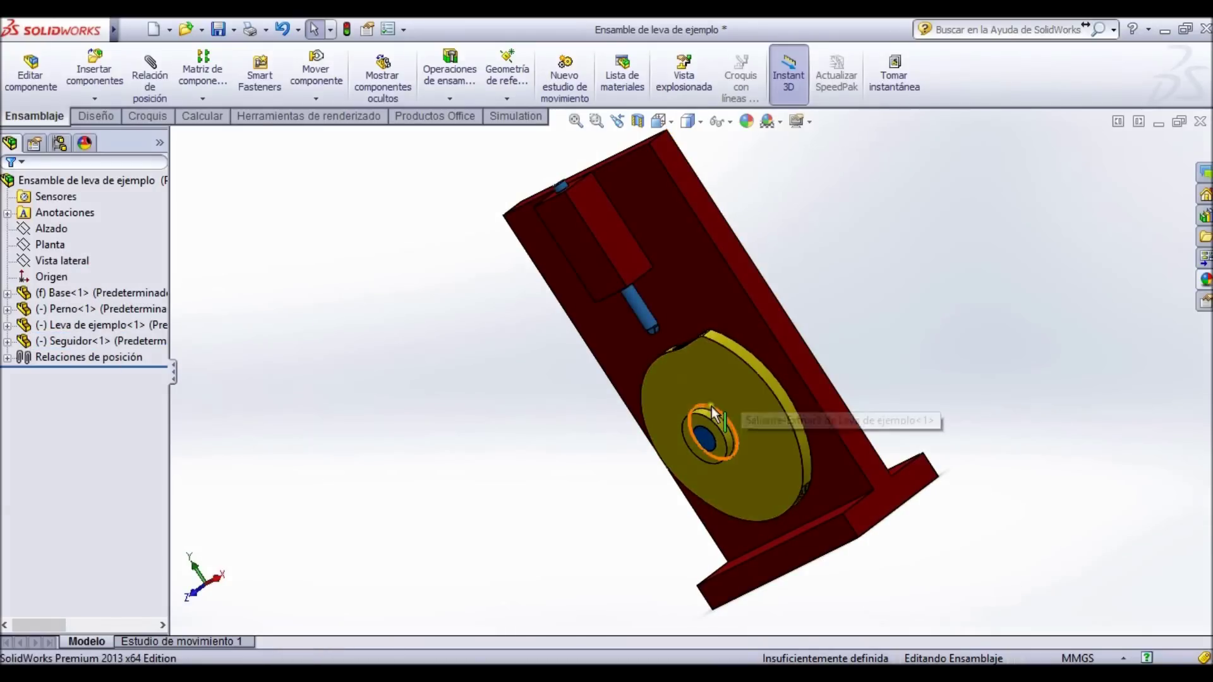
Display the assembly in isometric view and rotate the cam about its pin so another part of the rim faces the follower.
key(ctrl+7)
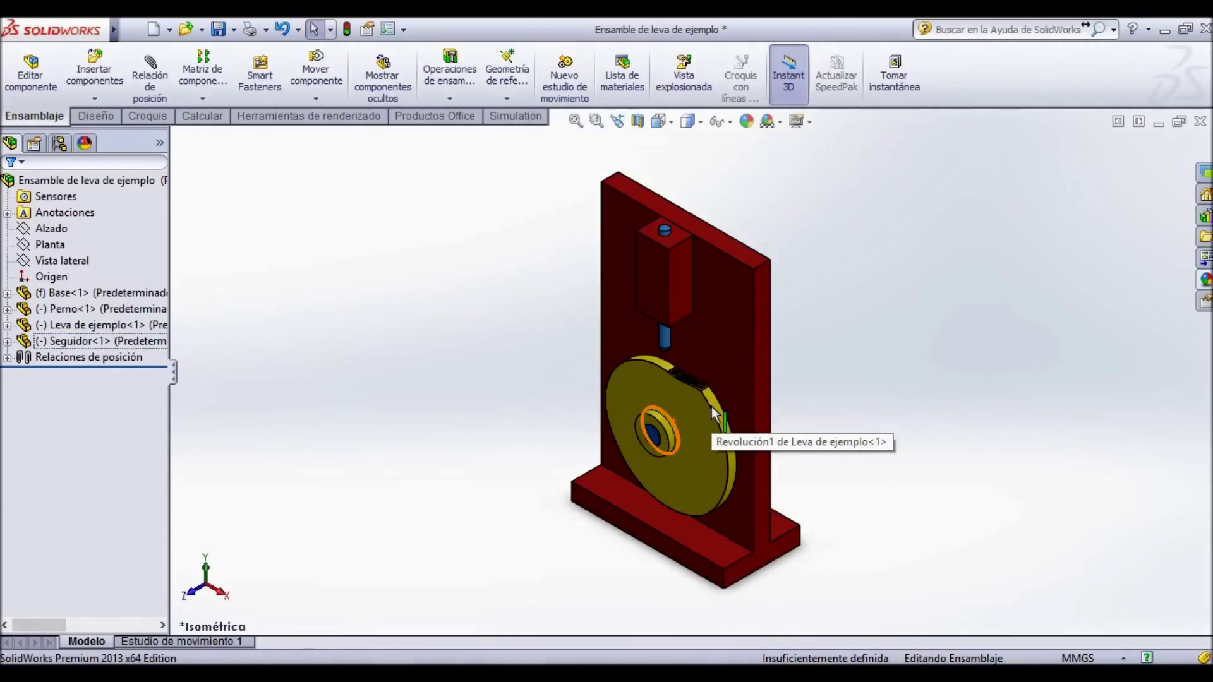
scroll(676, 445, down, 2)
click(641, 333)
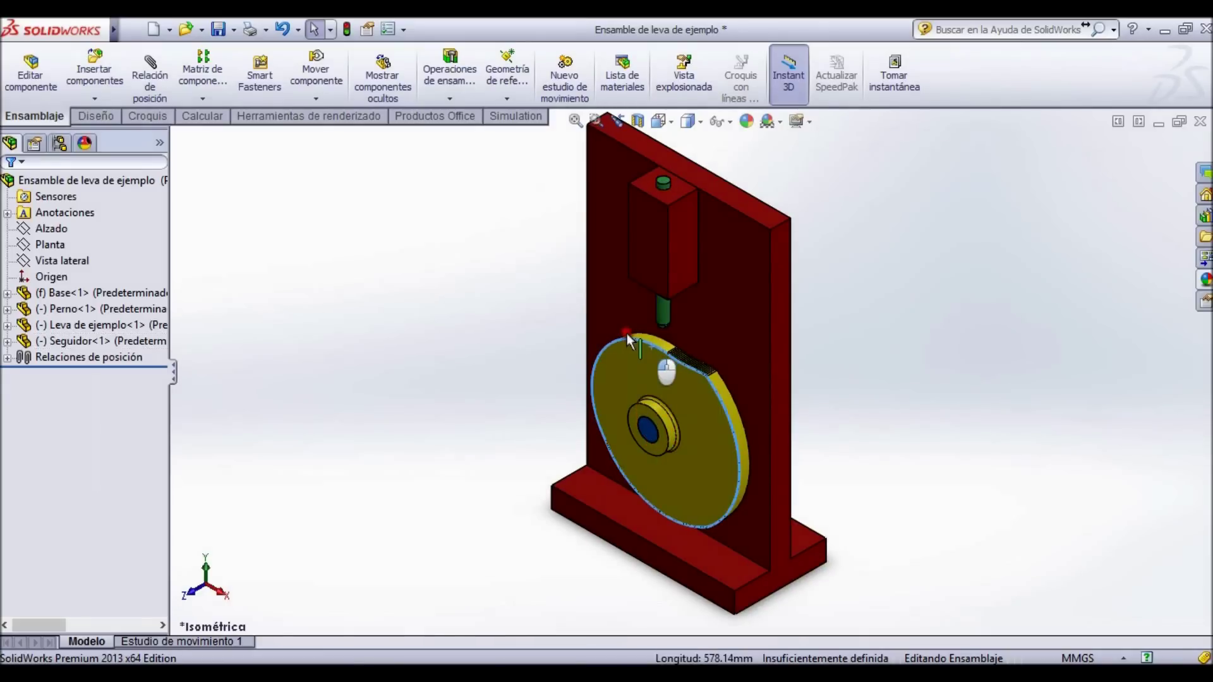
drag(708, 402, 610, 439)
click(612, 437)
click(641, 418)
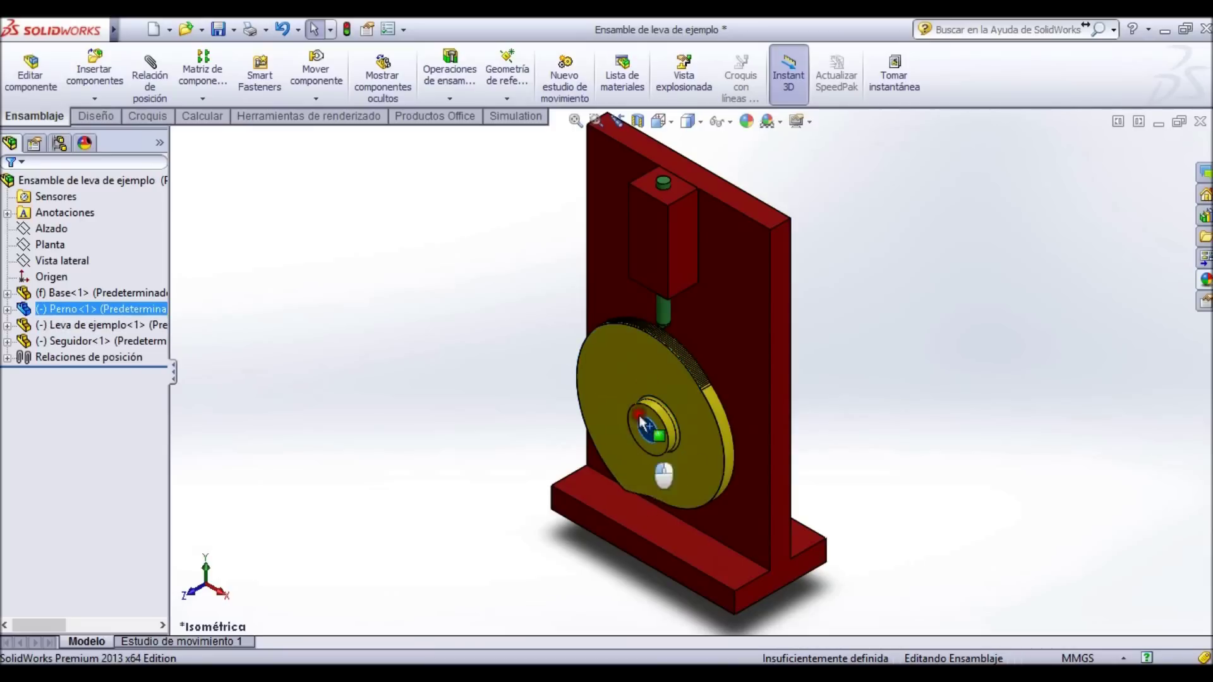
Start a new mate and choose the mechanical cam type (Leva).
scroll(681, 382, down, 2)
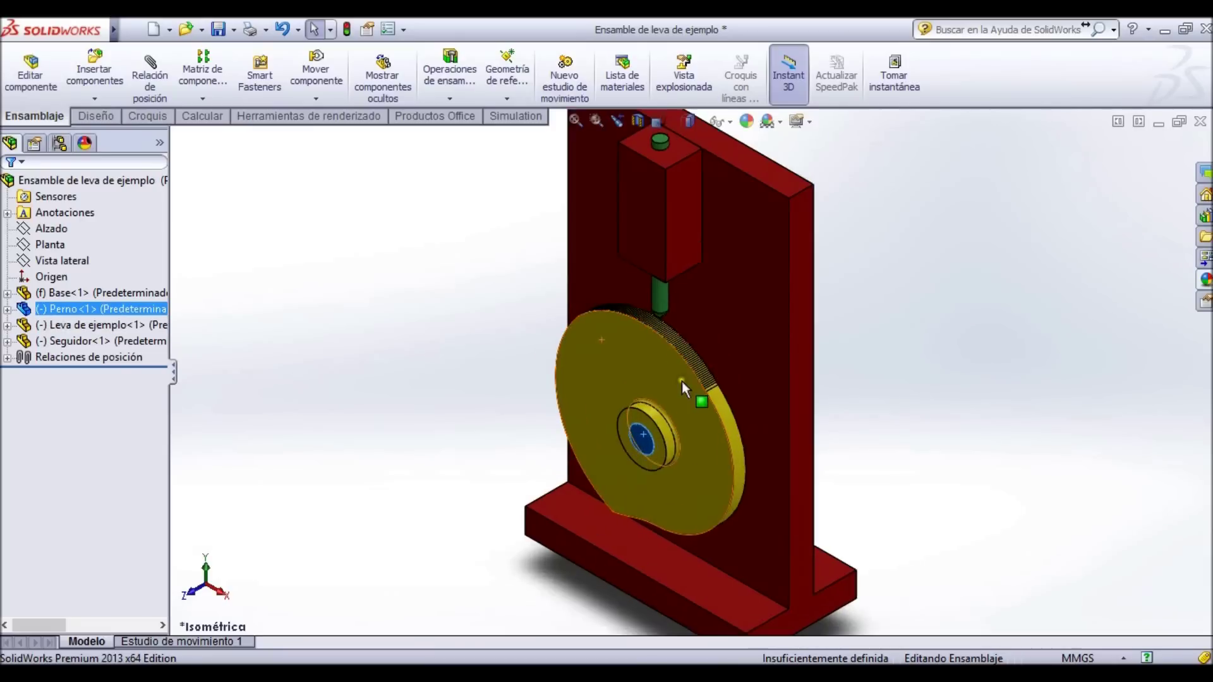
scroll(681, 382, down, 4)
click(1013, 286)
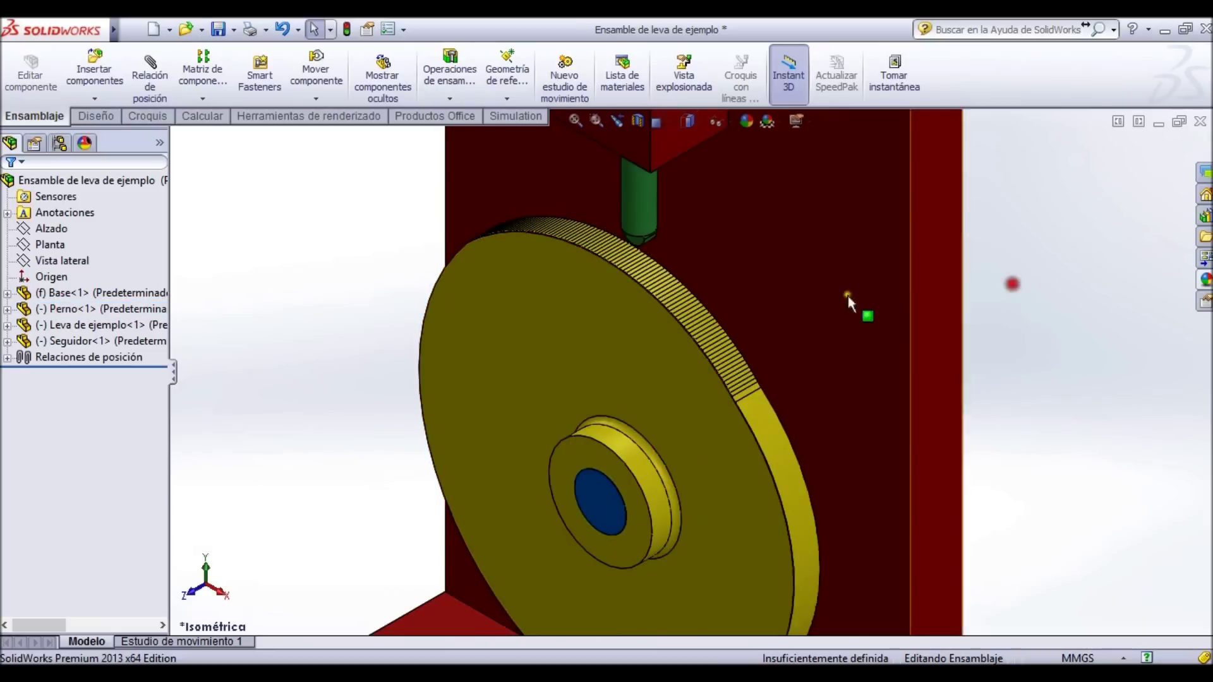
scroll(609, 335, up, 1)
click(255, 199)
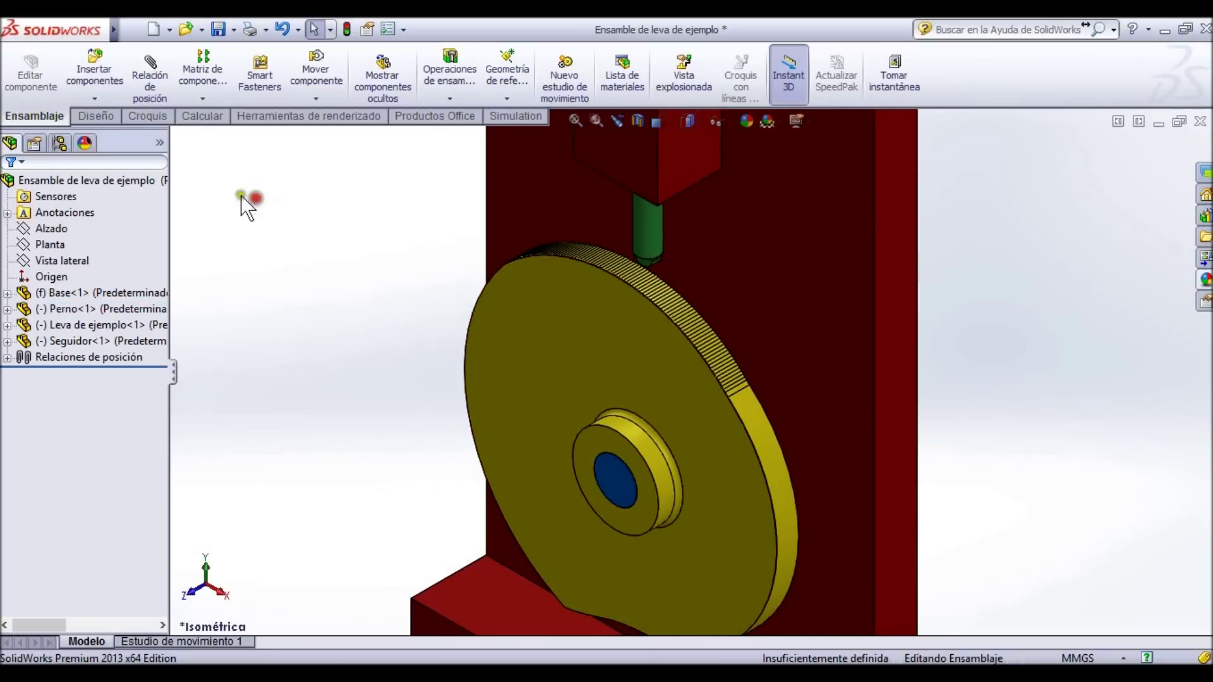
click(150, 76)
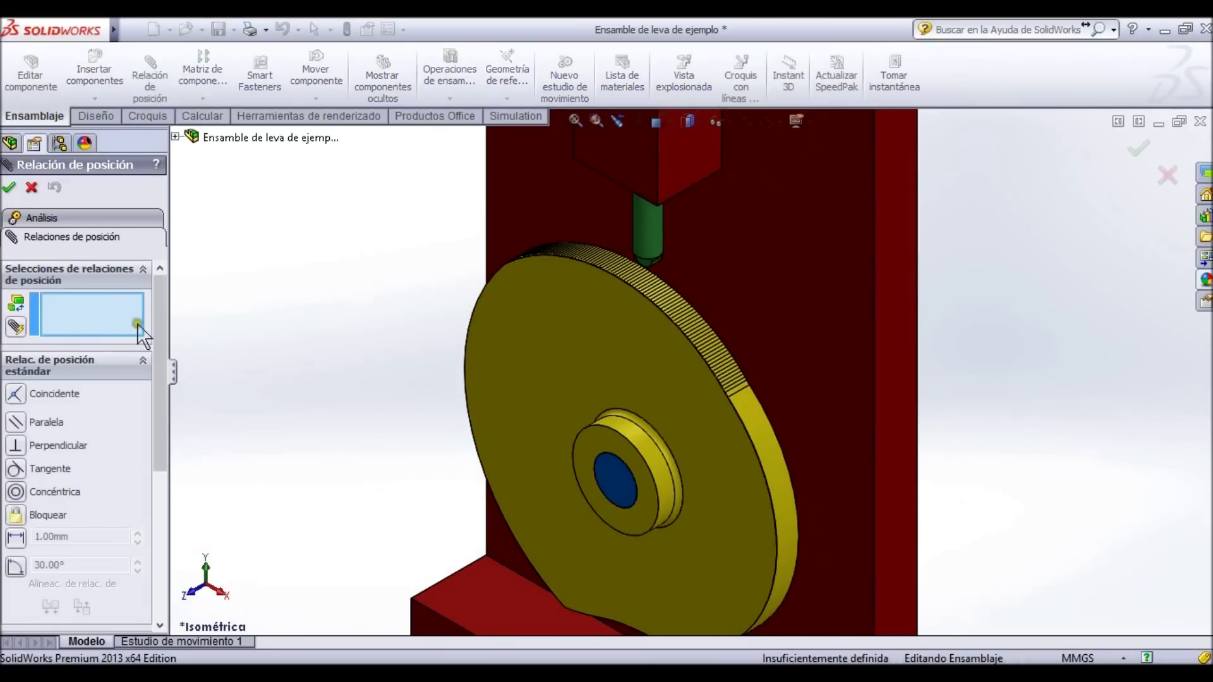
drag(158, 420, 164, 526)
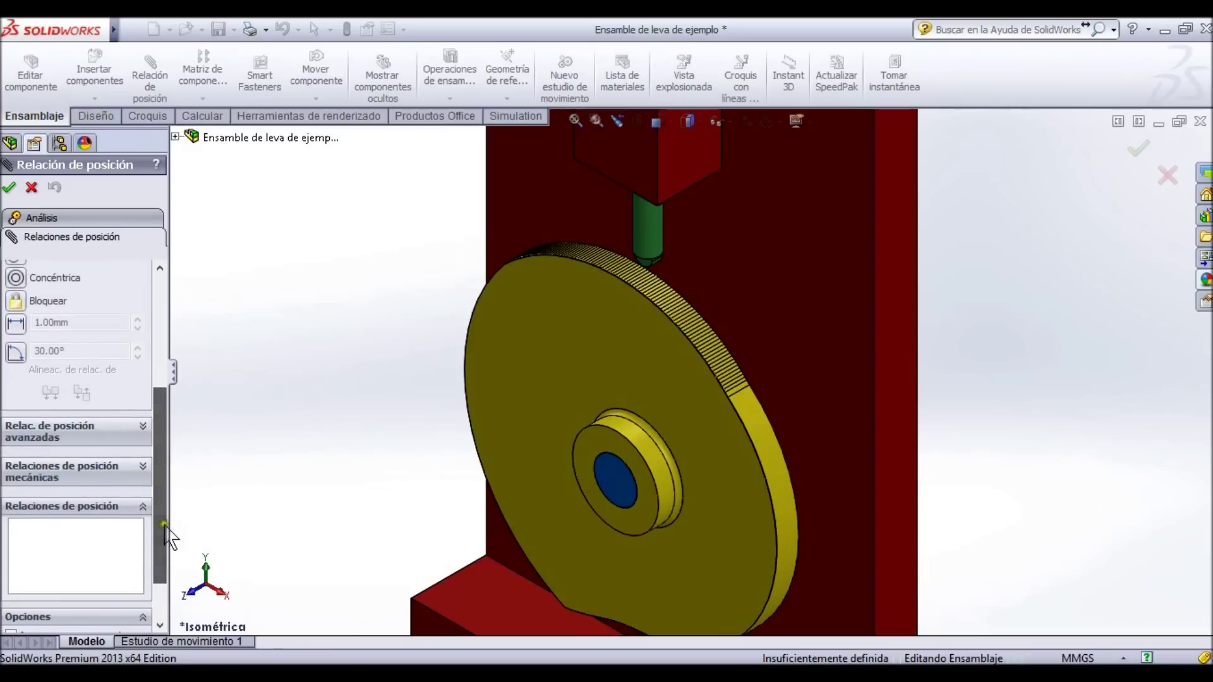
click(107, 467)
drag(159, 443, 162, 353)
click(18, 386)
click(73, 272)
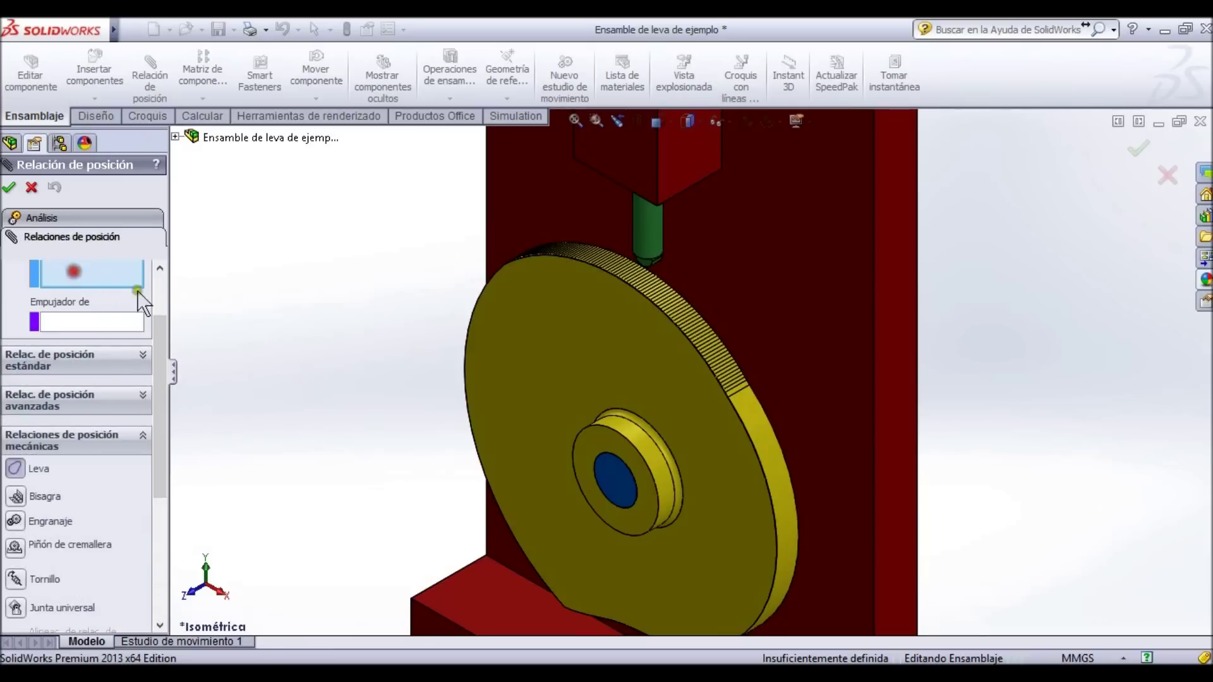
drag(163, 321, 162, 278)
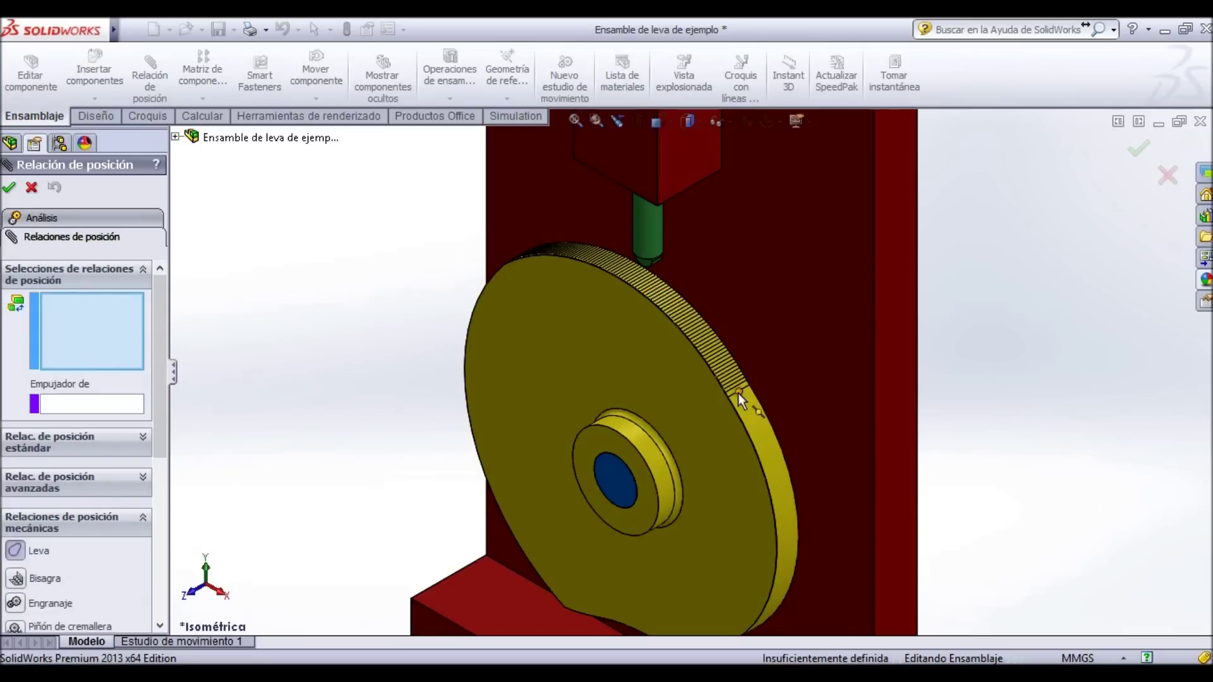
Select the narrow rim face of the thin extruded layer as the cam path for the mate.
scroll(724, 393, down, 6)
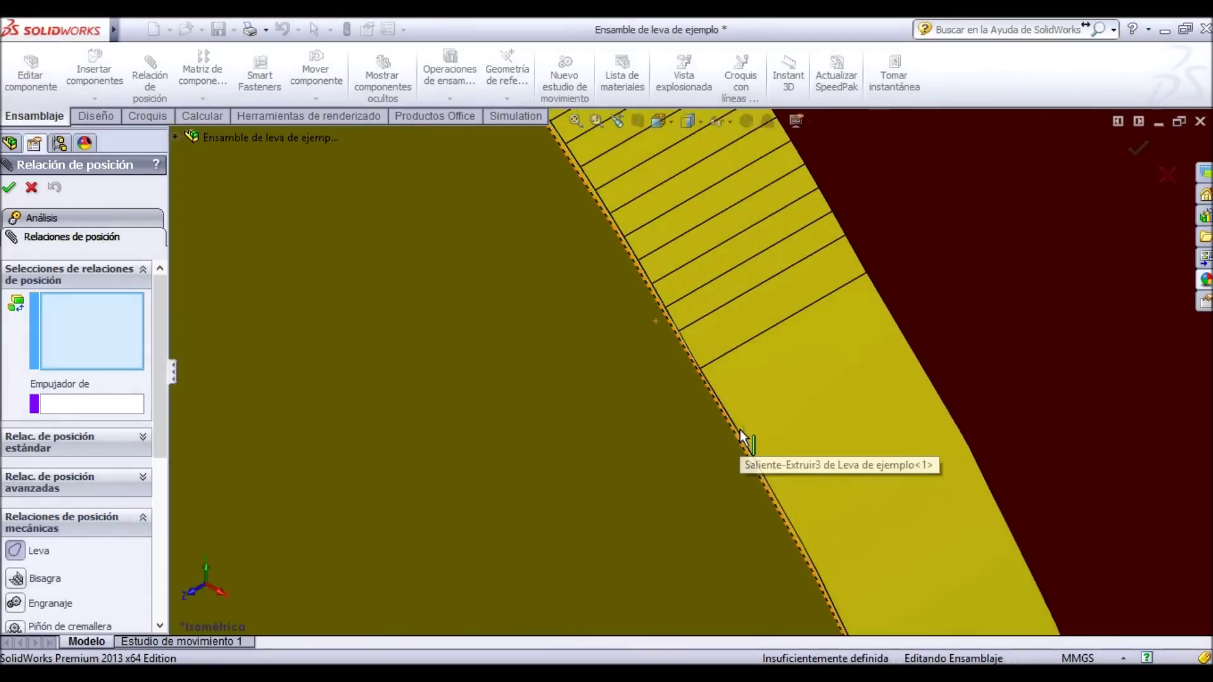
scroll(741, 430, down, 4)
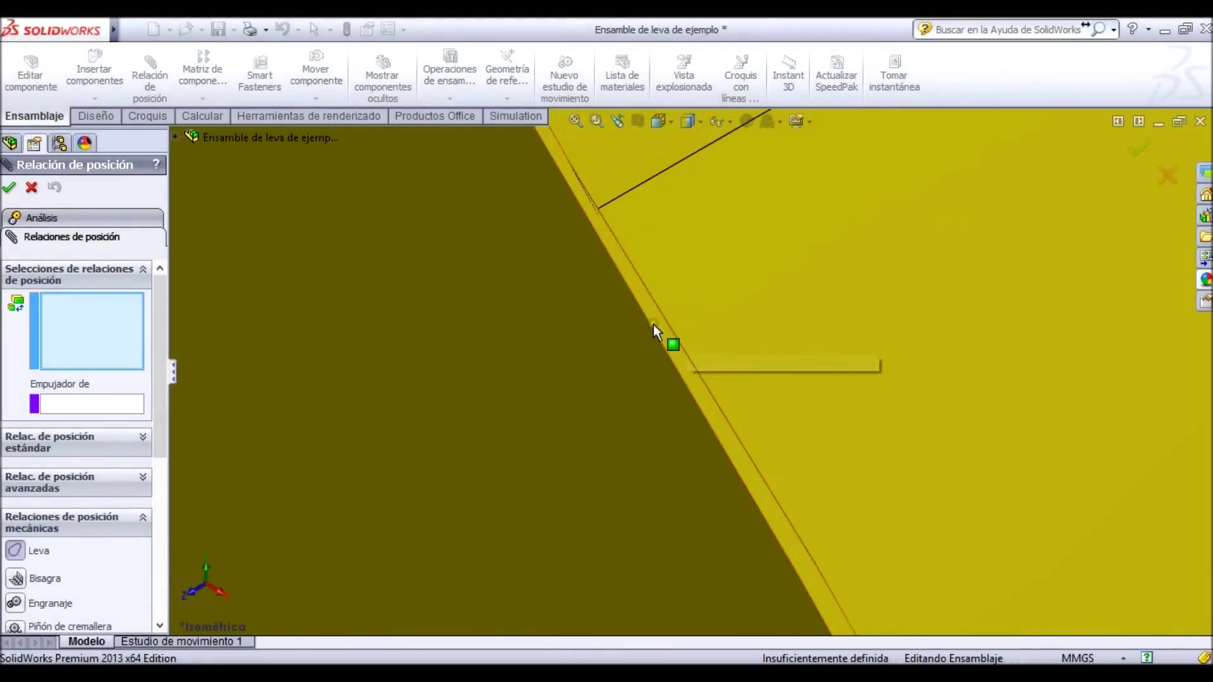
scroll(642, 315, down, 3)
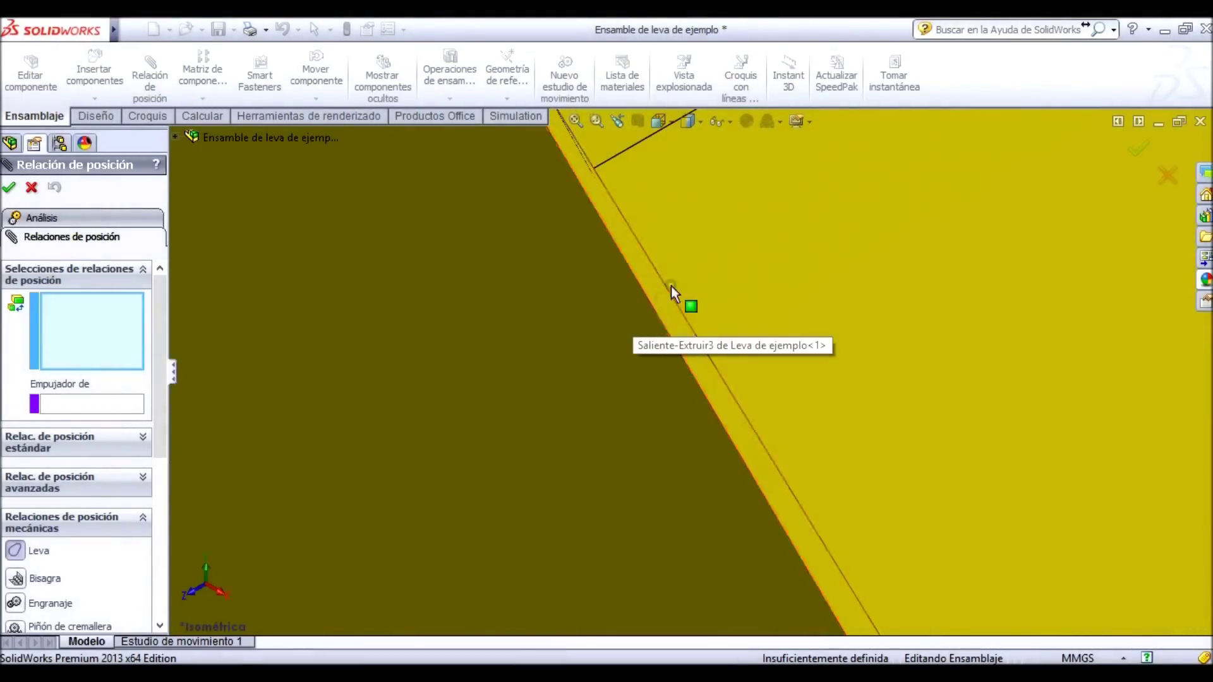
click(636, 260)
scroll(385, 344, up, 5)
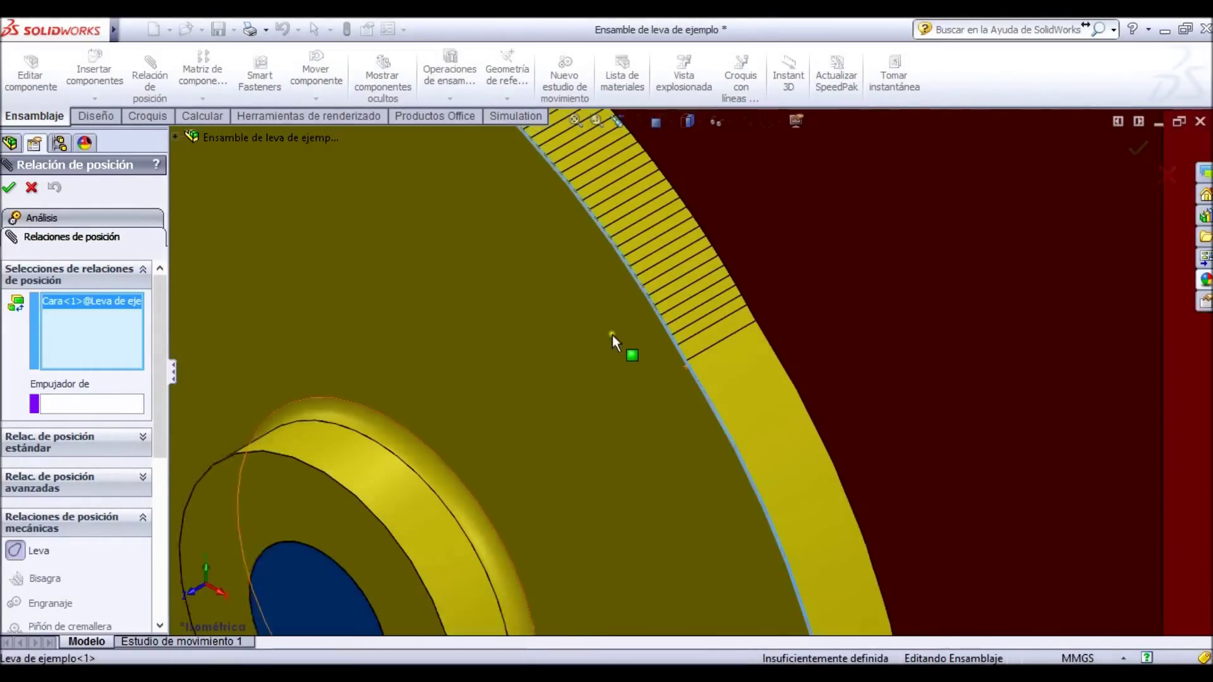
Set the follower's rounded tip face as the cam follower, create the cam mate and close the mate command.
scroll(581, 310, up, 5)
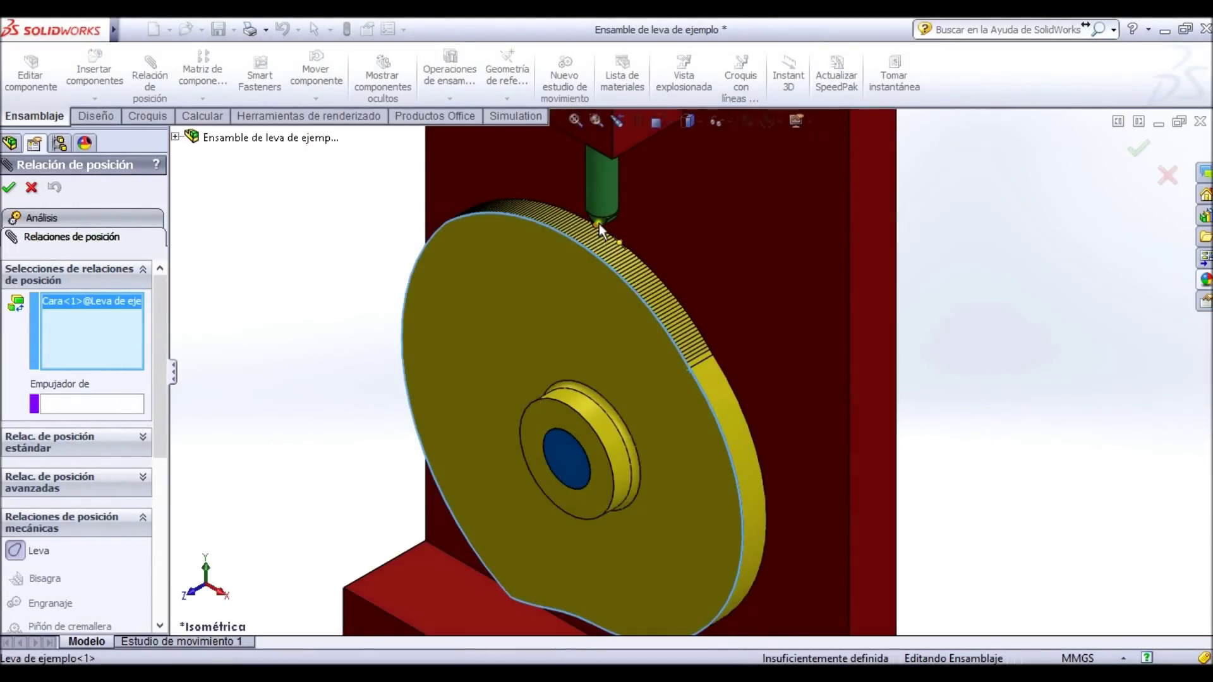
scroll(599, 224, down, 4)
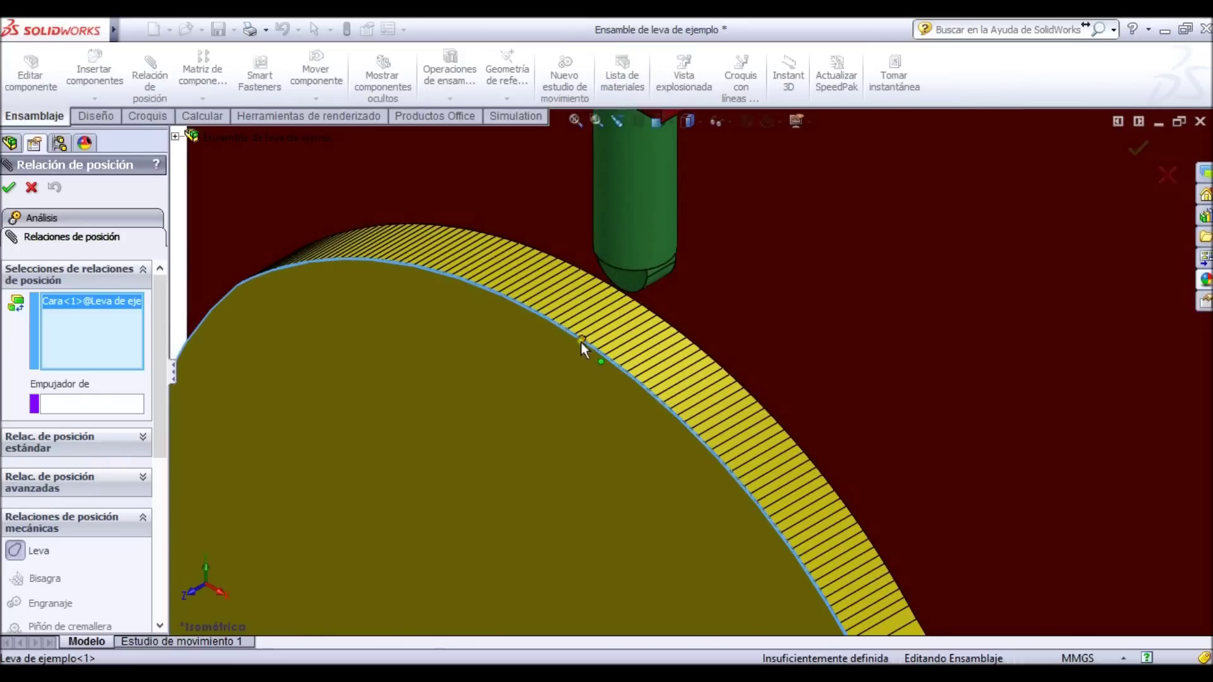
click(116, 407)
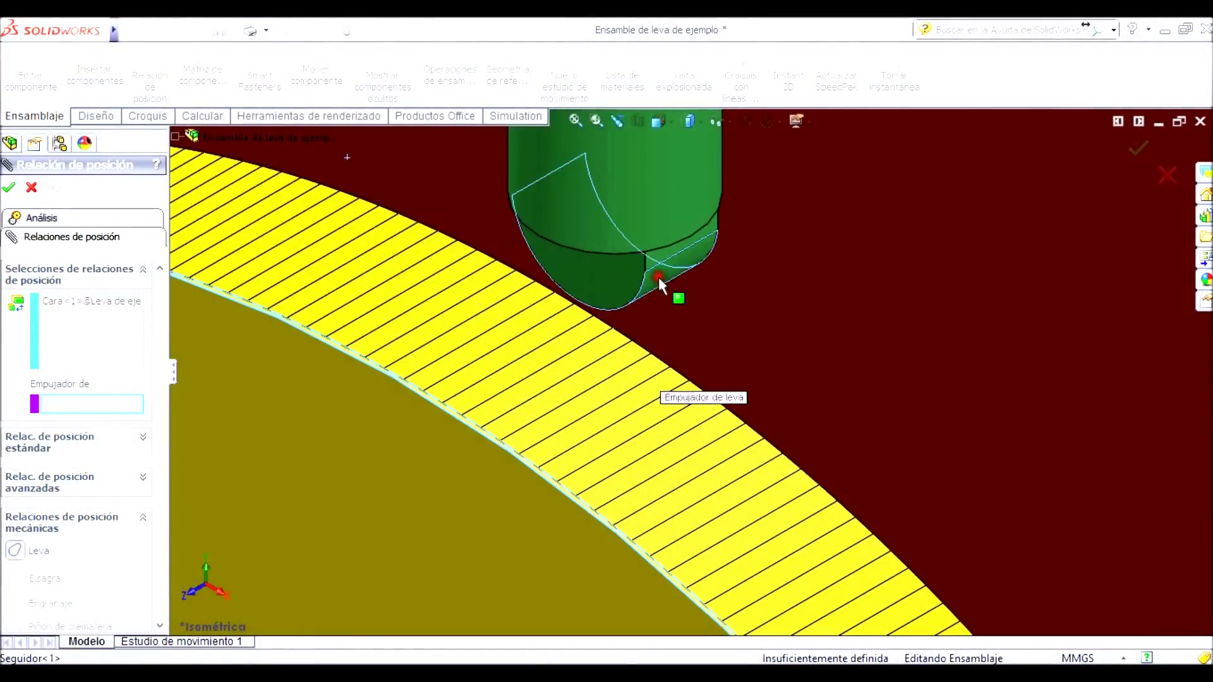
click(658, 276)
click(76, 334)
click(93, 405)
click(115, 345)
click(107, 407)
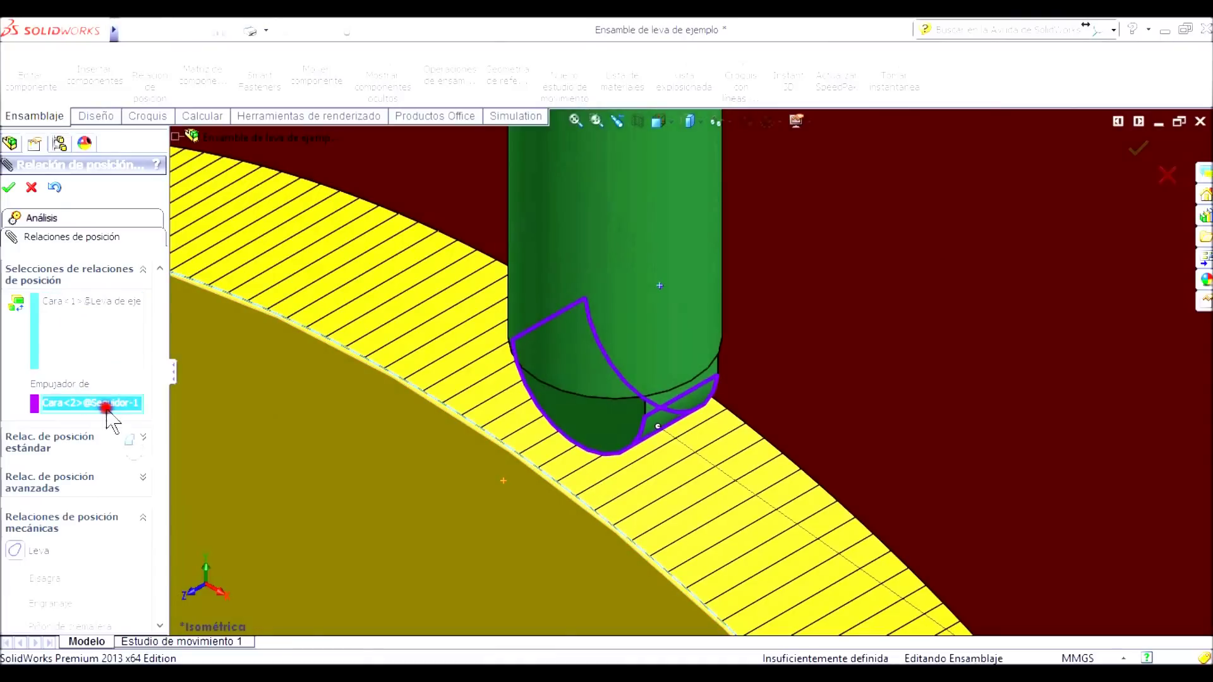
click(134, 345)
scroll(533, 415, up, 5)
click(8, 187)
click(135, 226)
click(9, 189)
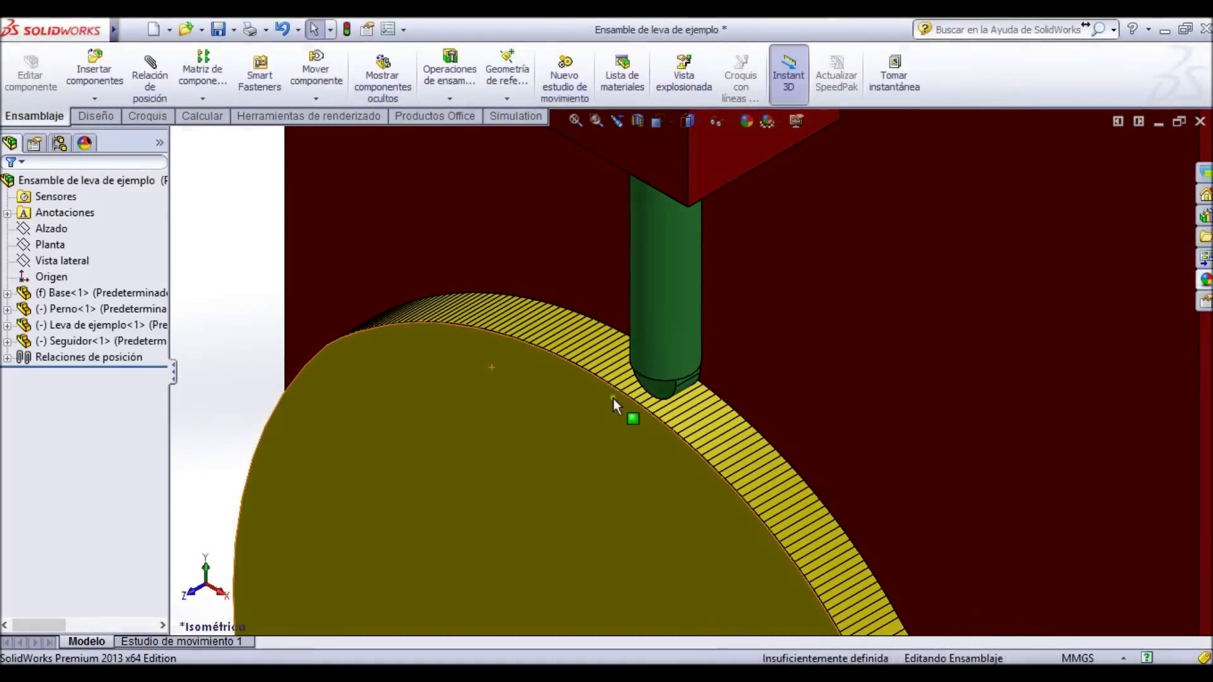
Turn the cam to test the follower's motion and examine the contact between the follower's tip and the cam rim.
key(f)
mouse_move(612, 397)
mouse_down()
mouse_move(528, 419)
mouse_move(646, 360)
mouse_move(634, 355)
mouse_move(645, 453)
mouse_move(688, 472)
mouse_move(664, 477)
mouse_up()
scroll(660, 366, down, 8)
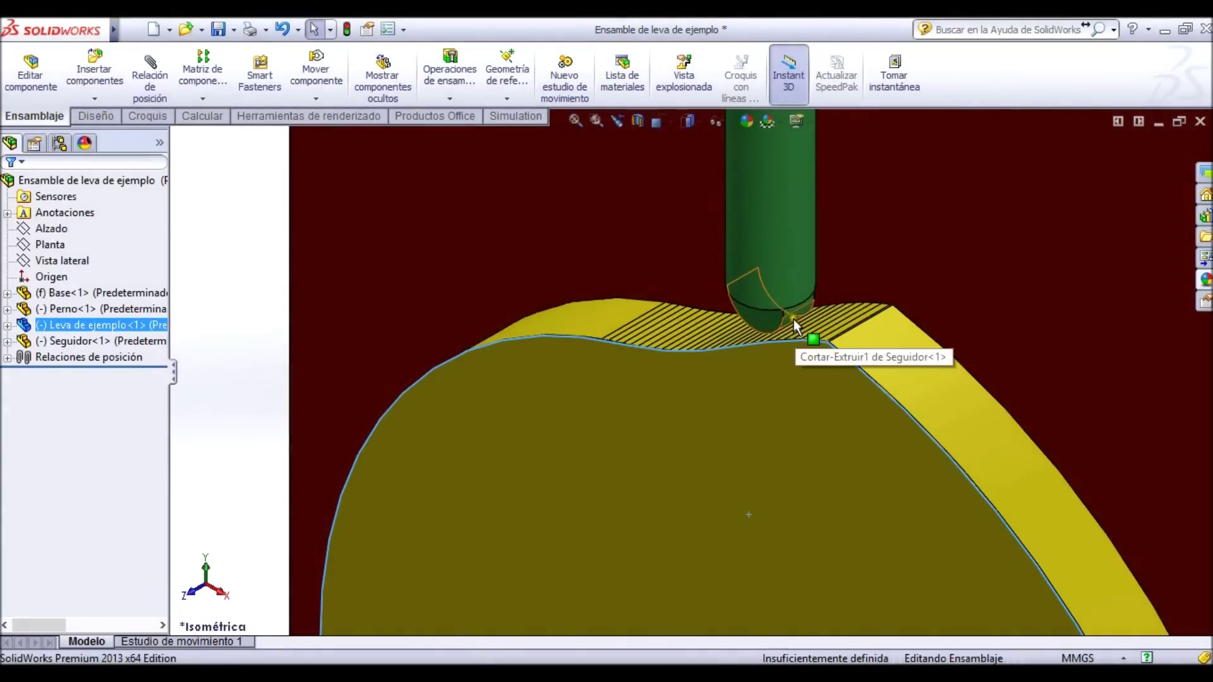
click(794, 320)
click(885, 347)
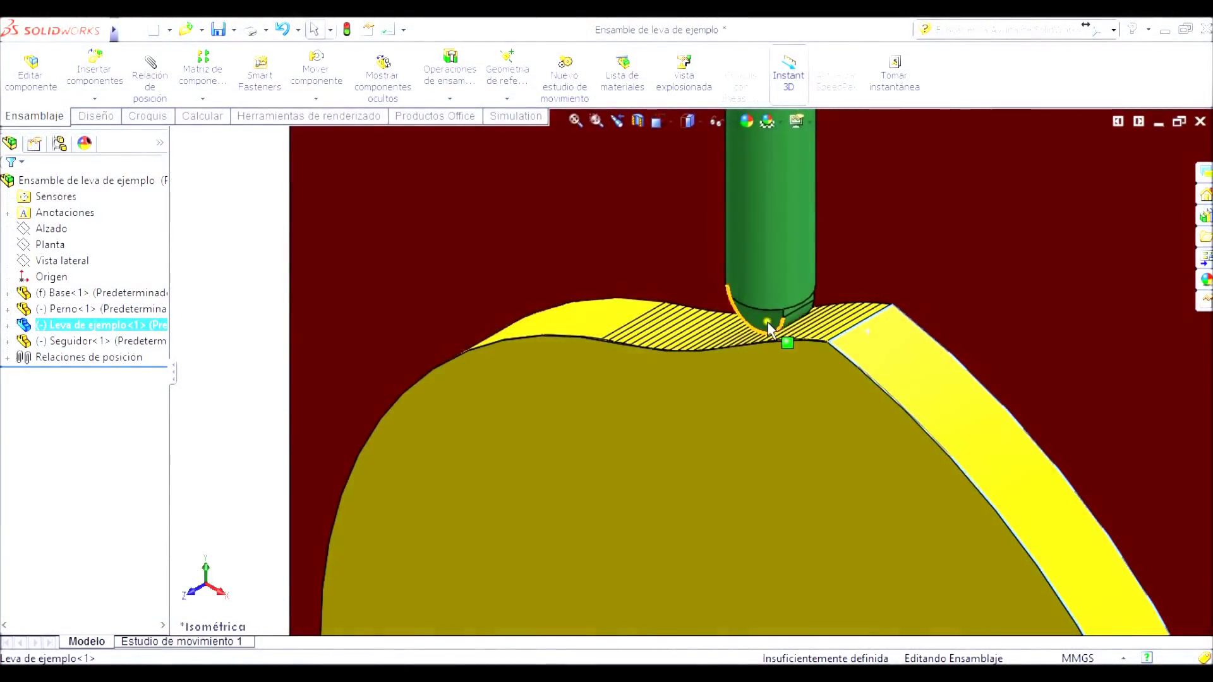
scroll(784, 344, down, 6)
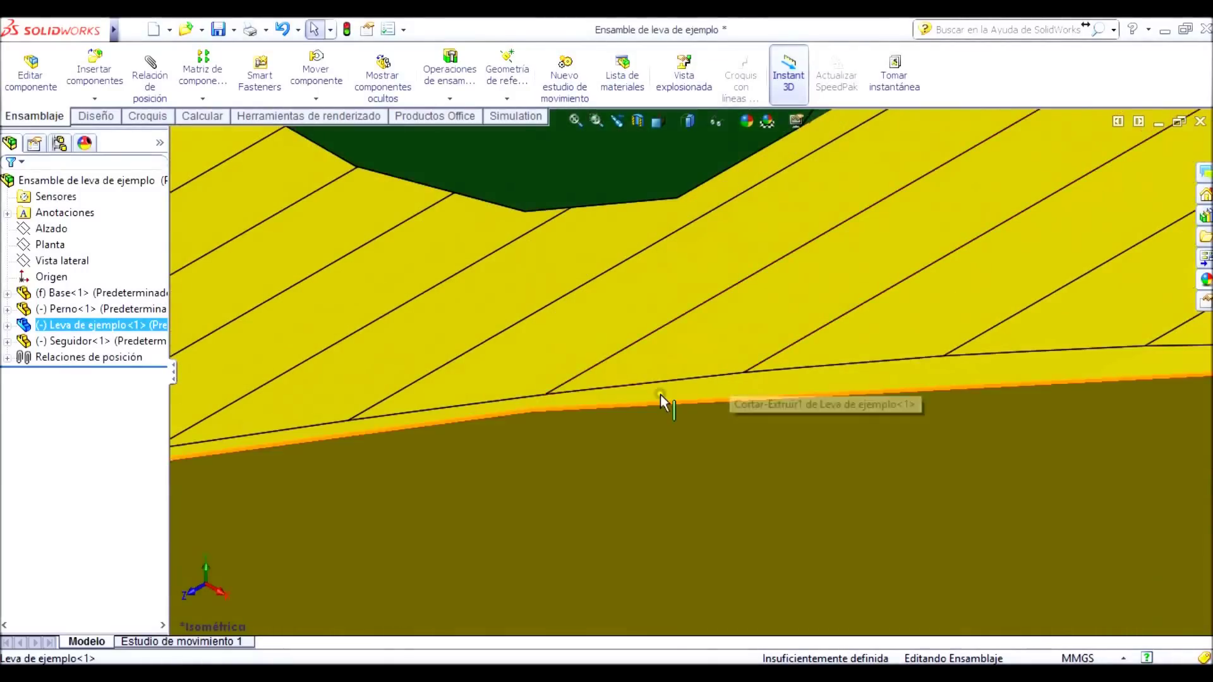
Inspect the edge of the thin layer beneath the follower's tip, and return to the whole assembly.
click(661, 396)
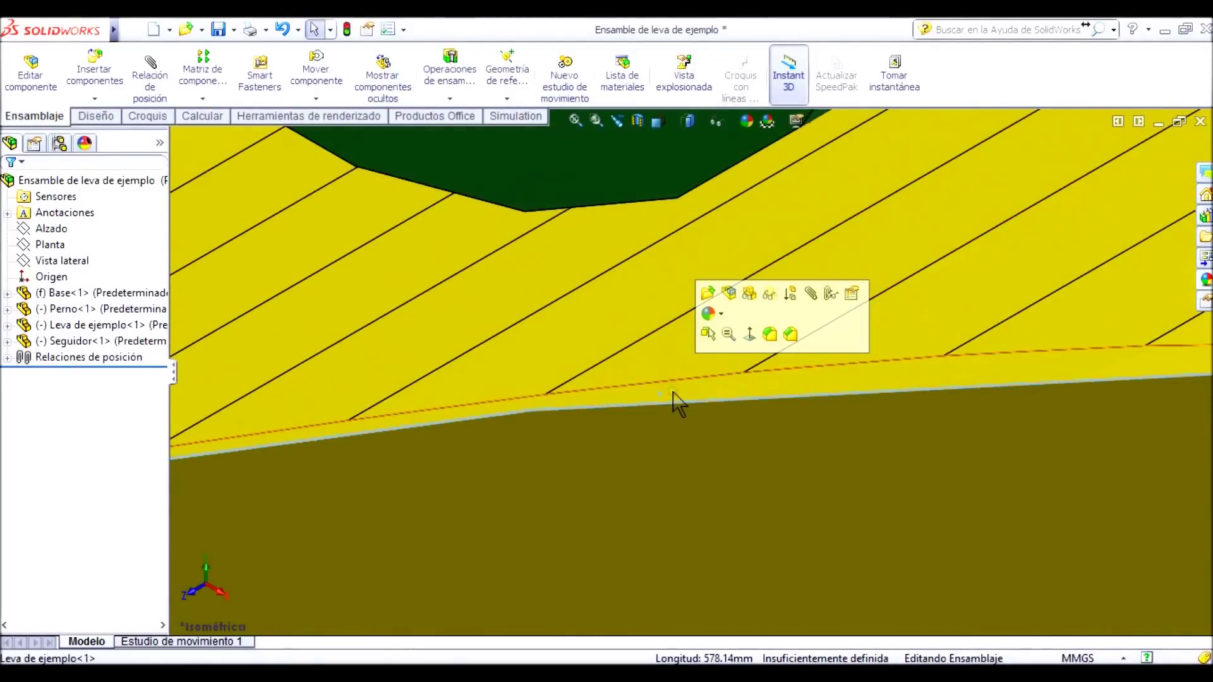
scroll(672, 397, up, 4)
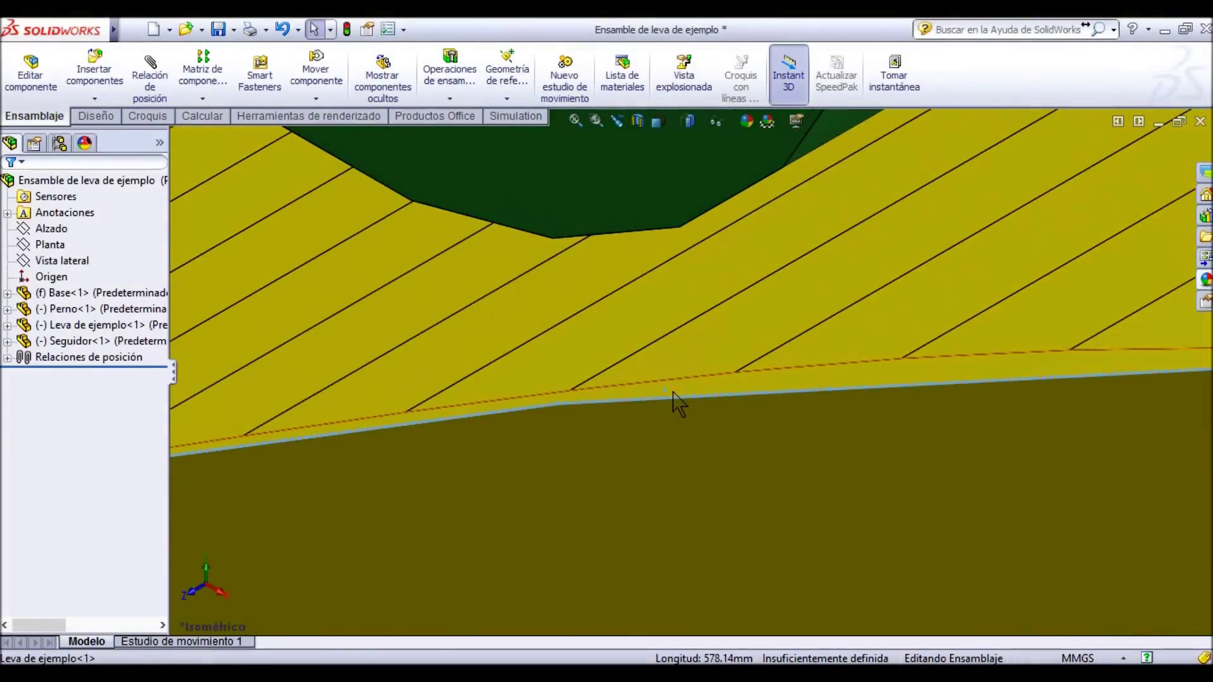
scroll(719, 317, up, 5)
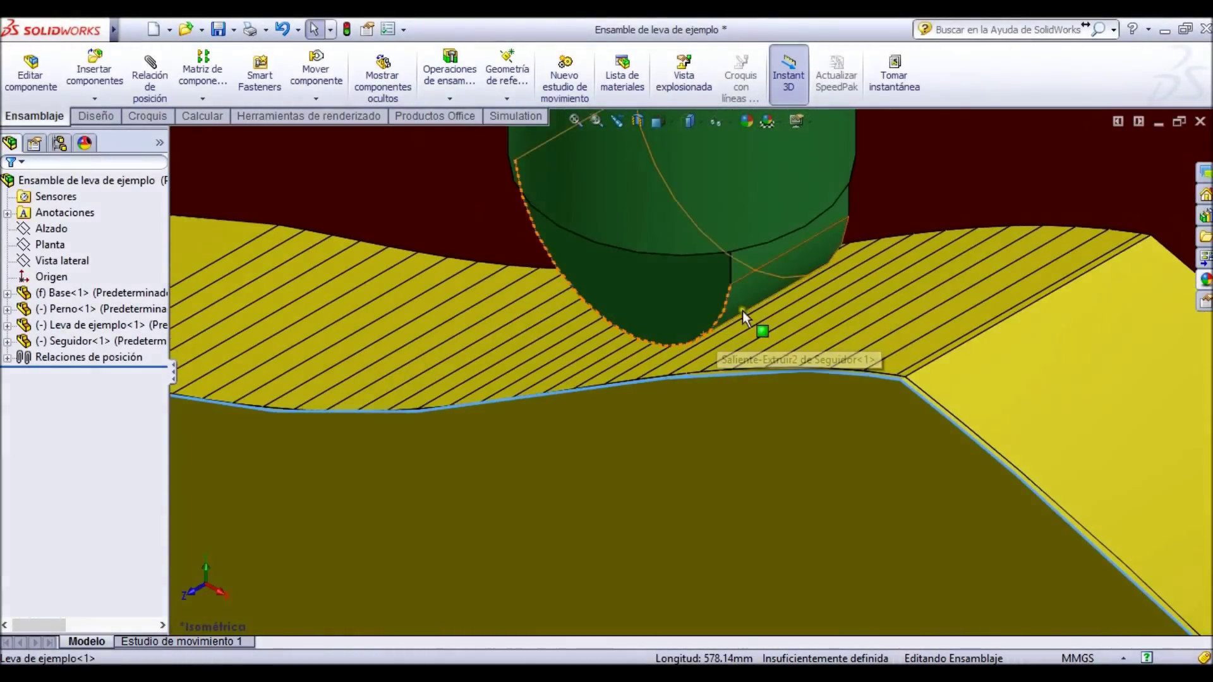
scroll(730, 321, up, 6)
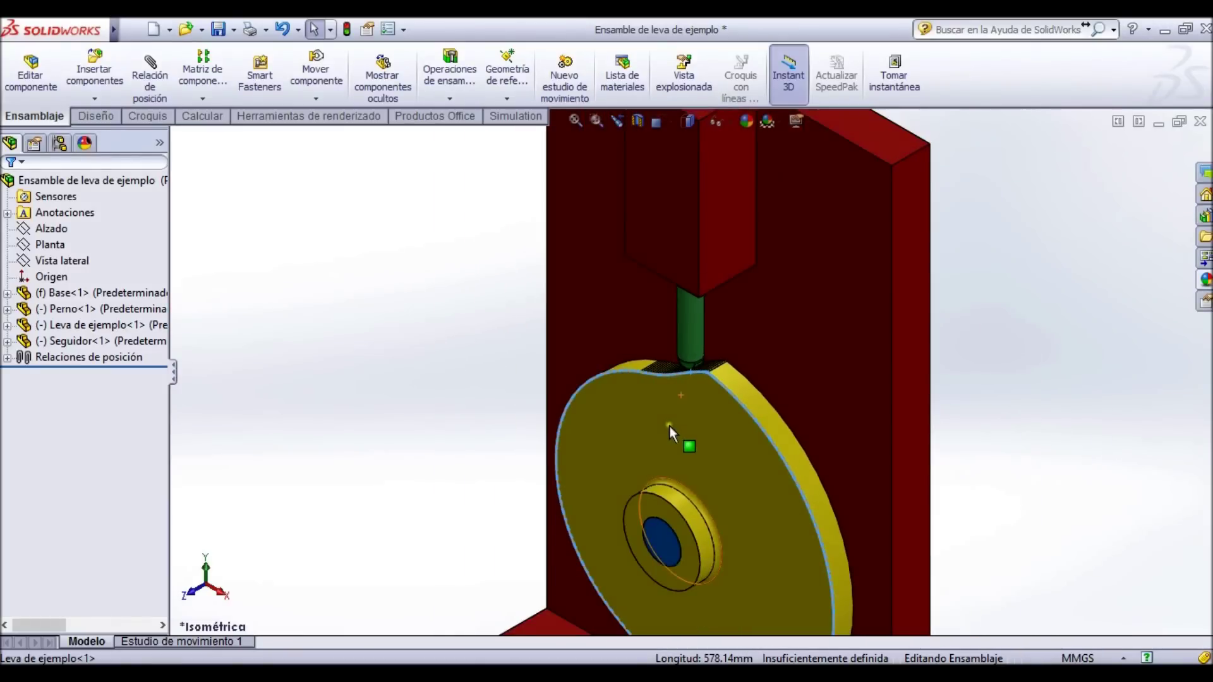
scroll(669, 426, up, 2)
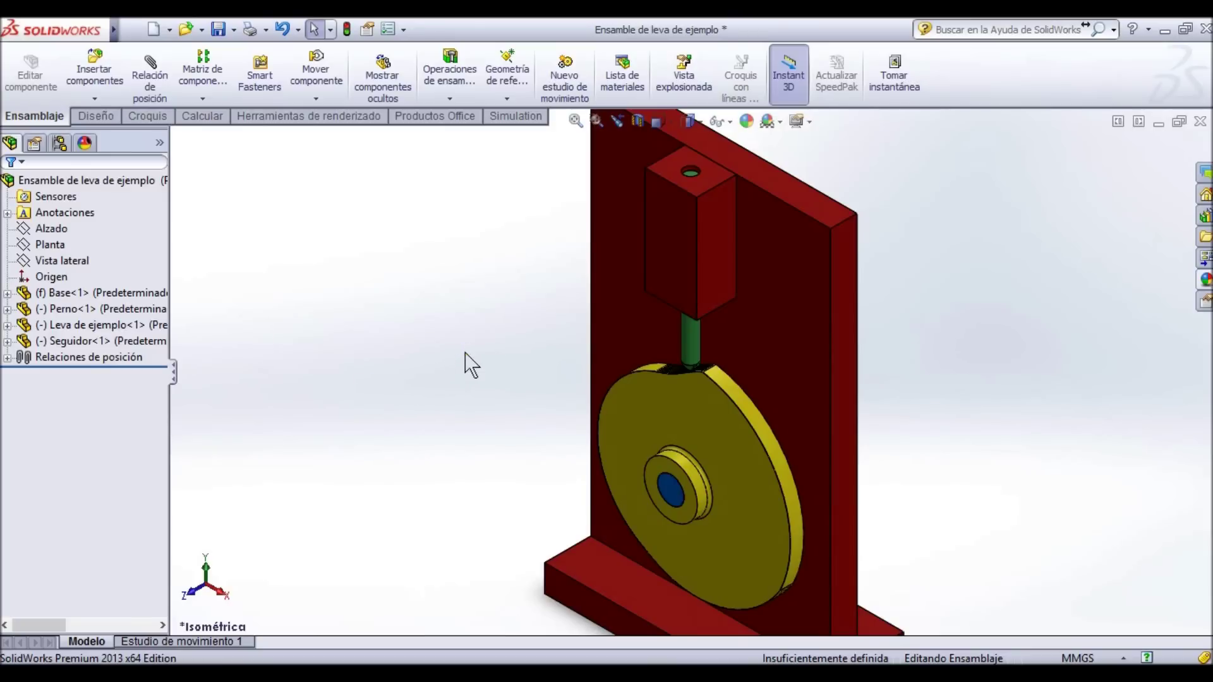
click(434, 244)
click(434, 244)
click(464, 274)
click(471, 293)
click(478, 270)
Create a new motion study and display its timeline at a reduced height.
click(569, 90)
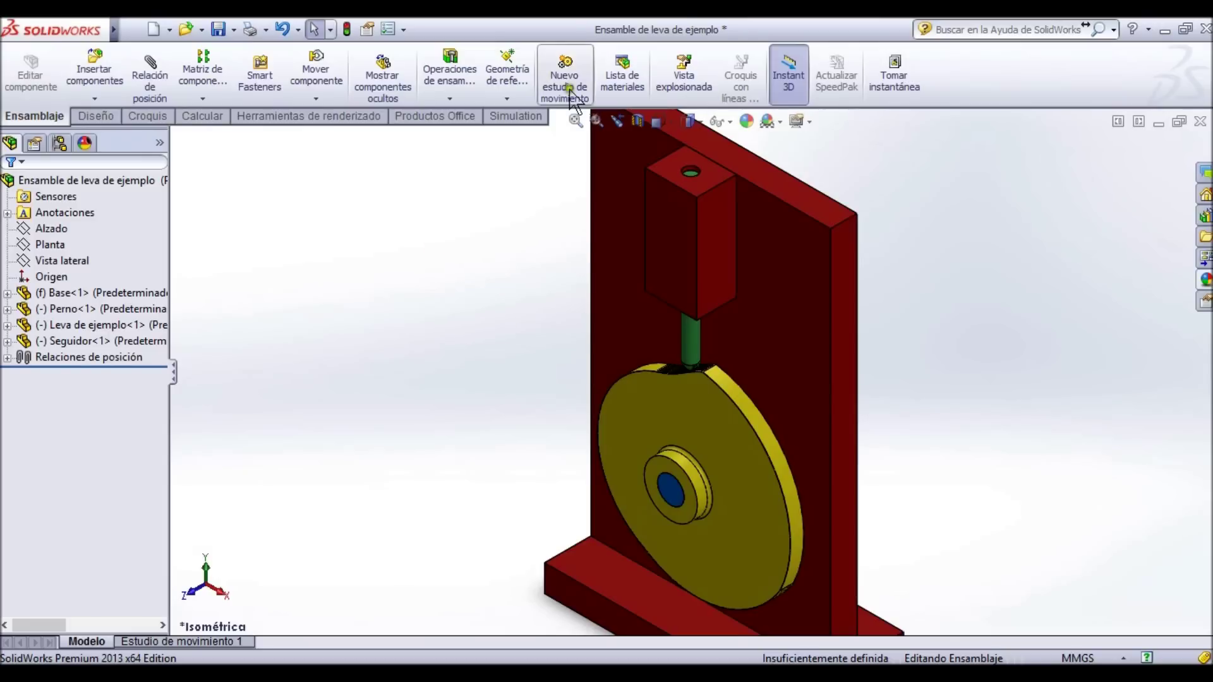
click(569, 90)
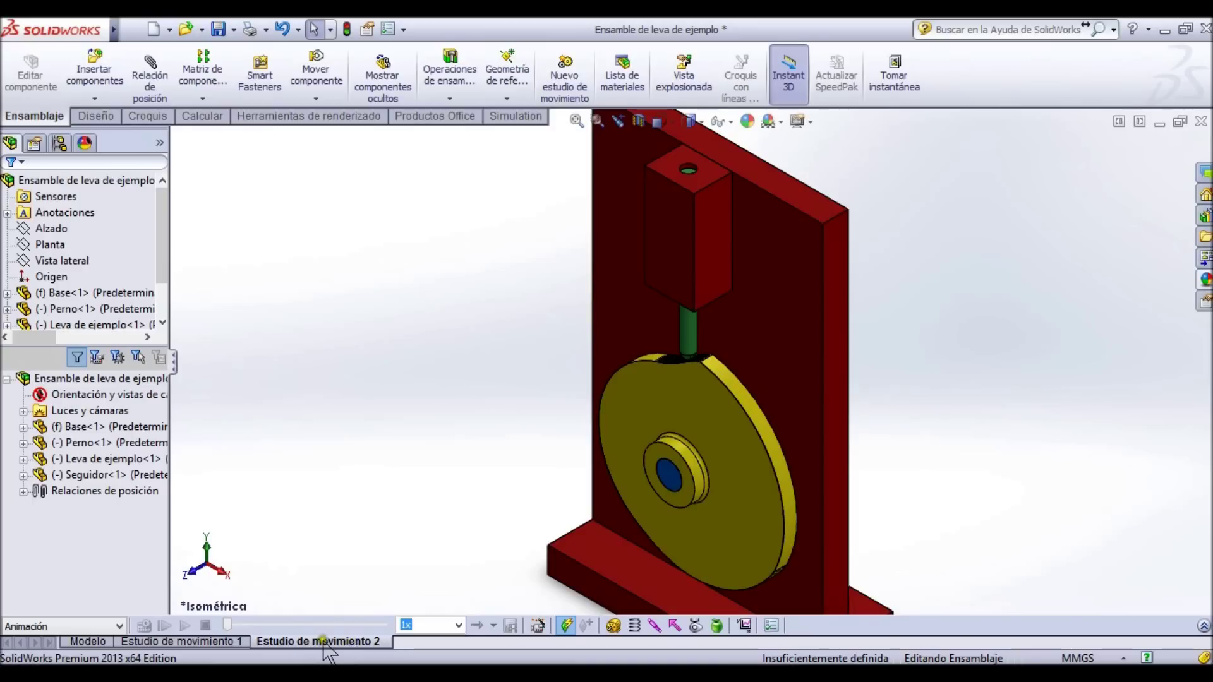
click(228, 642)
click(286, 642)
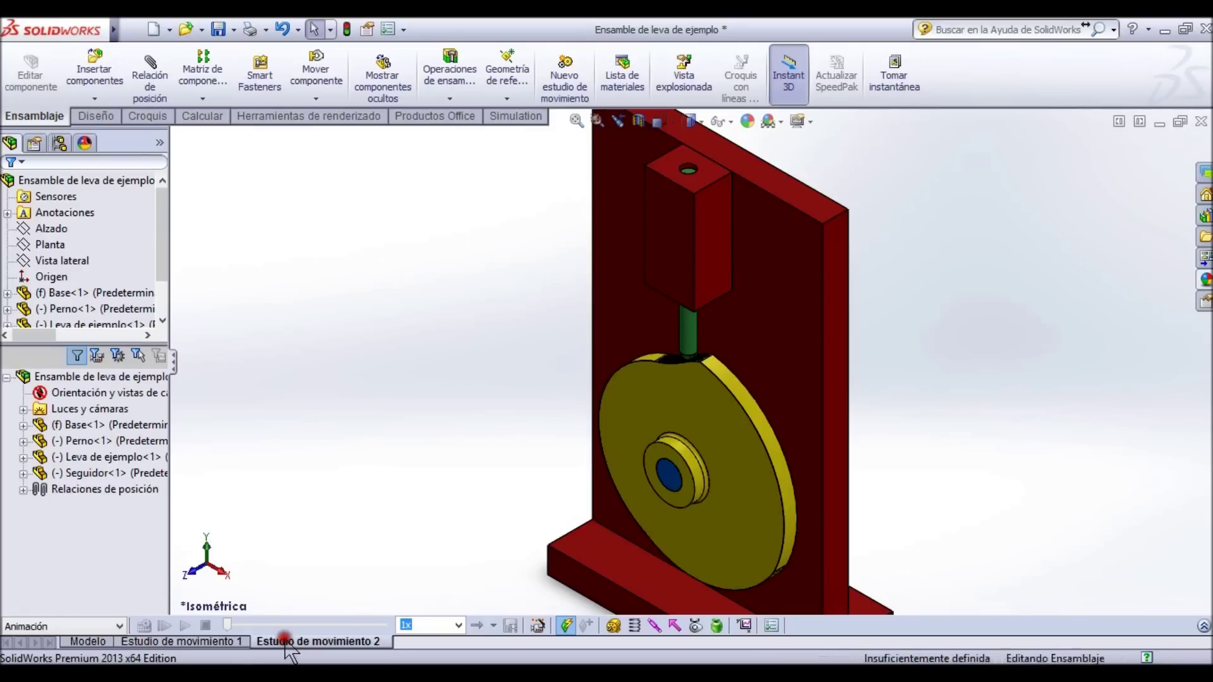
click(227, 642)
click(288, 643)
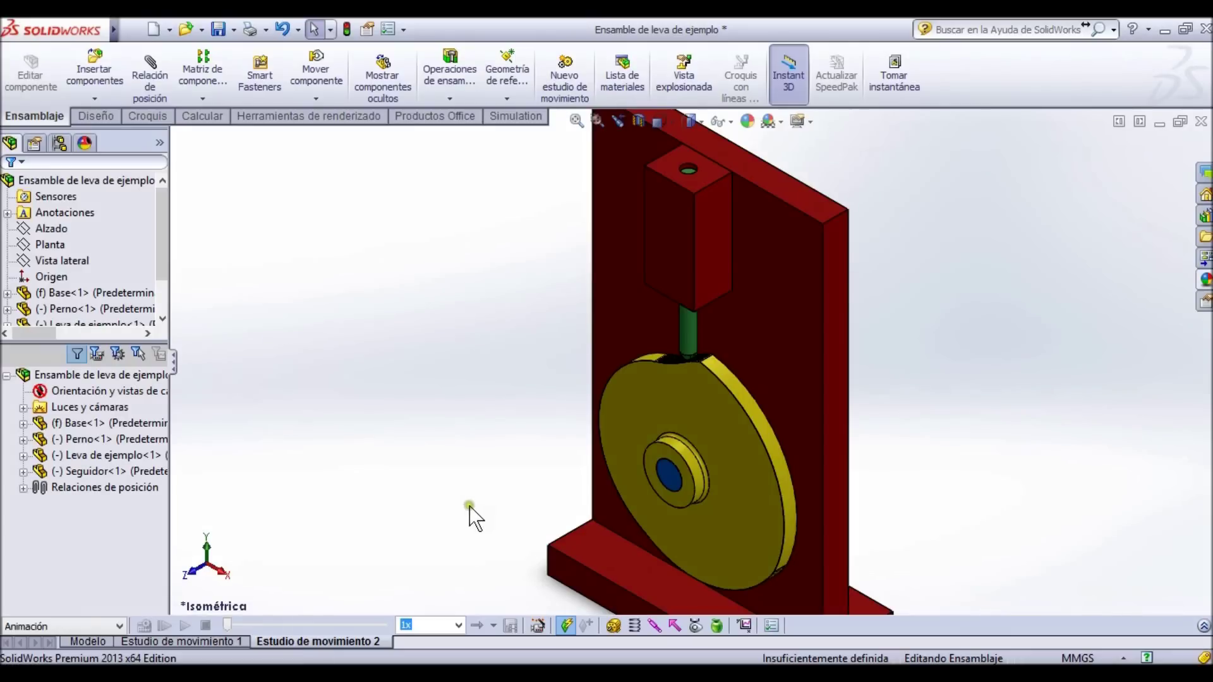
click(1203, 626)
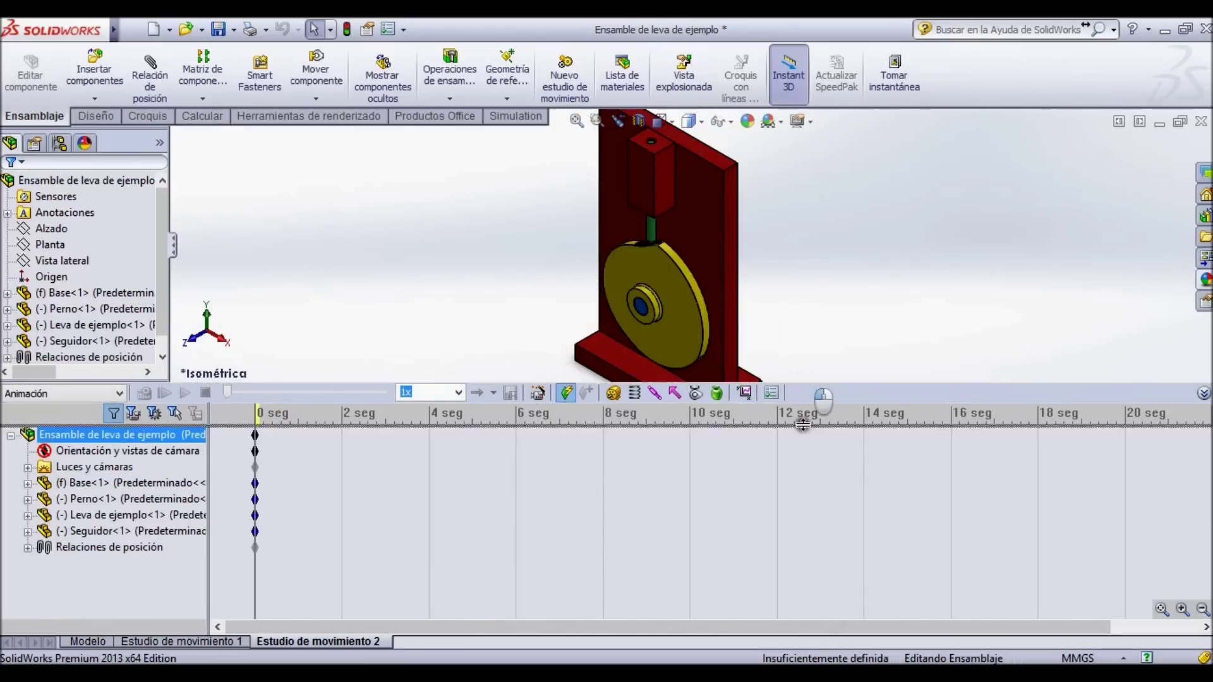
drag(803, 424, 810, 484)
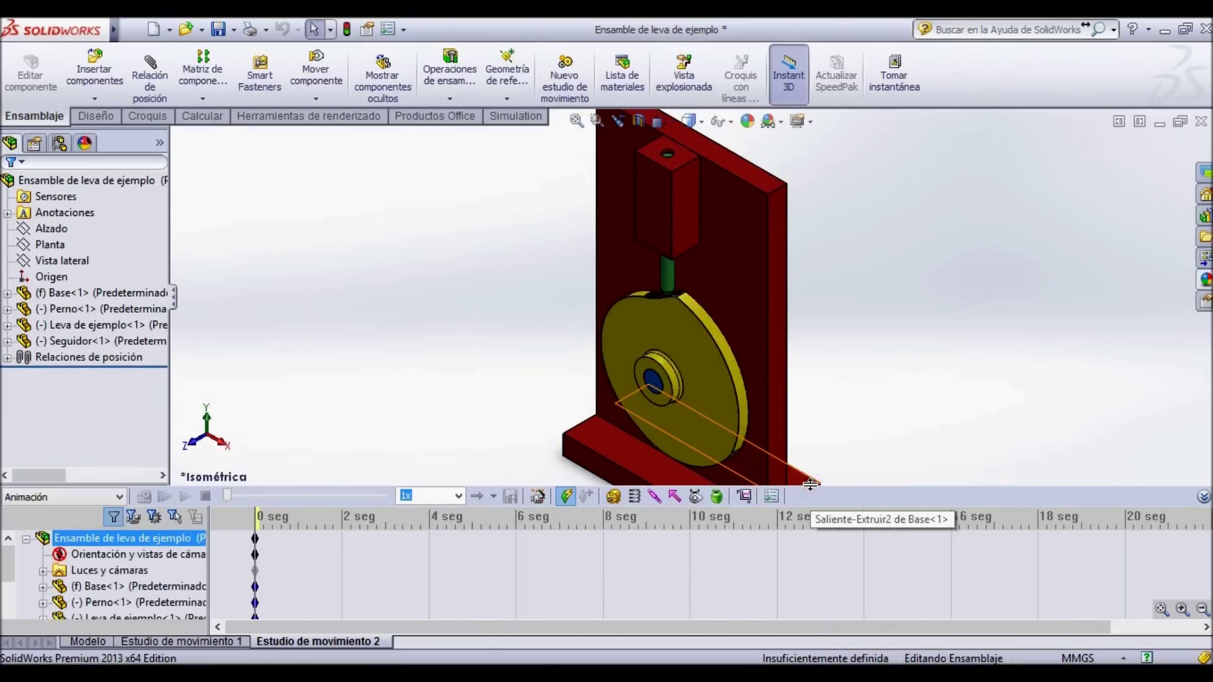
click(988, 352)
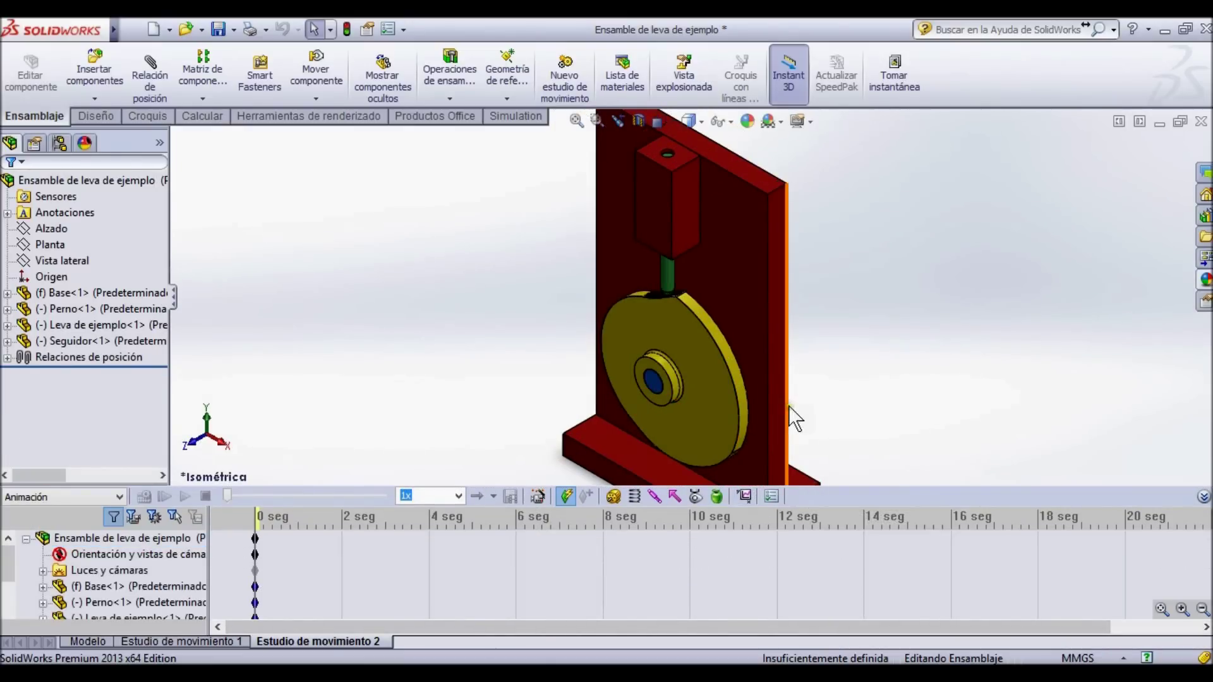
Start a rotary motor on the cam's front face and reverse its direction so the cam turns clockwise.
click(614, 497)
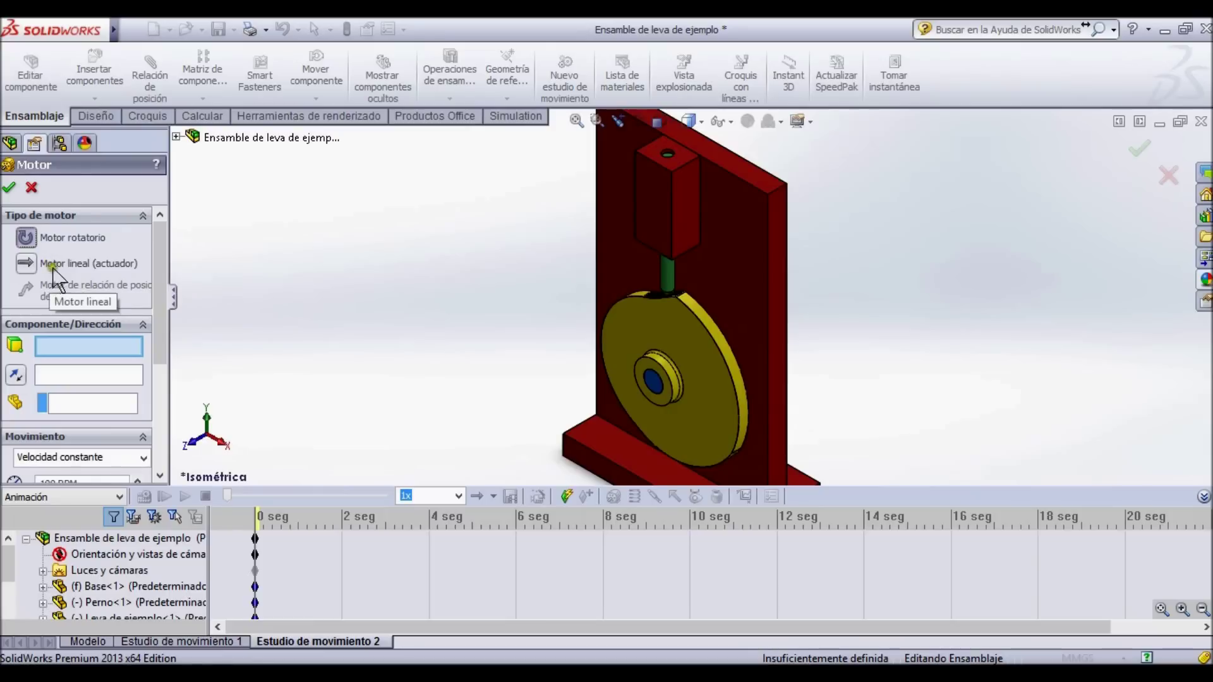
scroll(152, 291, down, 1)
click(65, 316)
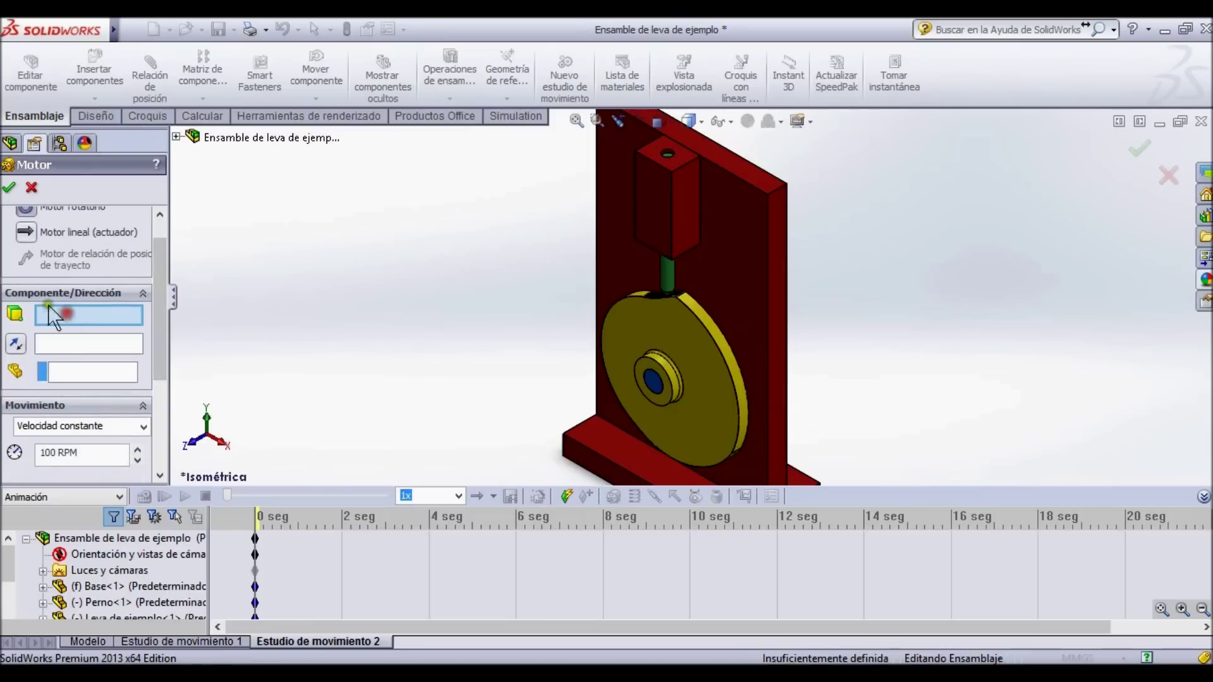
click(46, 311)
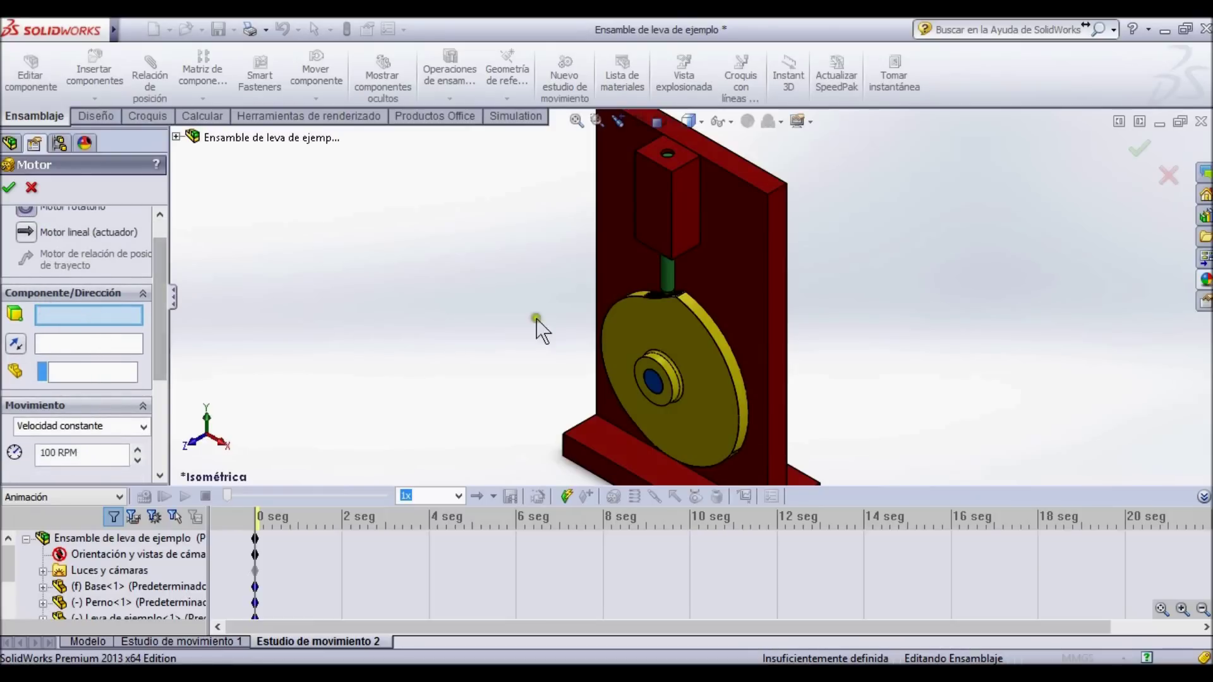
click(646, 319)
middle_drag(617, 366, 684, 278)
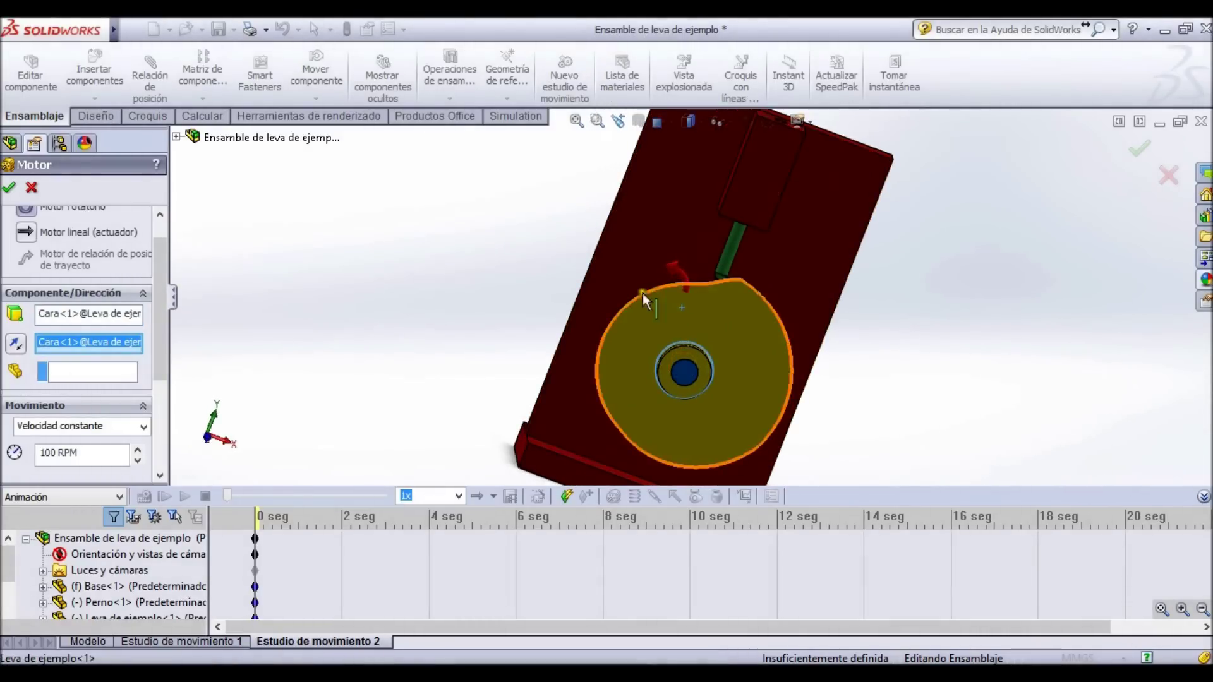
click(17, 345)
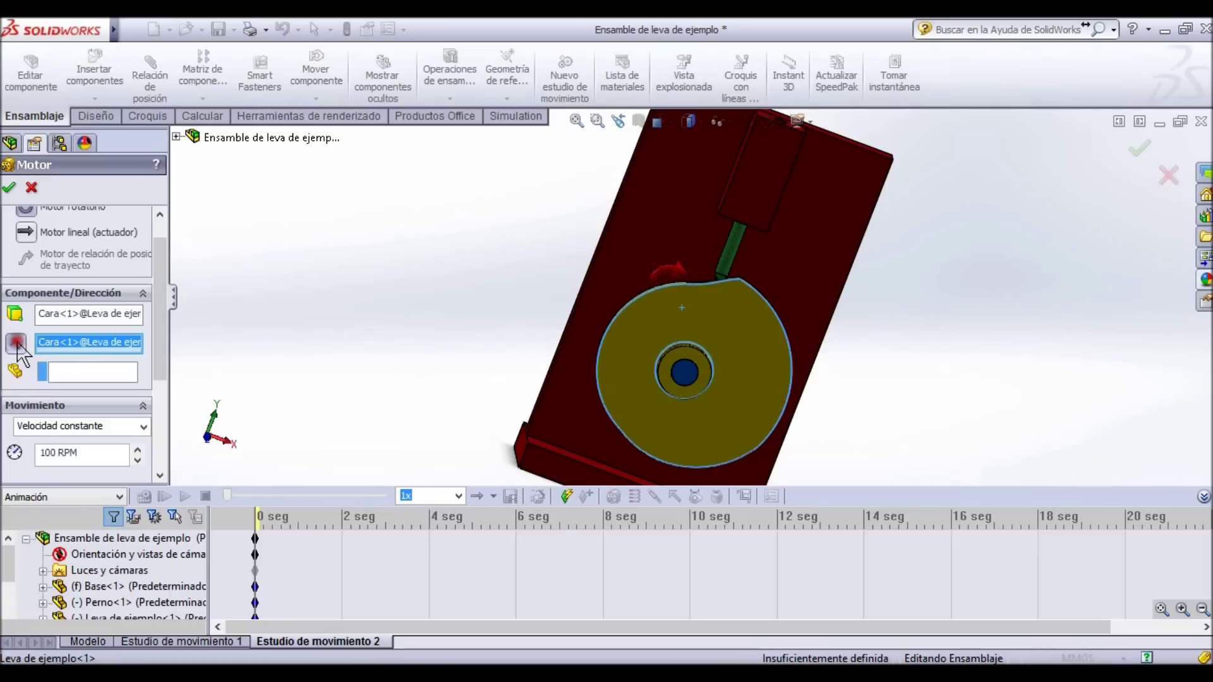
Set the base as the component the motor moves relative to.
click(77, 373)
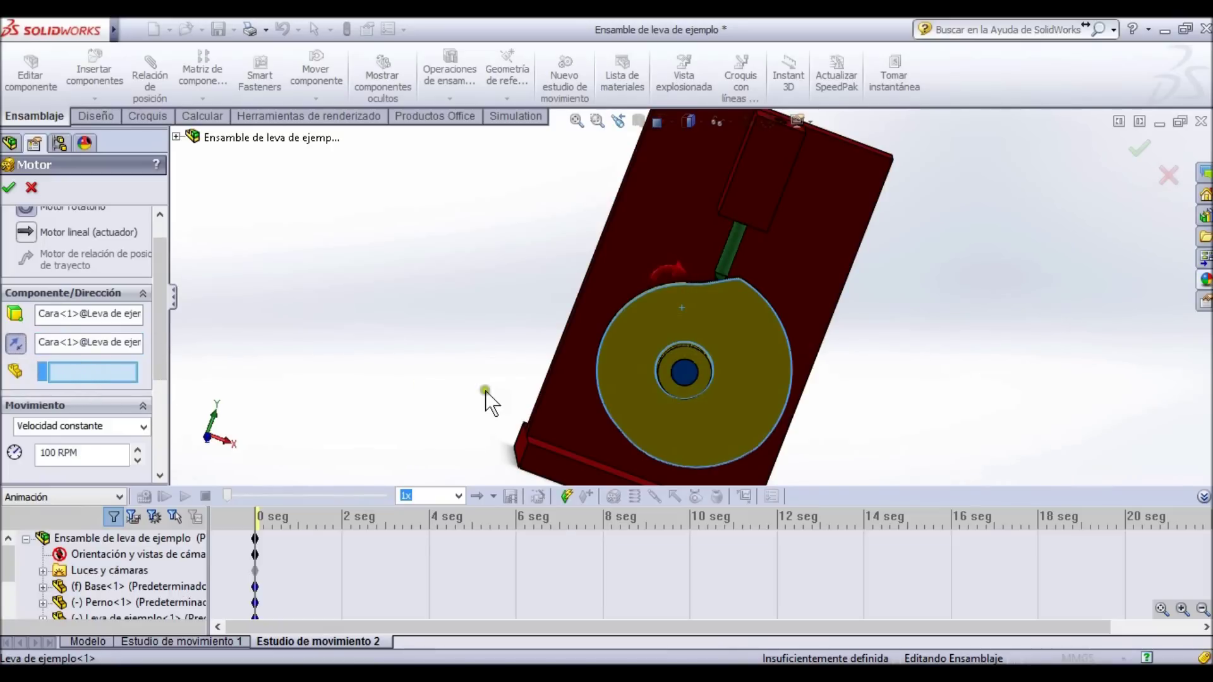
click(124, 372)
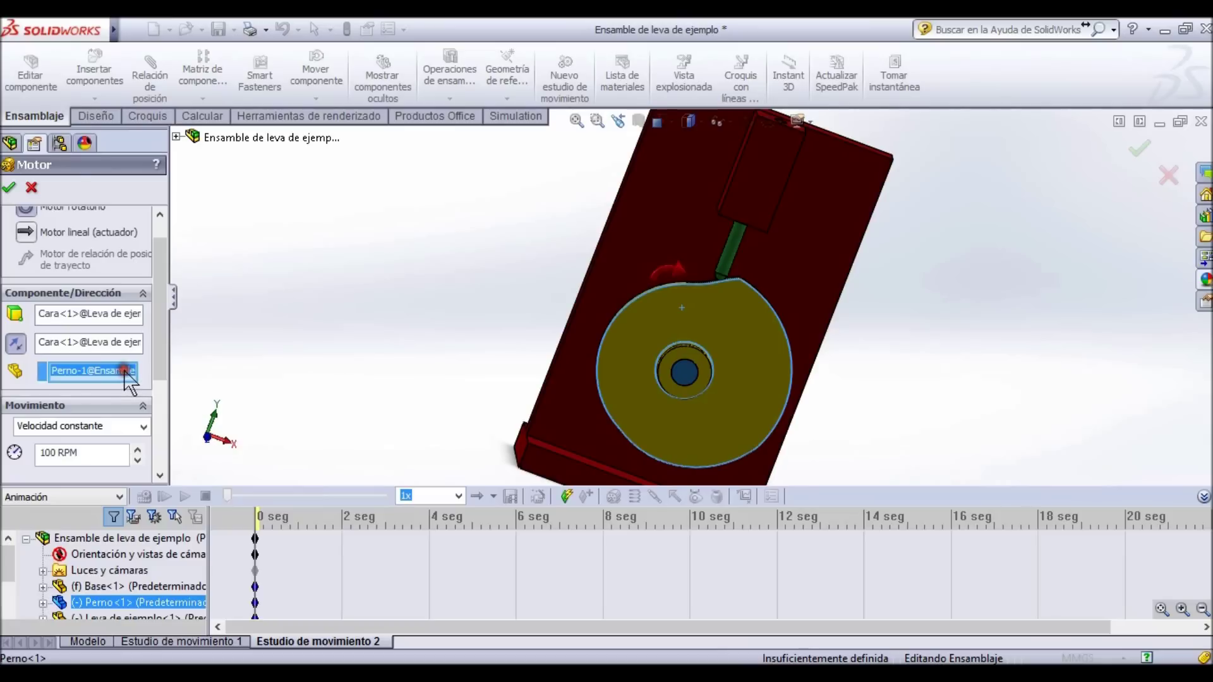
click(616, 269)
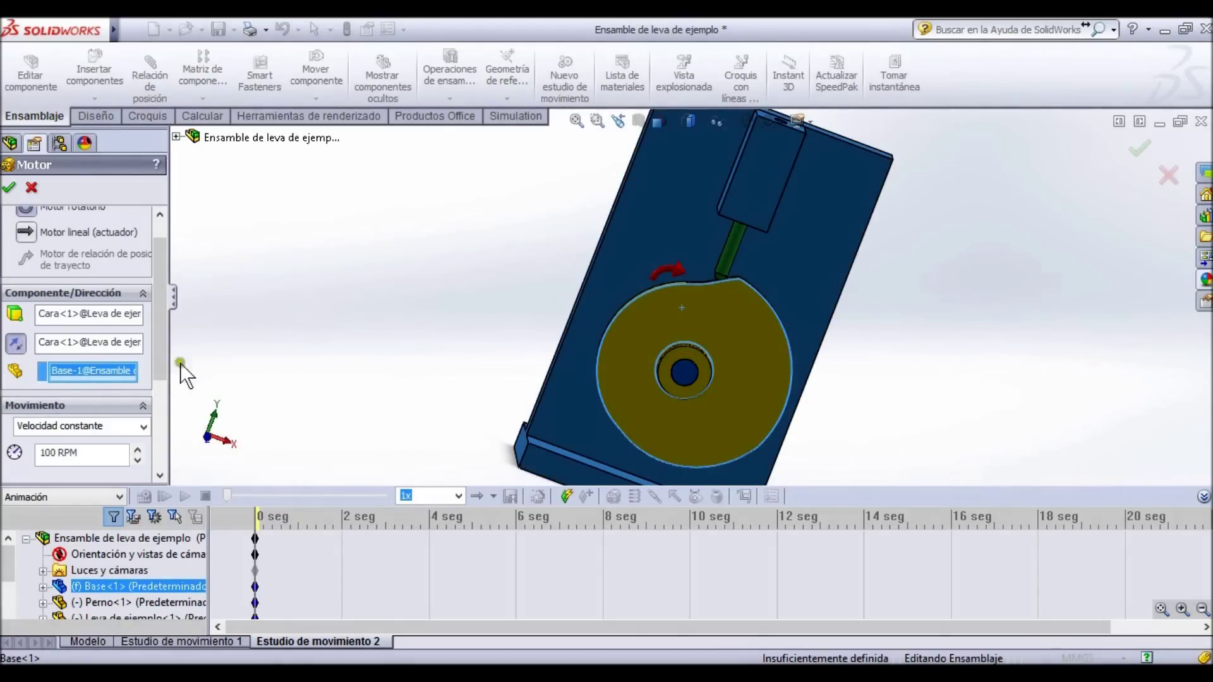
Keep the motor at constant velocity, set its speed to 12 RPM and create it.
scroll(143, 389, down, 3)
click(109, 328)
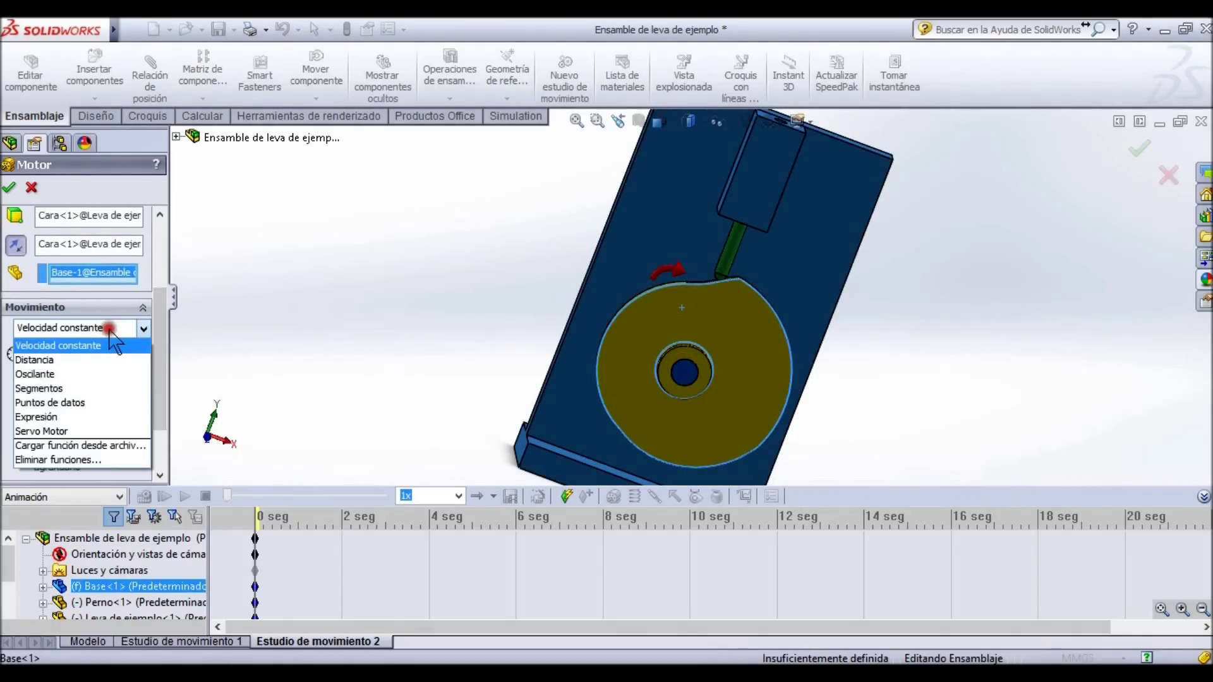
click(109, 328)
drag(96, 355, 37, 356)
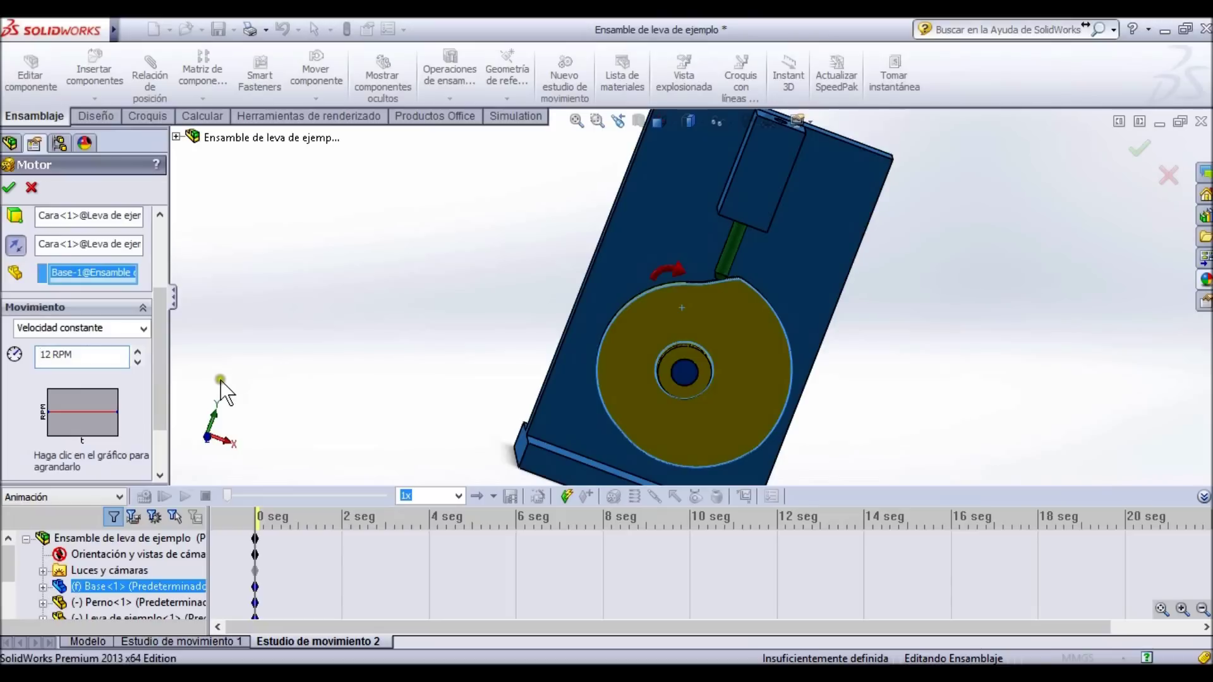
scroll(163, 443, down, 3)
scroll(163, 443, up, 8)
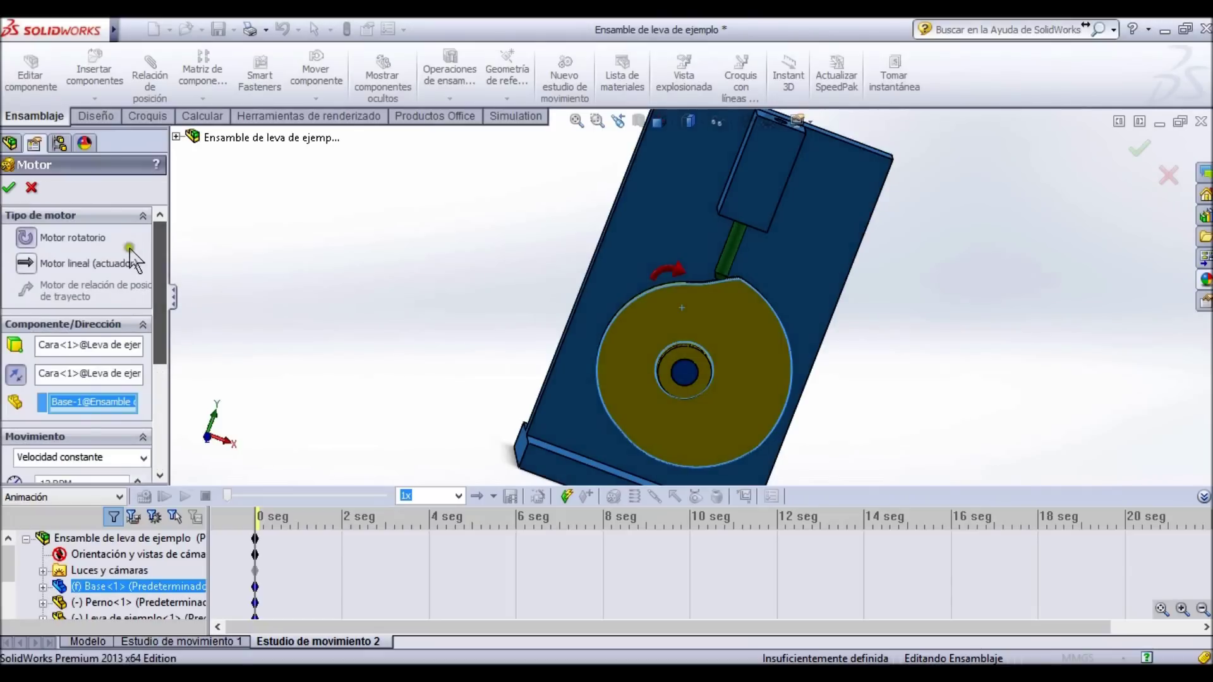
click(9, 190)
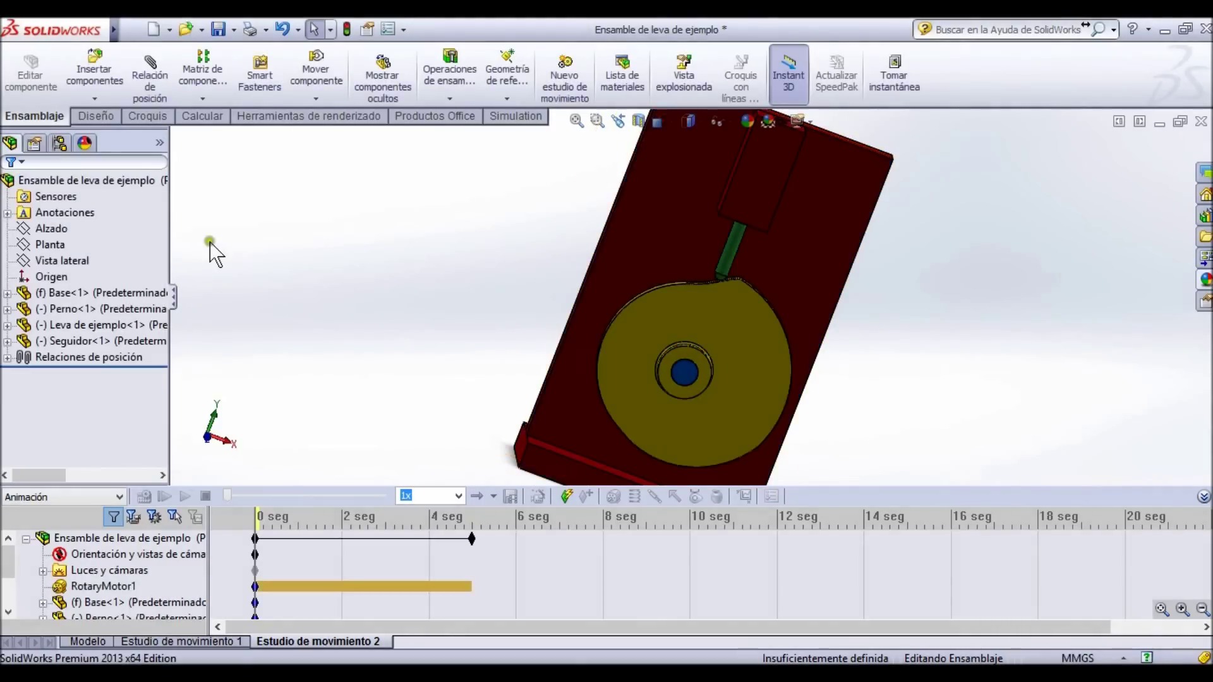
Restore the isometric view, collapse the timeline and calculate the motion study.
middle_drag(645, 323, 612, 342)
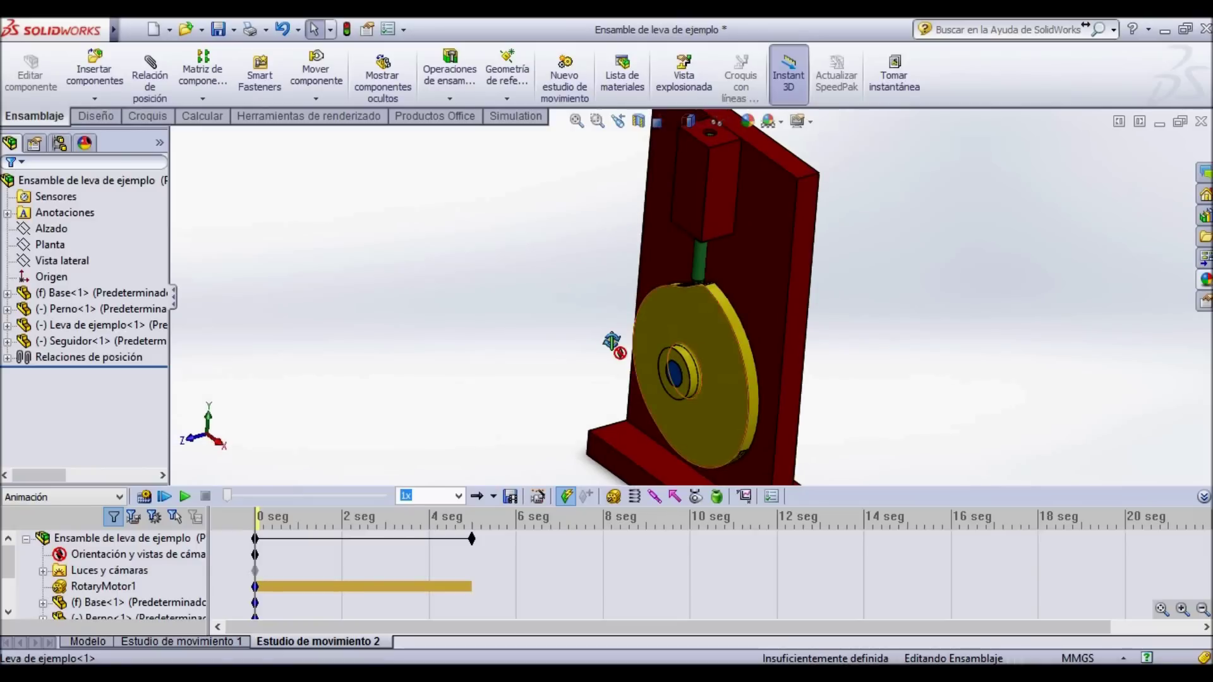
key(ctrl+7)
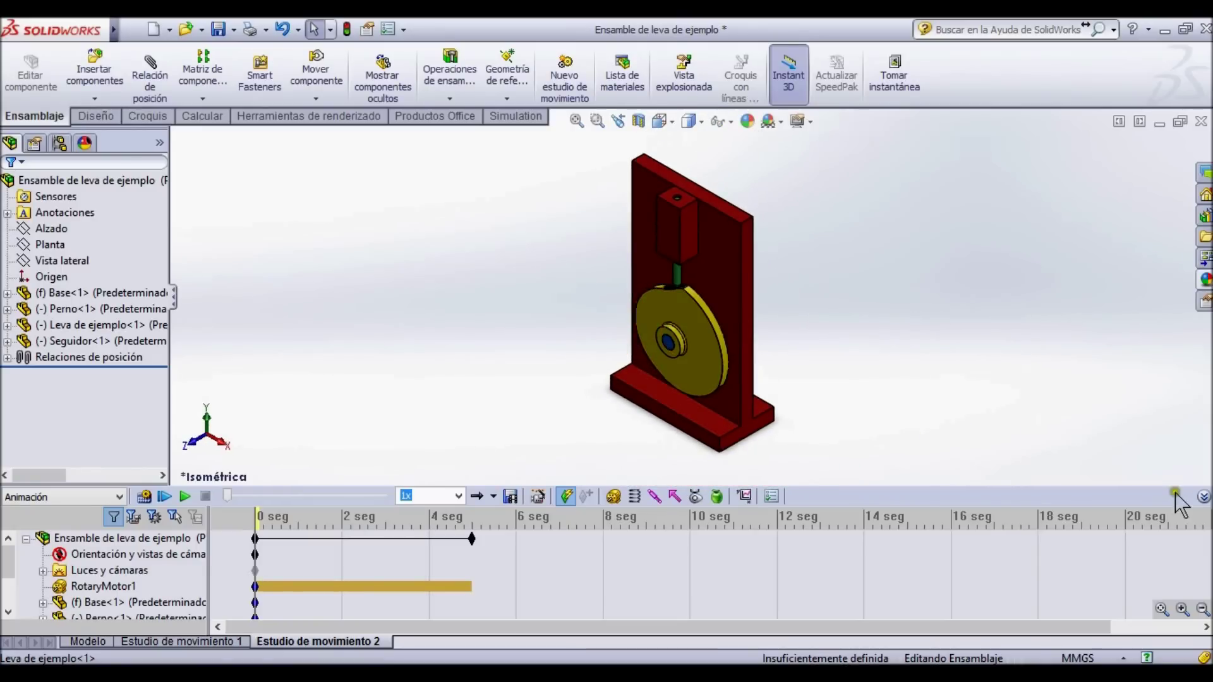
click(1203, 498)
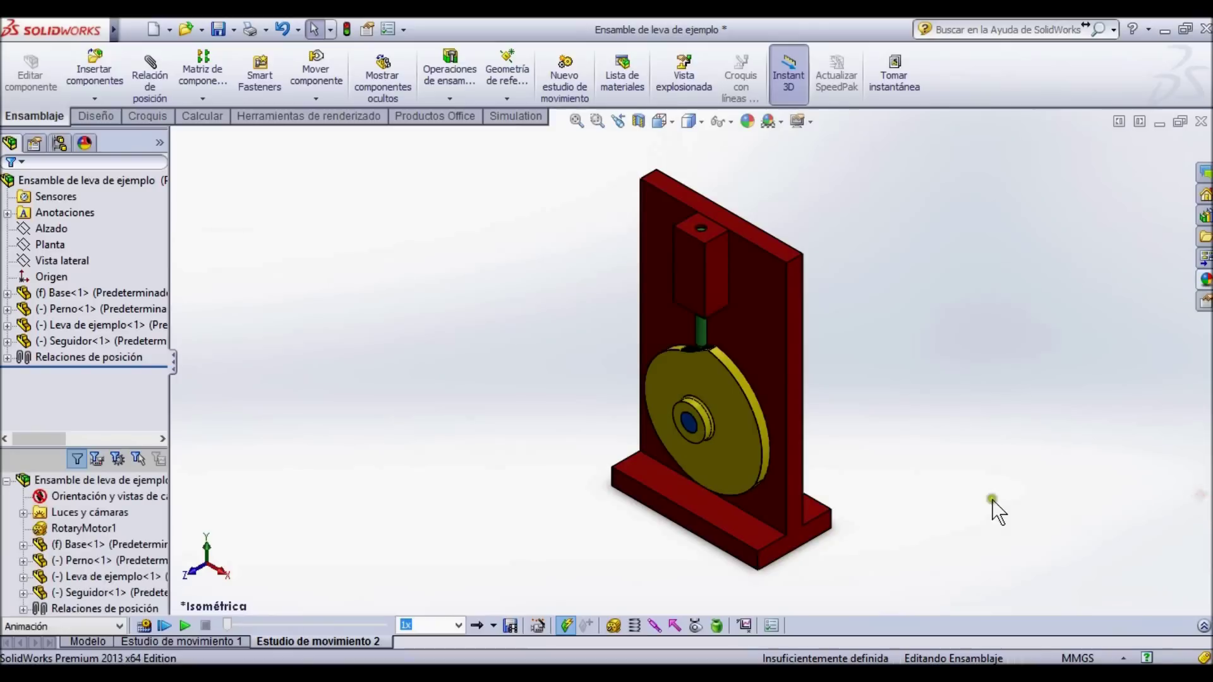
ctrl+middle_drag(763, 416, 734, 415)
click(388, 486)
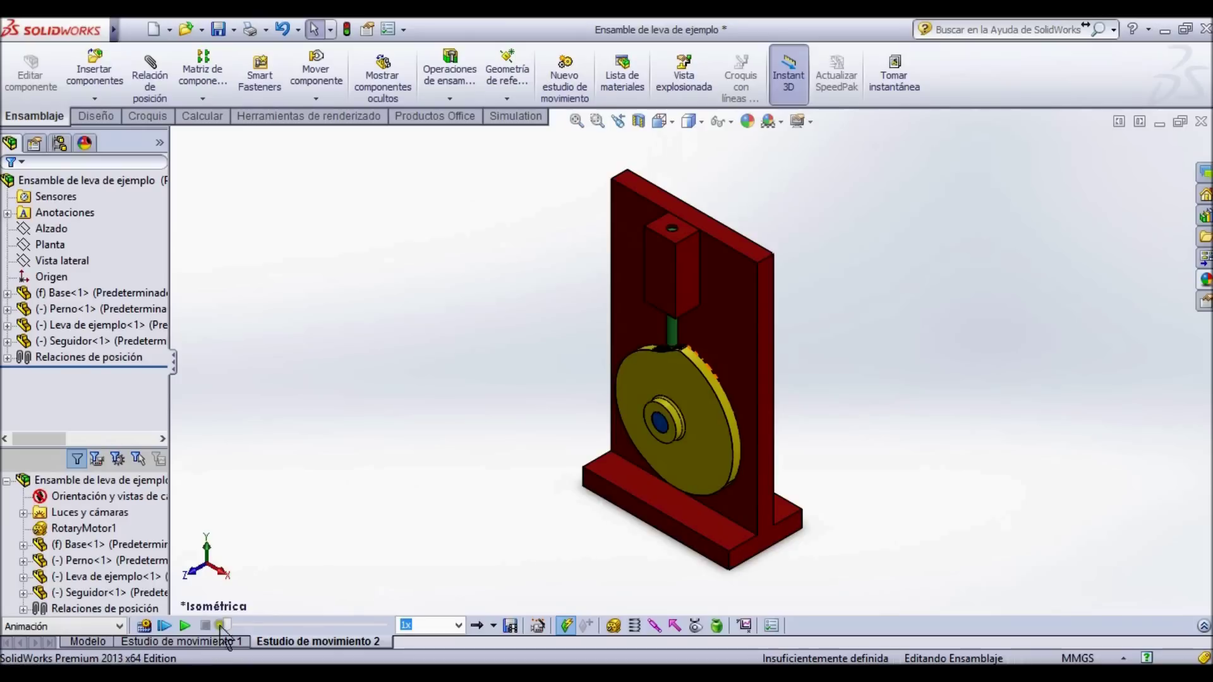
click(108, 530)
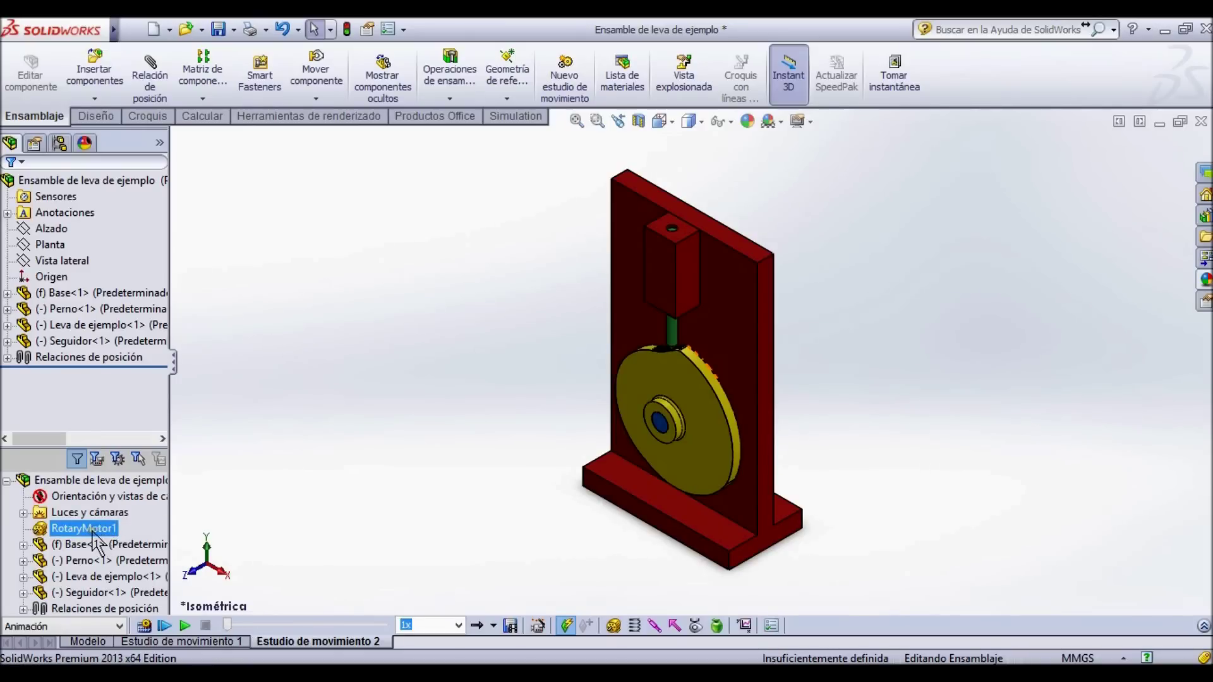
click(144, 625)
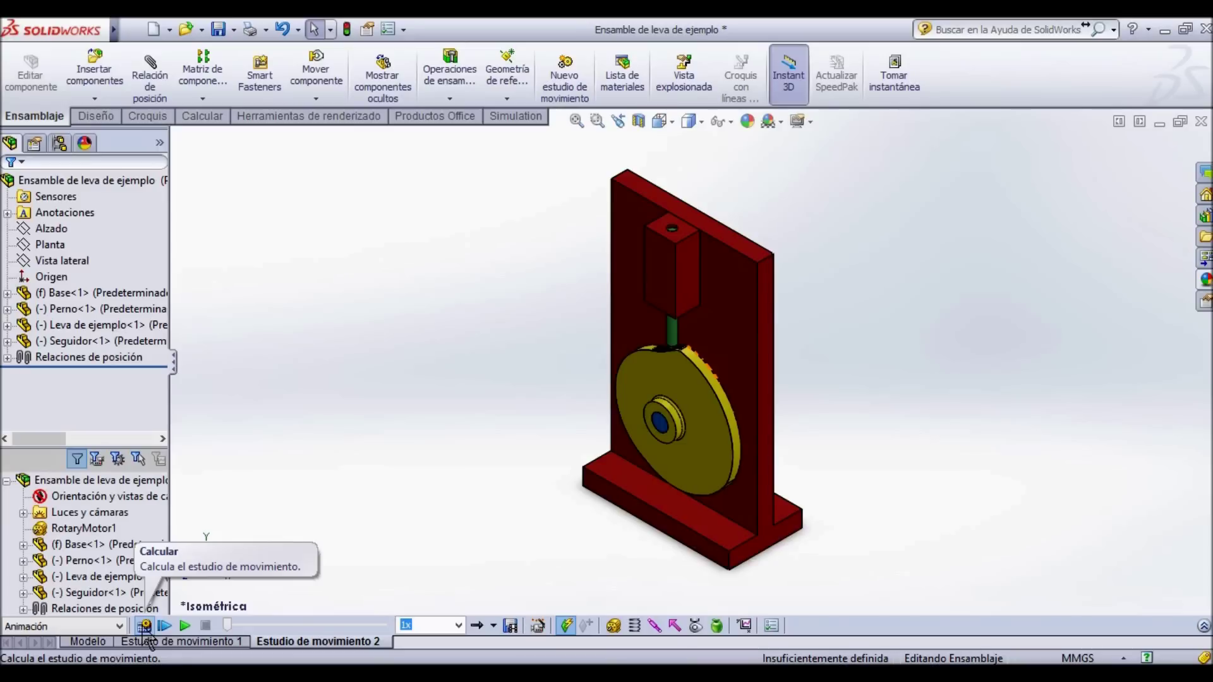
click(147, 631)
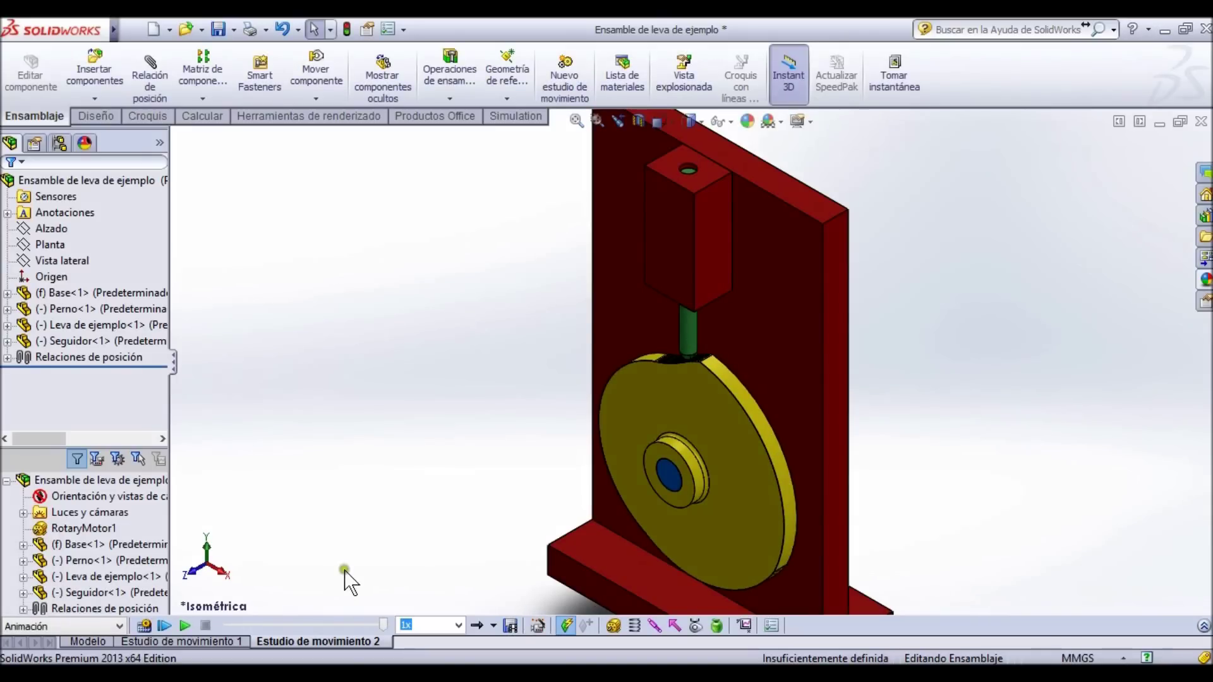
Play the calculated cam animation and set the playback mode to continuous loop.
click(184, 626)
click(185, 627)
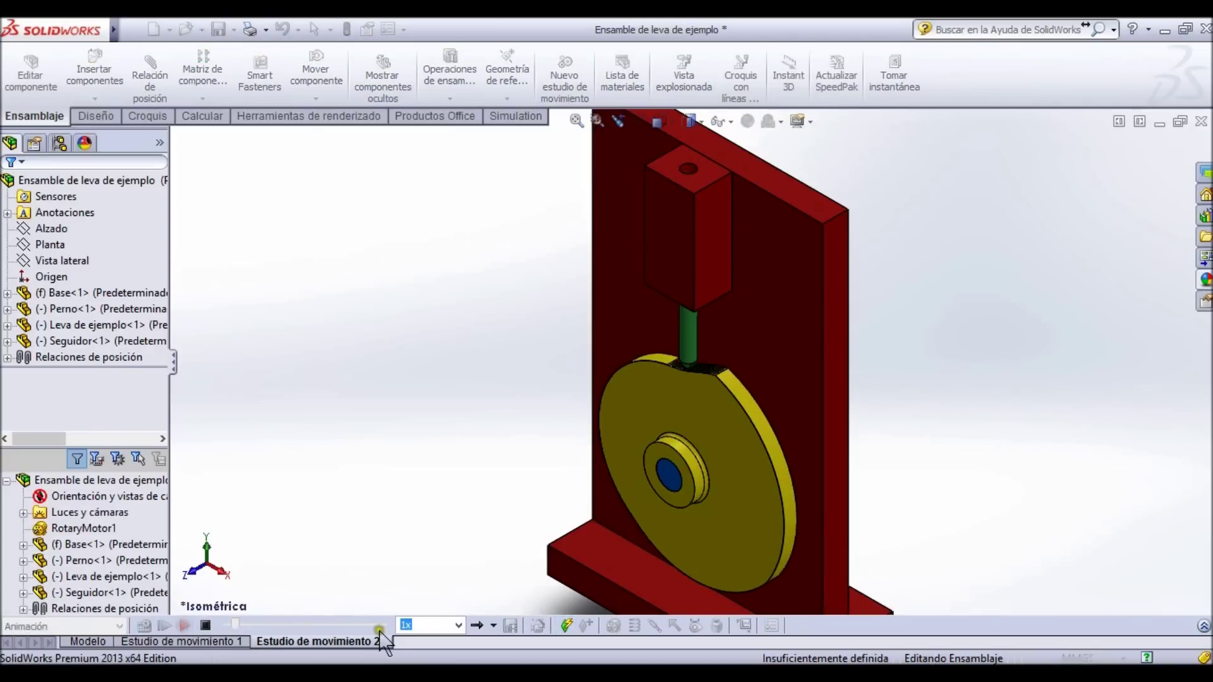
click(494, 625)
click(533, 606)
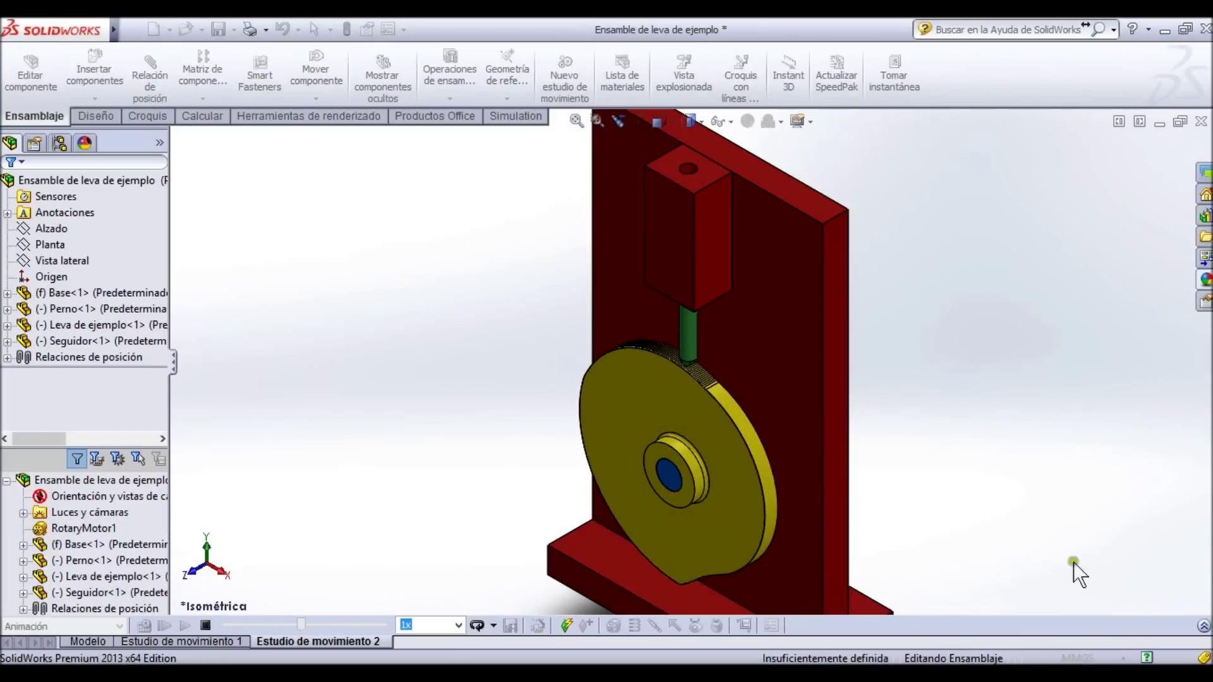
Observe the looping cam, stop the playback and examine the contact between the follower's tip and the cam rim up close.
click(1205, 626)
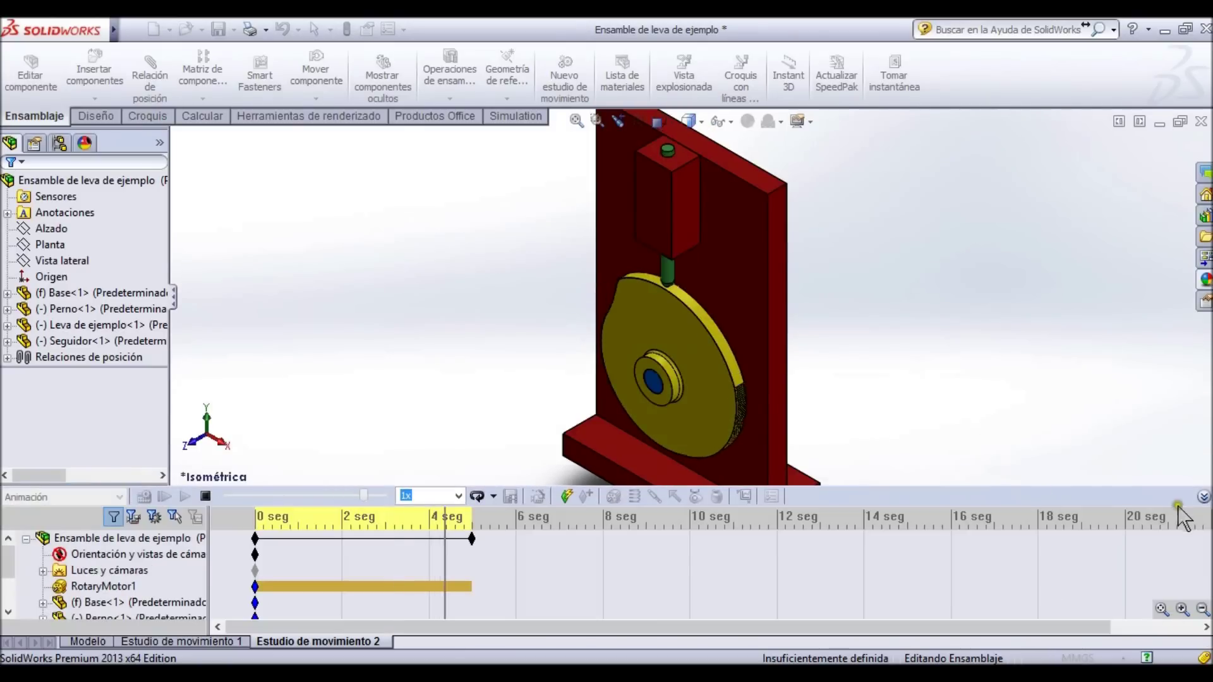
click(1191, 509)
middle_drag(695, 397, 603, 385)
click(205, 625)
middle_drag(594, 436, 714, 404)
middle_drag(450, 475, 496, 446)
scroll(487, 417, down, 3)
scroll(487, 398, down, 3)
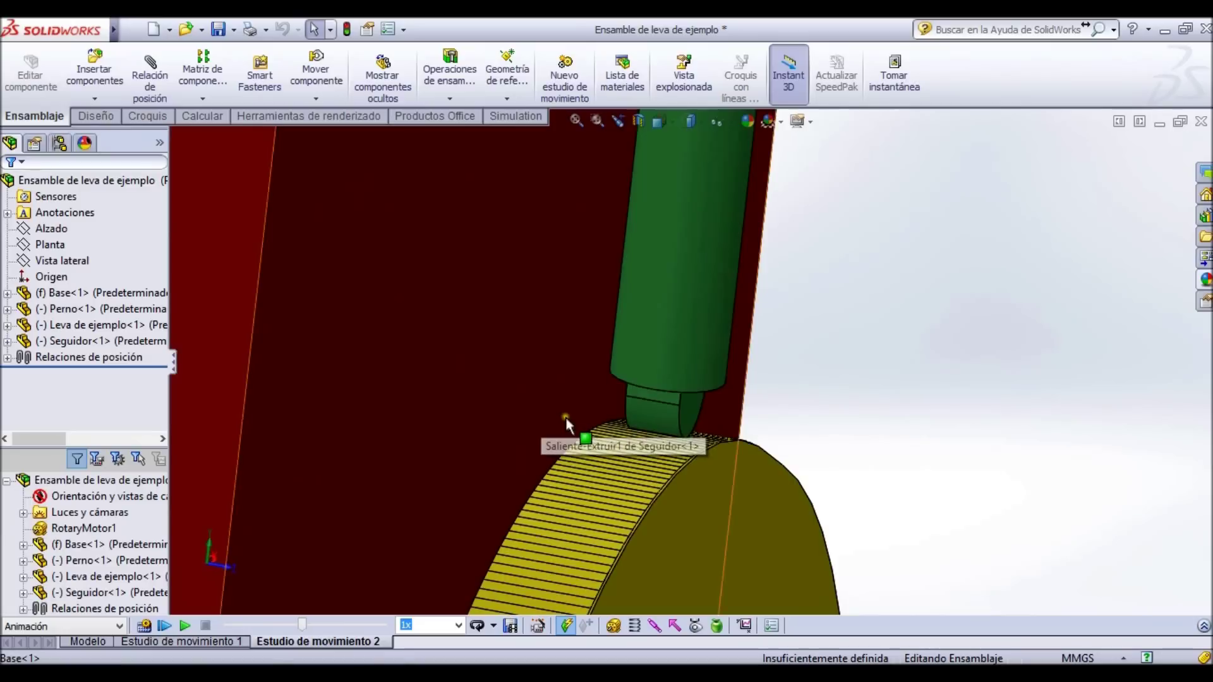
Play the cam animation, switch its playback mode to a single pass and rewind it to the start.
click(185, 626)
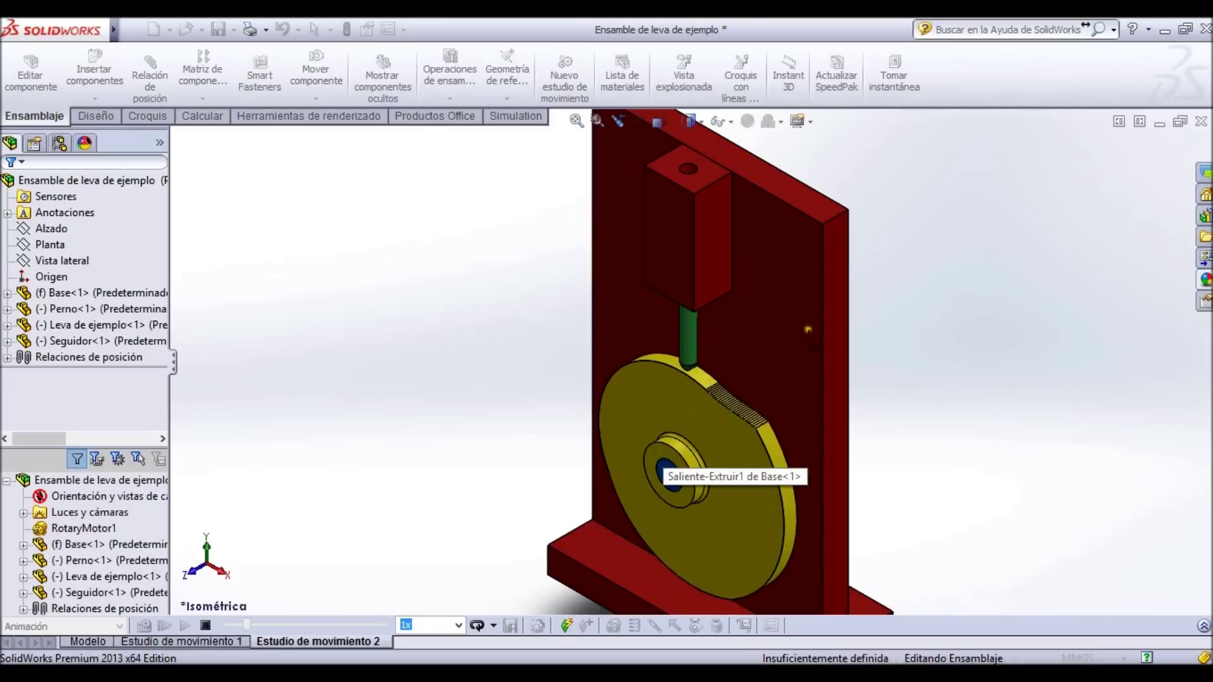
click(494, 626)
click(491, 584)
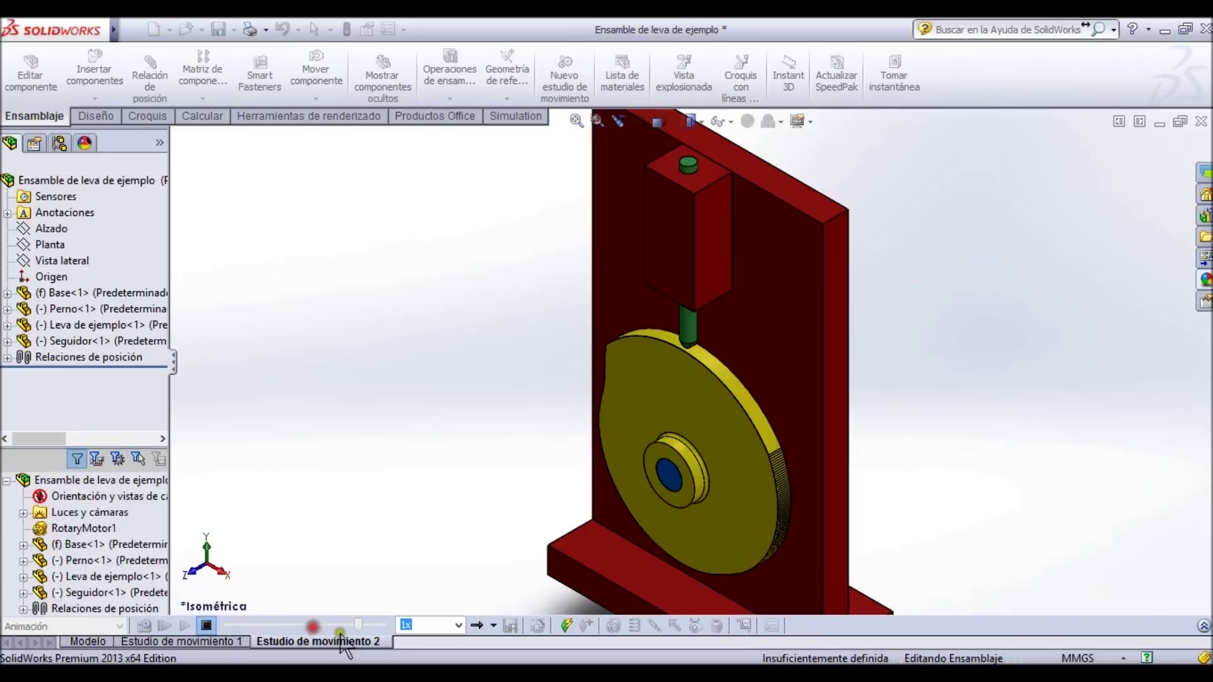
drag(299, 626, 222, 626)
Play the animation again while examining the contact between the follower's tip and the cam rim up close.
middle_drag(514, 442, 654, 478)
scroll(695, 322, down, 8)
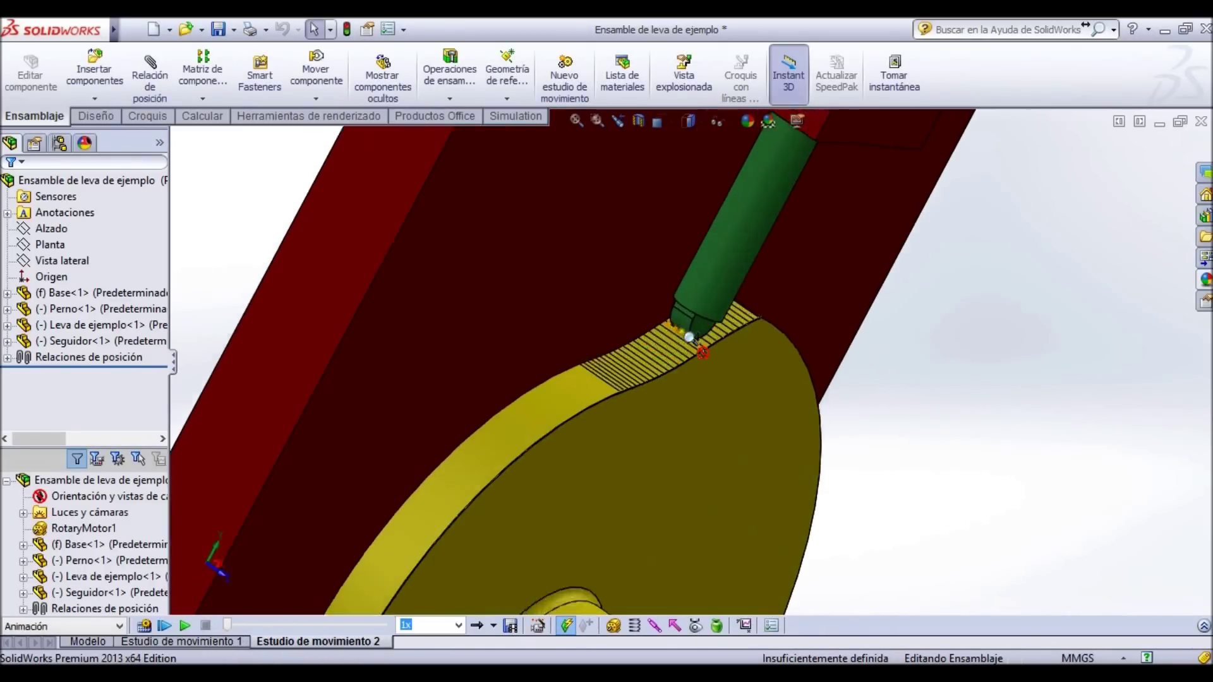
click(183, 626)
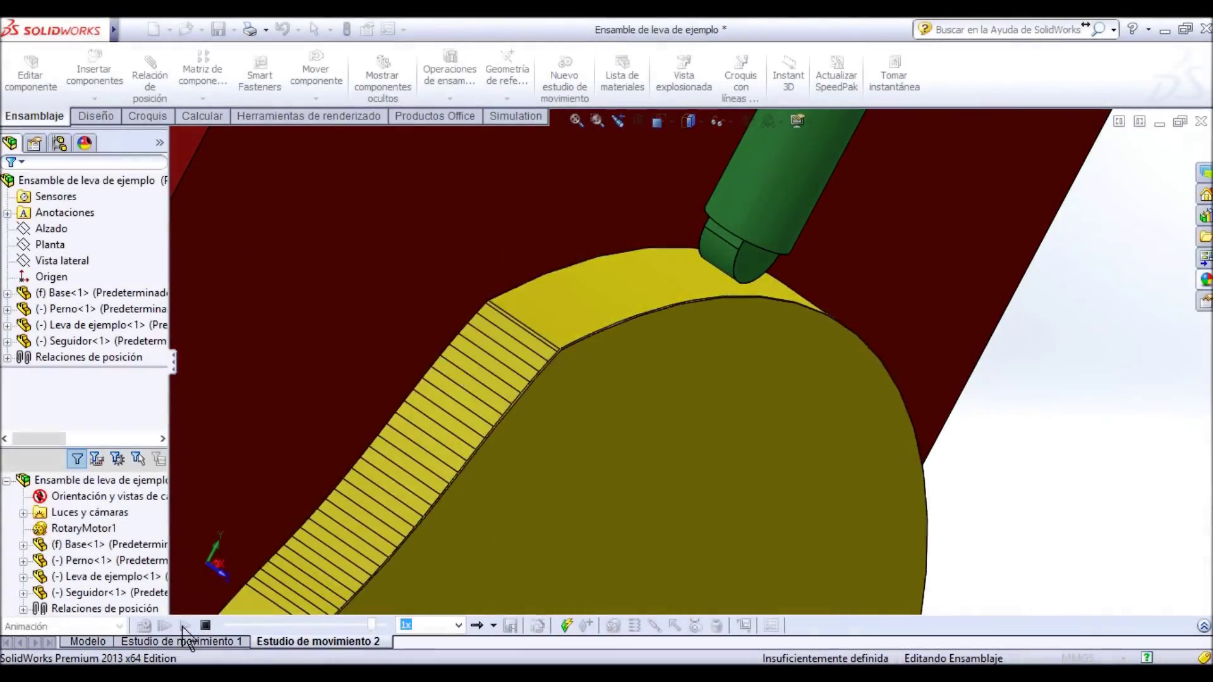
Expand the timeline and disable view key playback for the study's orientation and camera views.
click(1180, 623)
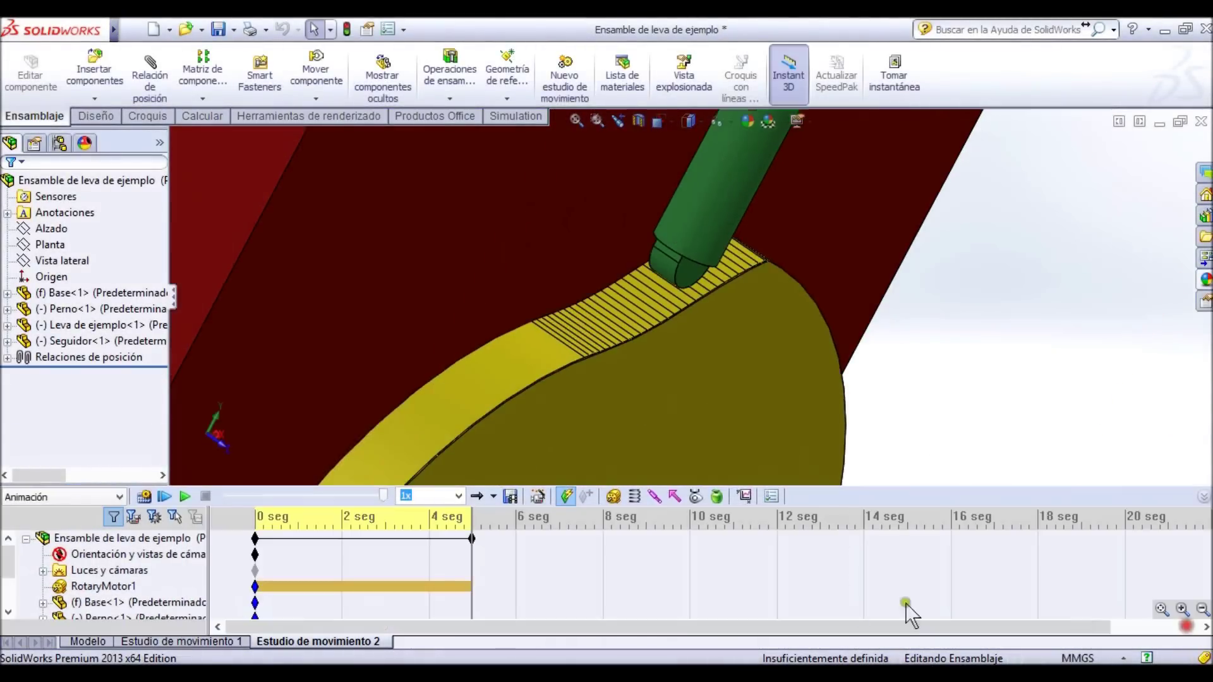
right_click(115, 555)
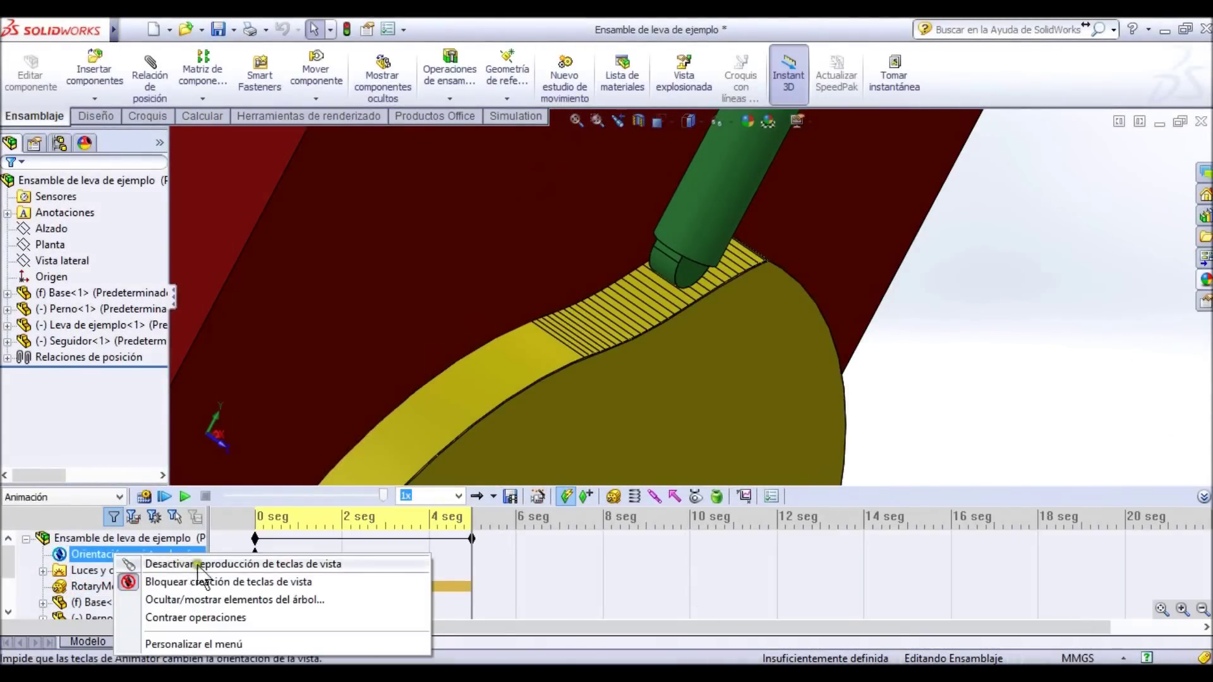
right_click(94, 556)
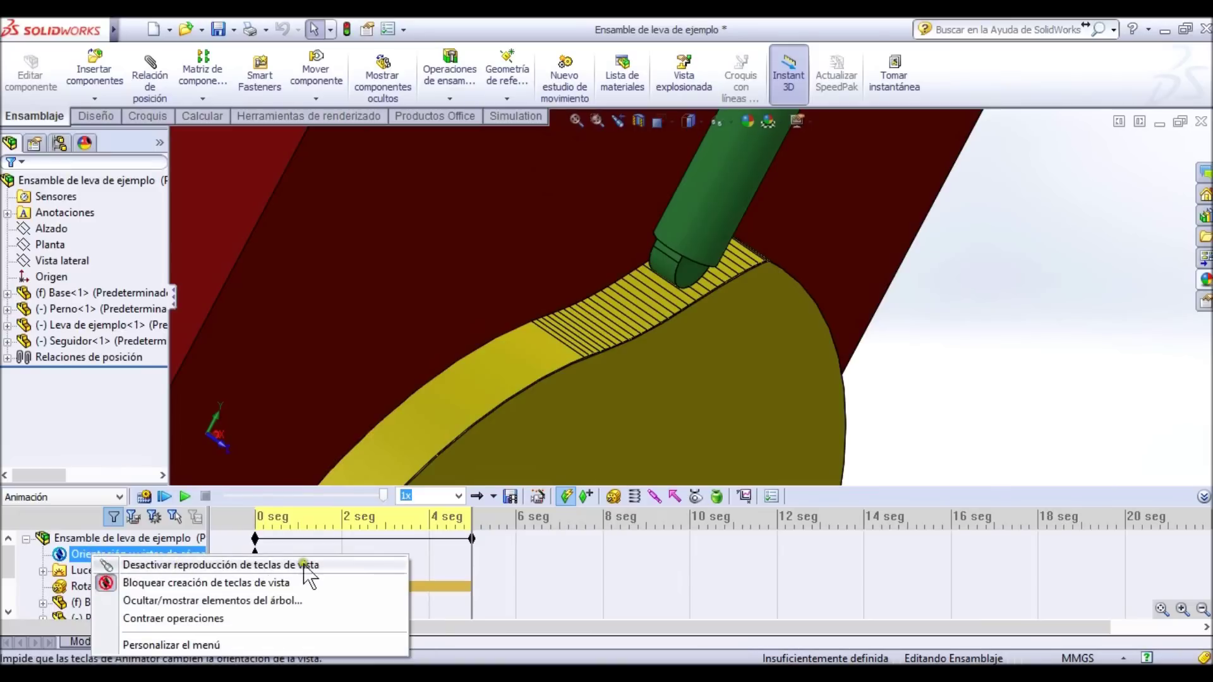
click(193, 564)
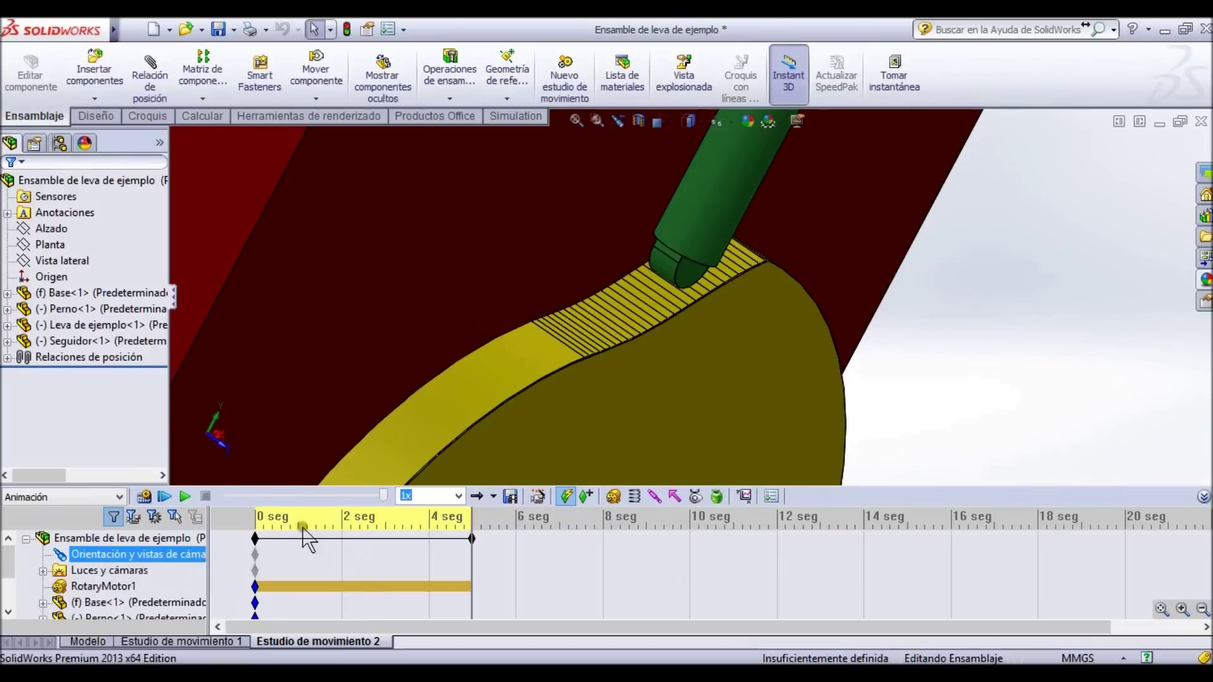
Rewind the animation to 0 seconds and recalculate the motion study with the assembly shown from a tilted angle.
key(ctrl+7)
middle_drag(488, 386, 537, 407)
drag(384, 494, 222, 497)
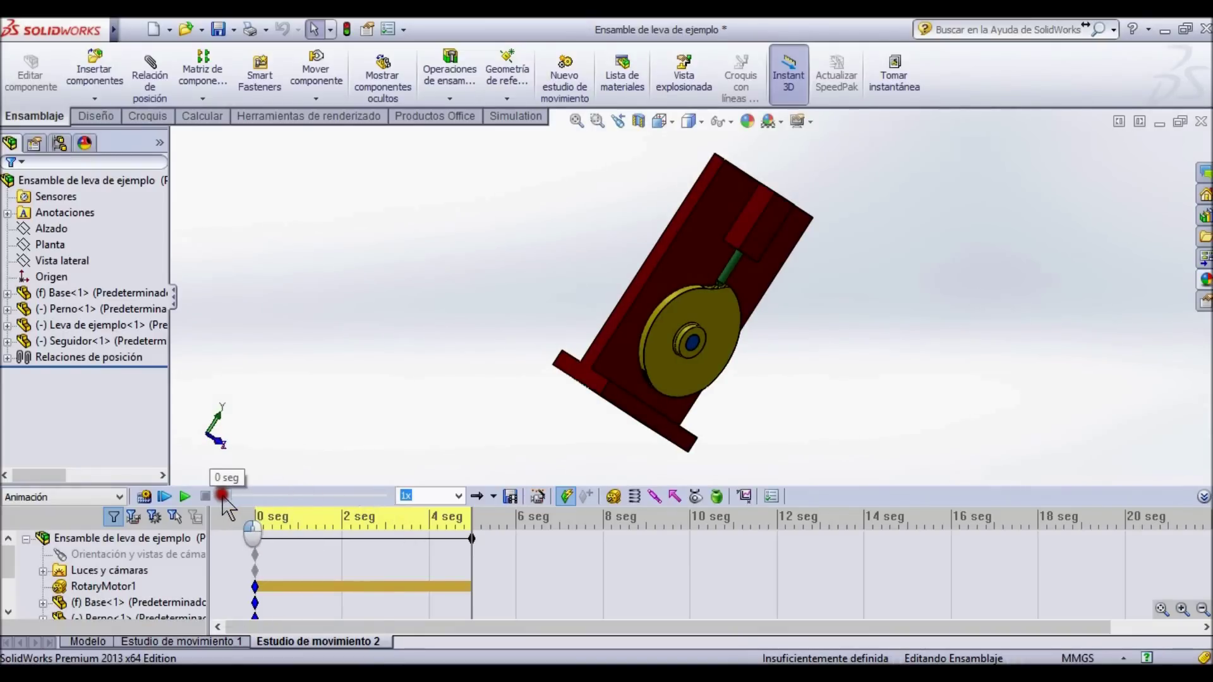
click(147, 496)
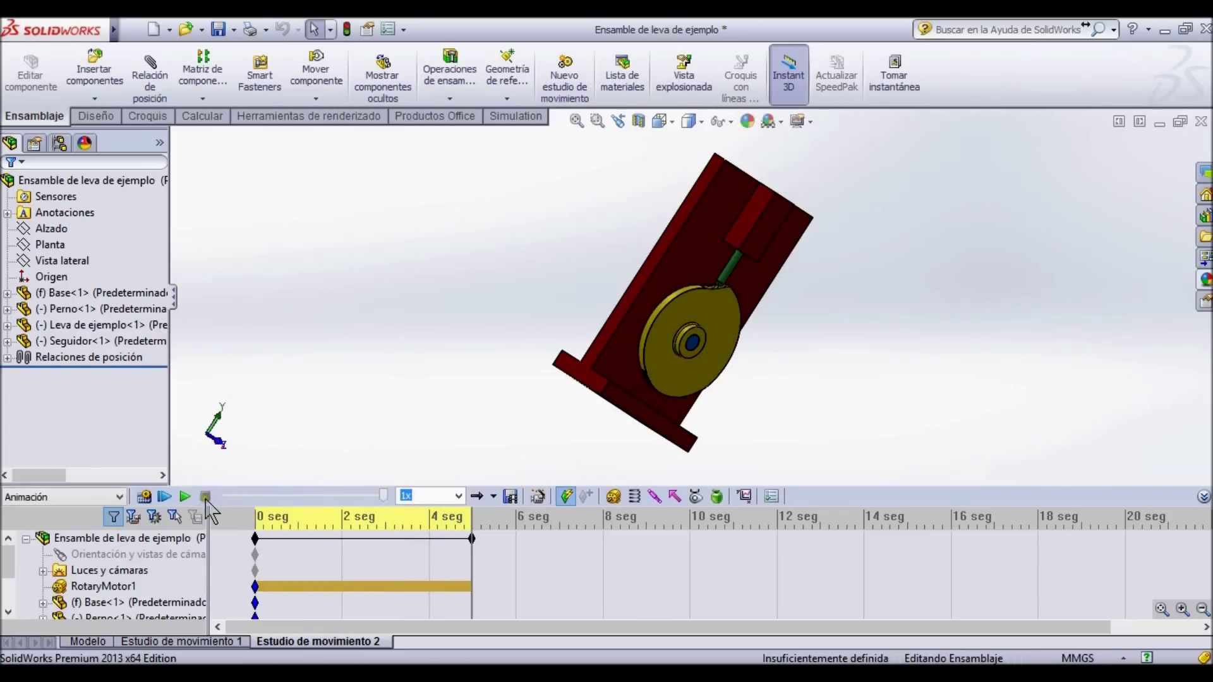
Play the recalculated animation twice and observe the follower riding on the cam at different zooms and angles.
click(185, 496)
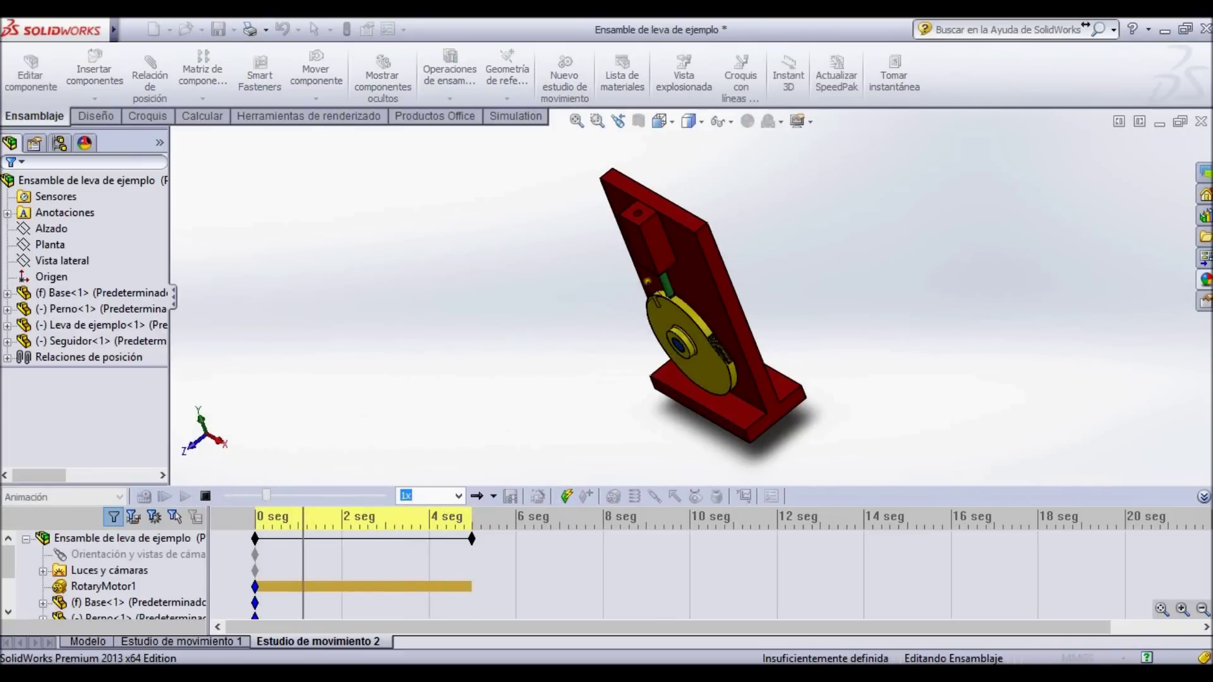
scroll(657, 328, down, 3)
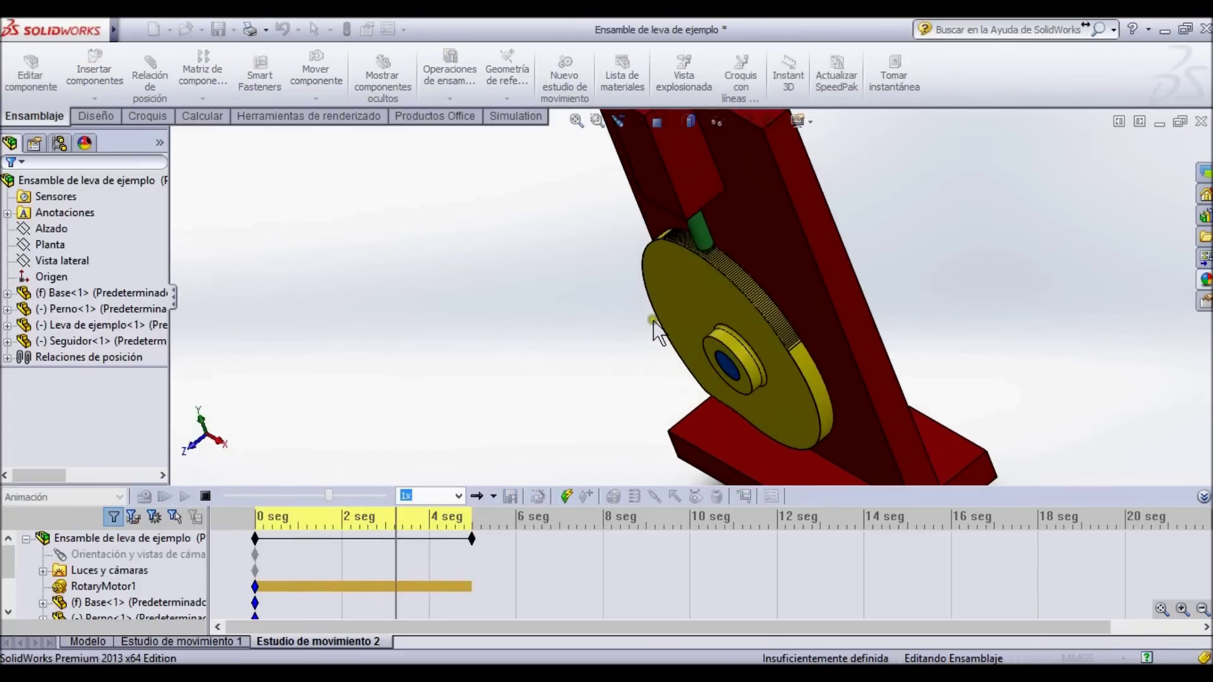
scroll(653, 322, down, 2)
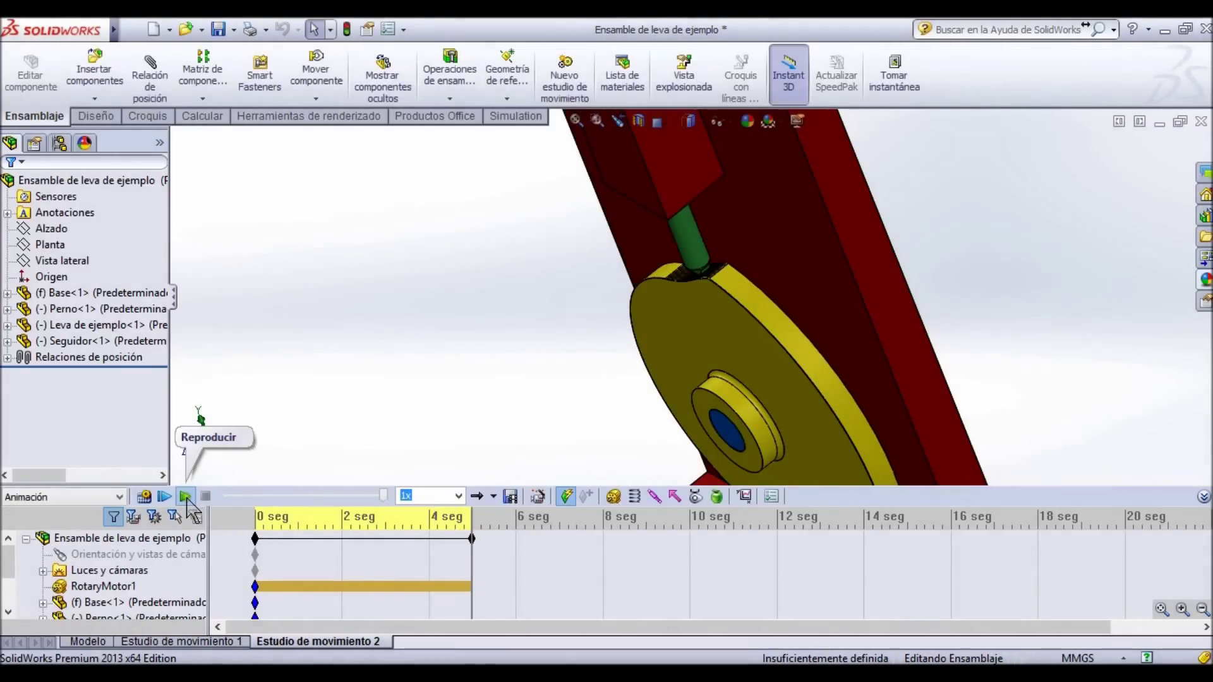
click(184, 497)
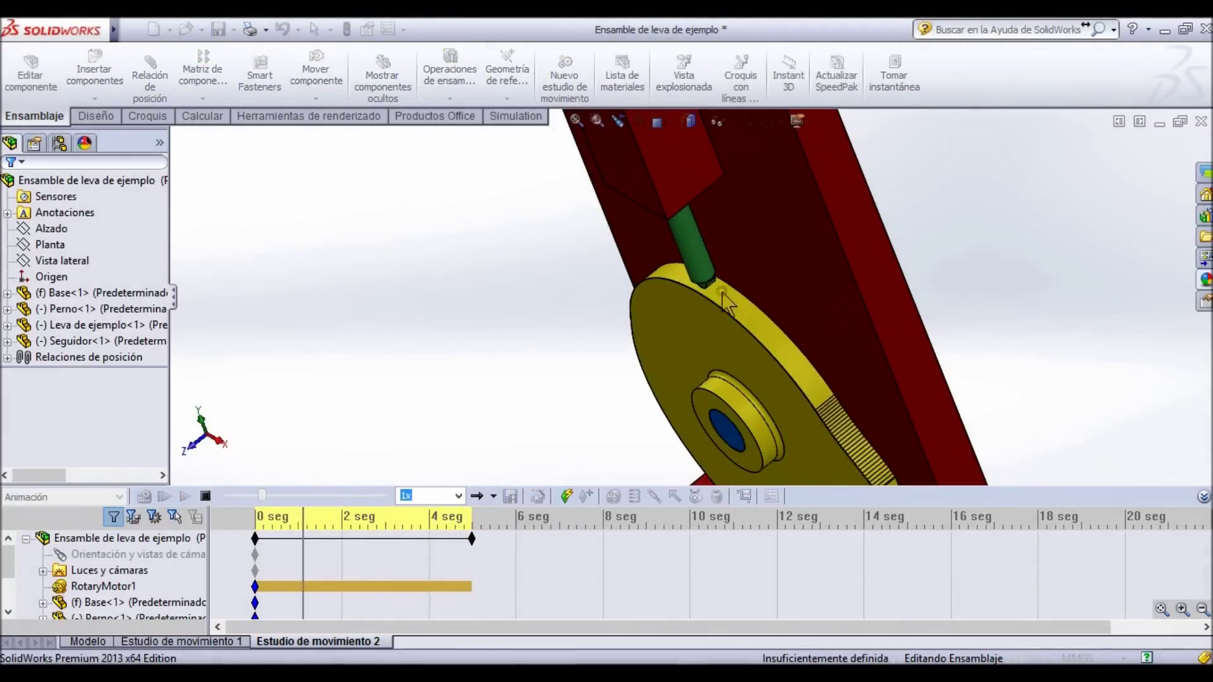
middle_drag(702, 291, 658, 292)
scroll(661, 291, up, 5)
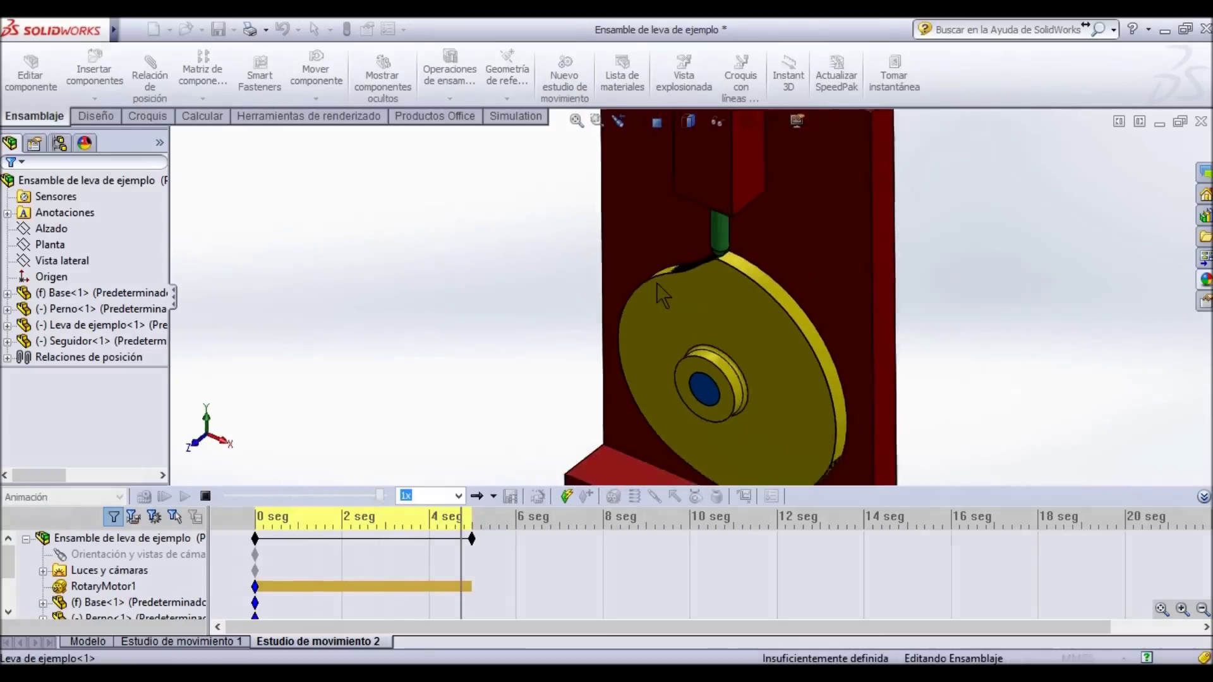
Try to unlock view key creation for the study's orientation and camera views.
click(117, 538)
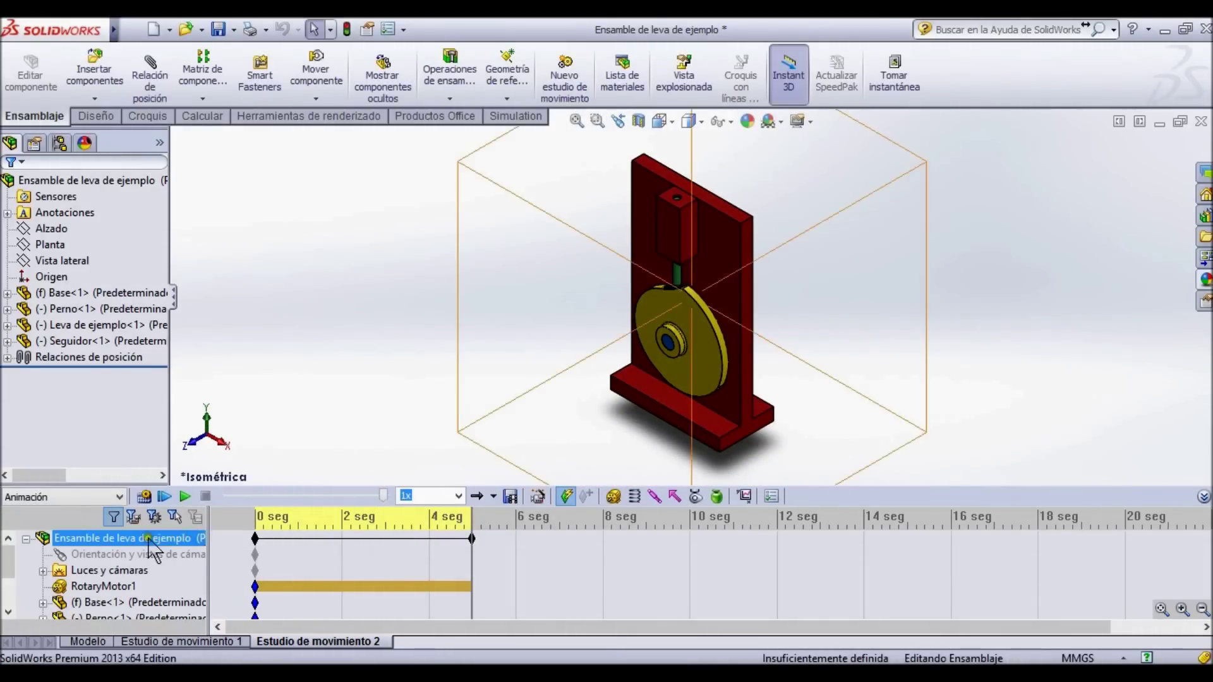
right_click(115, 553)
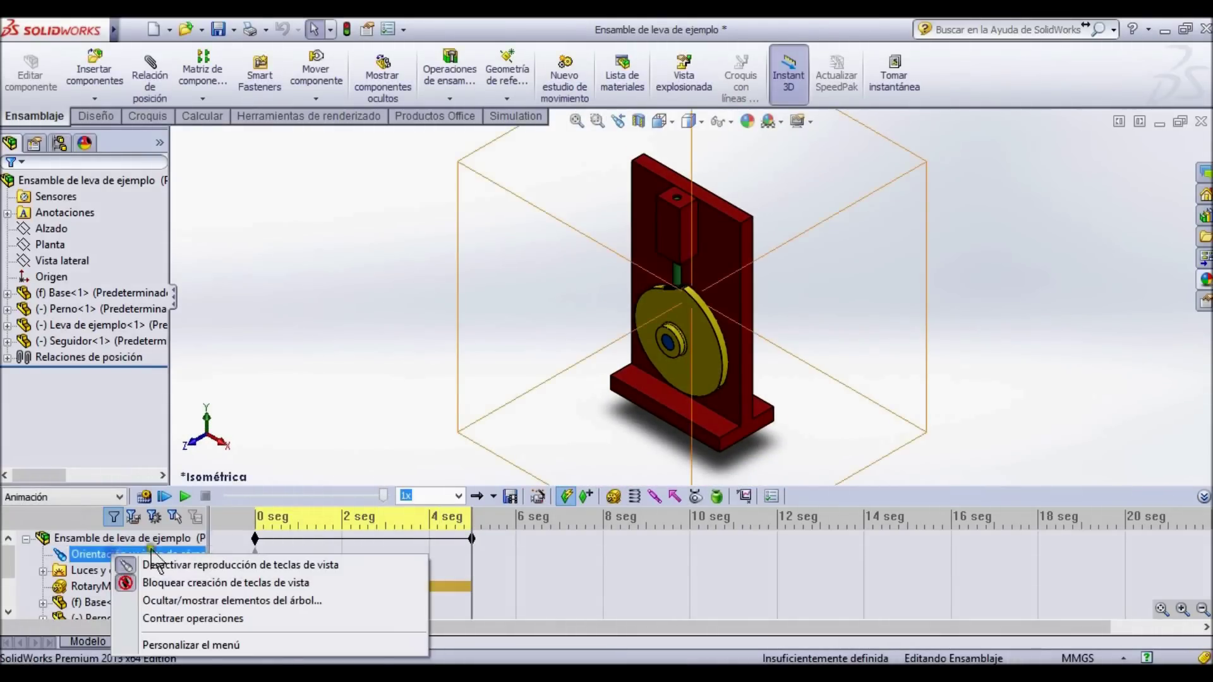
click(195, 582)
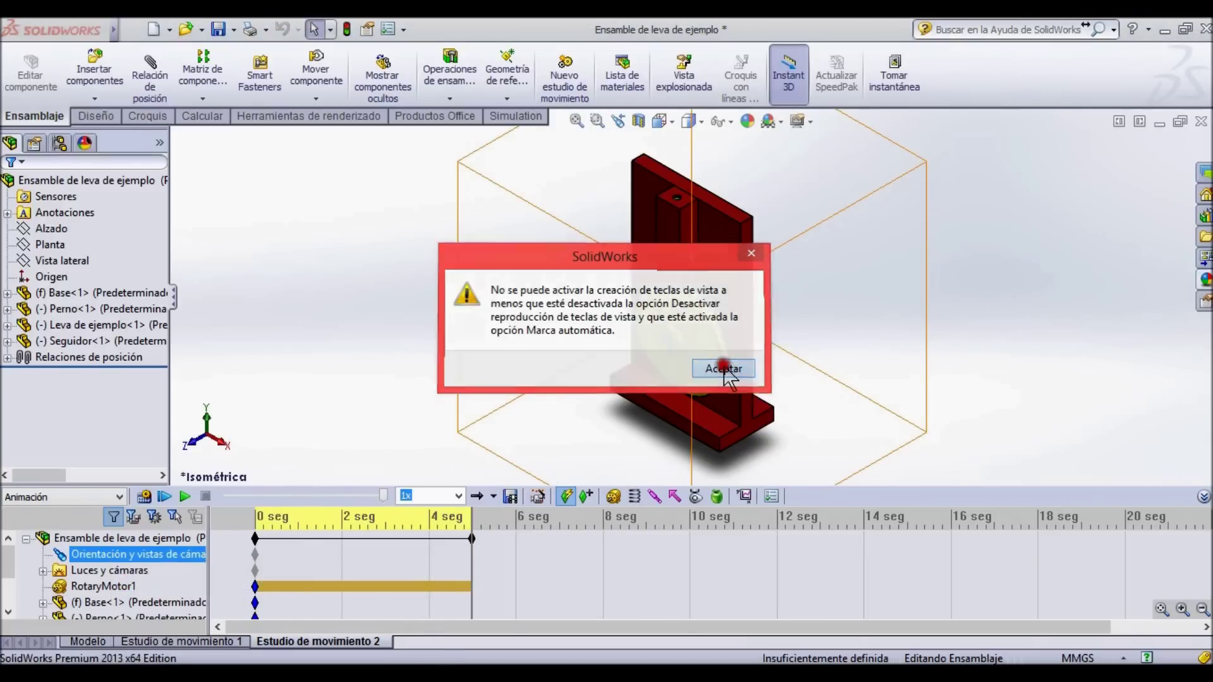
click(724, 368)
Collapse the timeline, rewind the animation to the start and recalculate the motion study.
scroll(693, 308, down, 4)
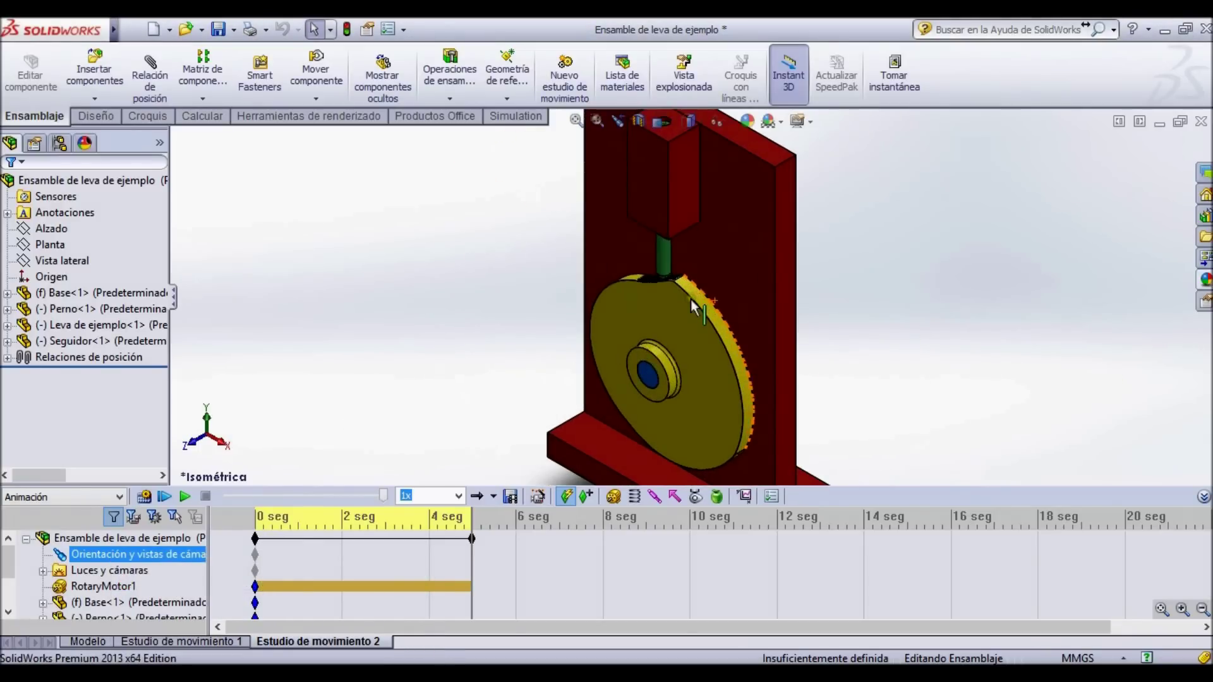
click(1204, 496)
drag(382, 625, 210, 626)
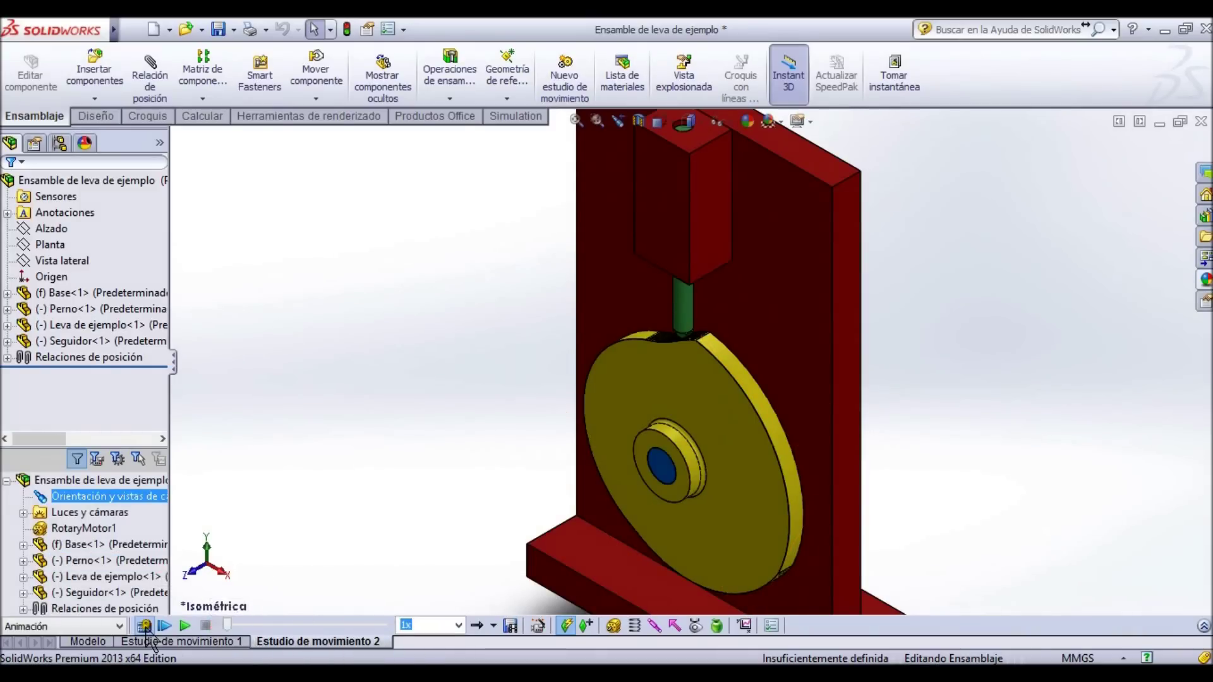
click(145, 629)
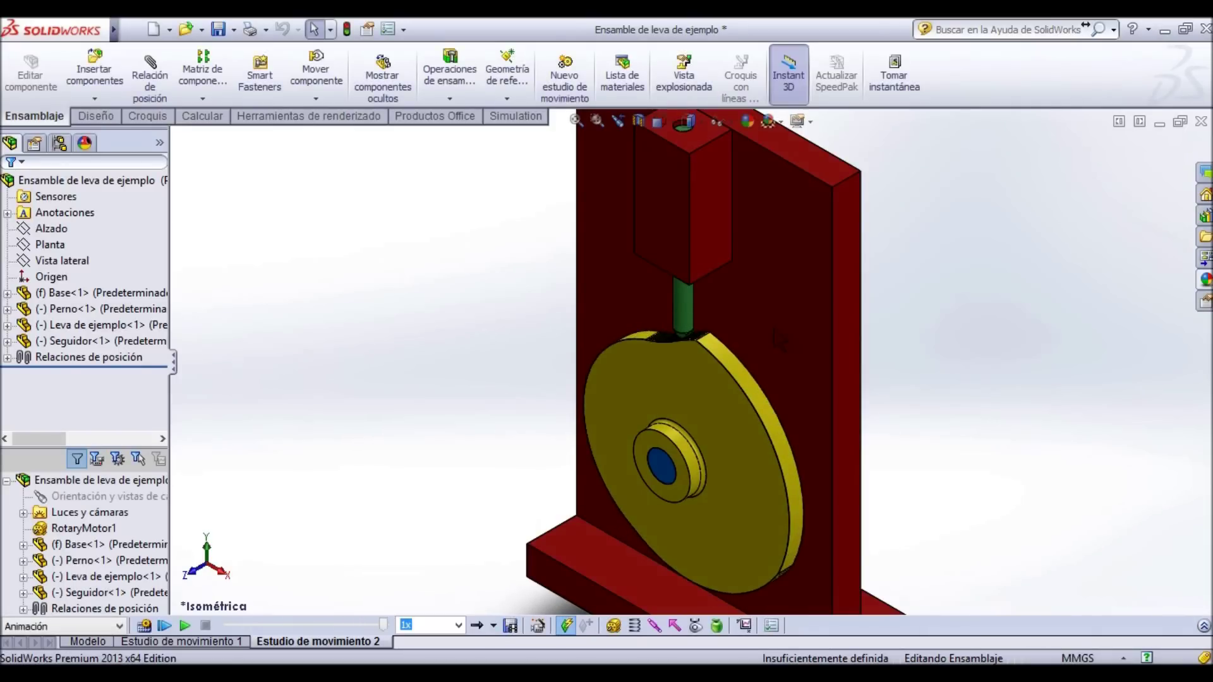
Play the animation from the front and rear of the base to observe the mechanism in both orientations.
middle_drag(731, 327, 460, 354)
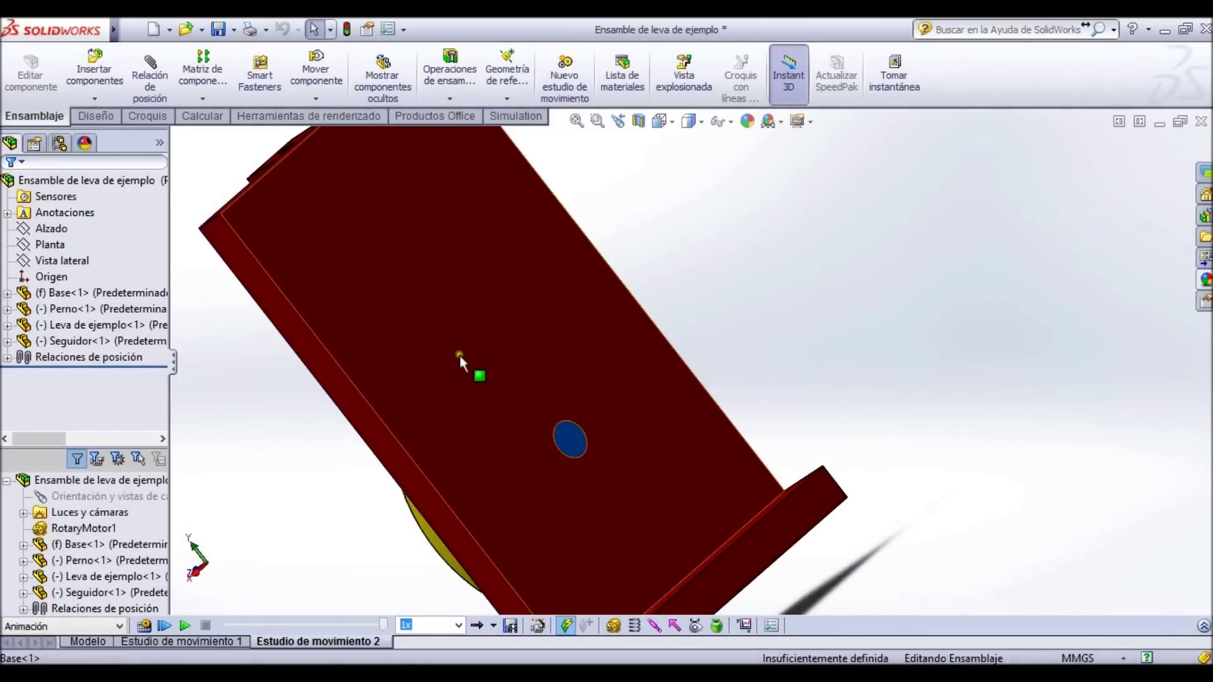
click(183, 626)
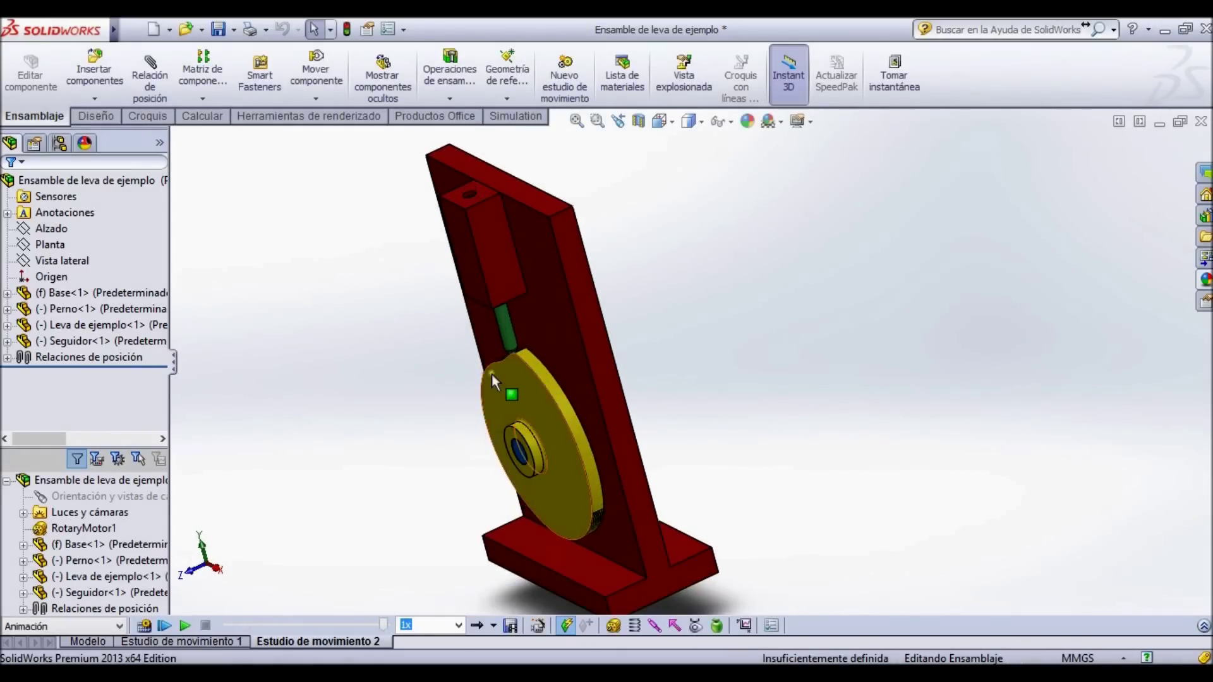
middle_drag(473, 382, 525, 360)
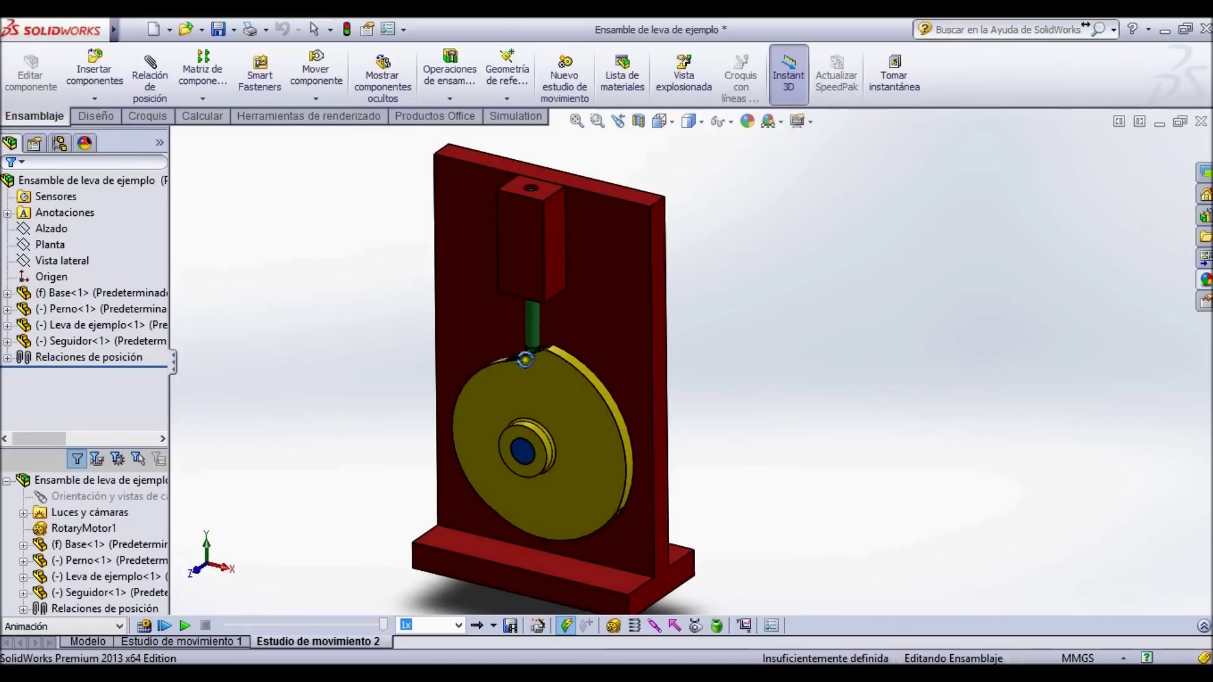
key(ctrl+7)
middle_drag(851, 360, 657, 354)
click(183, 625)
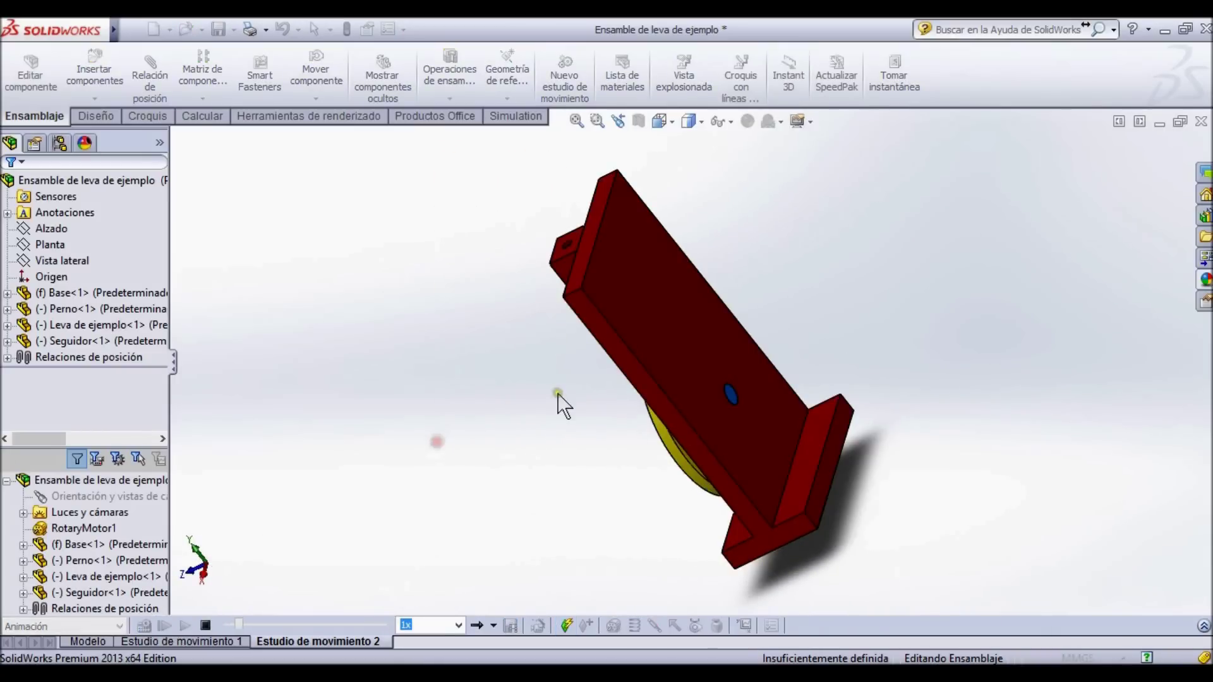
Examine the follower's contact with the cam rim from a tilted angle and restore the isometric view.
key(ctrl+7)
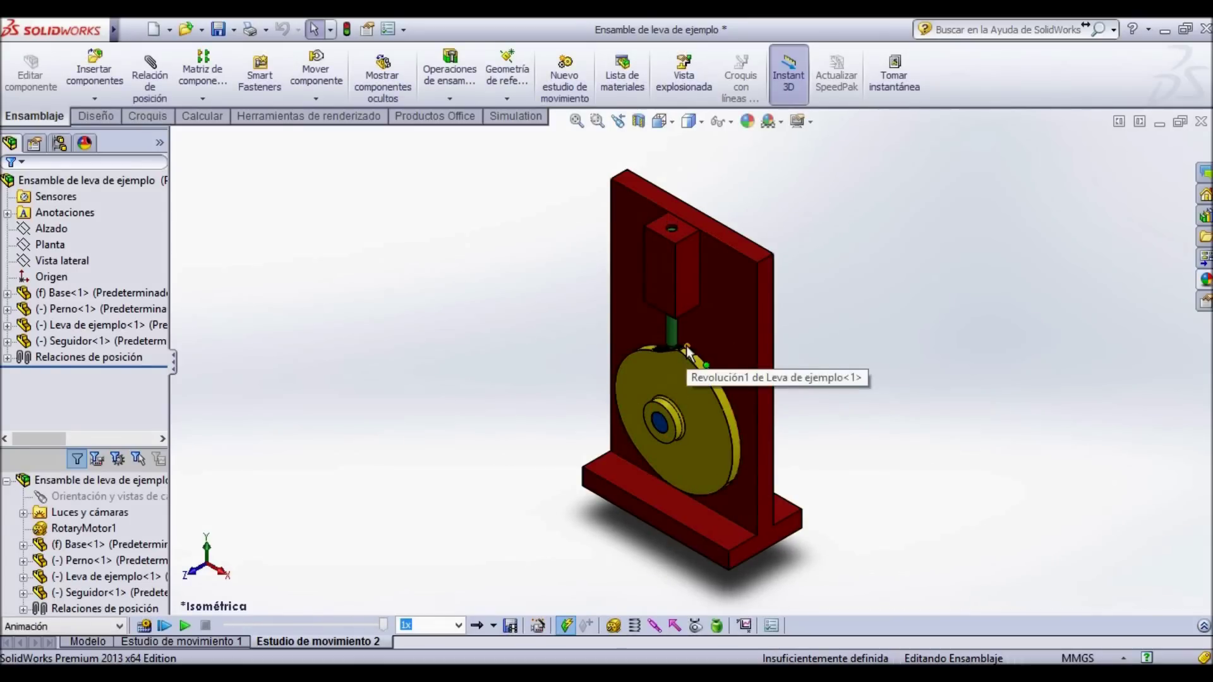
middle_drag(638, 368, 707, 316)
scroll(706, 312, down, 6)
scroll(723, 474, up, 6)
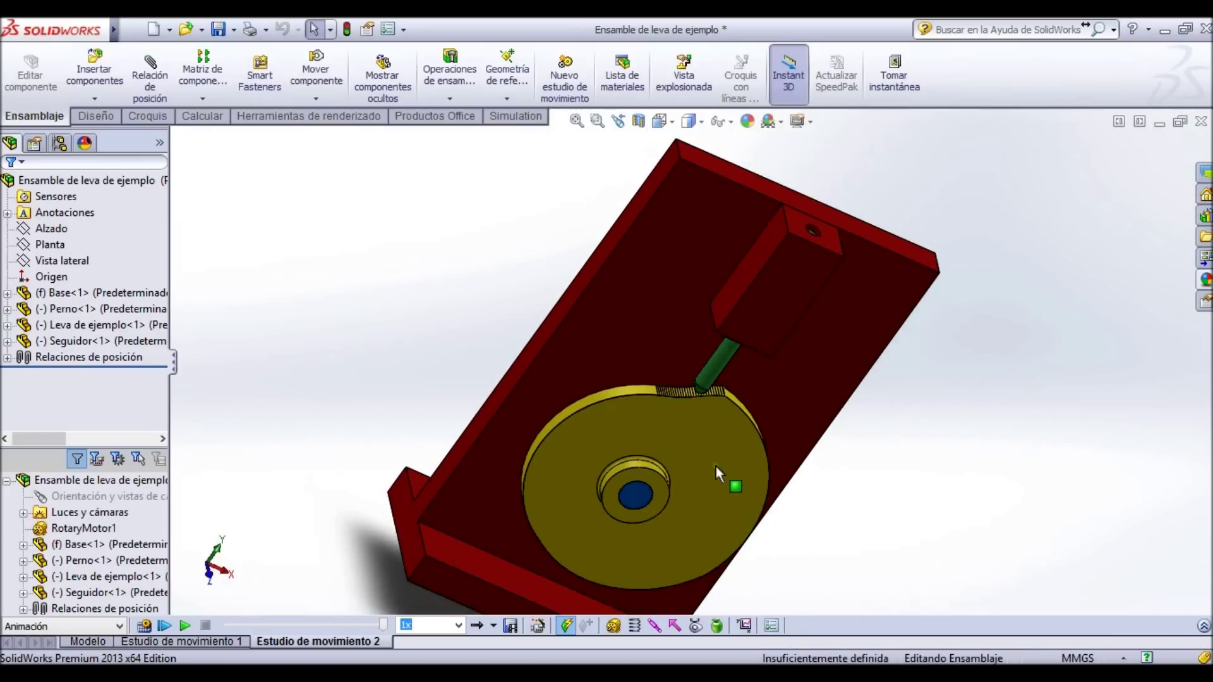
key(ctrl+7)
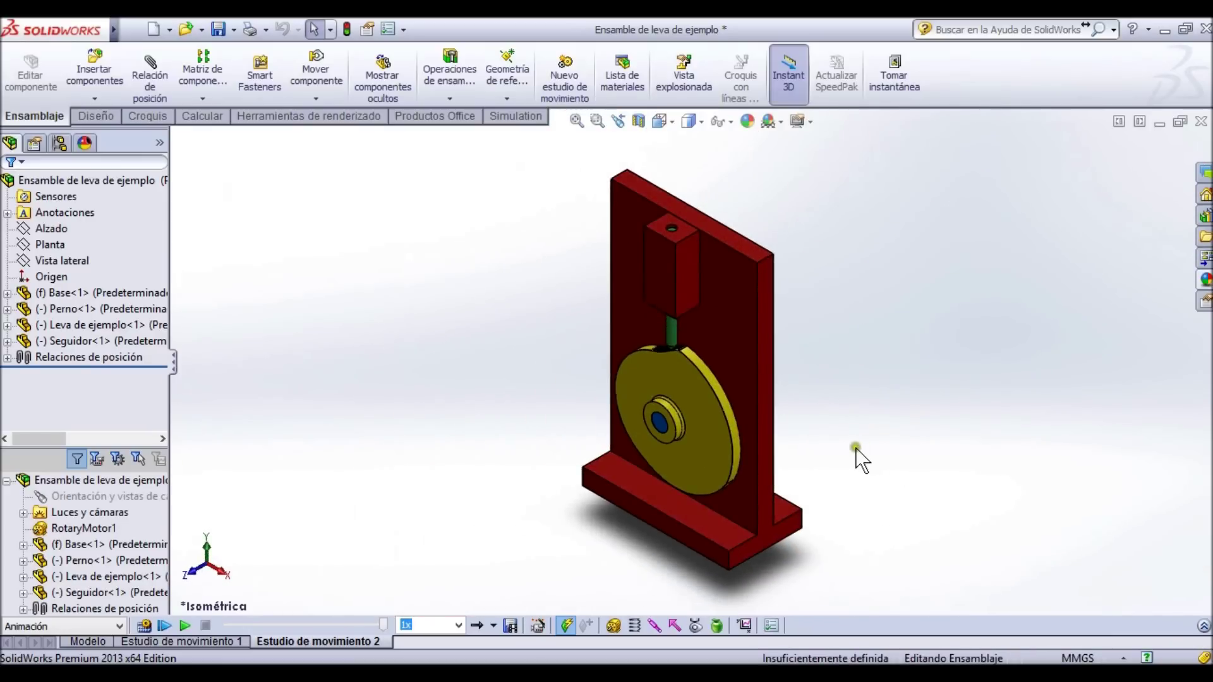
Change the motion study type to Motion Analysis (Análisis de movimiento) so that result plots can be created.
click(1204, 626)
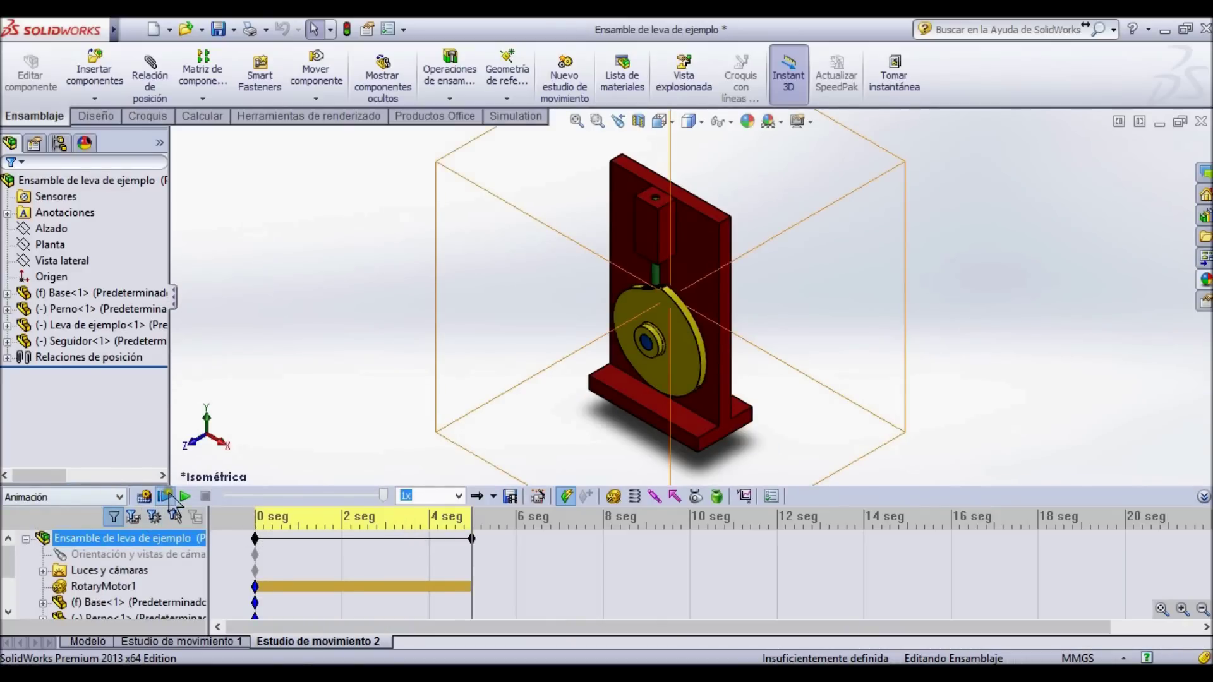
click(745, 496)
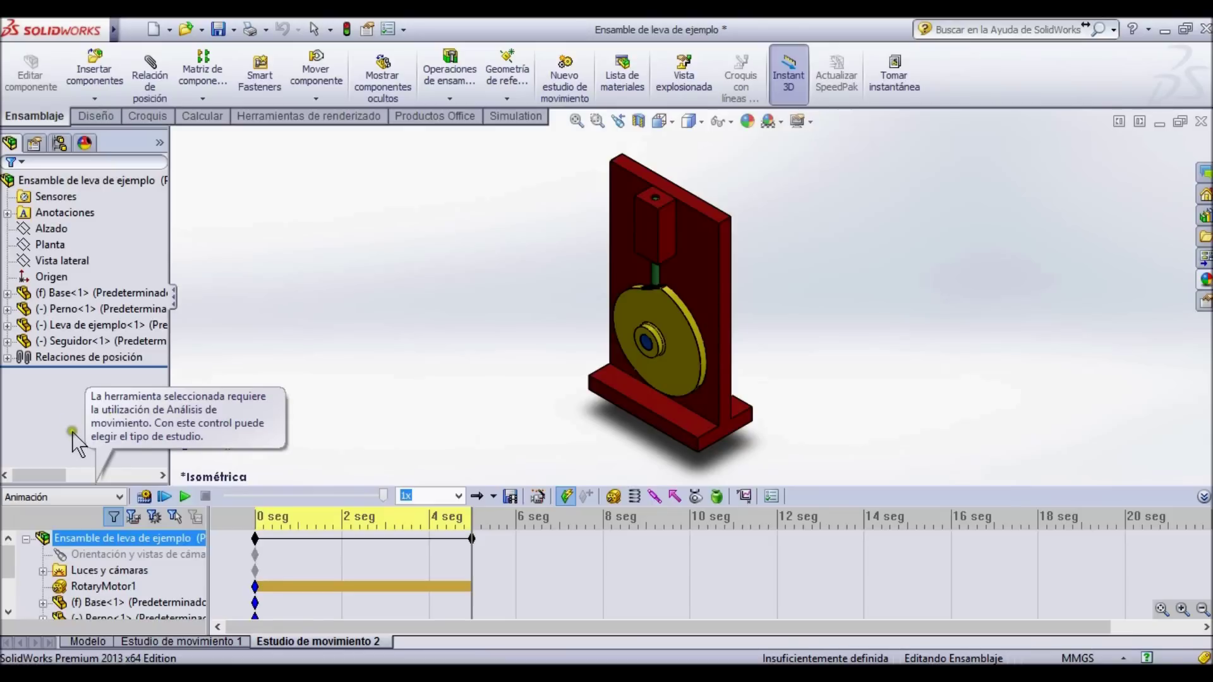
click(113, 496)
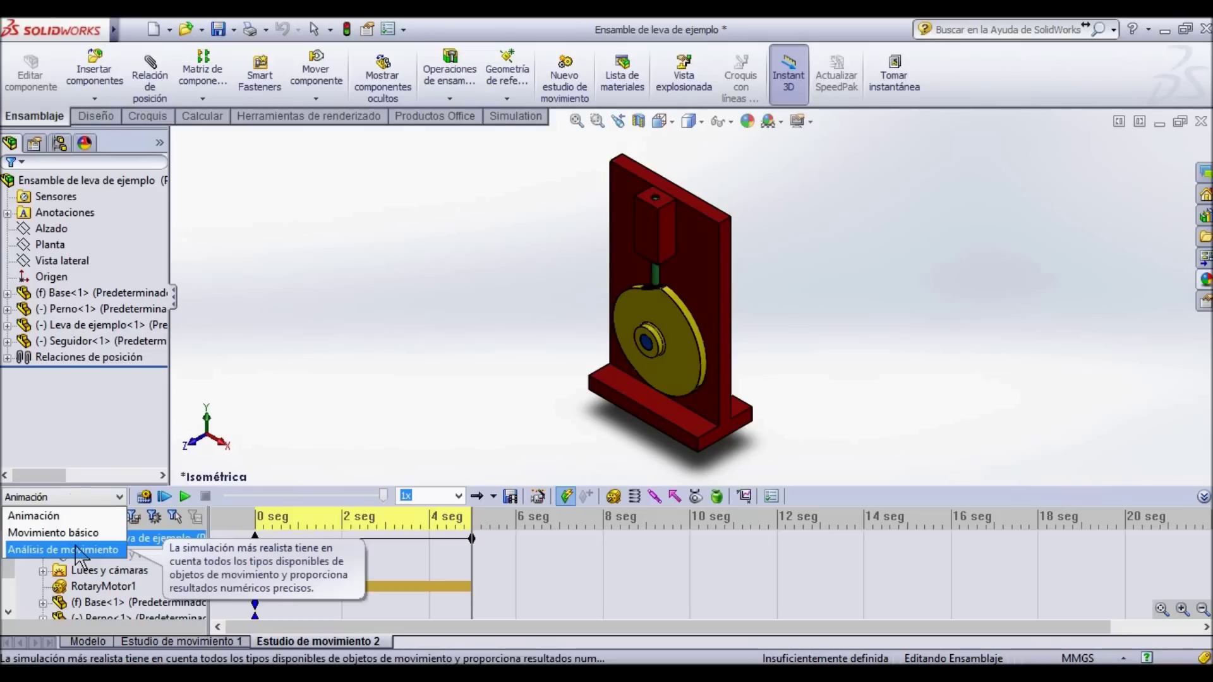
click(77, 550)
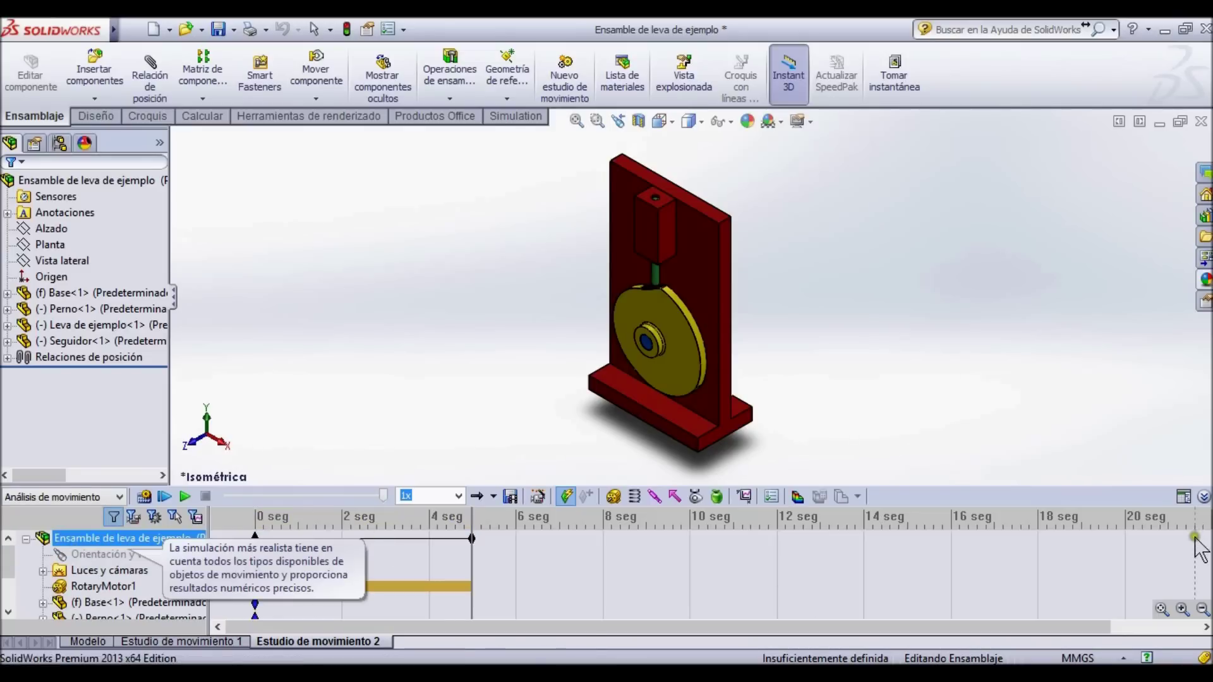
Collapse the timeline and start a motion result plot for Desplazamiento/Velocidad/Aceleración, Desplazamiento lineal, Componente Y.
click(1204, 496)
click(444, 430)
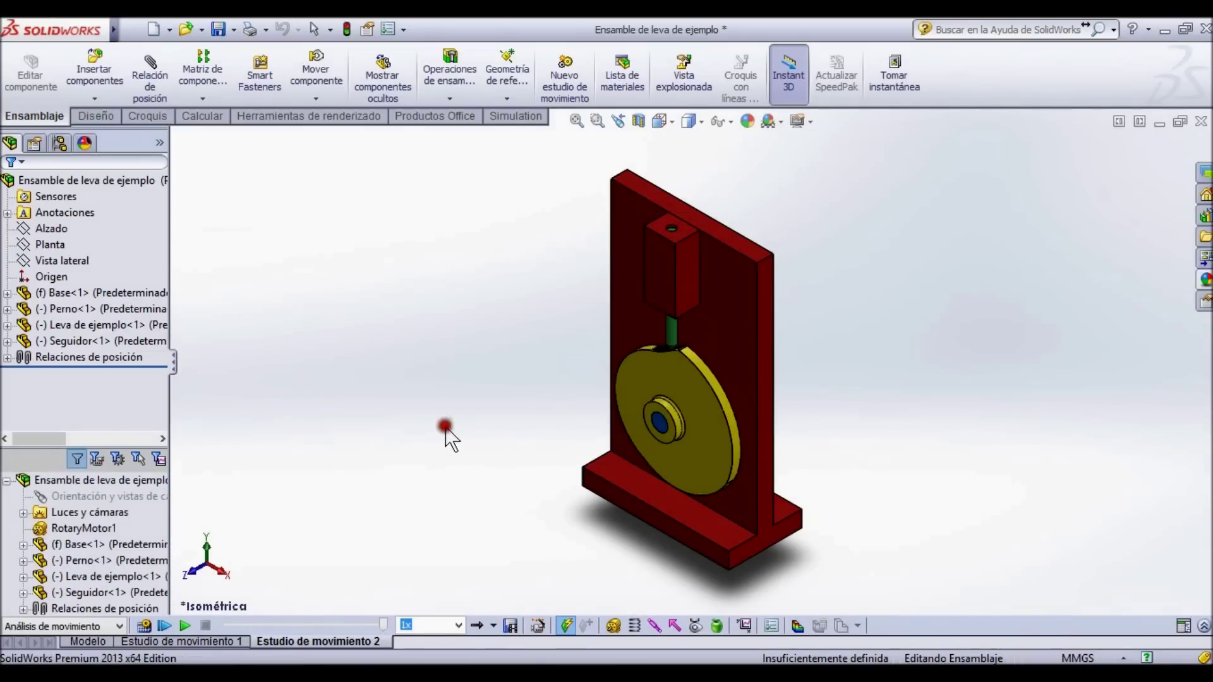
click(744, 626)
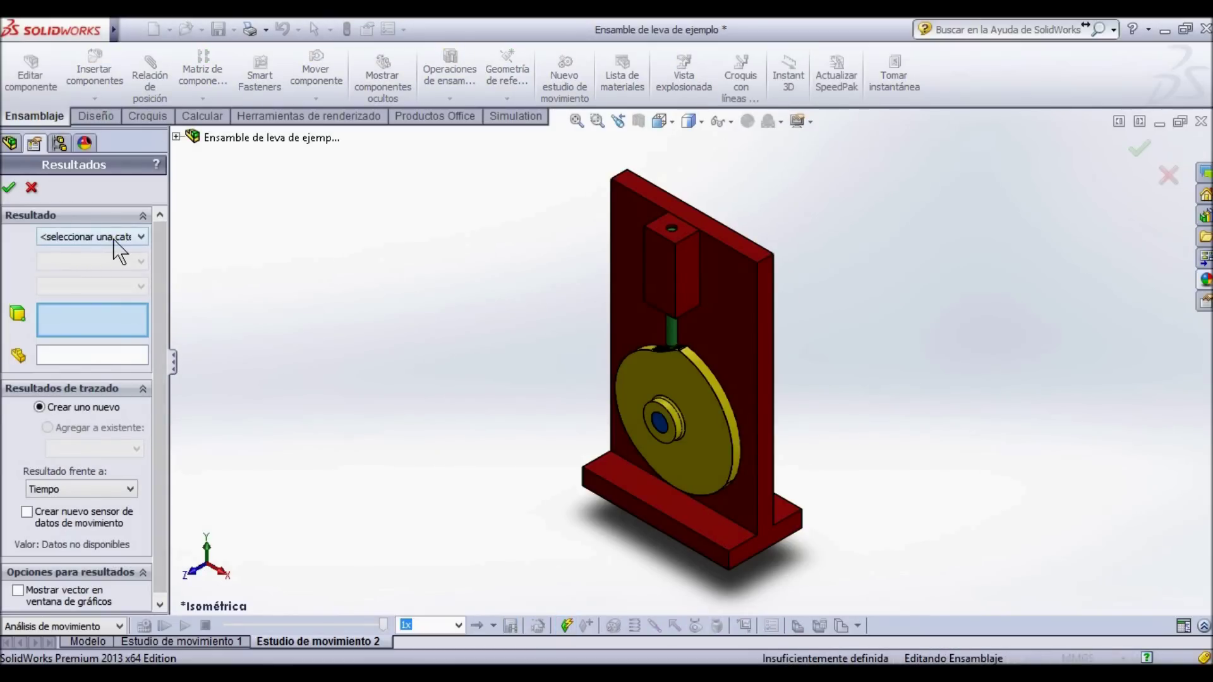
click(130, 236)
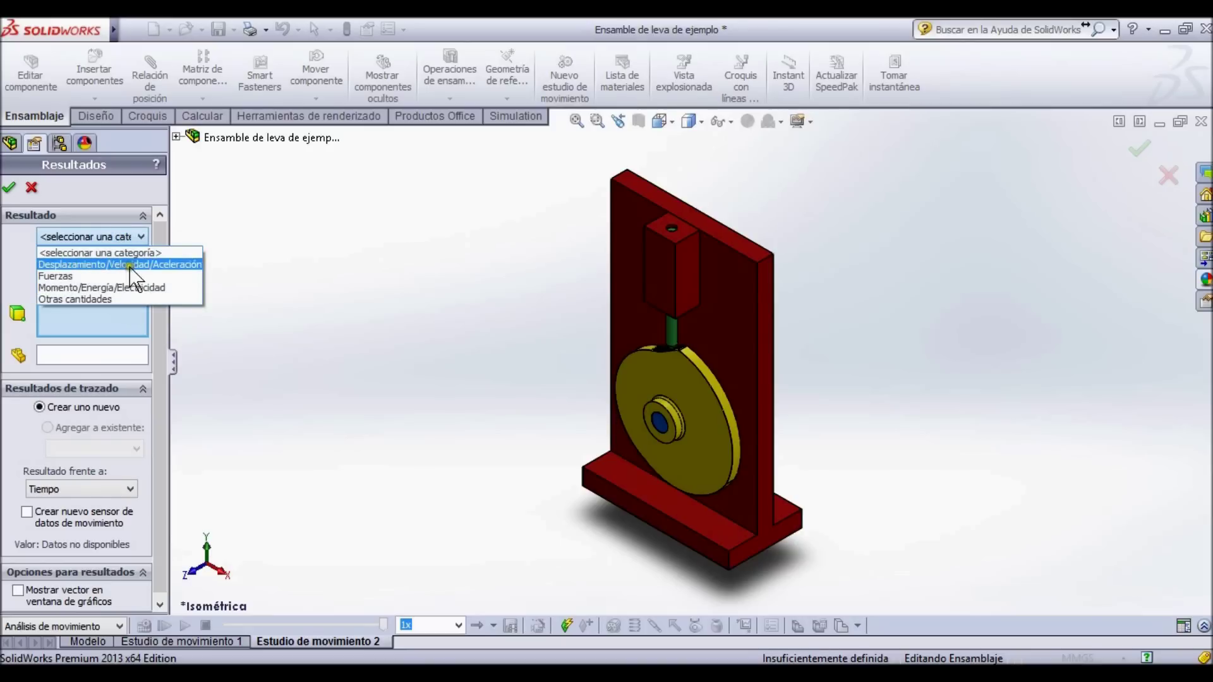
click(179, 265)
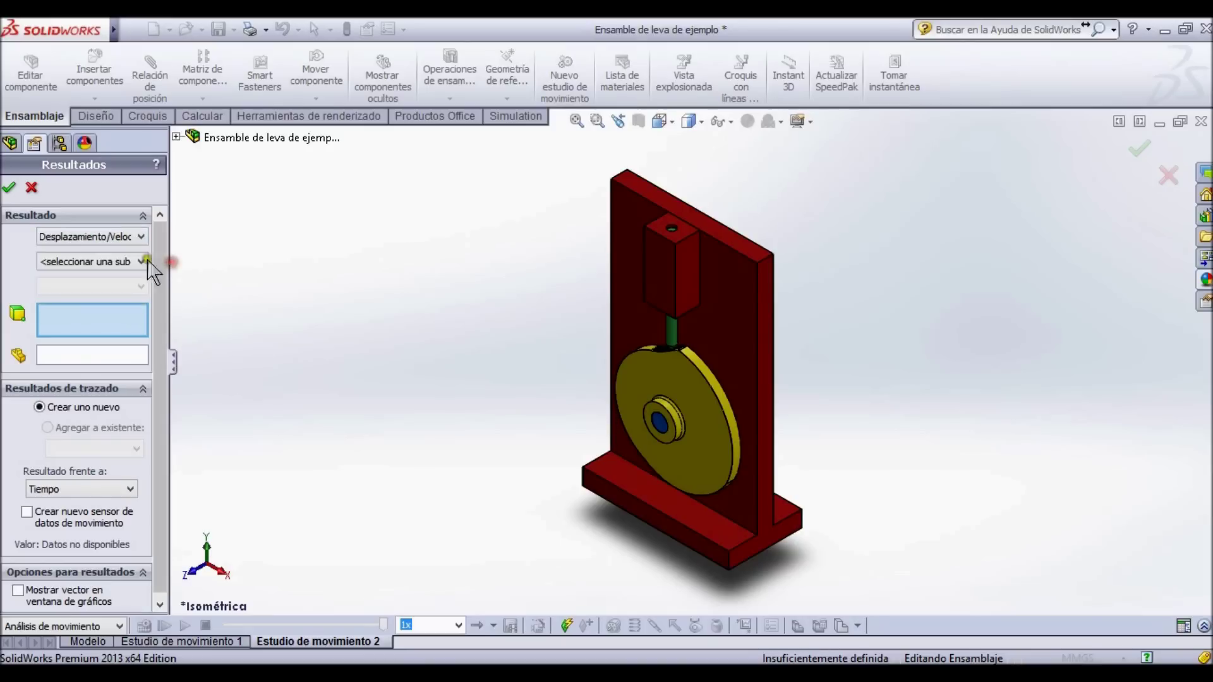
click(124, 261)
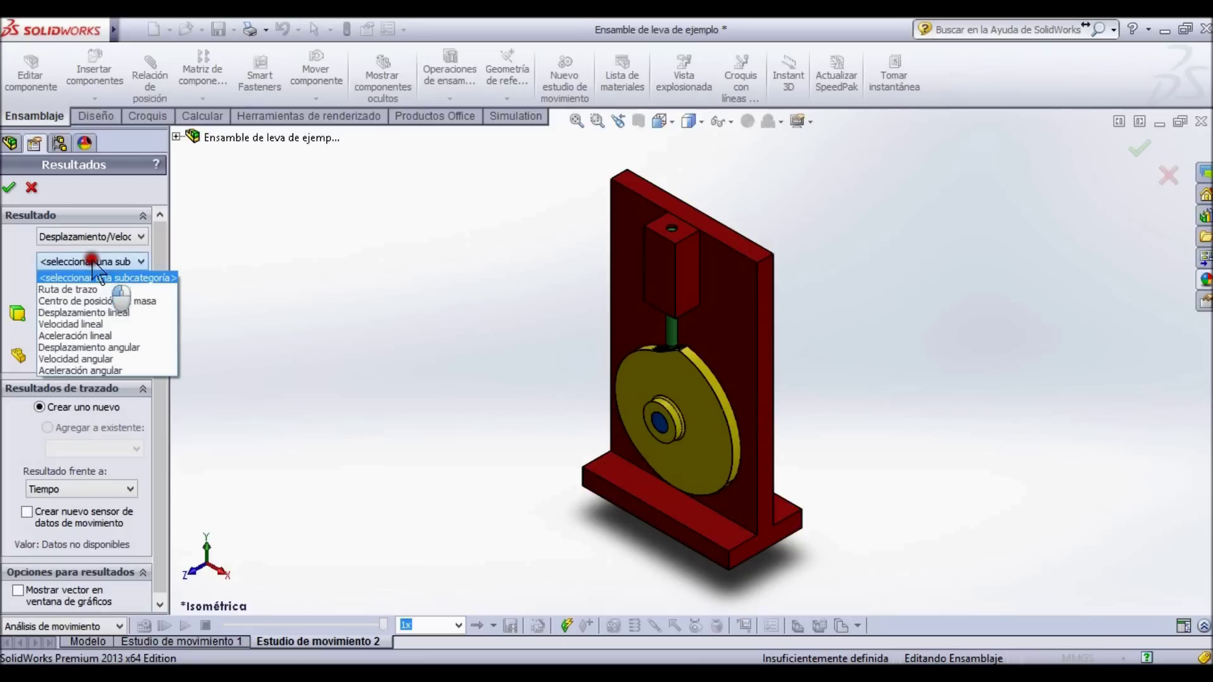
click(117, 313)
click(118, 286)
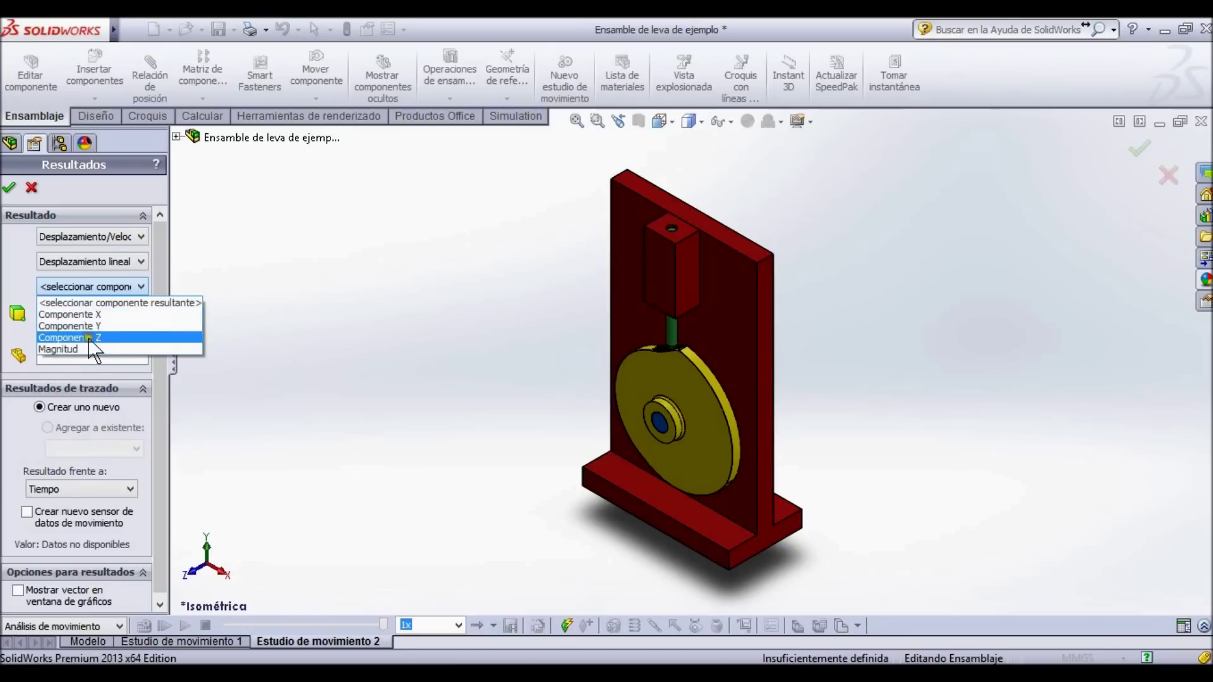
click(507, 253)
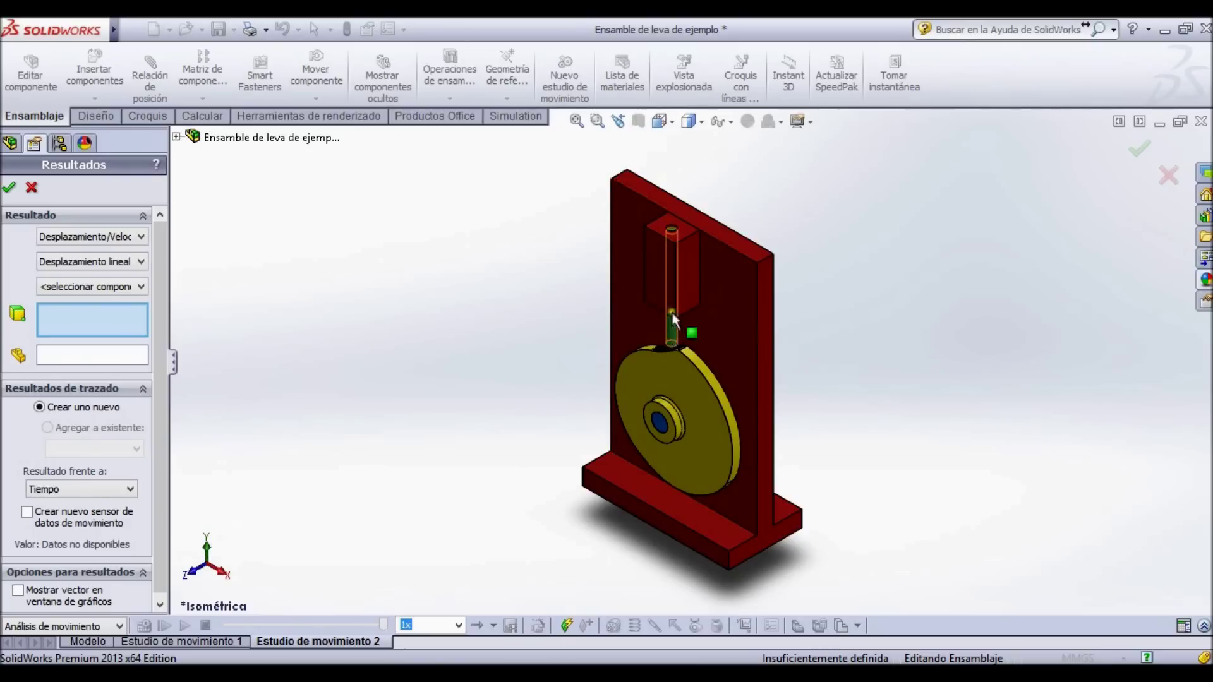
click(101, 287)
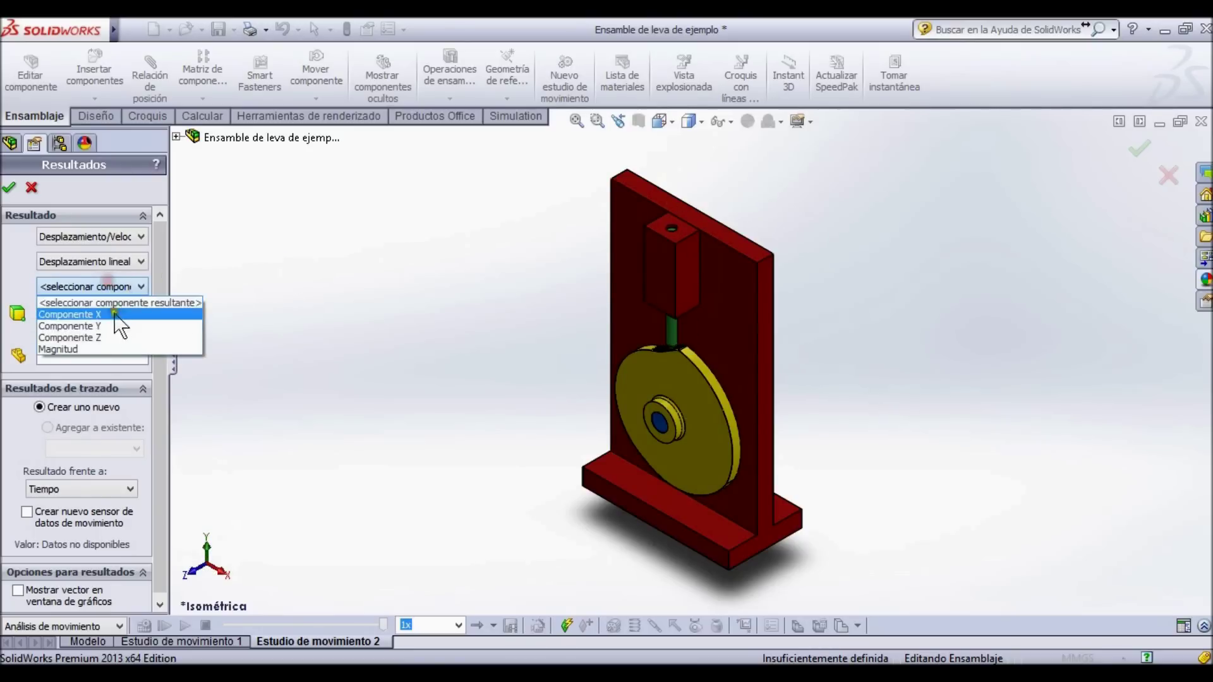
click(100, 327)
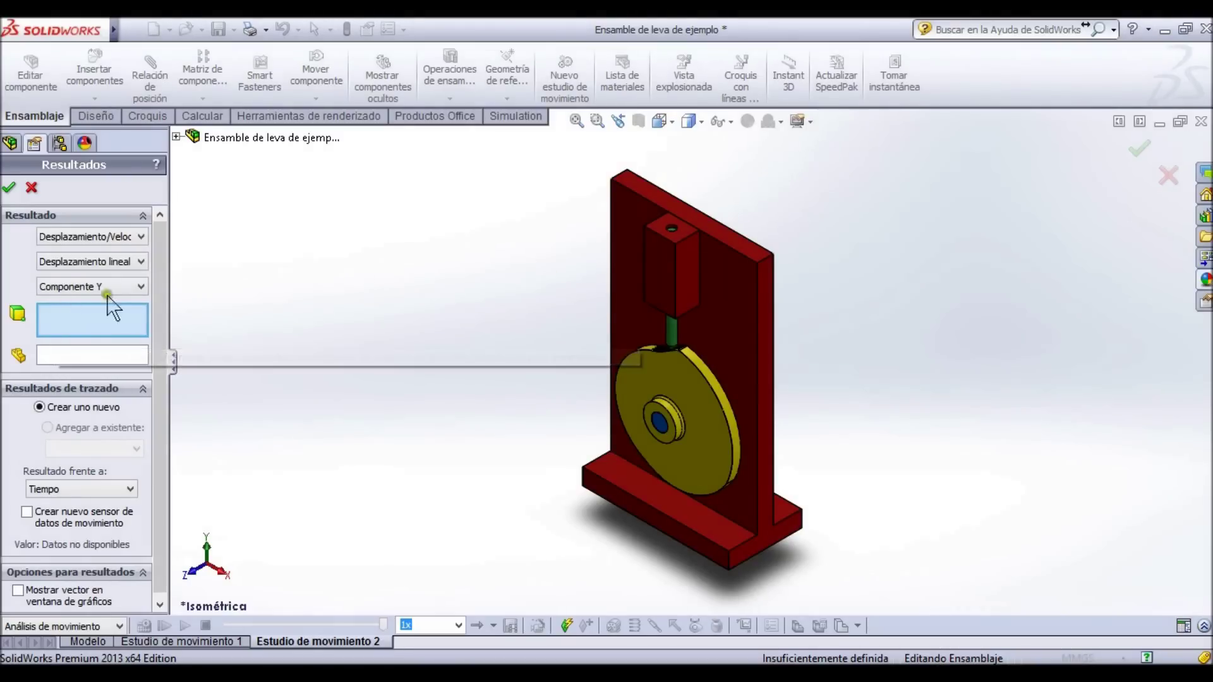
Assign the follower's top face to the result, plot it against Tiempo in a new plot and accept the definition.
scroll(671, 234, down, 5)
scroll(680, 240, down, 5)
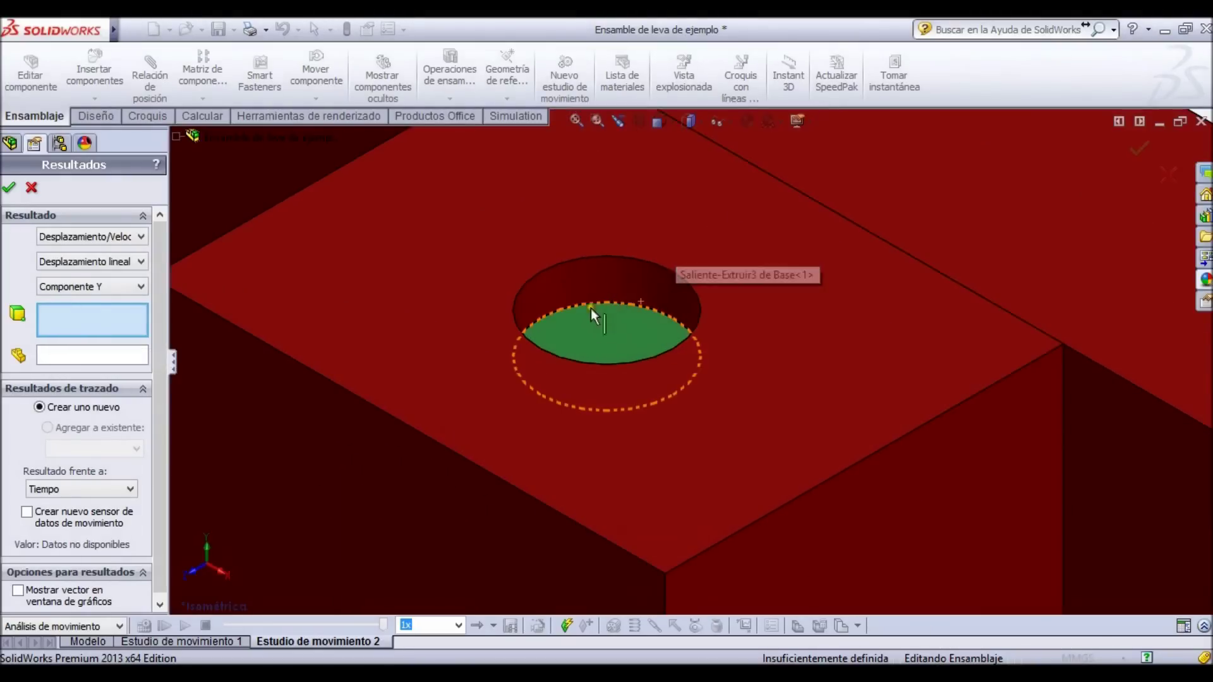
click(597, 332)
scroll(600, 334, up, 10)
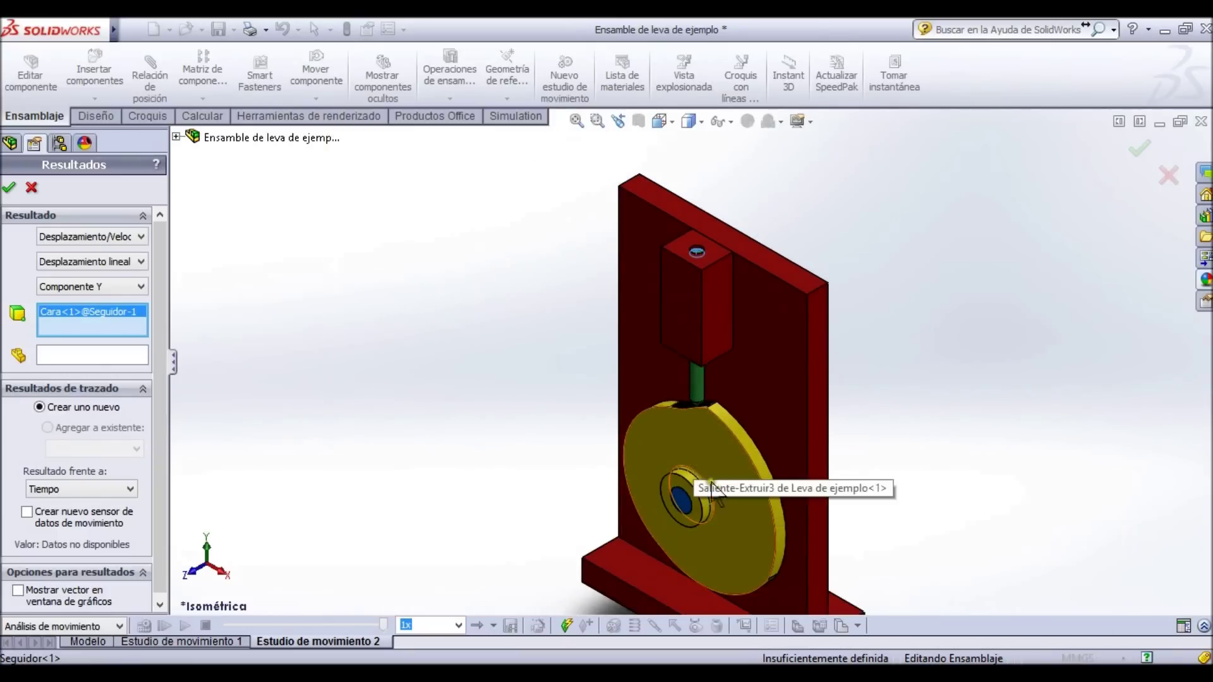
scroll(711, 486, up, 1)
scroll(730, 501, down, 1)
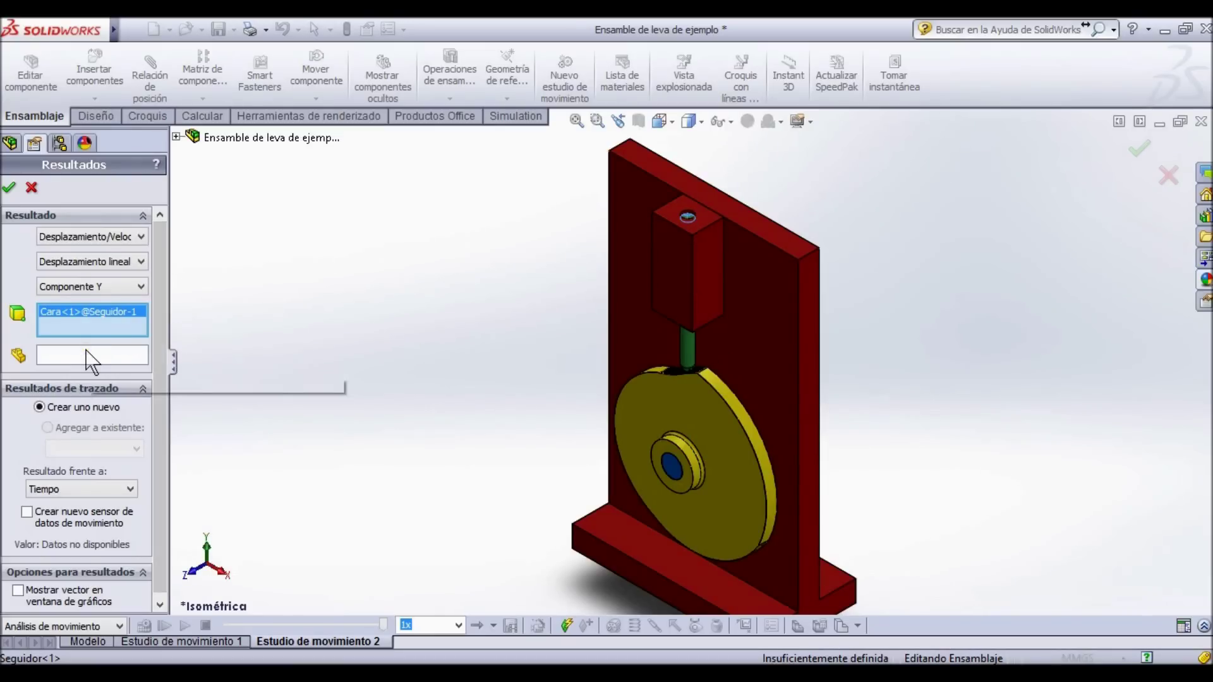
drag(162, 353, 120, 440)
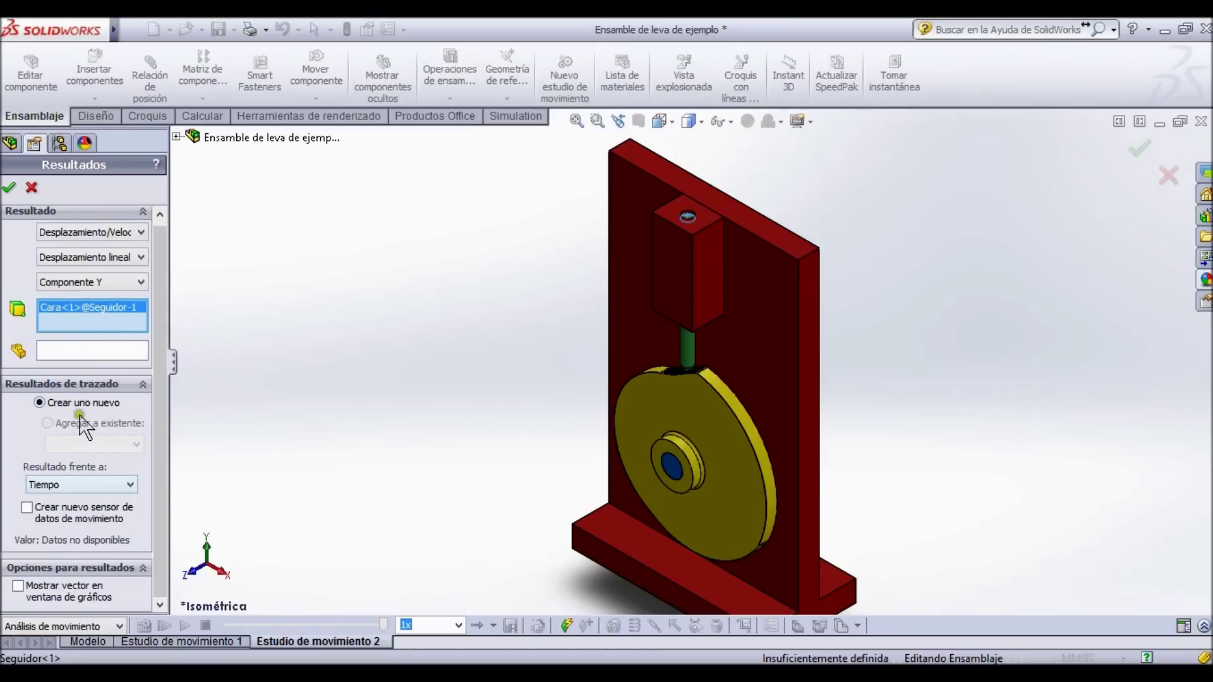
click(78, 484)
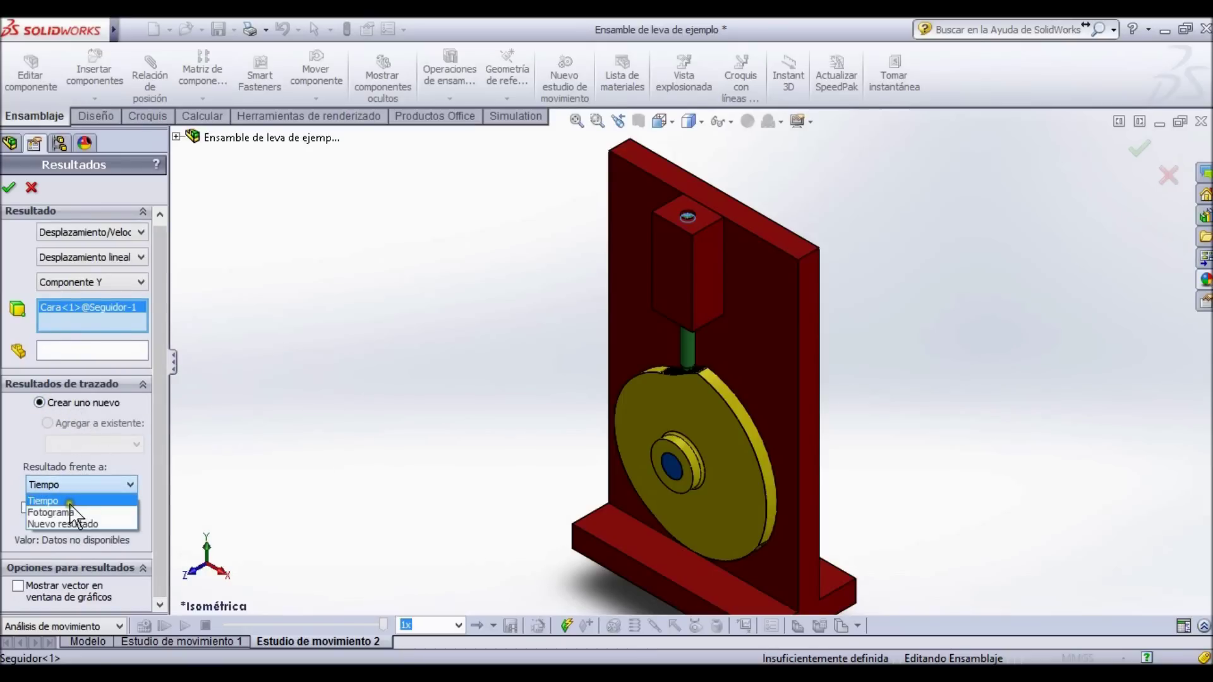
click(70, 502)
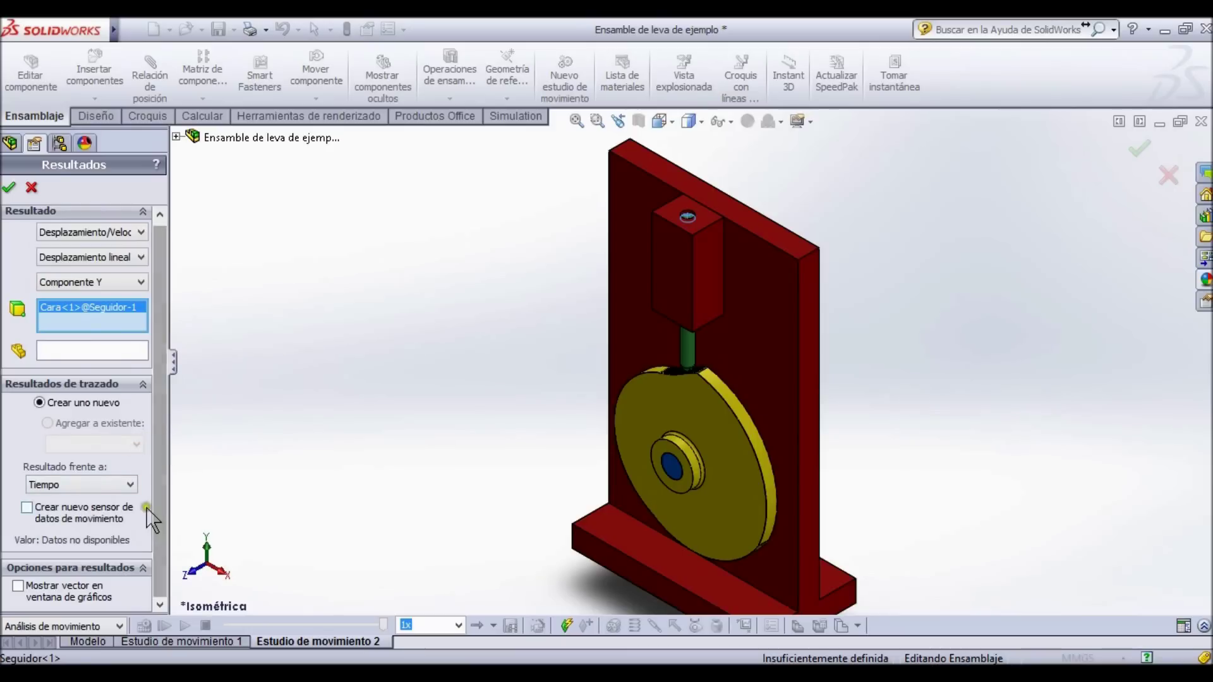
click(8, 188)
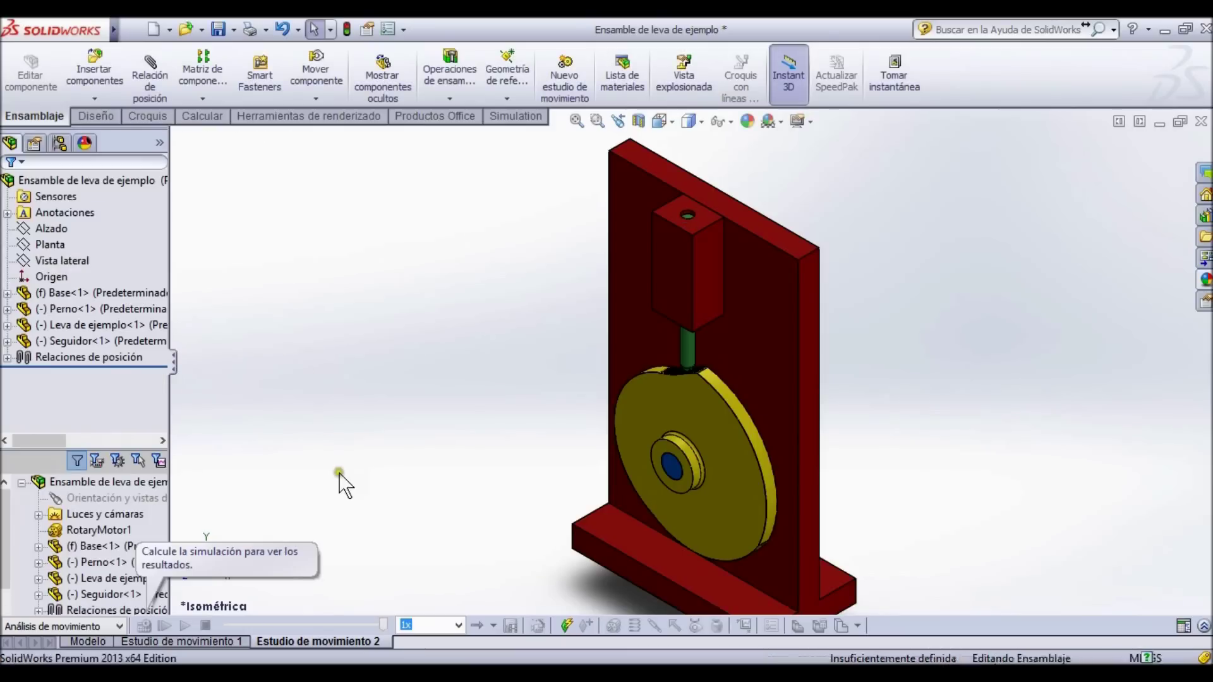
Rewind the motion study to 0 seg, recalculate it and move the displacement plot over the upper part of the model.
drag(383, 626, 226, 626)
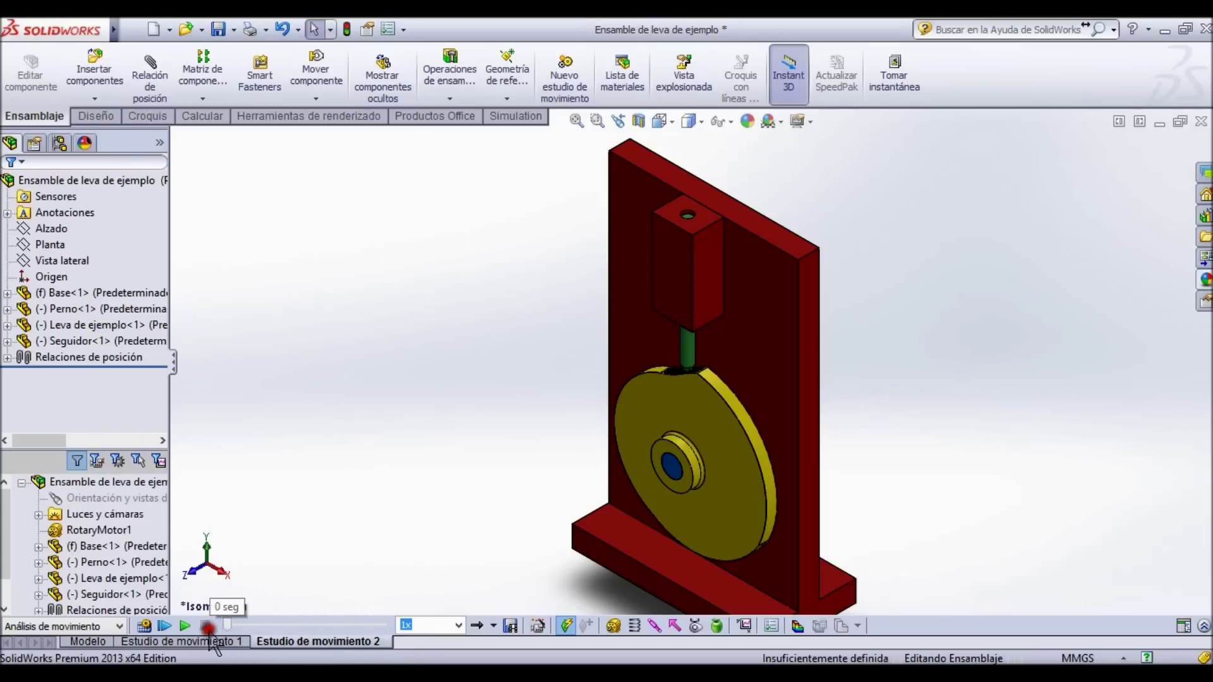
click(143, 632)
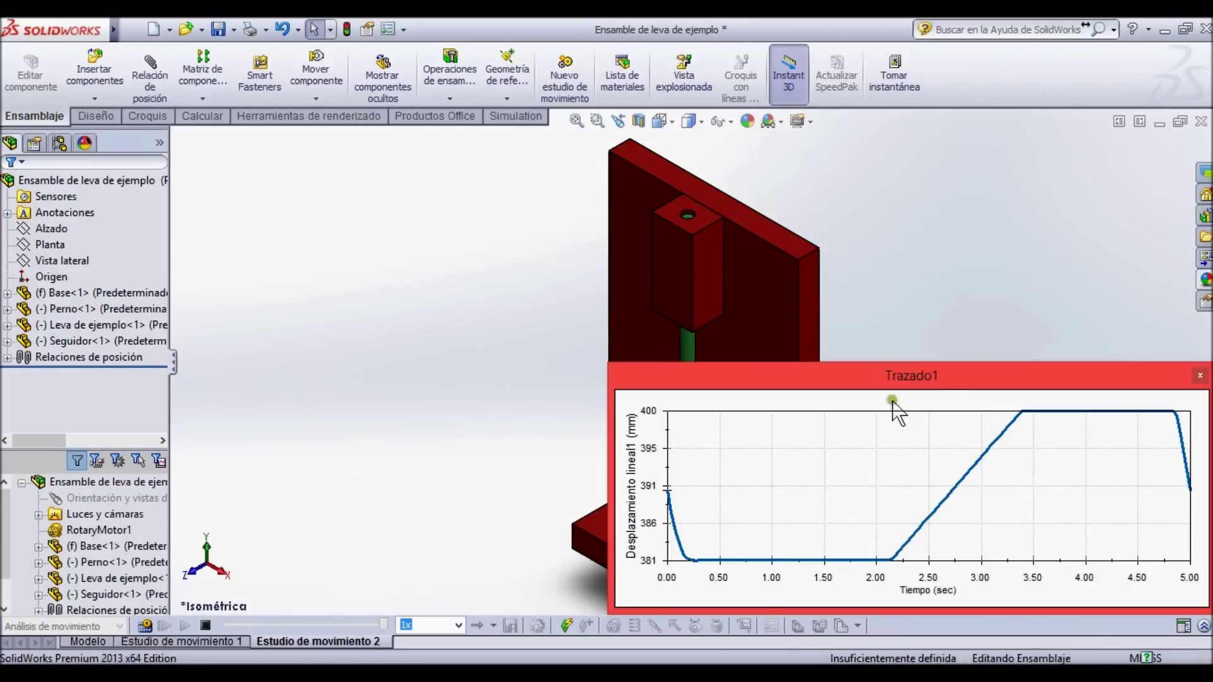
drag(959, 372, 525, 151)
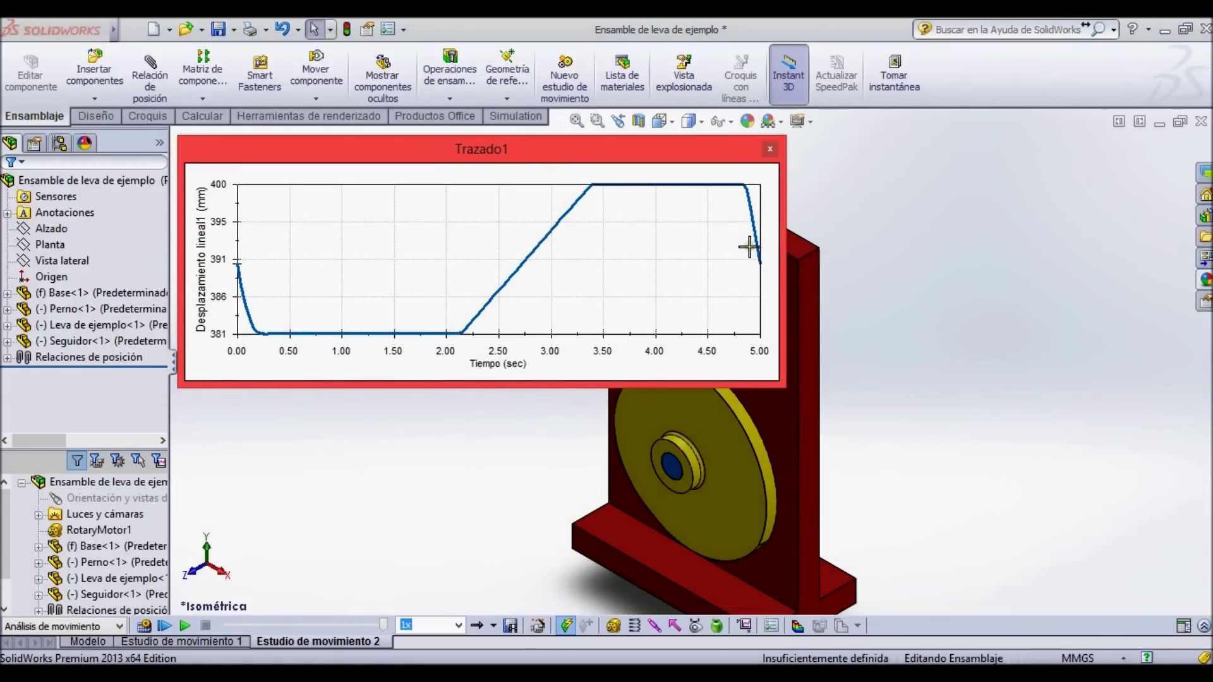
drag(650, 154, 642, 148)
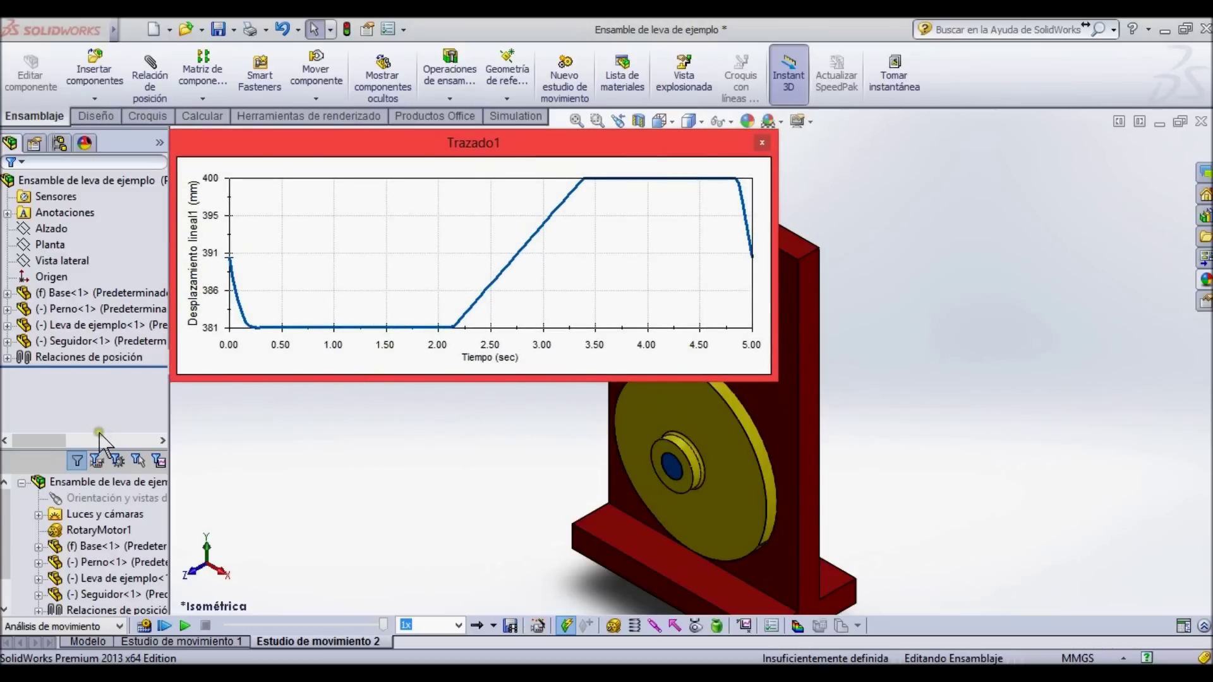
drag(412, 148, 564, 144)
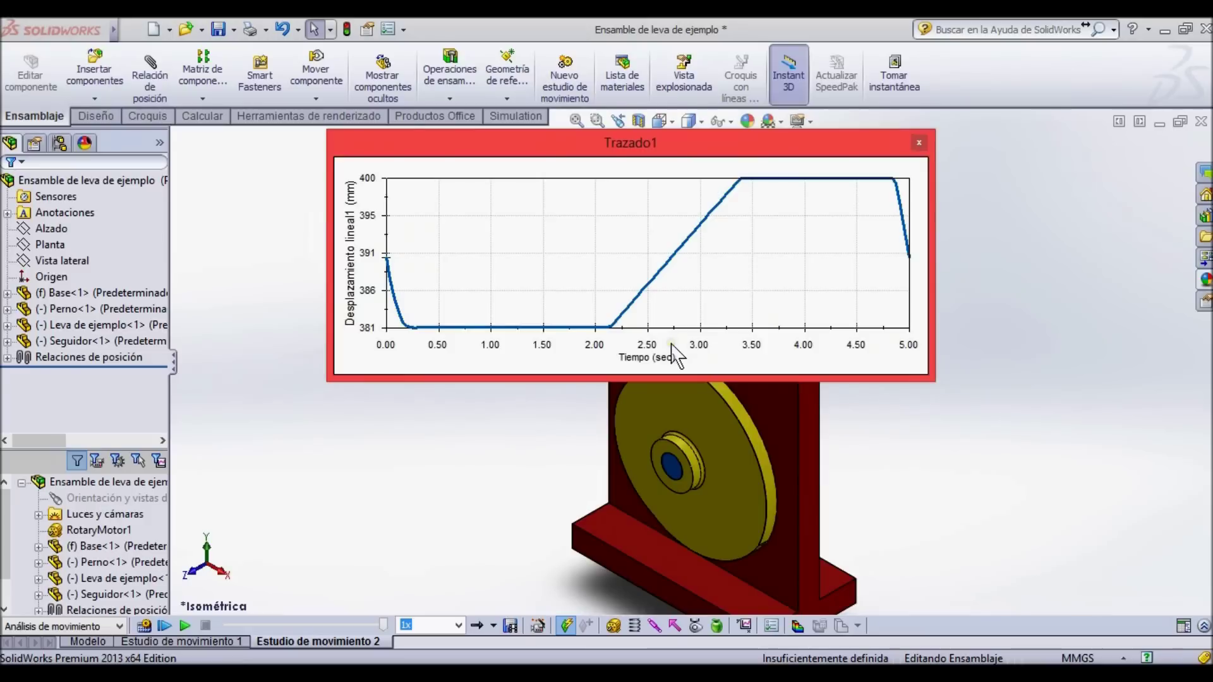
Review the constant speed set in the rotary motor's definition and close it.
click(121, 532)
right_click(121, 531)
click(183, 433)
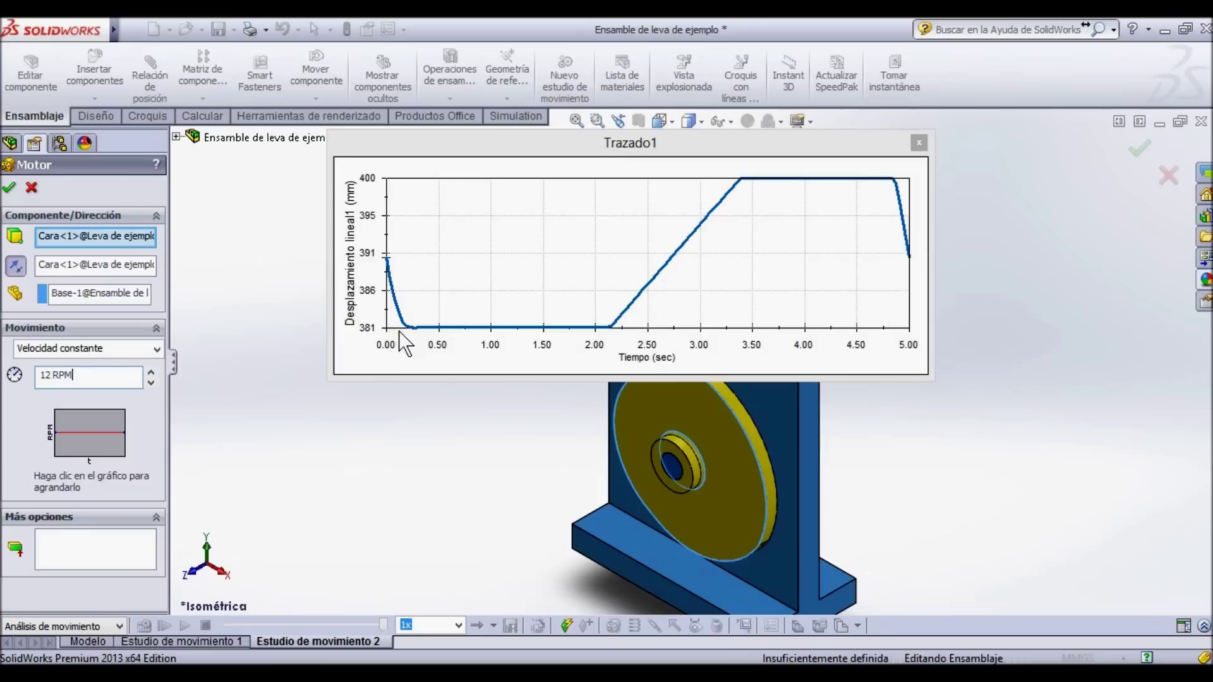
drag(91, 378, 27, 378)
click(9, 190)
Copy the displacement plot to the clipboard, paste it into a new blank Excel workbook and move the picture below row 3.
drag(533, 147, 386, 145)
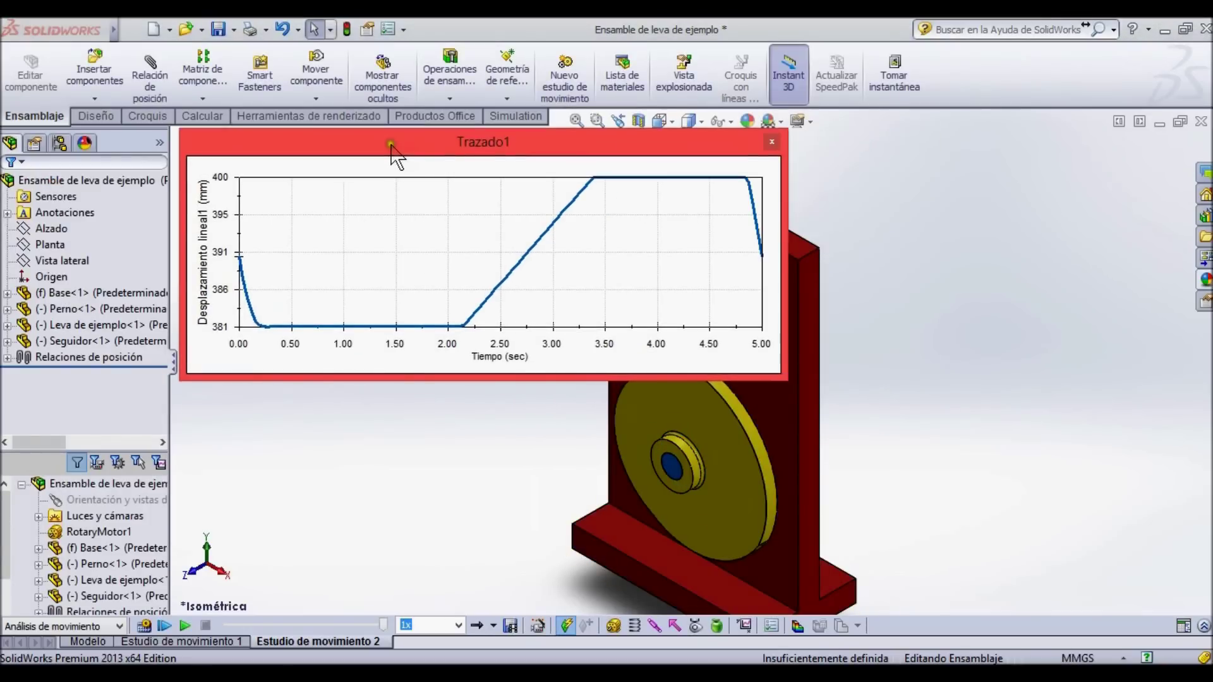
right_click(588, 175)
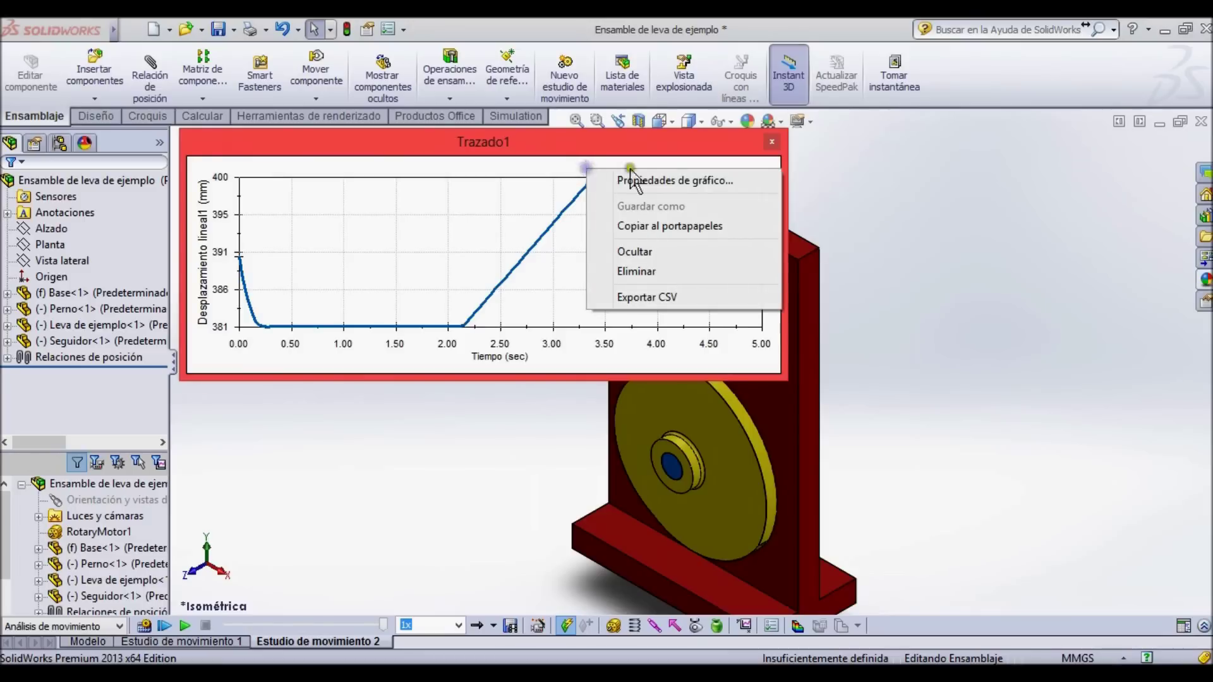
click(667, 227)
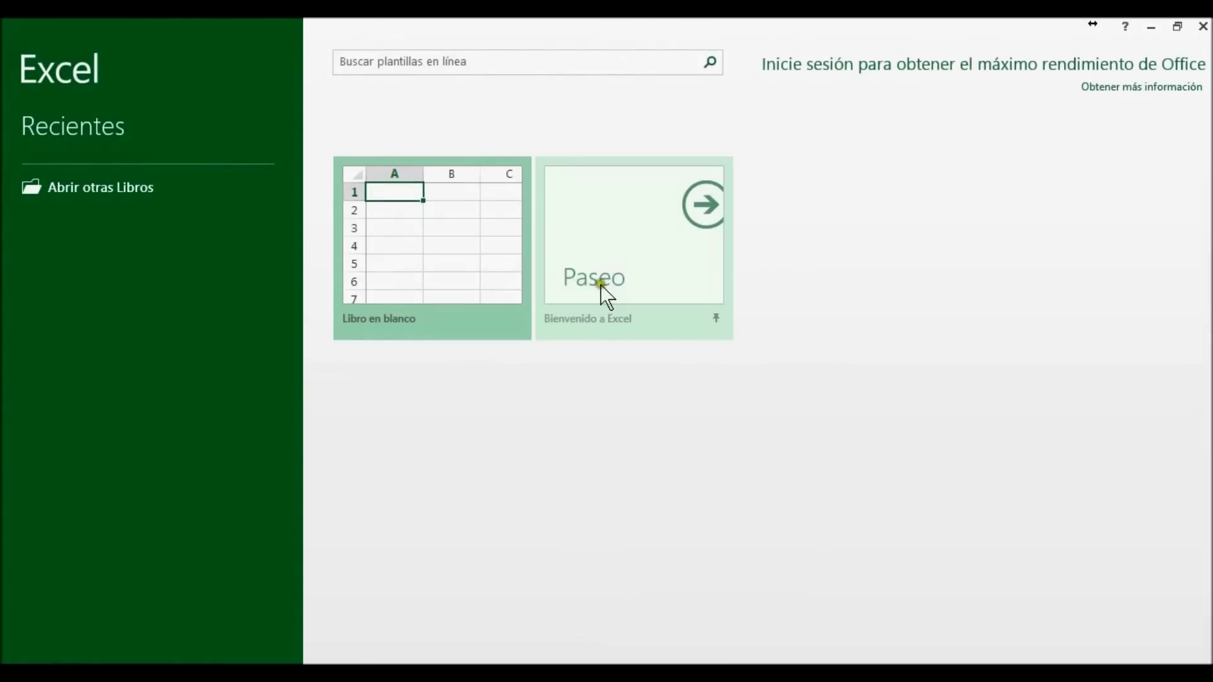
click(425, 238)
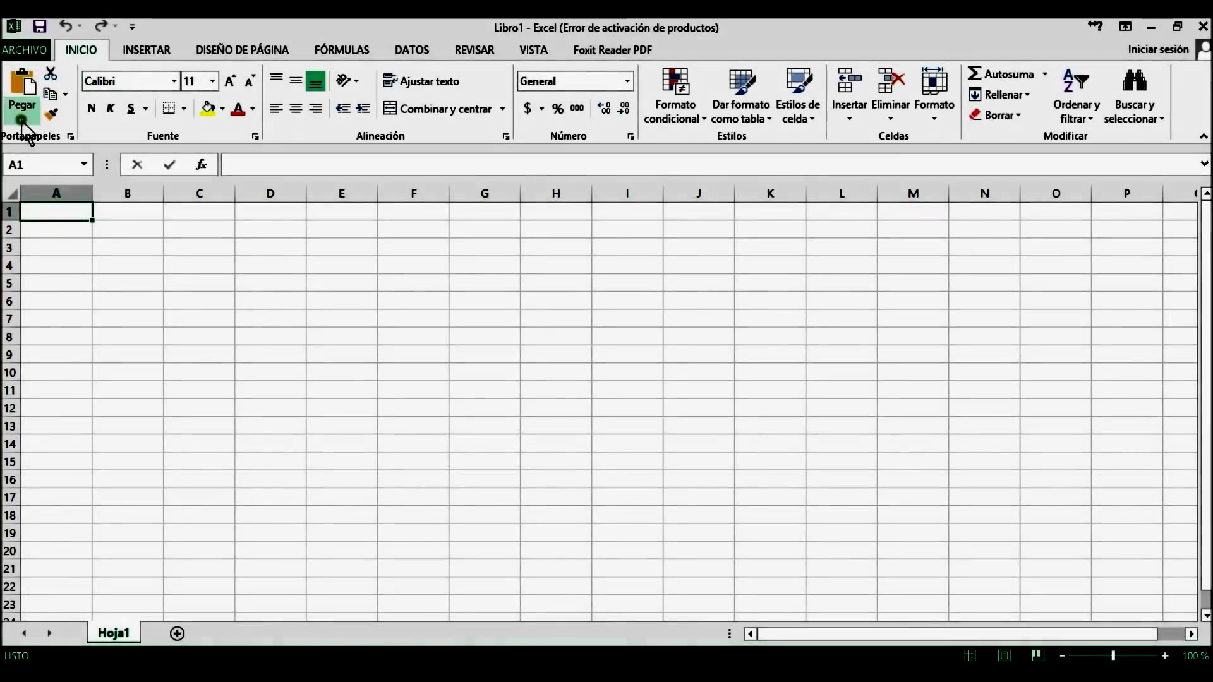
click(22, 117)
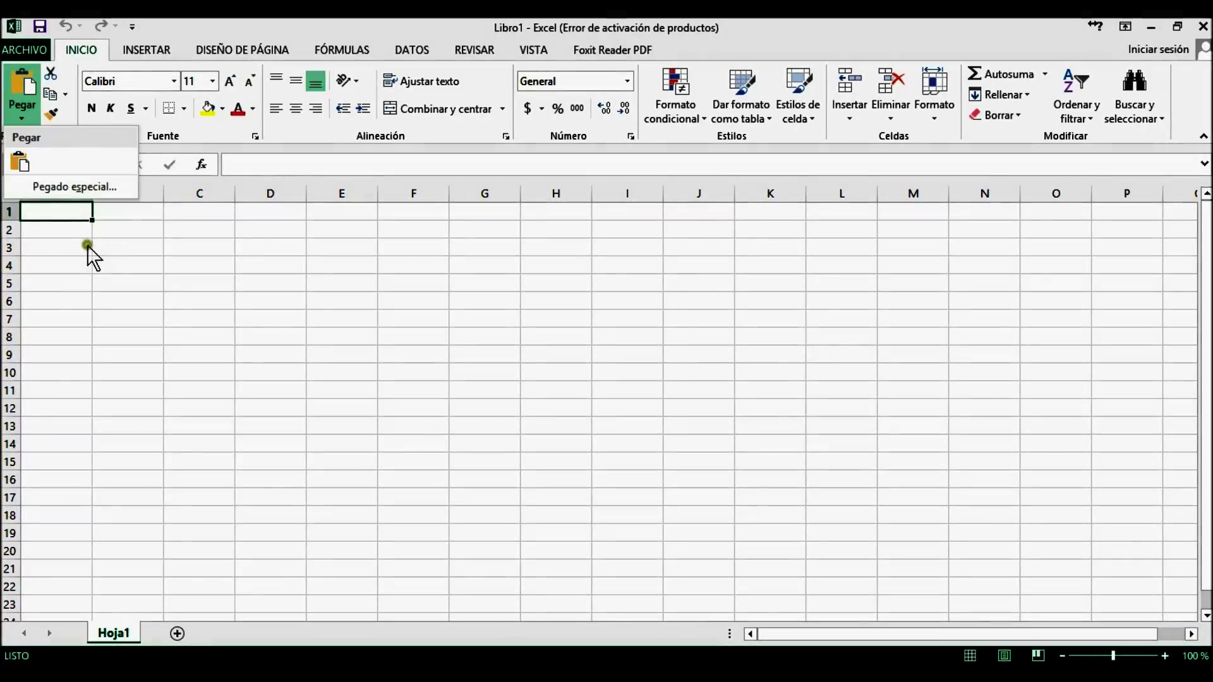
click(21, 163)
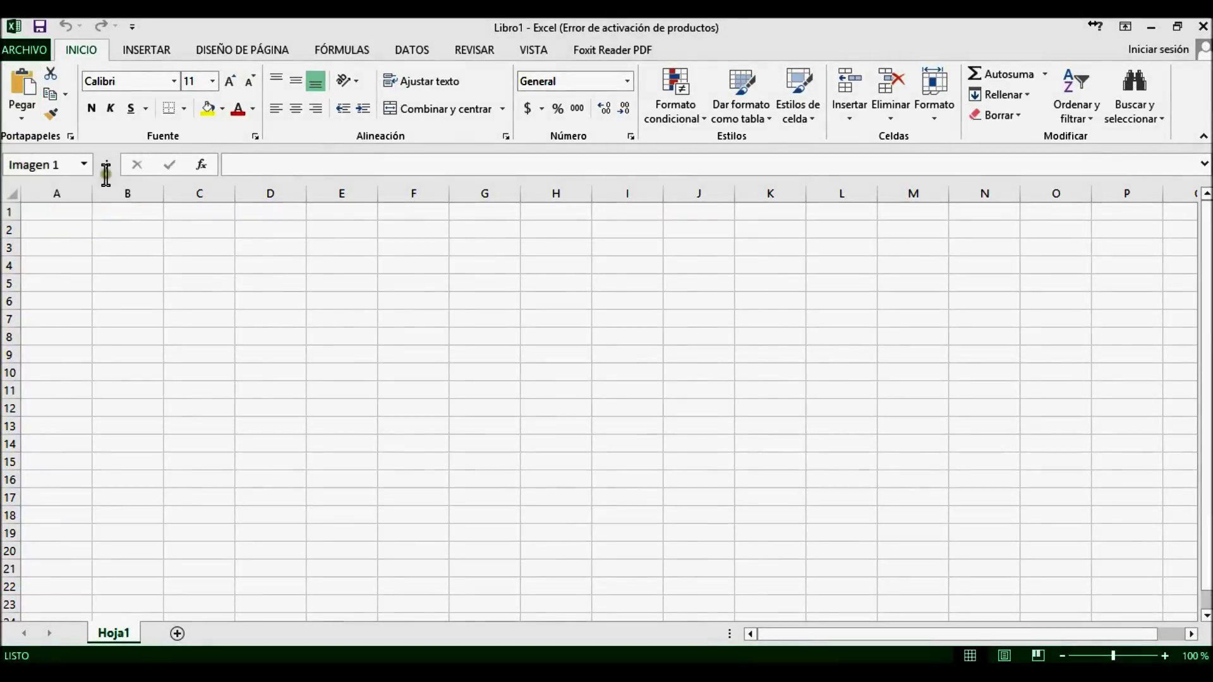
click(815, 394)
click(316, 306)
drag(534, 264, 603, 331)
Enter the title GRAFICO DE DESPLAZAMIENTO DE SEGUIDOR DE LEVA in cell D2 and move the plot picture closer beneath it.
click(192, 225)
click(303, 232)
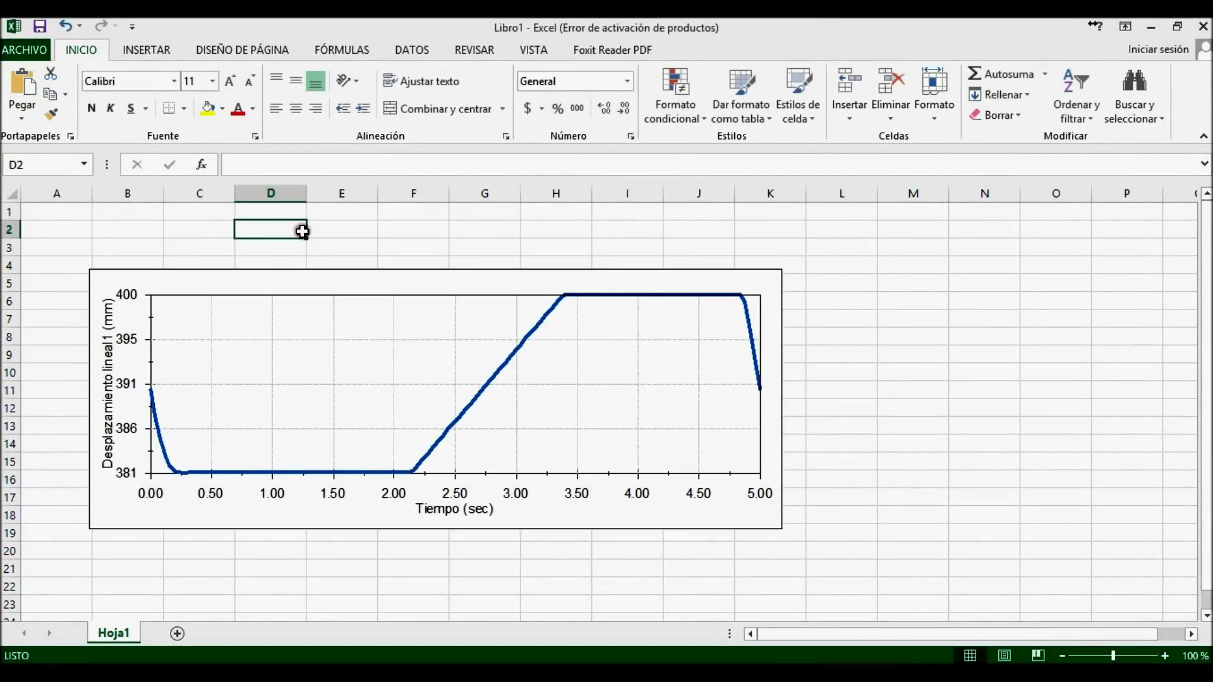
text(GRAFICO)
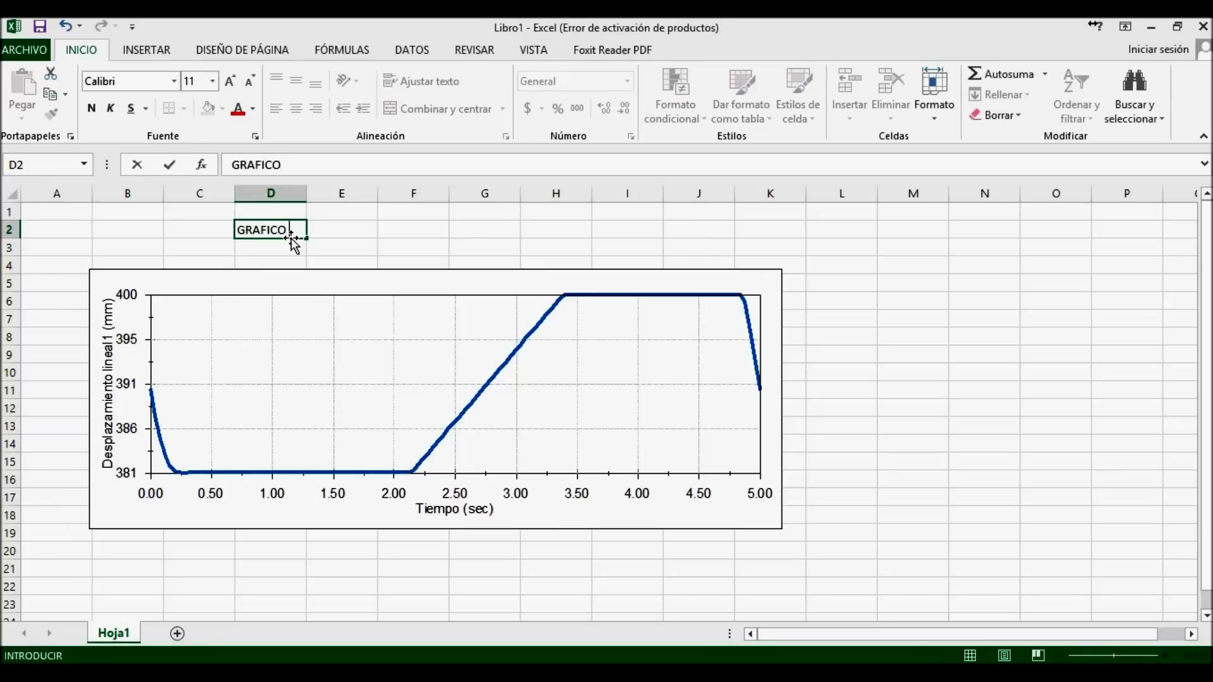
text( DE DESPLAZAMIENTO DE SEGUIDOR DE LEVA)
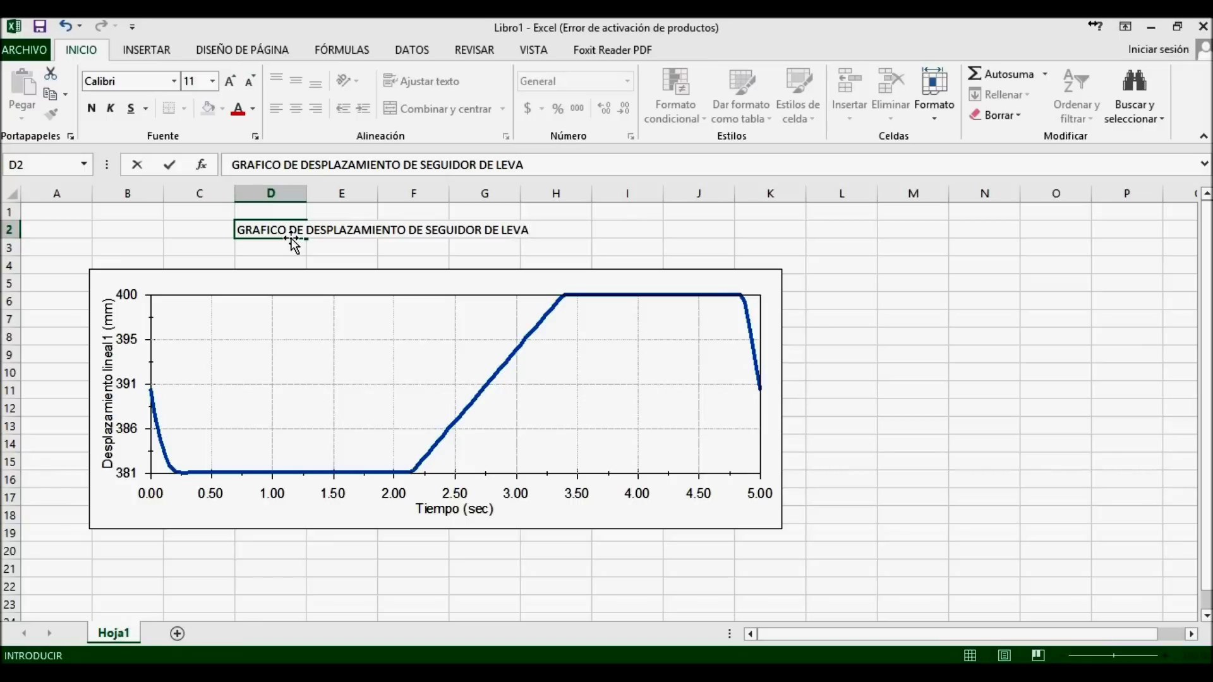
key(Return)
click(342, 283)
drag(341, 283, 273, 254)
click(864, 253)
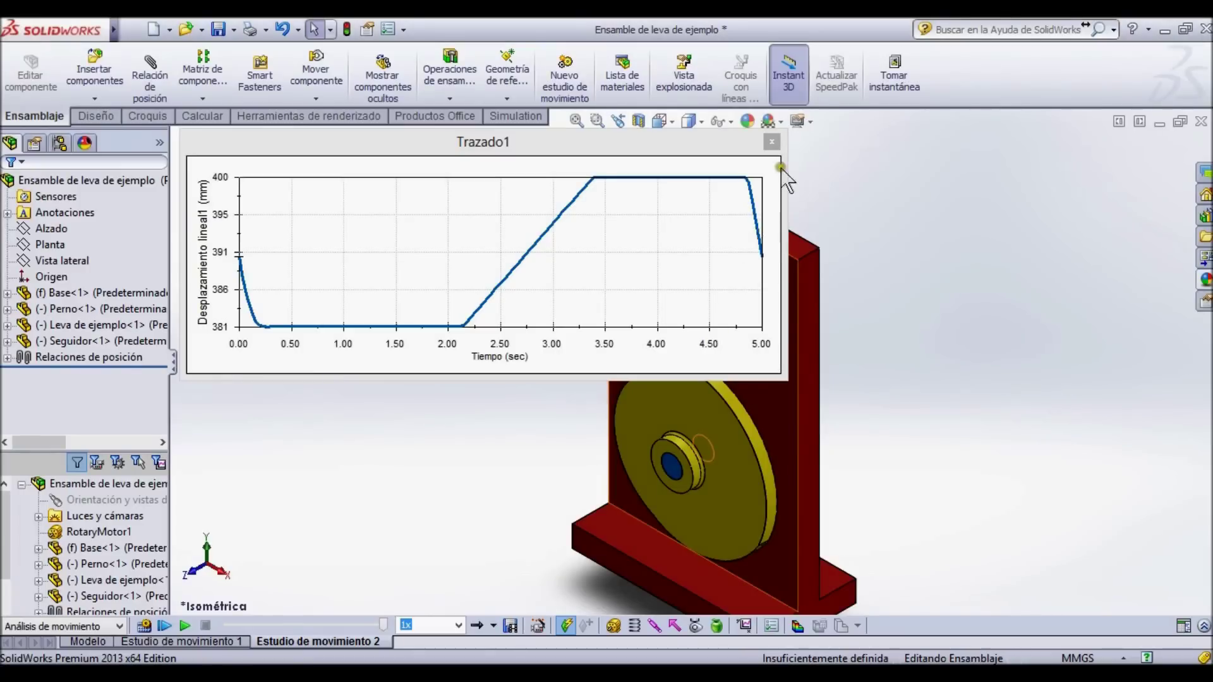
Export the displacement plot's data as a CSV file named Datos de desplazamiento de seguidor in the Leva de ejemplo folder.
right_click(705, 172)
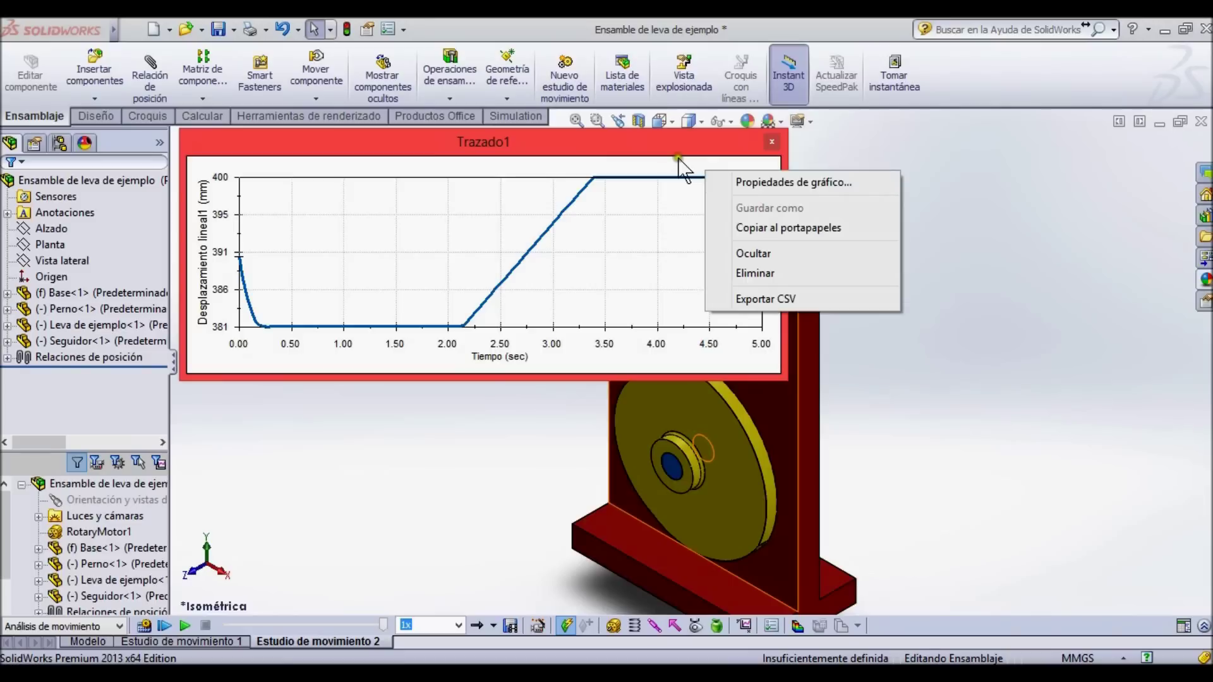
right_click(666, 170)
click(670, 177)
right_click(670, 172)
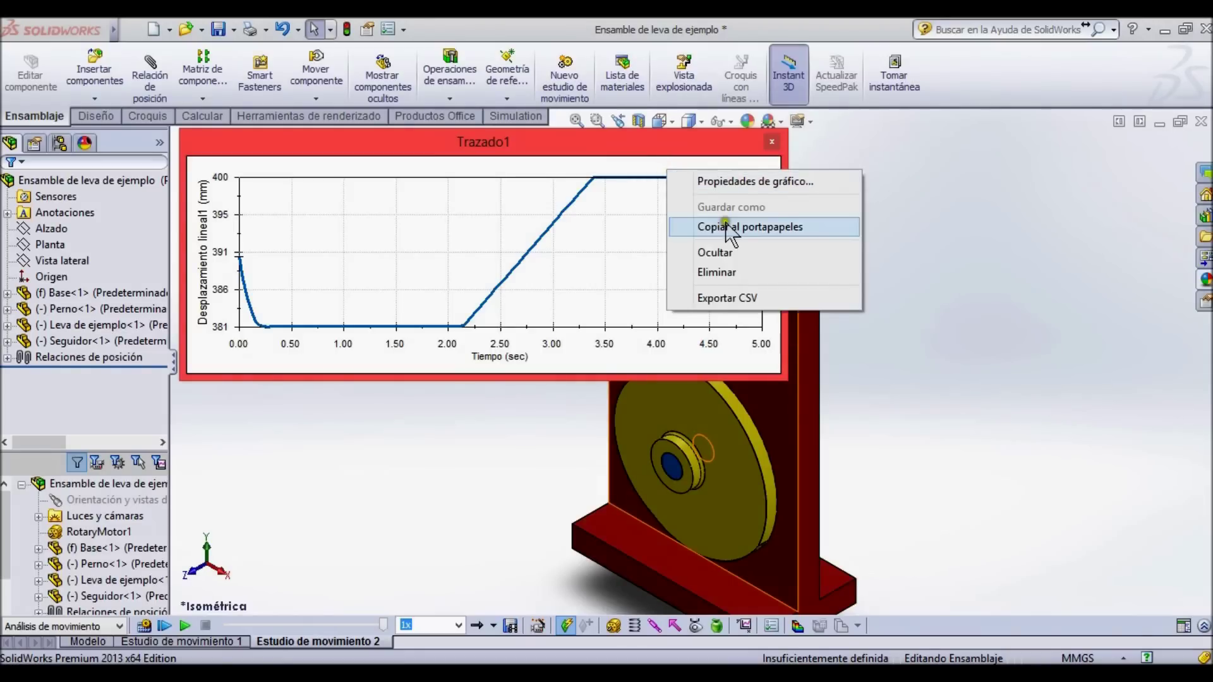
click(748, 302)
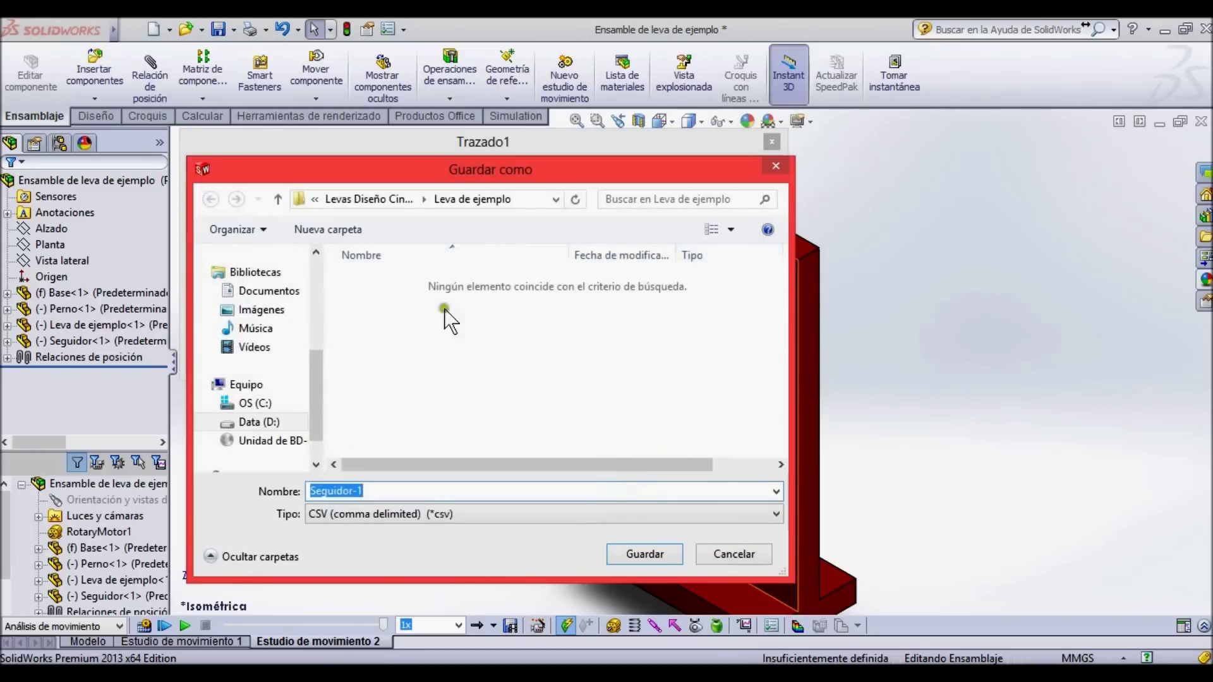
drag(318, 379, 318, 302)
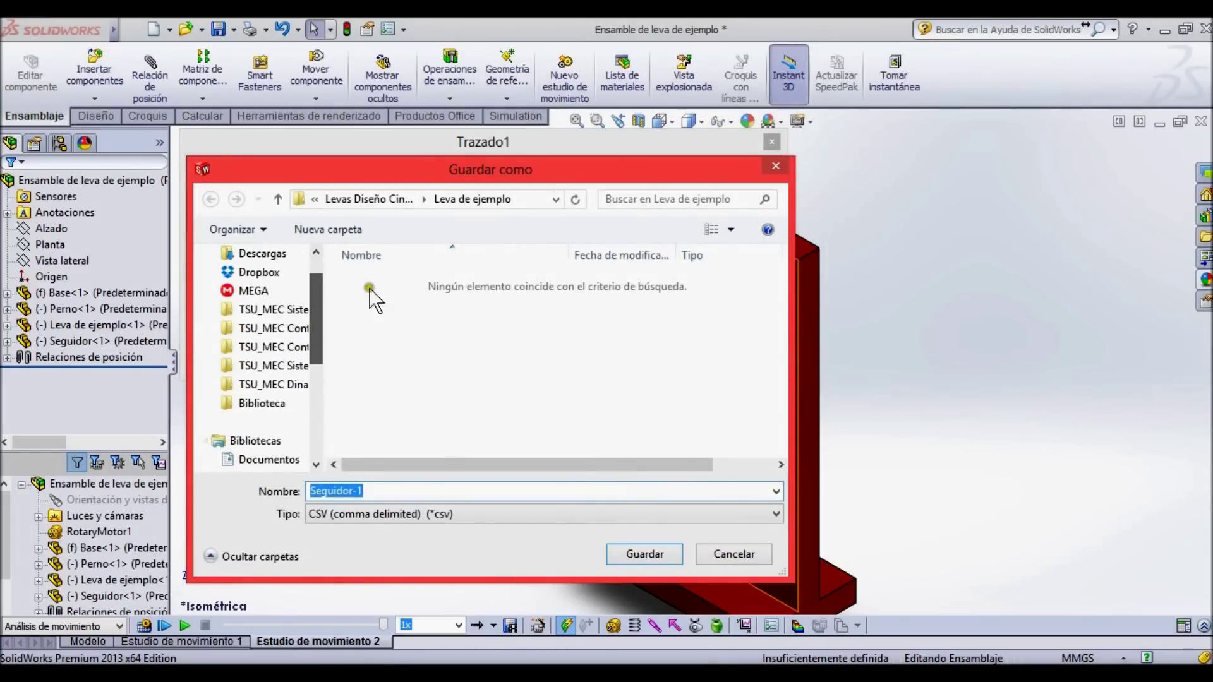
click(388, 491)
key(BackSpace)
key(BackSpace)
key(BackSpace)
key(BackSpace)
key(BackSpace)
key(BackSpace)
key(BackSpace)
key(BackSpace)
key(BackSpace)
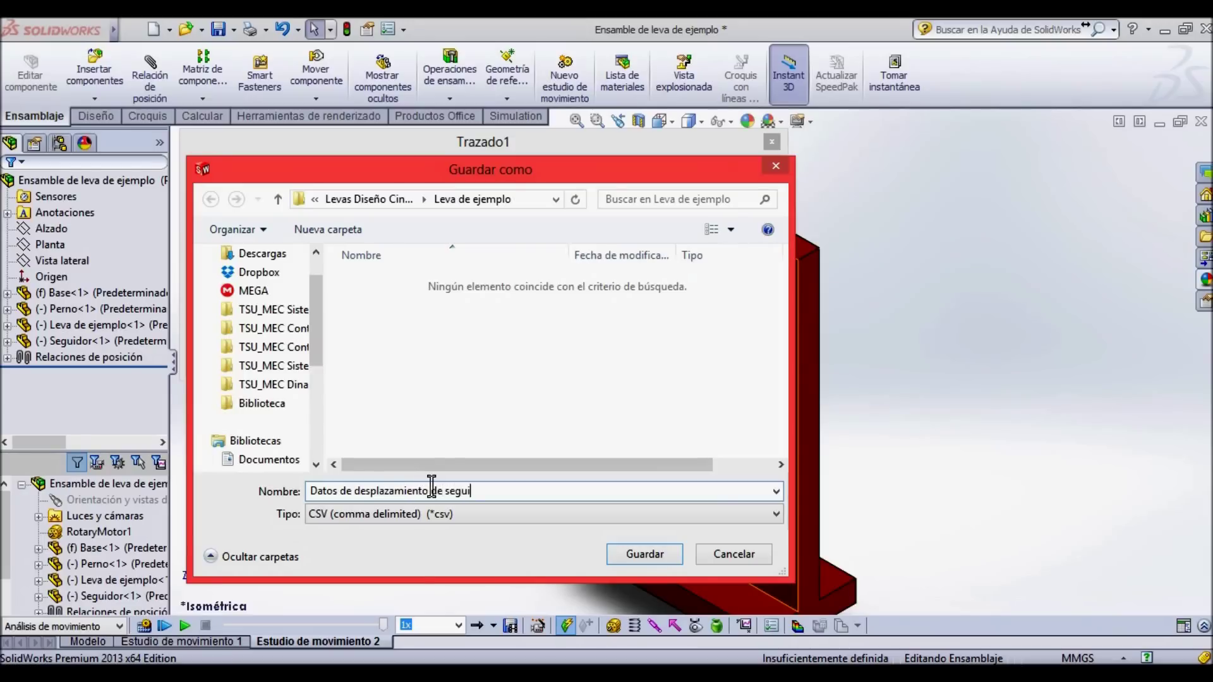
click(640, 553)
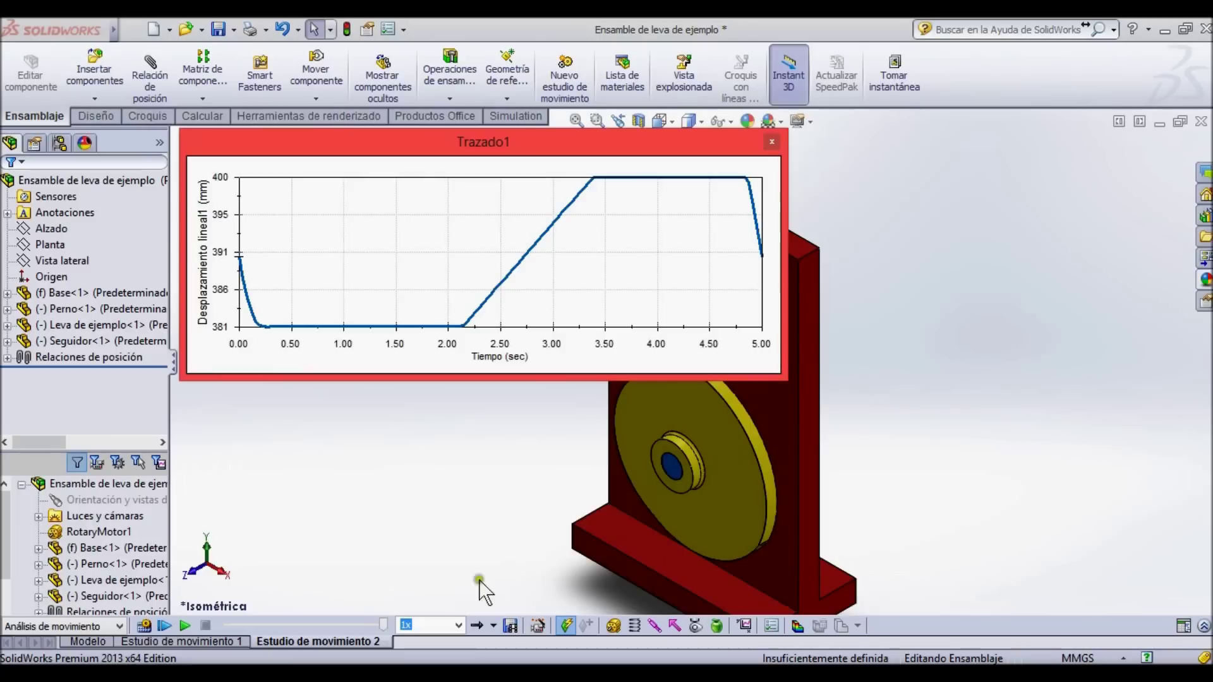
Switch to the Leva de ejemplo folder in File Explorer, show large icons and open Datos de desplazamiento de seguidor in Excel.
mouse_move(346, 609)
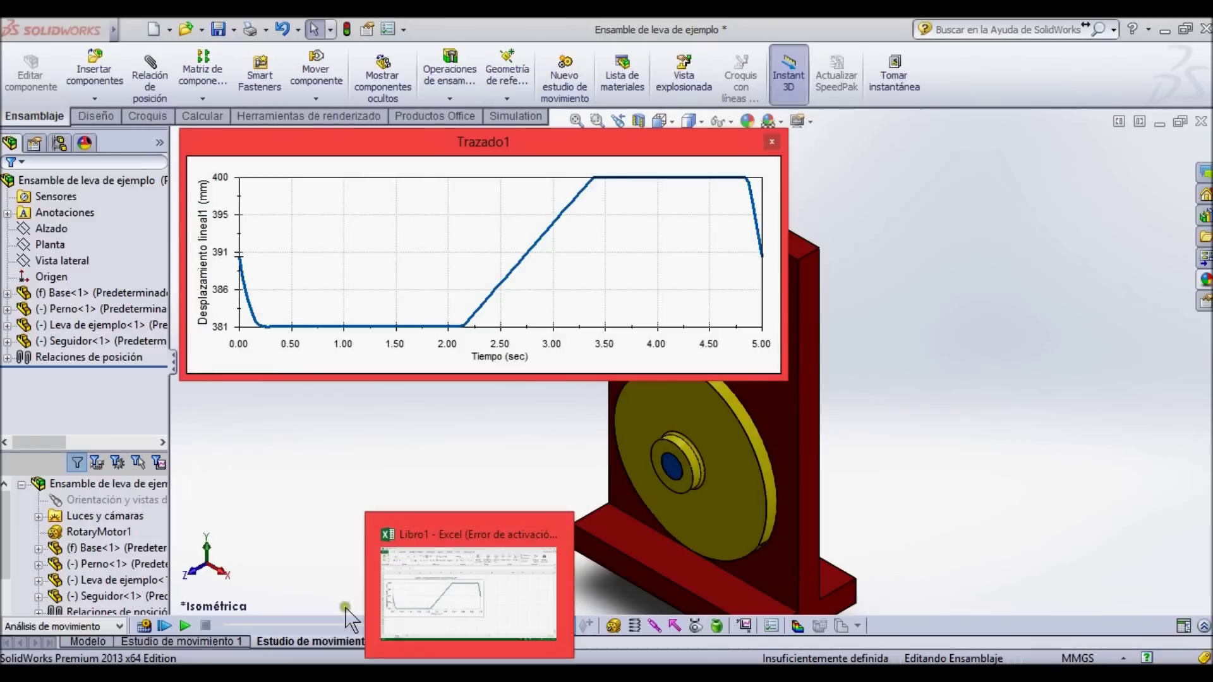
click(211, 672)
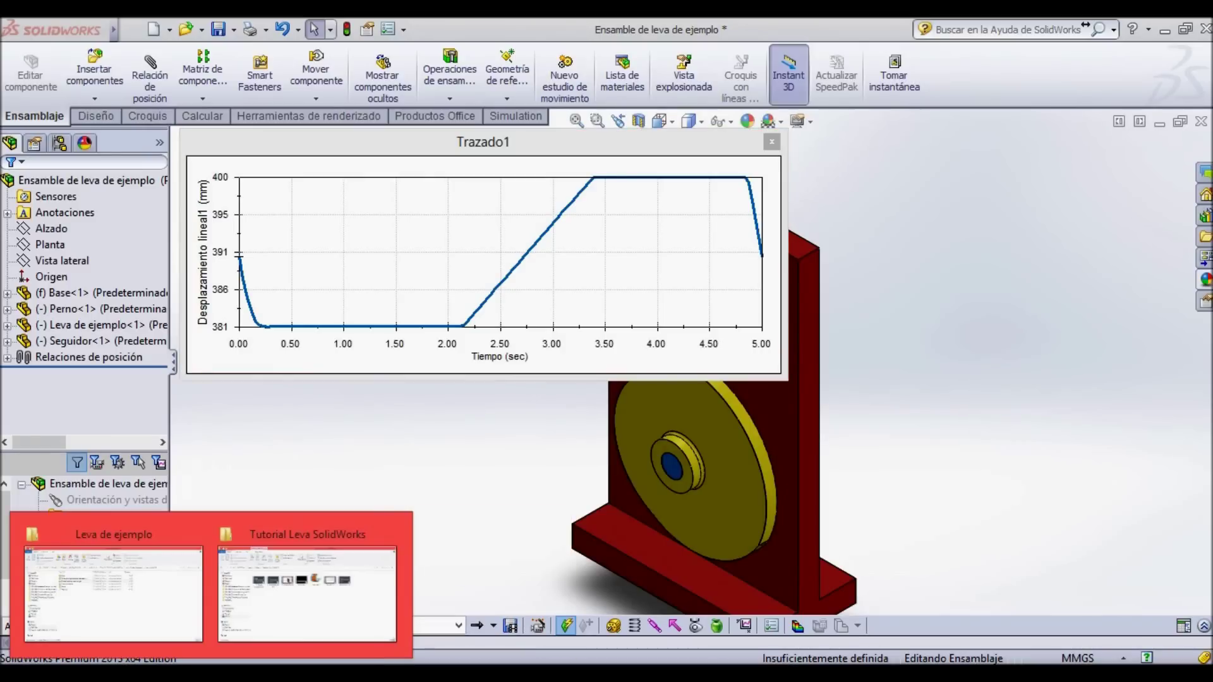
click(122, 618)
click(510, 361)
click(293, 233)
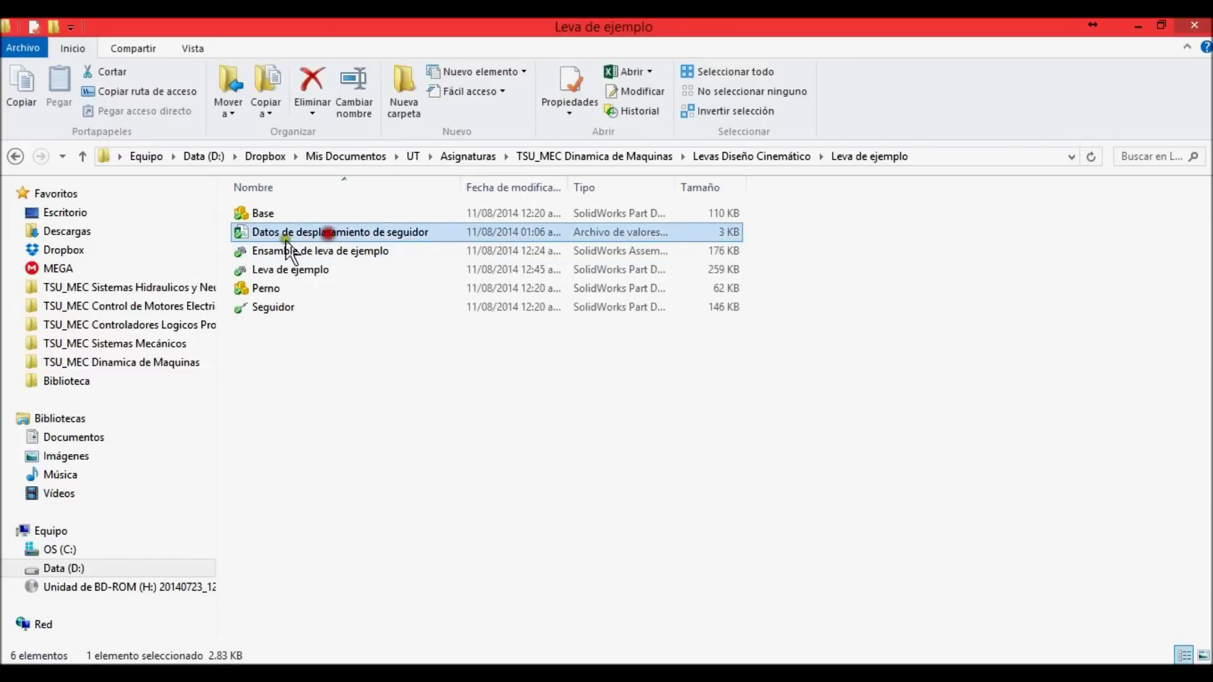
click(1203, 654)
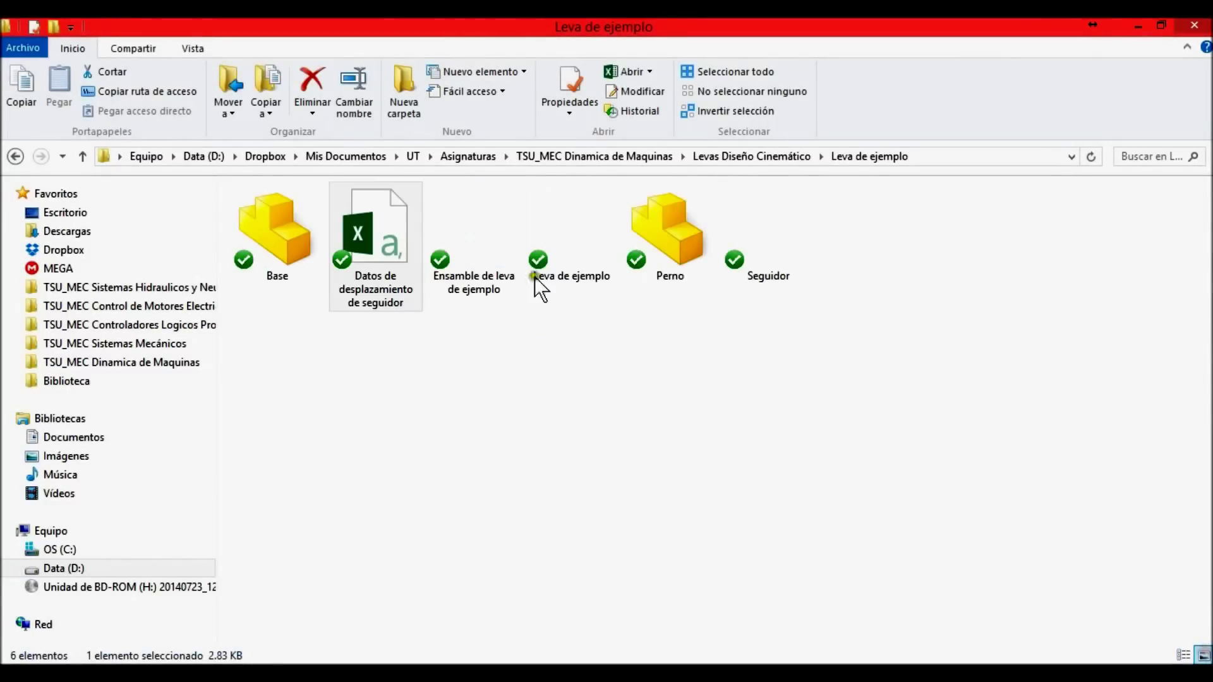
click(381, 243)
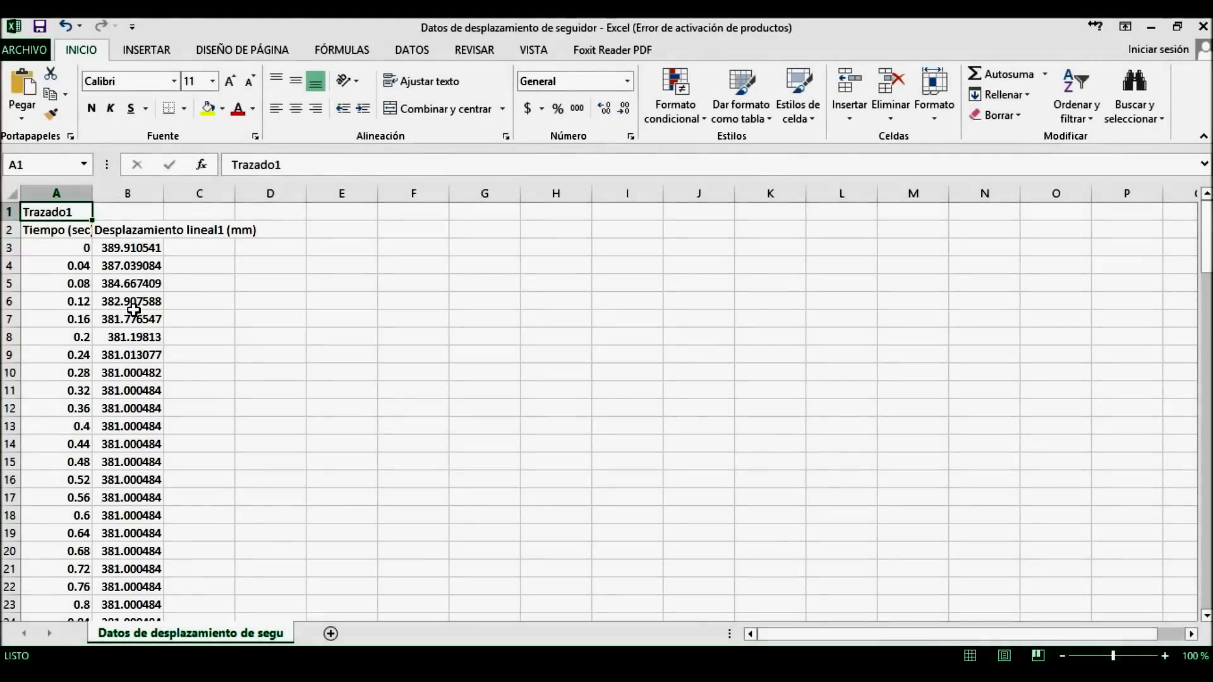
Plot the time and displacement data in A3:B128 as a scatter chart with straight lines and move it nearer the data.
click(131, 316)
drag(83, 247, 120, 420)
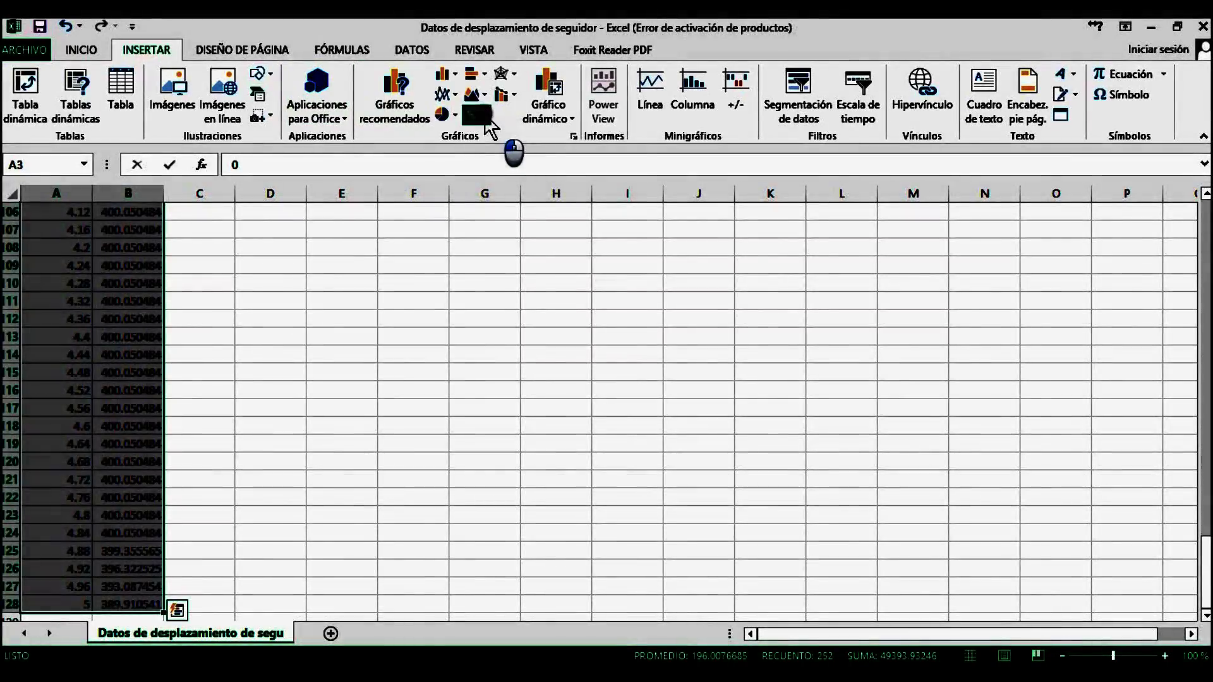
click(477, 114)
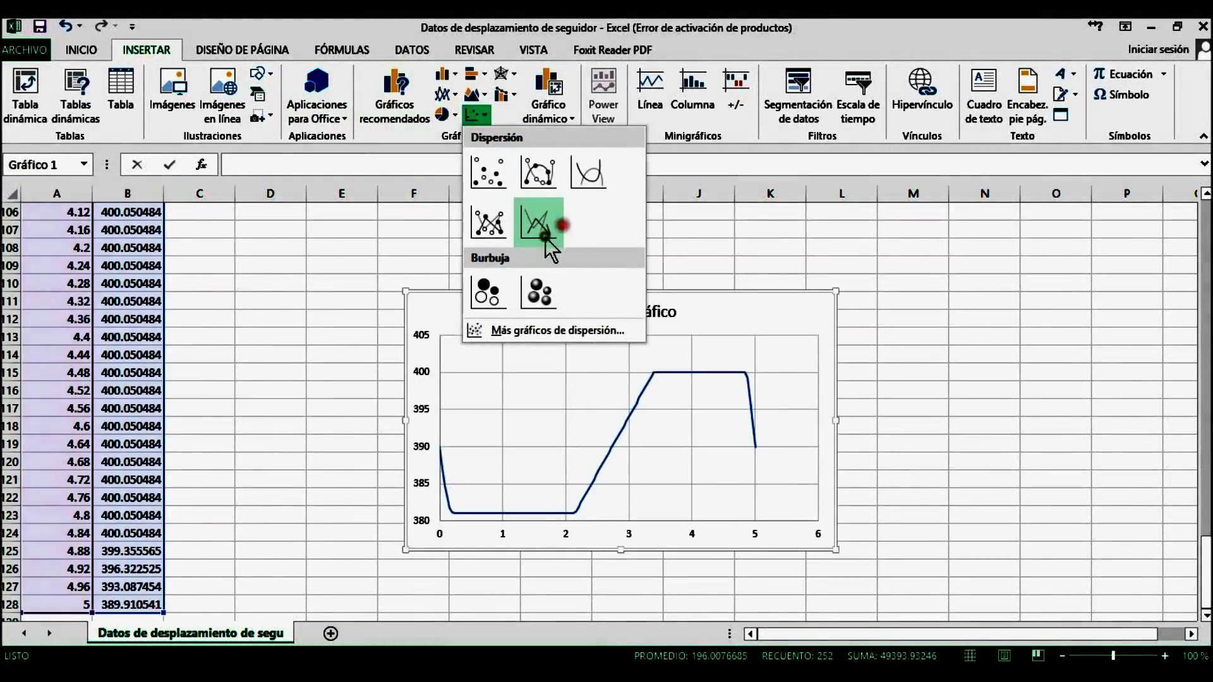
click(545, 229)
drag(726, 319, 585, 271)
click(793, 305)
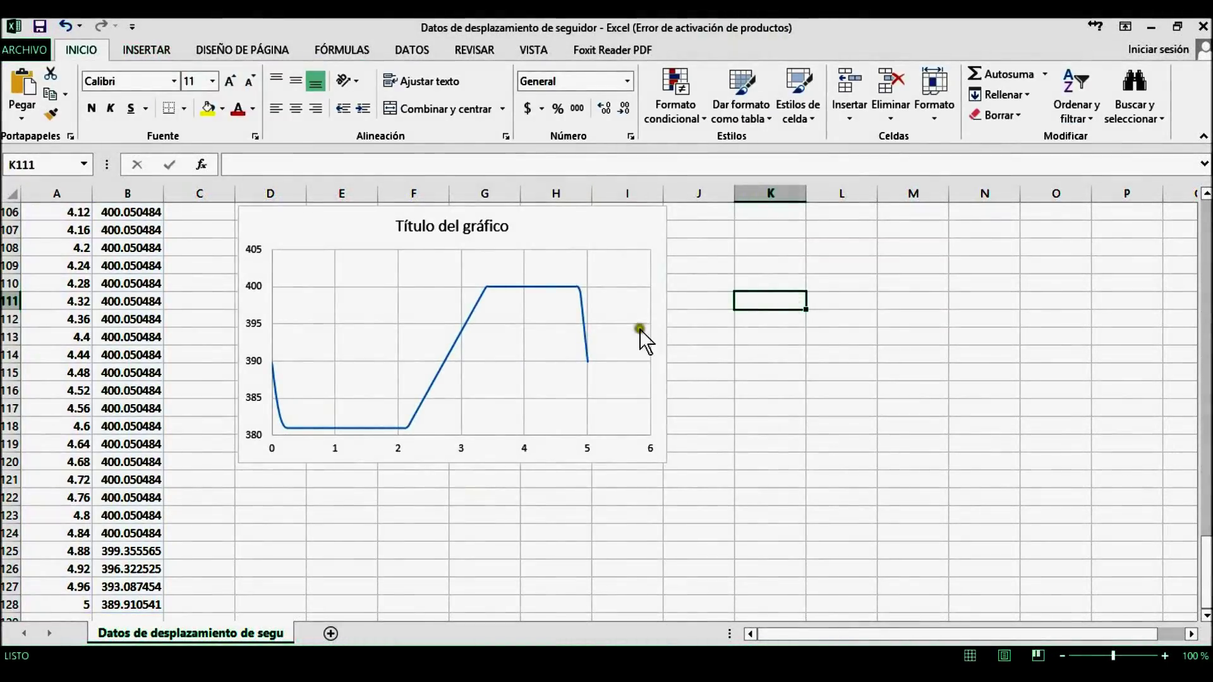
Compare the chart with the plot picture in Libro1, then return to SolidWorks and close the displacement plot.
click(470, 669)
click(414, 607)
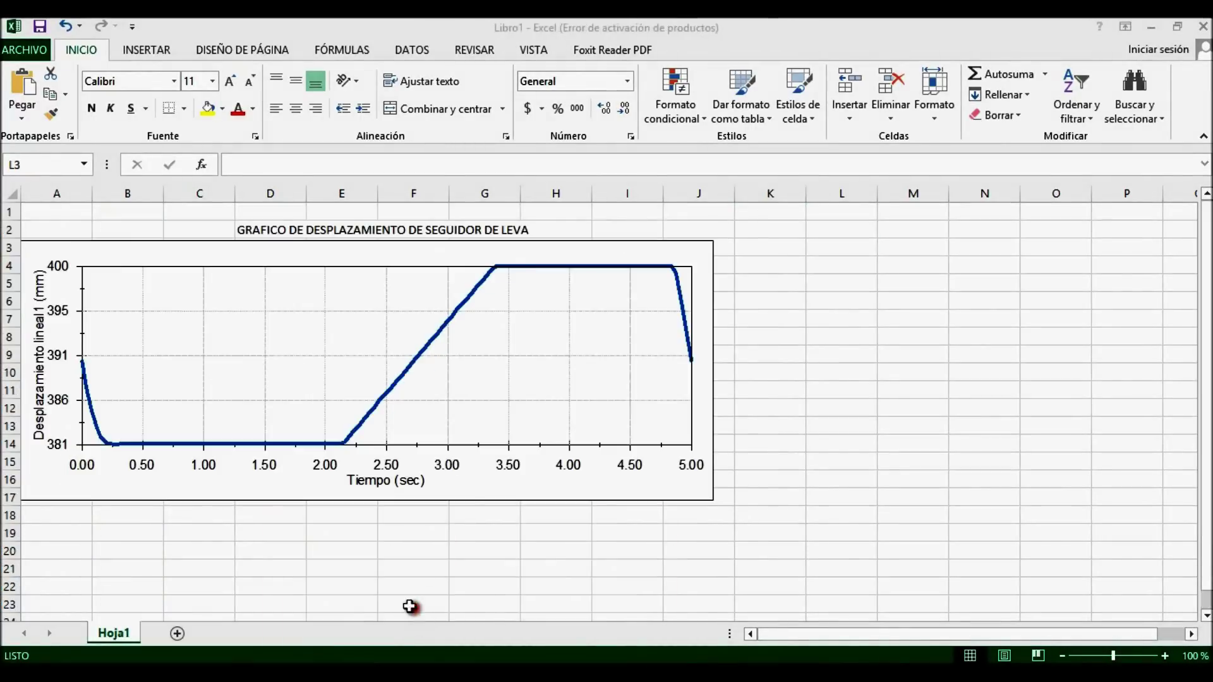
click(822, 425)
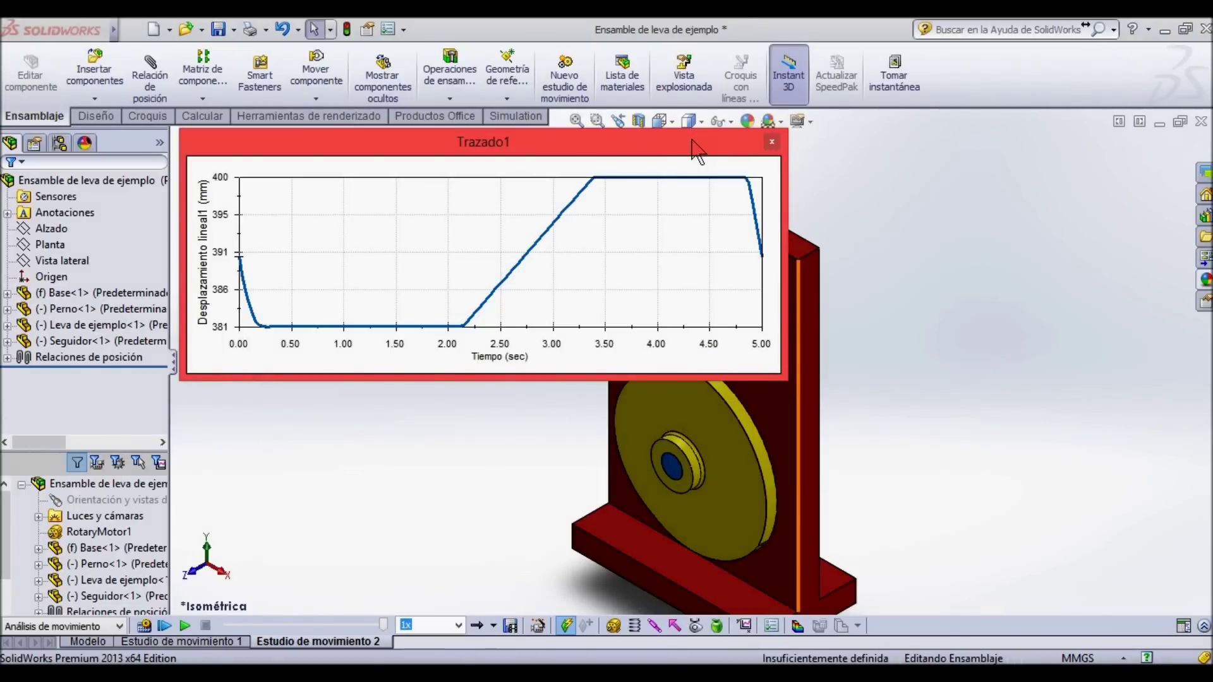
click(770, 141)
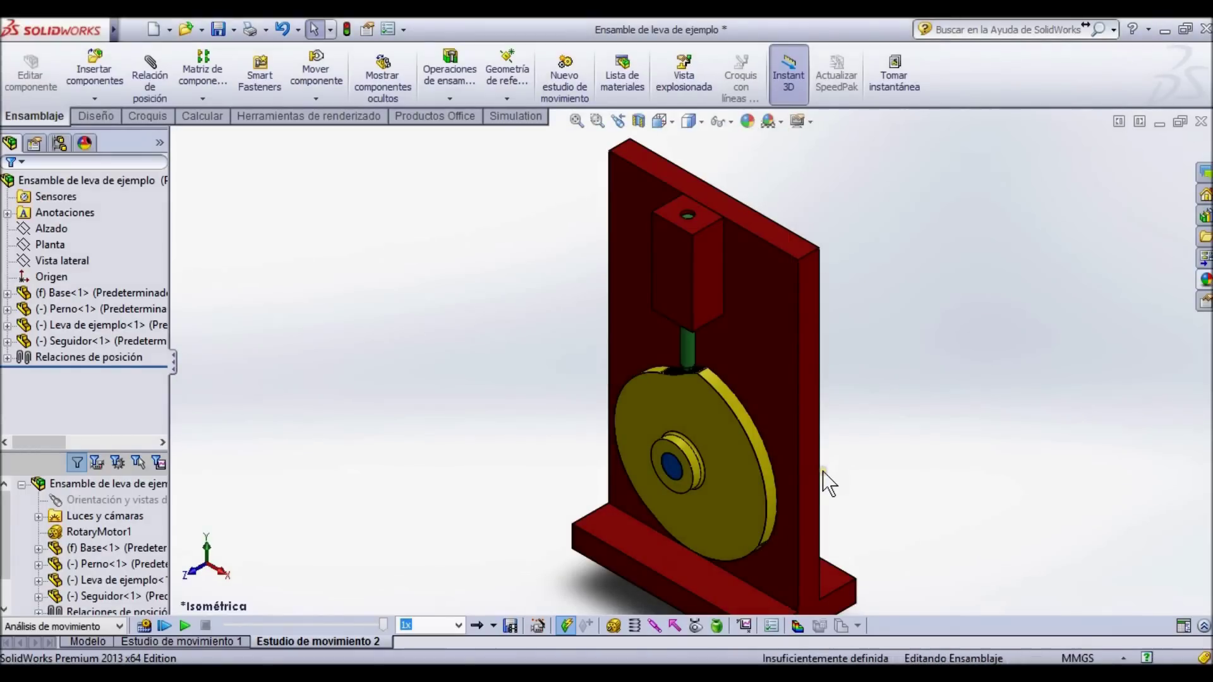
scroll(823, 471, up, 3)
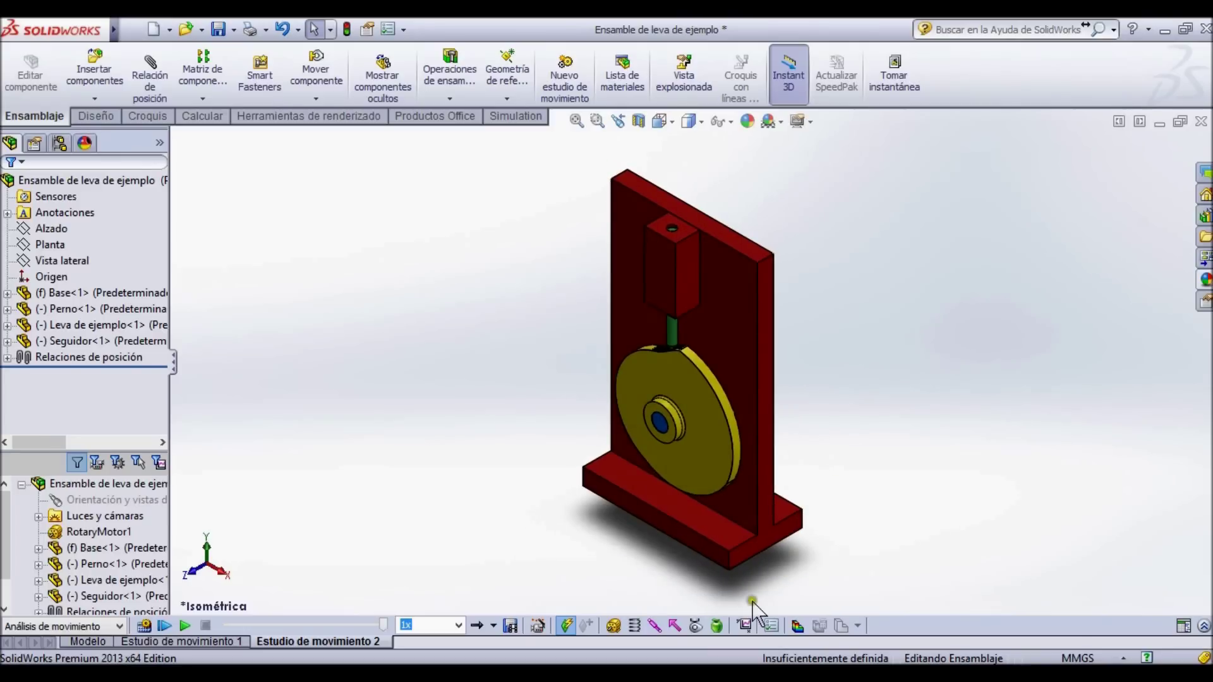
Start a new motion result for displacement/velocity/acceleration, set to Aceleración lineal and Componente Y.
click(745, 625)
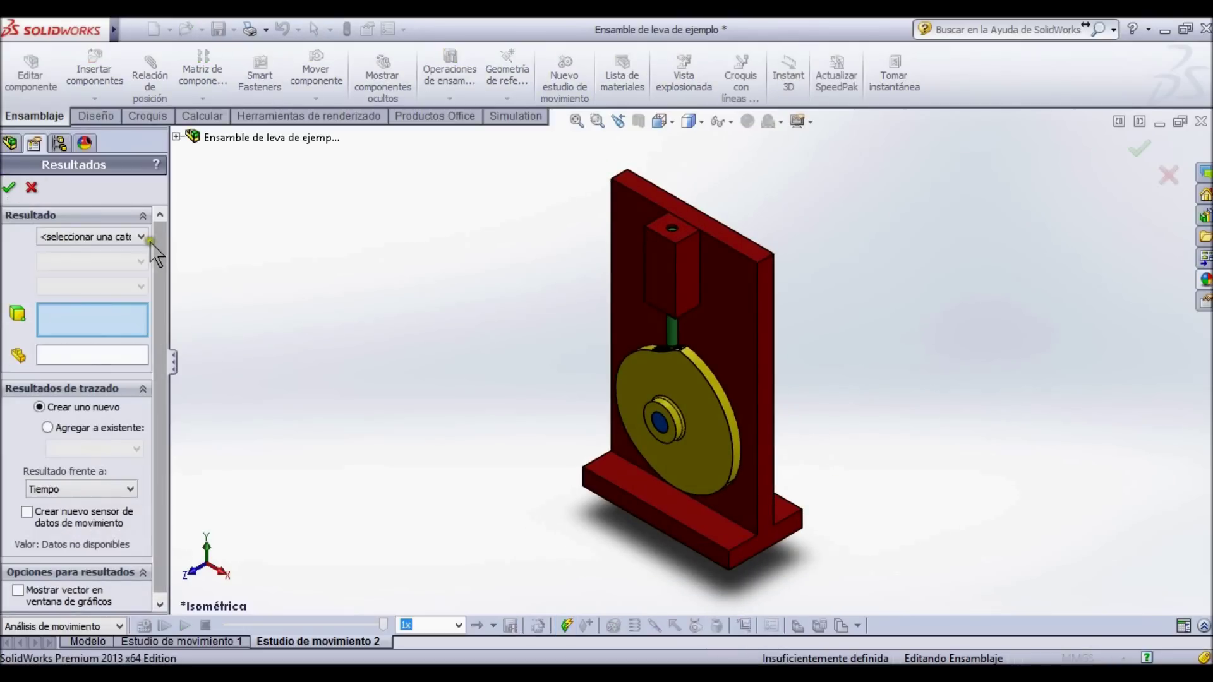
click(142, 237)
click(135, 261)
click(138, 262)
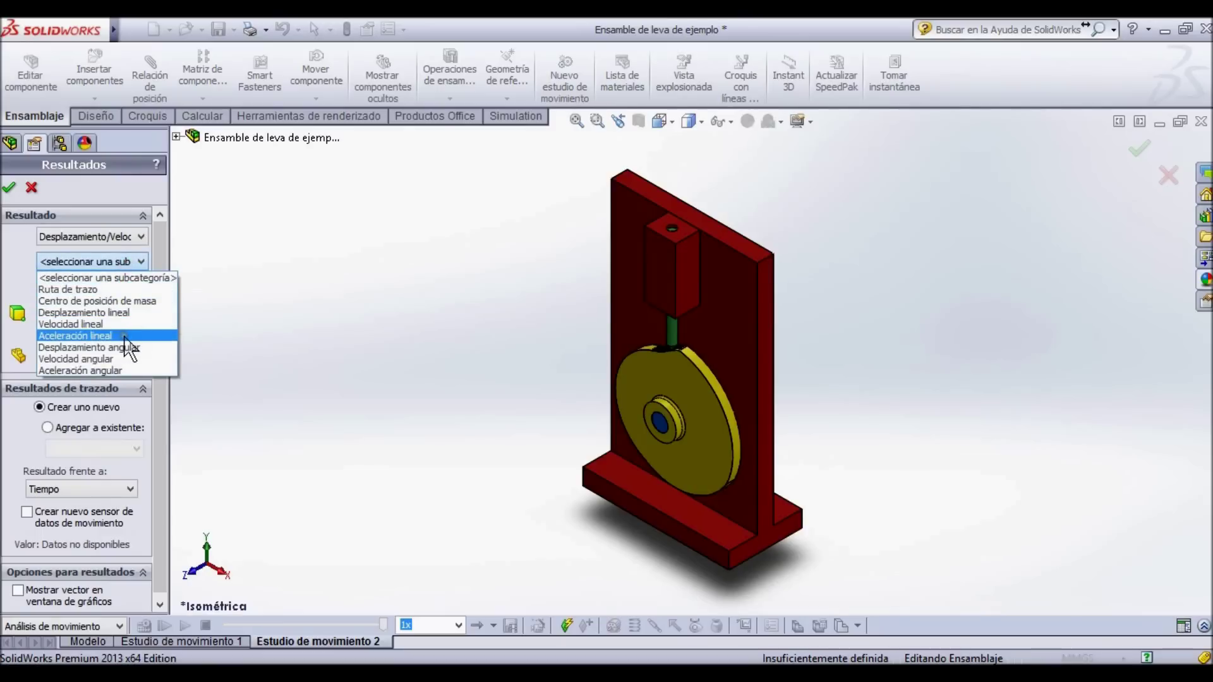
click(120, 336)
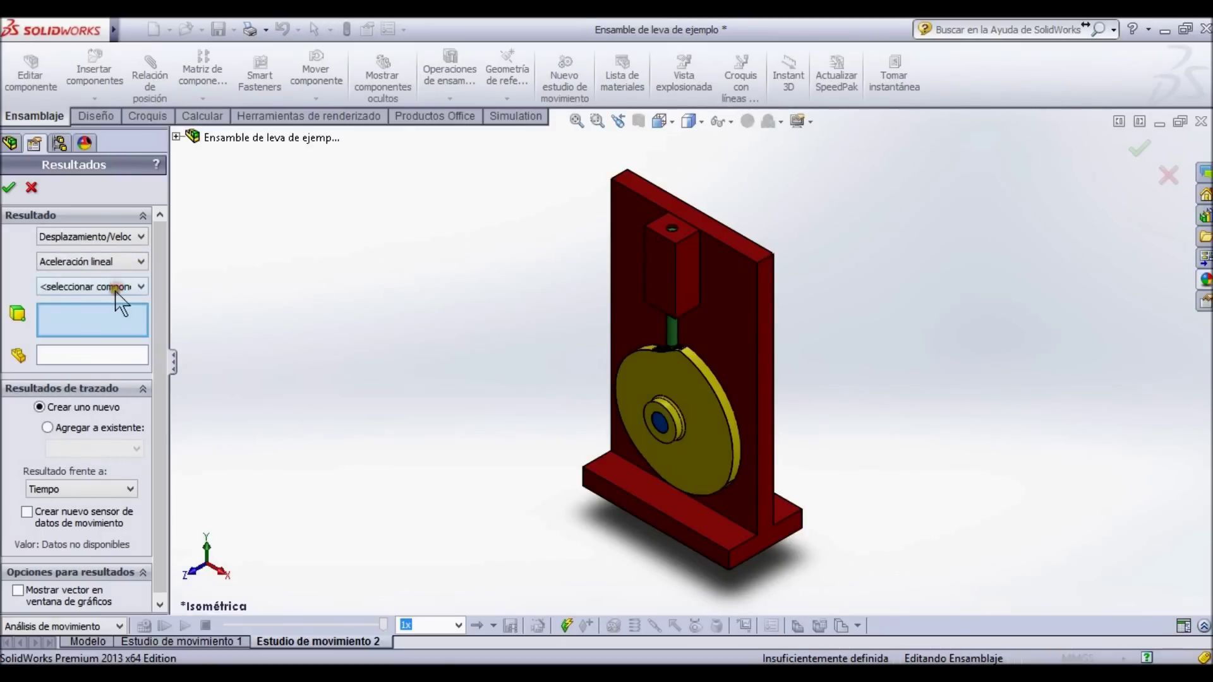
click(107, 287)
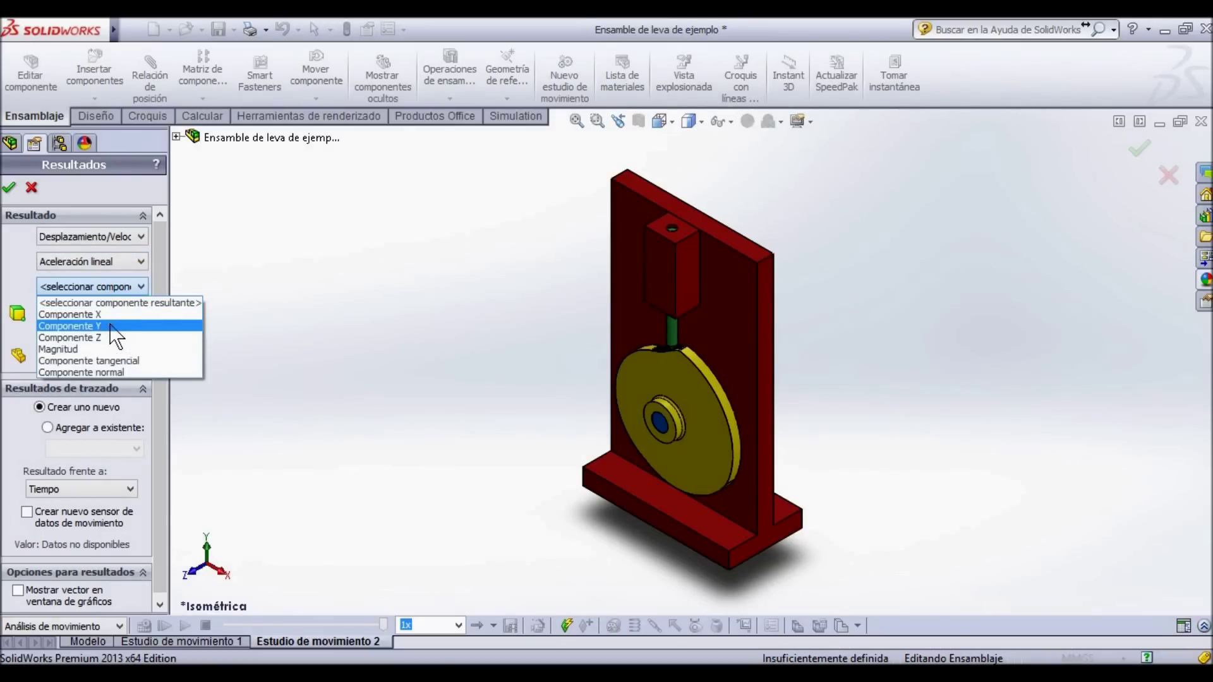
click(111, 330)
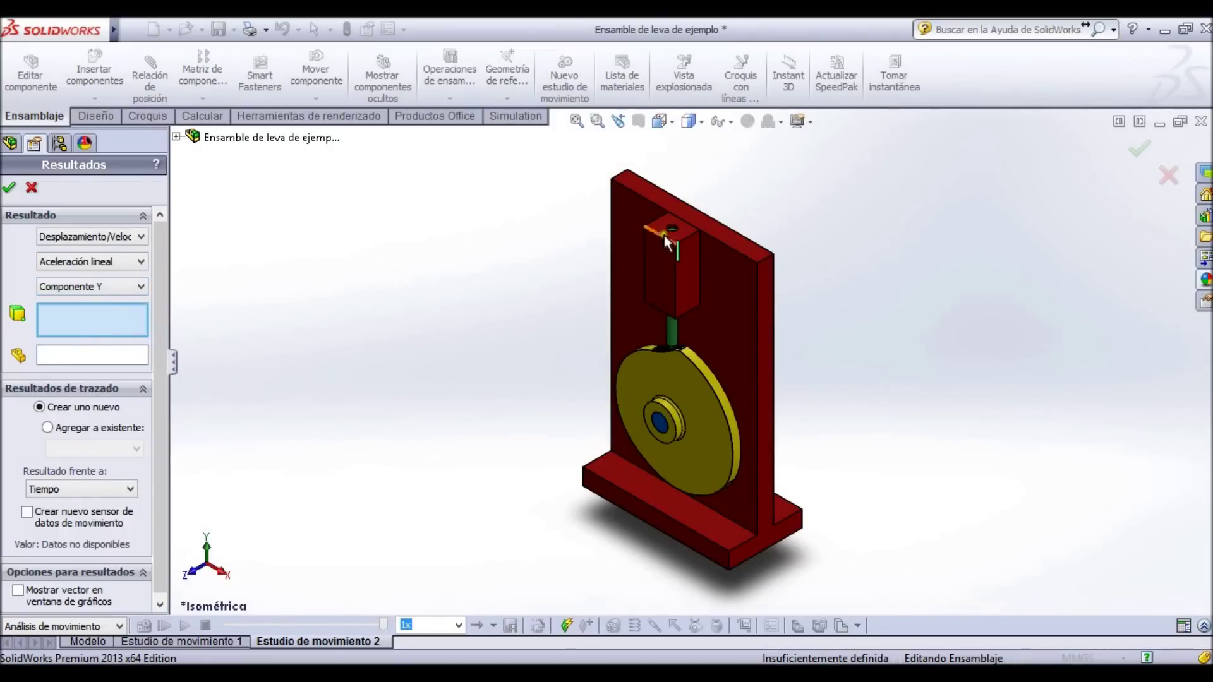
Create the acceleration plot against time from the follower's top face, update the initial animation state and move the plot over the model.
scroll(666, 242, down, 8)
click(666, 351)
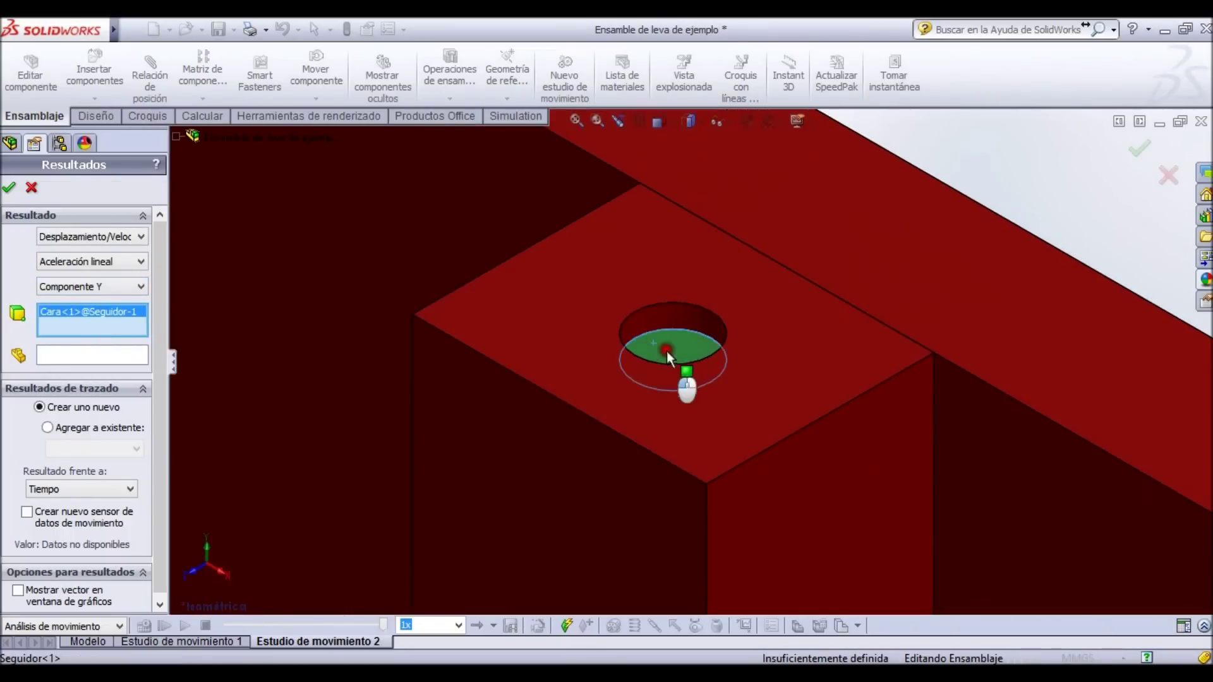
scroll(677, 350, up, 10)
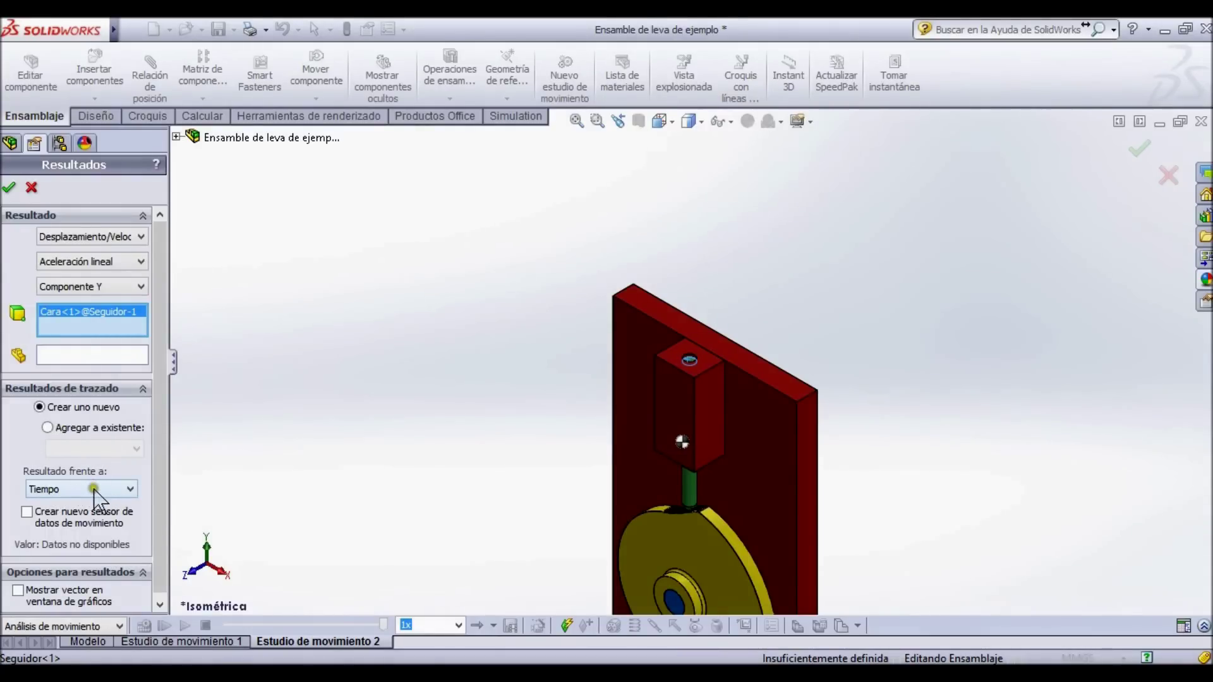
click(10, 187)
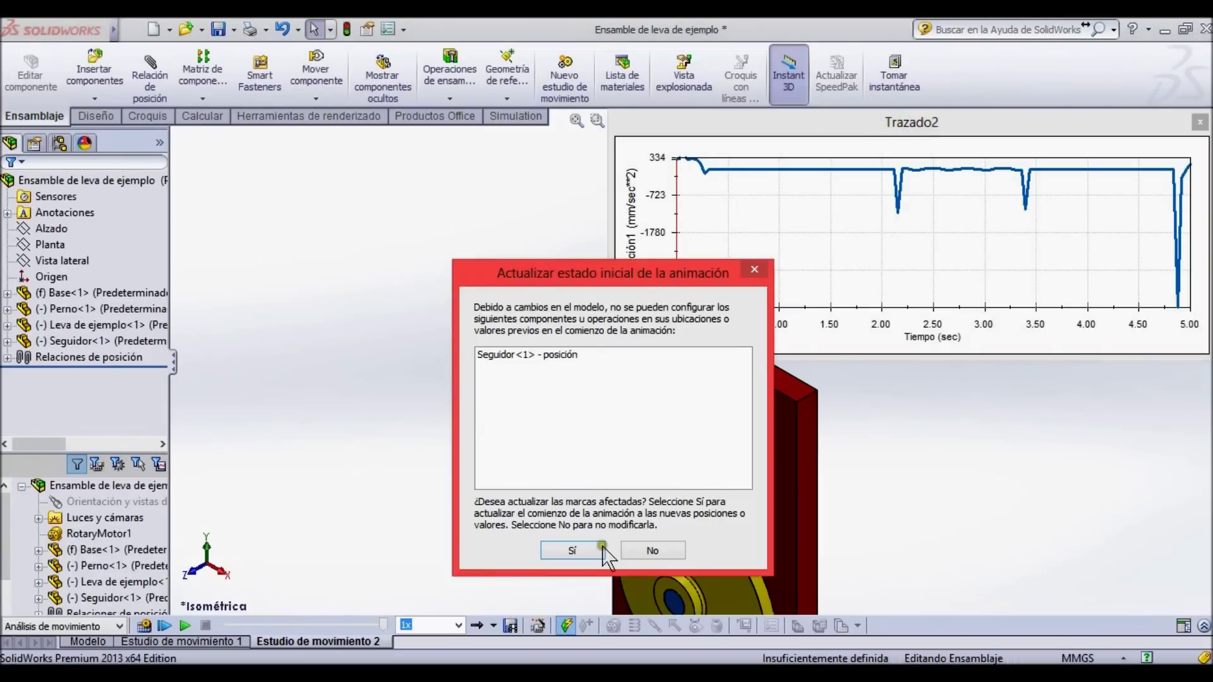
click(572, 551)
drag(847, 131, 511, 166)
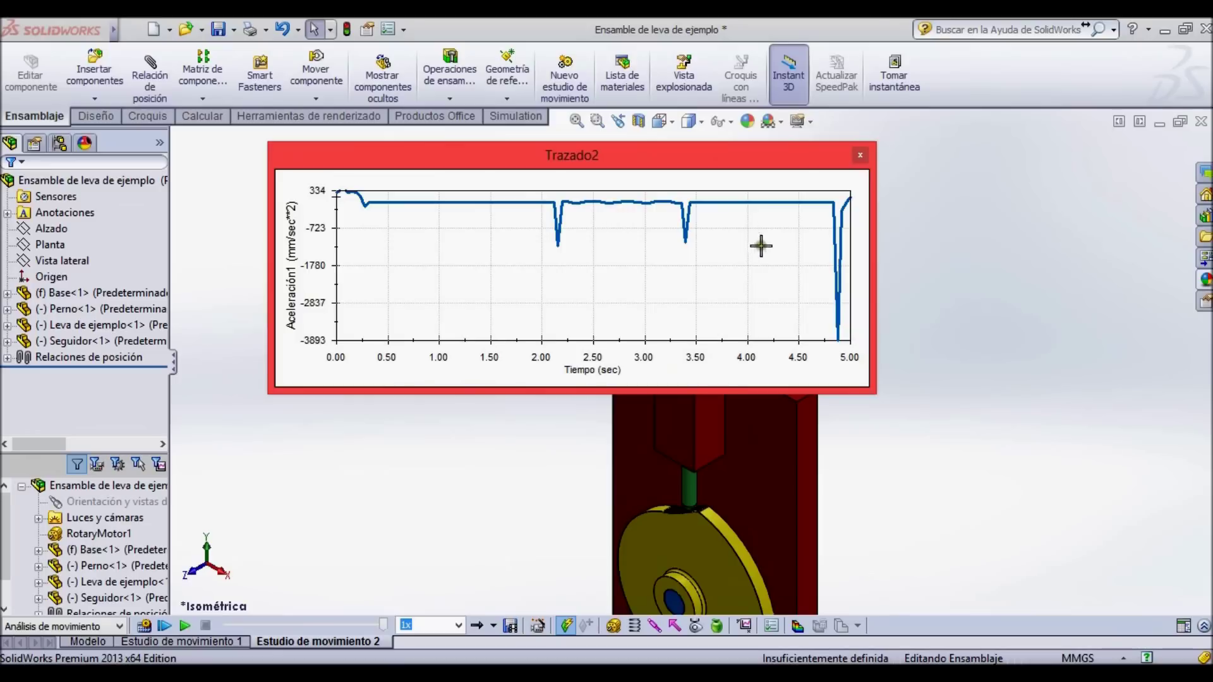
Copy the acceleration plot to the clipboard, paste it at L3 in the Libro1 workbook and move it beside the displacement picture.
right_click(726, 179)
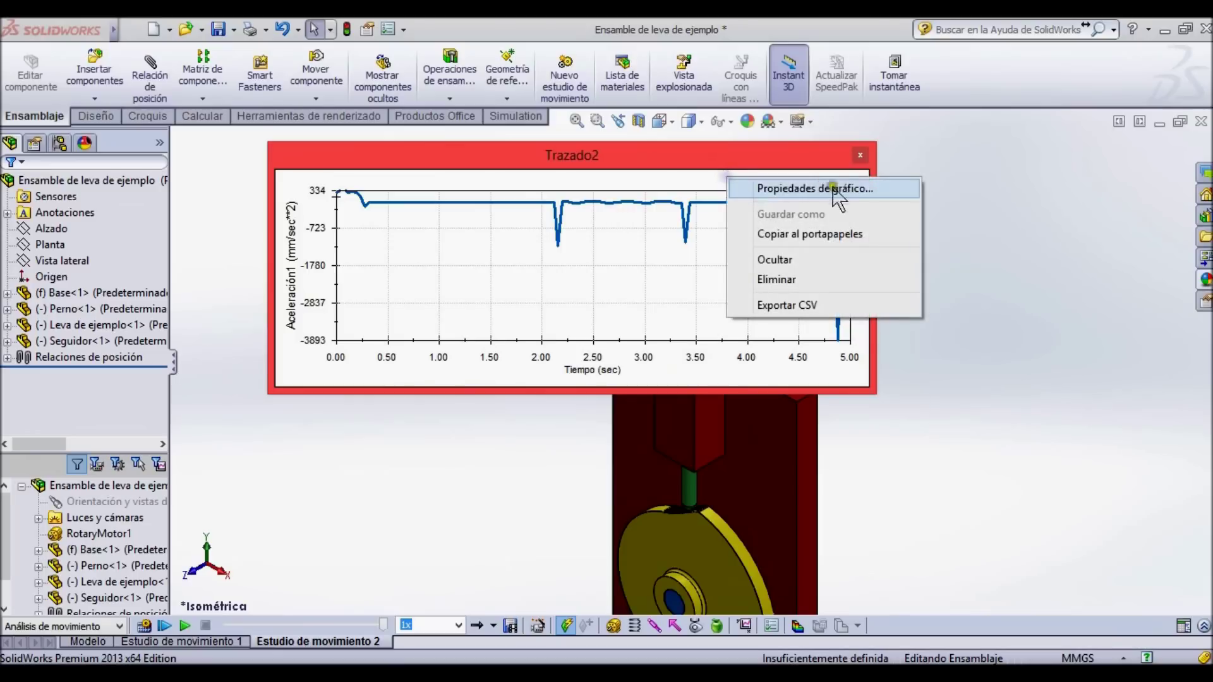
click(790, 233)
mouse_move(468, 660)
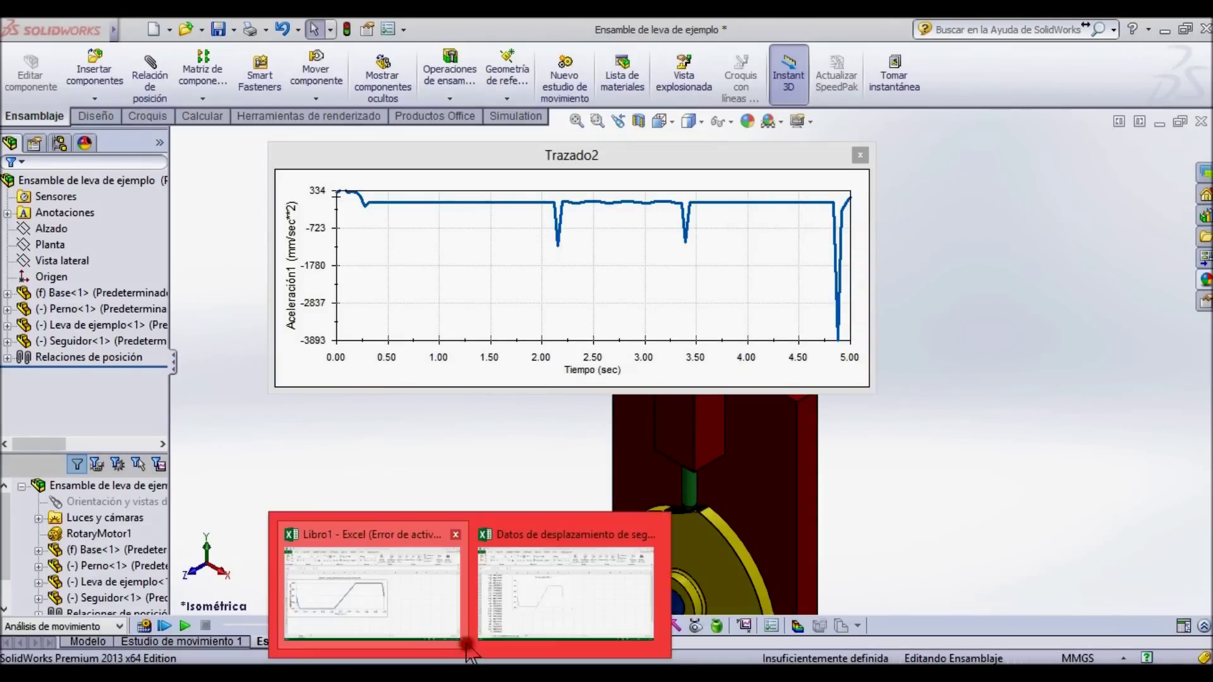
click(438, 606)
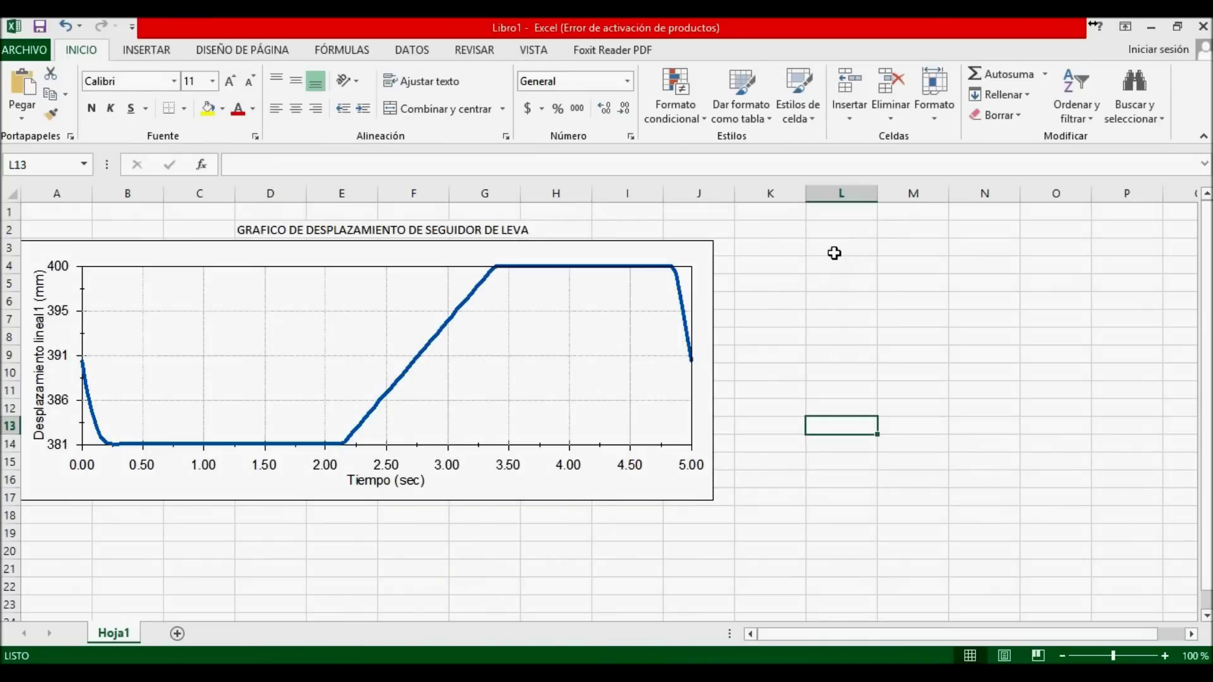
click(800, 527)
click(830, 254)
key(ctrl+v)
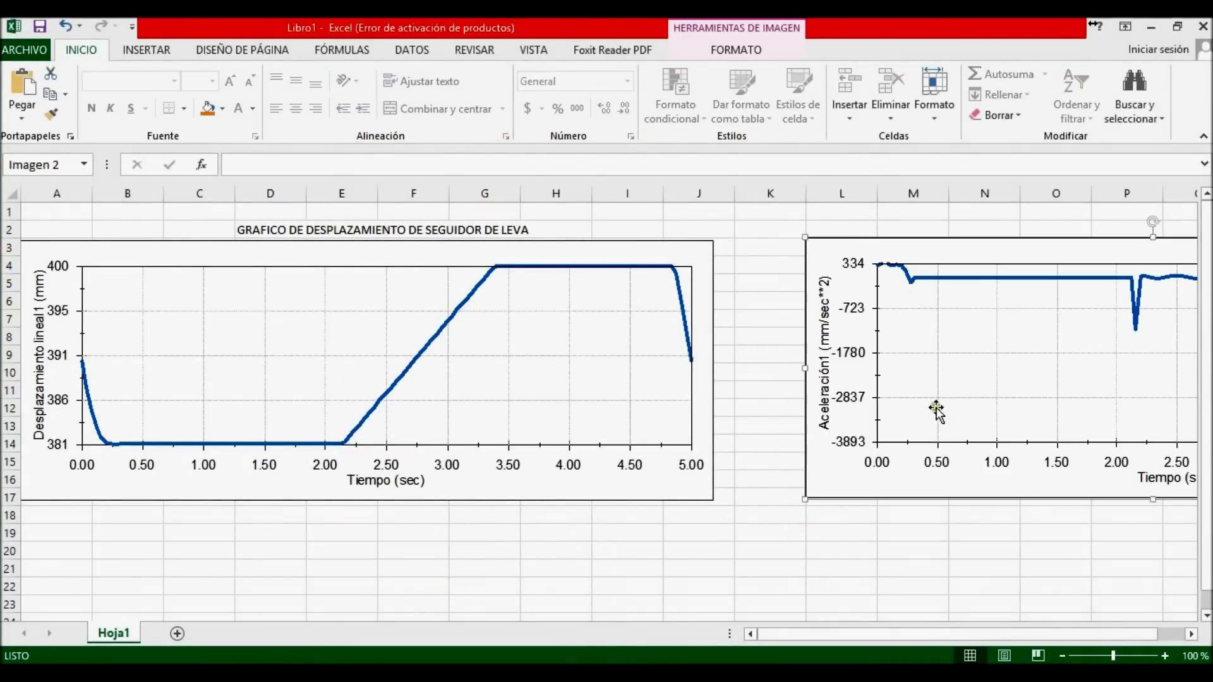
drag(945, 344, 861, 343)
Enter the title ACELERACIÓN in cell N2 and zoom the sheet out to 70% to show both plots.
click(997, 229)
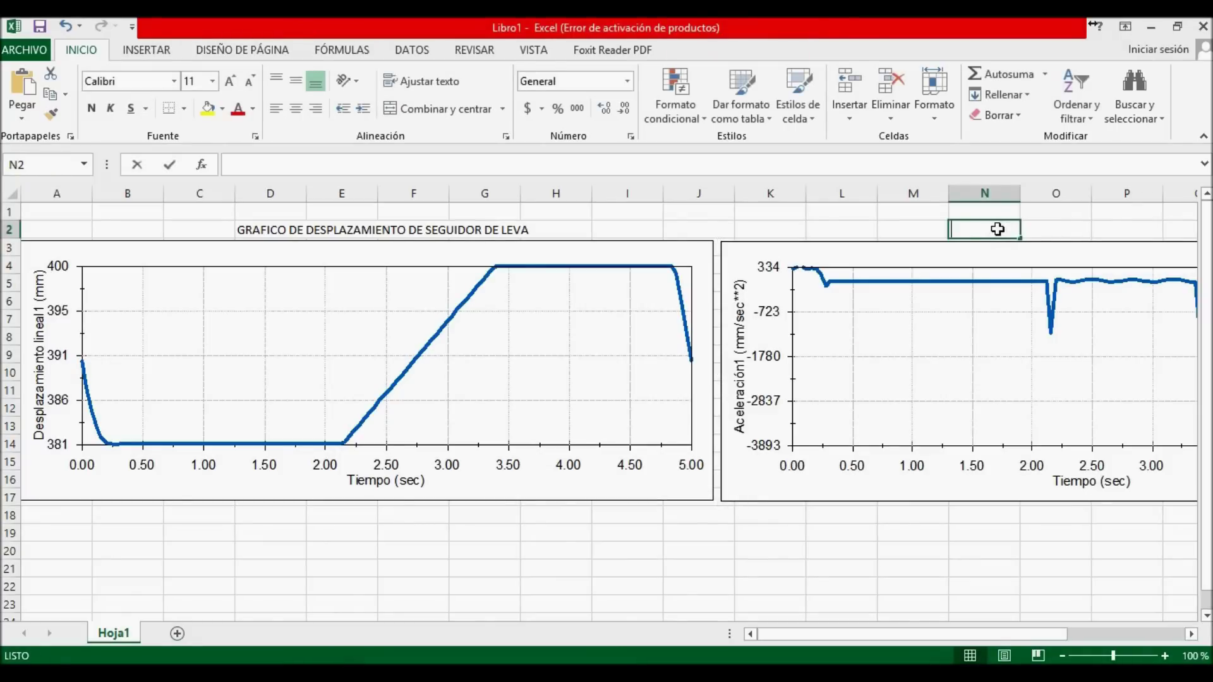
text(ACELERACIÓN)
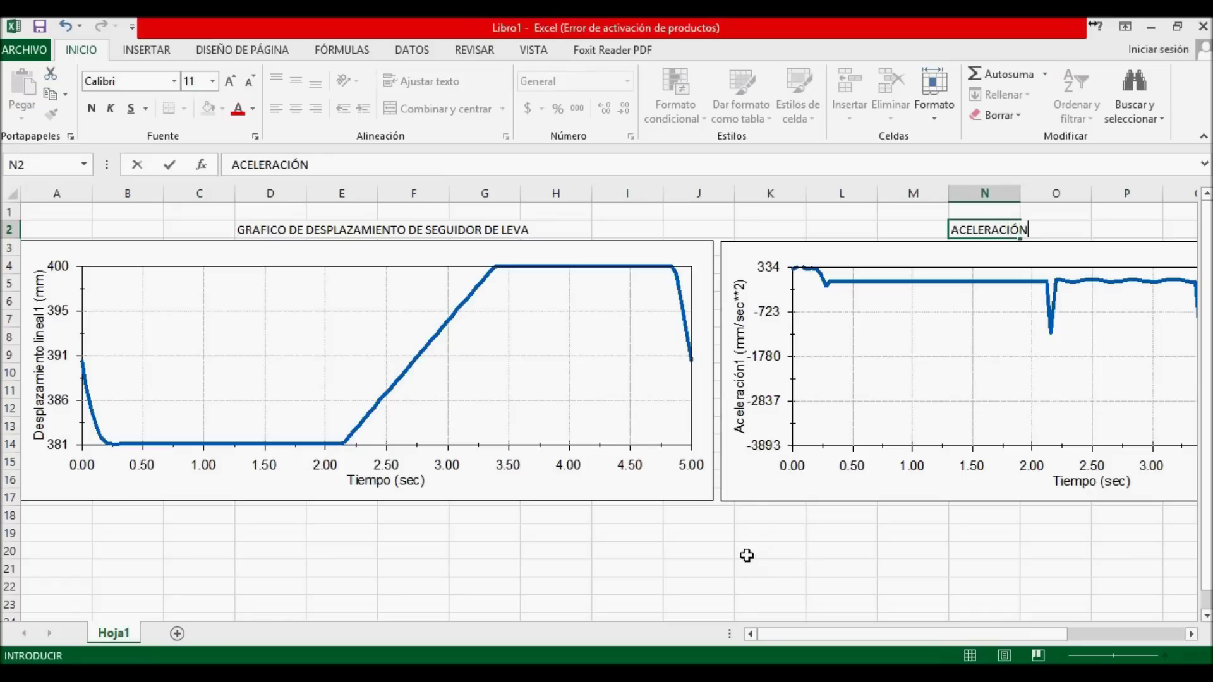
click(747, 556)
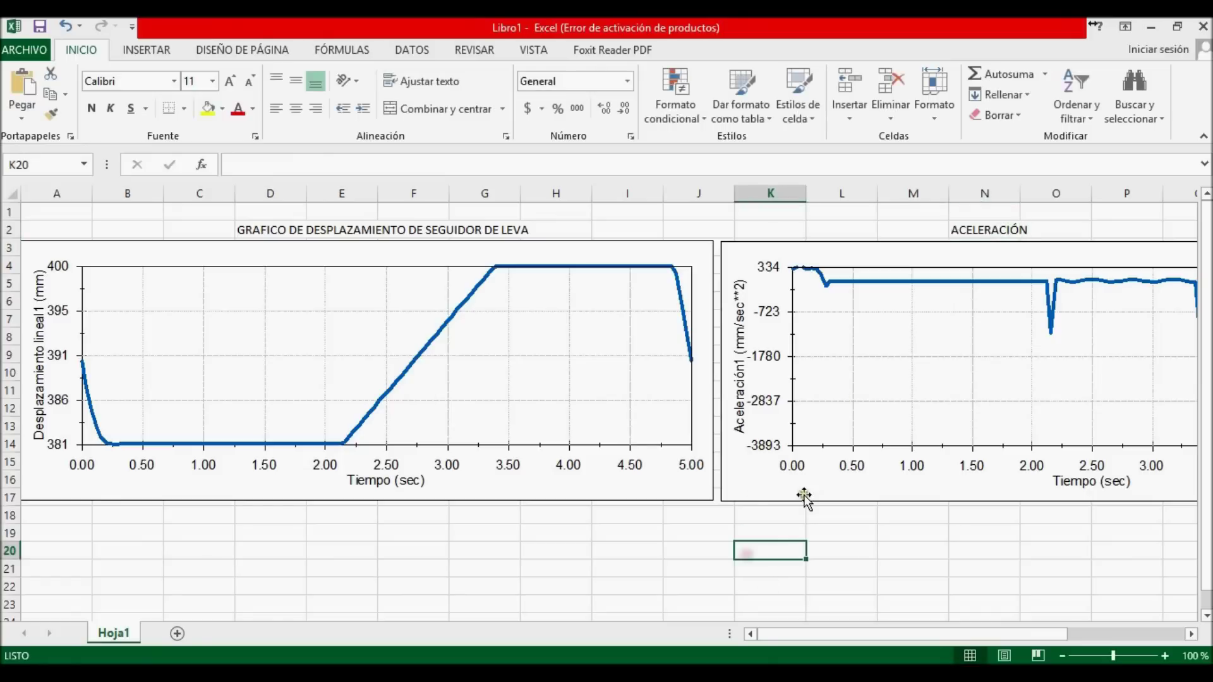
ctrl+scroll(758, 409, down, 2)
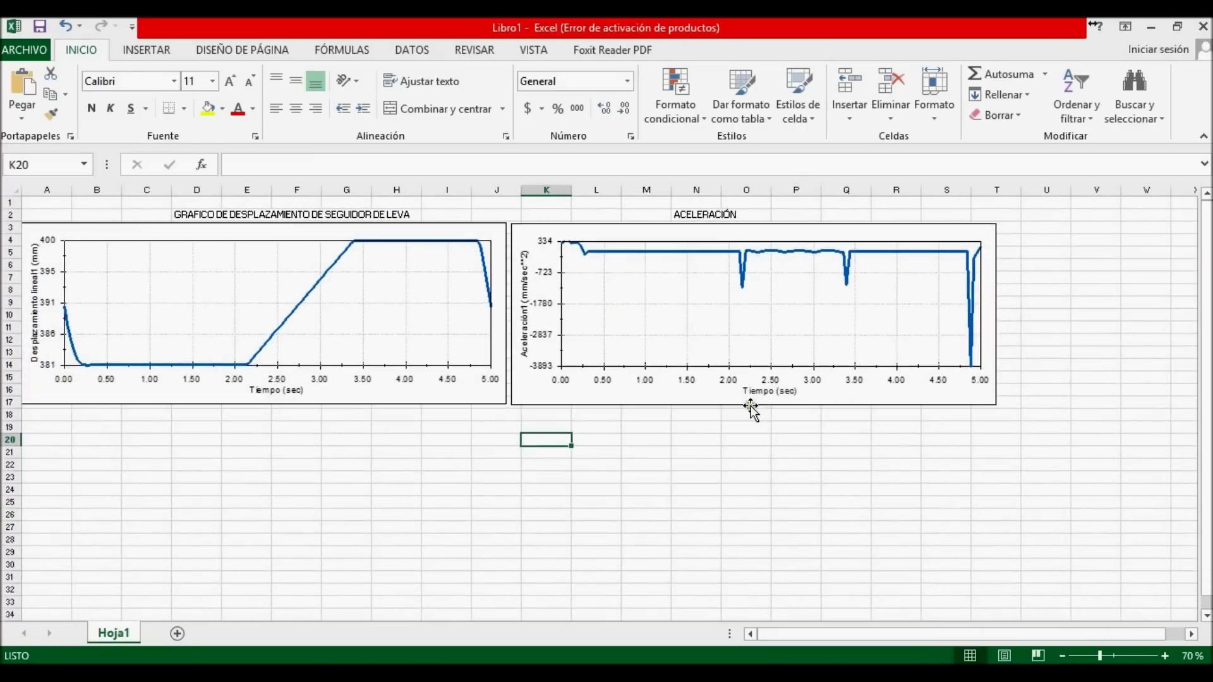
Switch to SolidWorks and start a new displacement/velocity/acceleration motion result, set to Velocidad lineal and Componente Y.
key(alt+Tab)
click(860, 154)
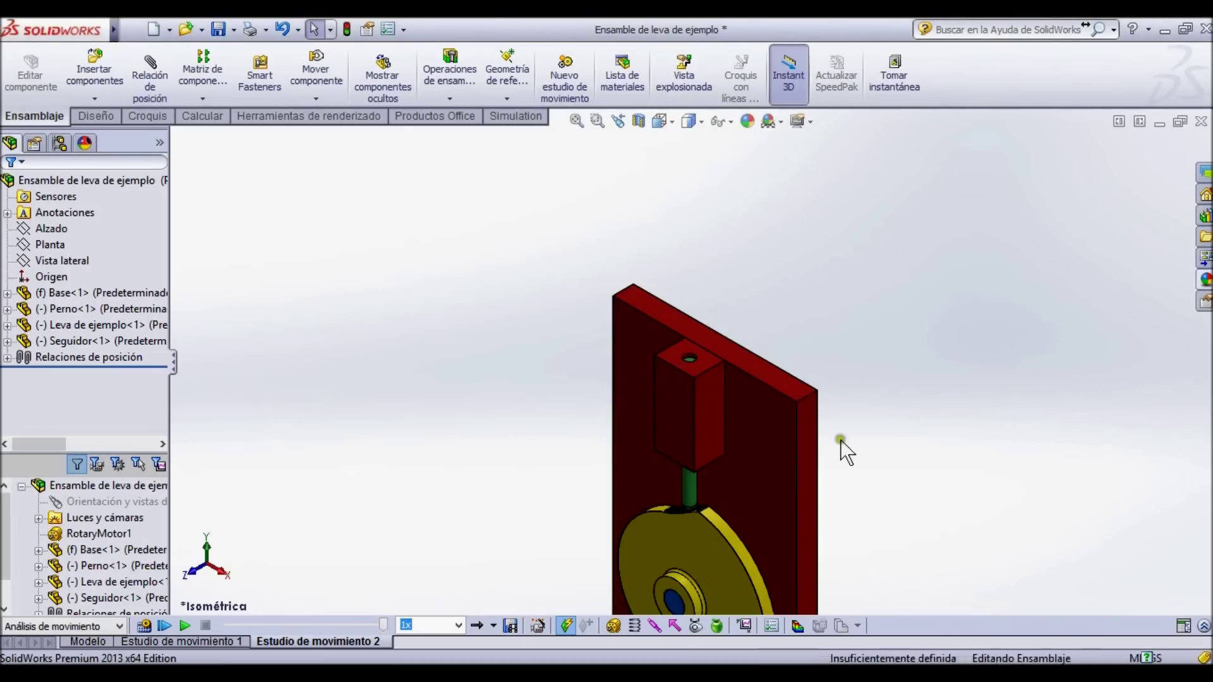
click(717, 554)
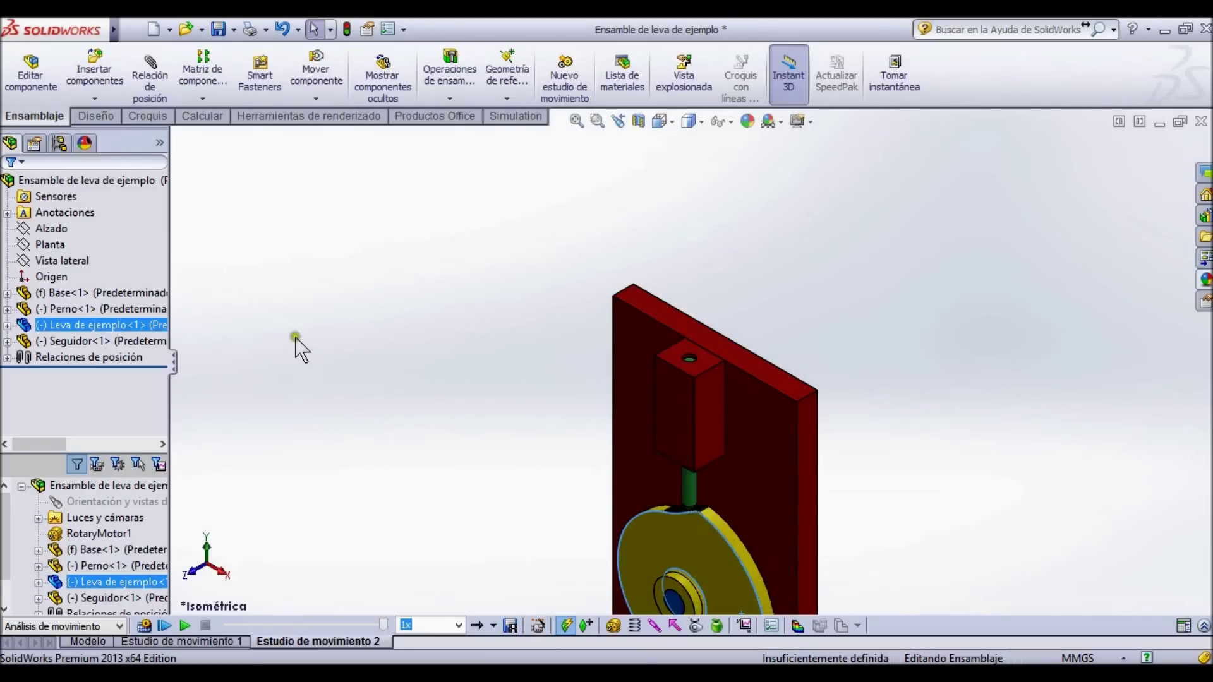
click(460, 368)
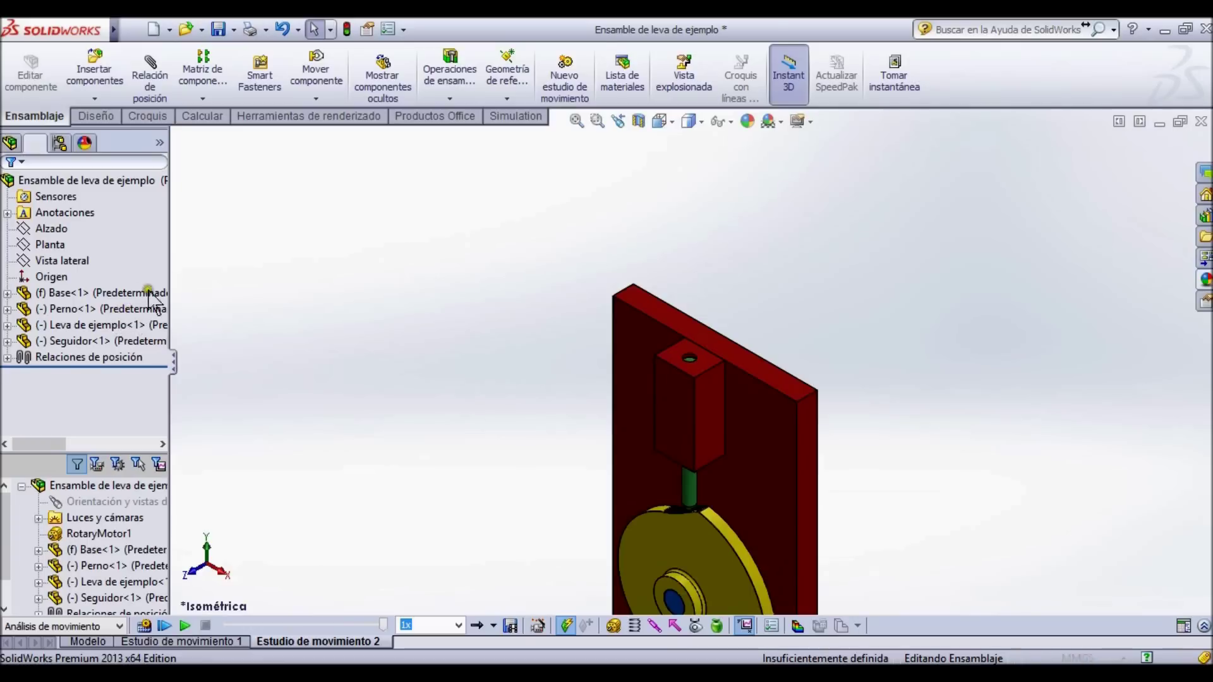
click(82, 238)
click(147, 264)
click(116, 267)
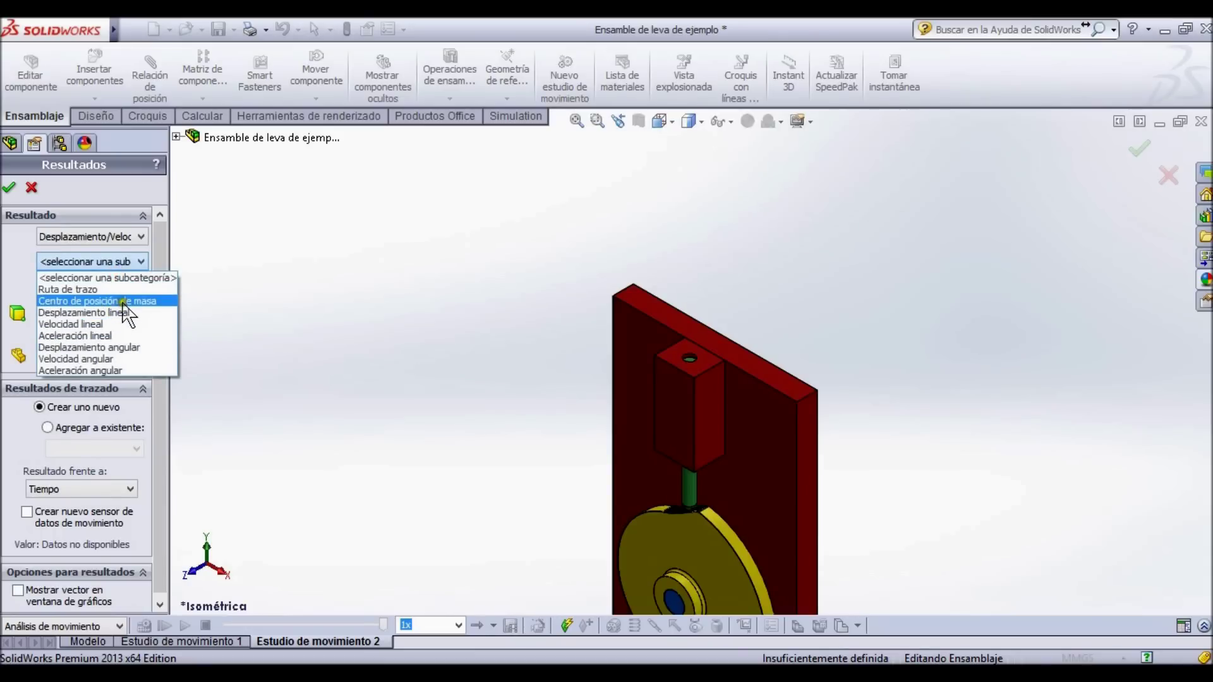
click(105, 323)
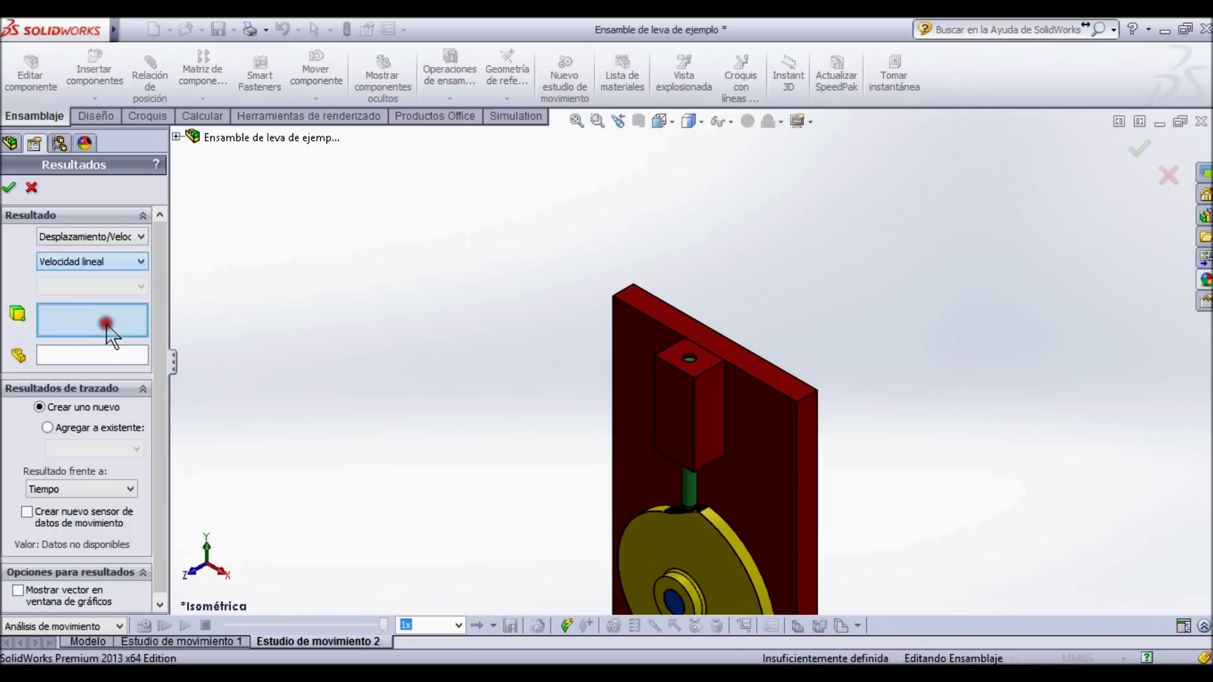
click(129, 288)
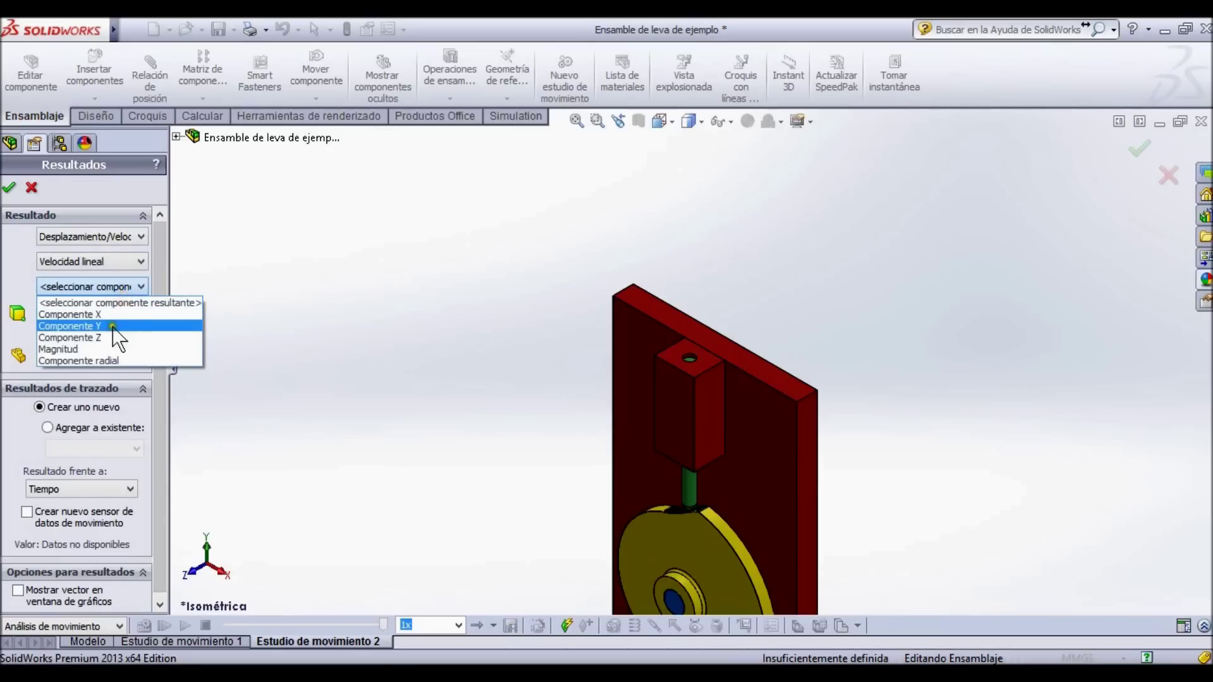
click(114, 325)
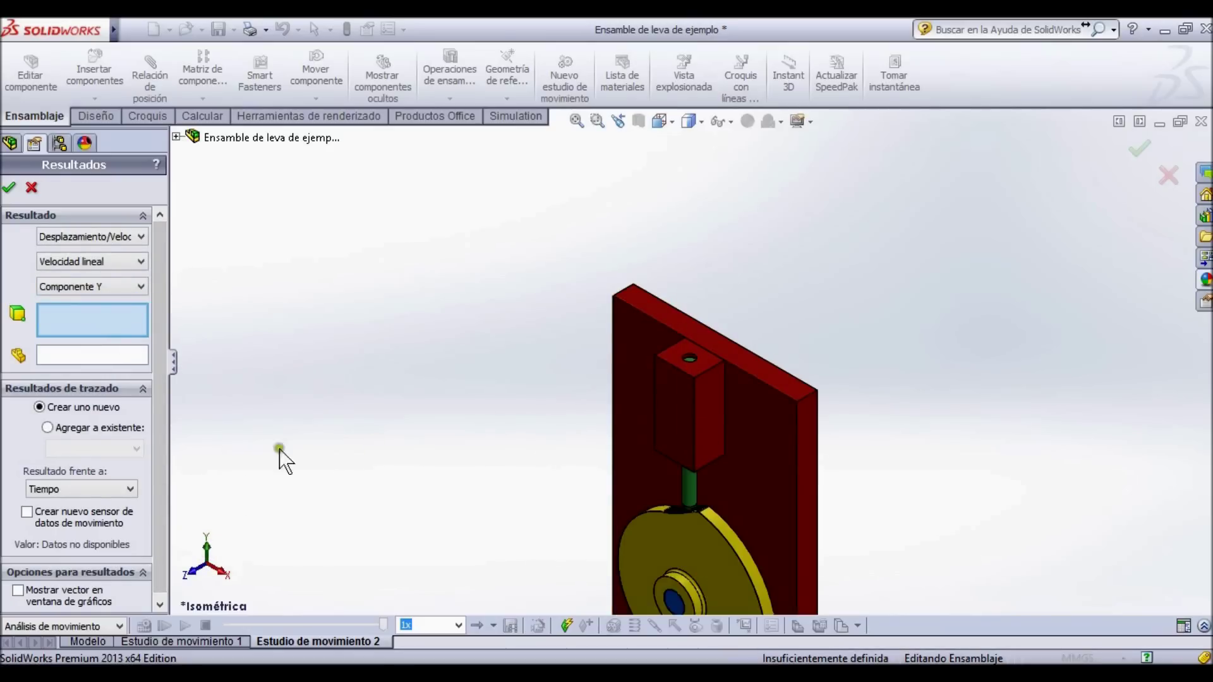
Create the velocity plot against time from the follower's top face, update the initial animation state and move the plot over the model.
scroll(688, 360, down, 5)
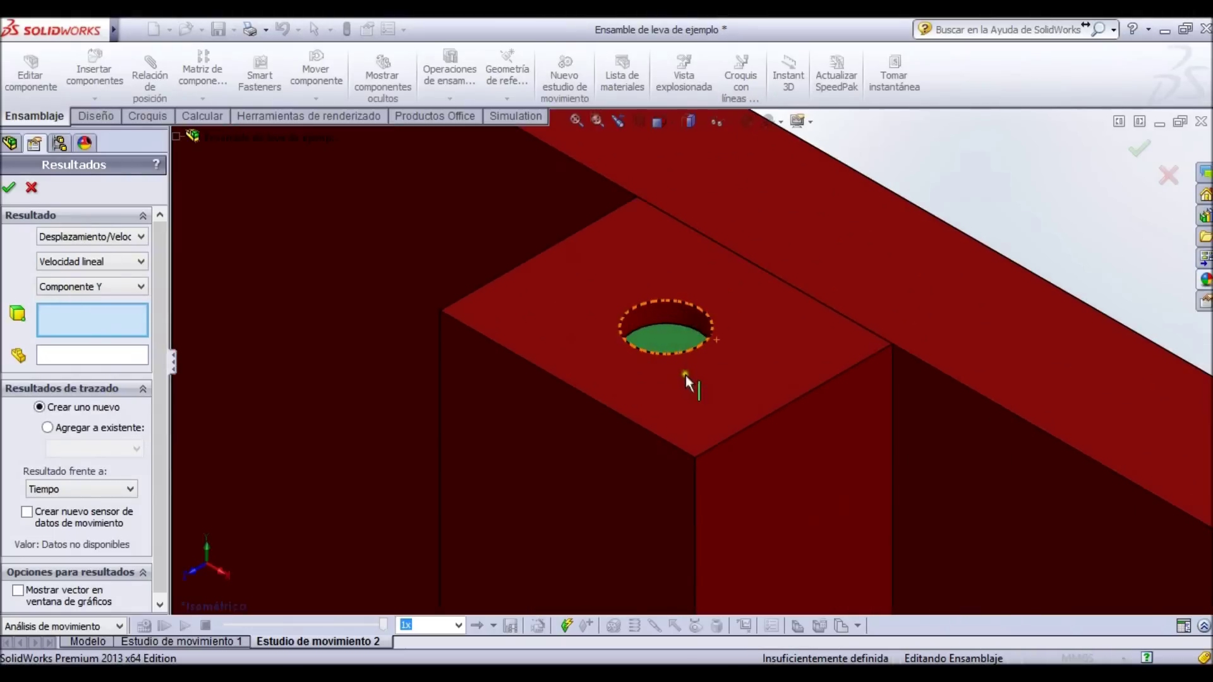
click(665, 339)
scroll(665, 348, up, 5)
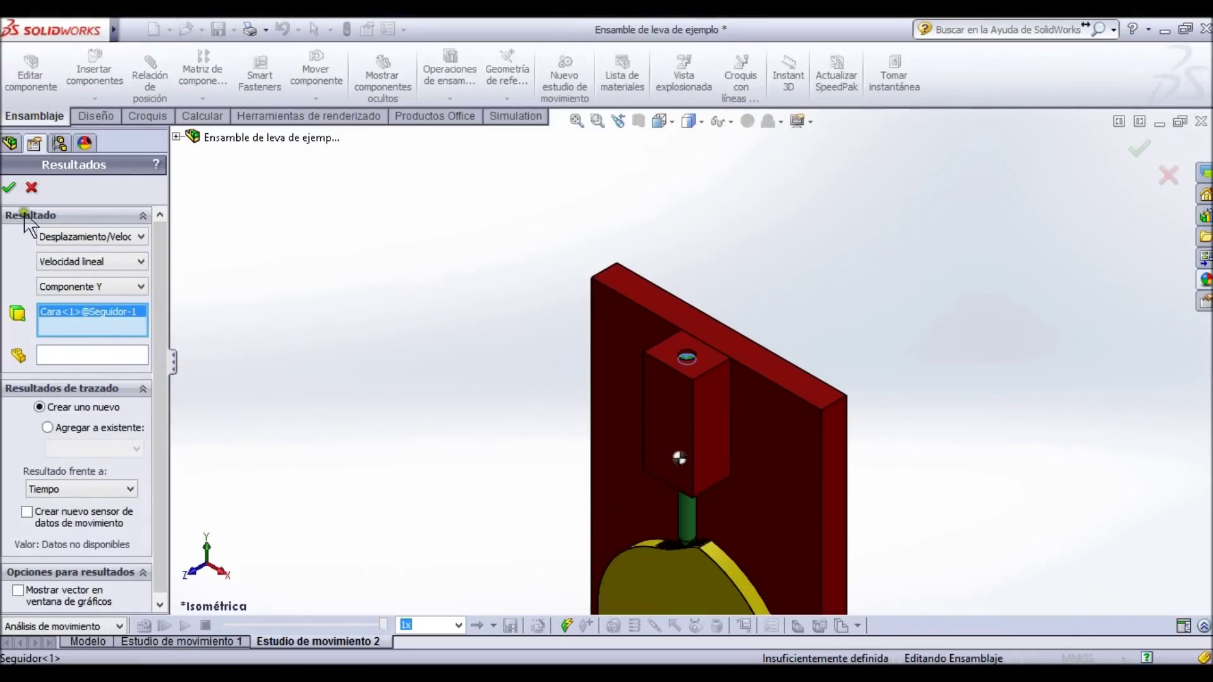
click(9, 187)
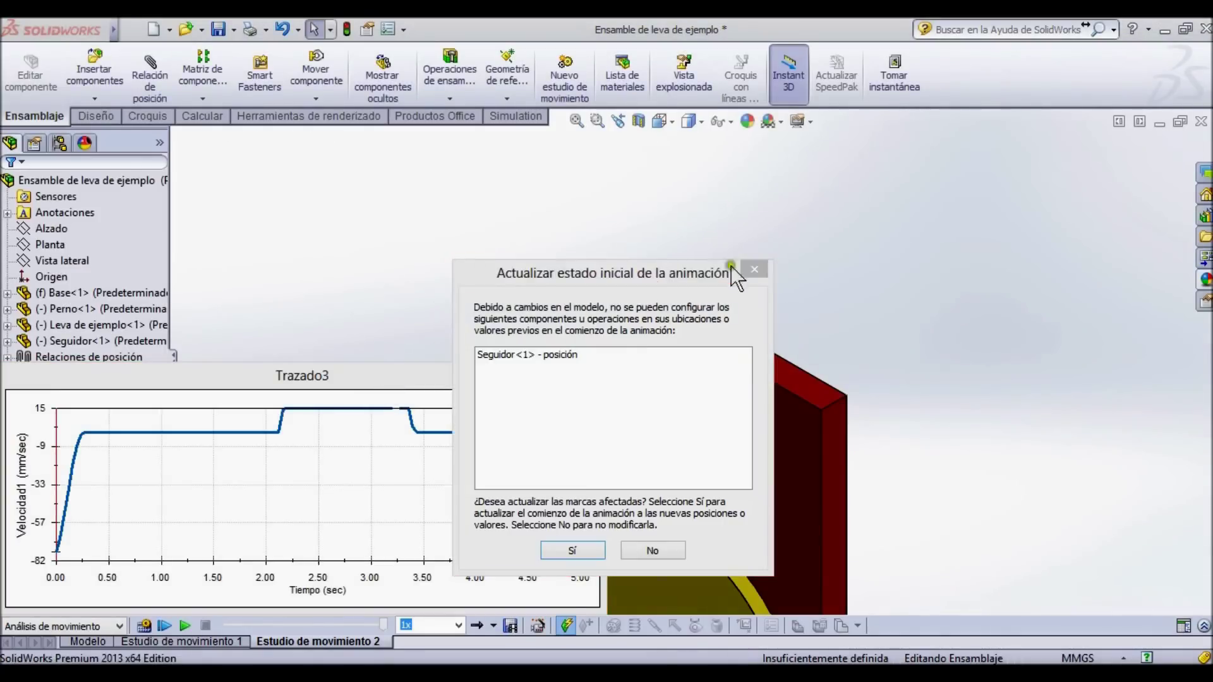
click(572, 547)
drag(402, 380, 770, 187)
Copy the velocity plot to the clipboard and paste it at A21 in the Libro1 workbook, below the displacement picture.
right_click(582, 214)
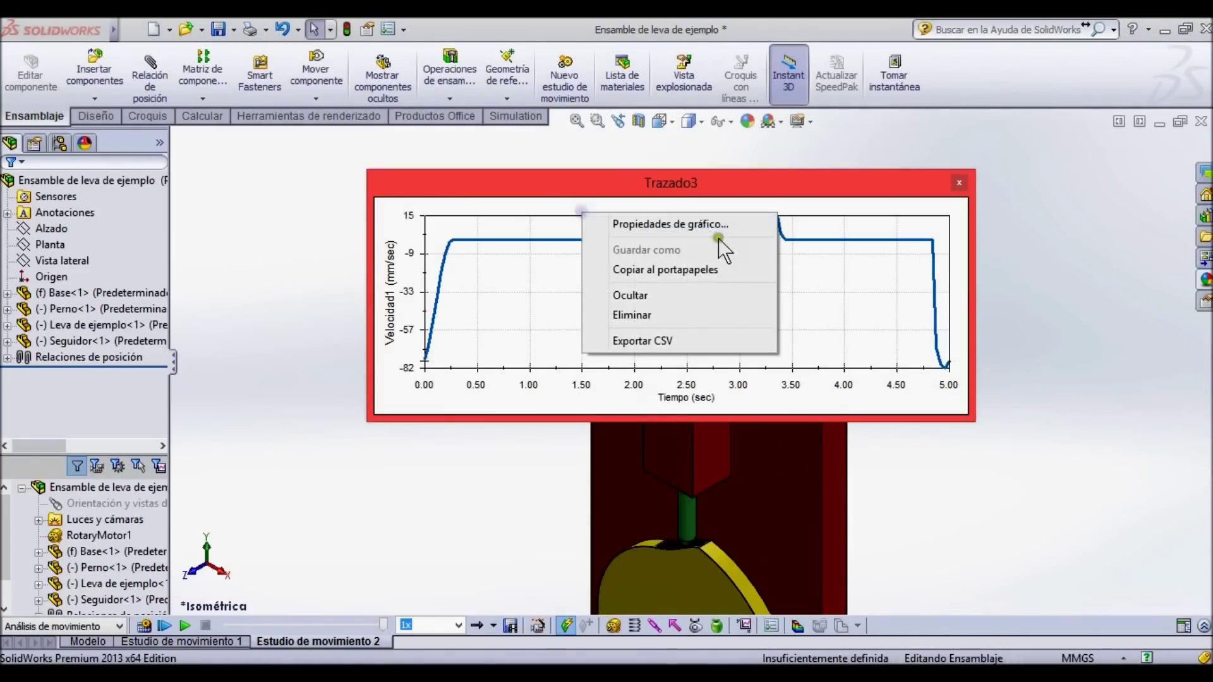
click(654, 269)
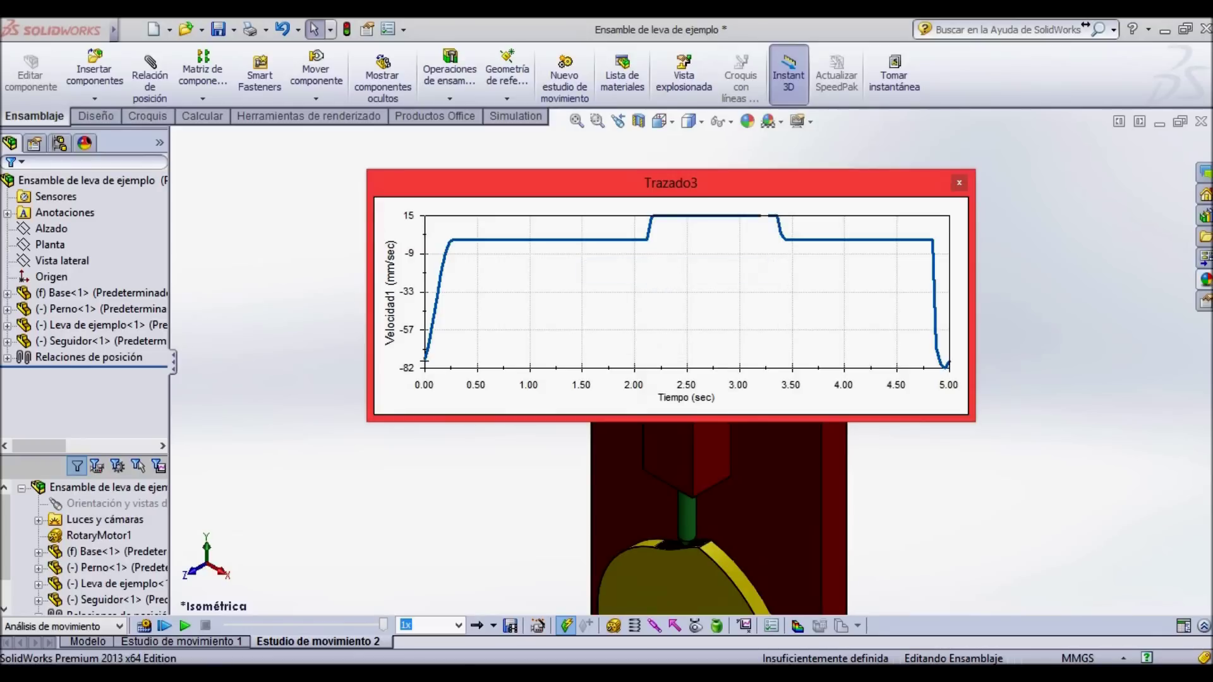
click(420, 617)
click(126, 440)
click(47, 430)
click(58, 450)
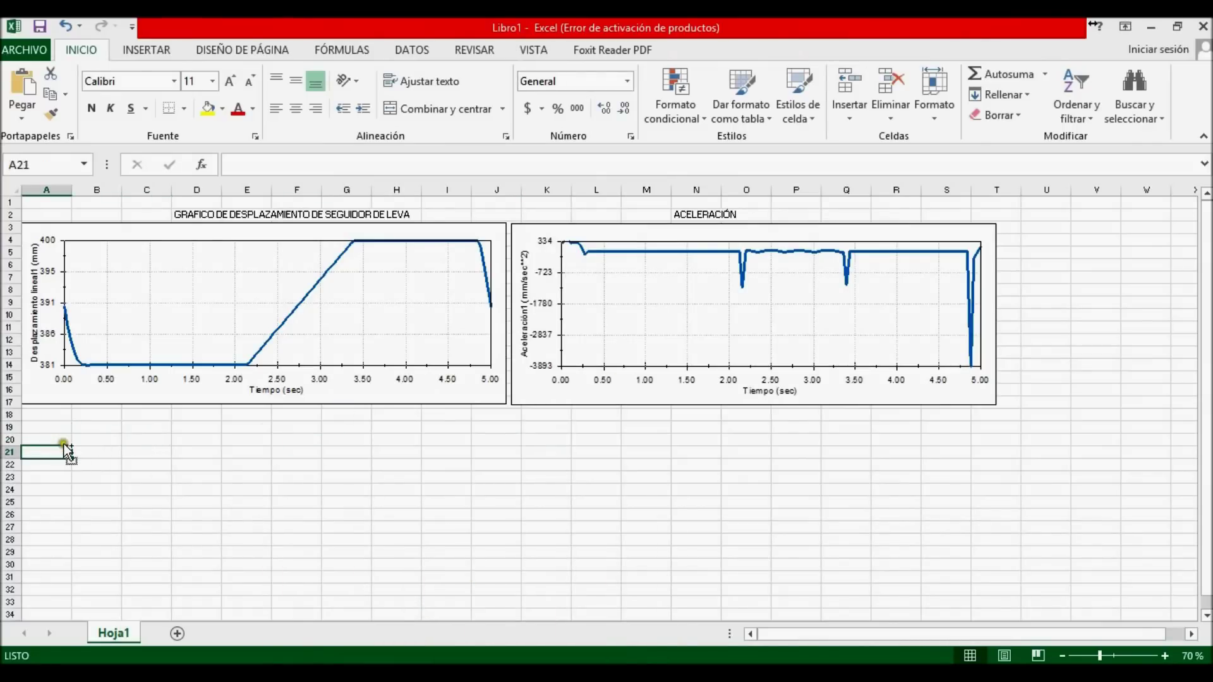
key(ctrl+v)
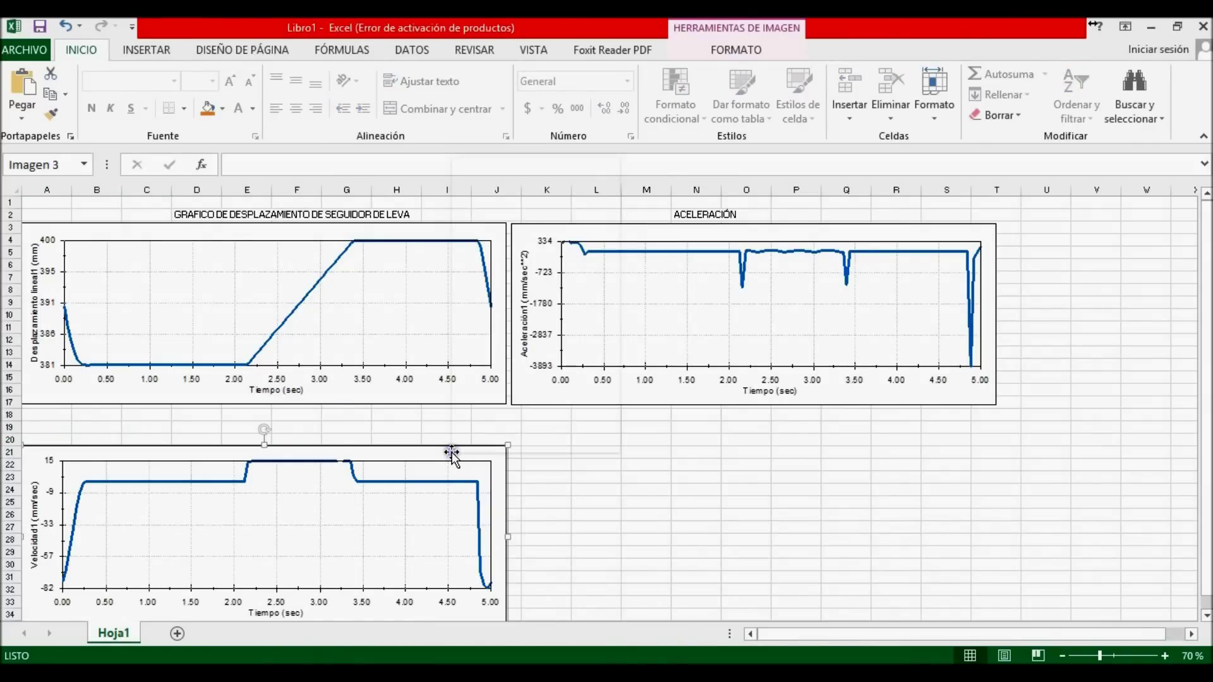
Enter the title VELOCIDAD LINEAL in cell E20 above the velocity picture.
click(235, 436)
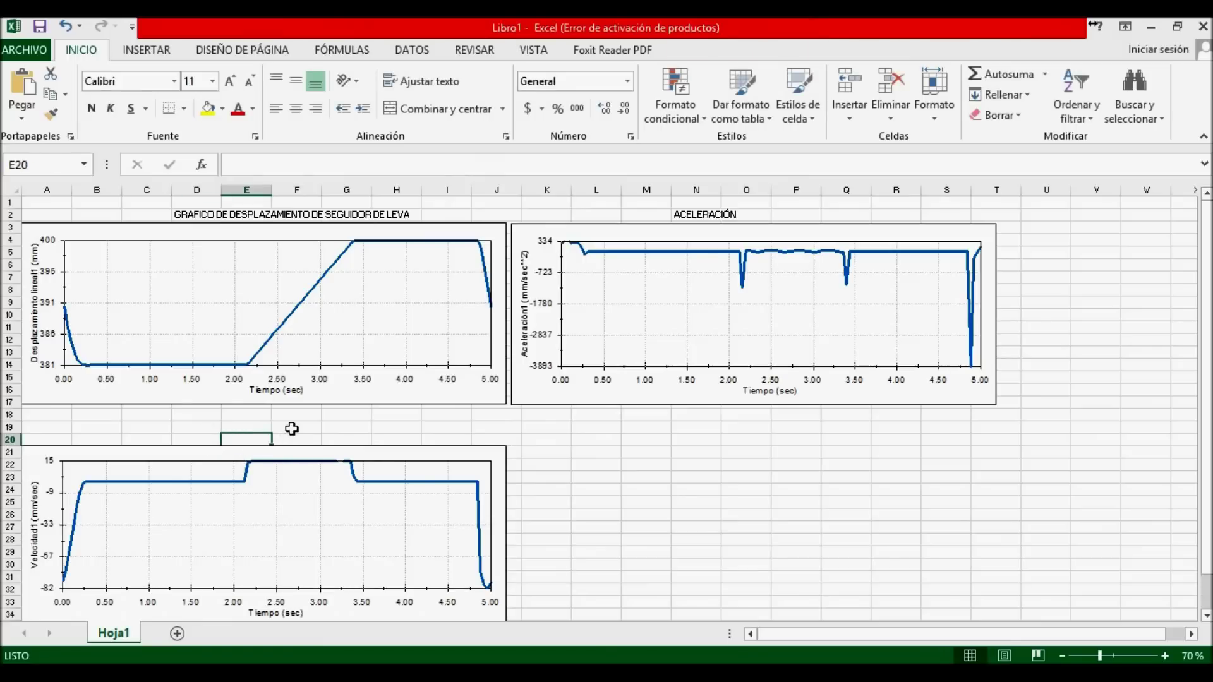
text(VELOCIDAD LINEAL)
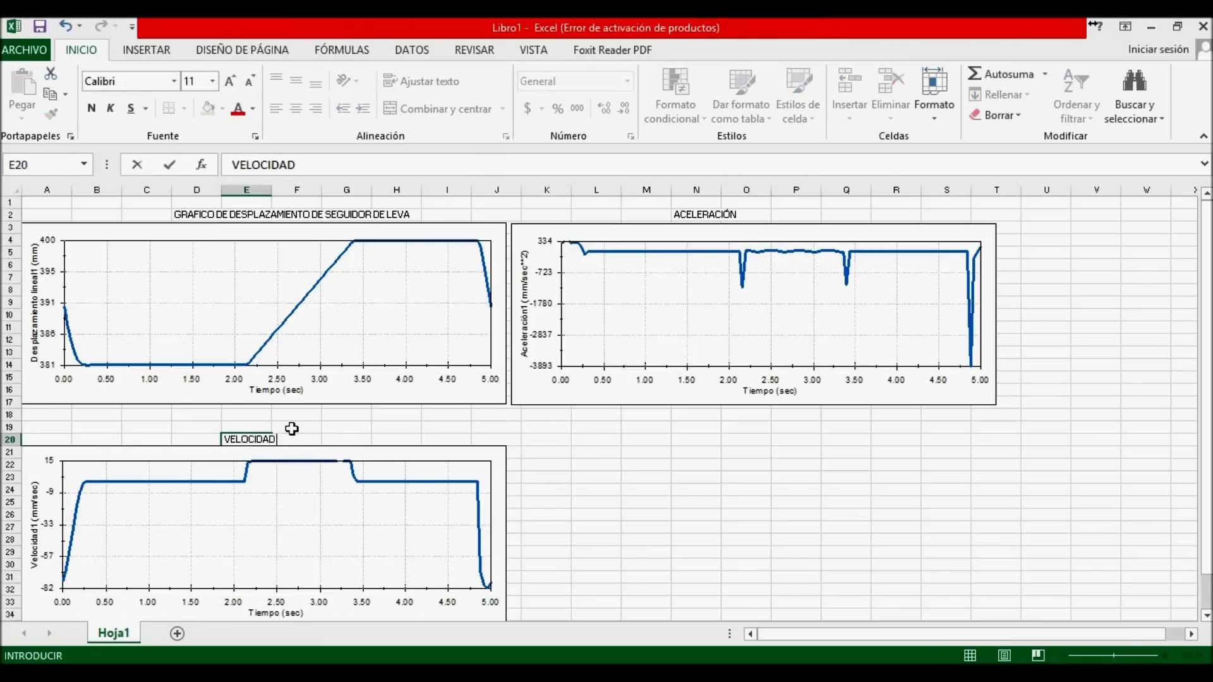
click(707, 456)
Switch back to SolidWorks, close the velocity plot window and fit the whole cam assembly in view.
key(alt+Tab)
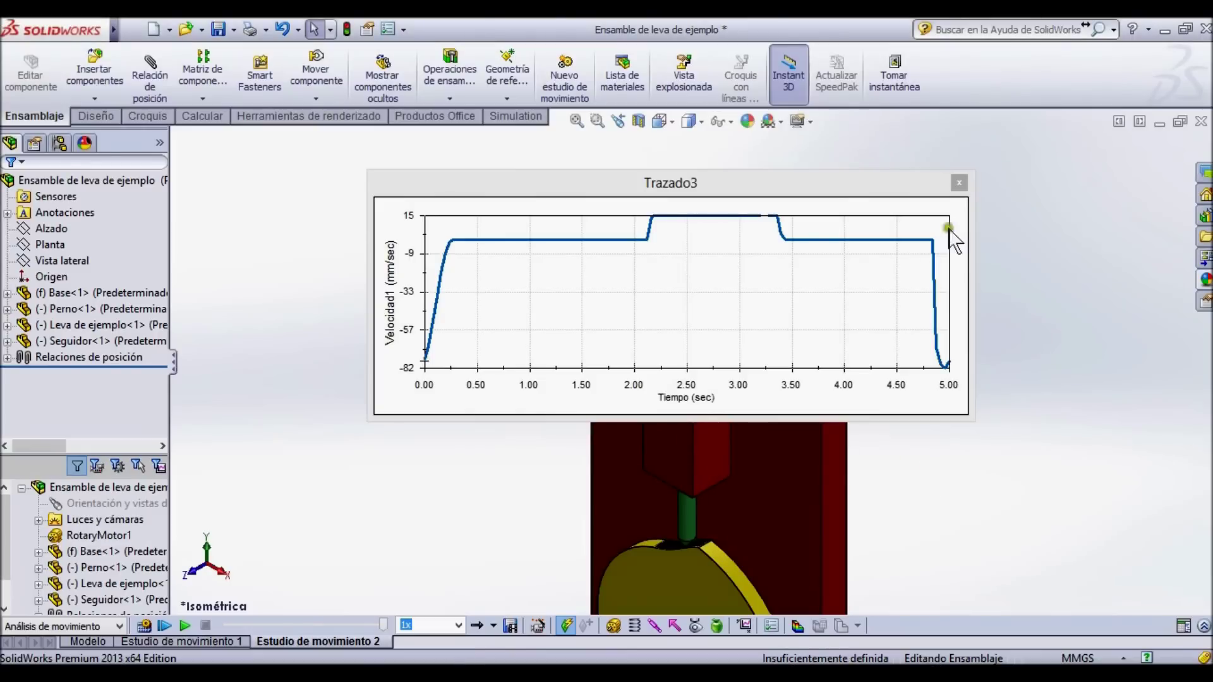
click(960, 183)
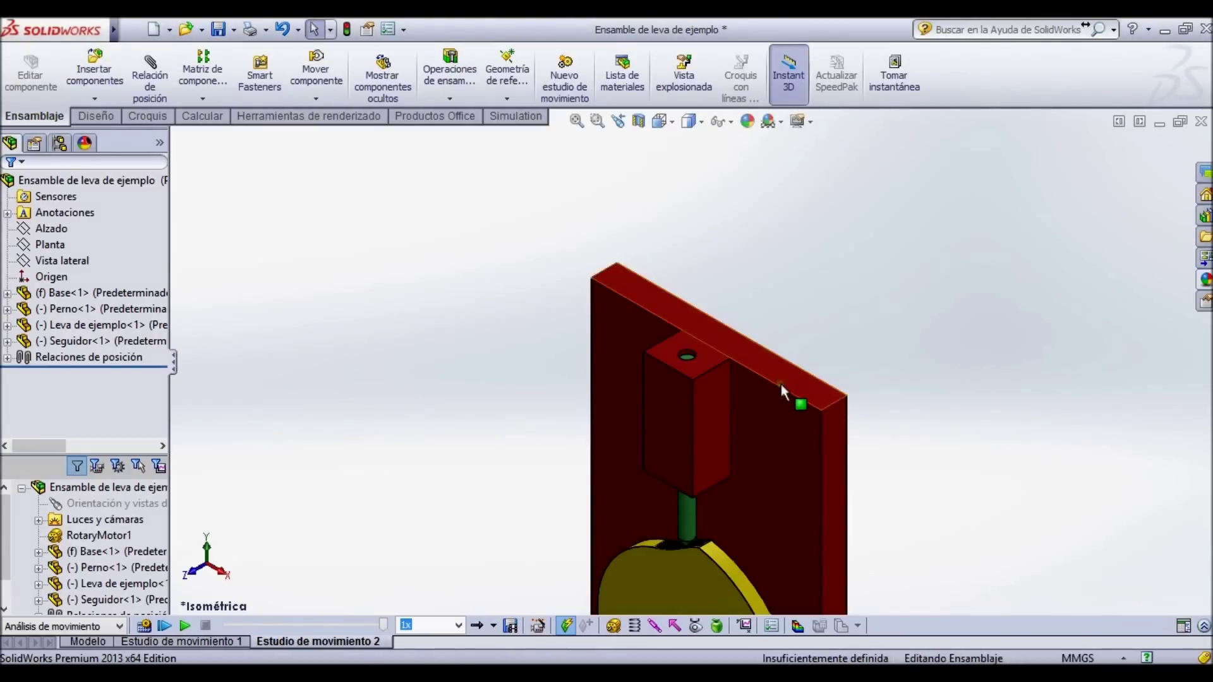
key(f)
click(844, 300)
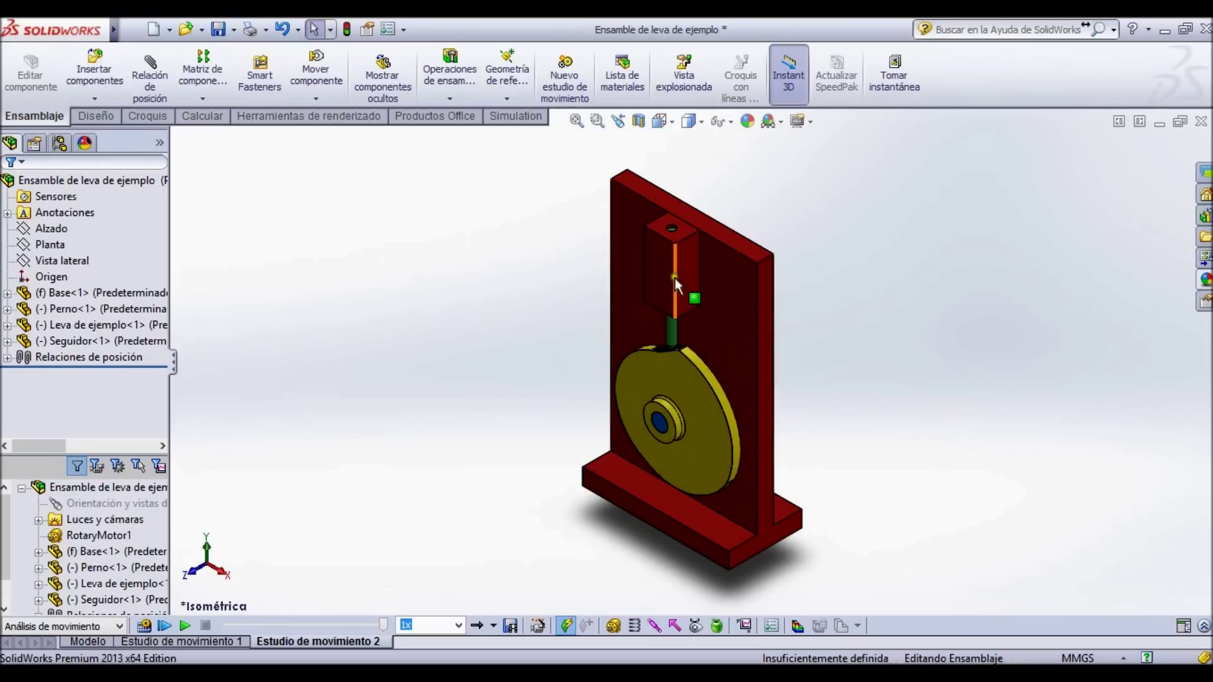
click(518, 495)
Save the animation as the AVI file Ensamble de leva de ejemplo in the Leva de ejemplo folder, rendered with Pantalla de SolidWorks.
click(511, 625)
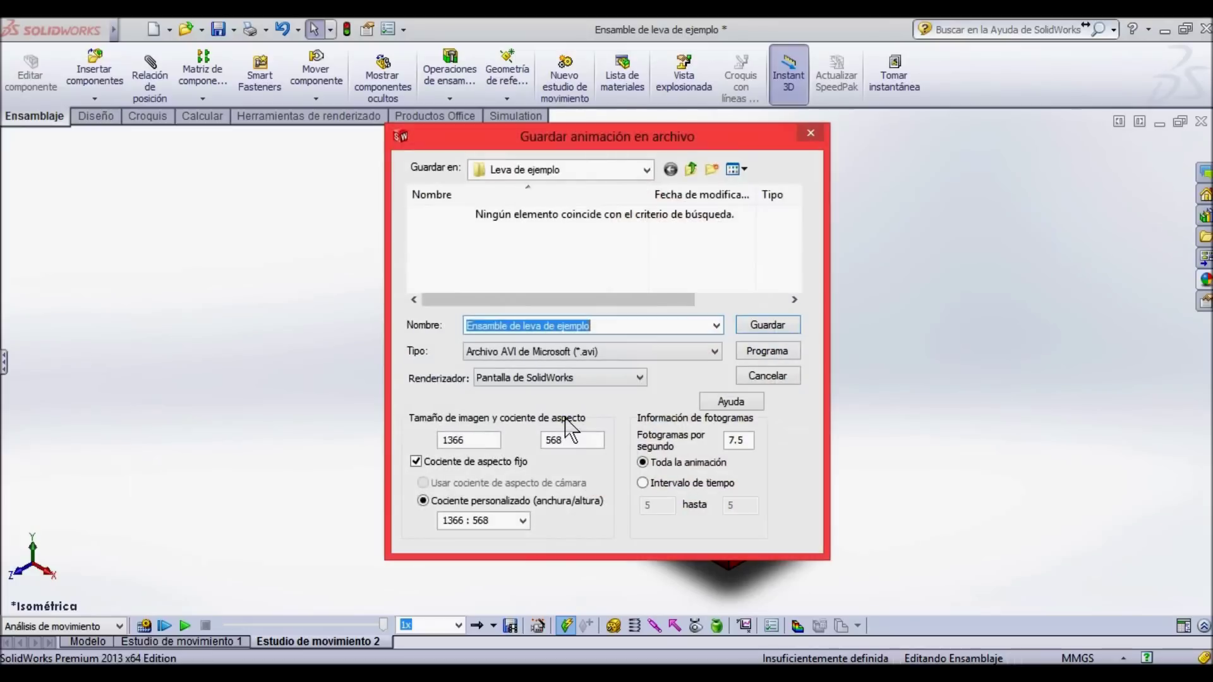
click(596, 349)
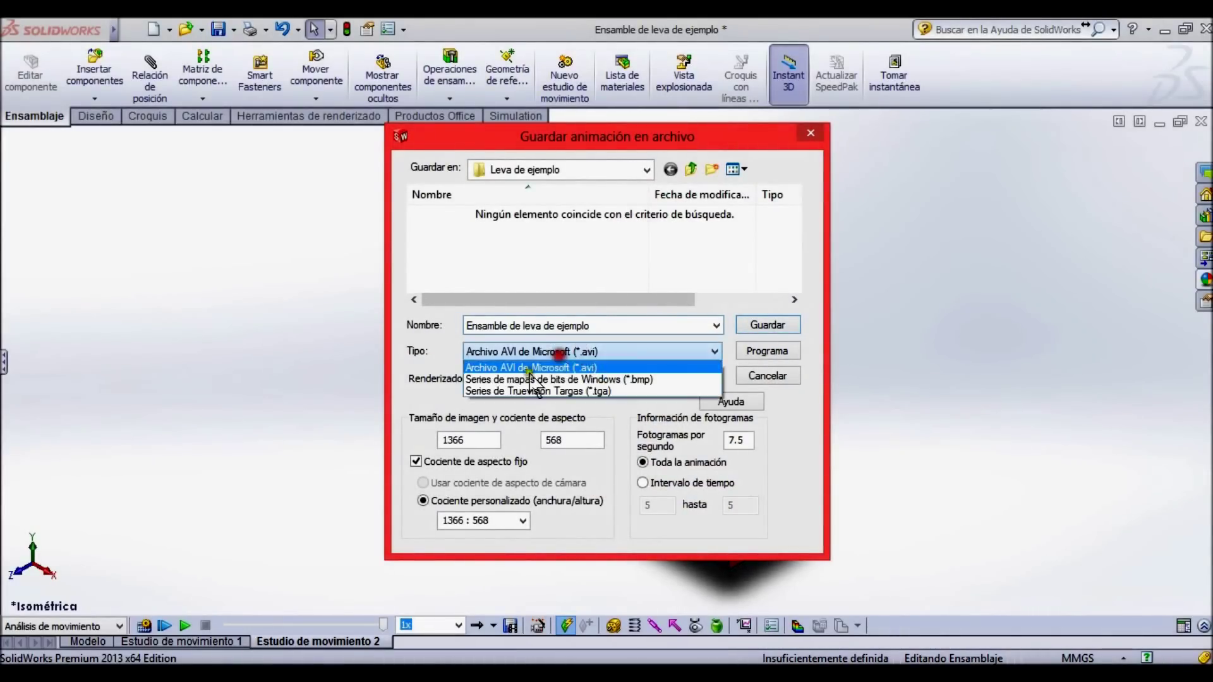
click(565, 369)
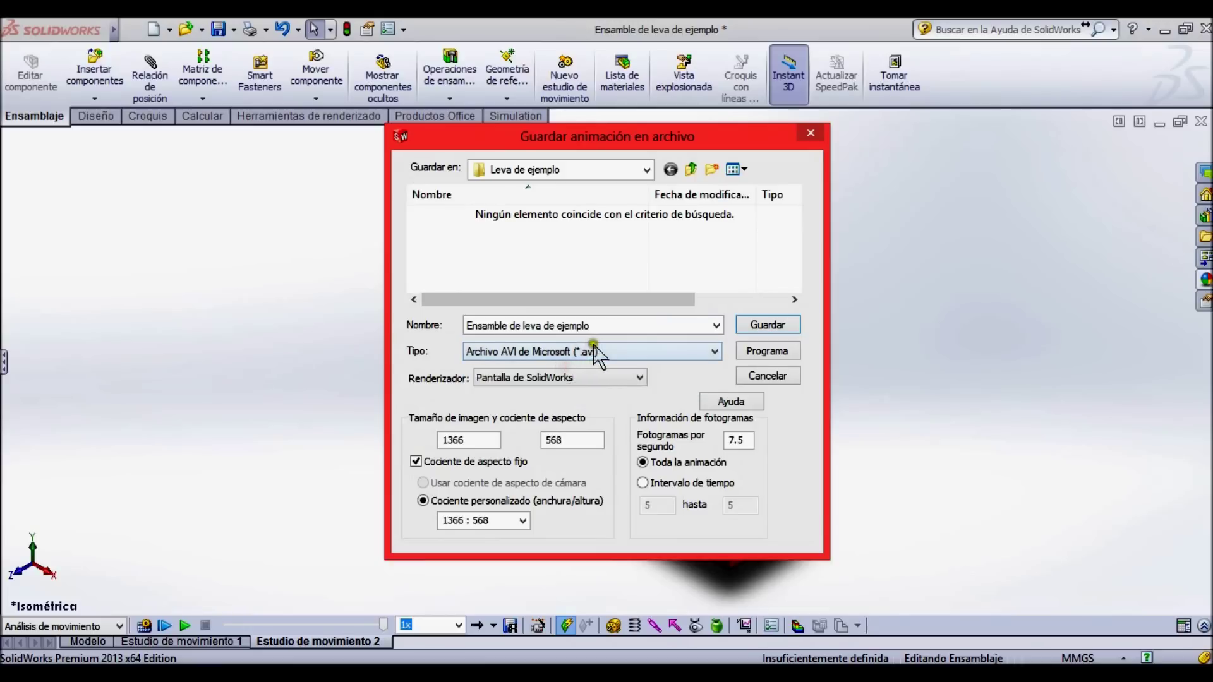
click(565, 378)
click(517, 404)
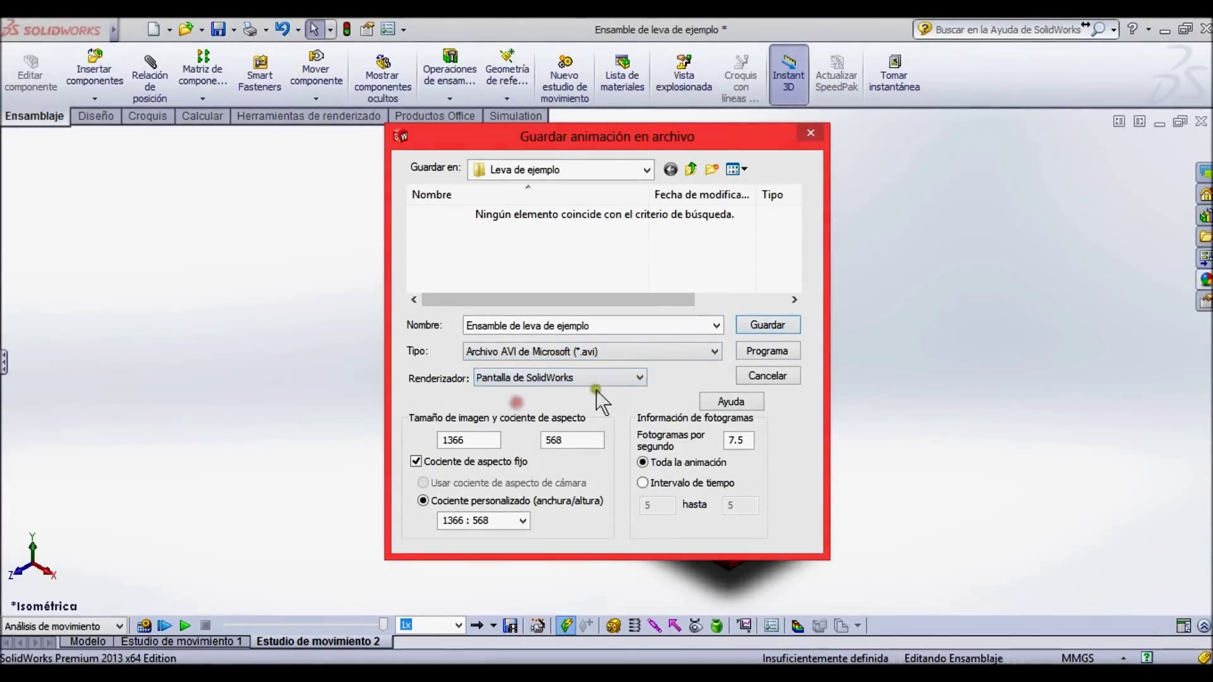
click(779, 324)
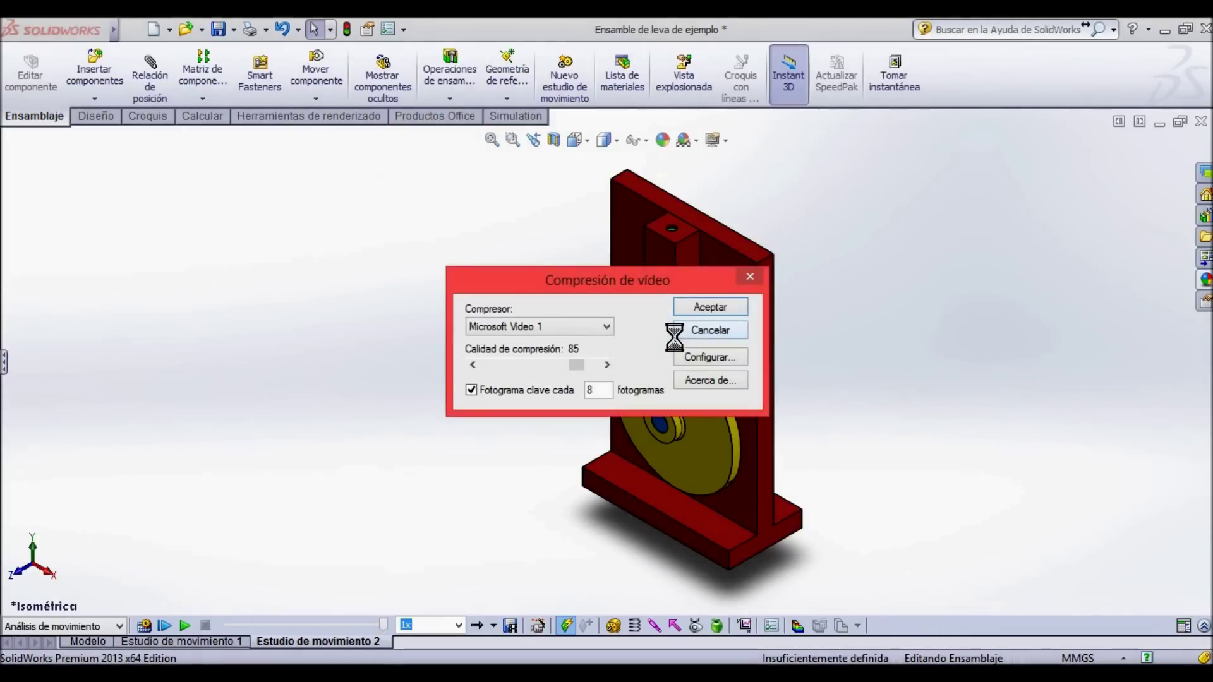
Choose the Microsoft Video 1 compressor for the video and recalculate the motion study results before saving.
click(602, 326)
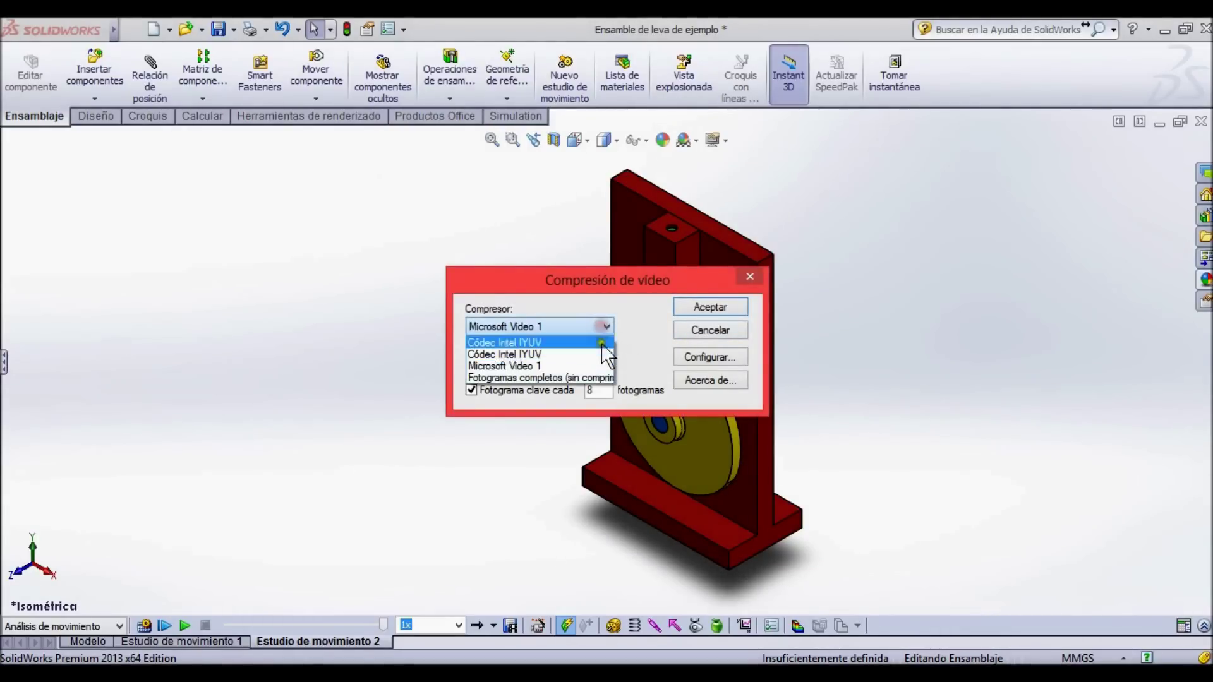
click(554, 362)
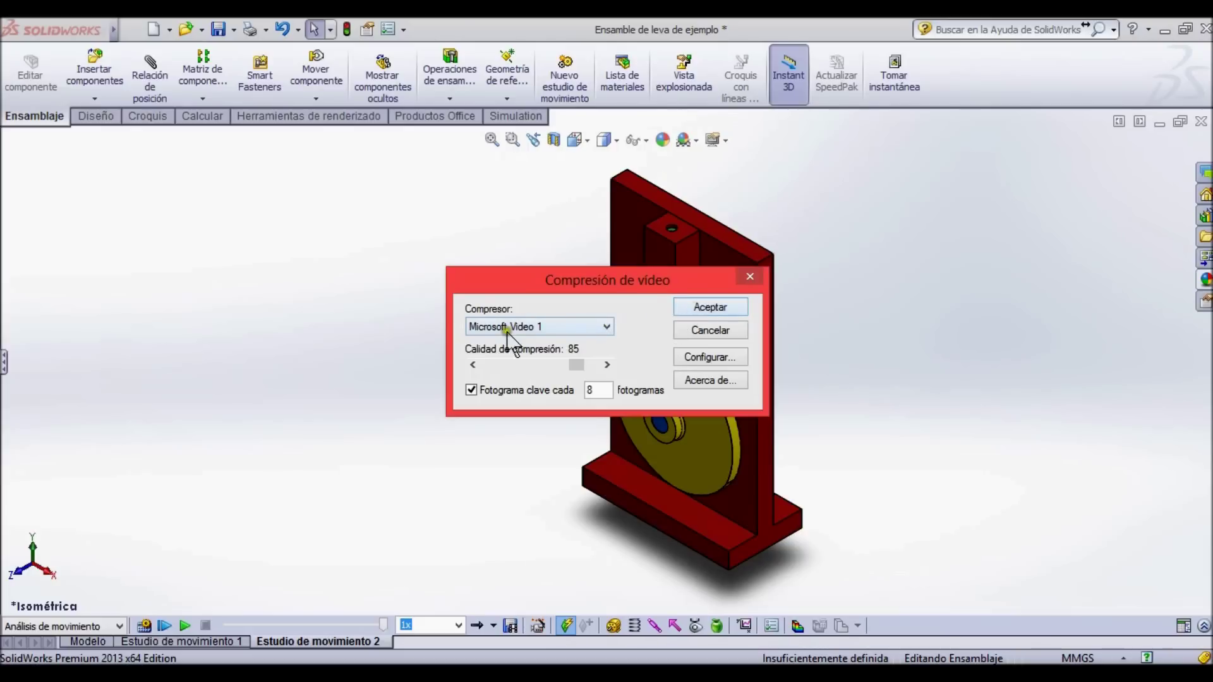
click(709, 307)
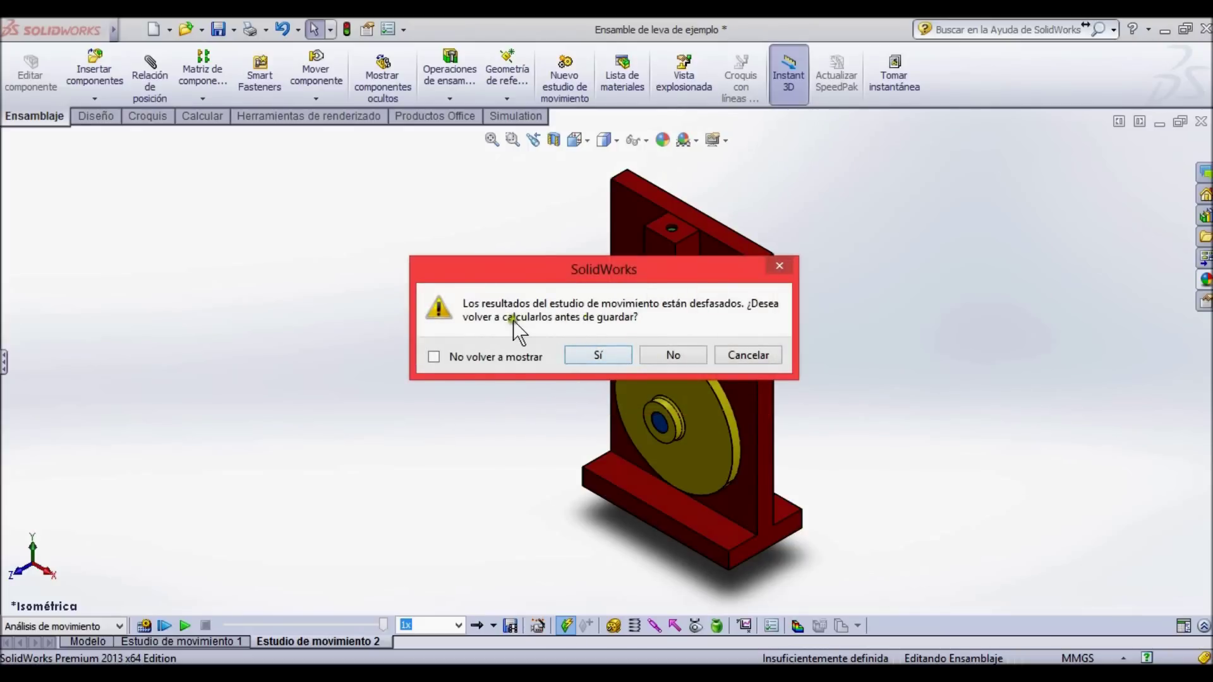
click(598, 356)
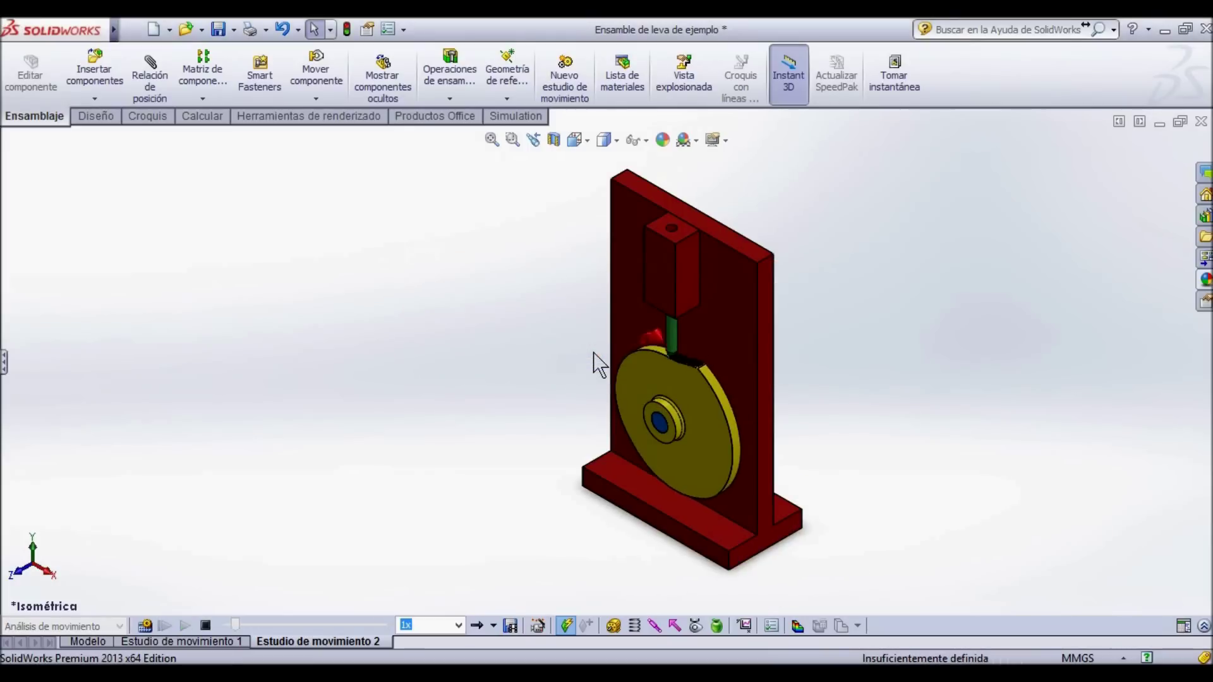
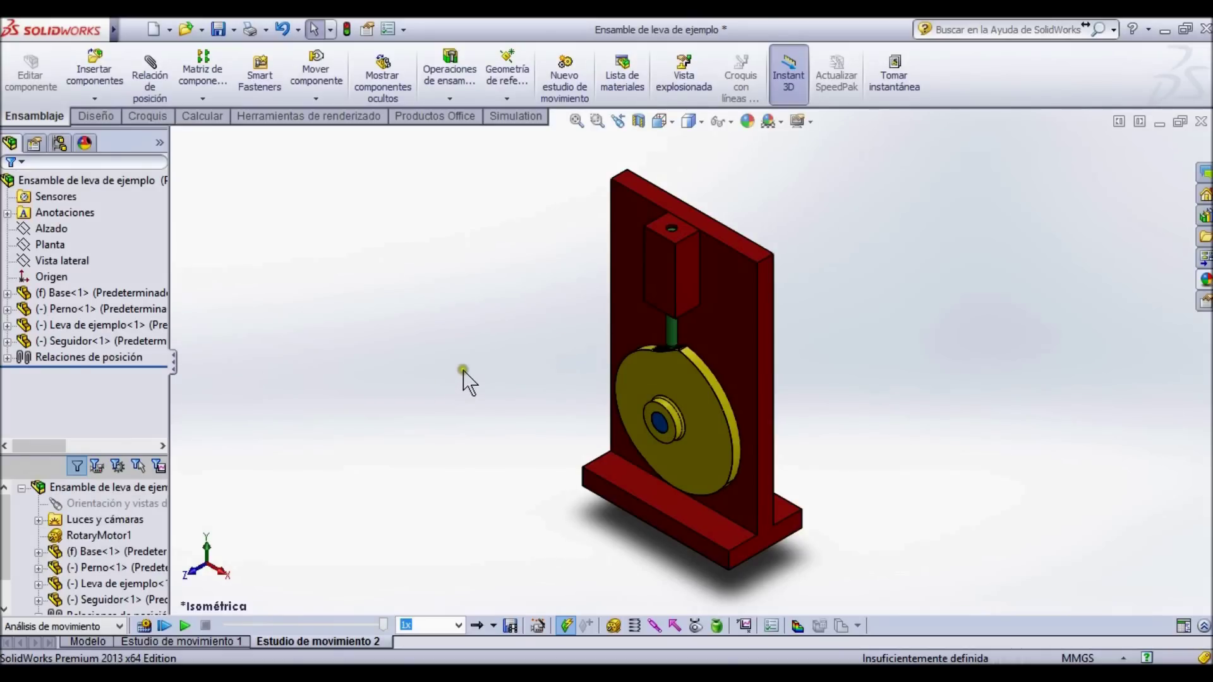
Play the Ensamble de leva de ejemplo video from the Leva de ejemplo folder, then close the player.
click(189, 674)
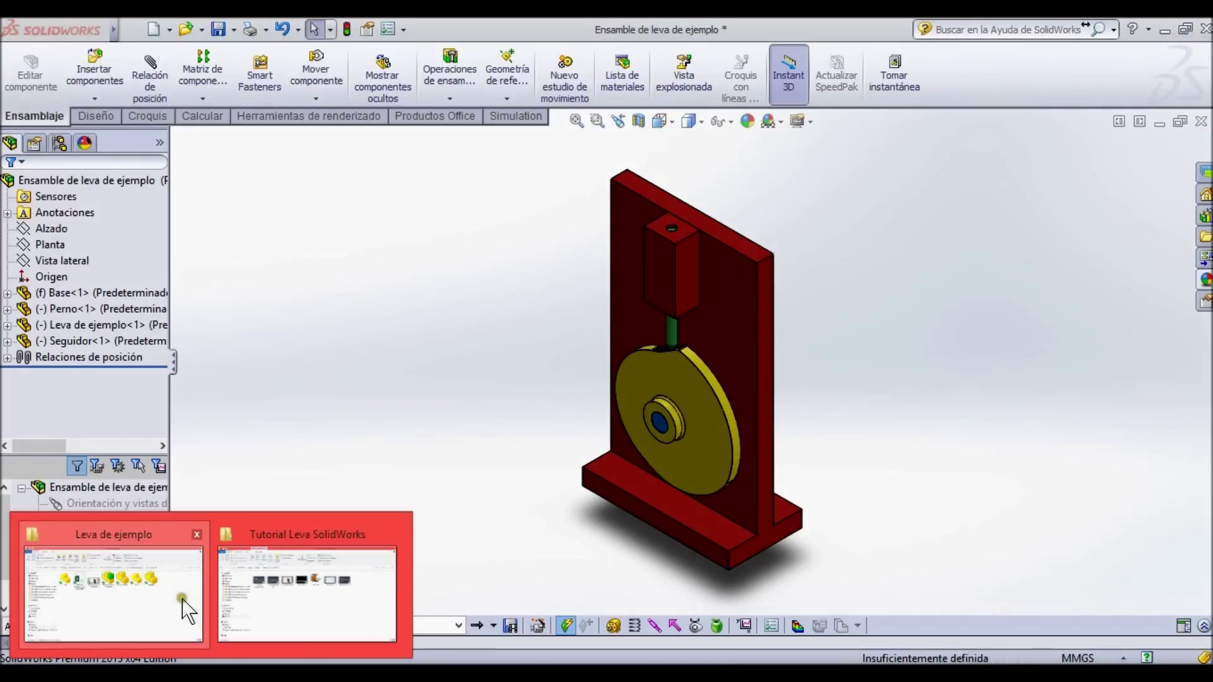
click(182, 599)
click(493, 409)
click(477, 248)
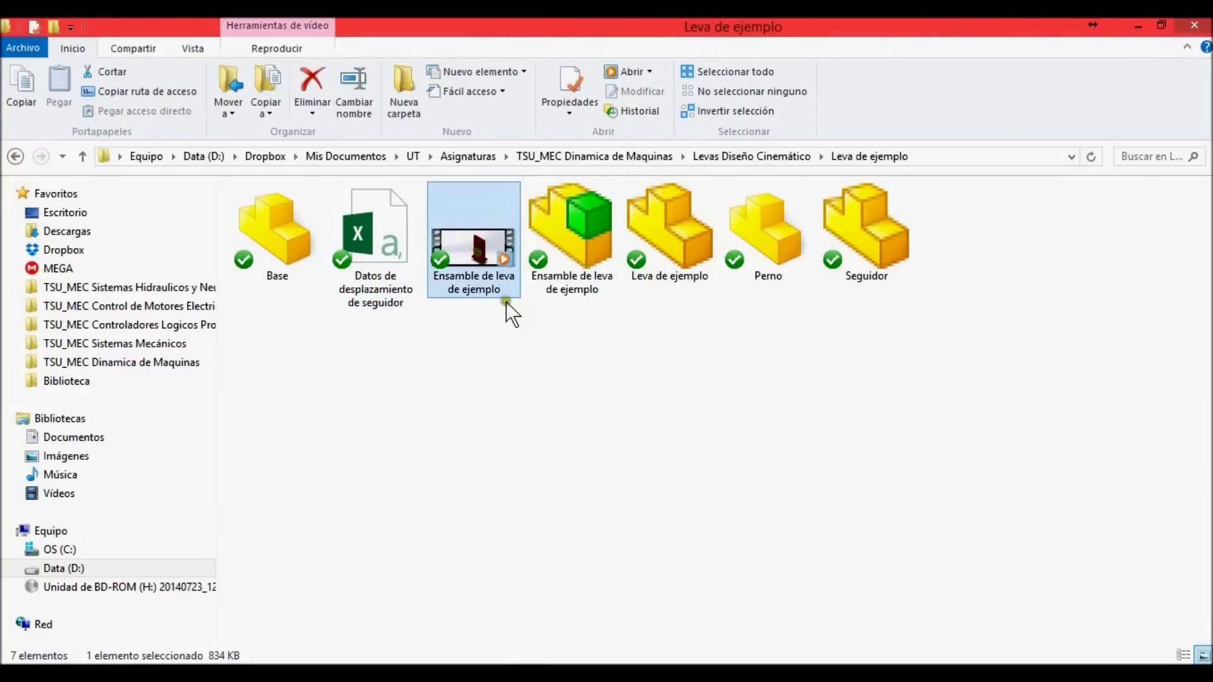
click(518, 404)
click(481, 273)
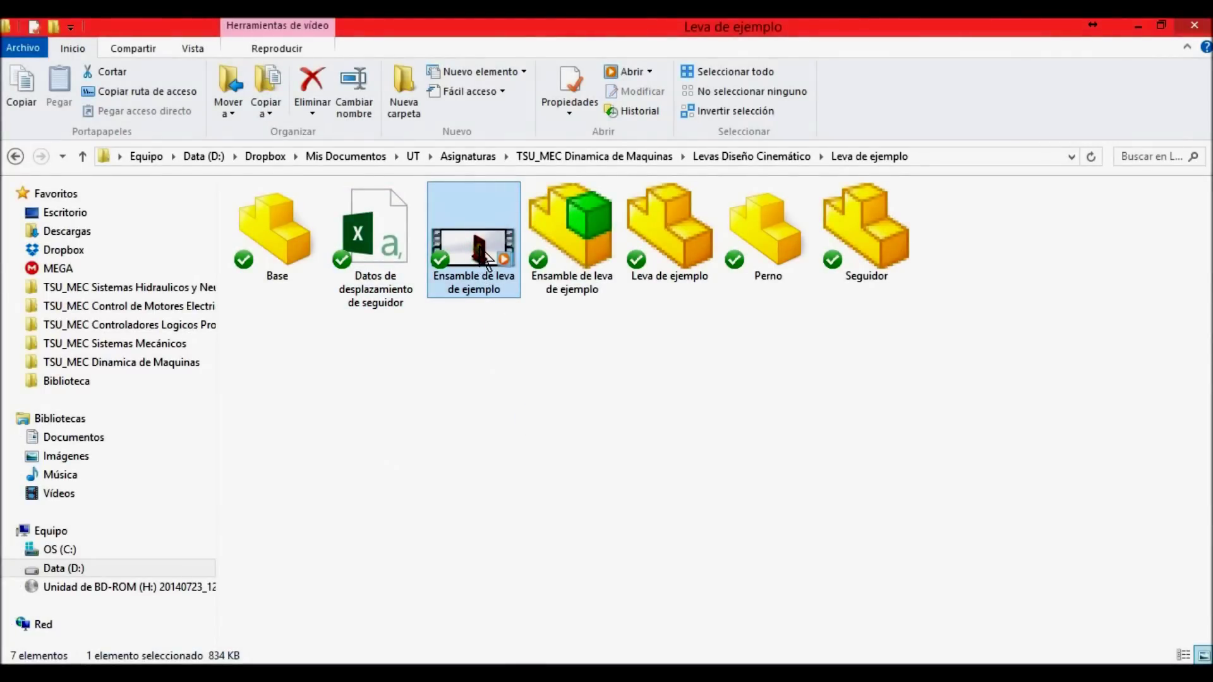
double_click(479, 245)
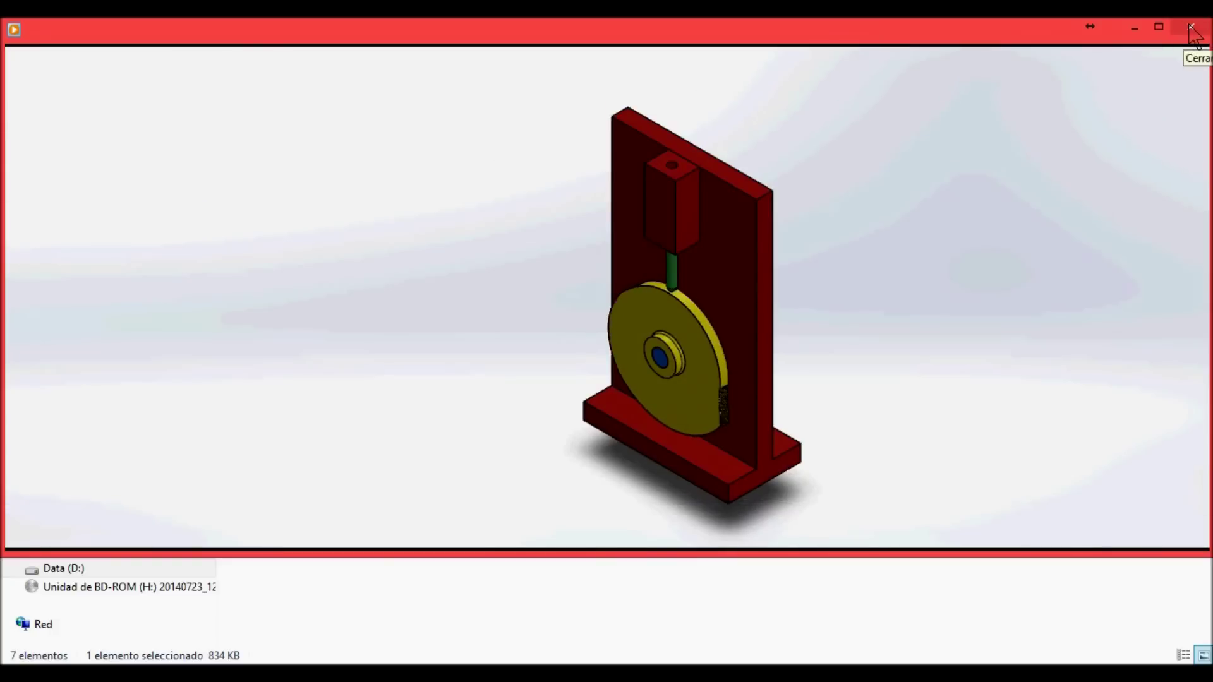
click(1192, 27)
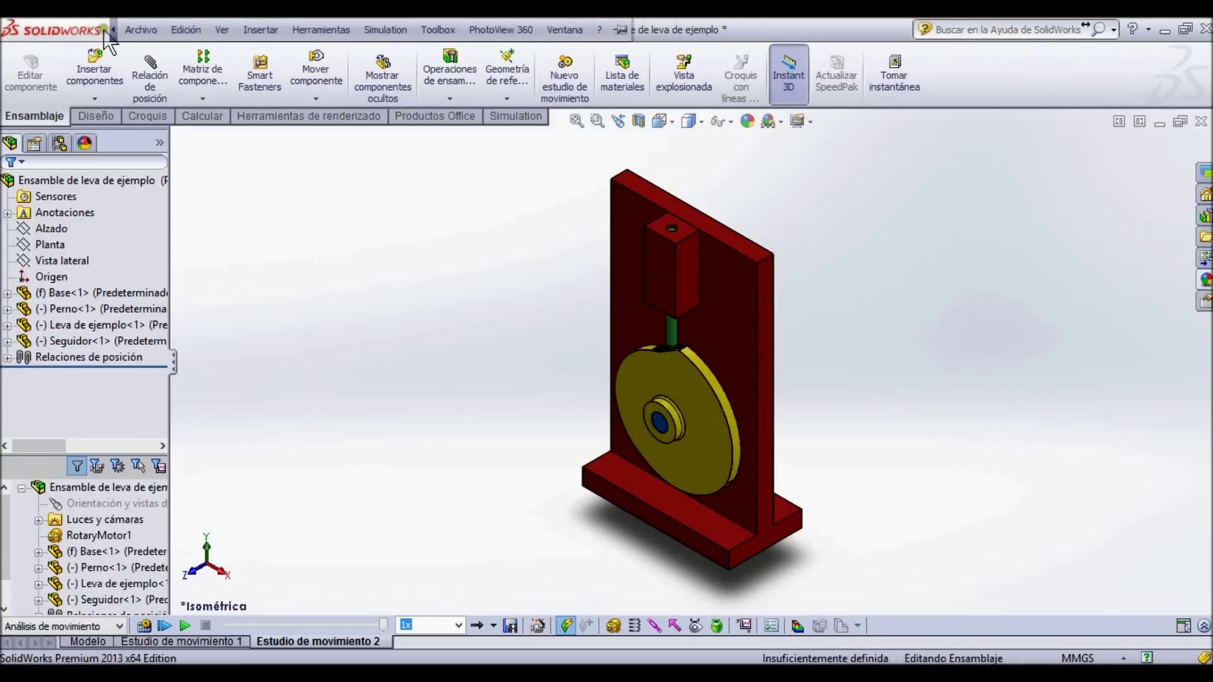
Set the front view and save the rebuilt assembly as the PDF Ensamble de leva de ejemplo in the Leva de ejemplo folder.
click(135, 30)
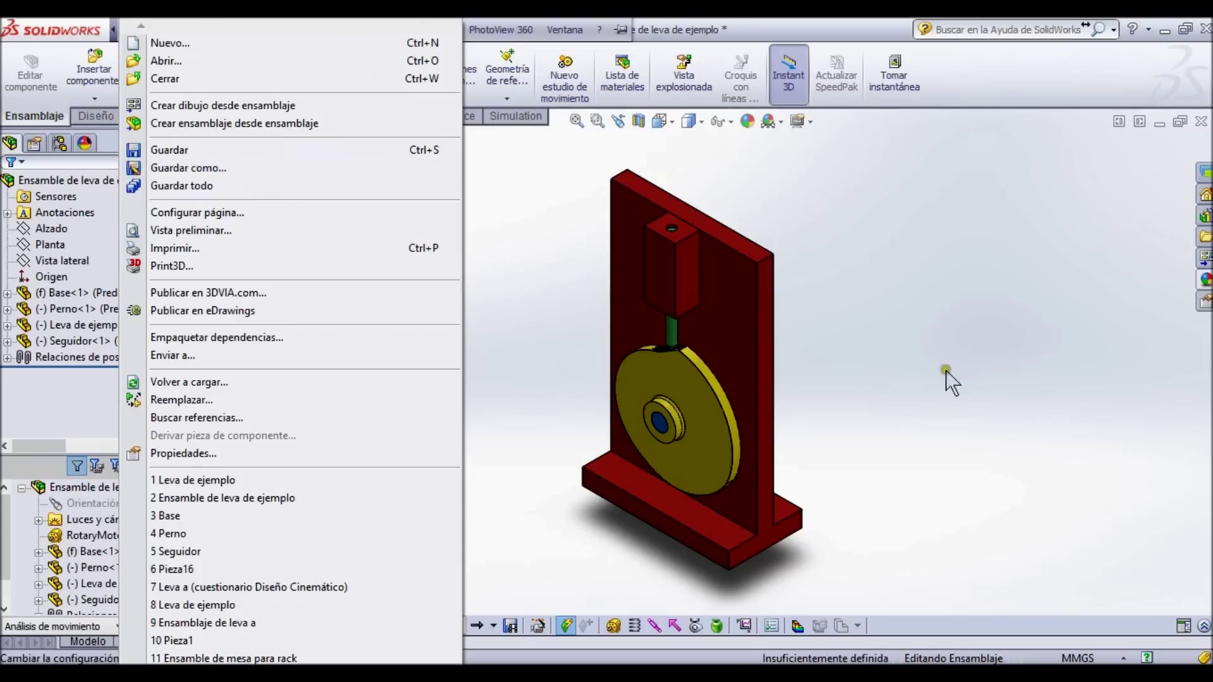
click(893, 310)
key(ctrl+1)
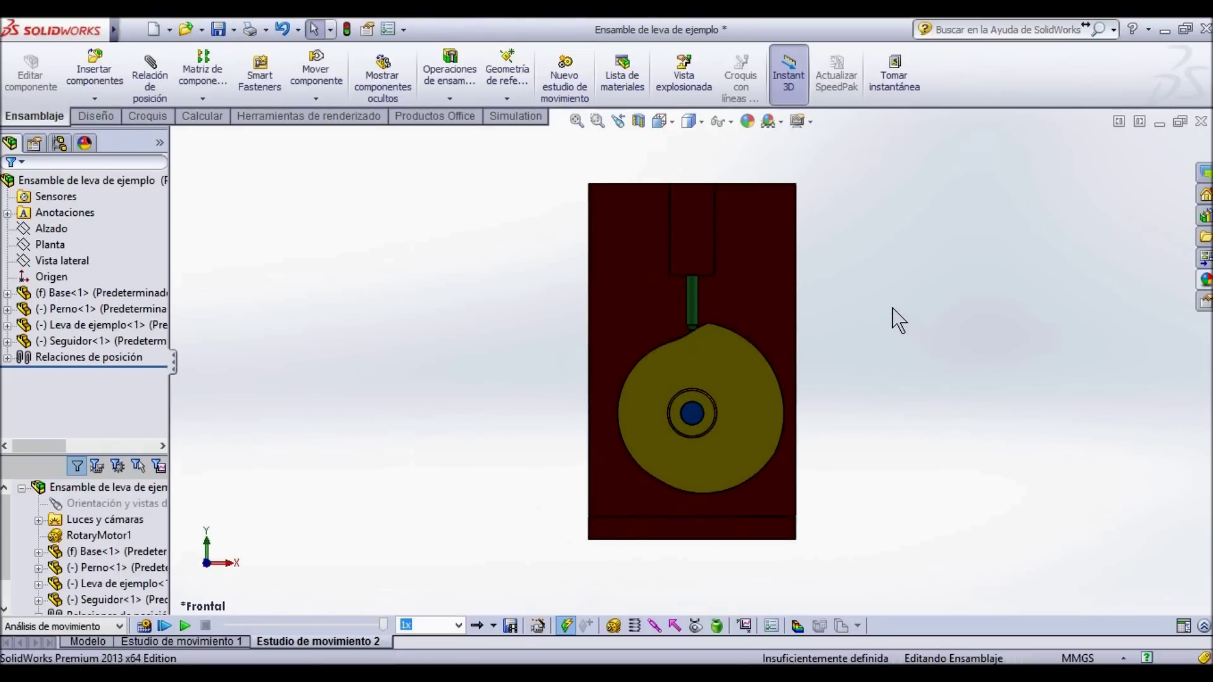
click(141, 26)
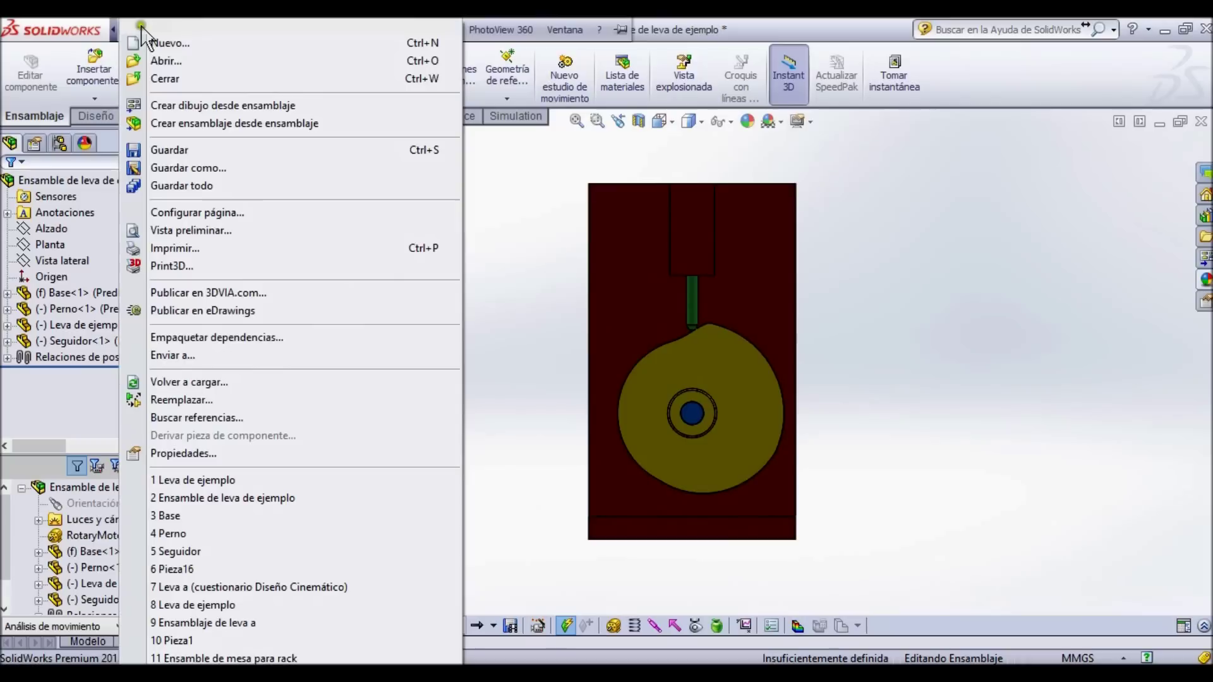
click(218, 168)
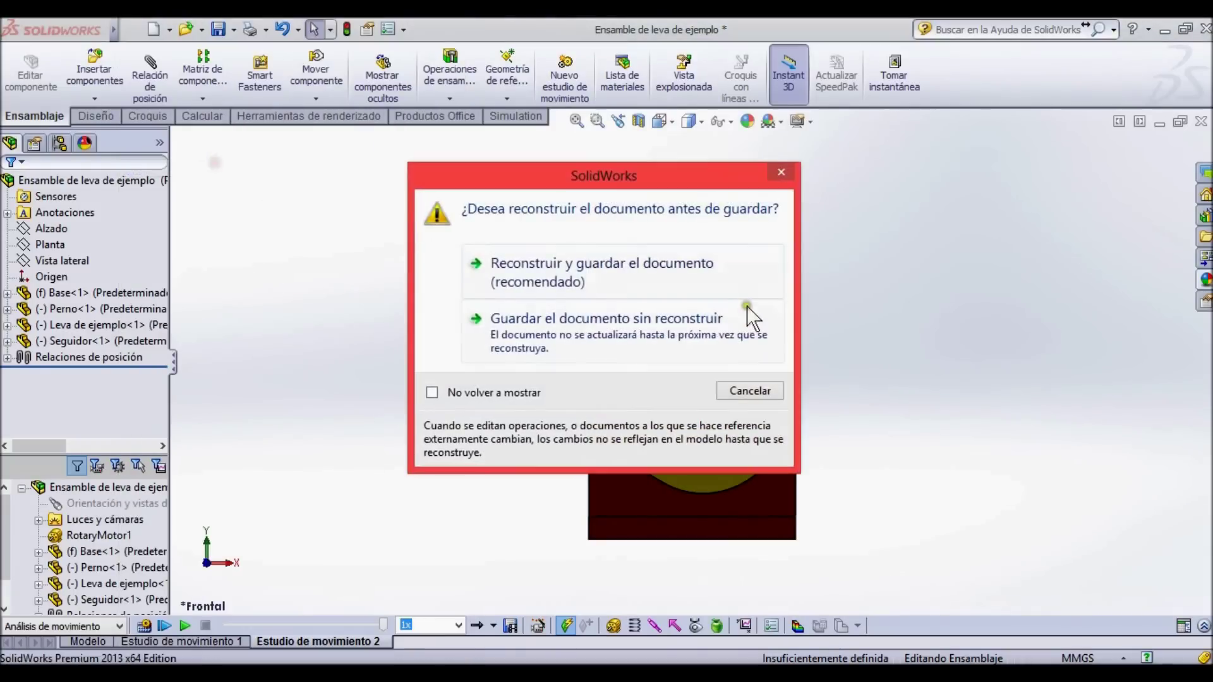
click(525, 283)
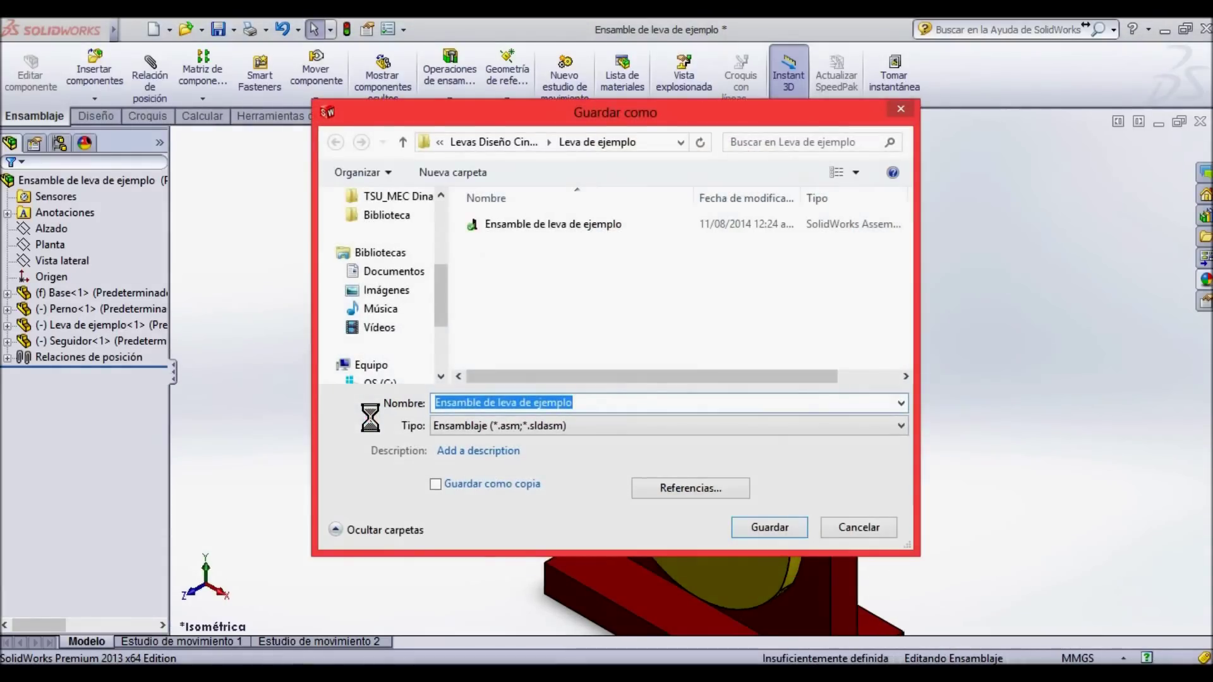
click(534, 429)
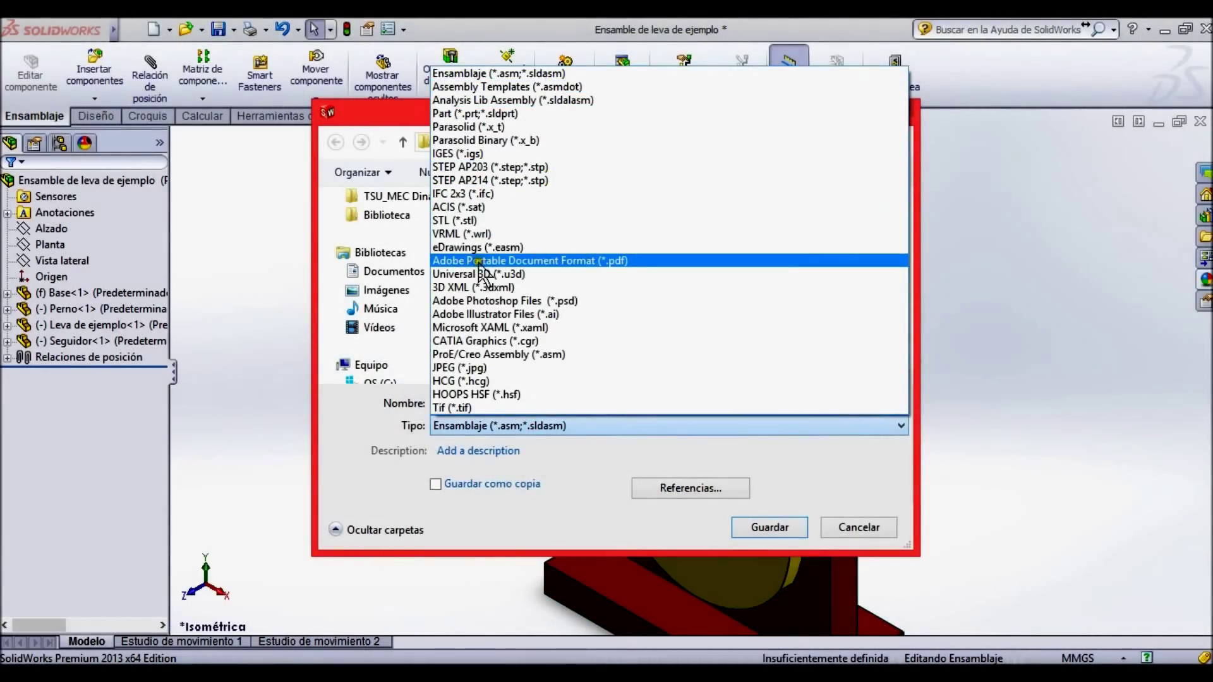
click(495, 261)
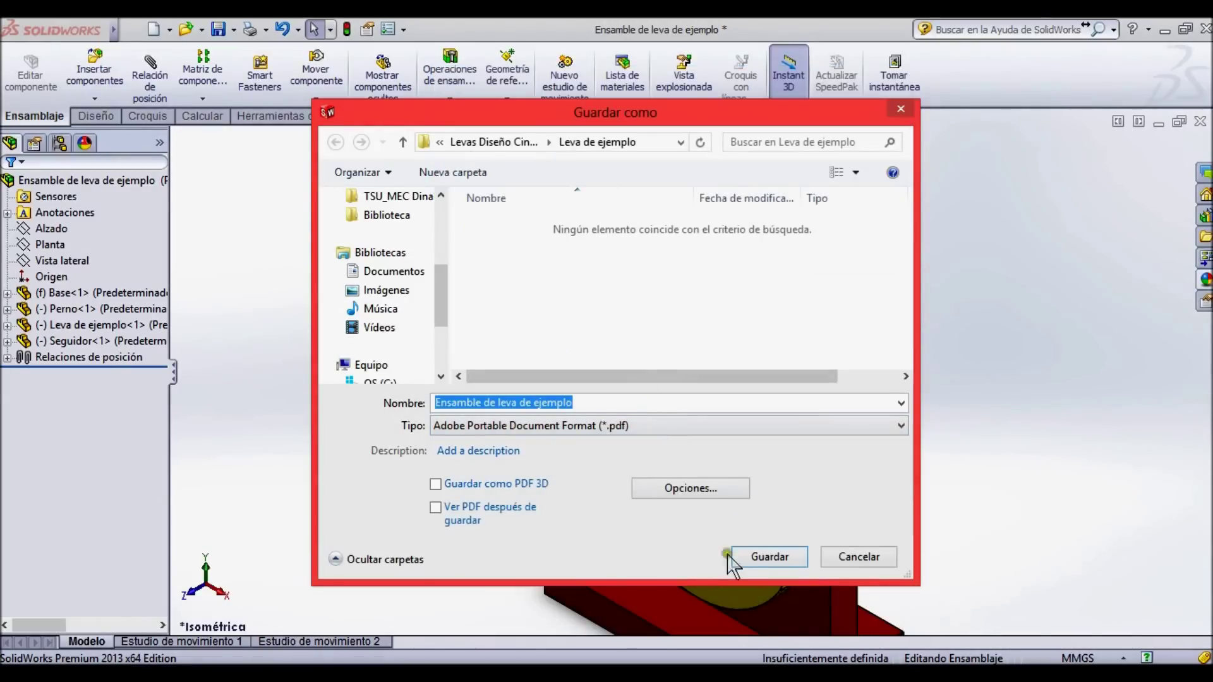
click(758, 556)
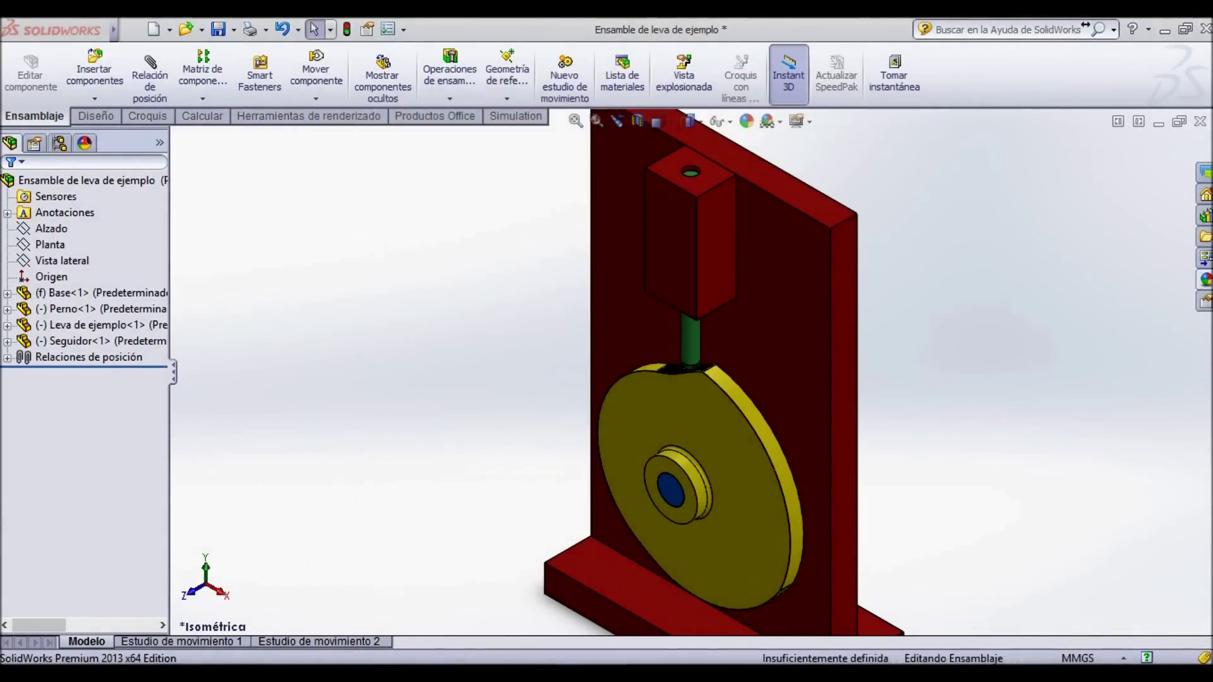
View the Ensamble de leva de ejemplo PDF from the Leva de ejemplo folder, then close it and return to SolidWorks.
mouse_move(135, 660)
click(120, 584)
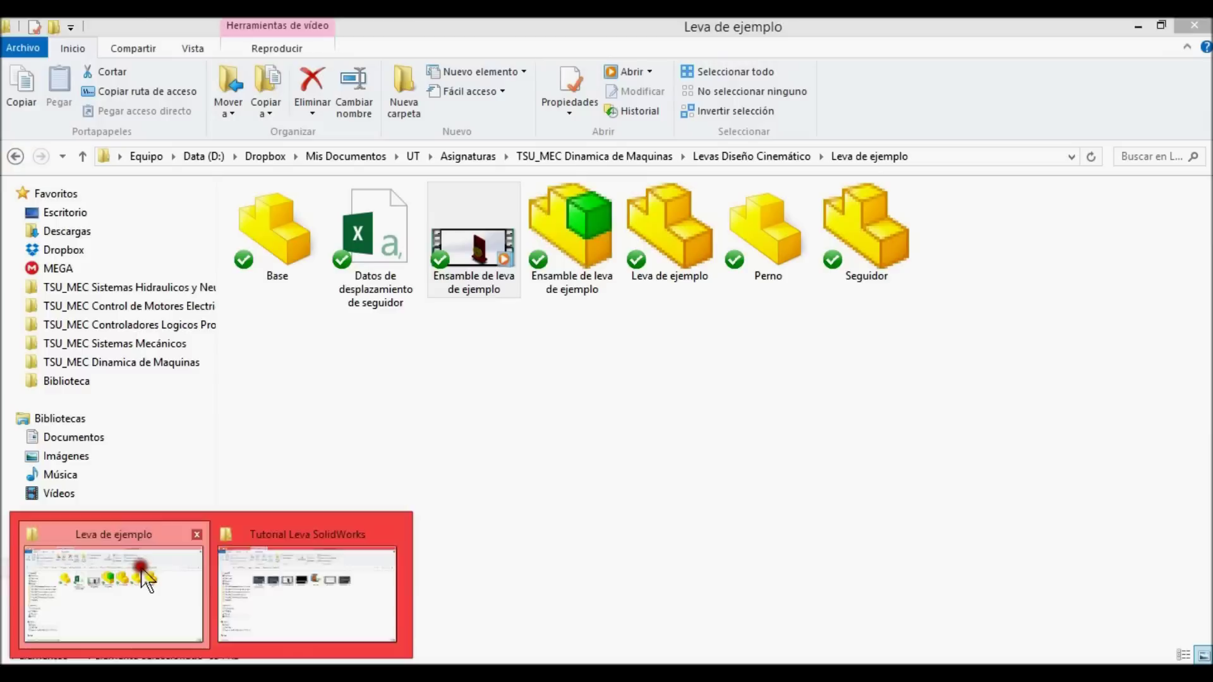
click(481, 397)
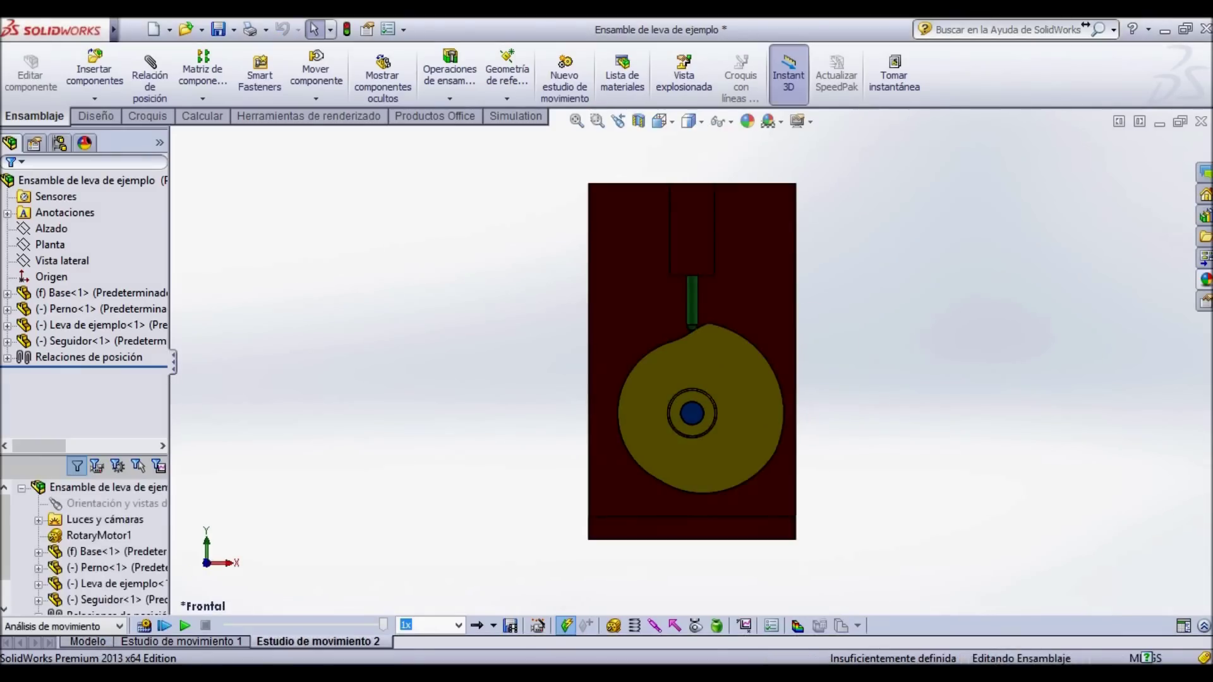
click(109, 592)
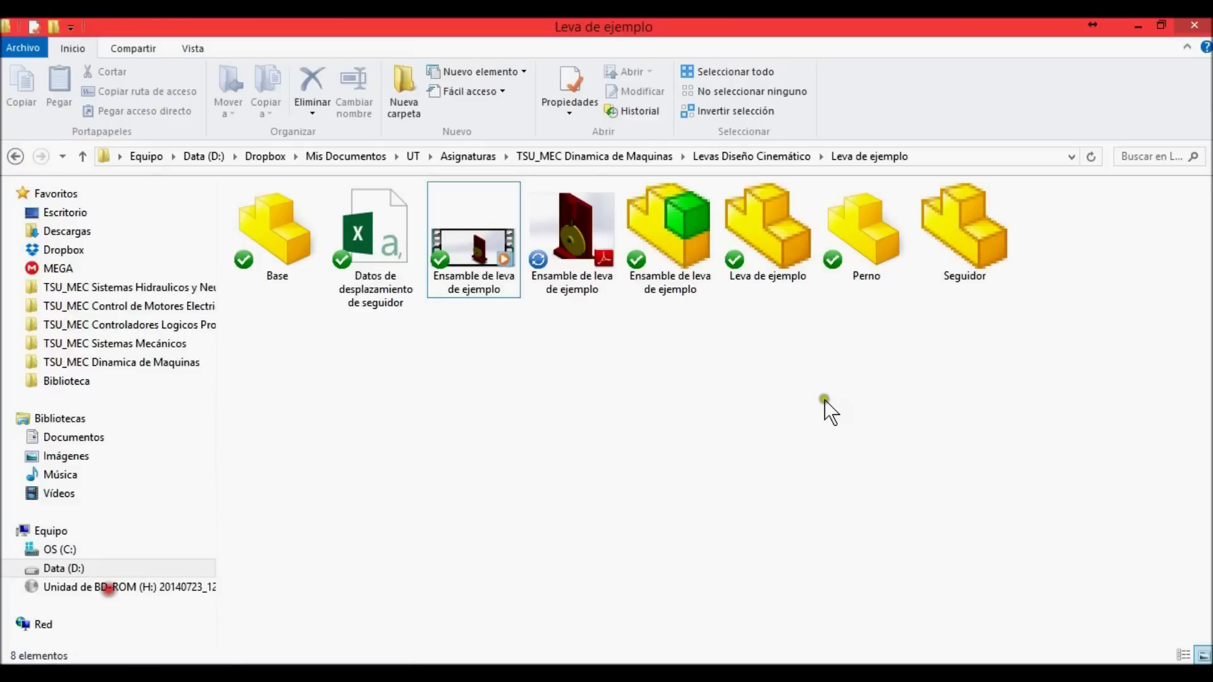
click(569, 281)
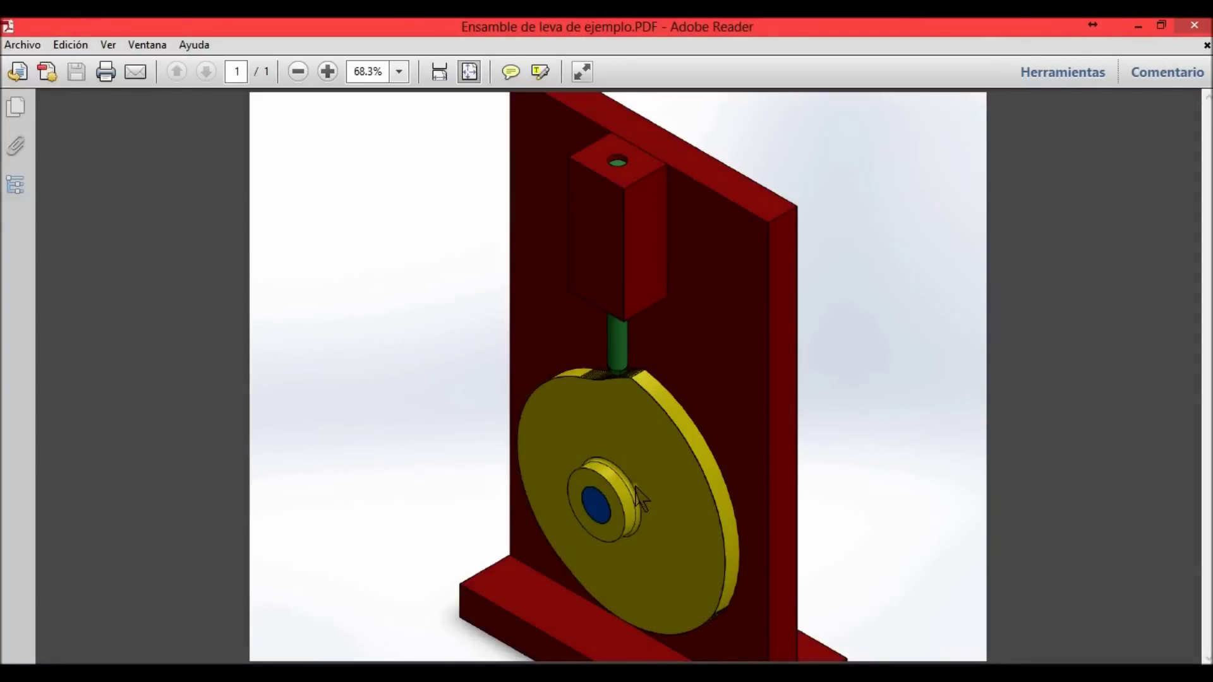
click(1194, 26)
key(alt+Tab)
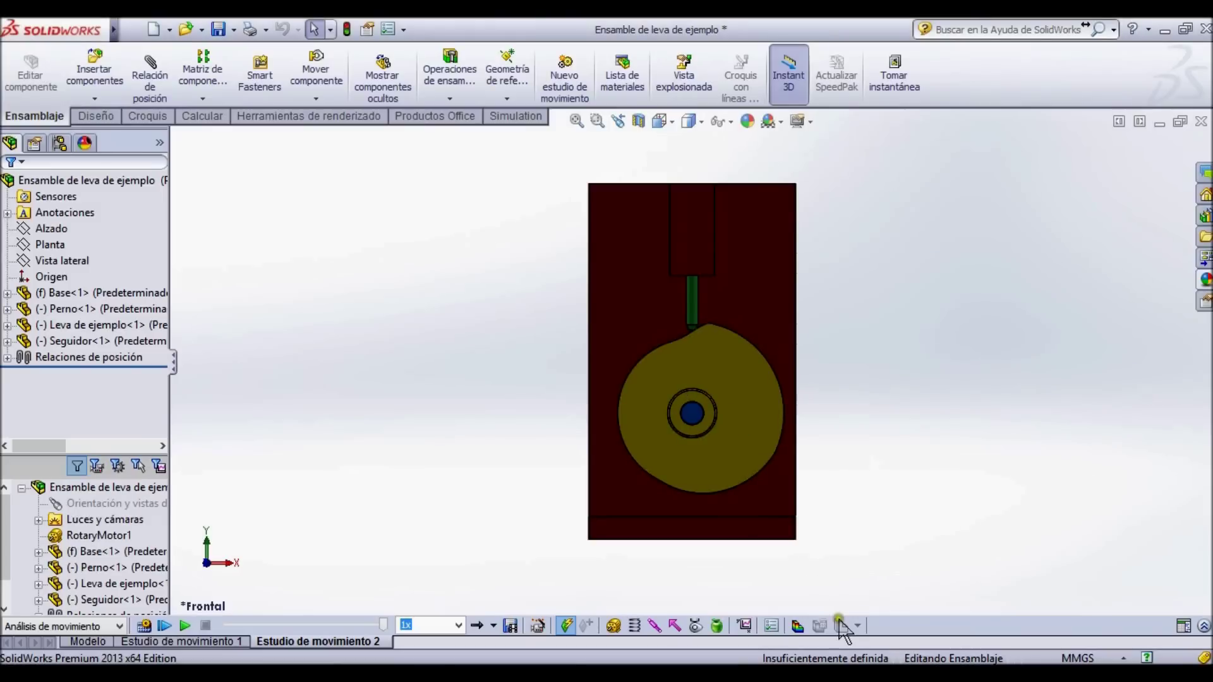
Return from the motion study to the model and set up saving the assembly as Adobe Portable Document Format with the 3D PDF option.
click(101, 642)
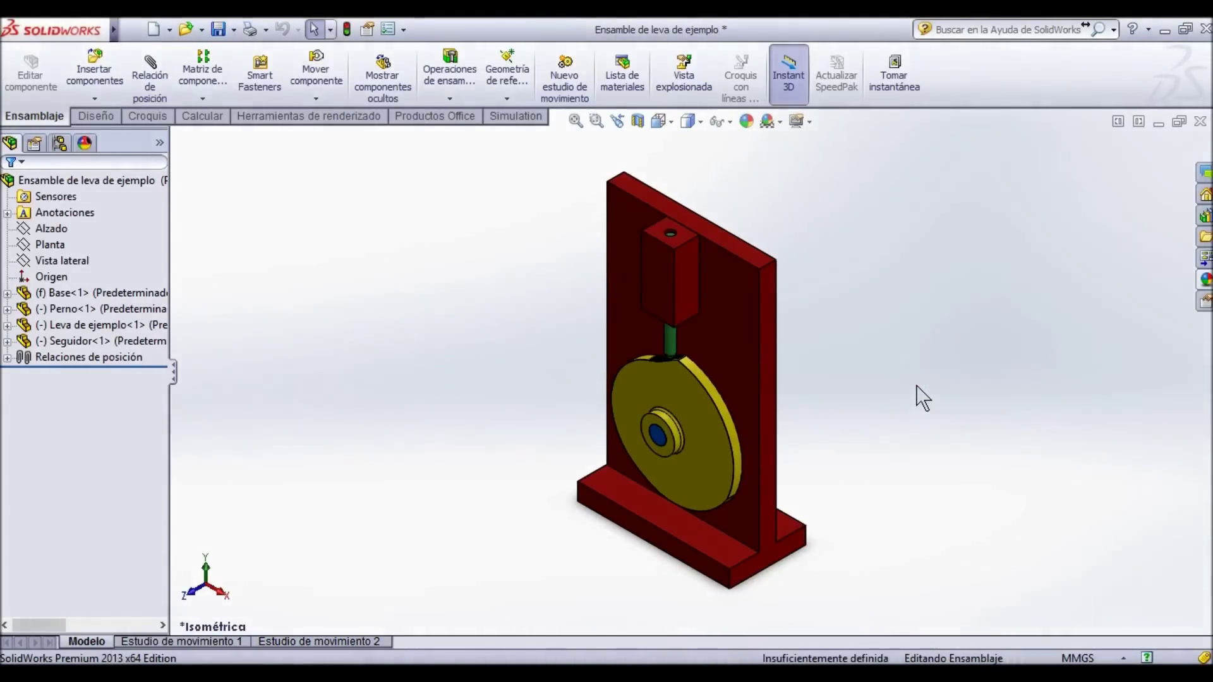
mouse_move(104, 29)
click(145, 29)
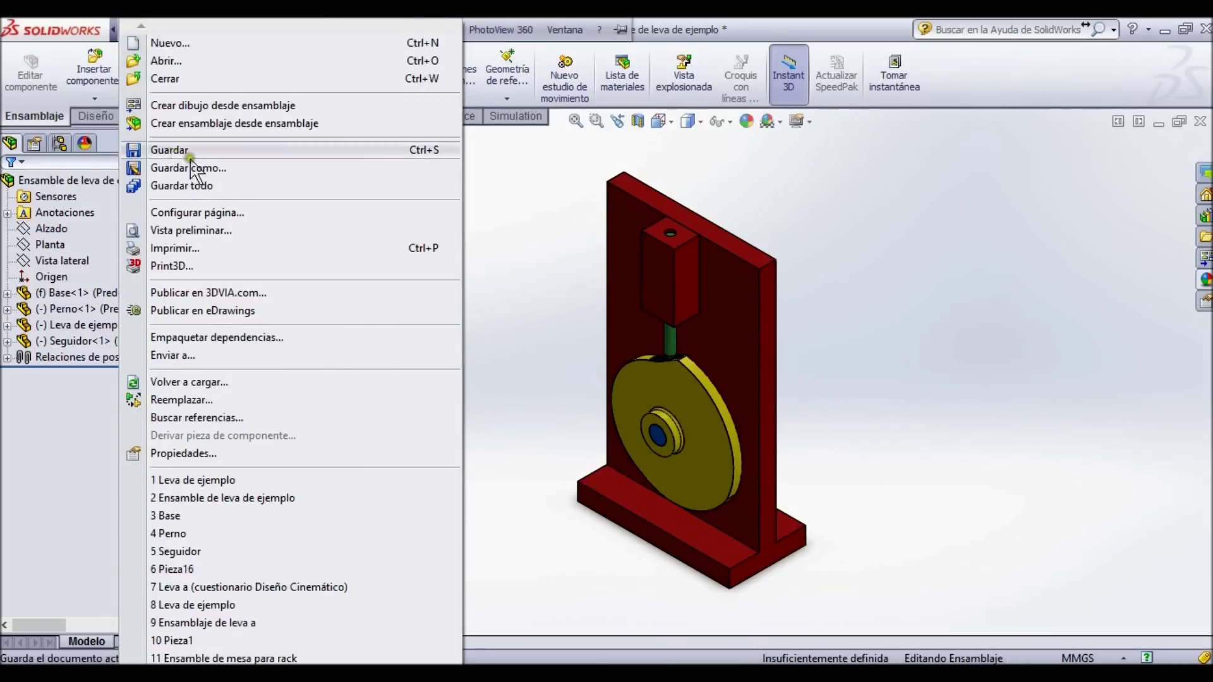
click(218, 168)
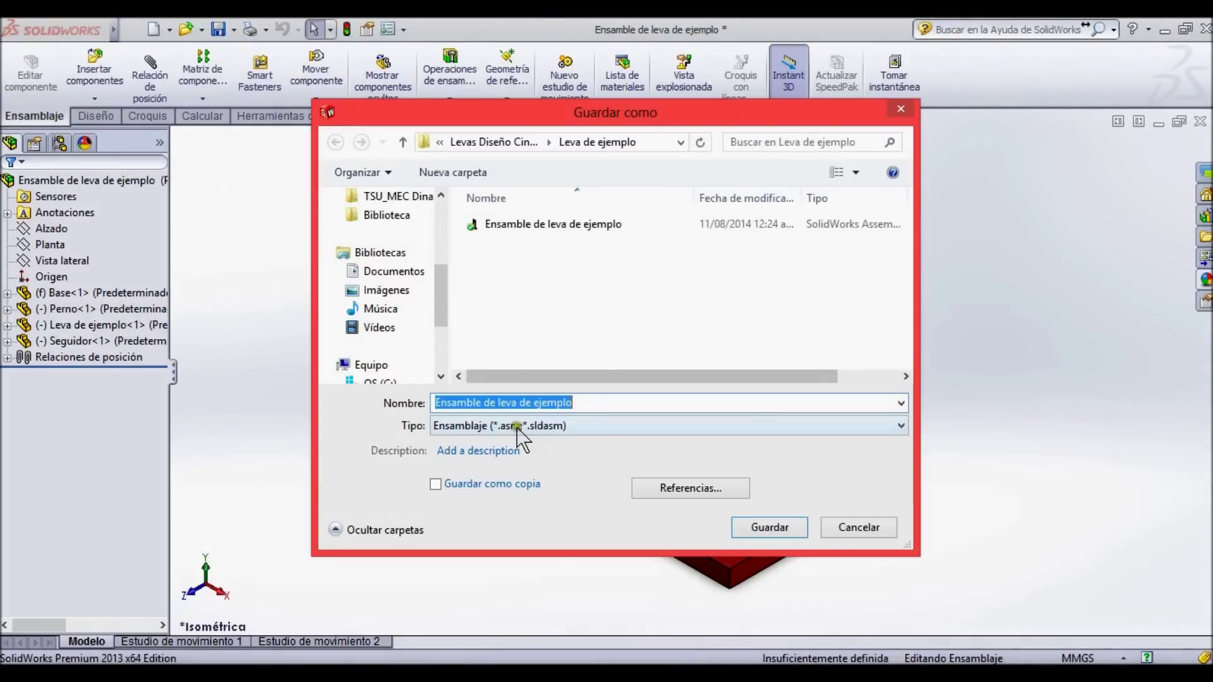
click(617, 425)
click(592, 260)
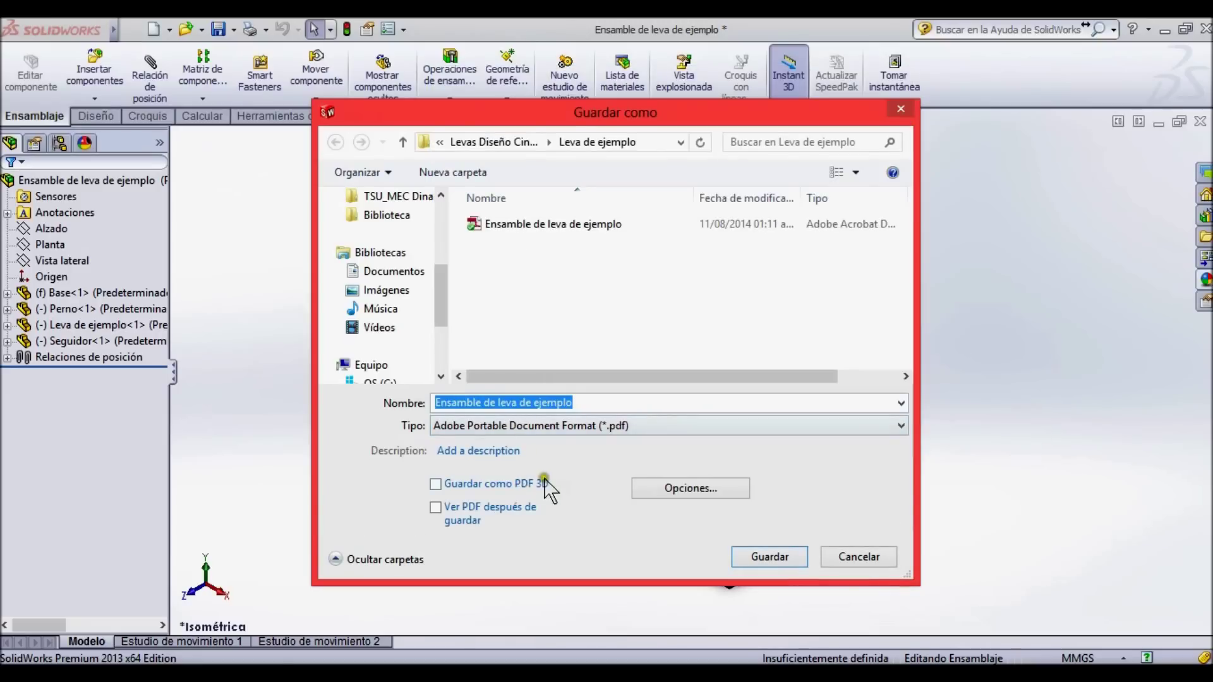
click(436, 484)
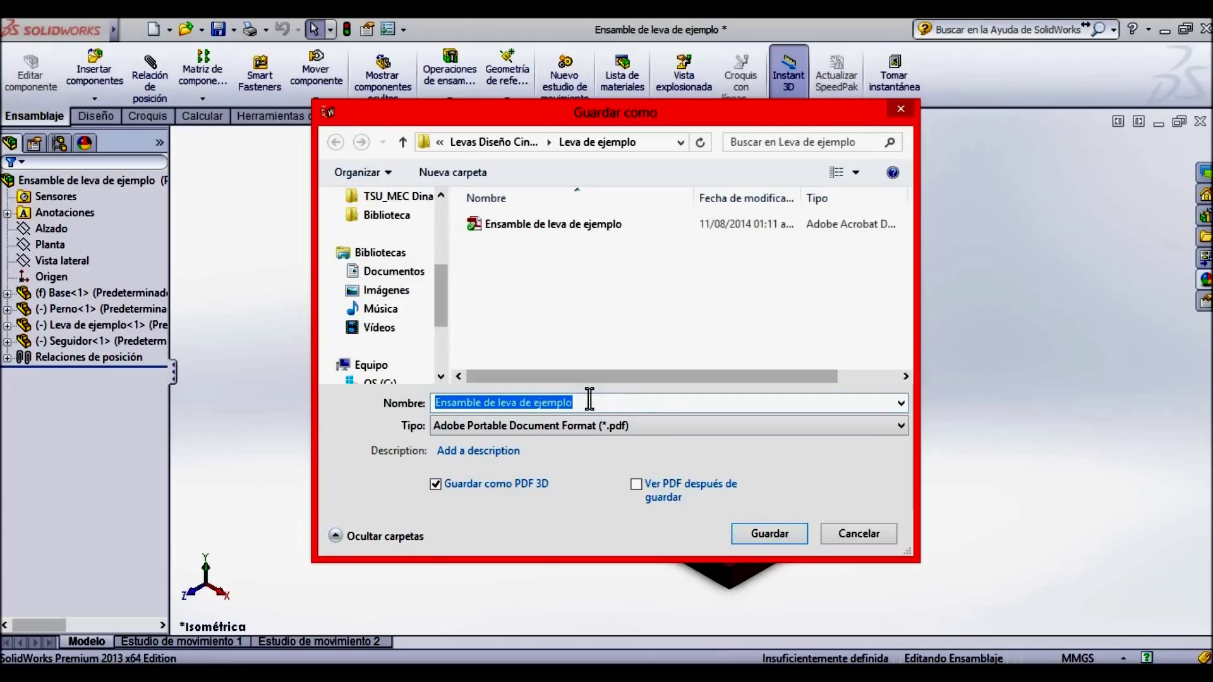
Decline replacing the existing PDF and save the 3D PDF under the name Ensamble de leva de ejemplo 3D.
click(771, 533)
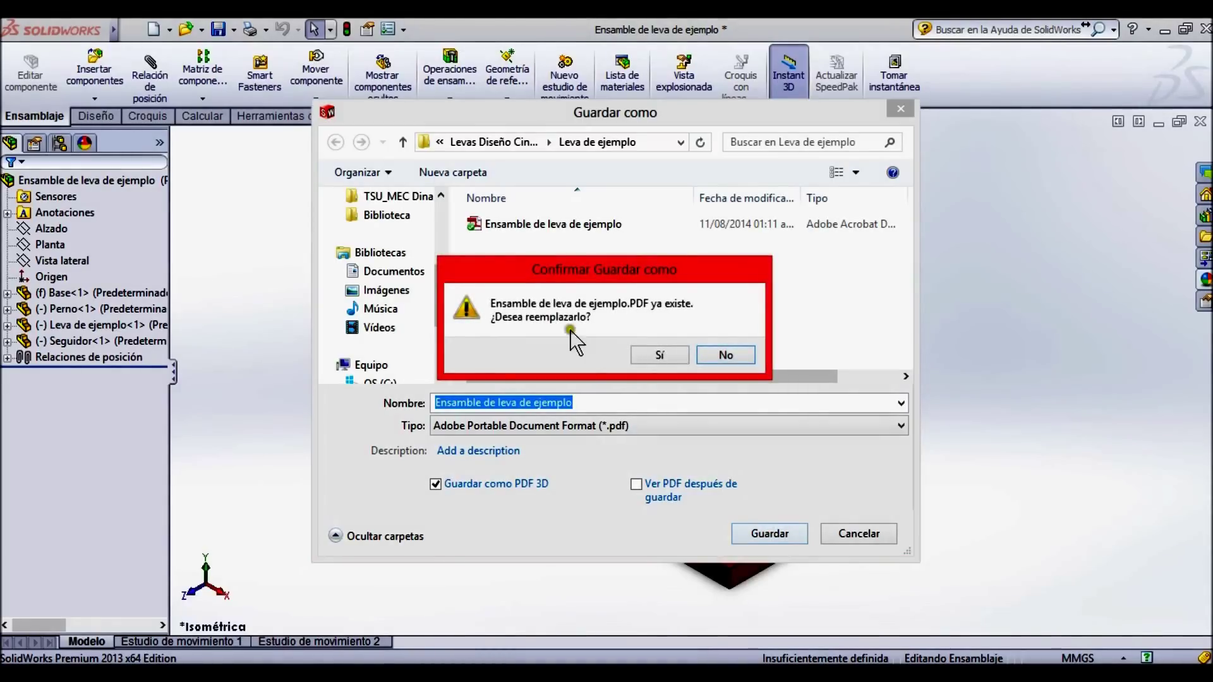
click(725, 356)
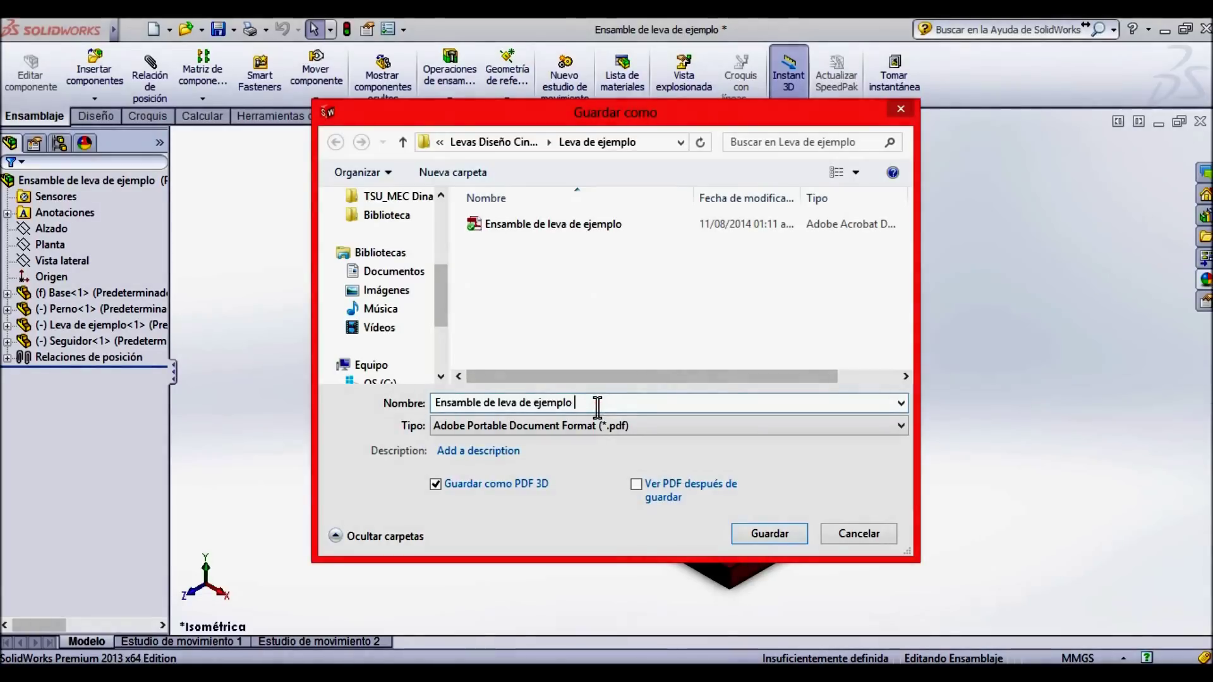
text(3d)
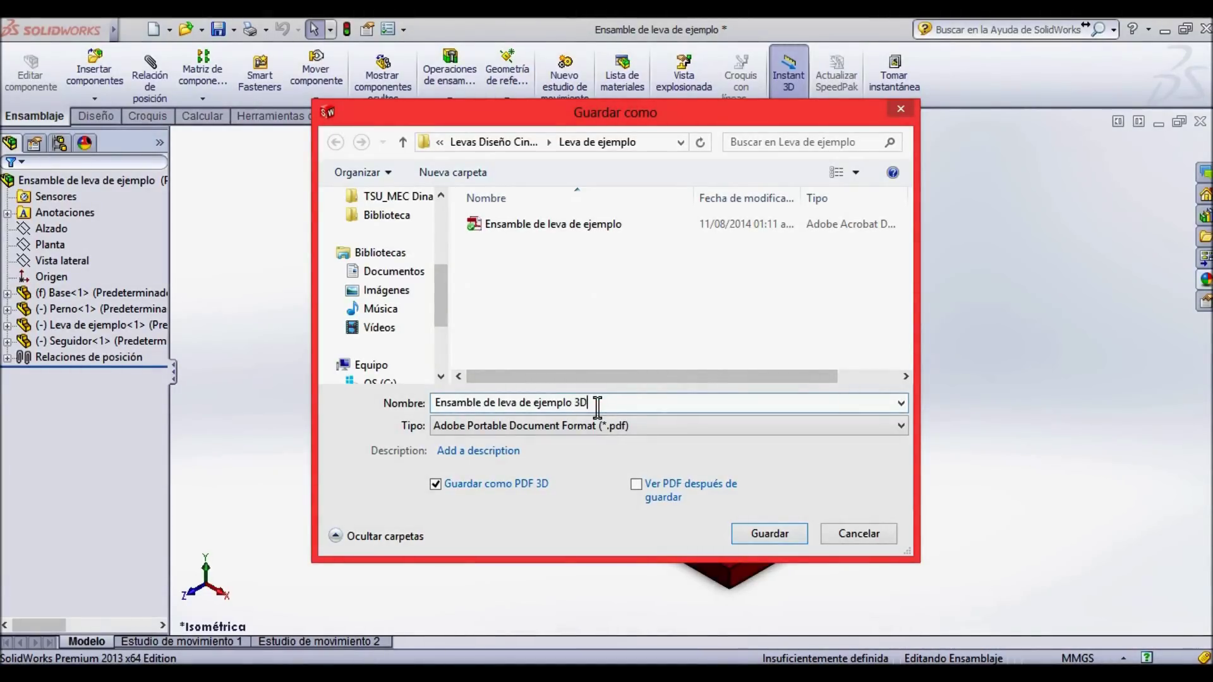
click(770, 535)
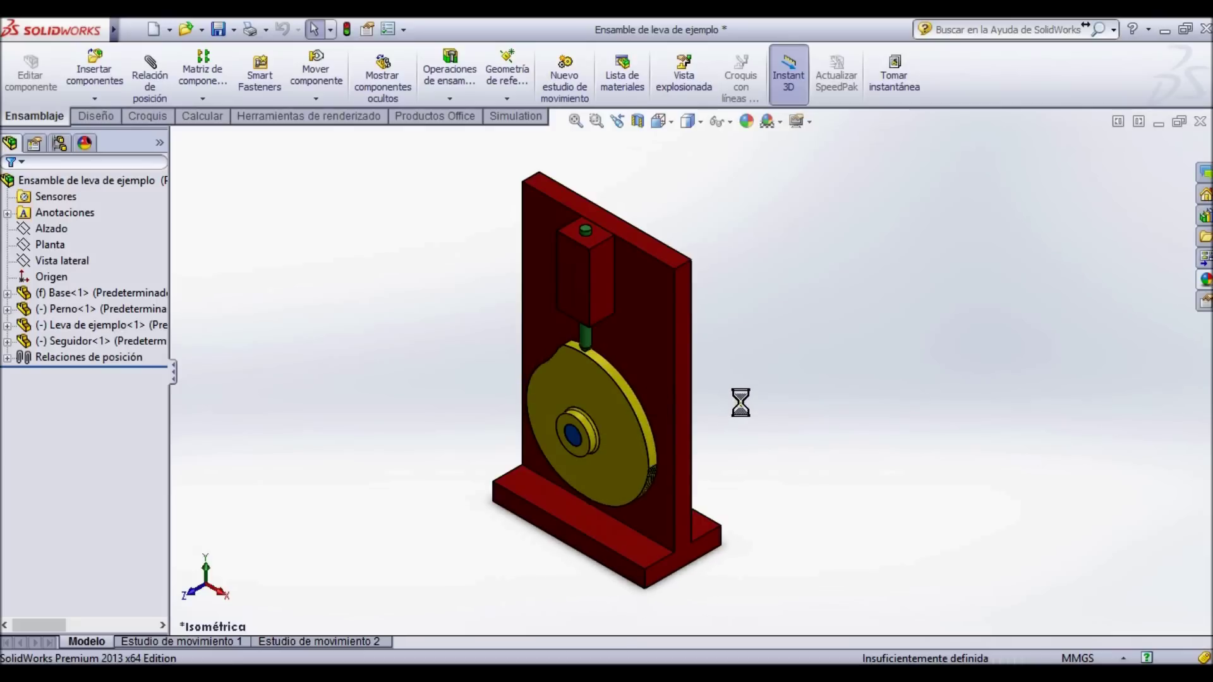
Open Ensamble de leva de ejemplo 3D from the Leva de ejemplo folder in Foxit Reader, decline making it the default PDF viewer, and close it.
mouse_move(210, 671)
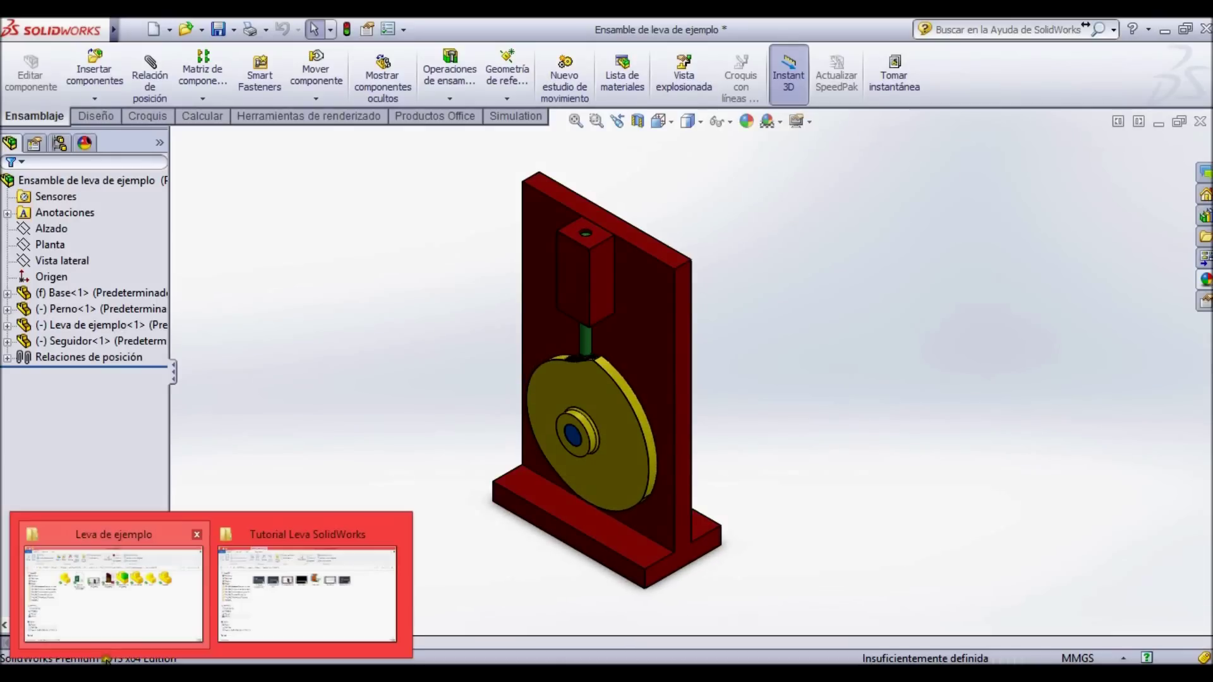
click(139, 588)
click(618, 447)
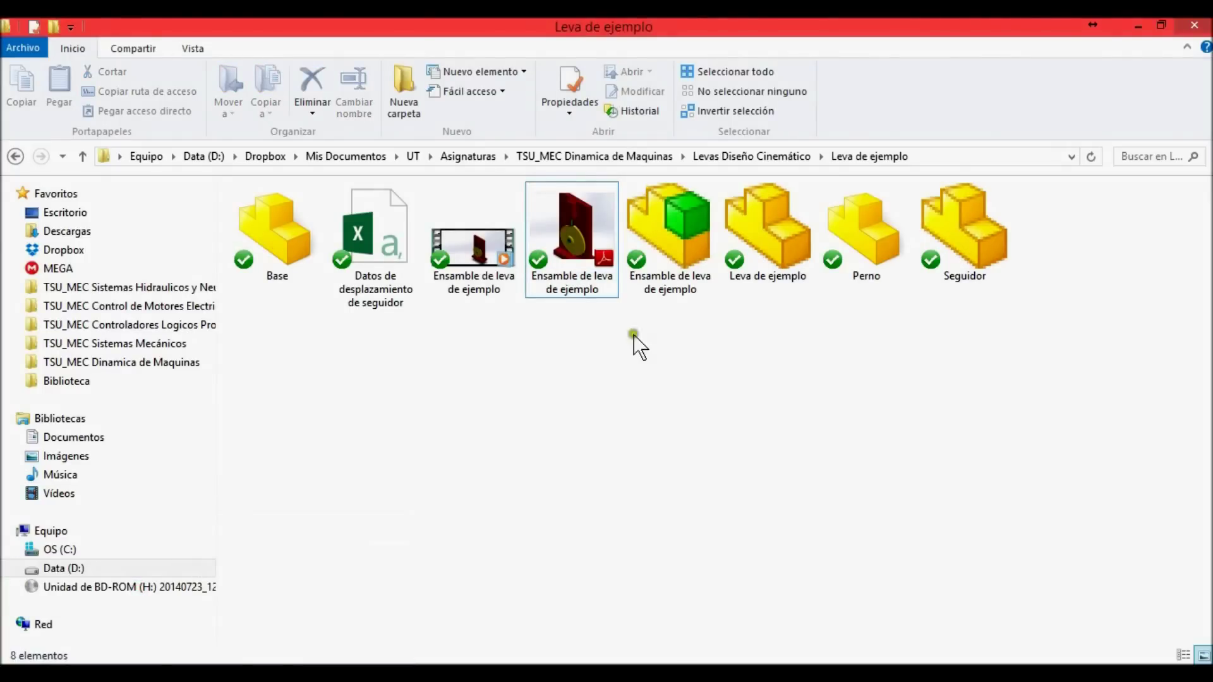
click(475, 247)
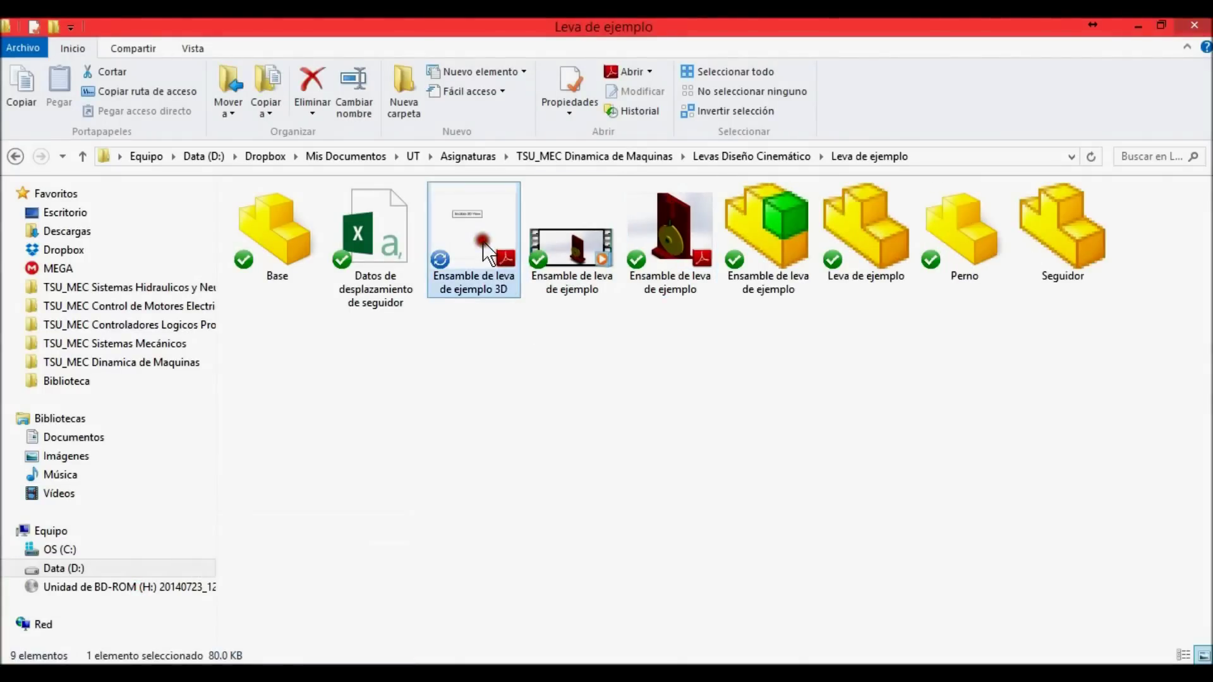
click(491, 355)
click(516, 217)
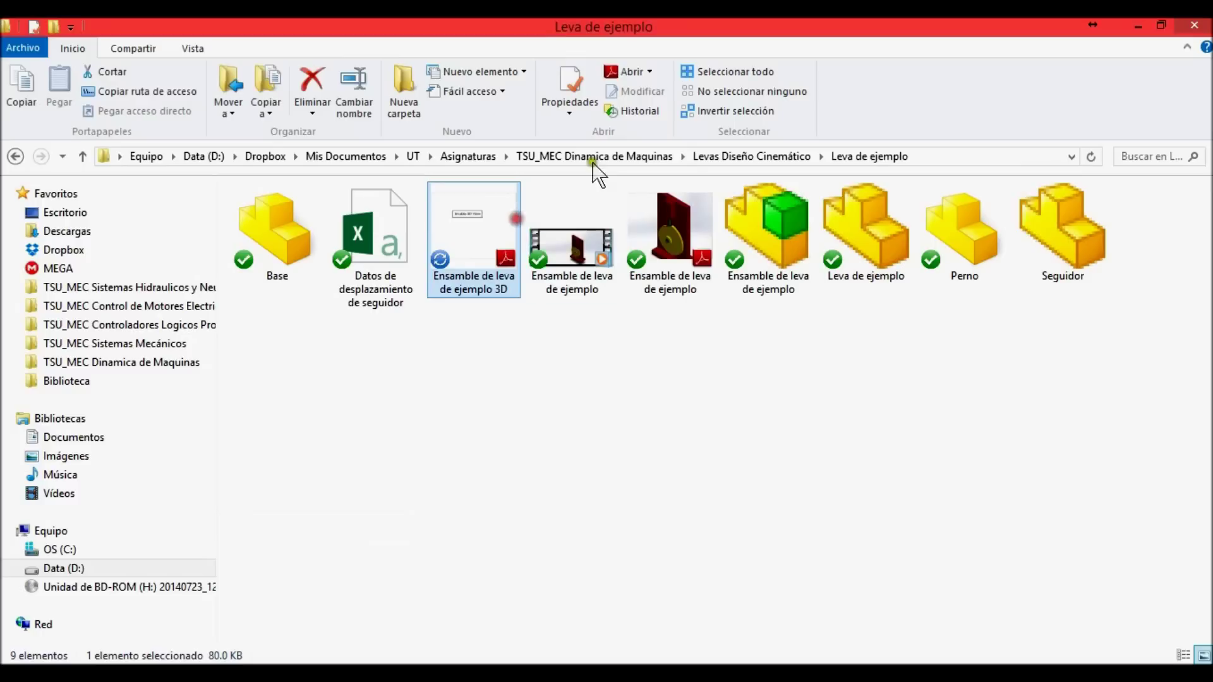
click(650, 72)
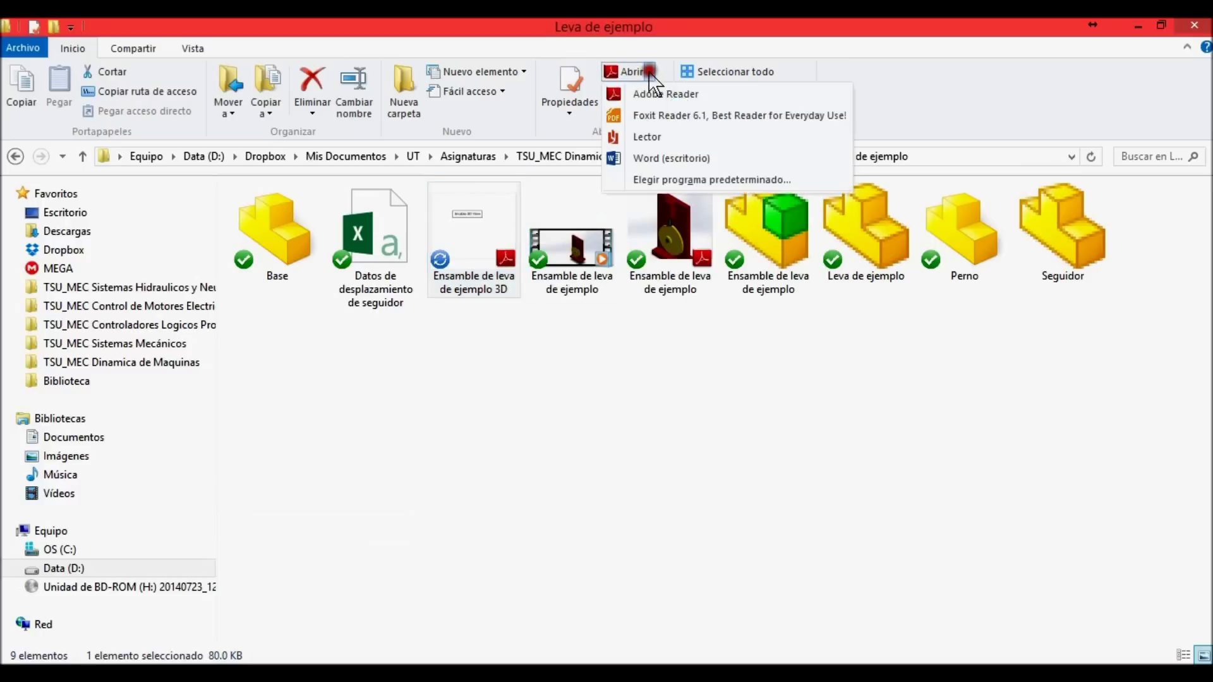
click(670, 116)
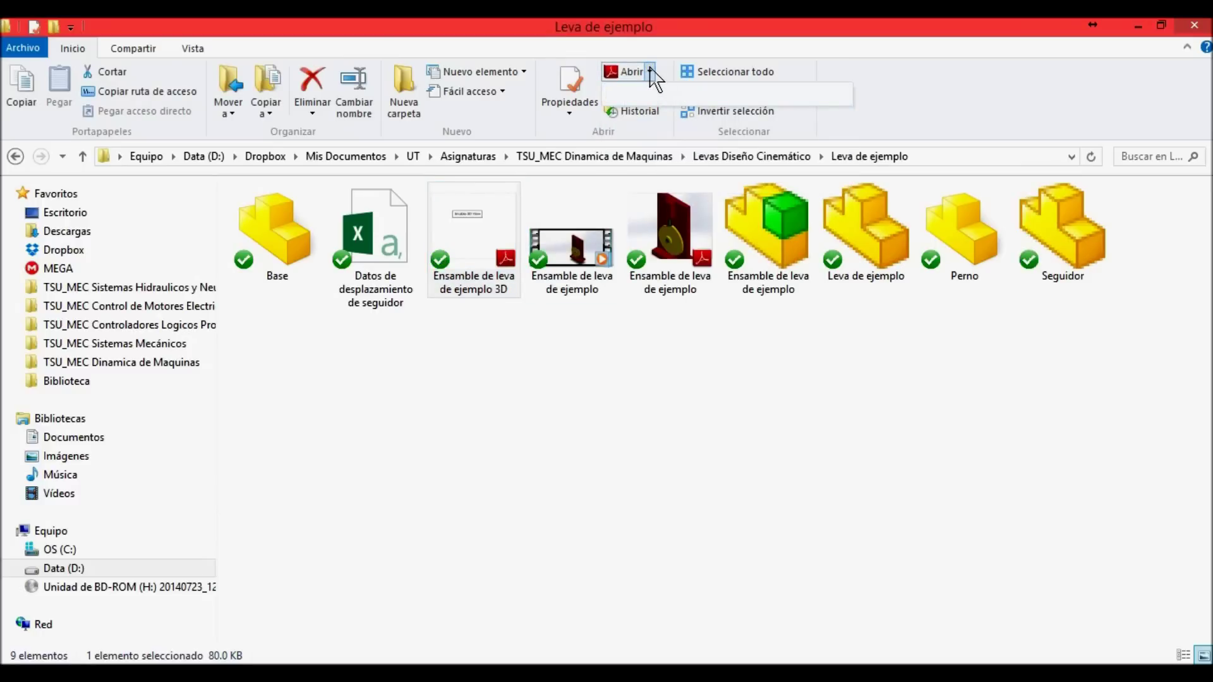
click(651, 71)
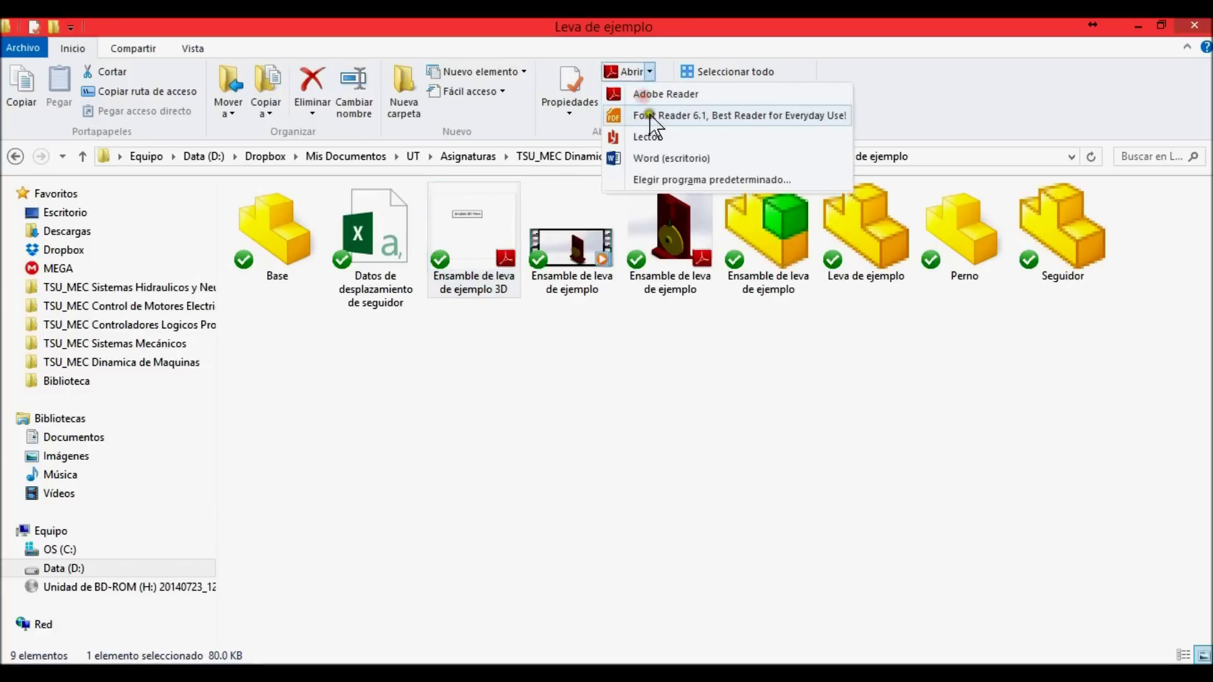
click(654, 116)
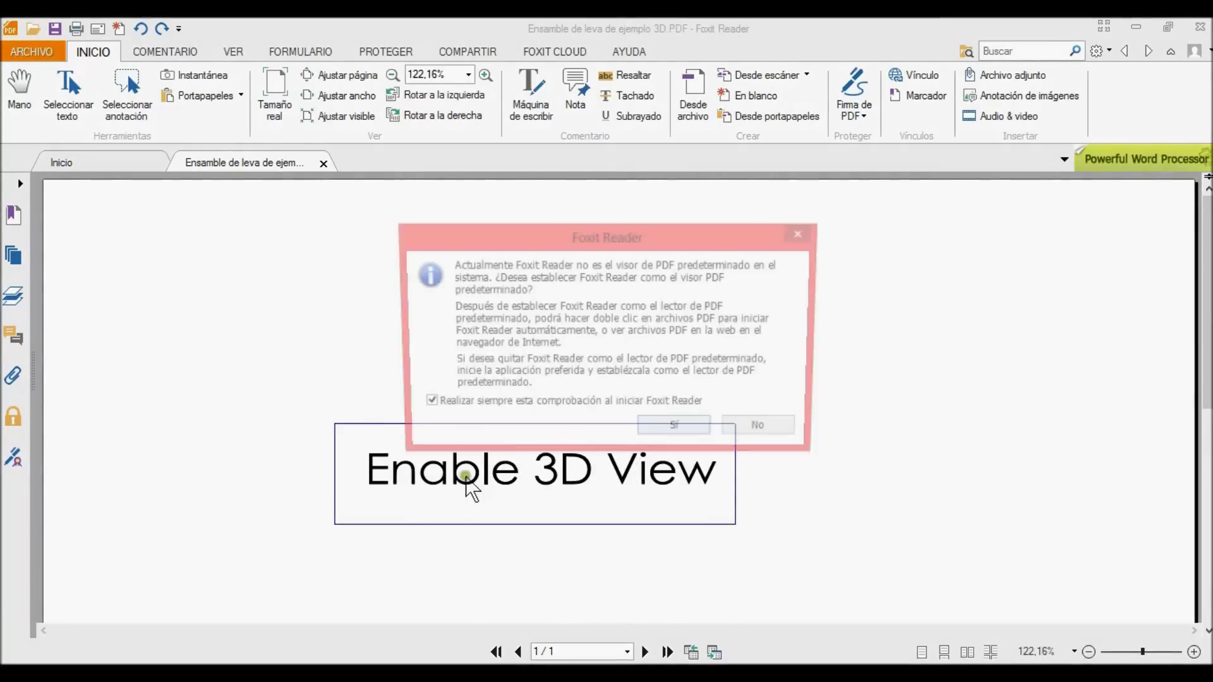
click(775, 432)
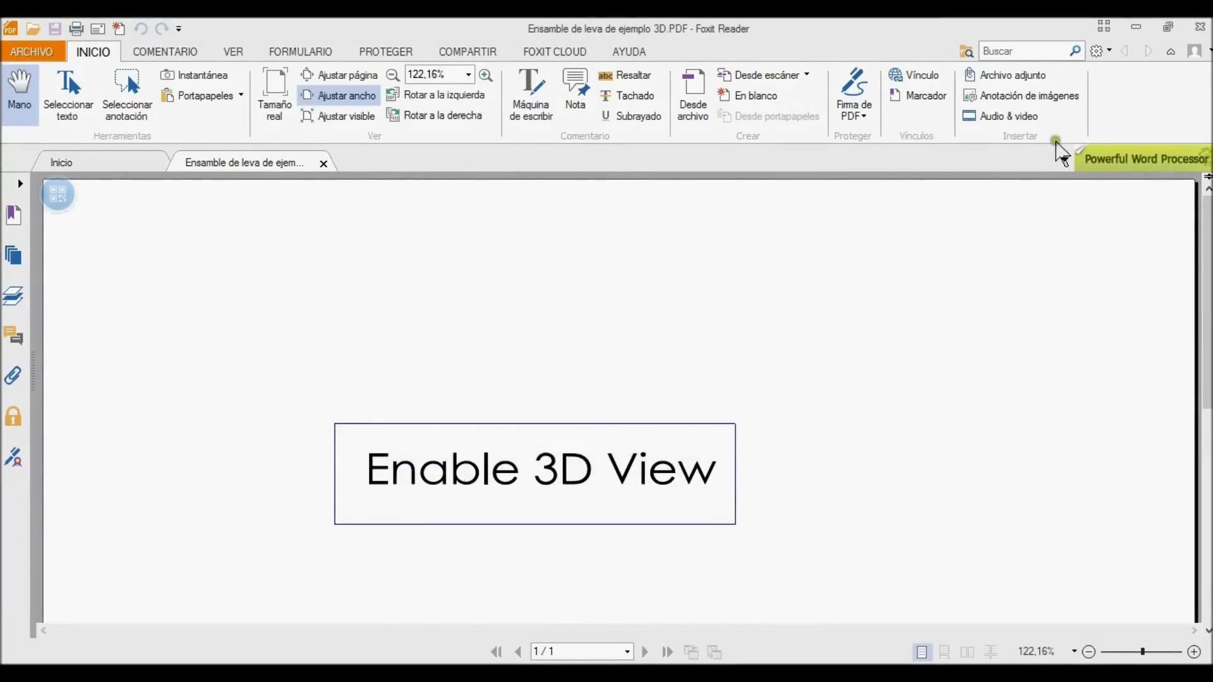
click(323, 163)
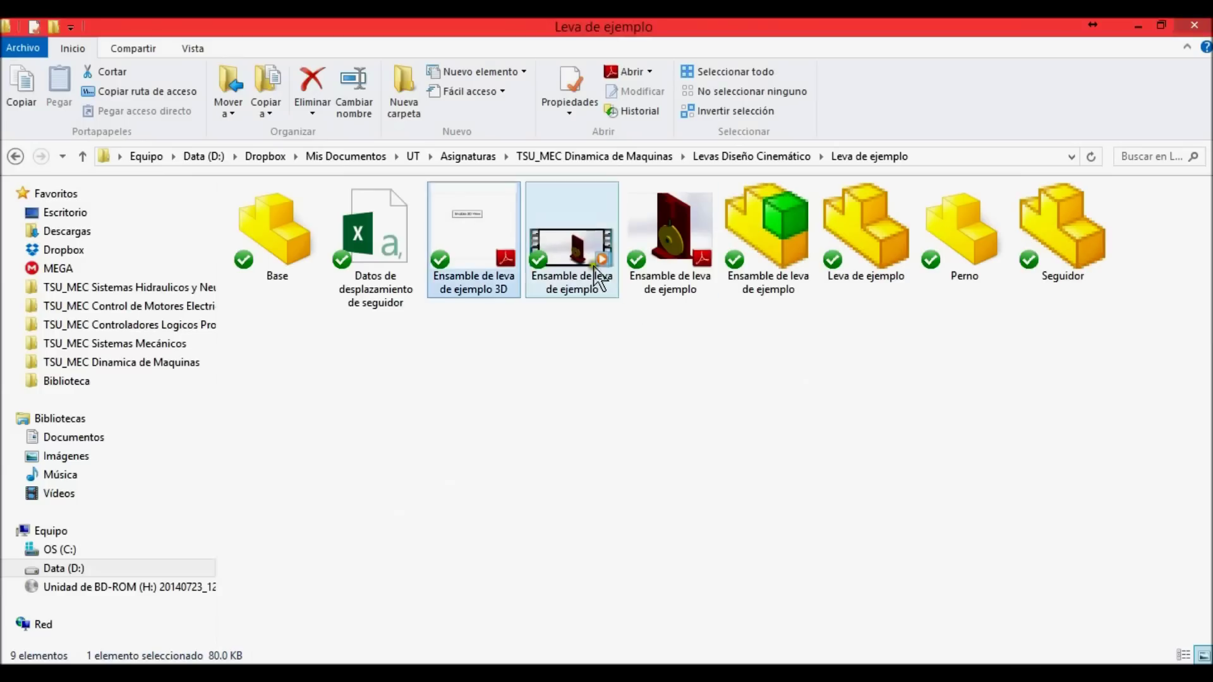
Open the Ensamble de leva de ejemplo 3D PDF in Adobe Reader, rotate its 3D model and select the cam.
click(580, 313)
click(474, 276)
click(629, 70)
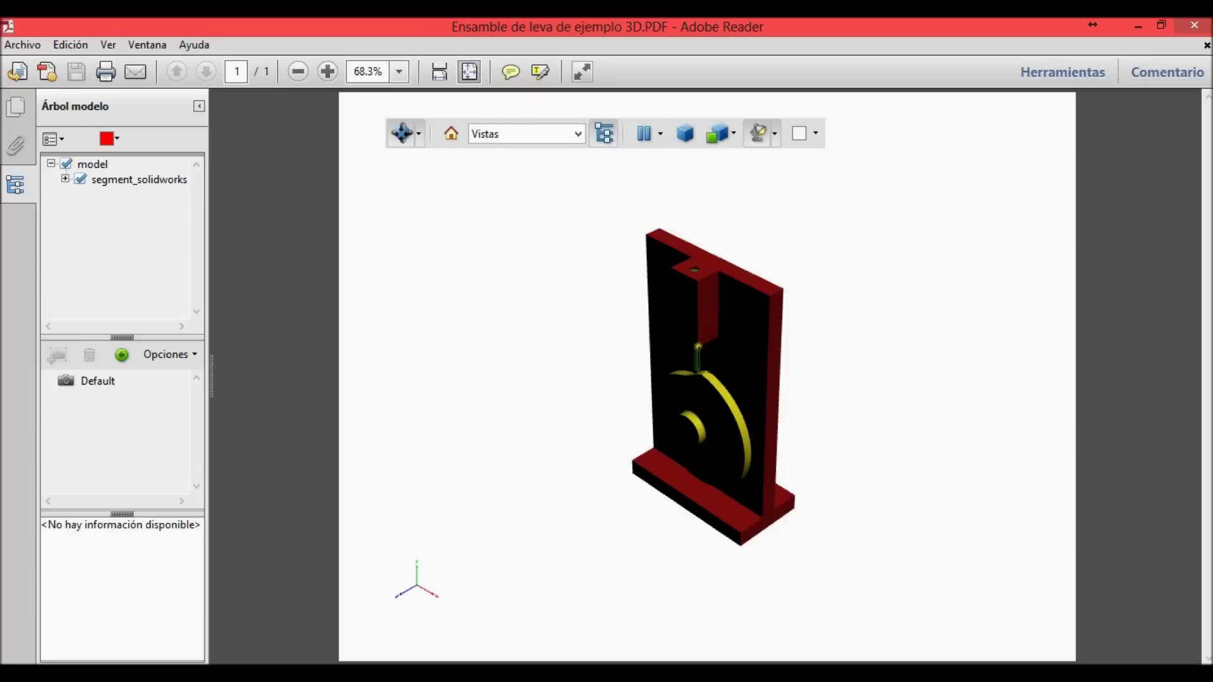
drag(683, 407, 807, 360)
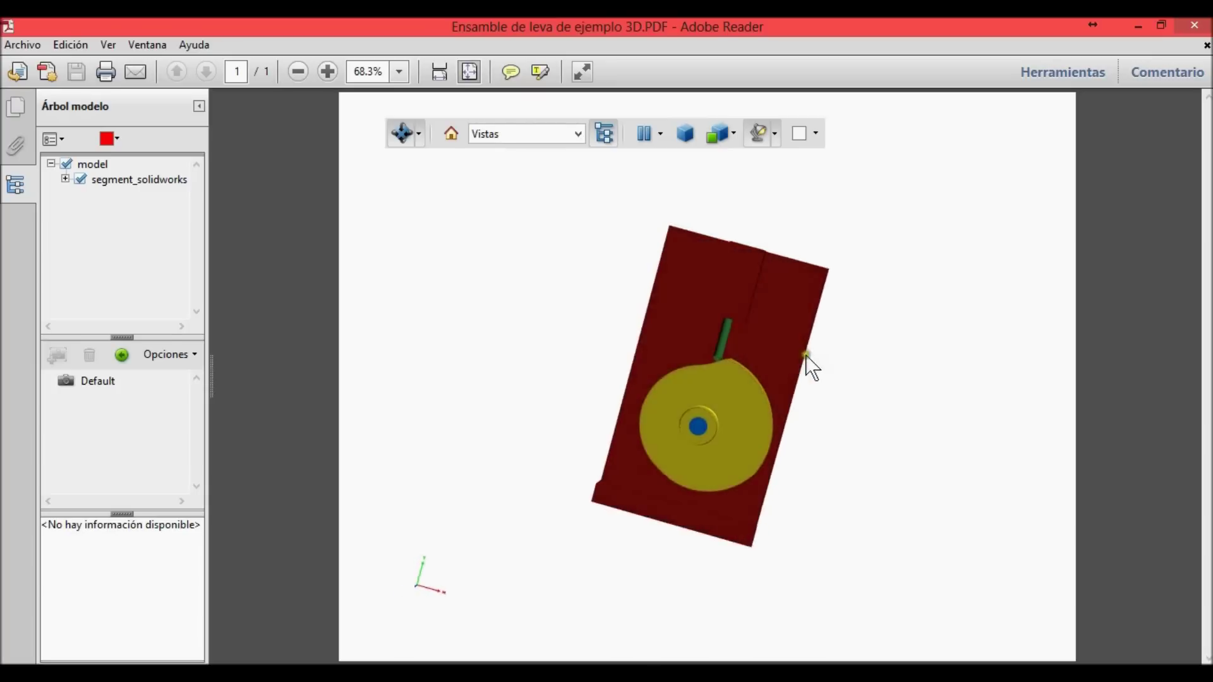
drag(639, 341, 695, 386)
click(695, 387)
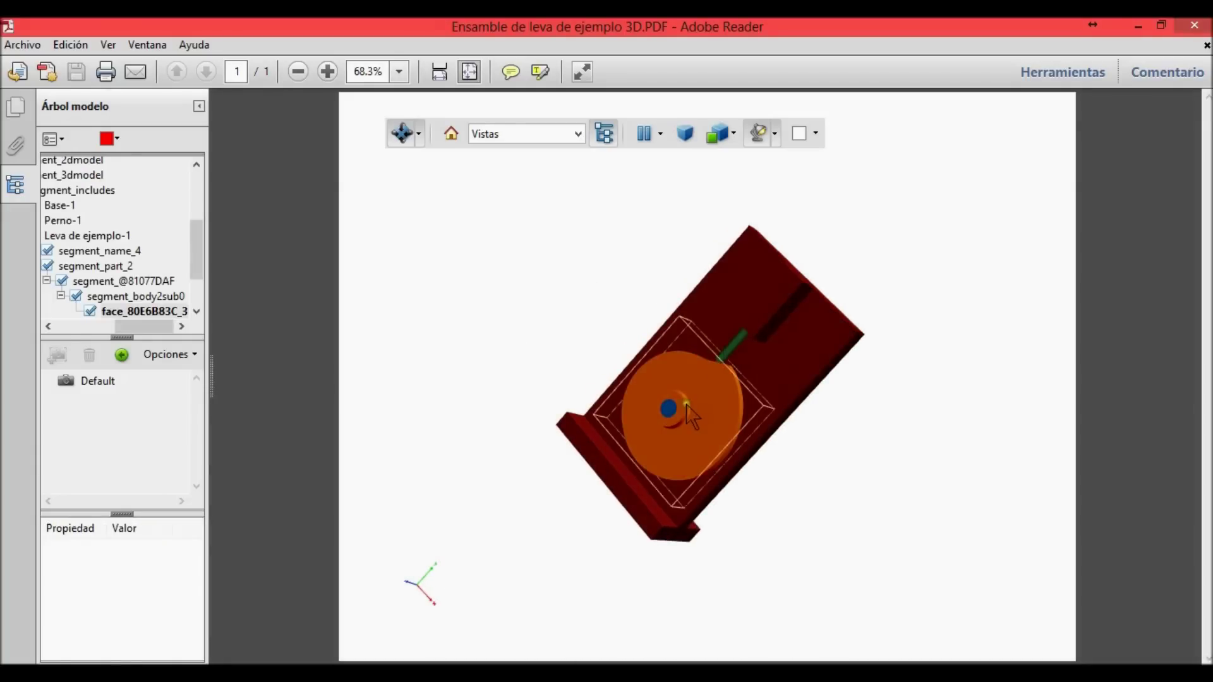
Examine the cam assembly in the 3D PDF at different magnifications and from several angles.
scroll(692, 410, down, 2)
scroll(704, 398, up, 5)
drag(708, 381, 653, 335)
drag(637, 376, 769, 298)
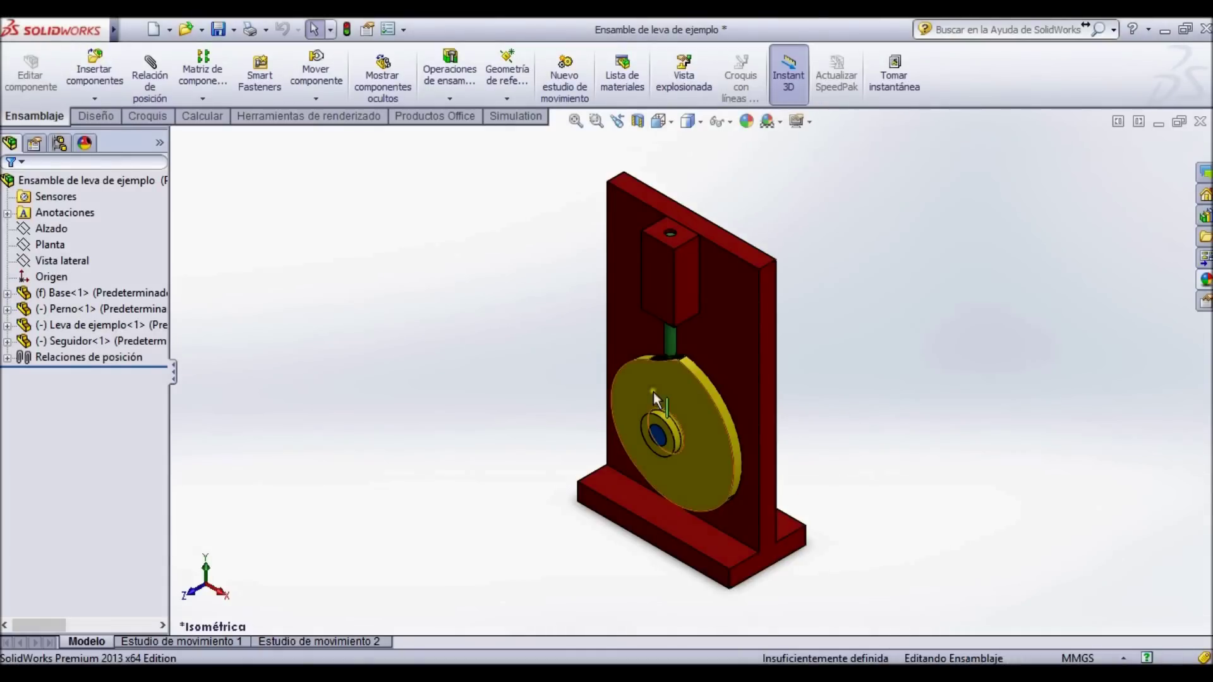
Switch to SolidWorks and save the Ensamble de leva de ejemplo assembly.
click(218, 29)
click(368, 292)
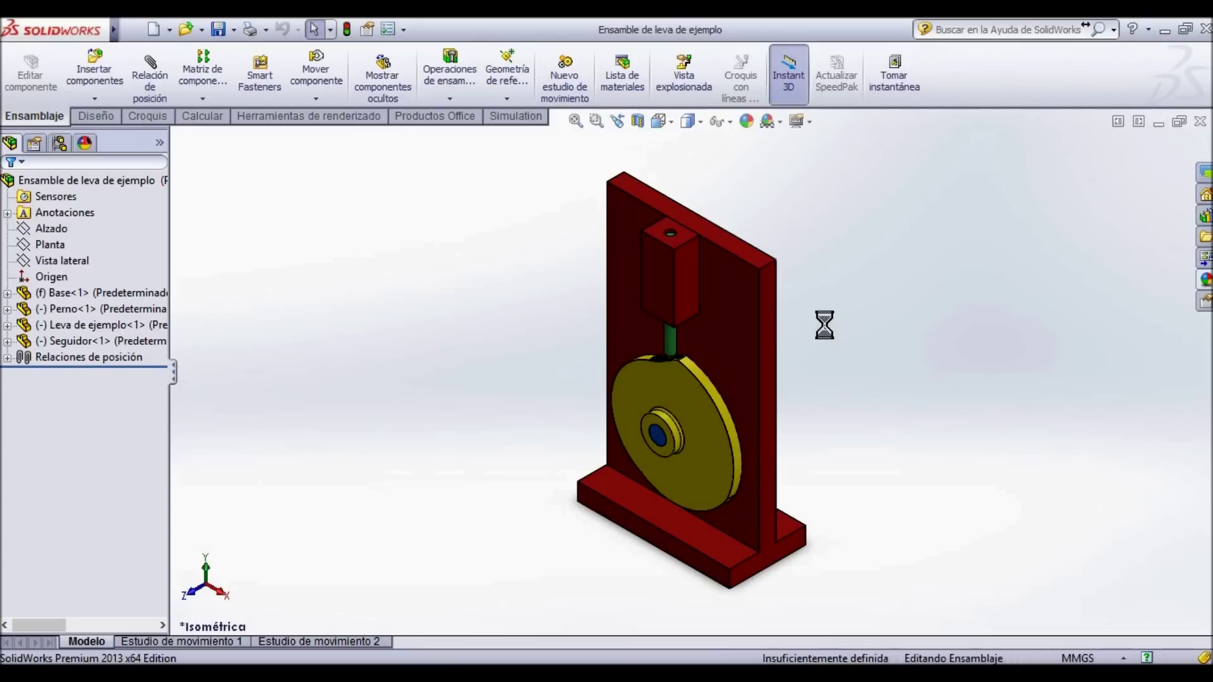
Examine the contact between the green follower's tip and the cam profile up close.
scroll(676, 366, down, 10)
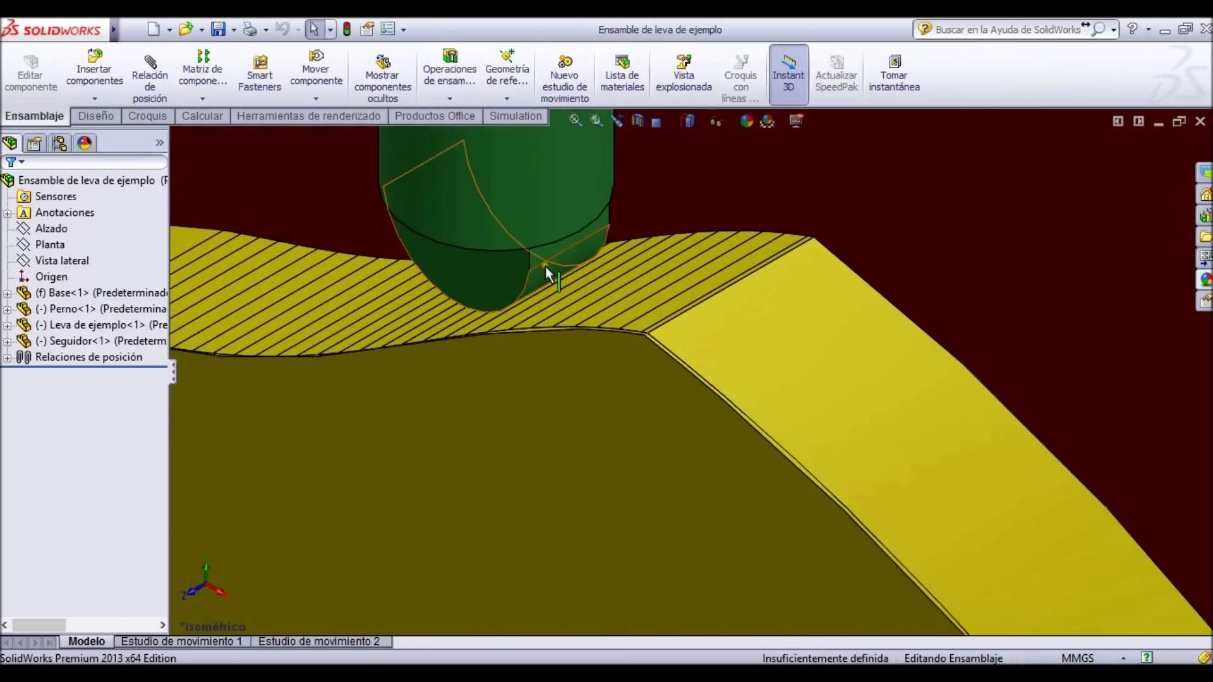
click(545, 266)
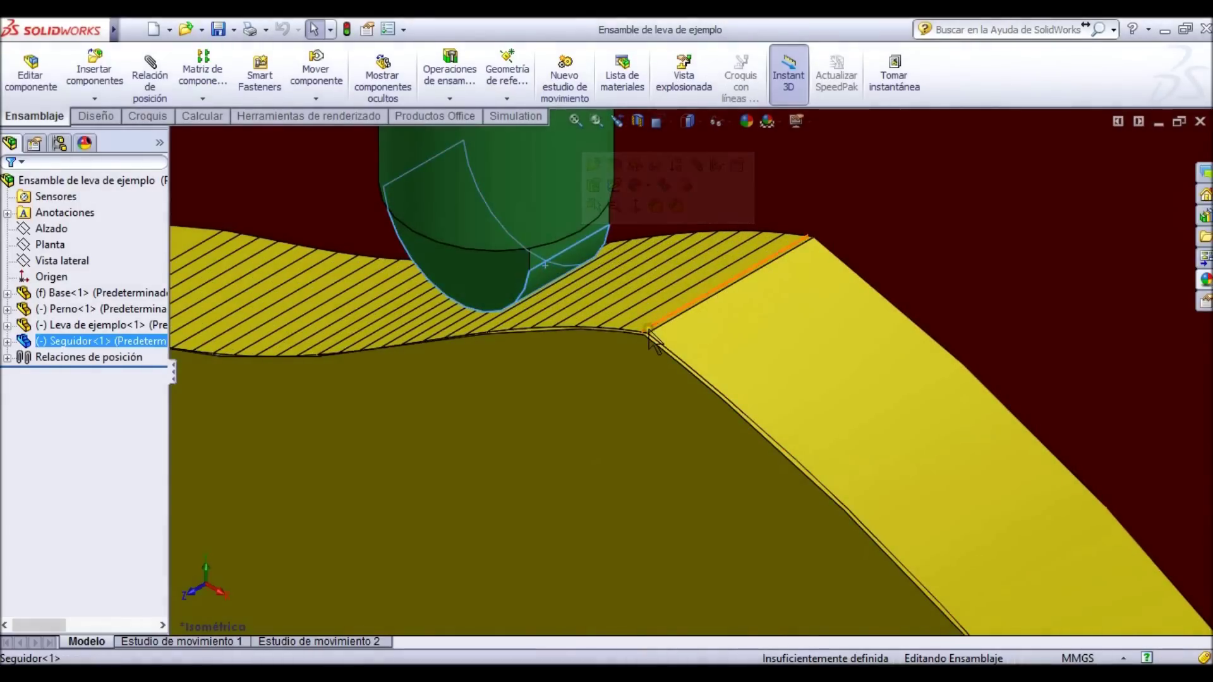
scroll(638, 378, up, 8)
click(706, 428)
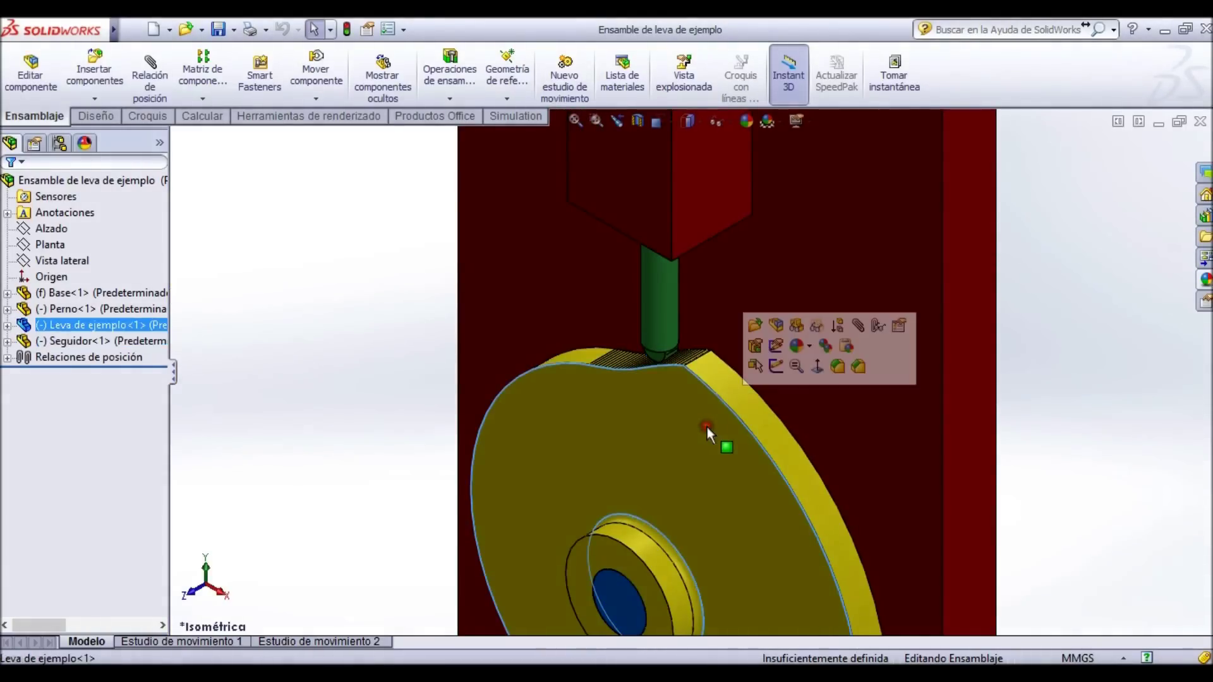
click(1097, 352)
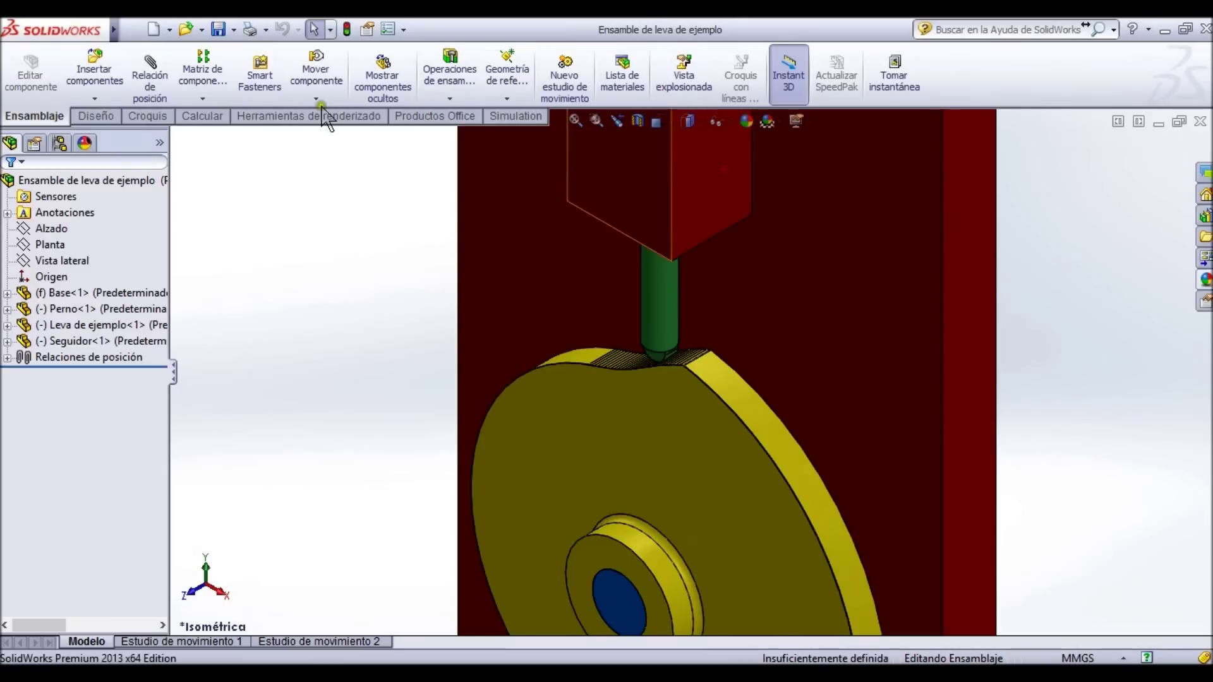
Start the SolidWorks Toolbox cam creation tool.
click(417, 118)
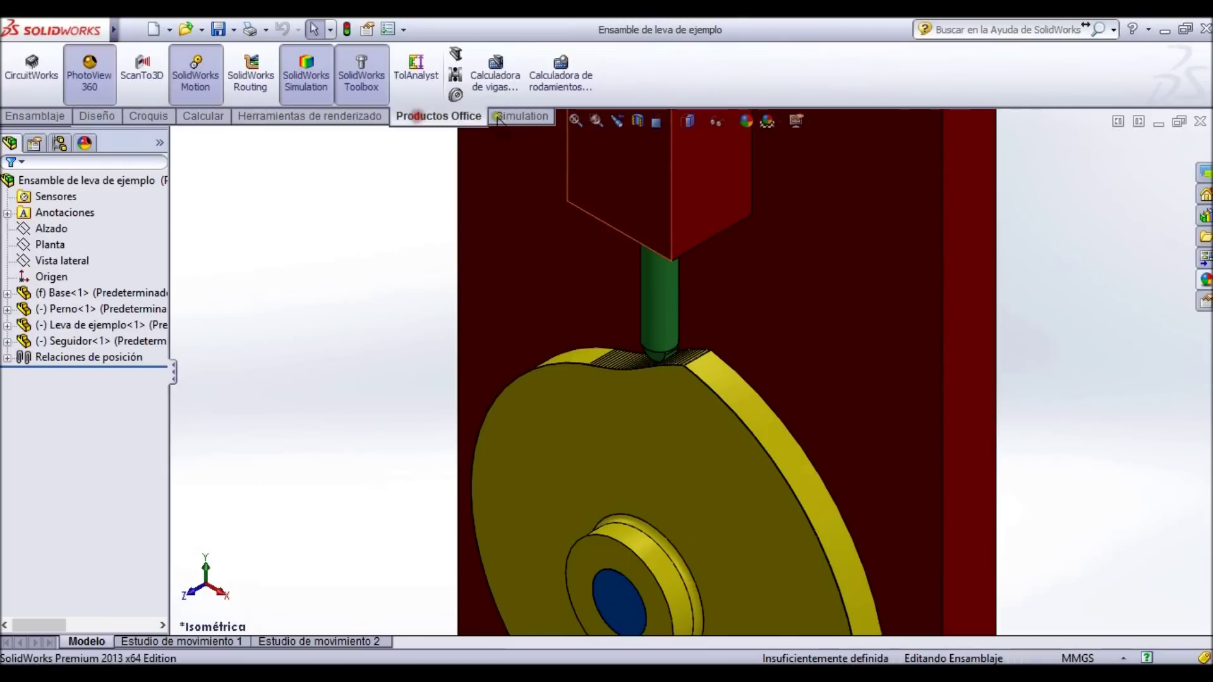
click(456, 95)
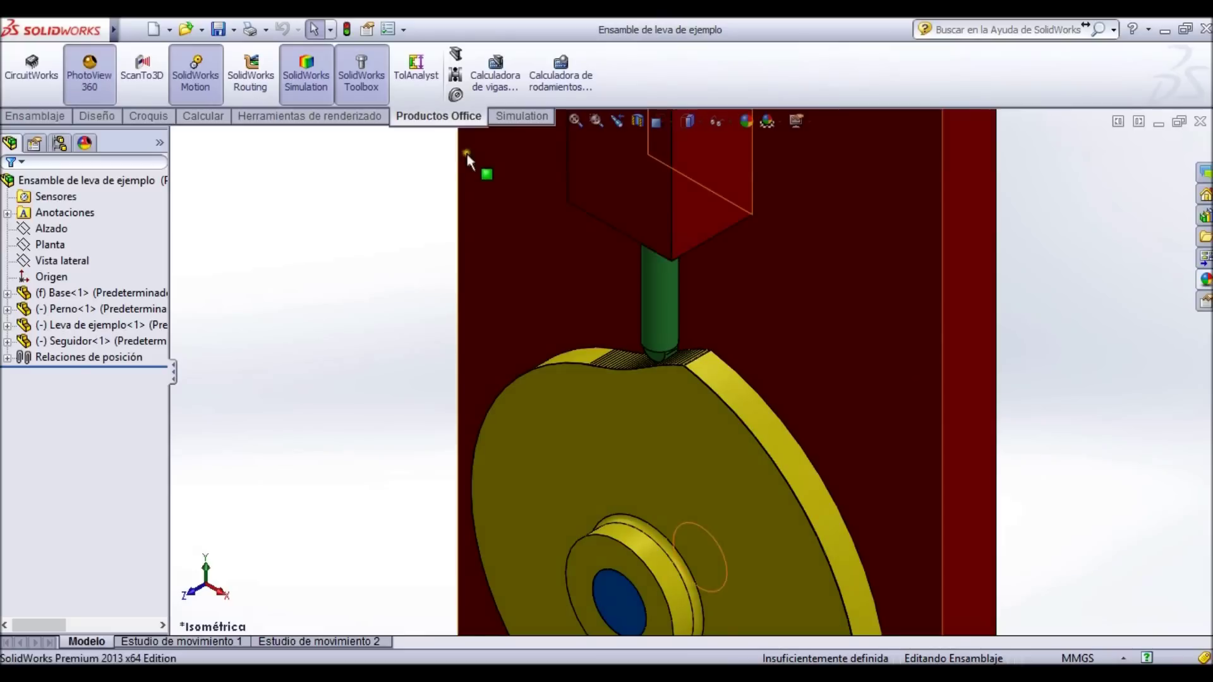